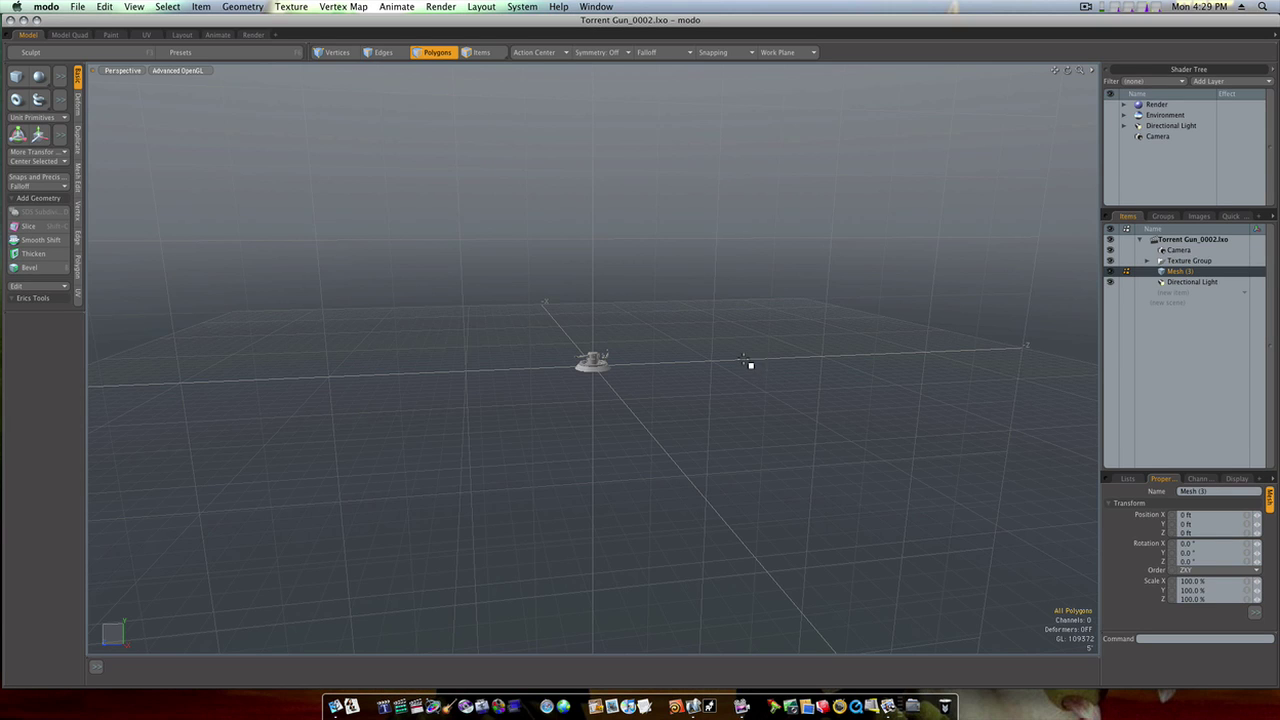
# Select the gunner's seat of the turret, including its headrest and controls, and hide it.
pyautogui.press('a')
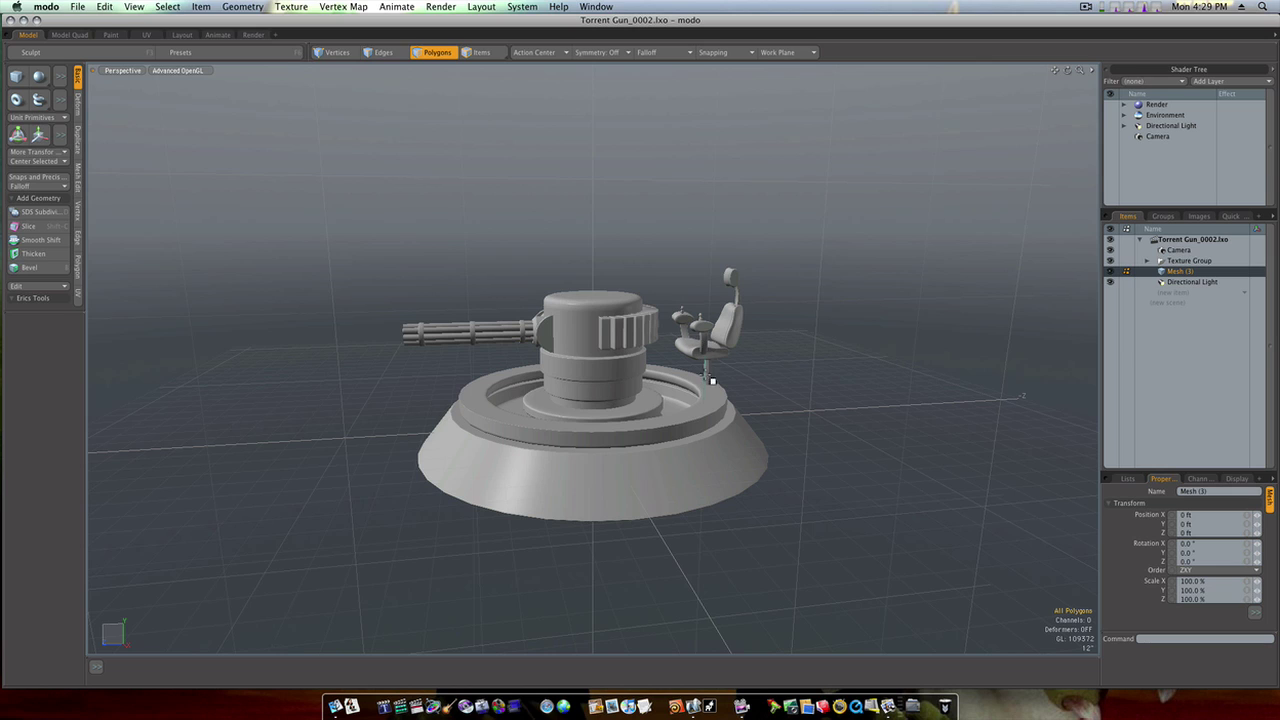
pyautogui.doubleClick(675, 433)
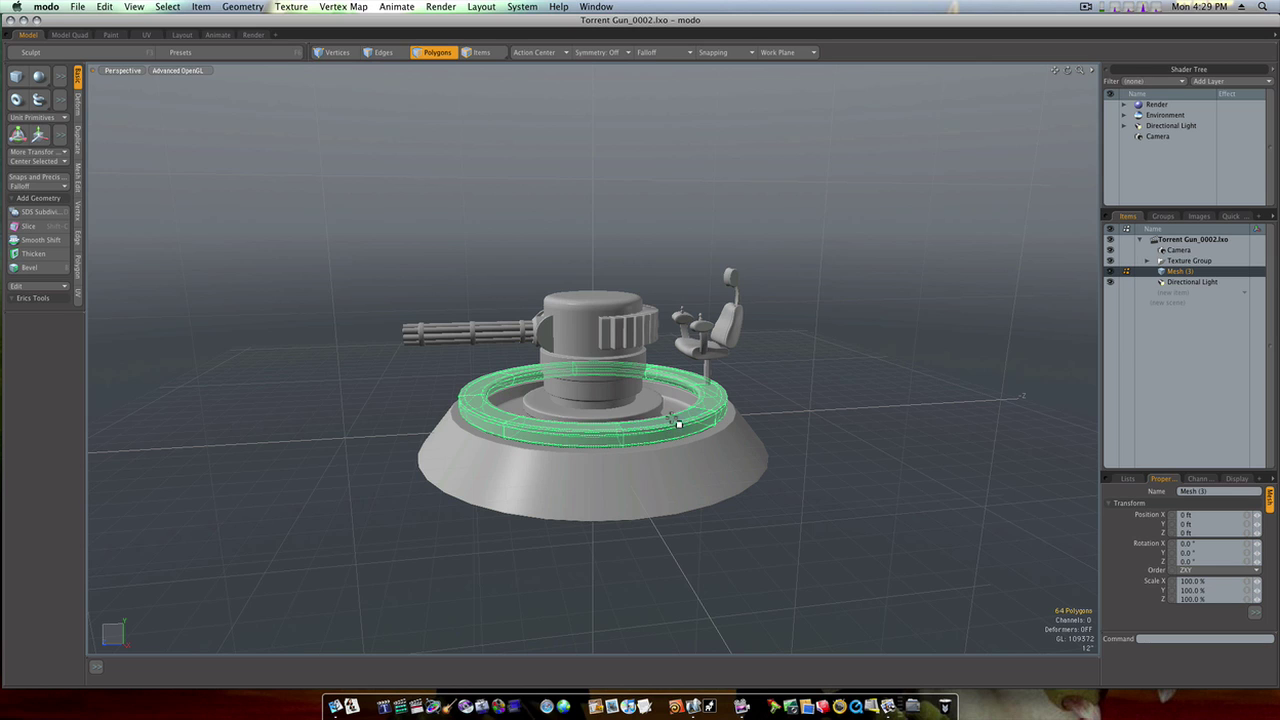
pyautogui.click(820, 377)
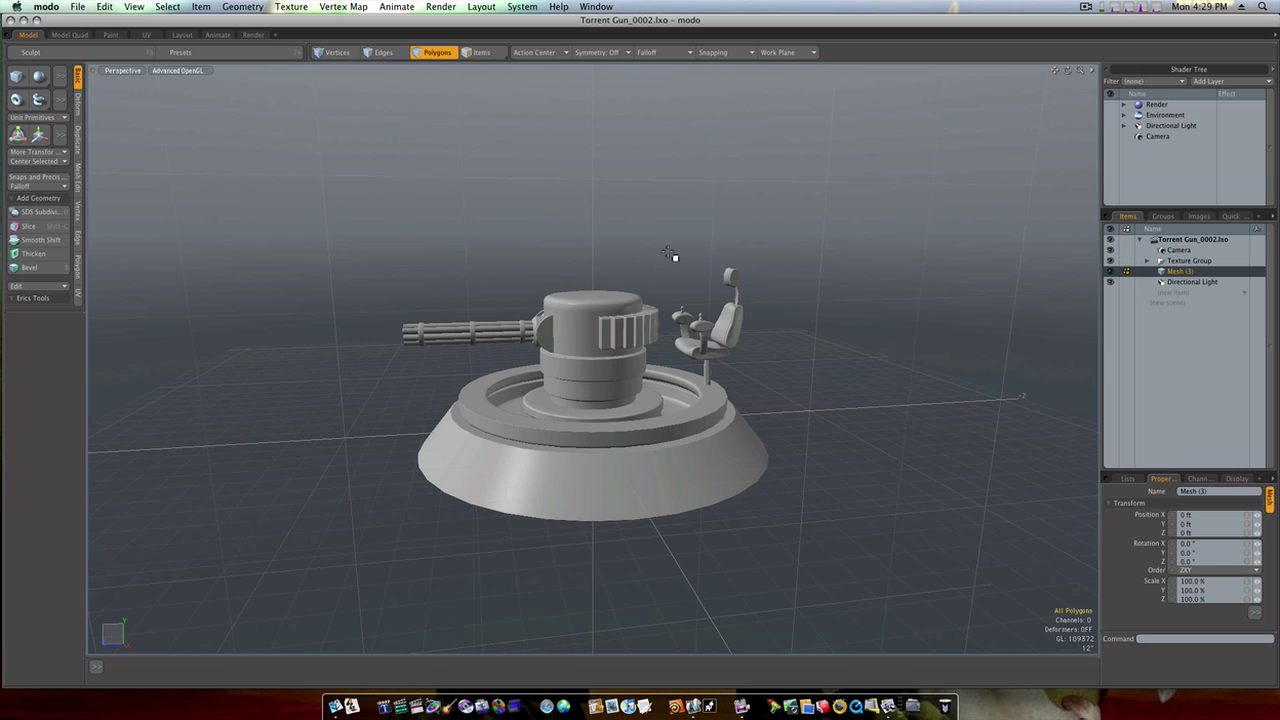
pyautogui.moveTo(668, 251); pyautogui.dragTo(767, 375)
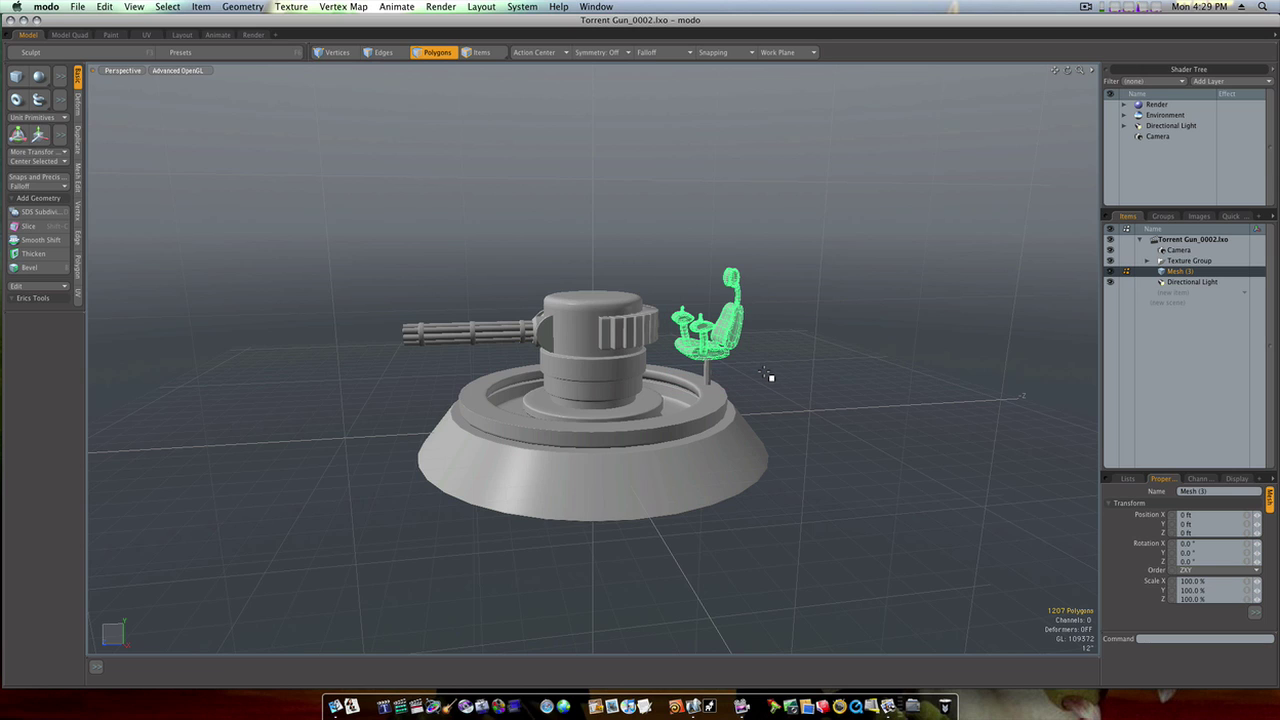
pyautogui.press('h')
# Hide the seat's support post together with the large ring on top of the turret base.
pyautogui.doubleClick(709, 367)
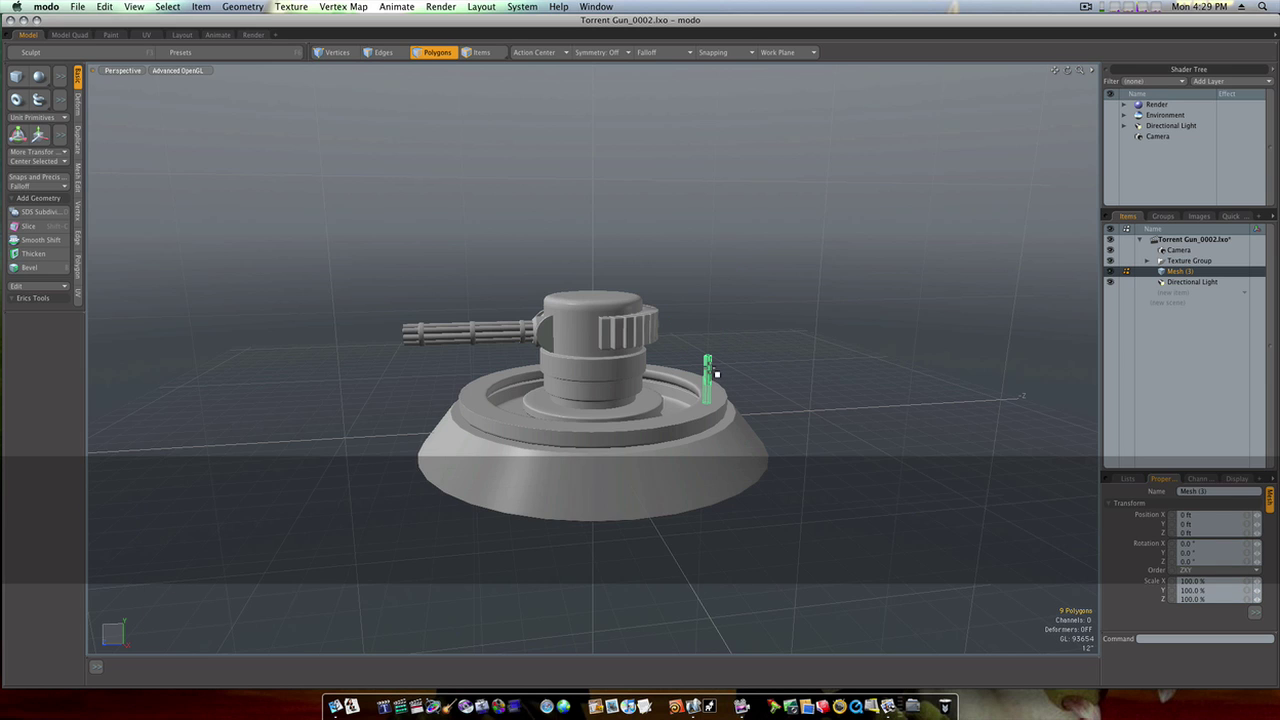
pyautogui.keyDown('shift'); pyautogui.doubleClick(708, 404); pyautogui.keyUp('shift')
pyautogui.press('h')
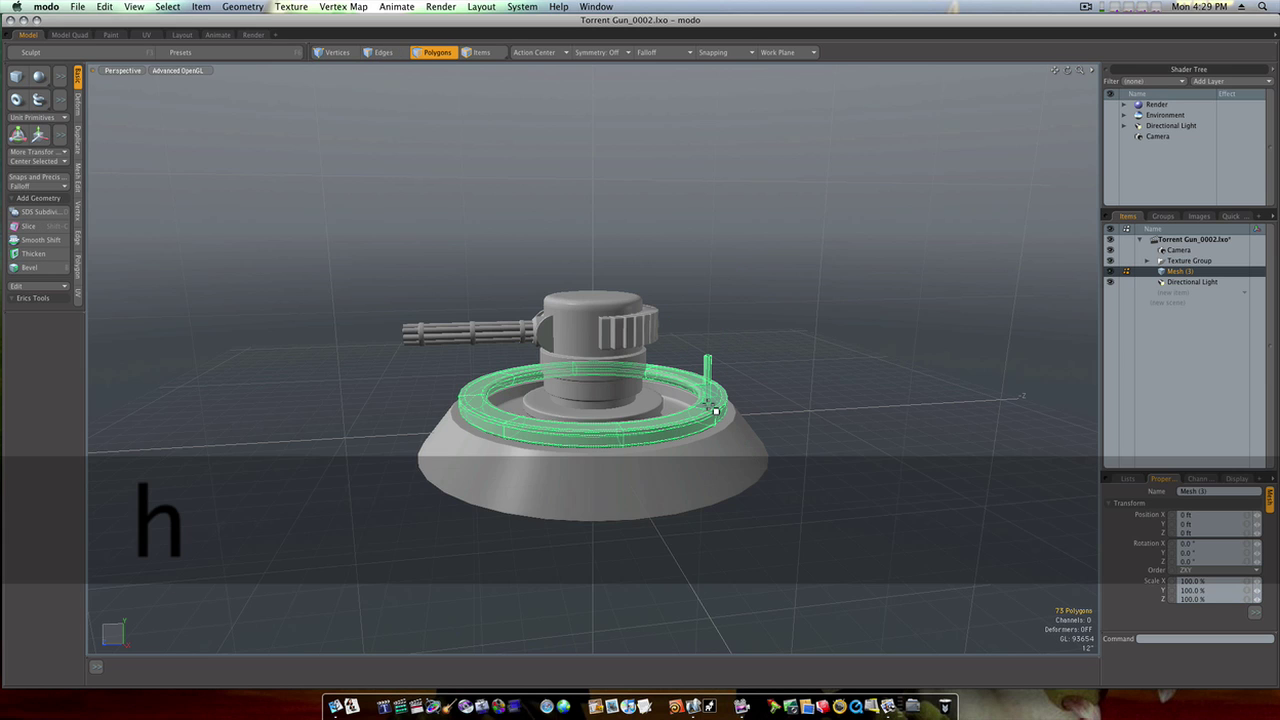
pyautogui.keyDown('alt'); pyautogui.moveTo(740, 343); pyautogui.dragTo(814, 346); pyautogui.keyUp('alt')
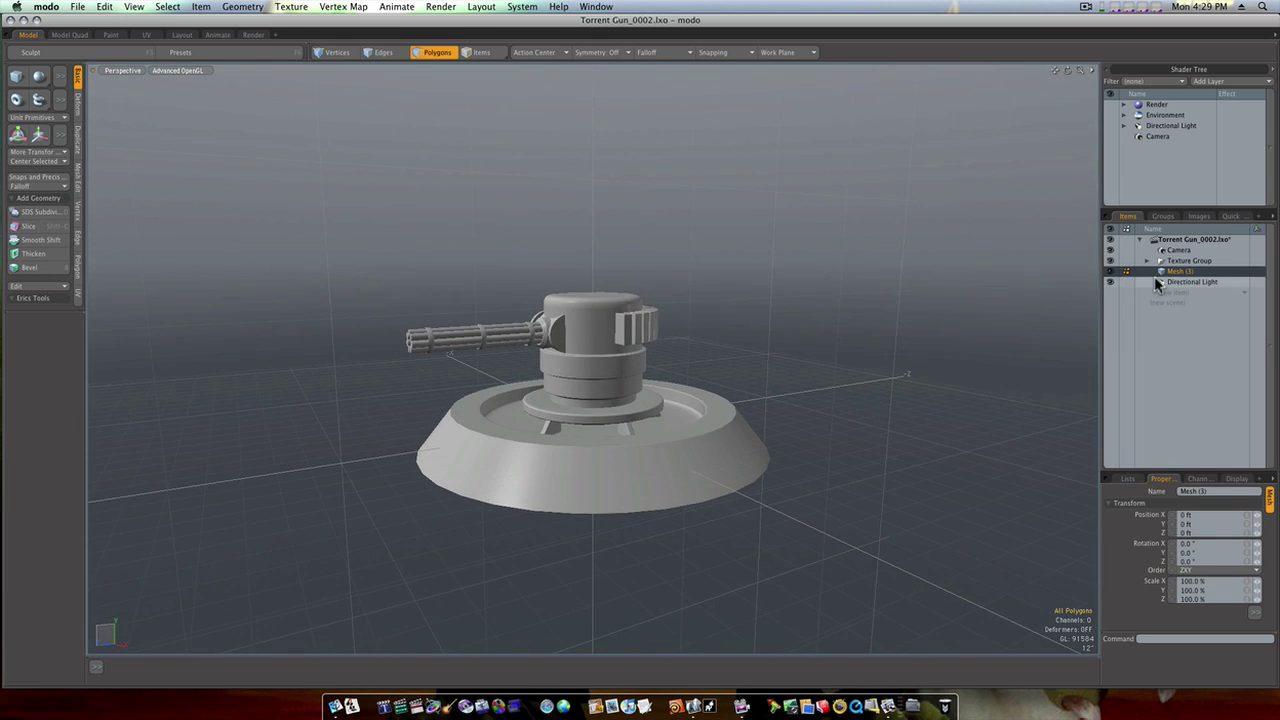
# Create a new empty scene alongside the collapsed Torrent Gun_0002.lxo scene and widen the modelling tool area.
pyautogui.click(1138, 241)
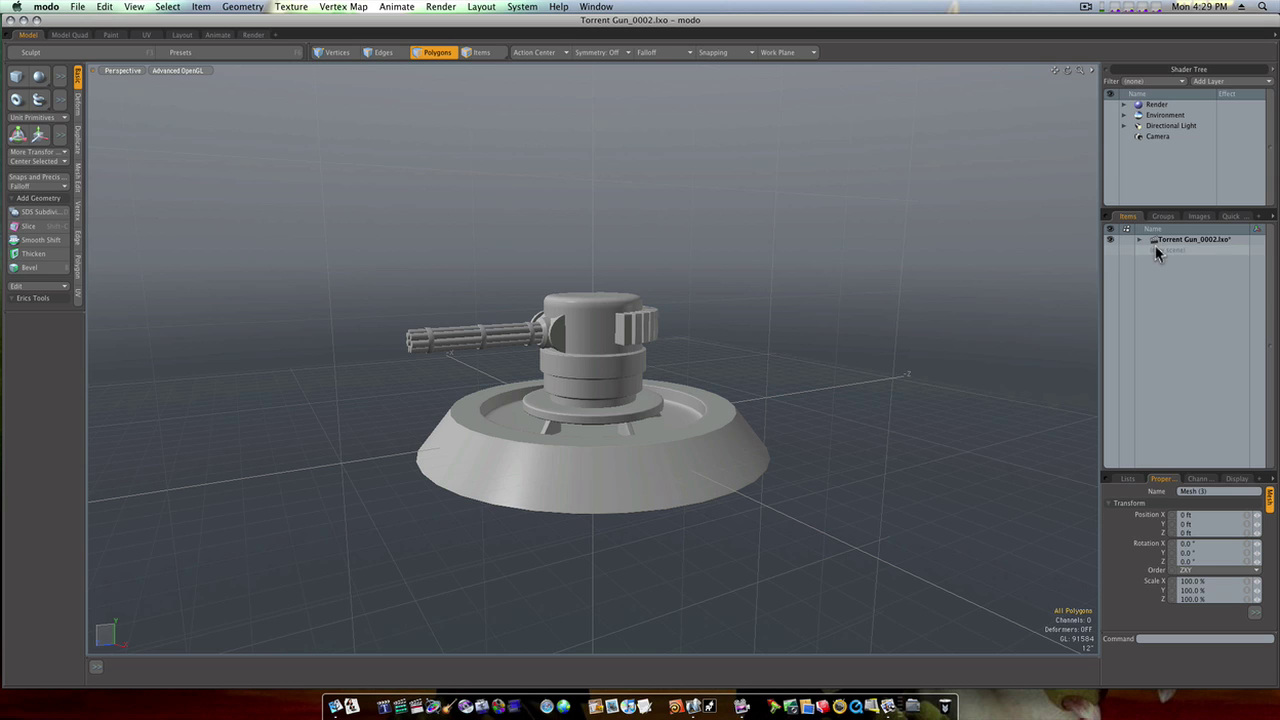
pyautogui.click(1160, 251)
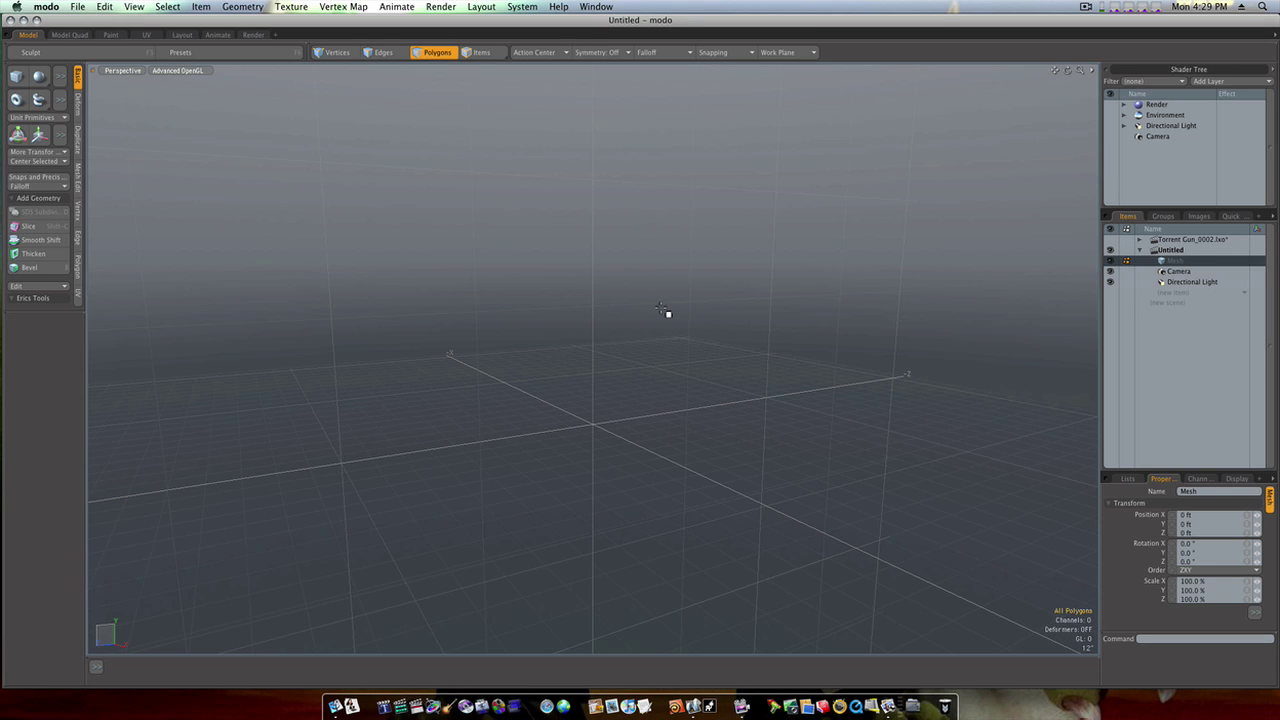
pyautogui.keyDown('alt'); pyautogui.moveTo(666, 291); pyautogui.dragTo(619, 339); pyautogui.keyUp('alt')
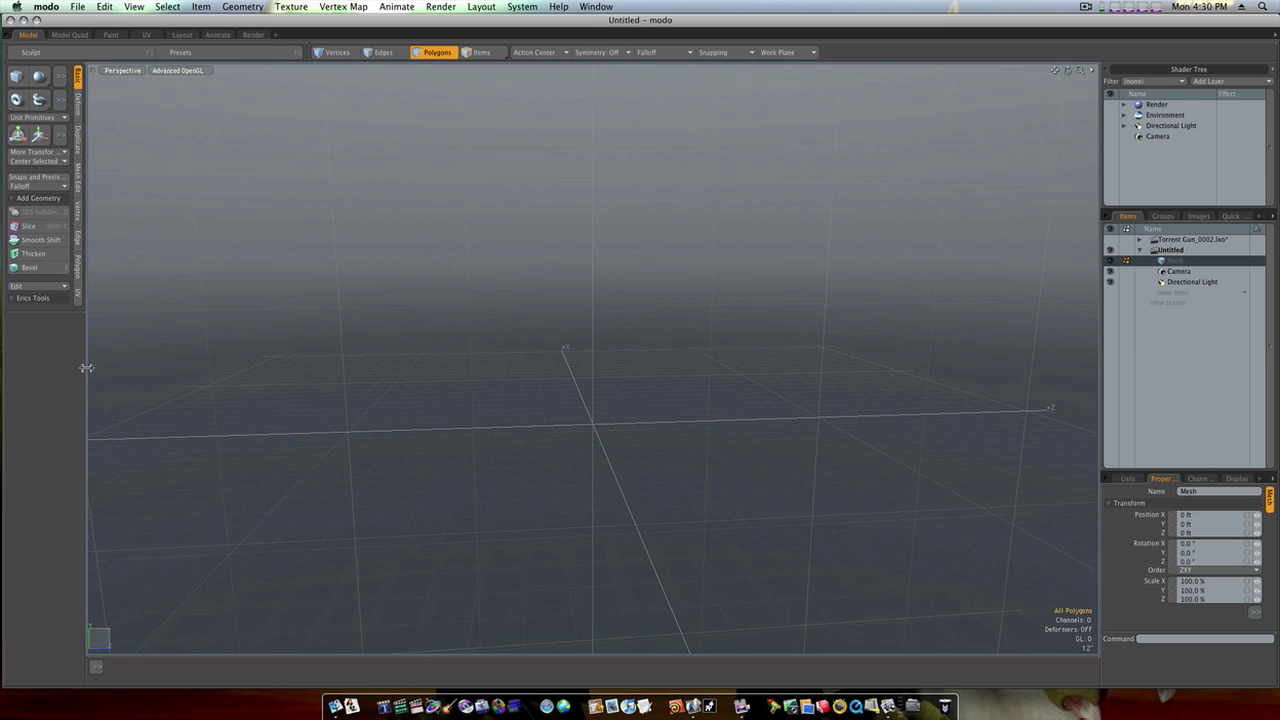
pyautogui.moveTo(87, 368); pyautogui.dragTo(127, 370)
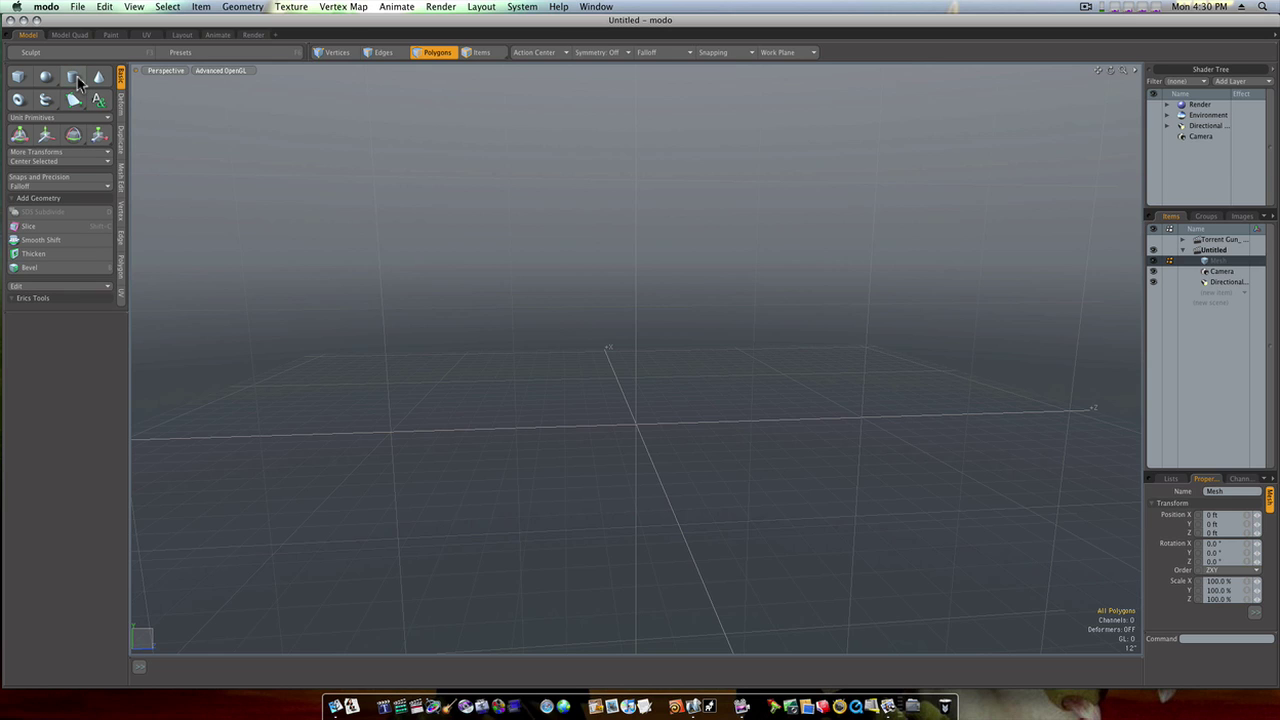
# Draw a flat eight-sided Cylinder primitive around the origin, aligned to the Y axis, with a radius of about 8'5".
pyautogui.click(76, 80)
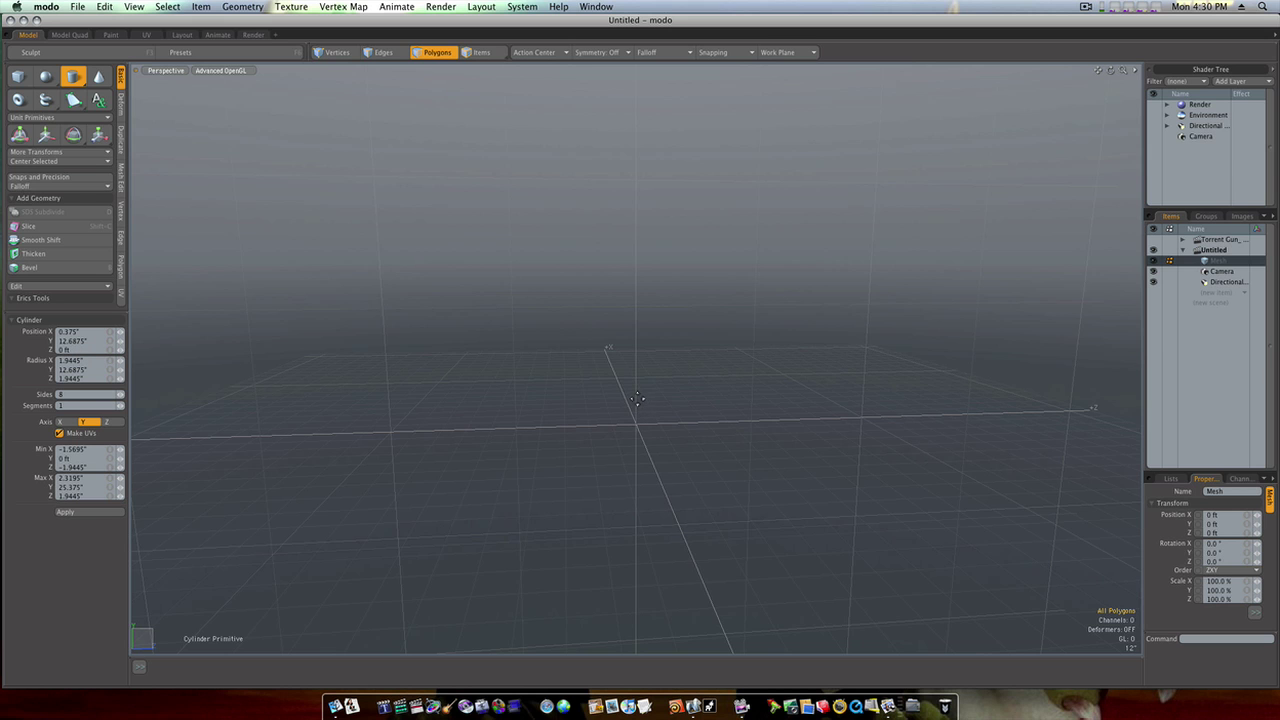
pyautogui.moveTo(629, 380)
pyautogui.keyDown('alt'); pyautogui.mouseDown()
pyautogui.moveTo(626, 410)
pyautogui.moveTo(629, 386)
pyautogui.moveTo(629, 400)
pyautogui.mouseUp(); pyautogui.keyUp('alt')
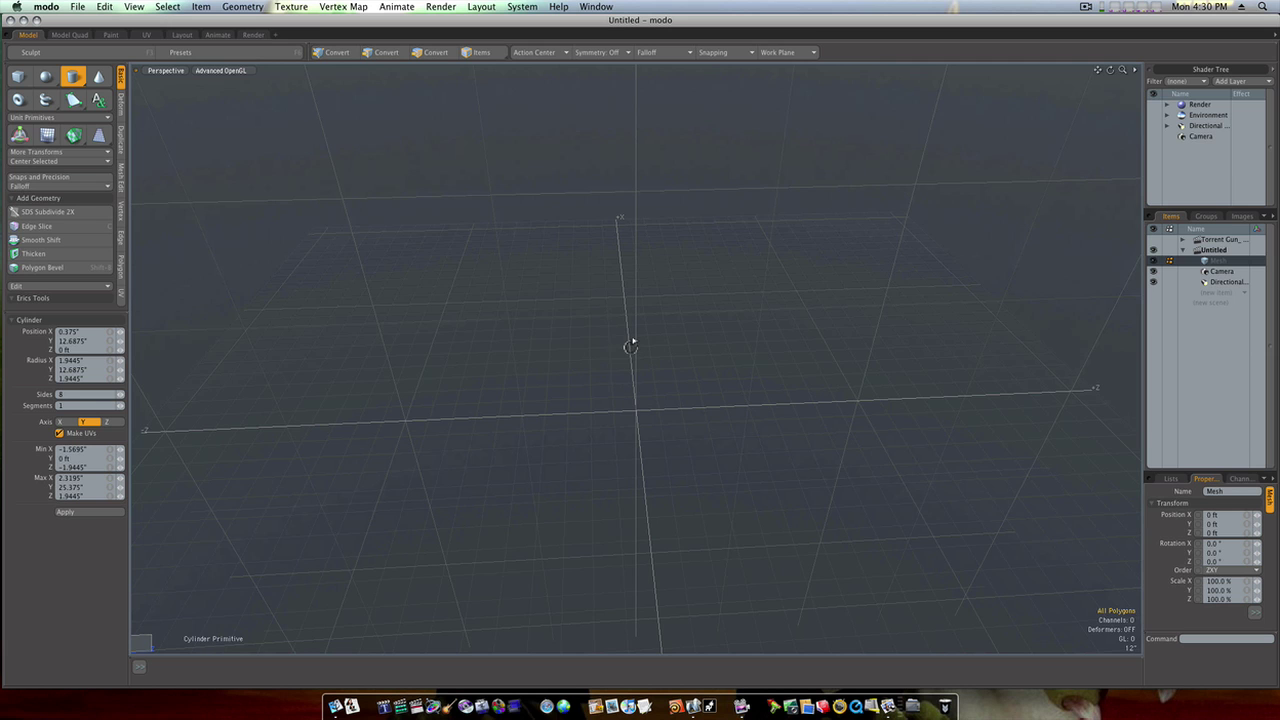
pyautogui.keyDown('alt'); pyautogui.moveTo(630, 345); pyautogui.dragTo(626, 431); pyautogui.keyUp('alt')
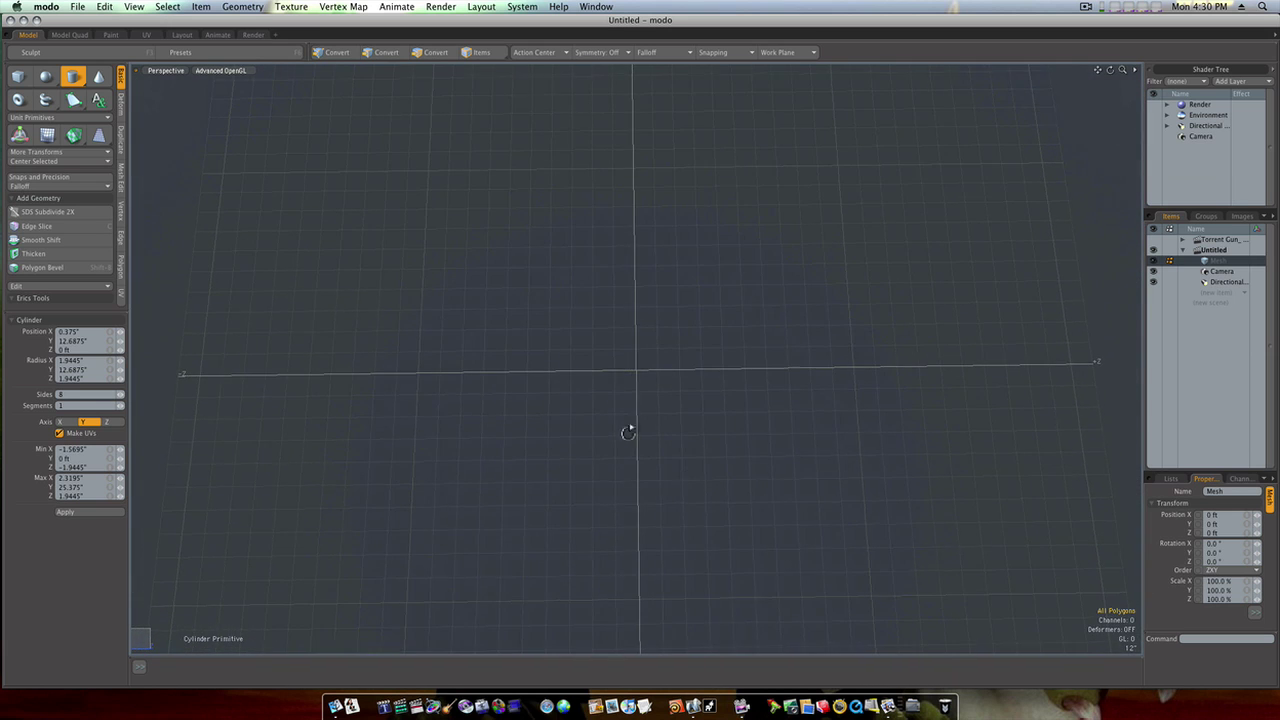
pyautogui.click(635, 369)
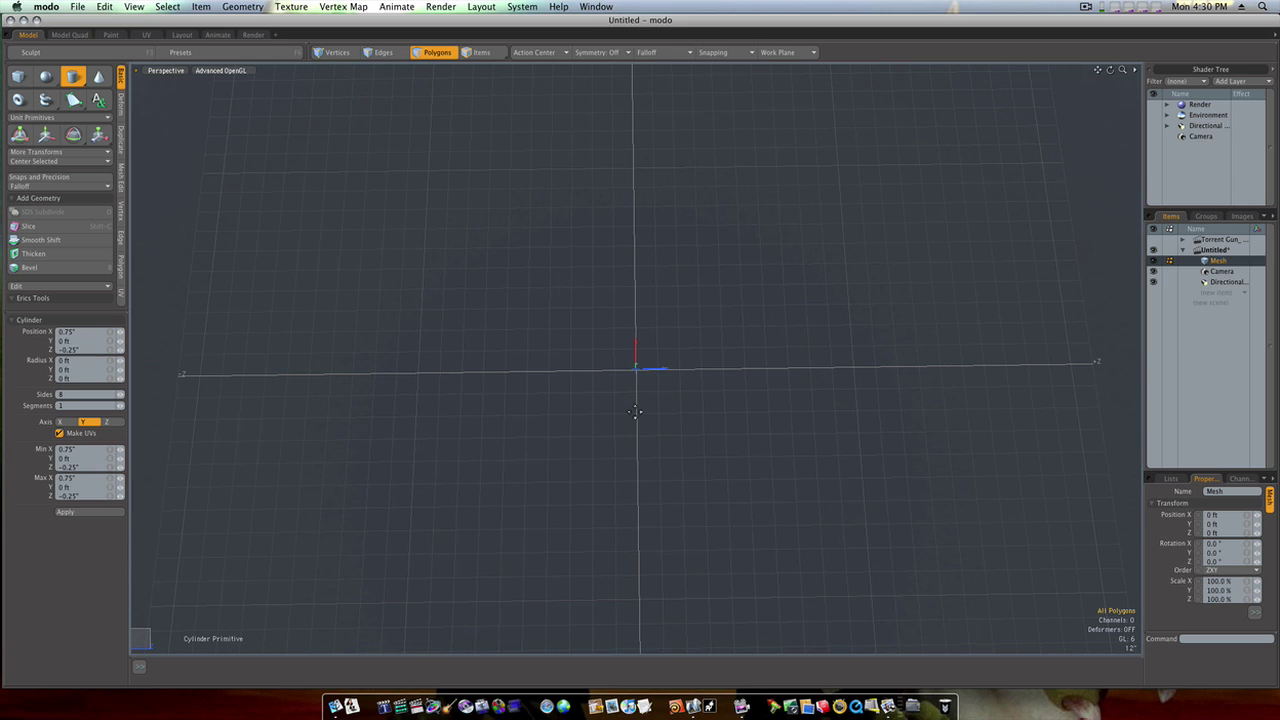
pyautogui.press('ctrl')
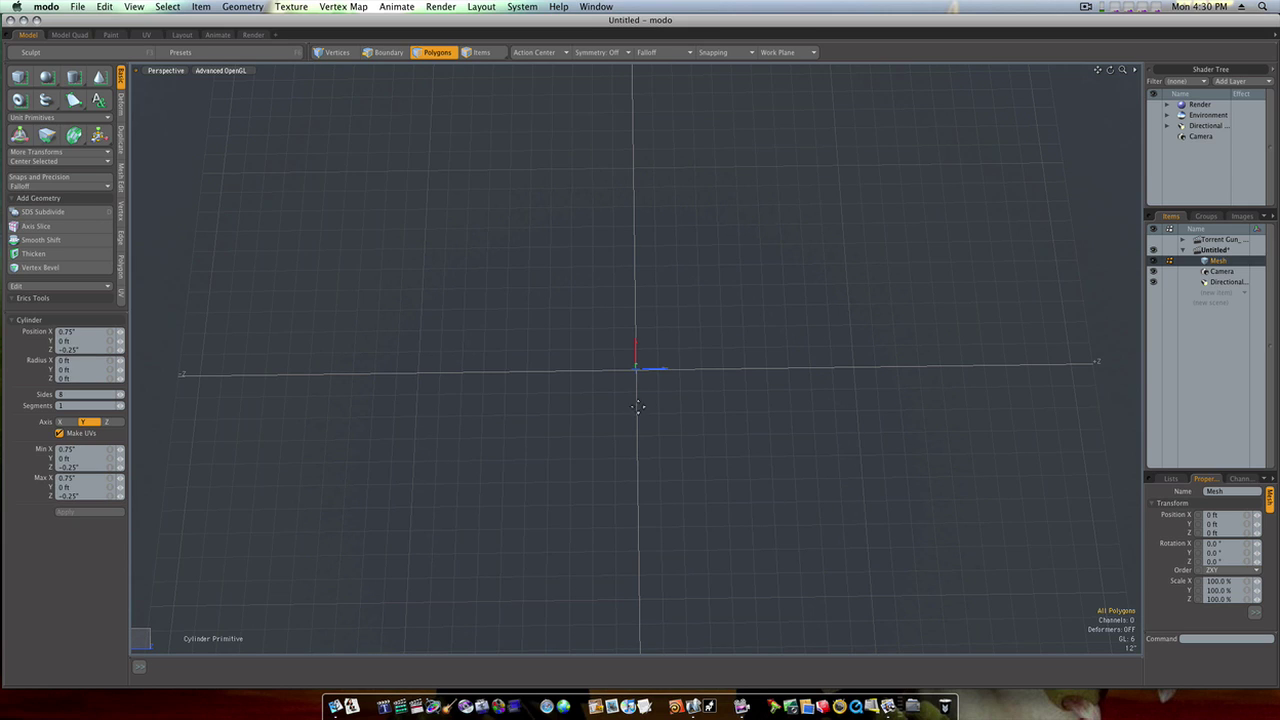
pyautogui.keyDown('ctrl'); pyautogui.moveTo(635, 369); pyautogui.dragTo(803, 200); pyautogui.keyUp('ctrl')
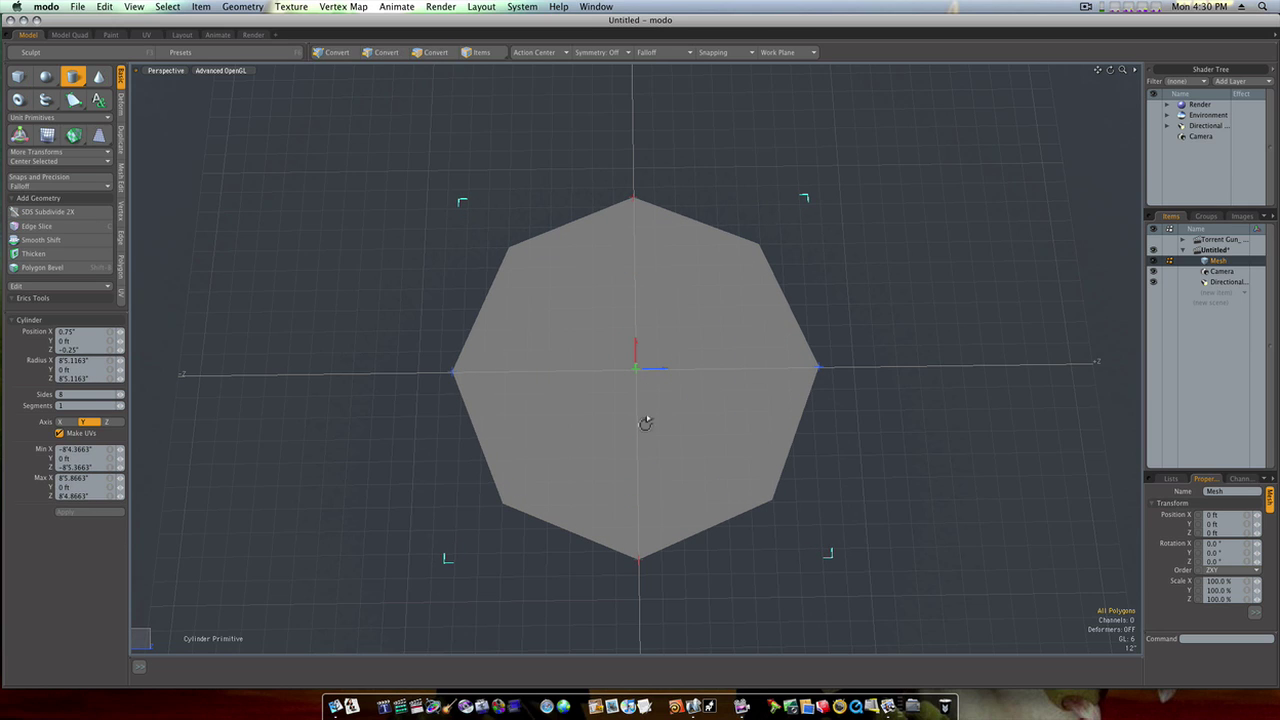
# Raise the flat octagon into a cylinder about 20.5" tall and finish the primitive.
pyautogui.keyDown('alt'); pyautogui.moveTo(623, 423); pyautogui.dragTo(543, 280); pyautogui.keyUp('alt')
pyautogui.press('3')
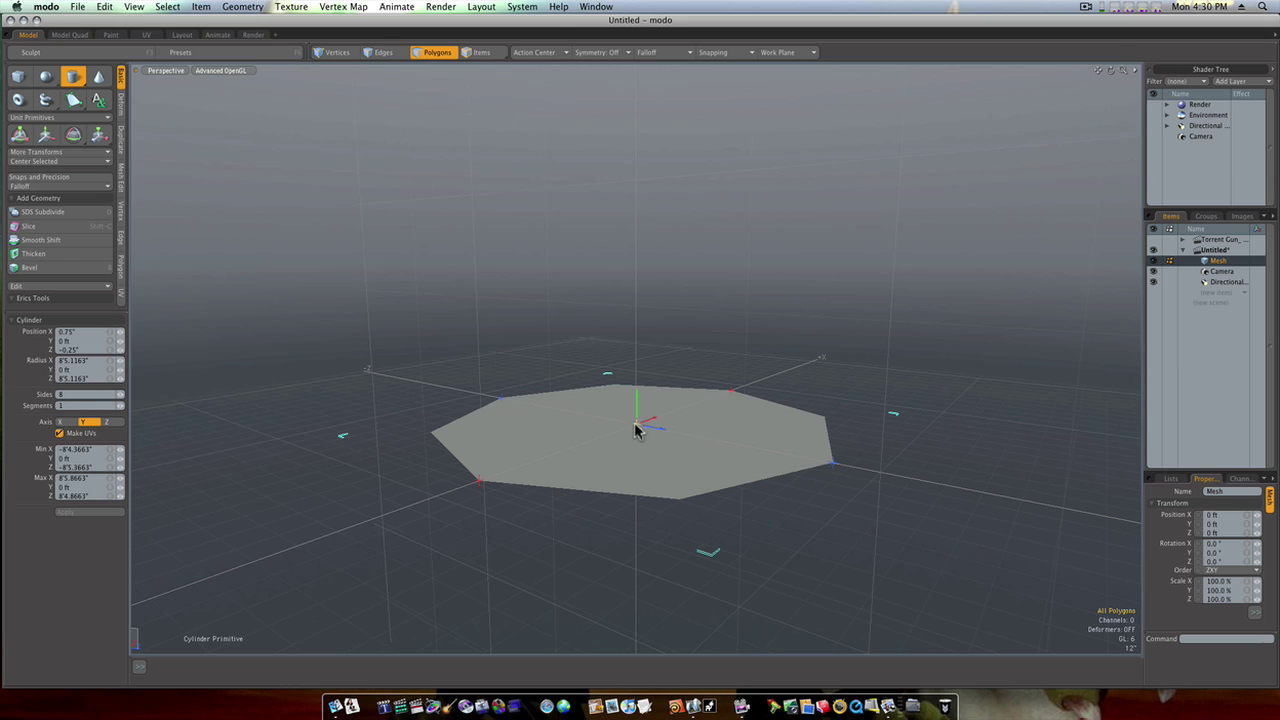
pyautogui.moveTo(637, 428); pyautogui.dragTo(637, 384)
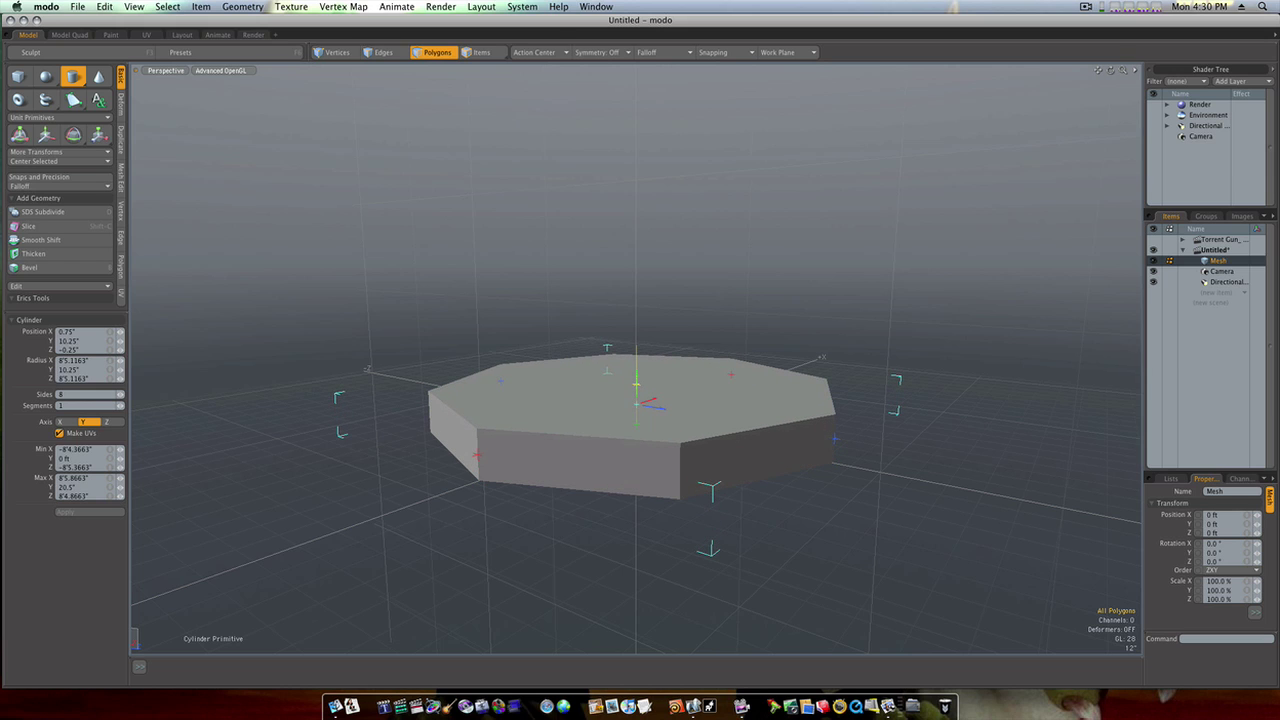
pyautogui.press('space')
# Turn on the wireframe overlay for the octagonal cylinder.
pyautogui.click(628, 401)
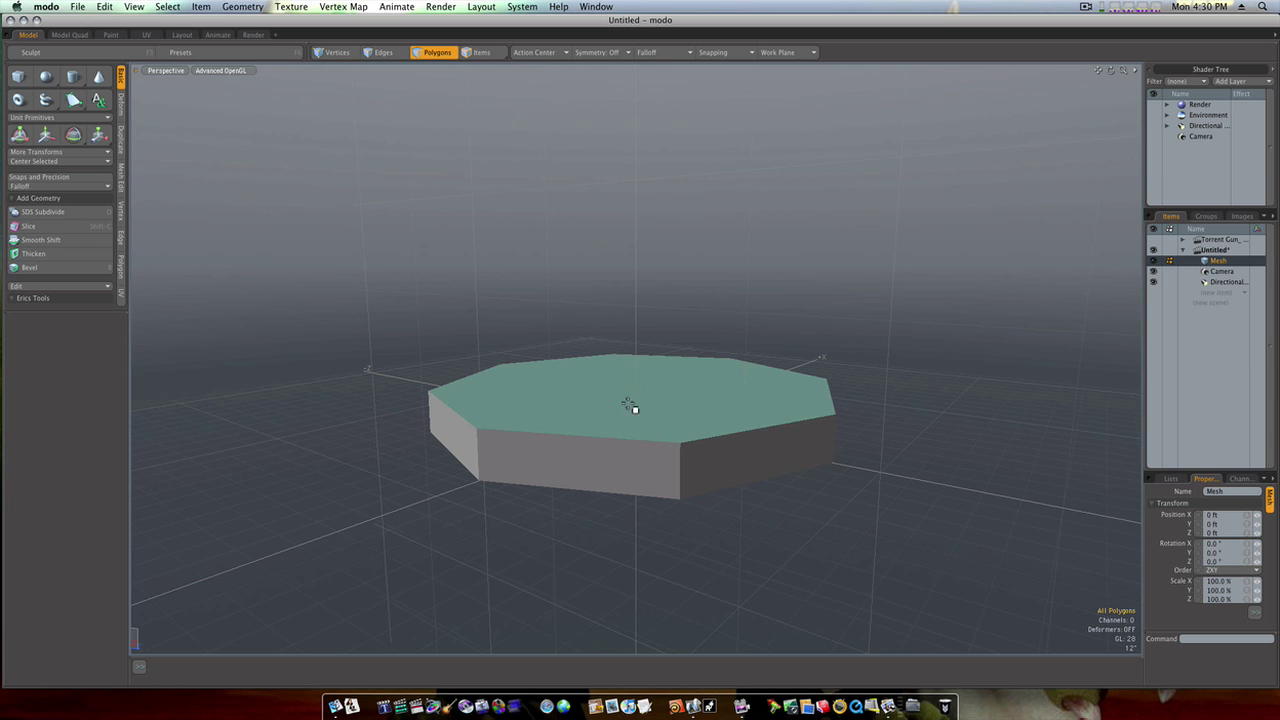
pyautogui.hotkey('ctrl', '1')
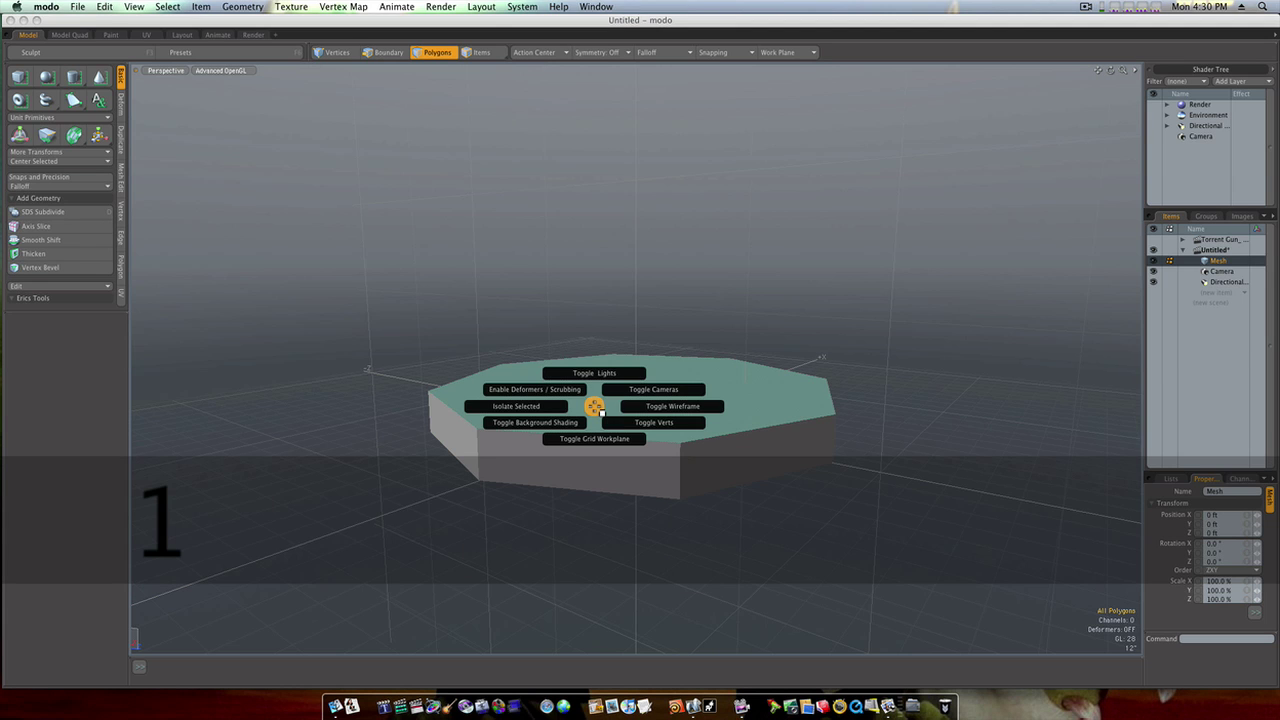
pyautogui.click(650, 405)
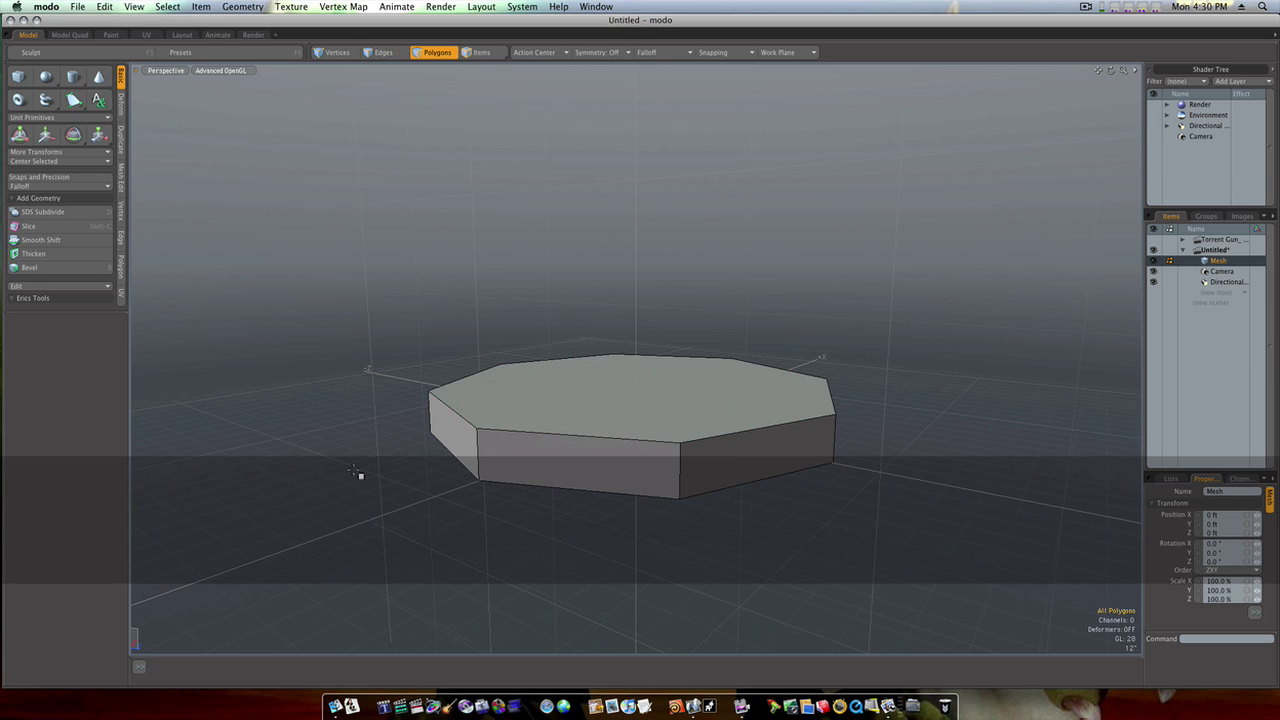
# Scale the cylinder's top polygon uniformly to 86% so the side walls taper inward.
pyautogui.moveTo(404, 473)
pyautogui.keyDown('alt'); pyautogui.mouseDown()
pyautogui.moveTo(417, 480)
pyautogui.moveTo(400, 486)
pyautogui.moveTo(423, 486)
pyautogui.moveTo(412, 495)
pyautogui.moveTo(386, 477)
pyautogui.mouseUp(); pyautogui.keyUp('alt')
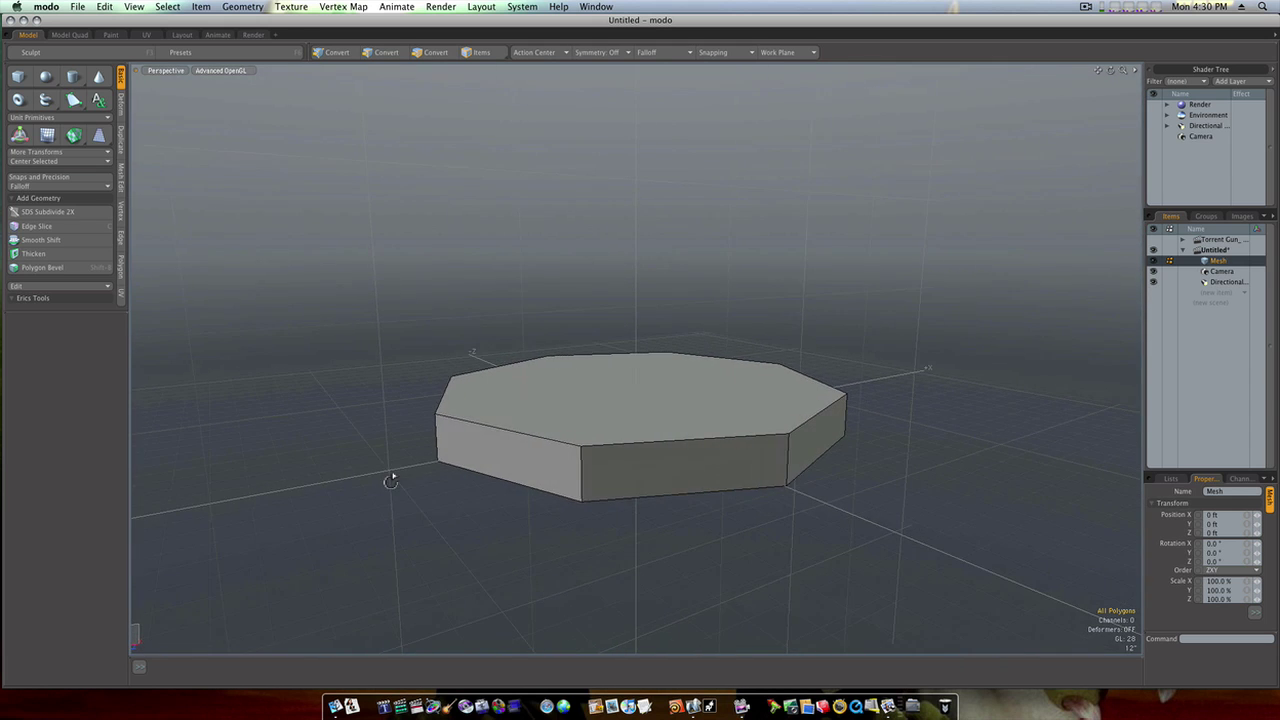
pyautogui.click(565, 418)
pyautogui.click(608, 399)
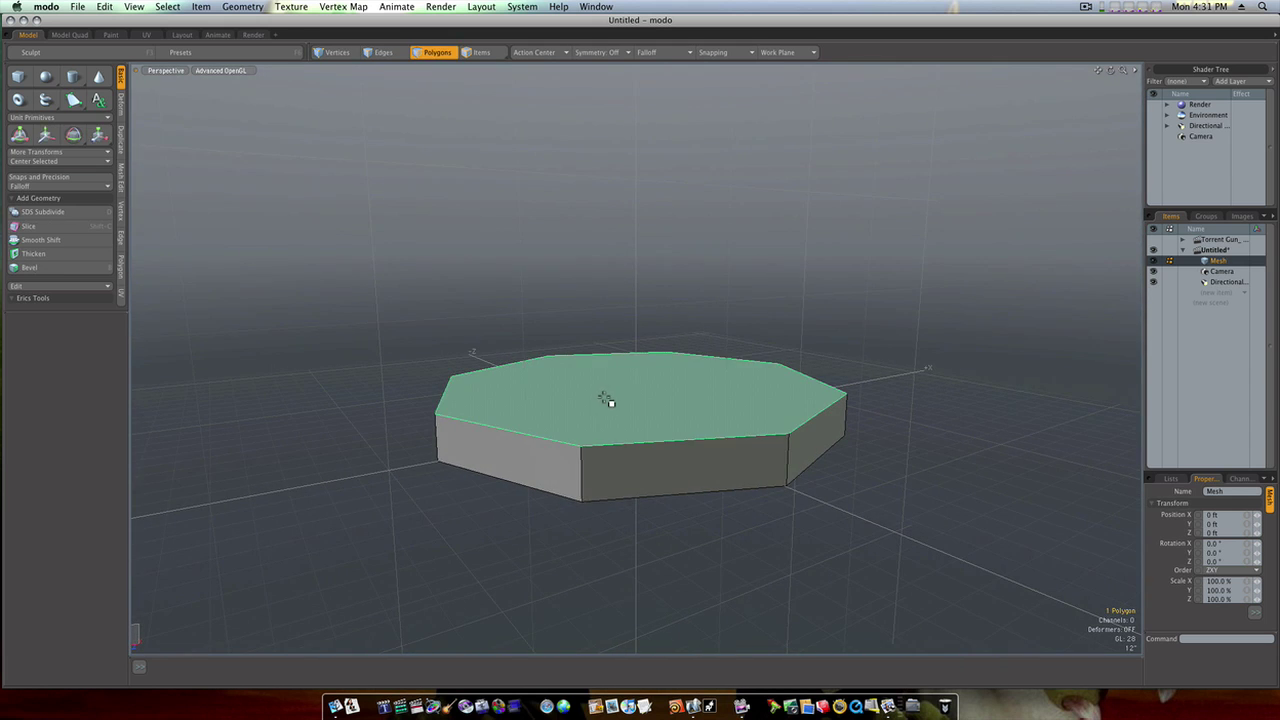
pyautogui.press('r')
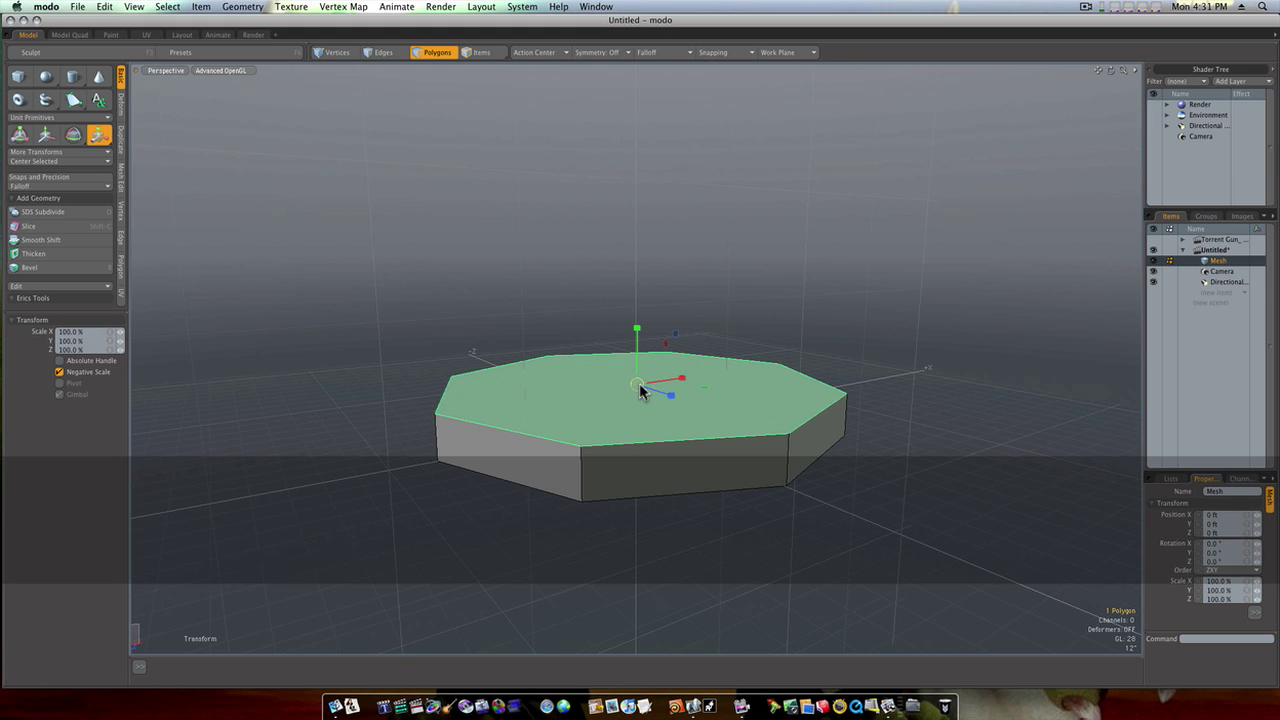
pyautogui.moveTo(641, 390); pyautogui.dragTo(610, 390)
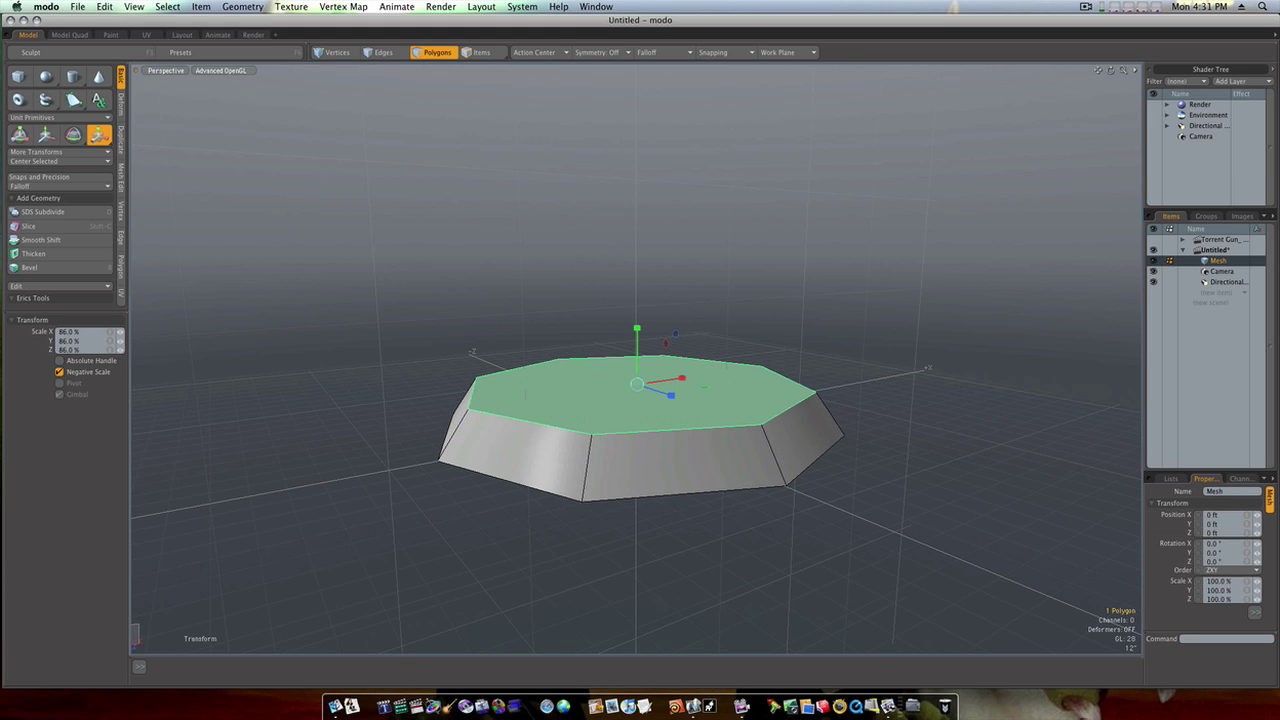
pyautogui.press('space')
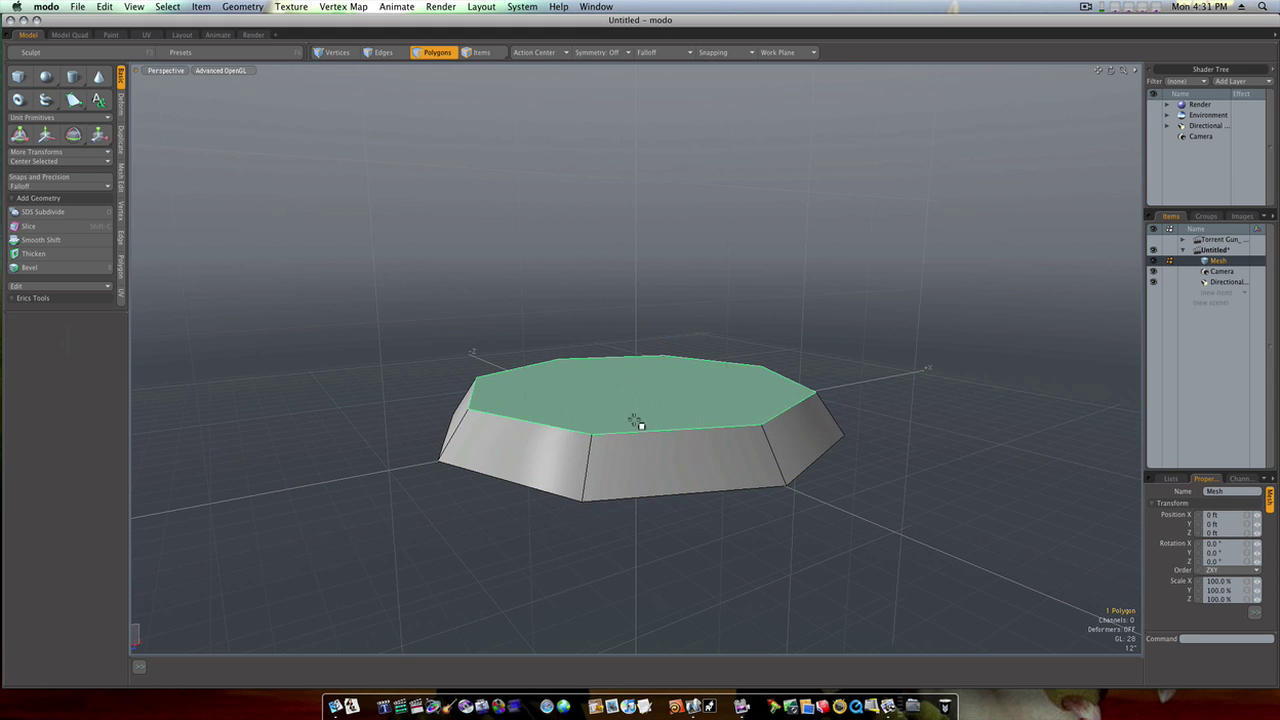
# Bevel the top polygon with an inset of about 17.3" to form a flat rim.
pyautogui.click(372, 366)
pyautogui.click(565, 406)
pyautogui.press('b')
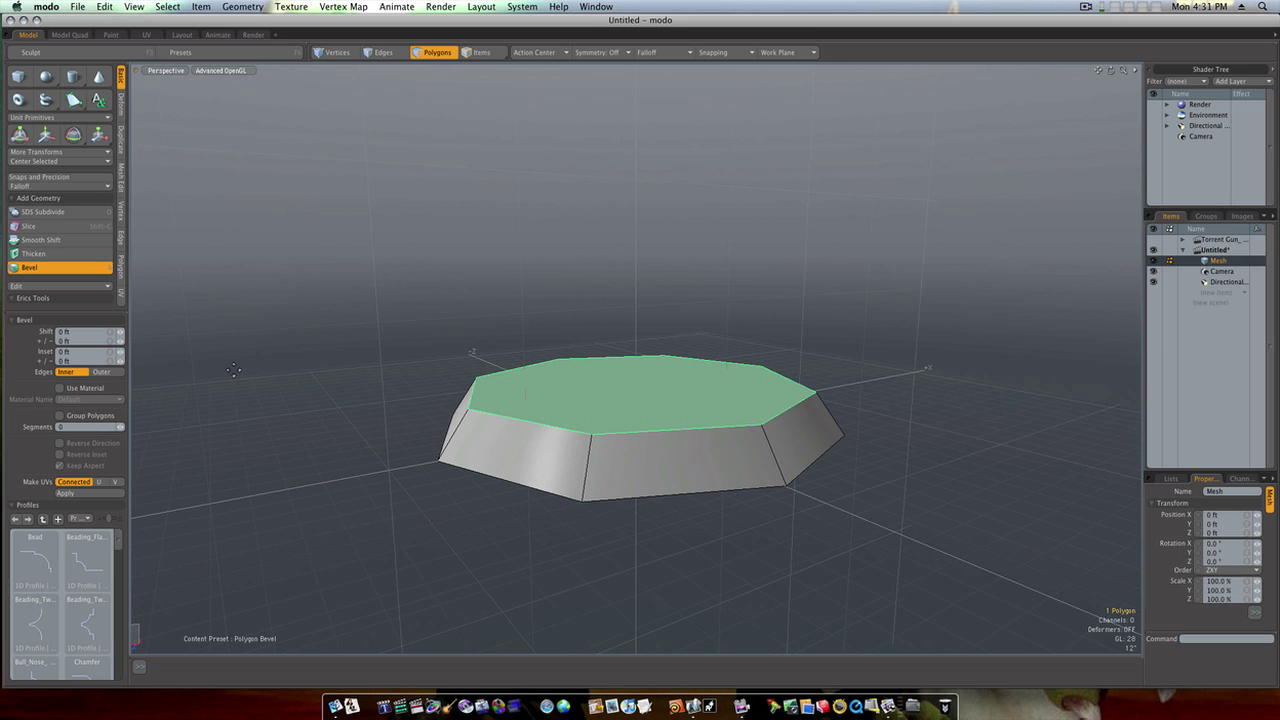
pyautogui.click(422, 350)
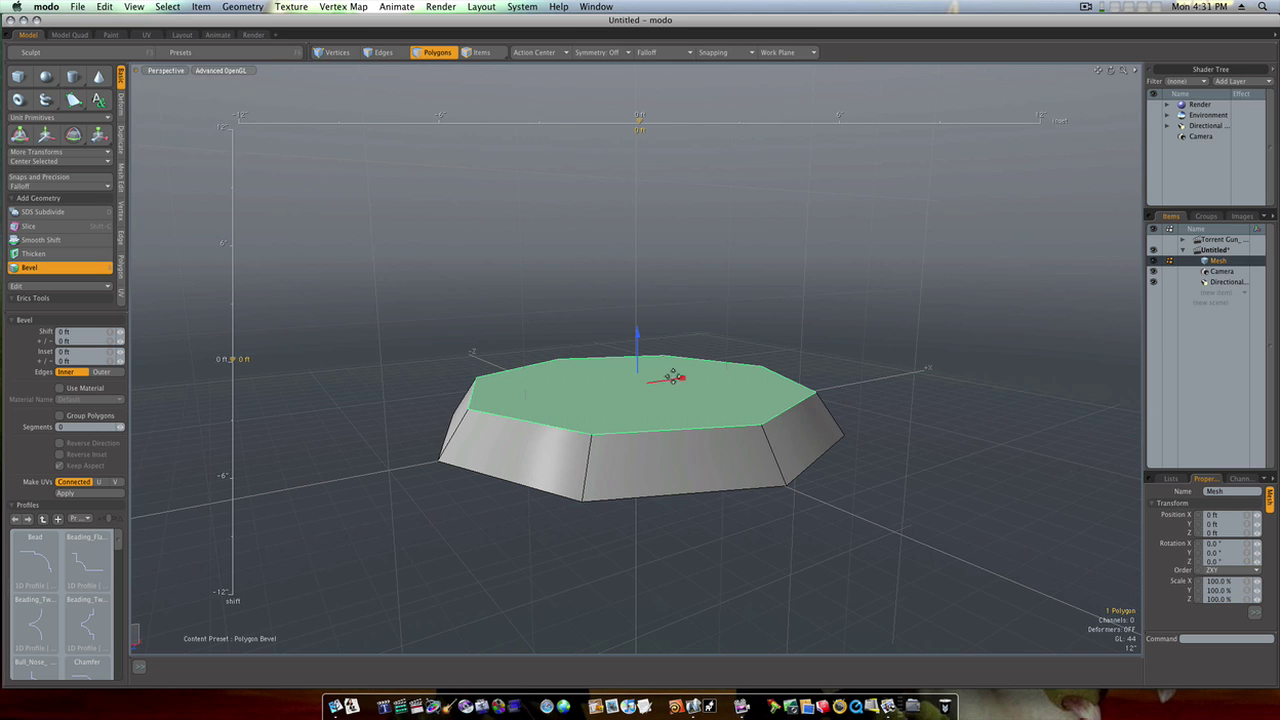
pyautogui.moveTo(681, 386); pyautogui.dragTo(613, 434)
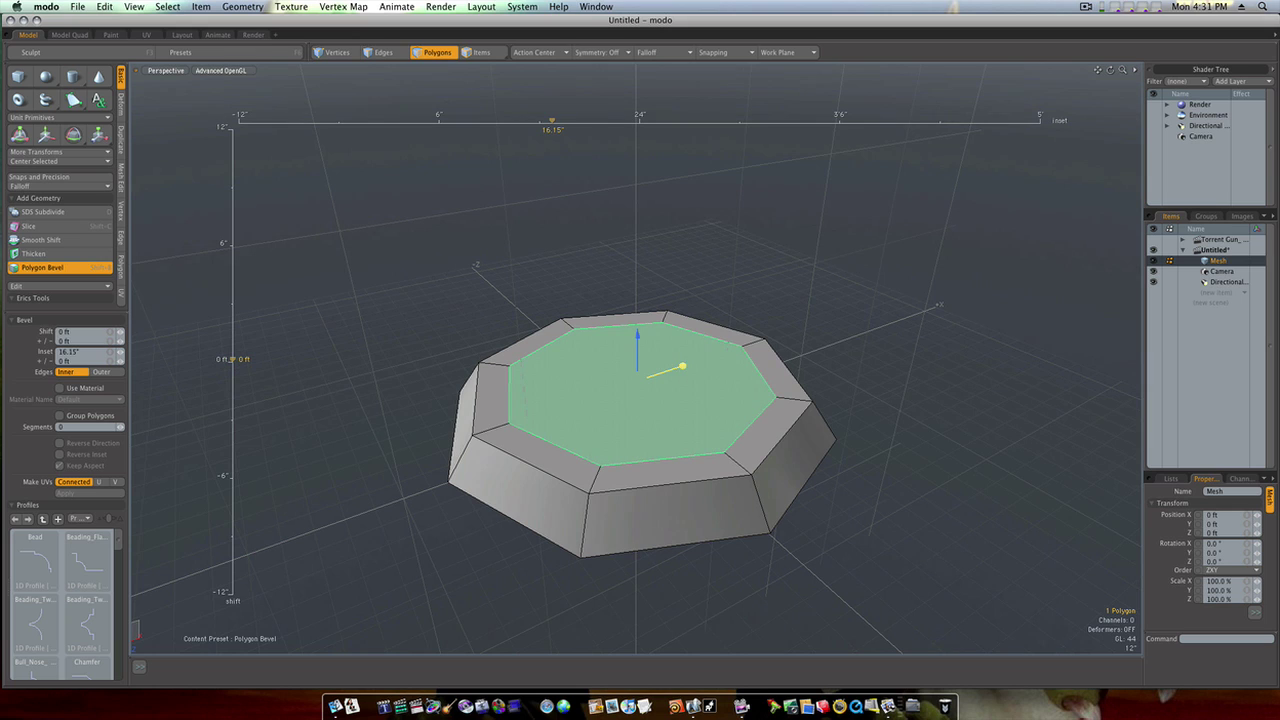
pyautogui.moveTo(682, 368); pyautogui.dragTo(680, 374)
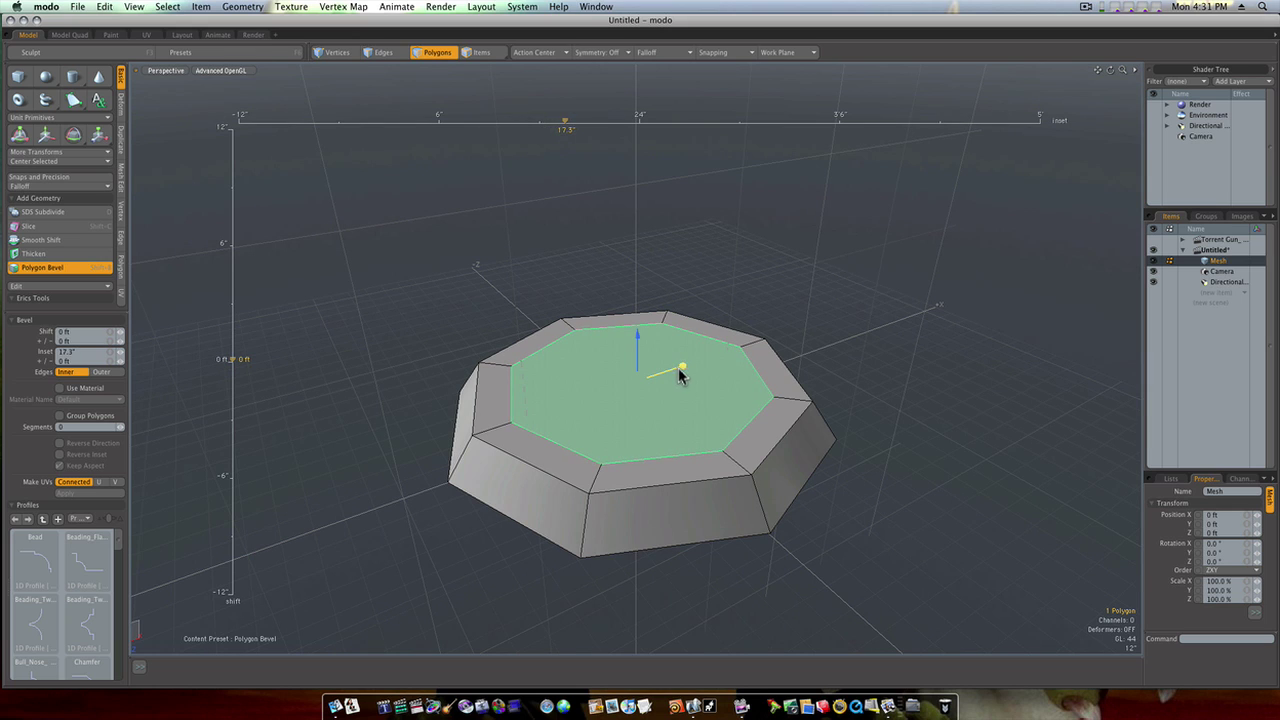
# Sink the inner top polygon with several successive downward bevels, giving the last one a shift of about -1.75".
pyautogui.click(833, 384)
pyautogui.moveTo(638, 335); pyautogui.dragTo(638, 341)
pyautogui.keyDown('shift'); pyautogui.click(726, 314); pyautogui.keyUp('shift')
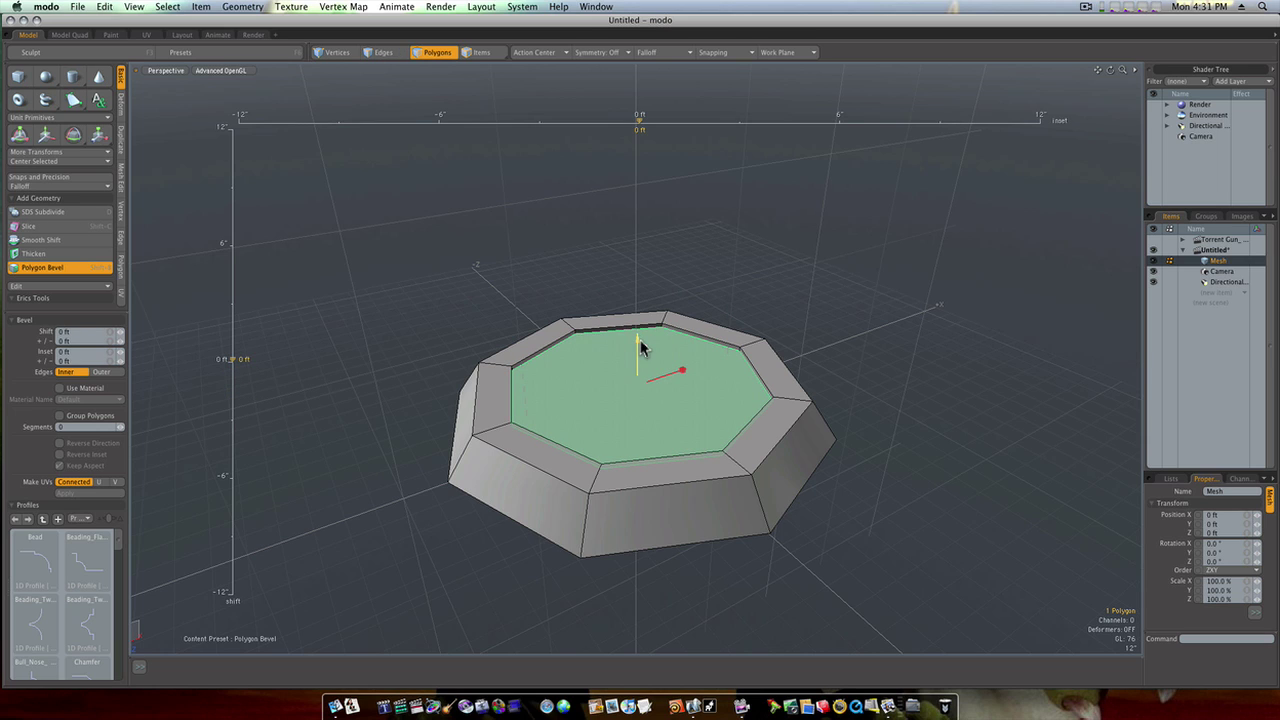
pyautogui.moveTo(637, 340)
pyautogui.mouseDown()
pyautogui.moveTo(640, 351)
pyautogui.moveTo(723, 342)
pyautogui.moveTo(640, 346)
pyautogui.moveTo(673, 370)
pyautogui.moveTo(663, 354)
pyautogui.moveTo(704, 352)
pyautogui.mouseUp()
pyautogui.keyDown('shift'); pyautogui.click(749, 343); pyautogui.keyUp('shift')
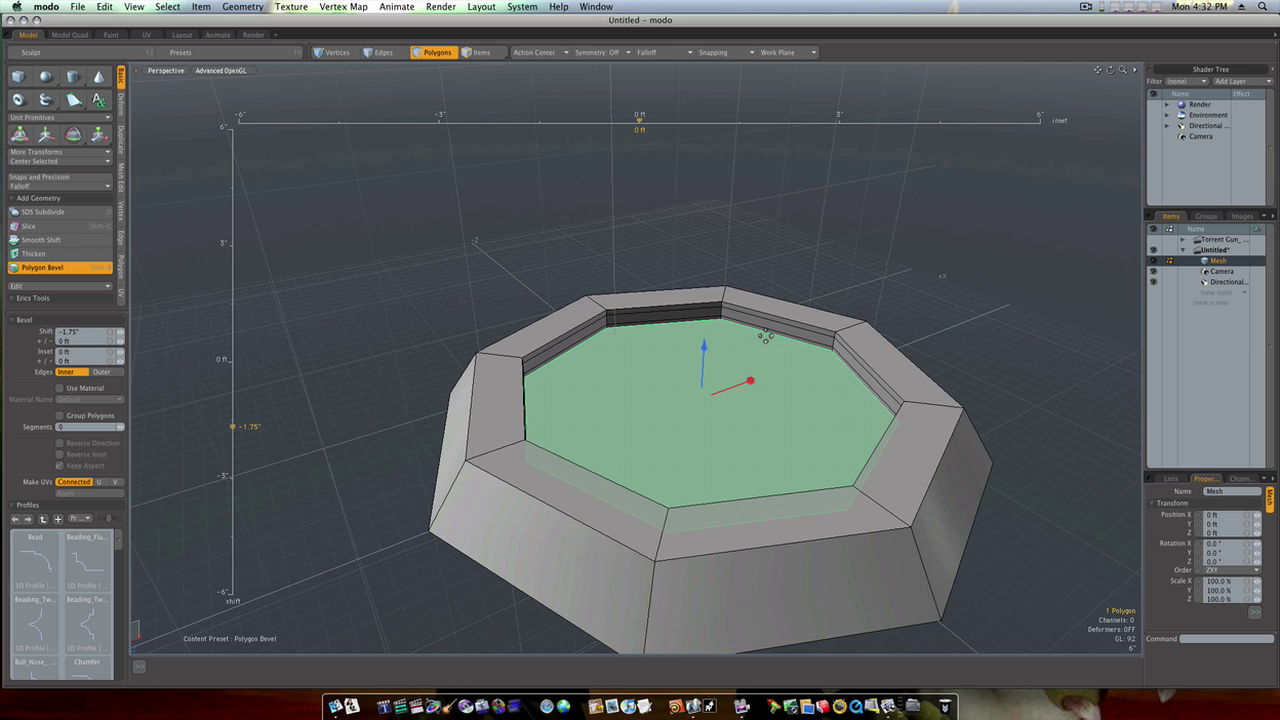
pyautogui.press('space')
# Convert the whole recessed octagonal base mesh to a subdivision surface.
pyautogui.click(897, 301)
pyautogui.keyDown('ctrl'); pyautogui.keyDown('alt'); pyautogui.moveTo(889, 324); pyautogui.dragTo(808, 311); pyautogui.keyUp('alt'); pyautogui.keyUp('ctrl')
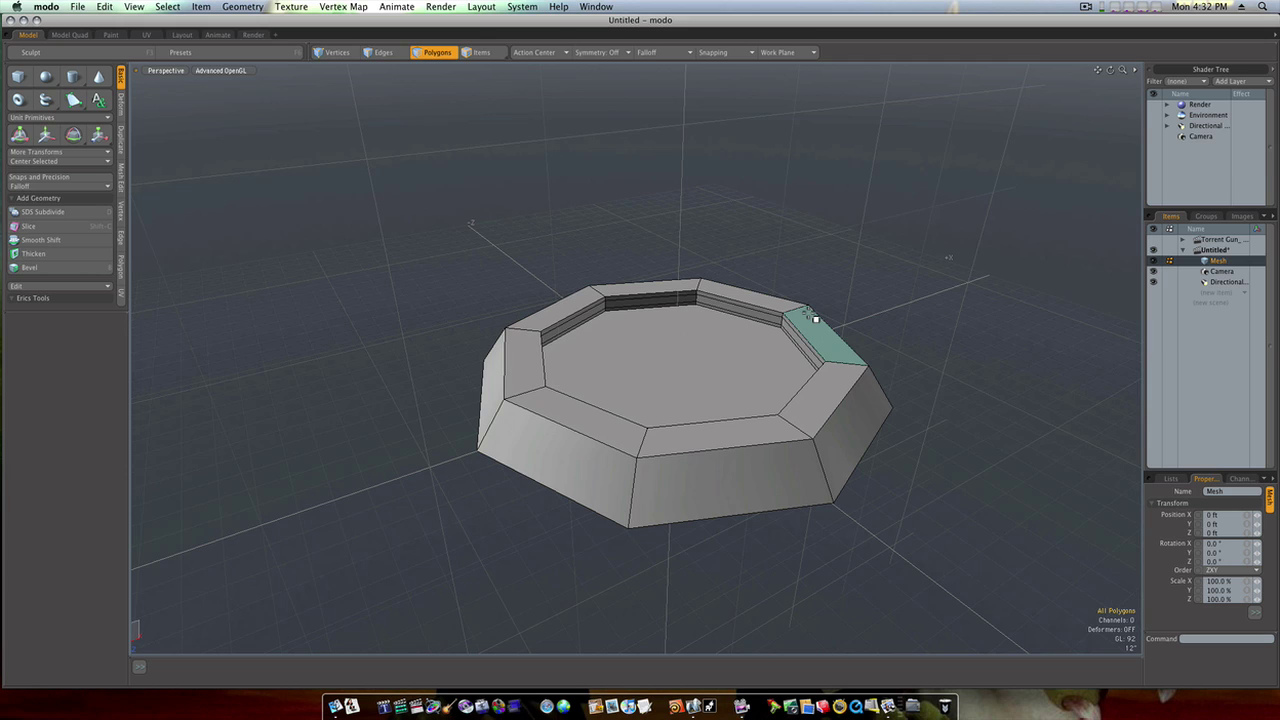
pyautogui.press('Tab')
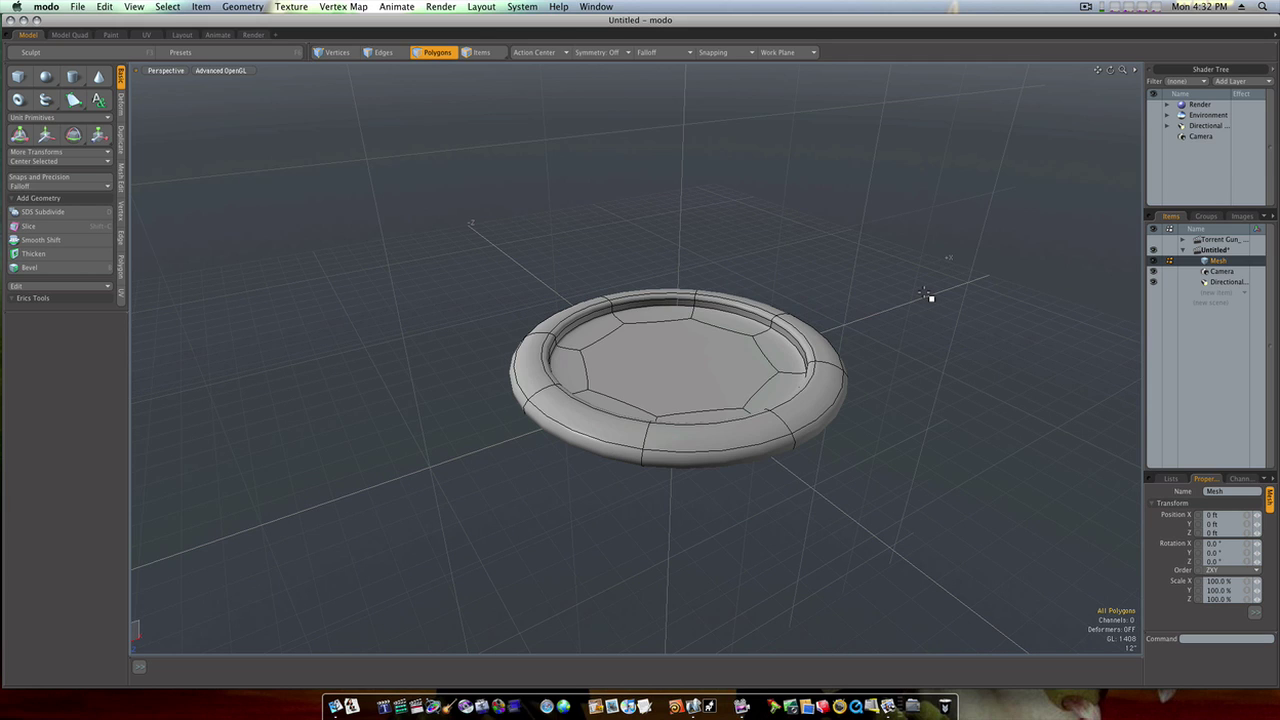
# Turn off the base's subdivision smoothing and loop-slice its ring of outer side walls with two symmetric cuts at 10%.
pyautogui.press('Tab')
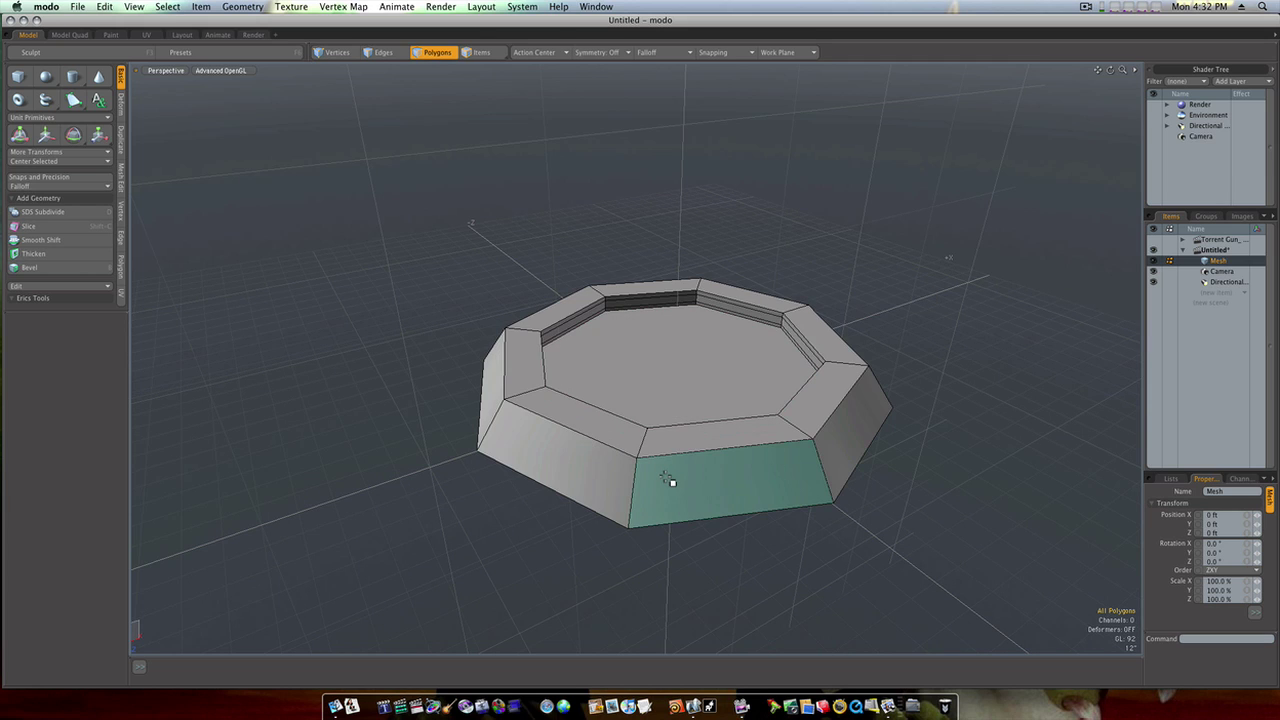
pyautogui.click(572, 463)
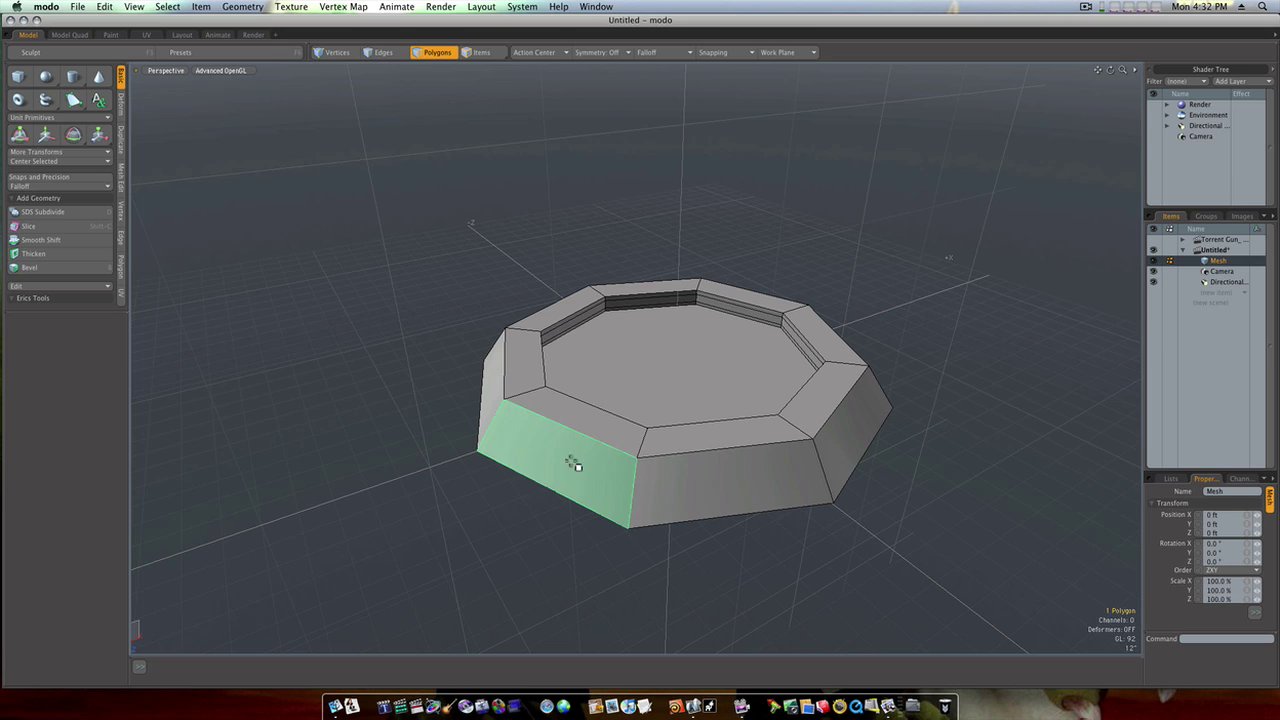
pyautogui.keyDown('shift'); pyautogui.click(652, 478); pyautogui.keyUp('shift')
pyautogui.press('l')
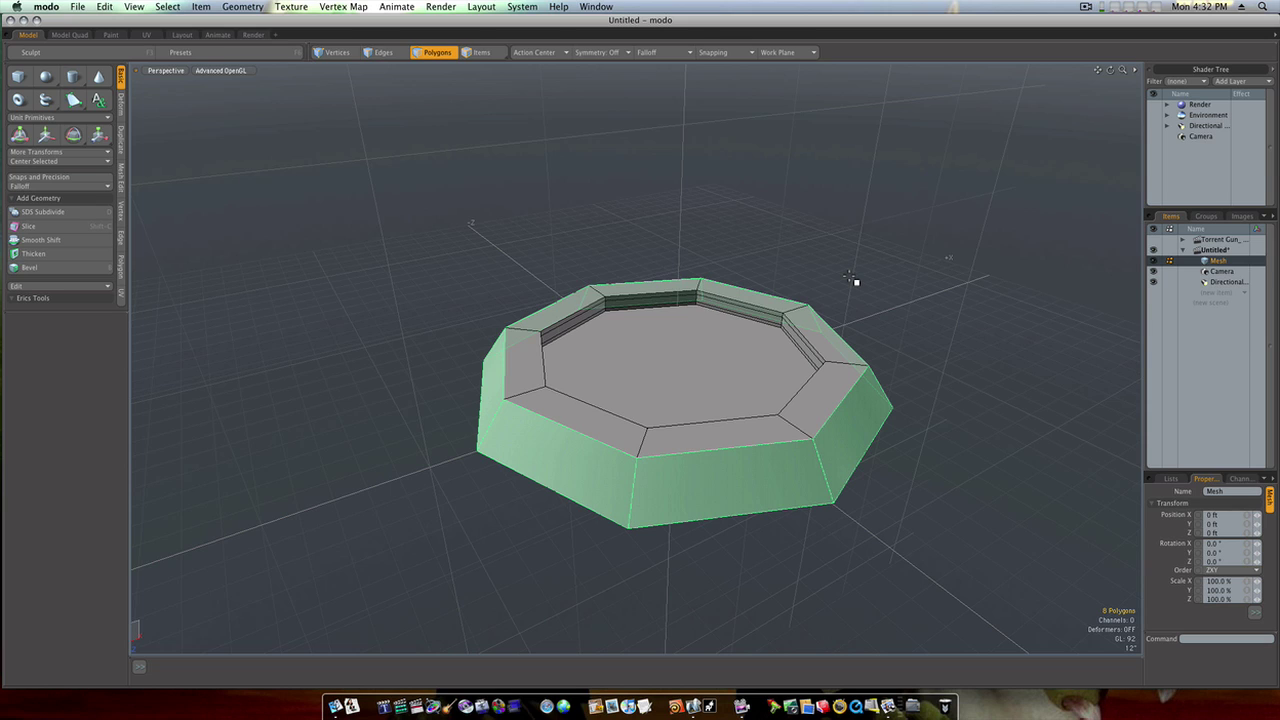
pyautogui.hotkey('alt', 'c')
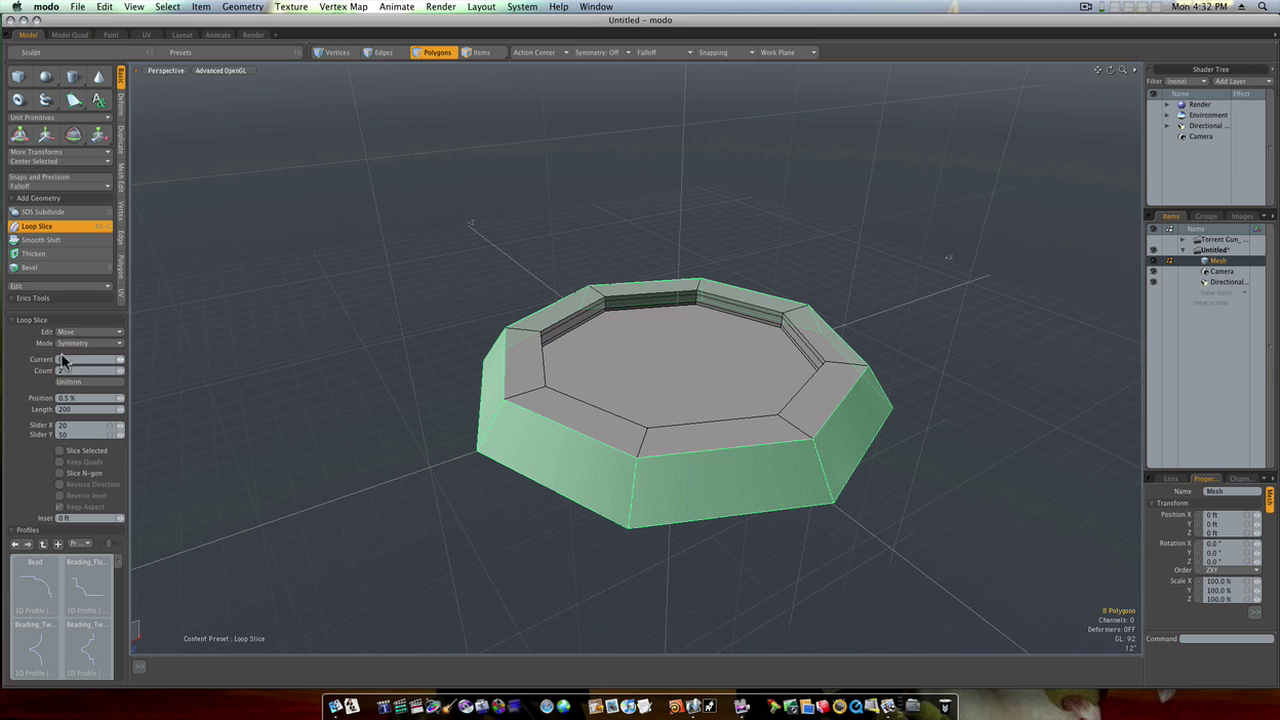
pyautogui.click(644, 503)
pyautogui.moveTo(644, 503); pyautogui.dragTo(700, 503)
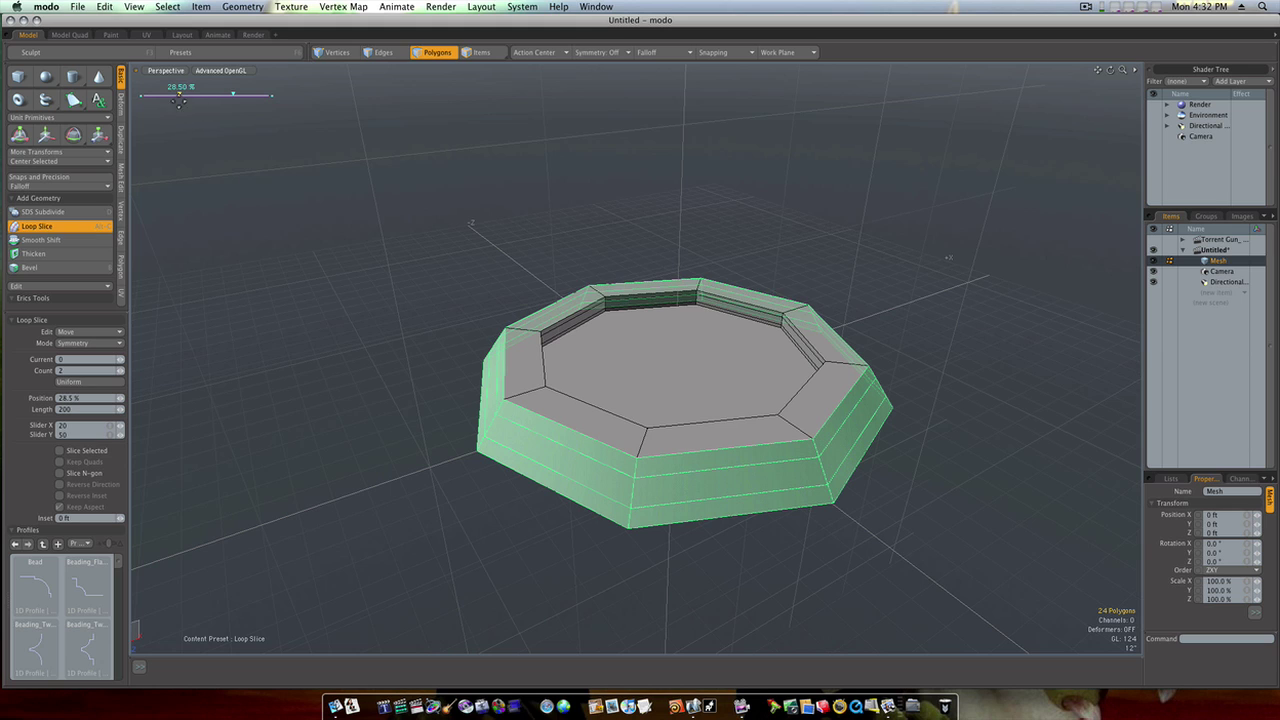
pyautogui.moveTo(179, 96)
pyautogui.mouseDown()
pyautogui.moveTo(167, 96)
pyautogui.moveTo(191, 100)
pyautogui.mouseUp()
pyautogui.moveTo(179, 94); pyautogui.dragTo(157, 94)
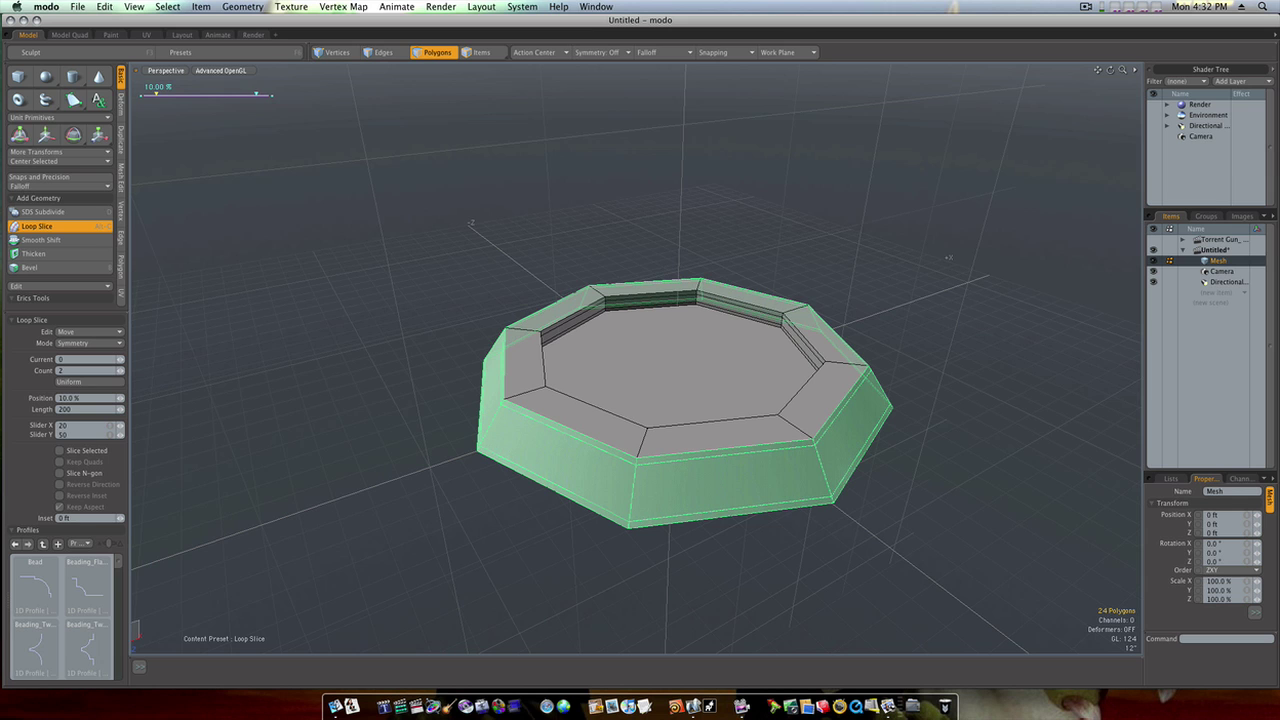
# Move the symmetric side-wall cuts closer to the walls' edges, setting the upper slice position to 95.5%.
pyautogui.moveTo(661, 469)
pyautogui.keyDown('ctrl'); pyautogui.keyDown('alt'); pyautogui.mouseDown()
pyautogui.moveTo(780, 488)
pyautogui.moveTo(648, 468)
pyautogui.mouseUp(); pyautogui.keyUp('alt'); pyautogui.keyUp('ctrl')
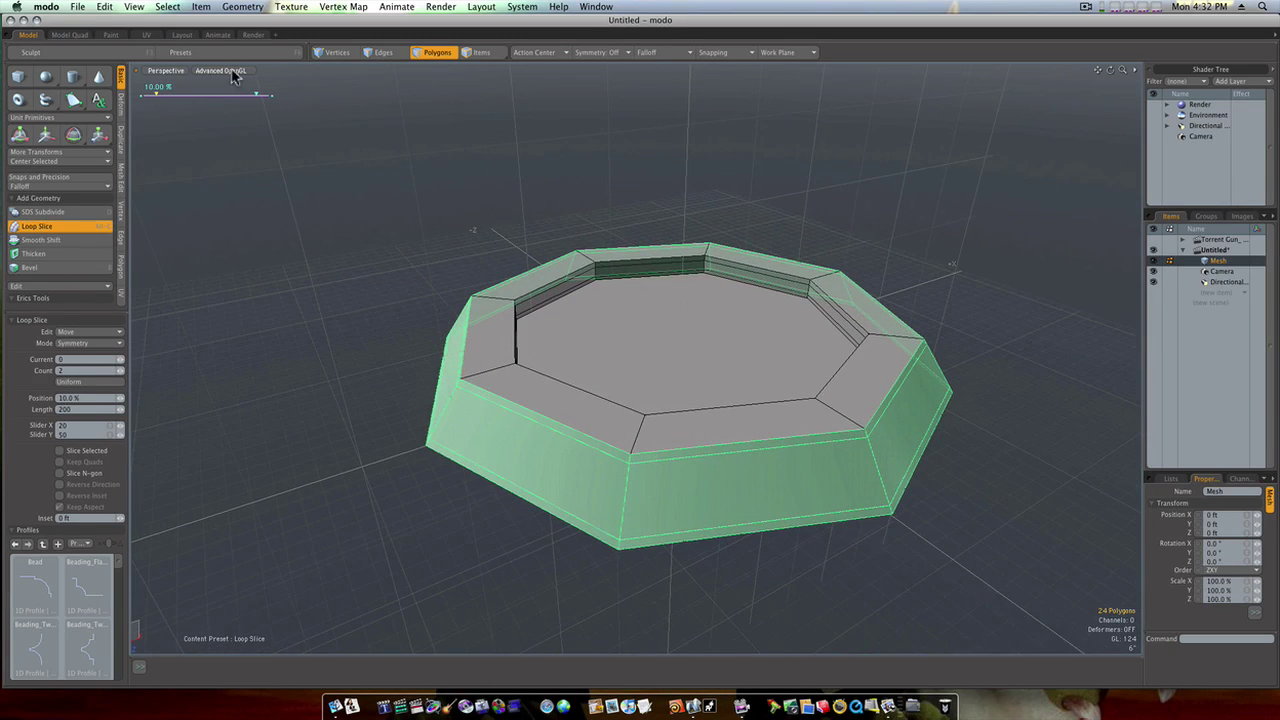
pyautogui.click(256, 96)
pyautogui.moveTo(257, 93); pyautogui.dragTo(261, 93)
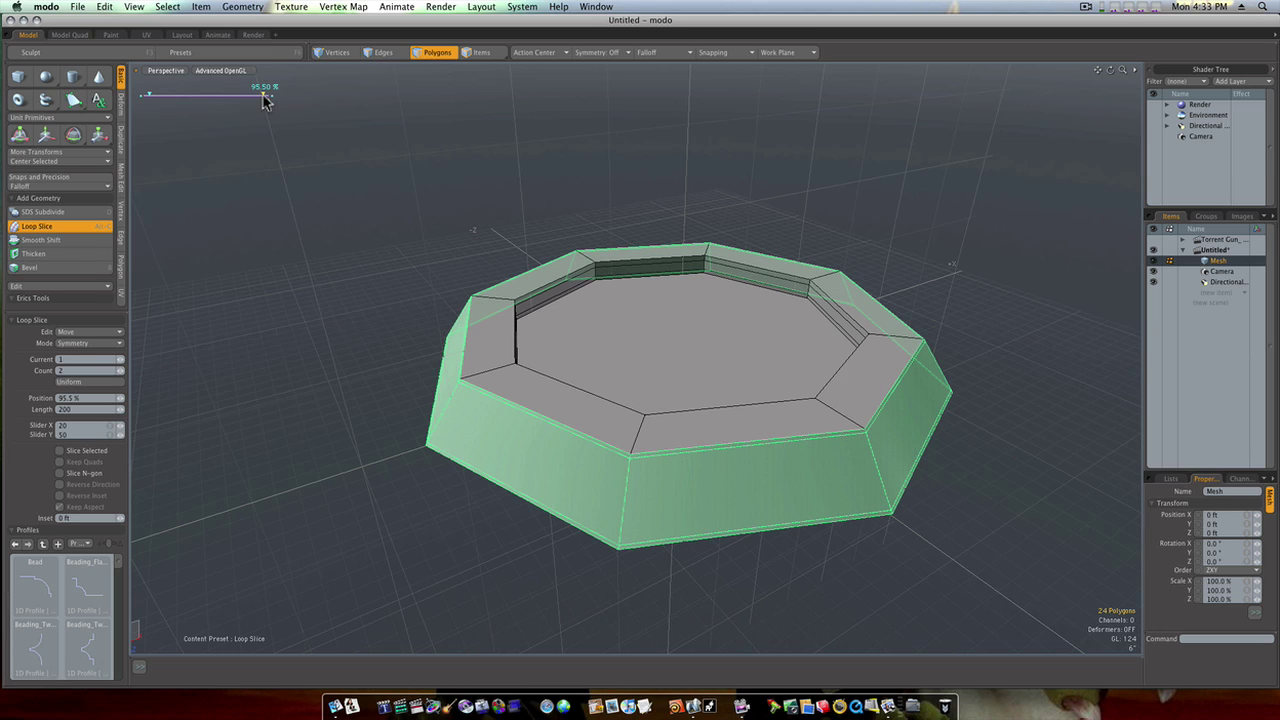
pyautogui.press('space')
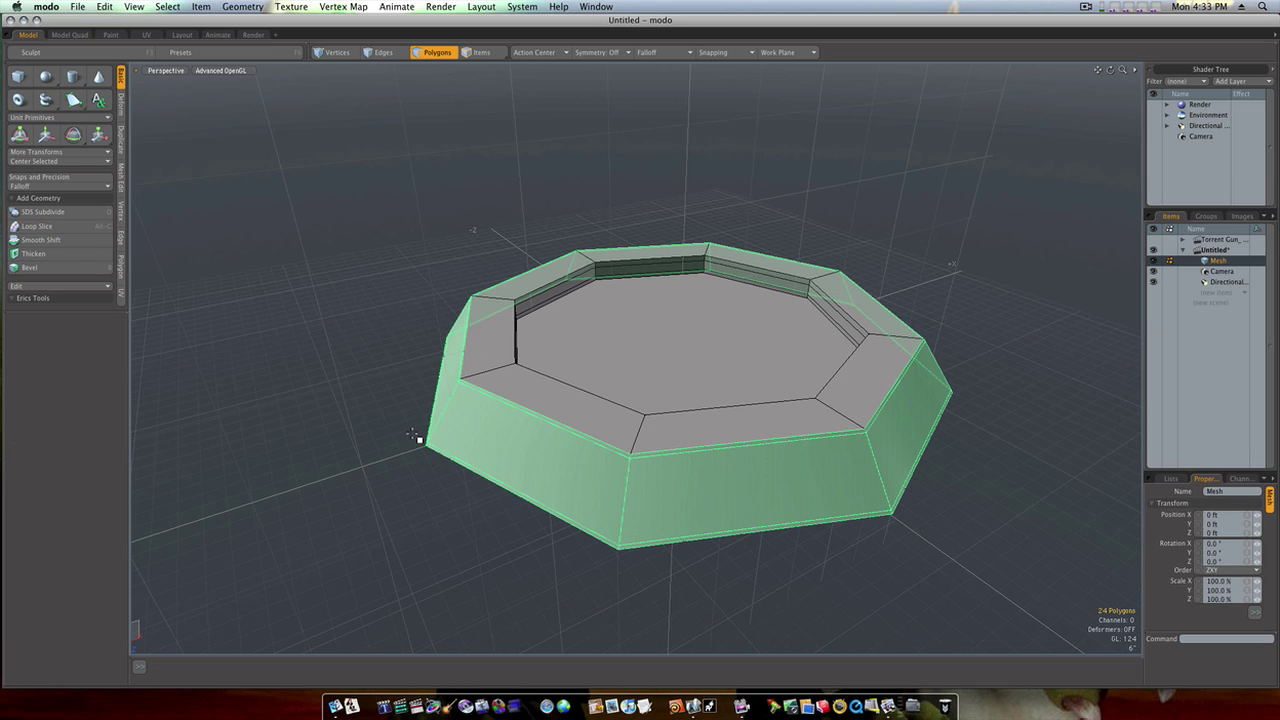
pyautogui.click(406, 431)
# Loop-slice the flat top rim with two symmetric cuts at 10.5% and turn the base's subdivision smoothing back on.
pyautogui.moveTo(485, 356); pyautogui.dragTo(511, 387)
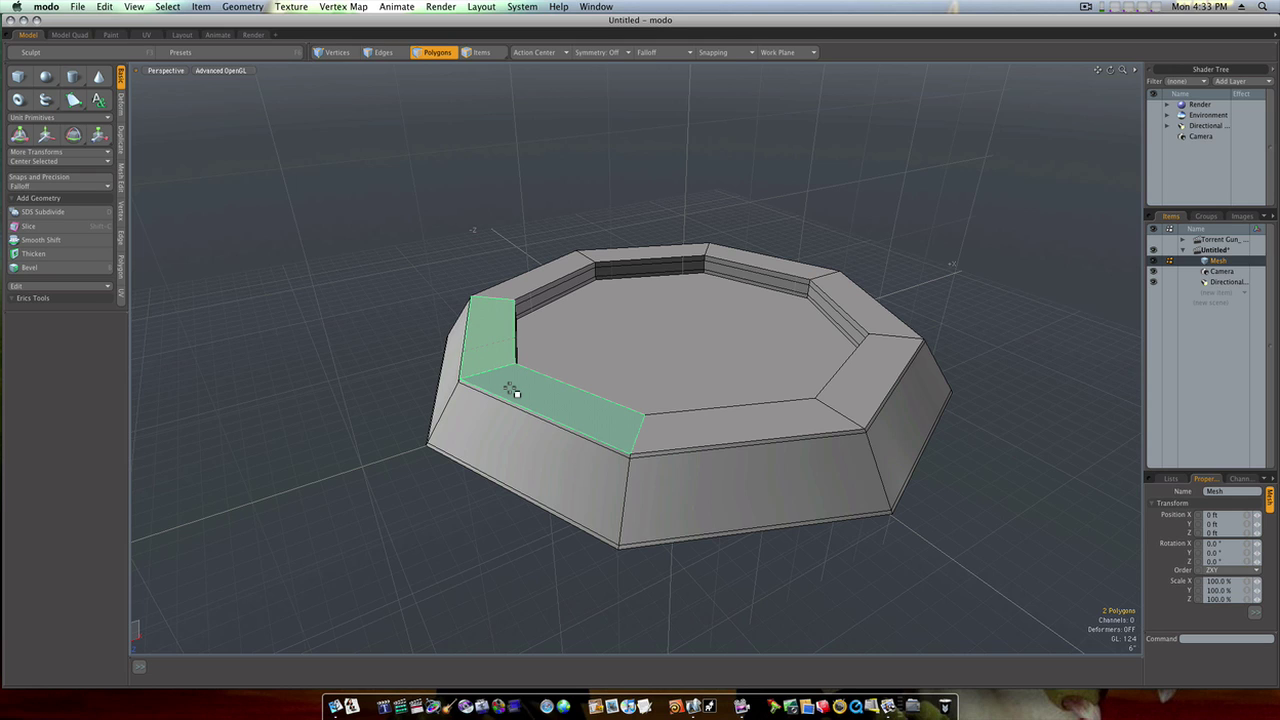
pyautogui.press('l')
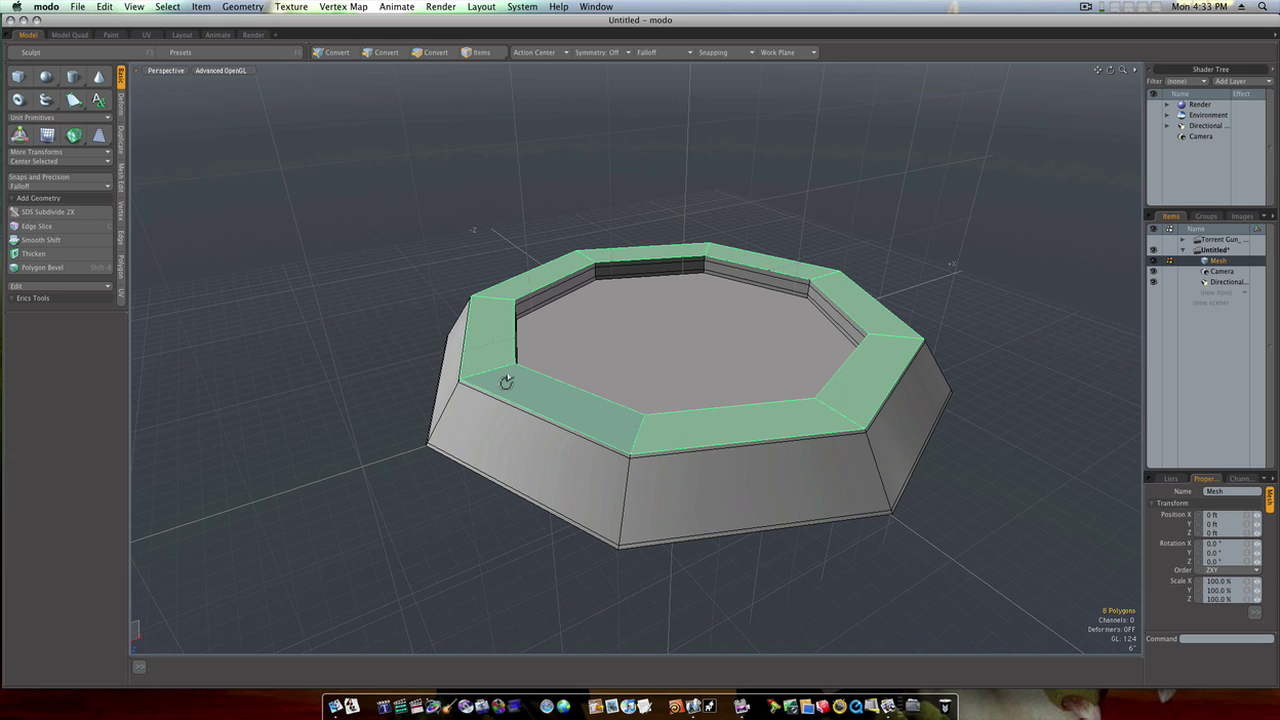
pyautogui.hotkey('alt', 'c')
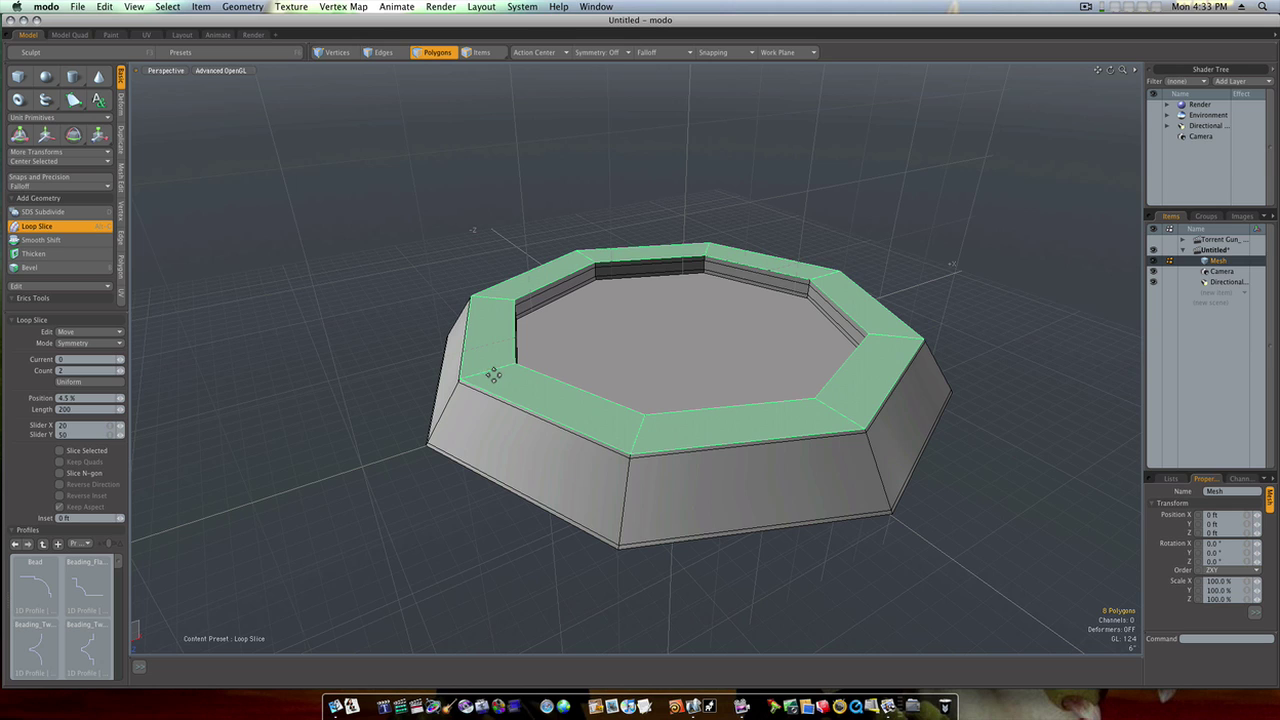
pyautogui.click(496, 370)
pyautogui.moveTo(496, 370)
pyautogui.mouseDown()
pyautogui.moveTo(532, 370)
pyautogui.moveTo(508, 370)
pyautogui.mouseUp()
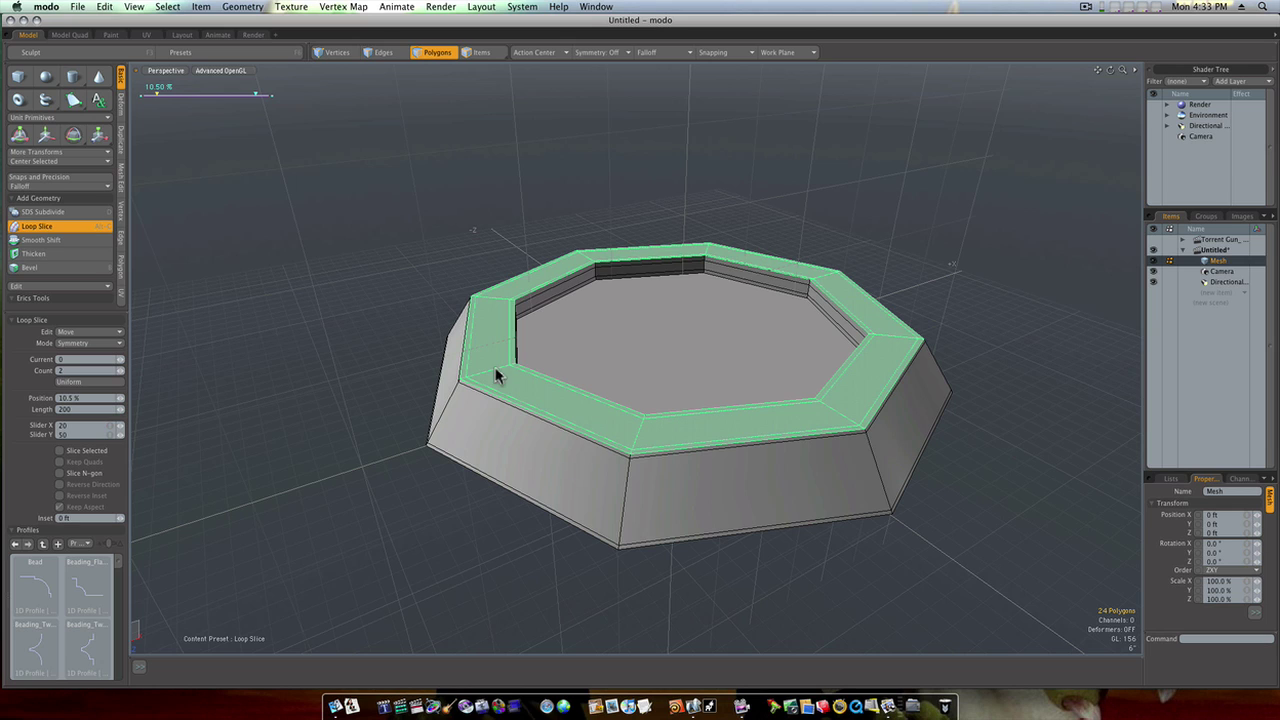
pyautogui.press('space')
pyautogui.click(329, 396)
pyautogui.press('Tab')
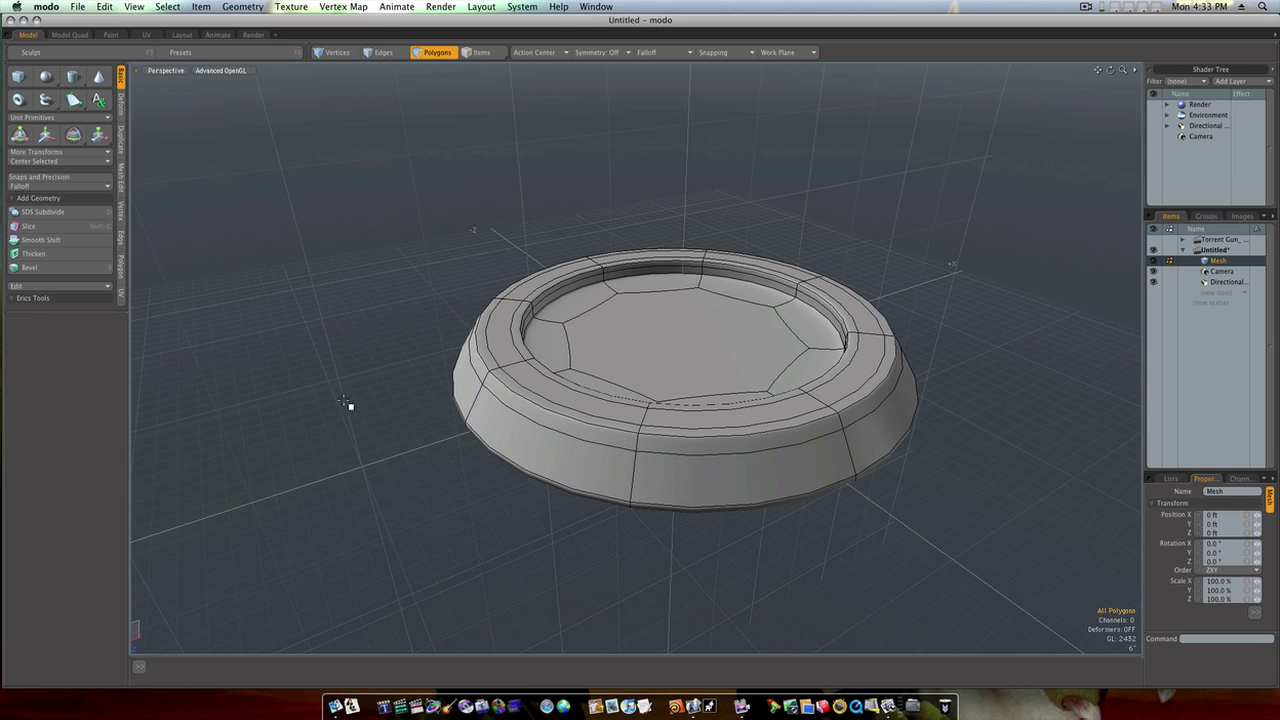
# Split the central floor polygon of the recess into flat triangles meeting at its centre with the Spikey tool.
pyautogui.moveTo(366, 400)
pyautogui.keyDown('alt'); pyautogui.mouseDown()
pyautogui.moveTo(383, 440)
pyautogui.moveTo(371, 400)
pyautogui.moveTo(371, 420)
pyautogui.mouseUp(); pyautogui.keyUp('alt')
pyautogui.click(580, 397)
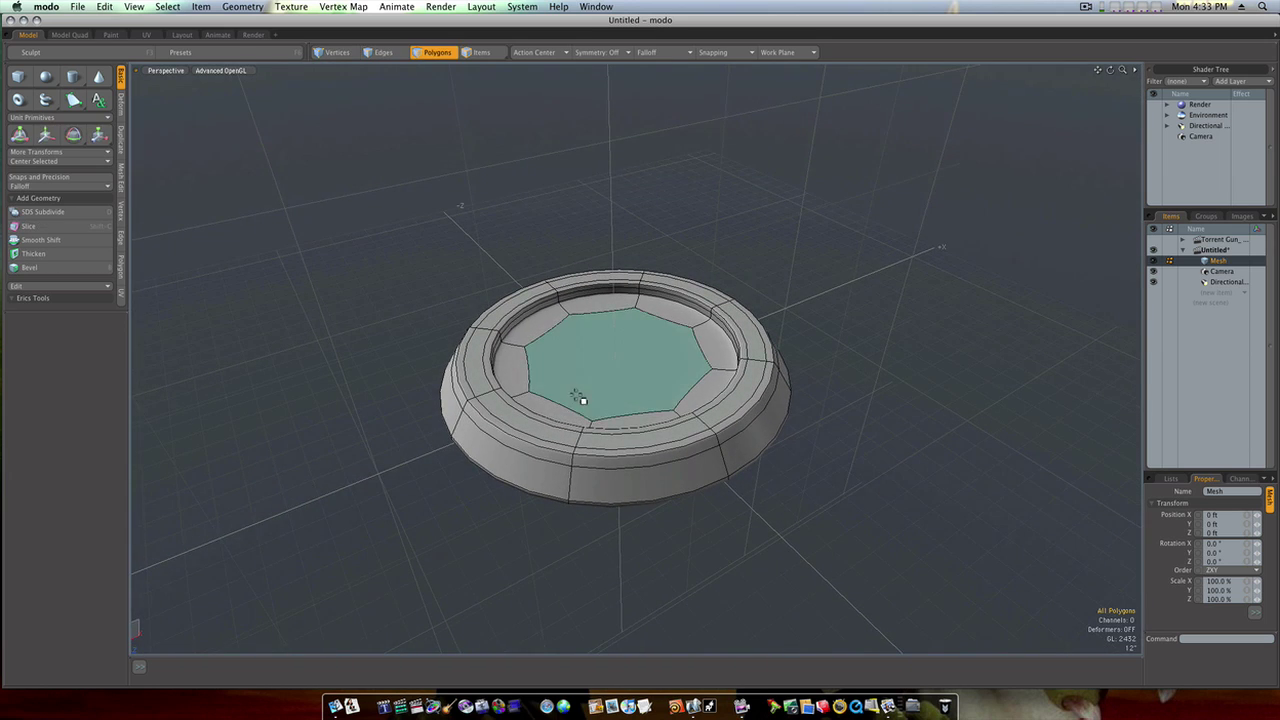
pyautogui.click(606, 378)
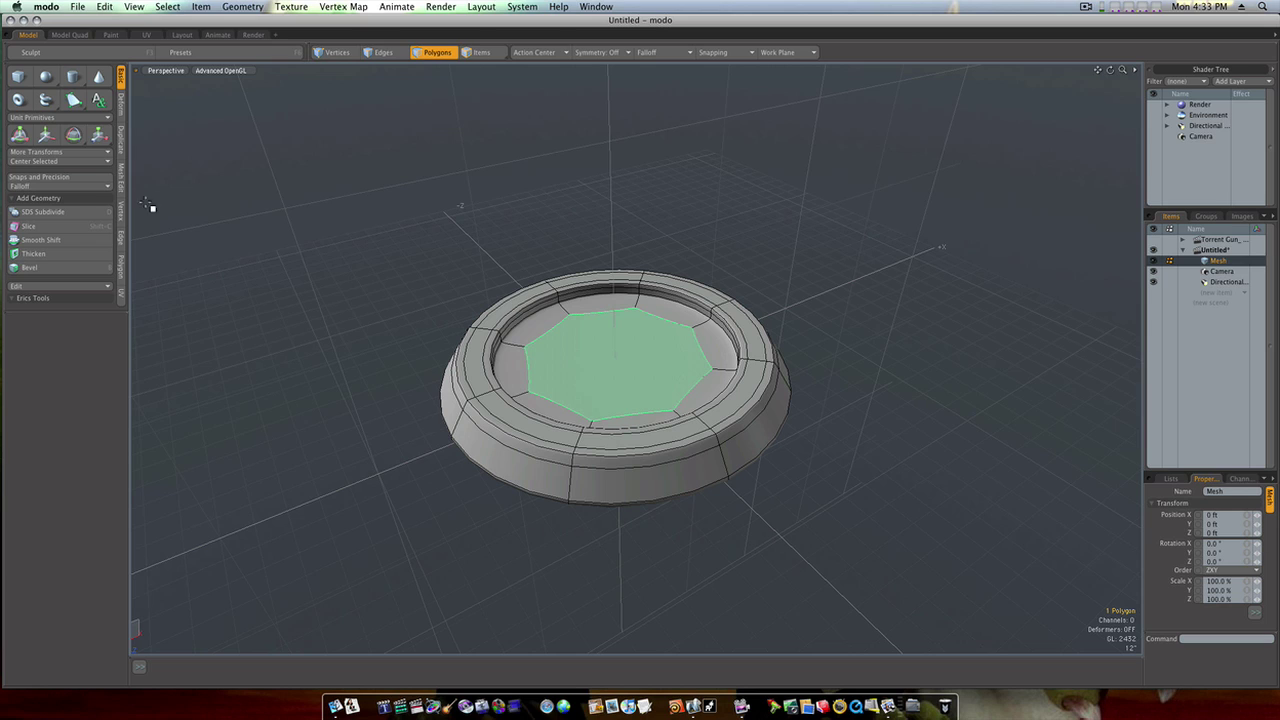
pyautogui.click(121, 267)
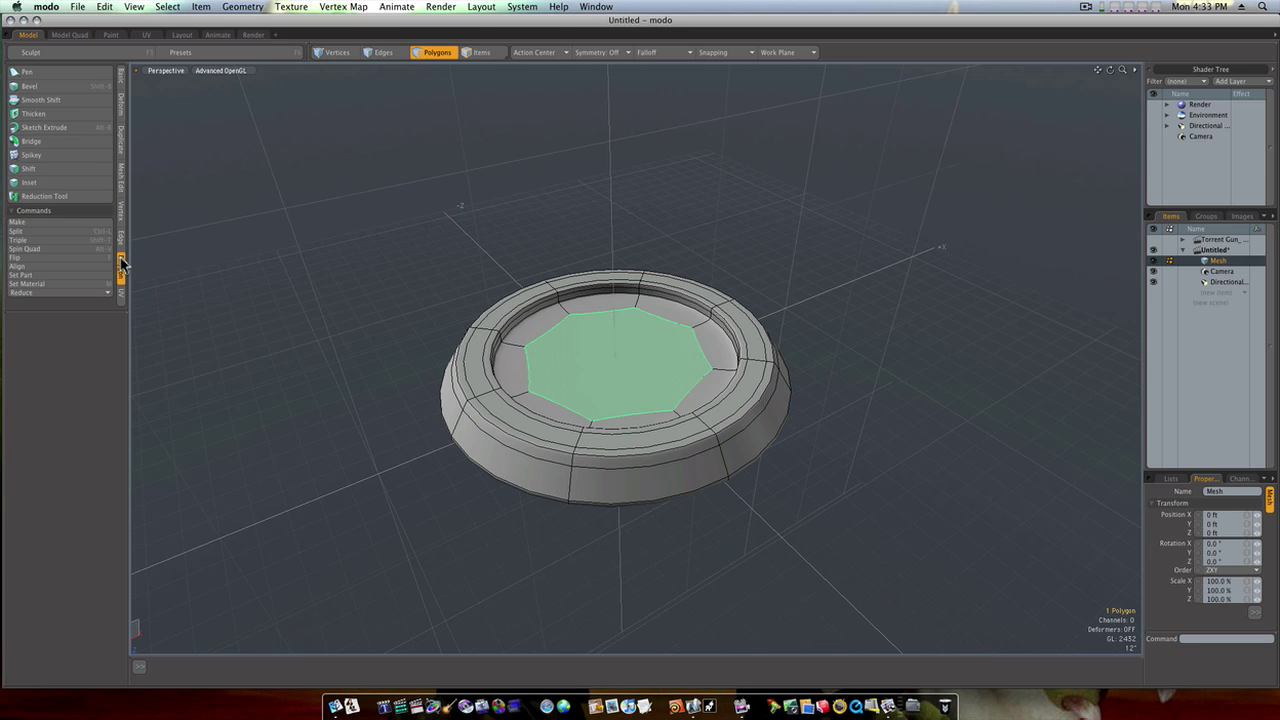
pyautogui.click(40, 155)
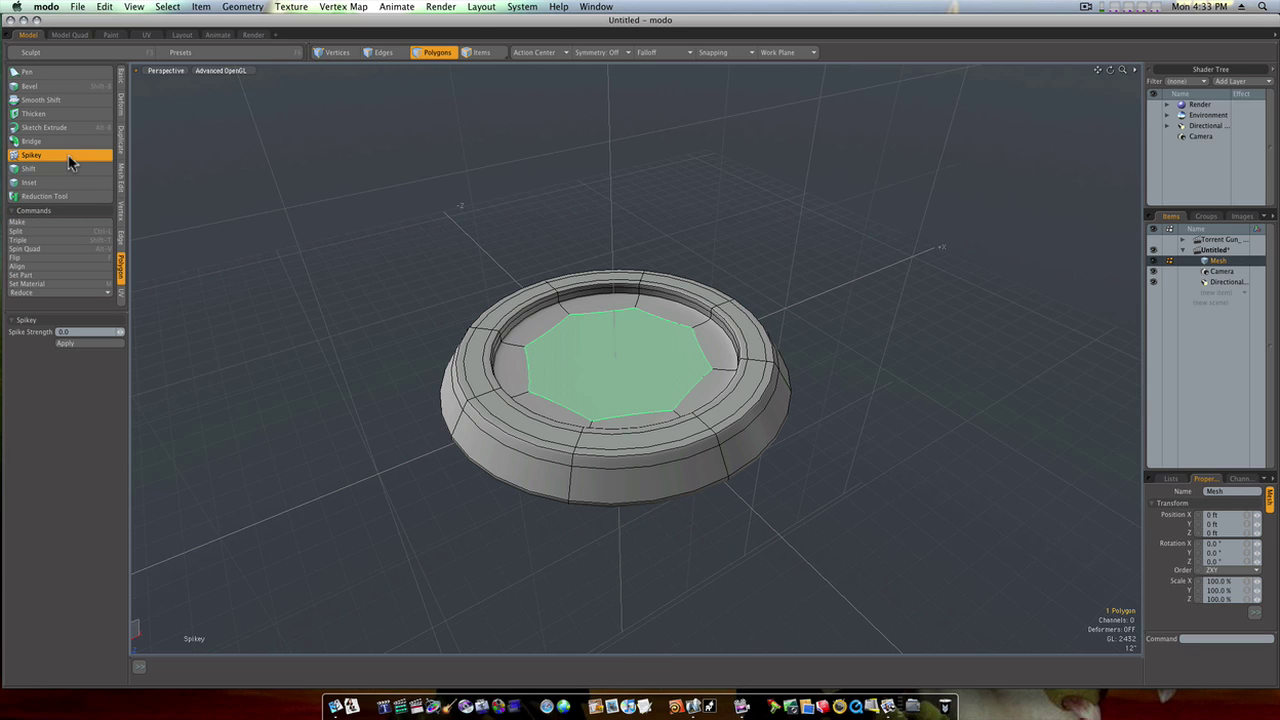
pyautogui.click(515, 395)
pyautogui.press('q')
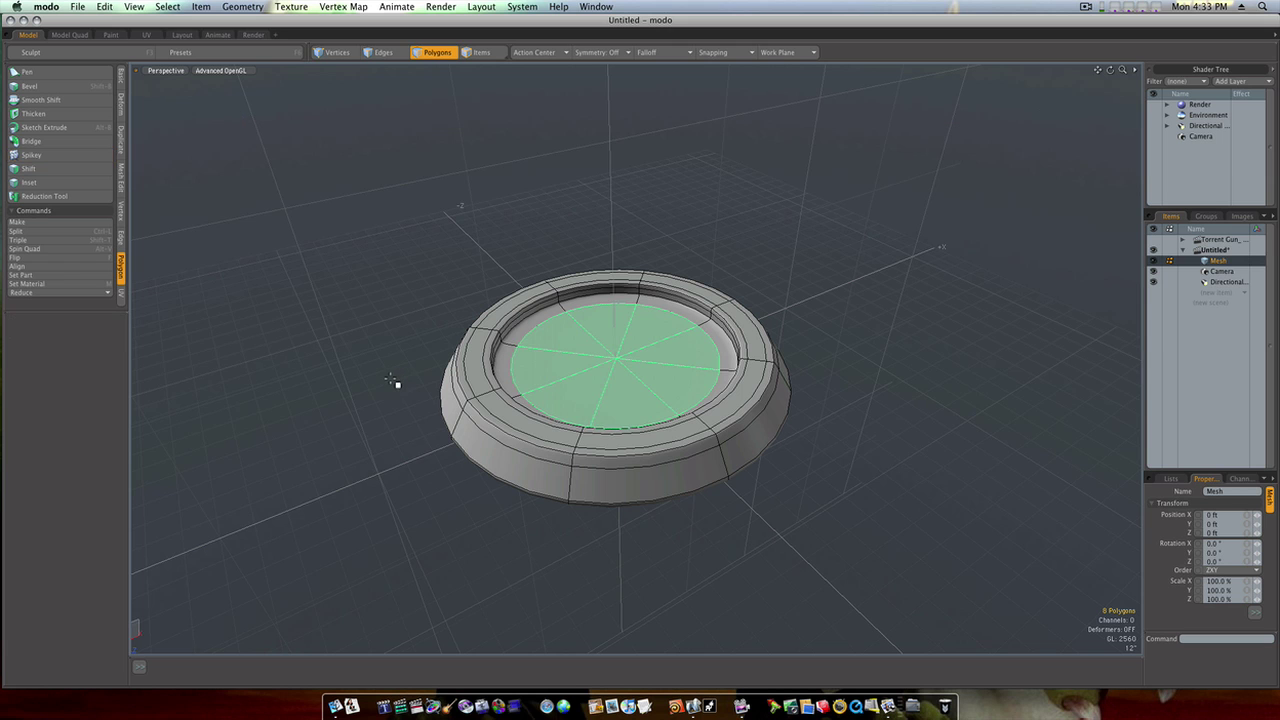
pyautogui.click(398, 382)
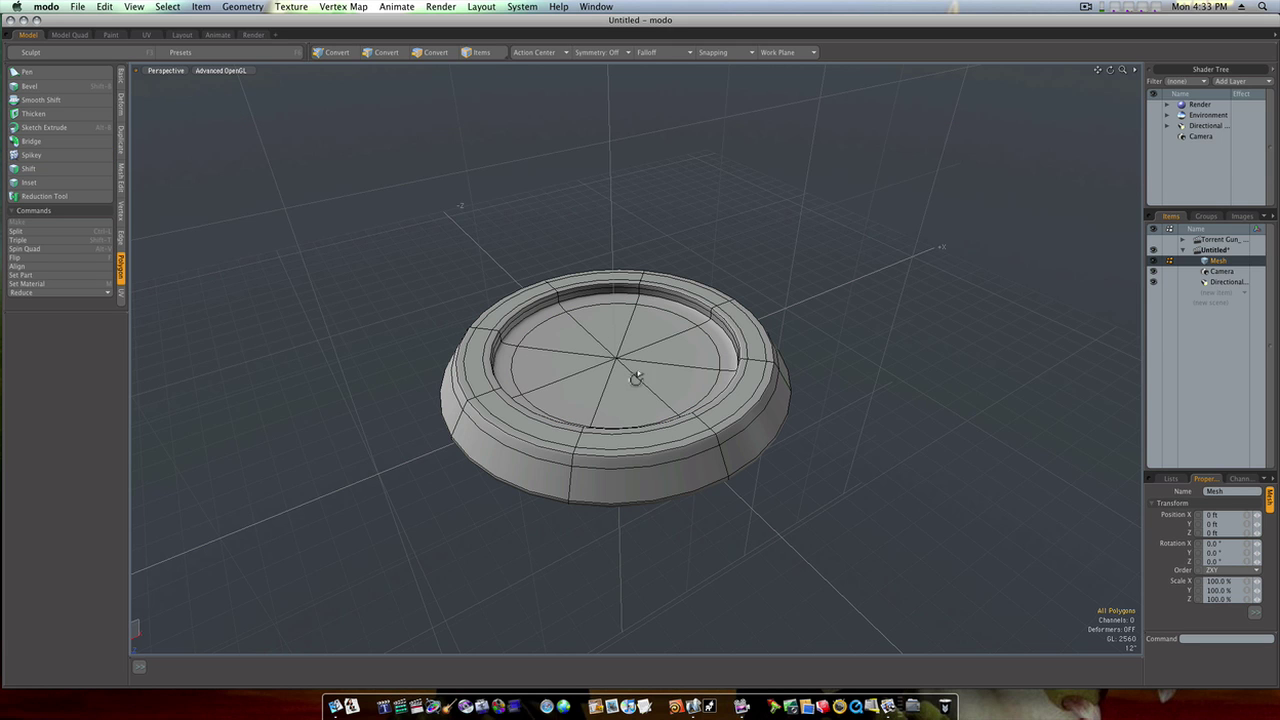
# Add a new mesh item to the scene and show the base in the Front view.
pyautogui.keyDown('alt'); pyautogui.moveTo(607, 372); pyautogui.dragTo(651, 369); pyautogui.keyUp('alt')
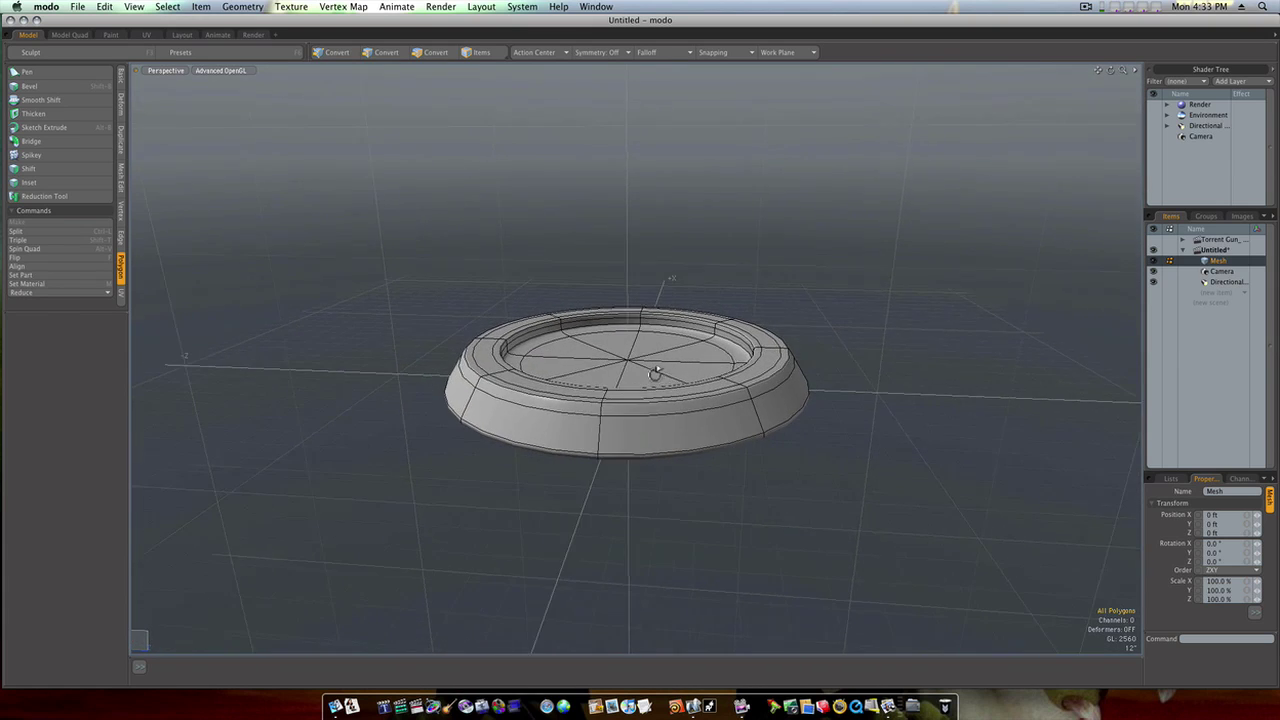
pyautogui.click(1232, 303)
pyautogui.click(1228, 298)
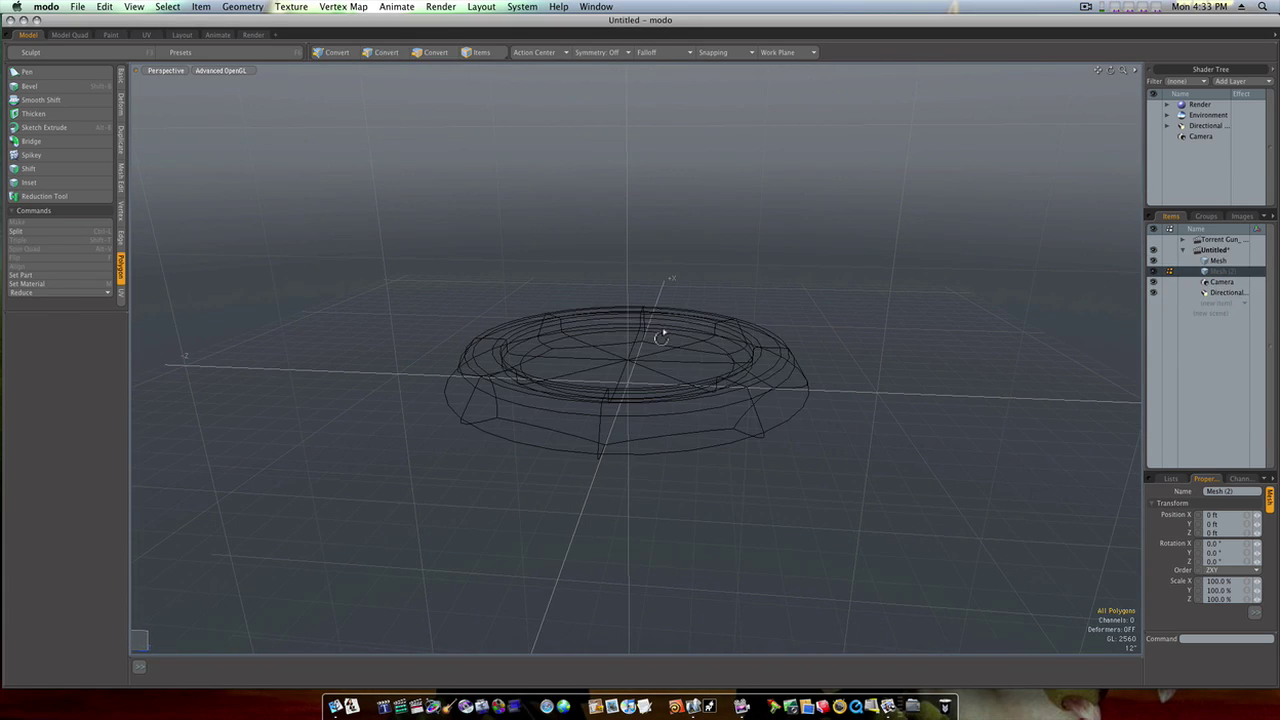
pyautogui.keyDown('alt'); pyautogui.moveTo(657, 329); pyautogui.dragTo(688, 336); pyautogui.keyUp('alt')
pyautogui.hotkey('ctrl', 'space')
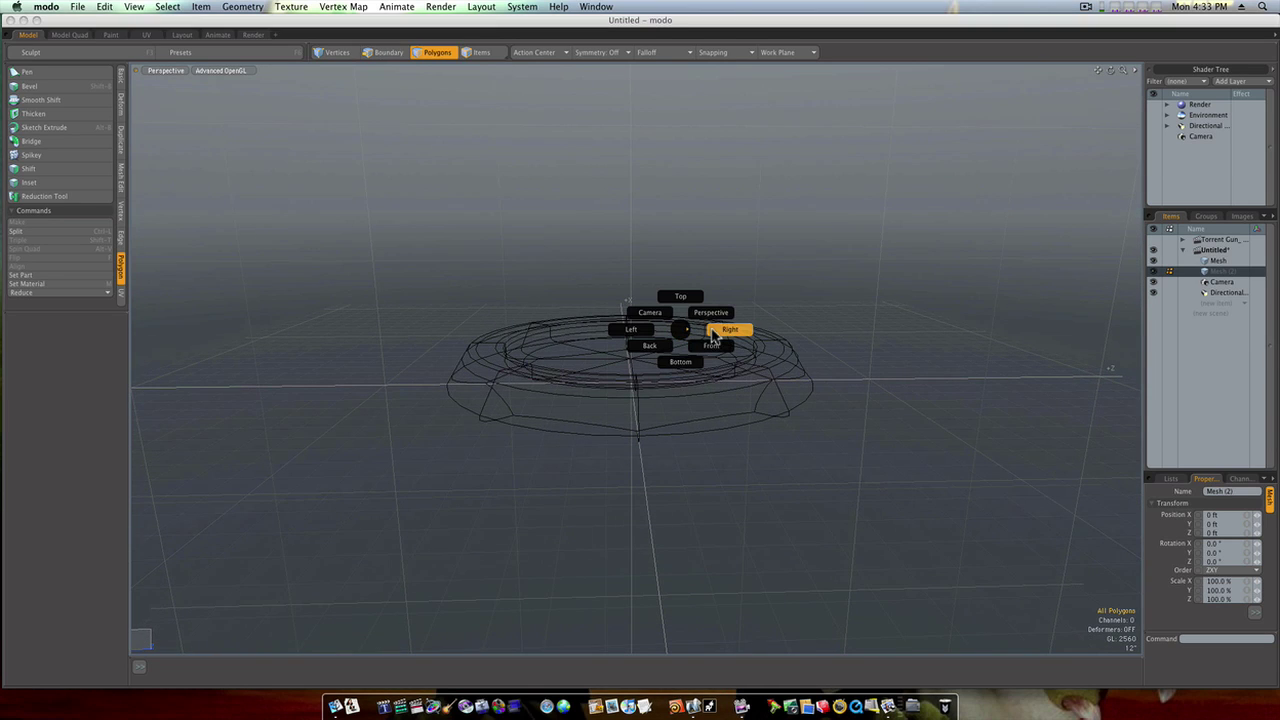
pyautogui.click(714, 348)
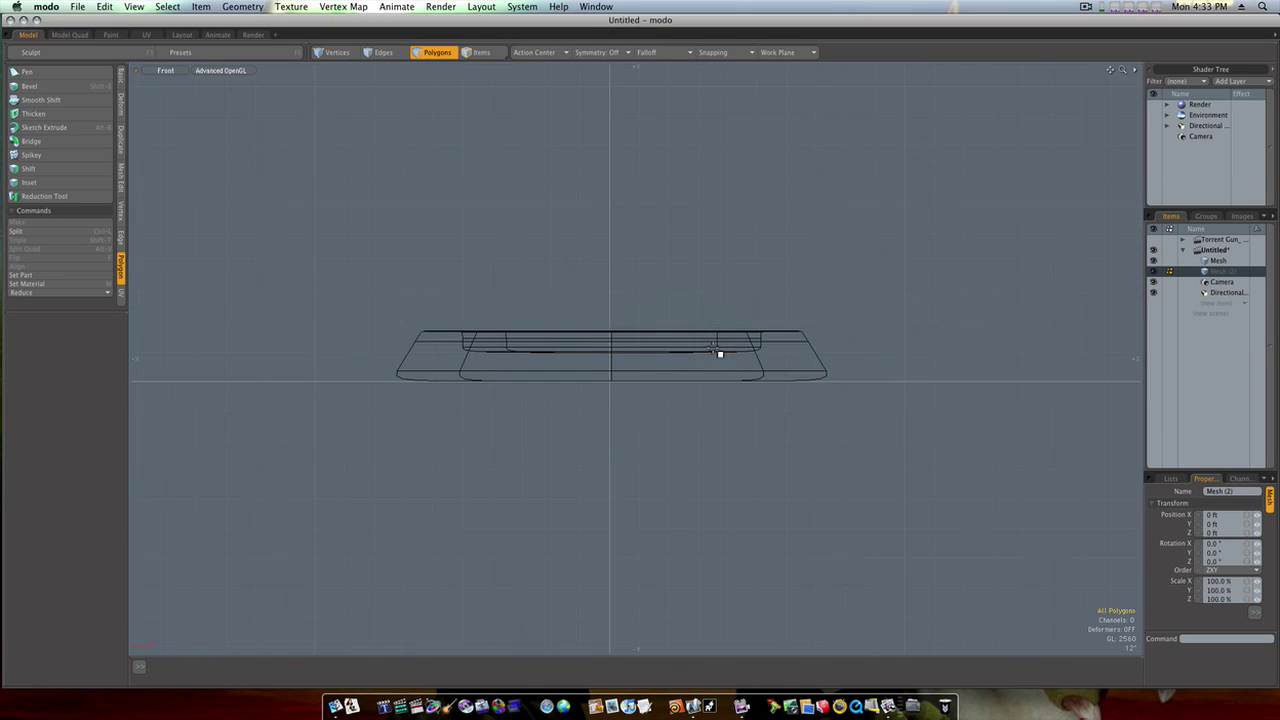
# Draw a flat cube primitive about 6" wide and 22" high at the middle of the base in the new mesh.
pyautogui.click(122, 76)
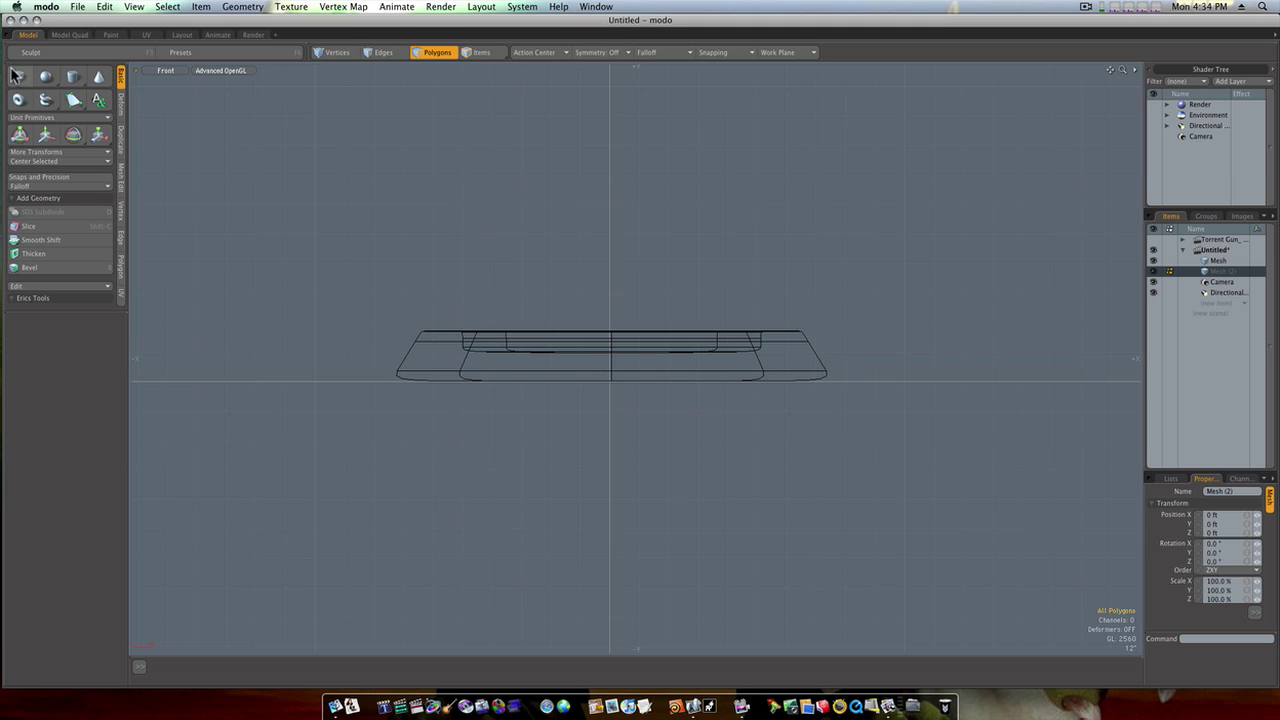
pyautogui.click(21, 78)
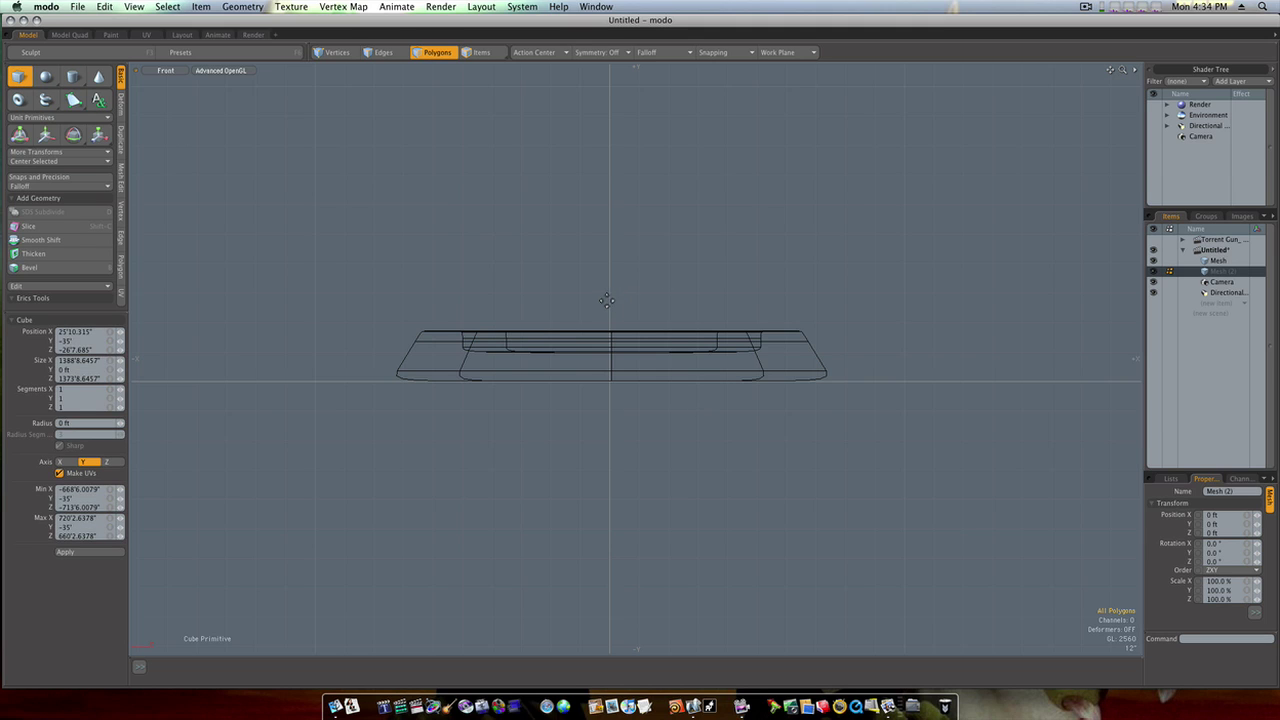
pyautogui.moveTo(599, 291); pyautogui.dragTo(612, 344)
# In perspective, extend the flat cube into an upright slab about 19.25" deep and 4" thick.
pyautogui.hotkey('ctrl', 'space')
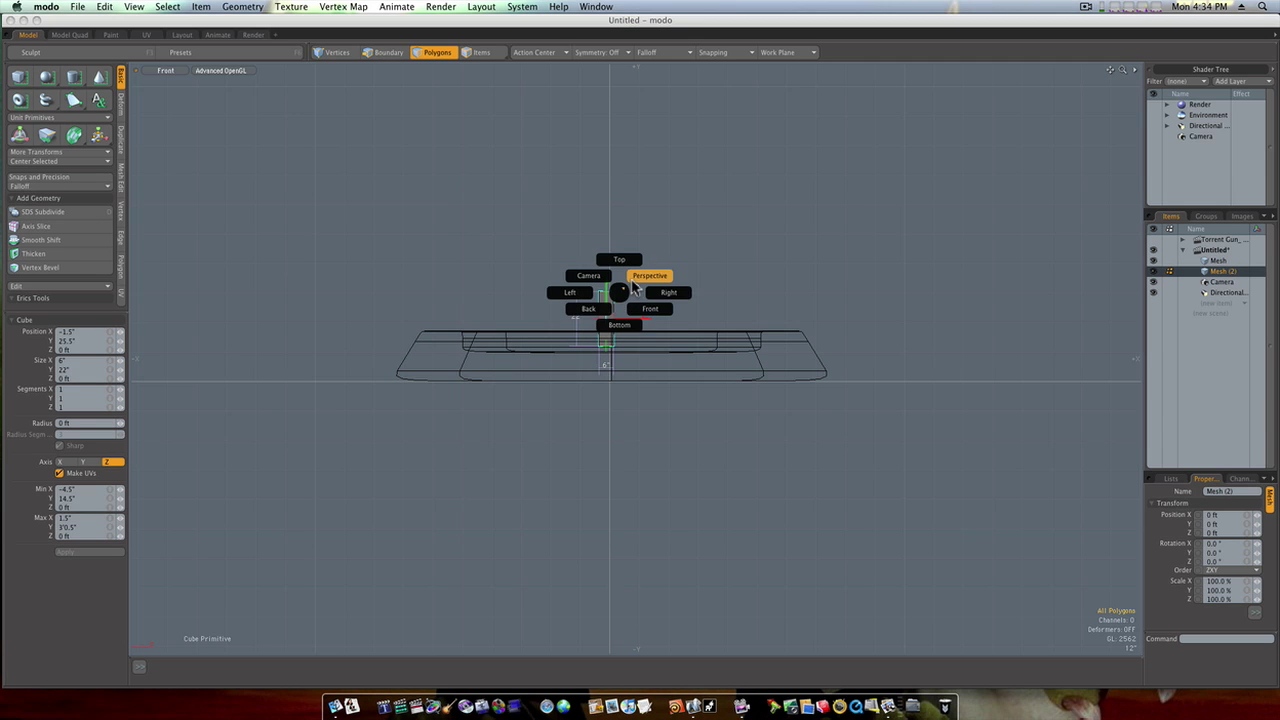
pyautogui.click(632, 281)
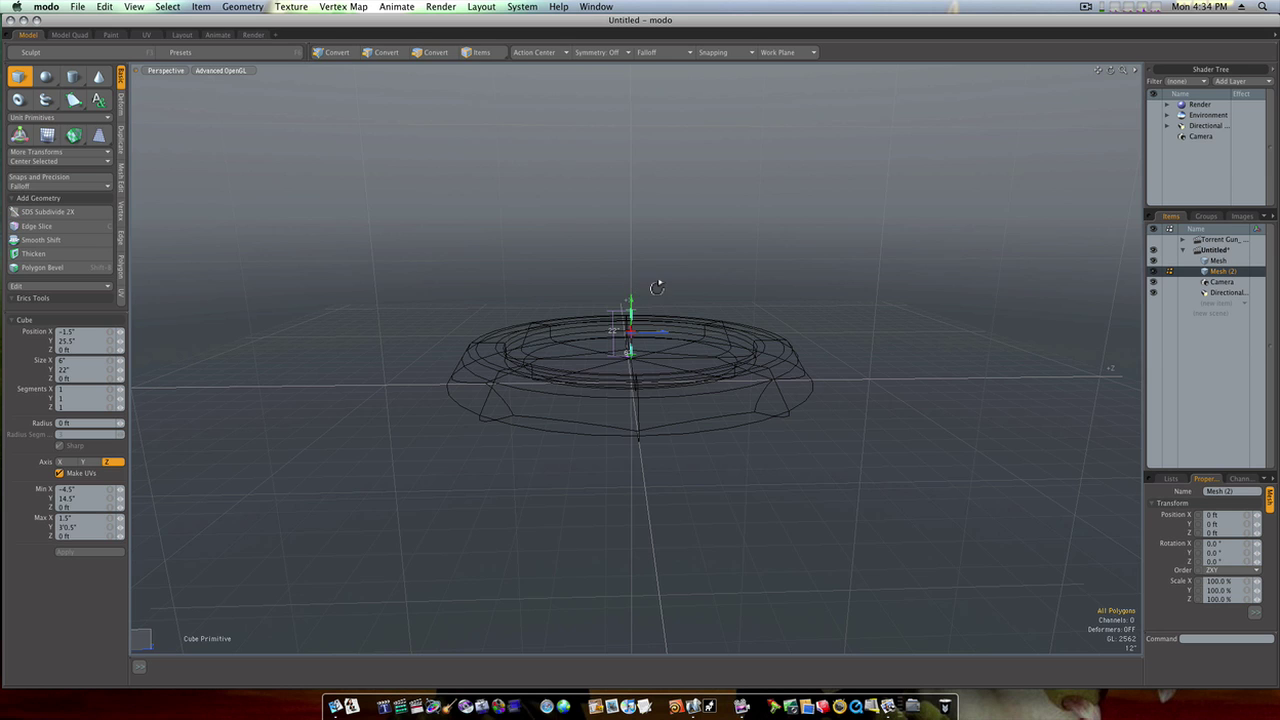
pyautogui.keyDown('alt'); pyautogui.moveTo(658, 287); pyautogui.dragTo(644, 332); pyautogui.keyUp('alt')
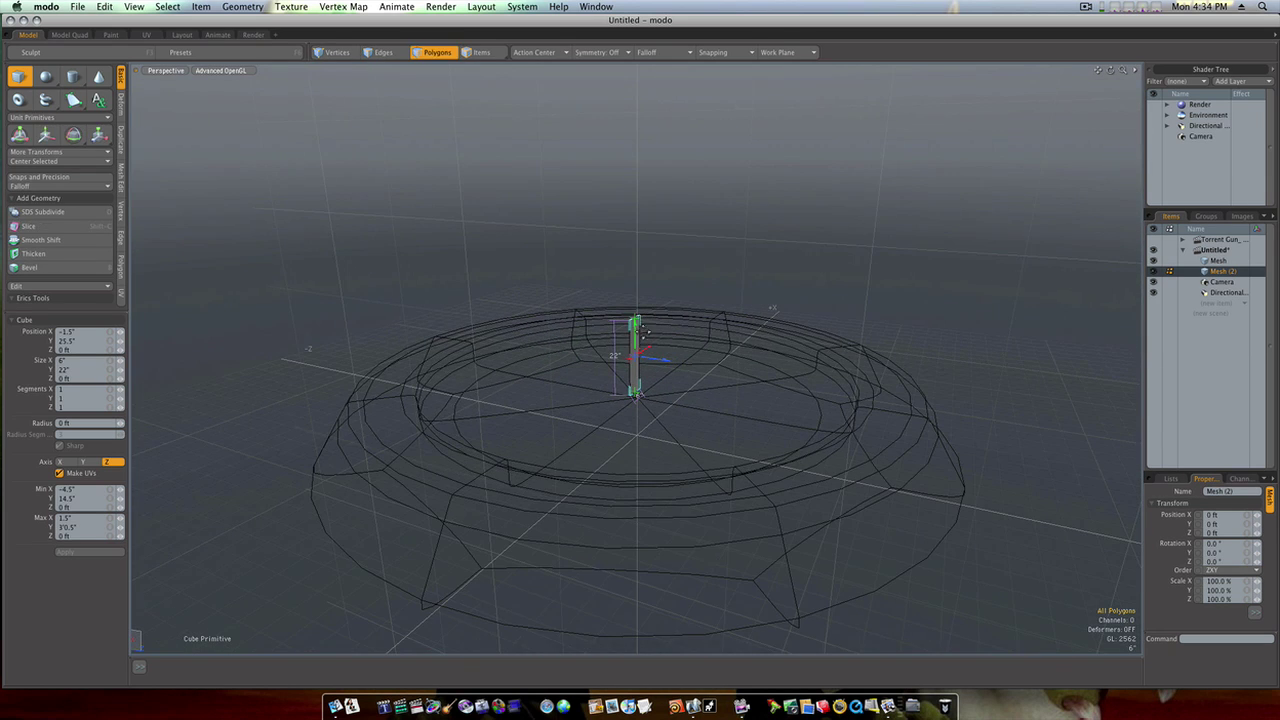
pyautogui.moveTo(636, 390); pyautogui.dragTo(739, 353)
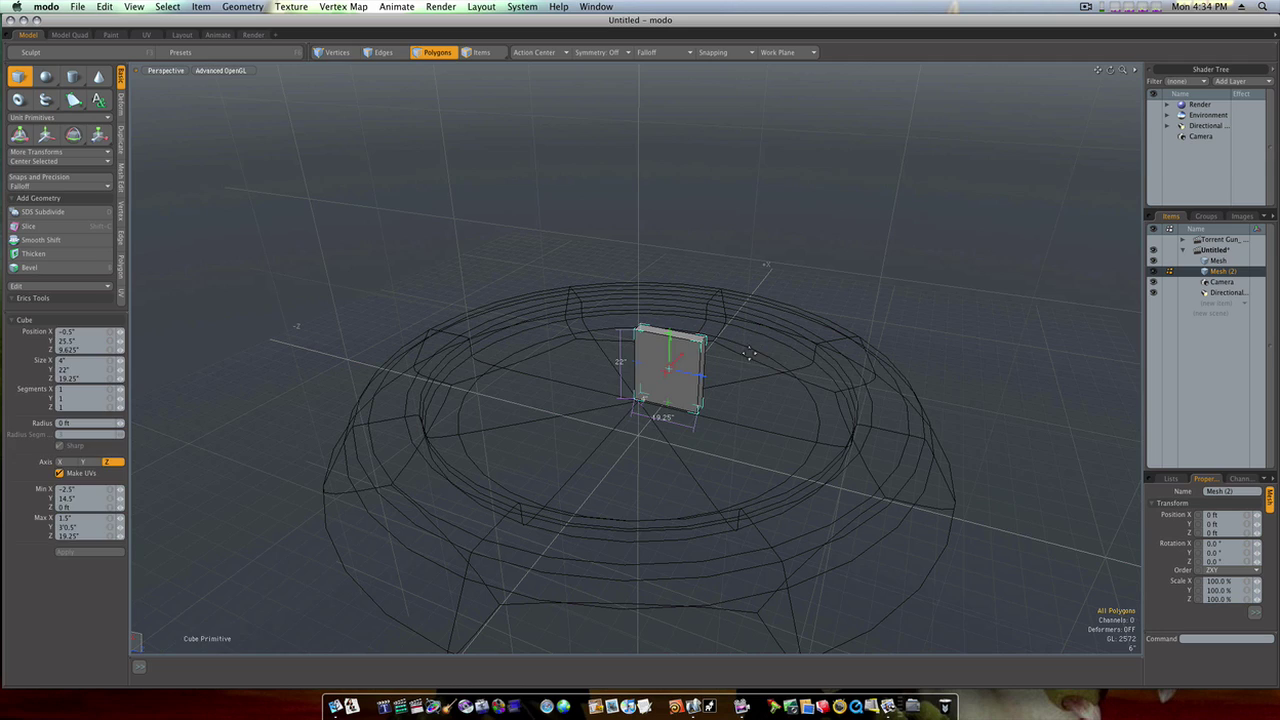
pyautogui.press('space')
# Loop-slice the slab's four upright faces with two symmetric cuts at 3.5%, near its upper and lower edges.
pyautogui.keyDown('alt'); pyautogui.moveTo(668, 363); pyautogui.dragTo(604, 334); pyautogui.keyUp('alt')
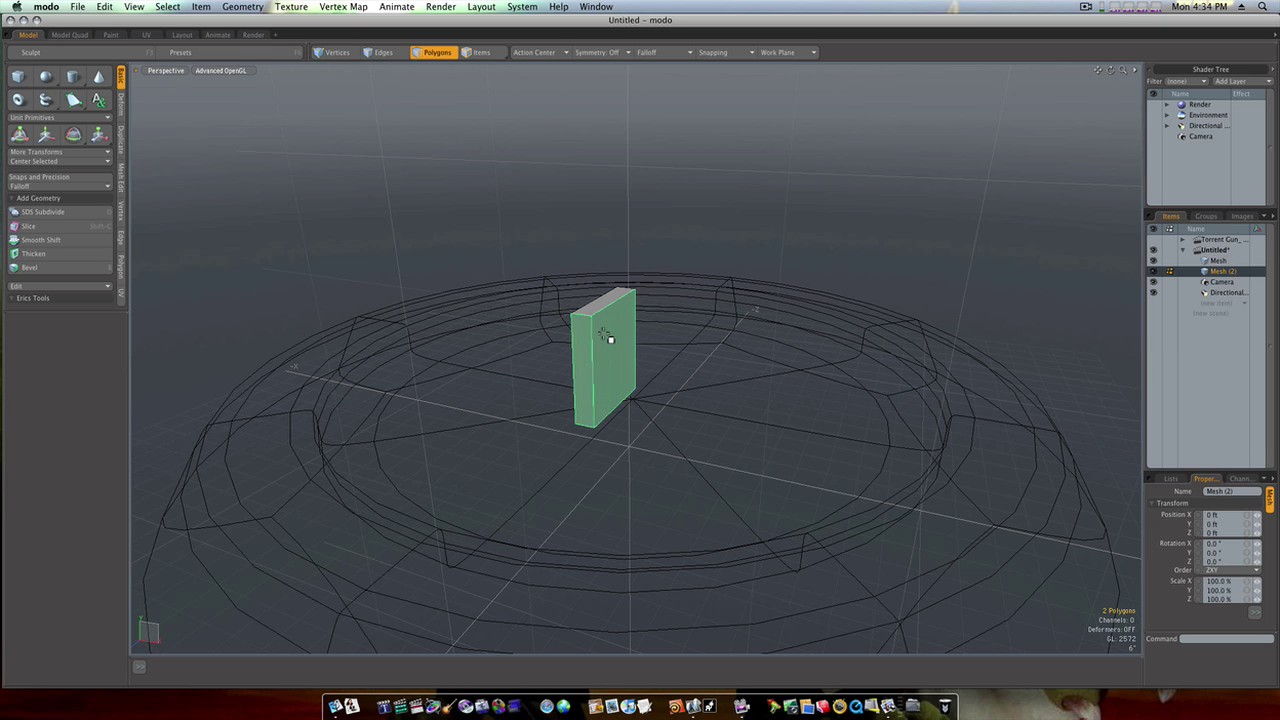
pyautogui.hotkey('alt', 'c')
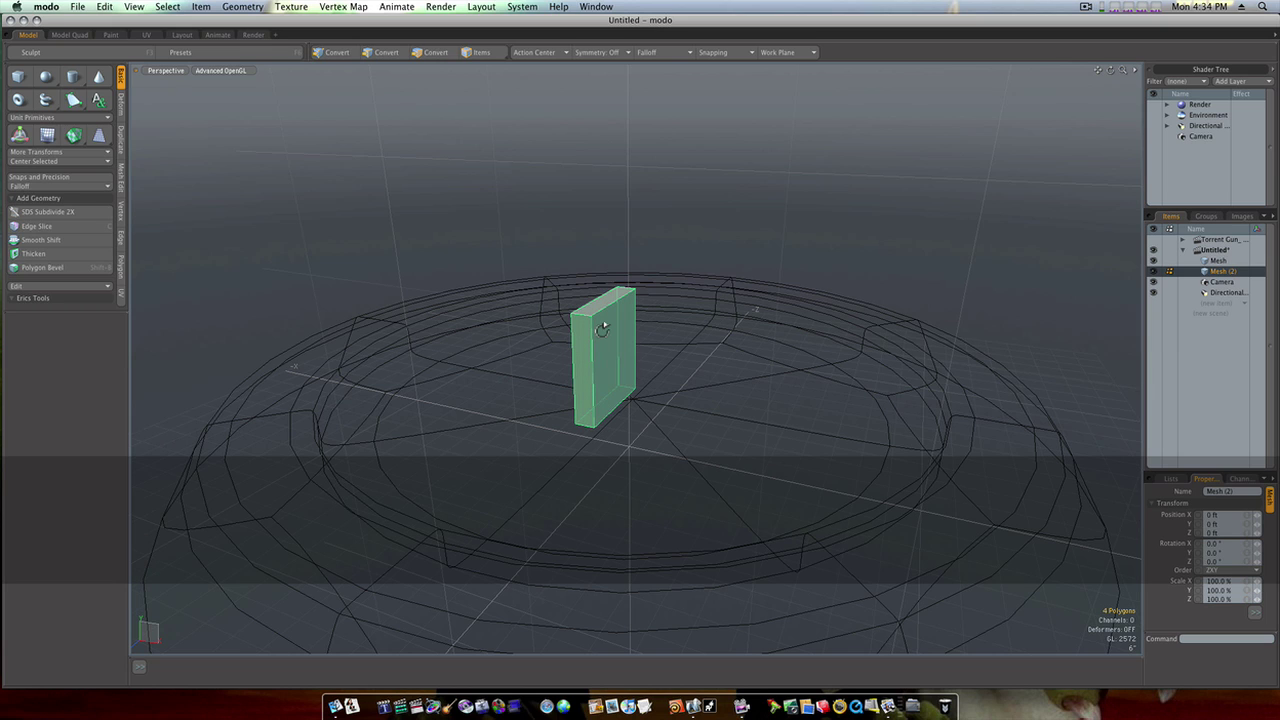
pyautogui.moveTo(602, 333); pyautogui.dragTo(588, 333)
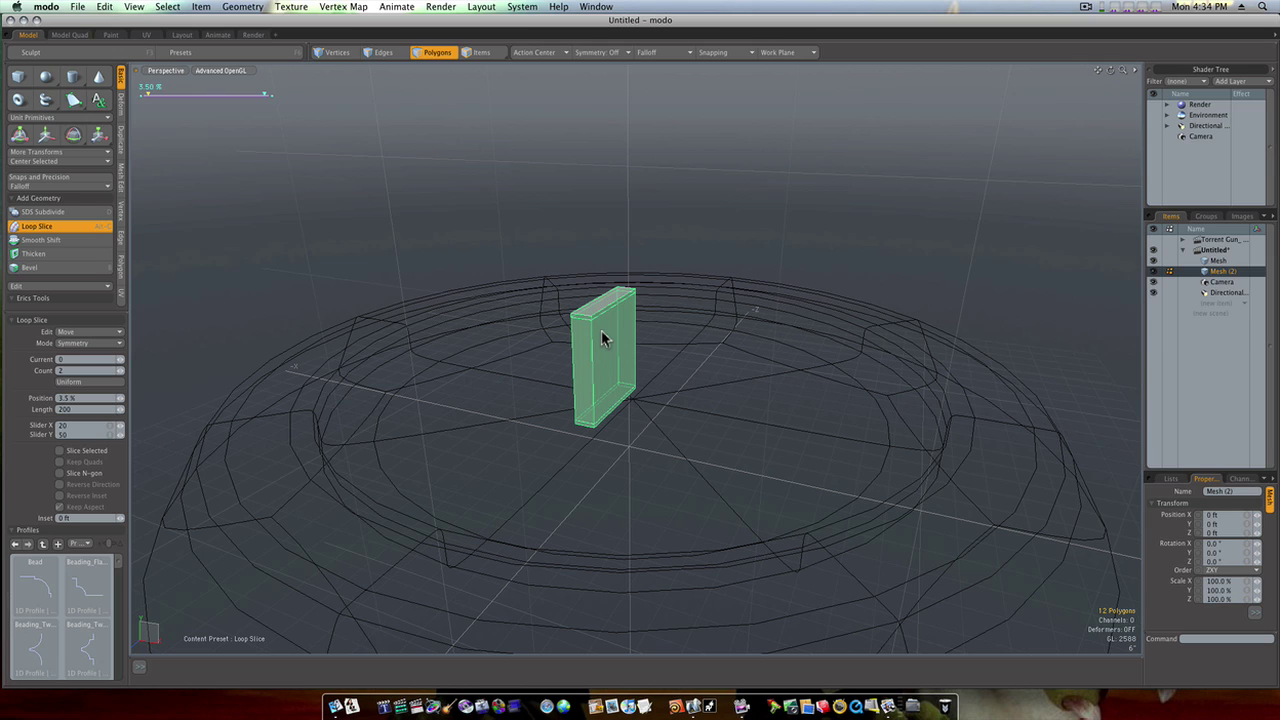
pyautogui.press('space')
# Loop-slice the ring of narrow faces around the slab with two symmetric cuts at 15.5%.
pyautogui.moveTo(584, 333); pyautogui.dragTo(588, 314)
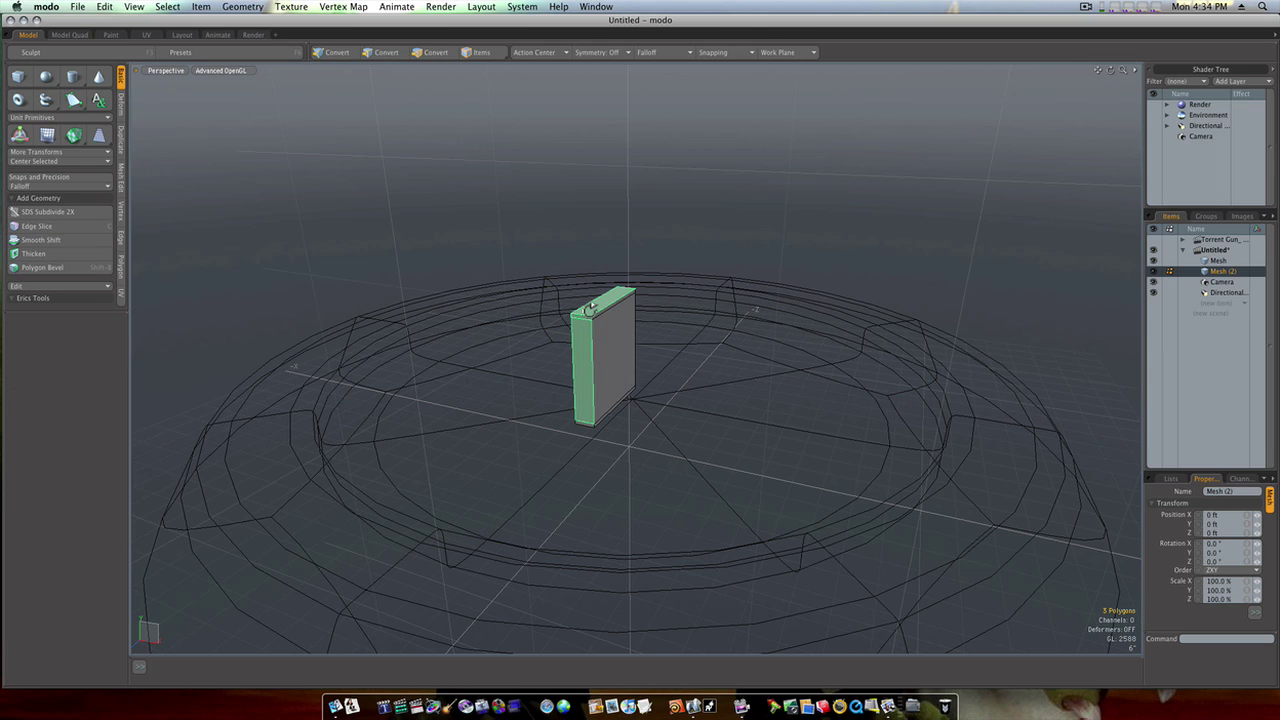
pyautogui.hotkey('alt', 'c')
pyautogui.moveTo(588, 333); pyautogui.dragTo(606, 333)
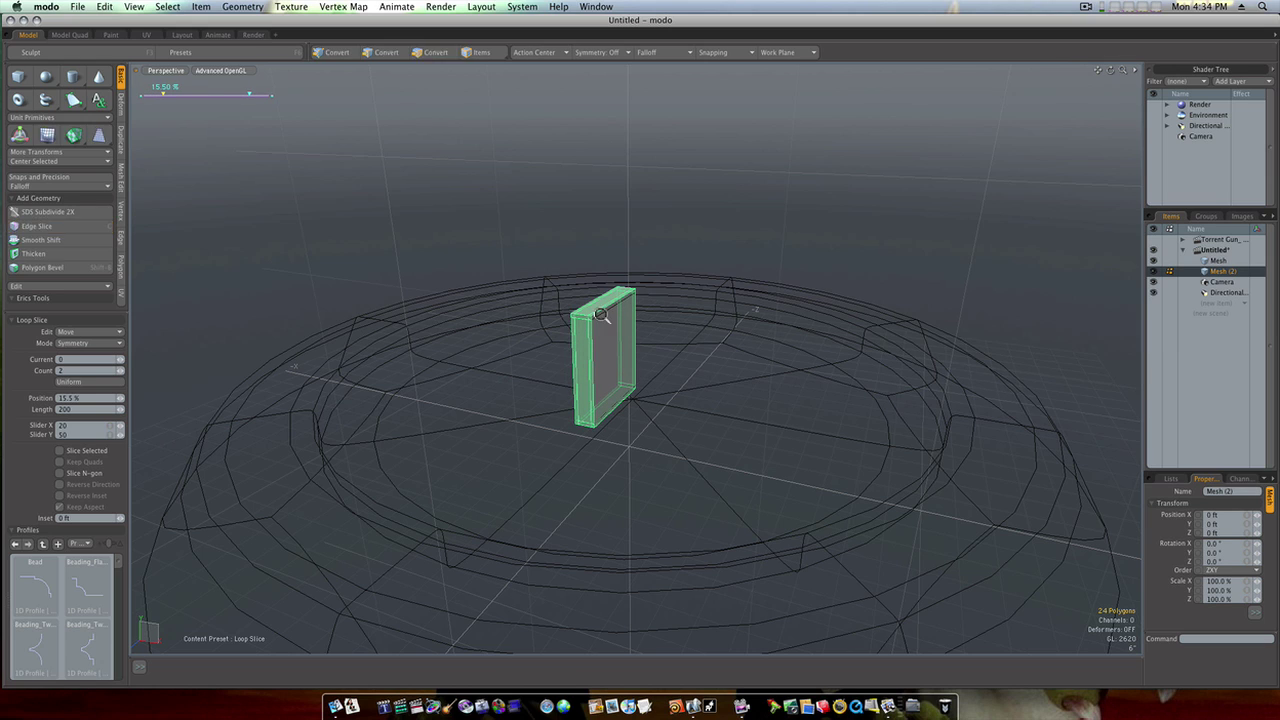
# Loop-slice around the slab's broad sides with two symmetric cuts near their vertical edges, and turn on subdivision surfaces for the slab.
pyautogui.keyDown('ctrl'); pyautogui.keyDown('alt'); pyautogui.moveTo(607, 314); pyautogui.dragTo(661, 314); pyautogui.keyUp('alt'); pyautogui.keyUp('ctrl')
pyautogui.press('space')
pyautogui.click(627, 330)
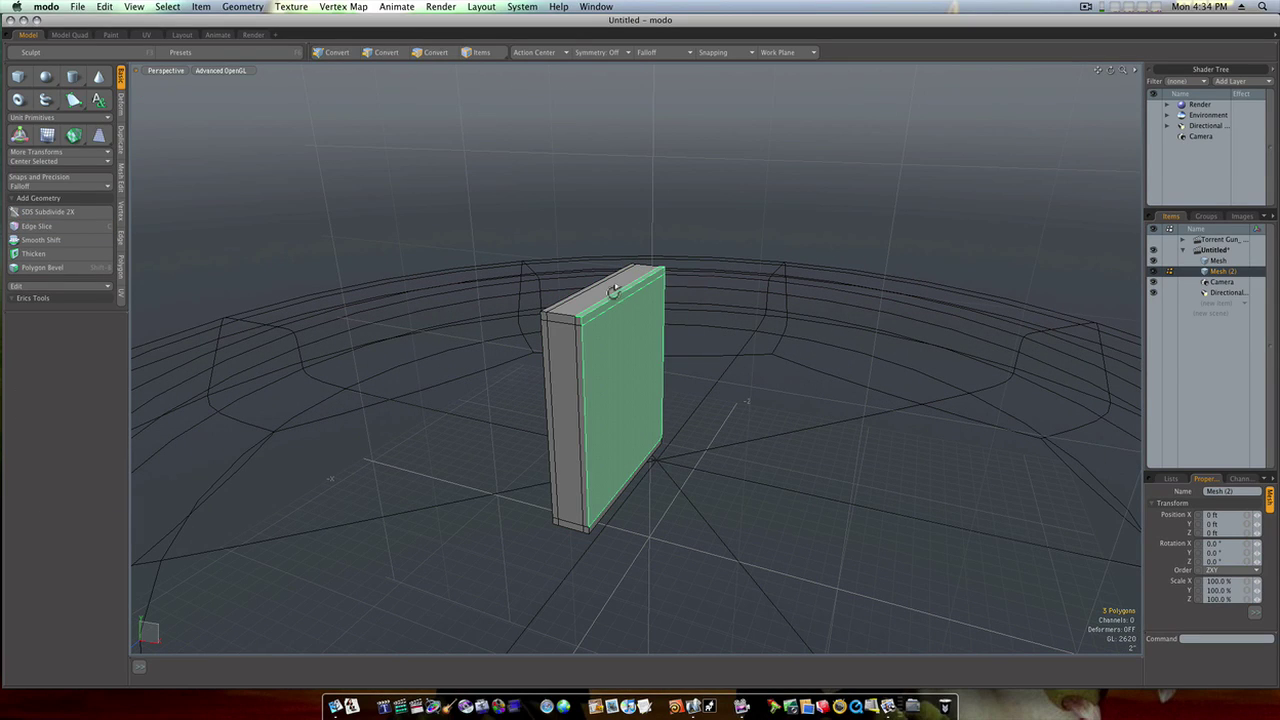
pyautogui.hotkey('alt', 'c')
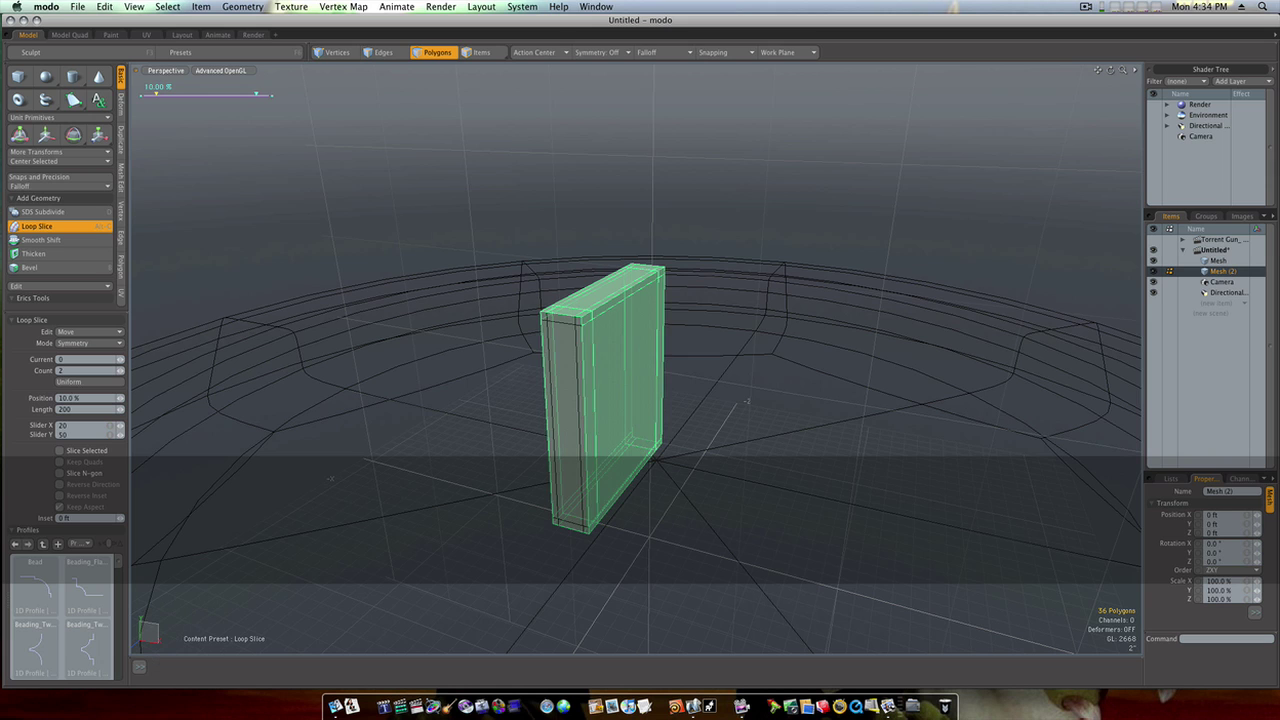
pyautogui.moveTo(156, 94); pyautogui.dragTo(151, 94)
pyautogui.press('space')
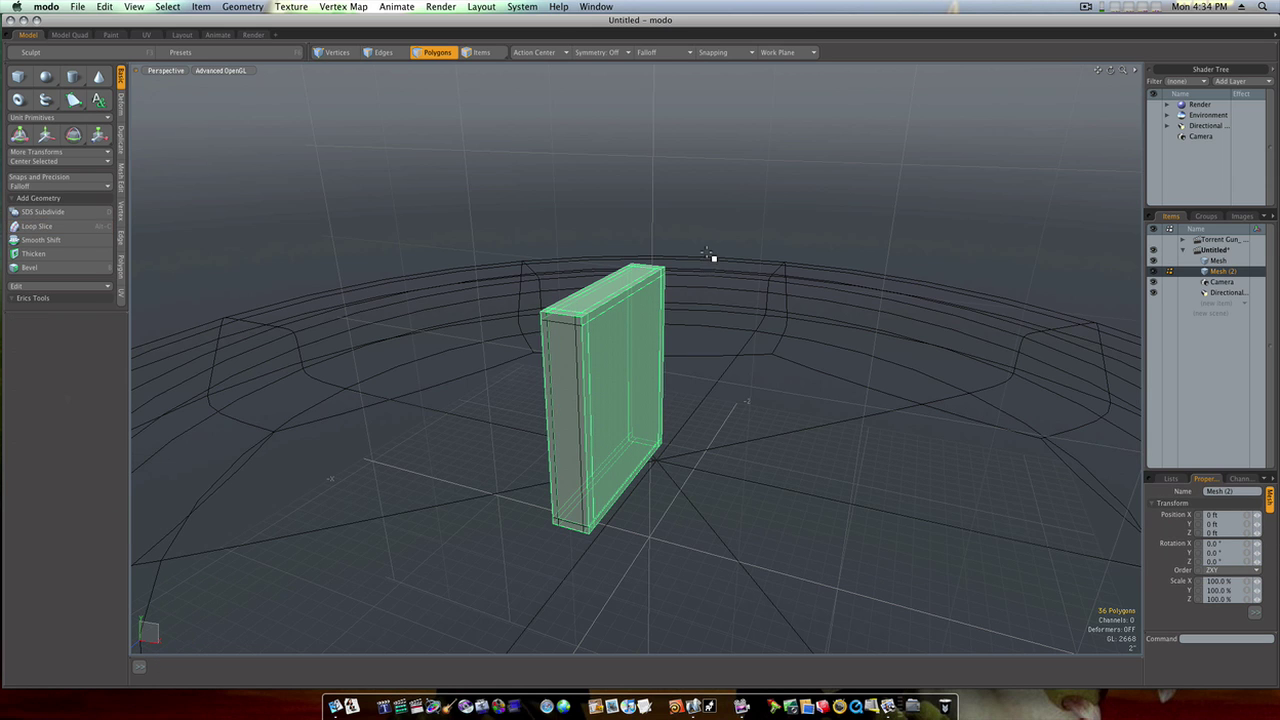
pyautogui.click(700, 266)
pyautogui.press('Tab')
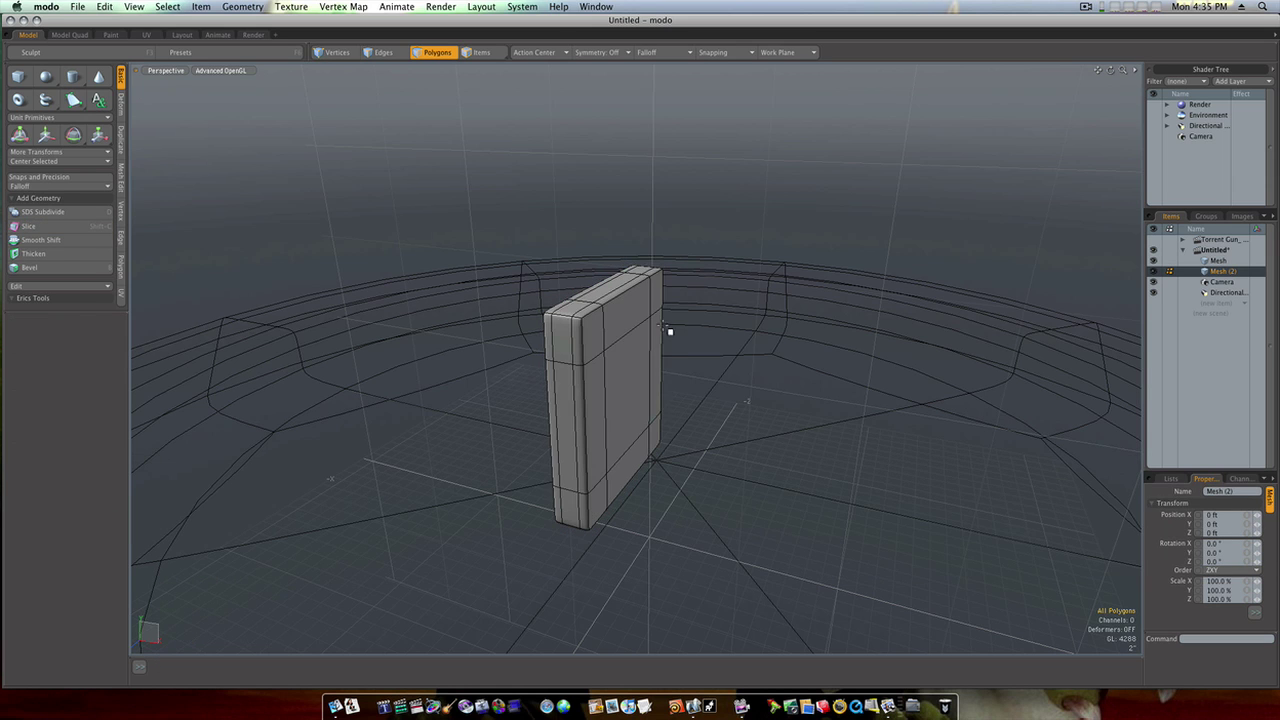
# In the front view, shift the slab 0.5" along X toward the base's centre line.
pyautogui.moveTo(662, 325)
pyautogui.keyDown('alt'); pyautogui.mouseDown()
pyautogui.moveTo(797, 323)
pyautogui.moveTo(578, 318)
pyautogui.moveTo(657, 334)
pyautogui.moveTo(640, 316)
pyautogui.moveTo(652, 341)
pyautogui.mouseUp(); pyautogui.keyUp('alt')
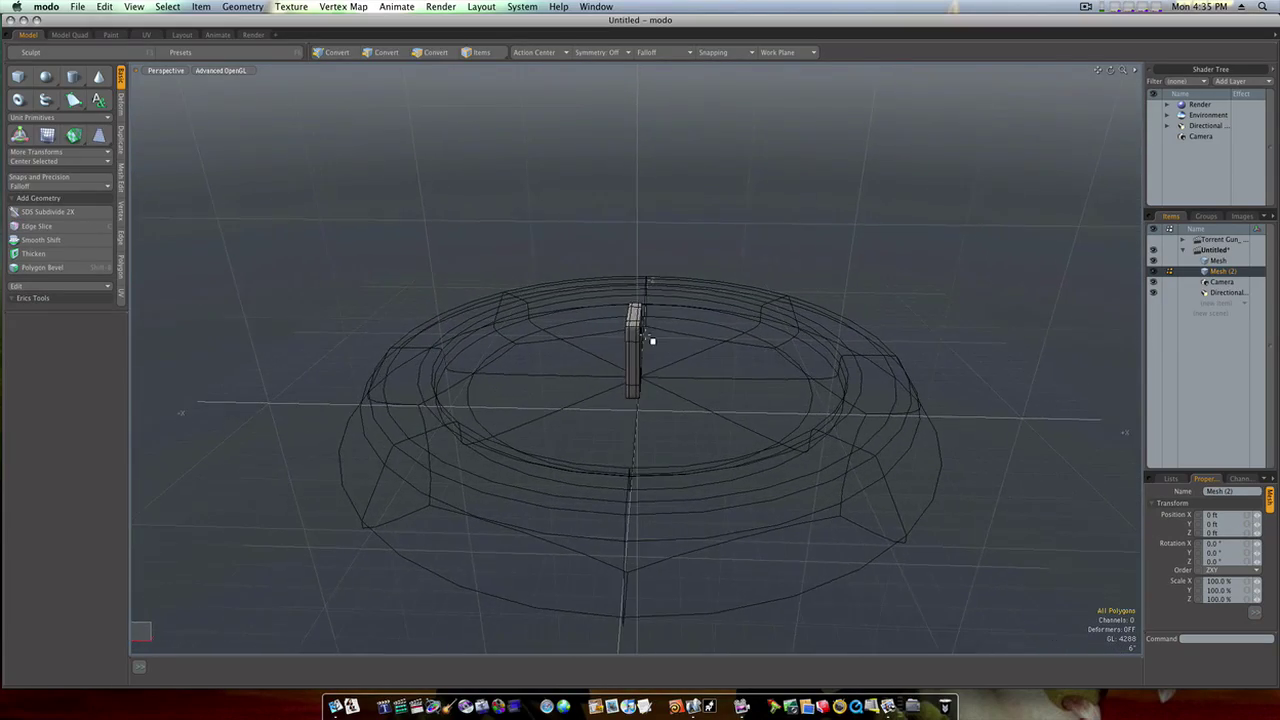
pyautogui.hotkey('ctrl', 'space')
pyautogui.click(672, 351)
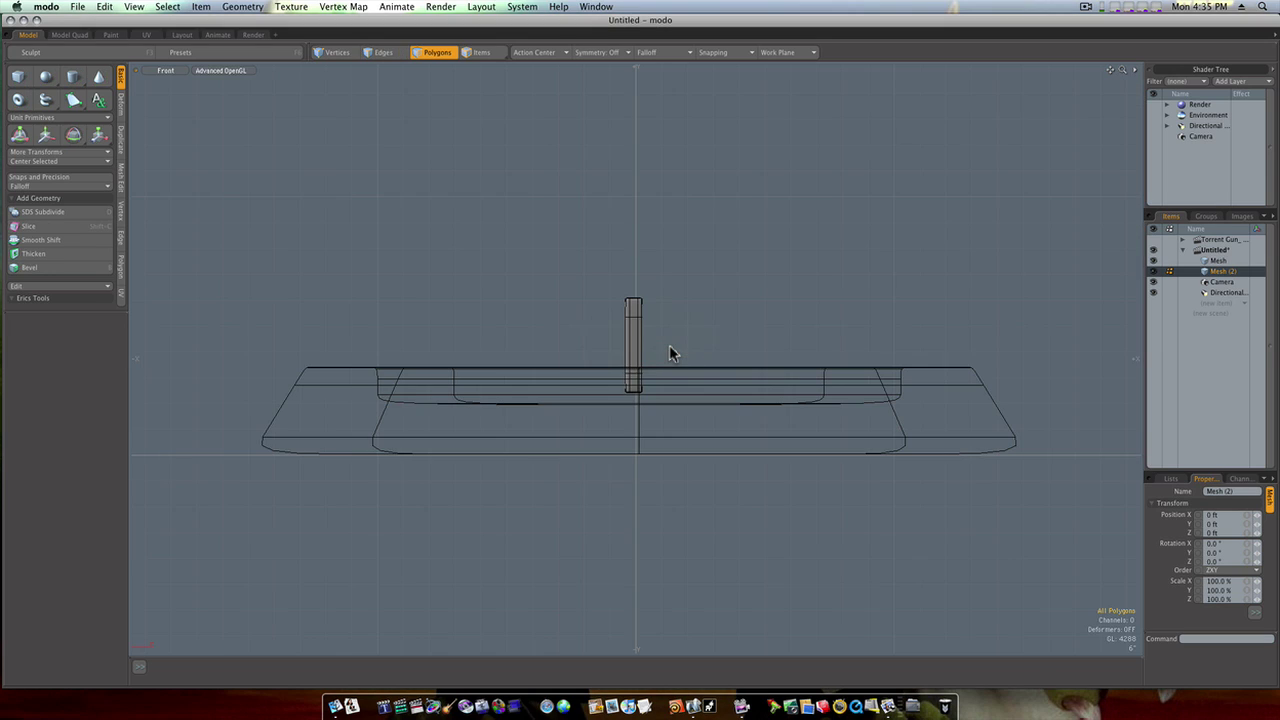
pyautogui.press('w')
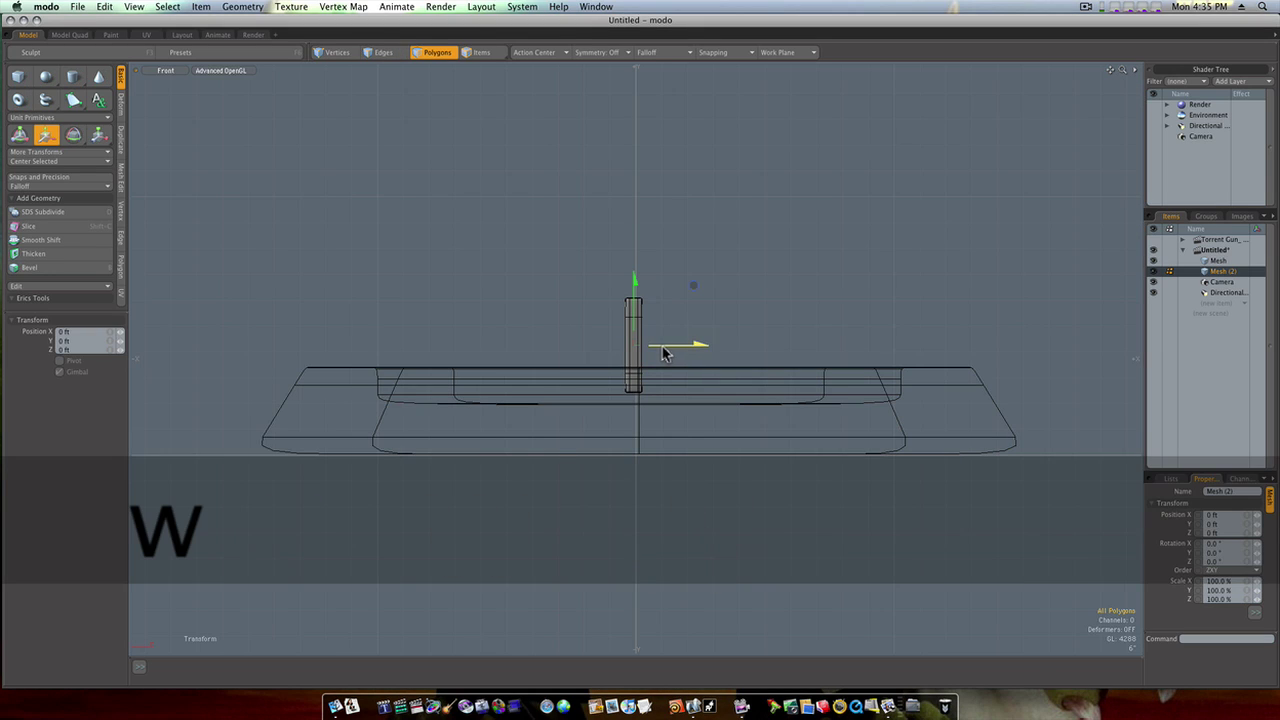
pyautogui.moveTo(693, 285); pyautogui.dragTo(696, 285)
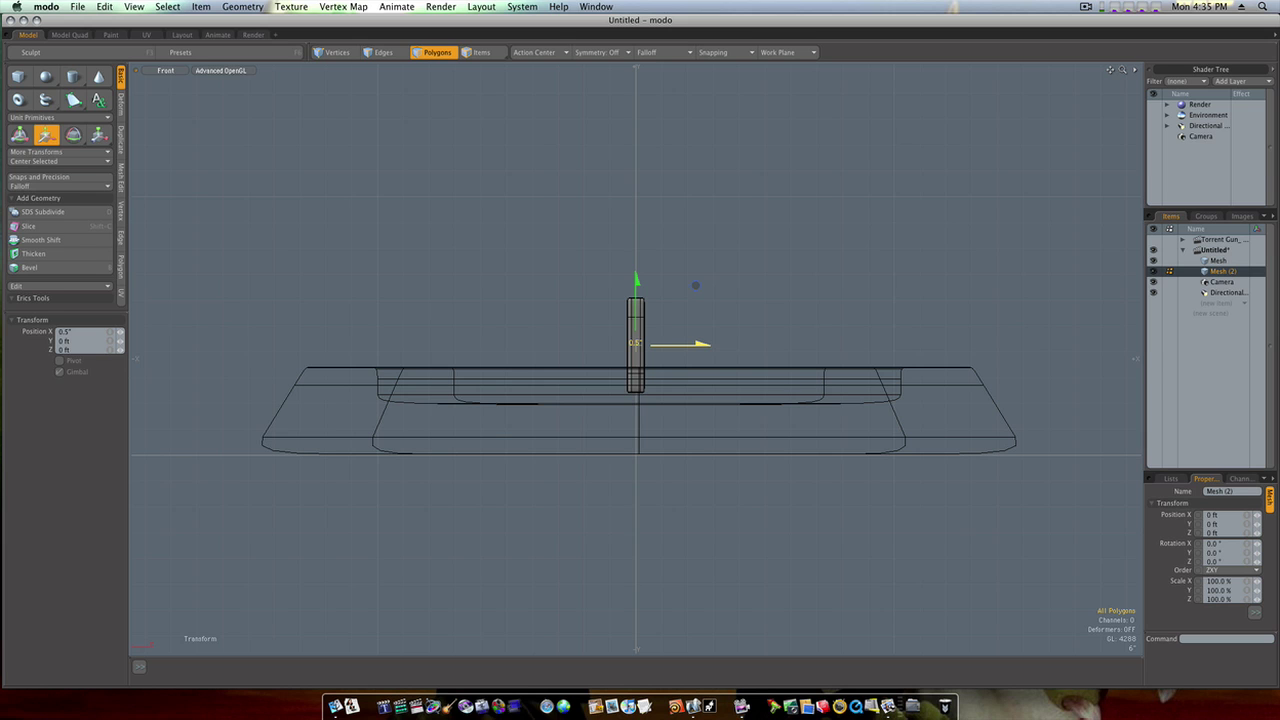
pyautogui.scroll(-1, 670, 349)
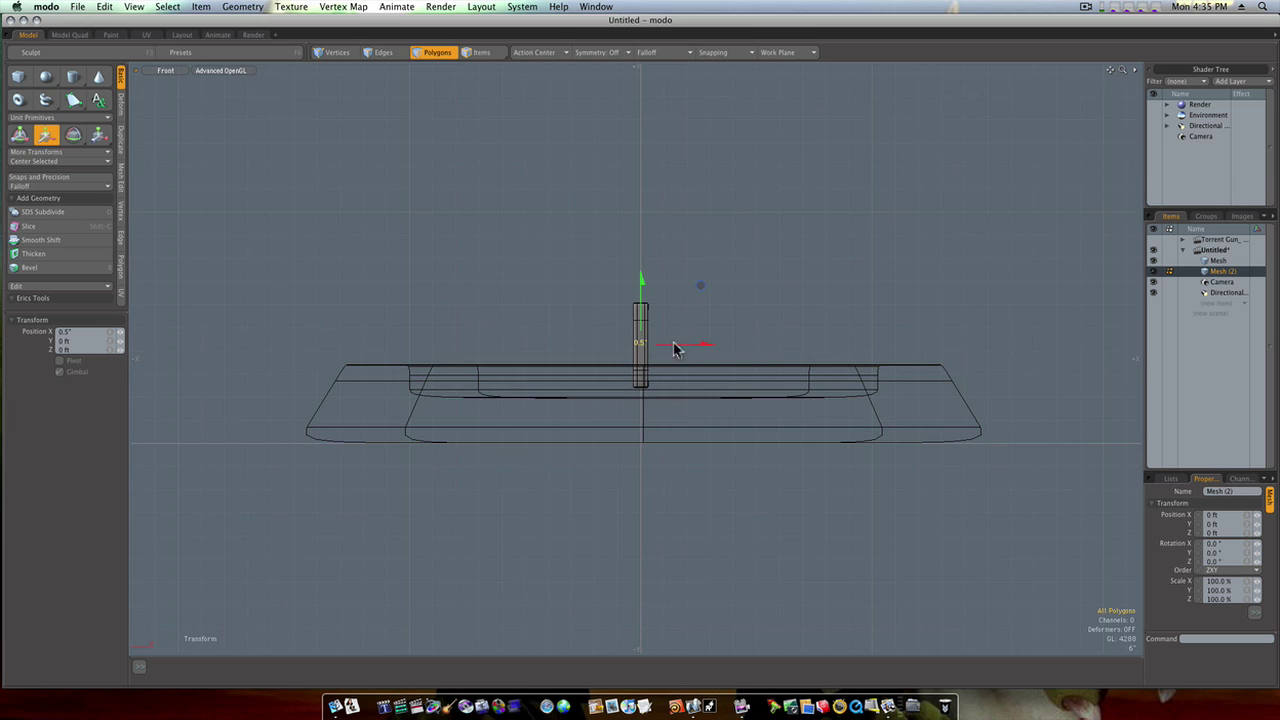
# In the top view, move the slab 28.5" along Z from the centre toward the base's rim.
pyautogui.hotkey('ctrl', 'space')
pyautogui.click(680, 332)
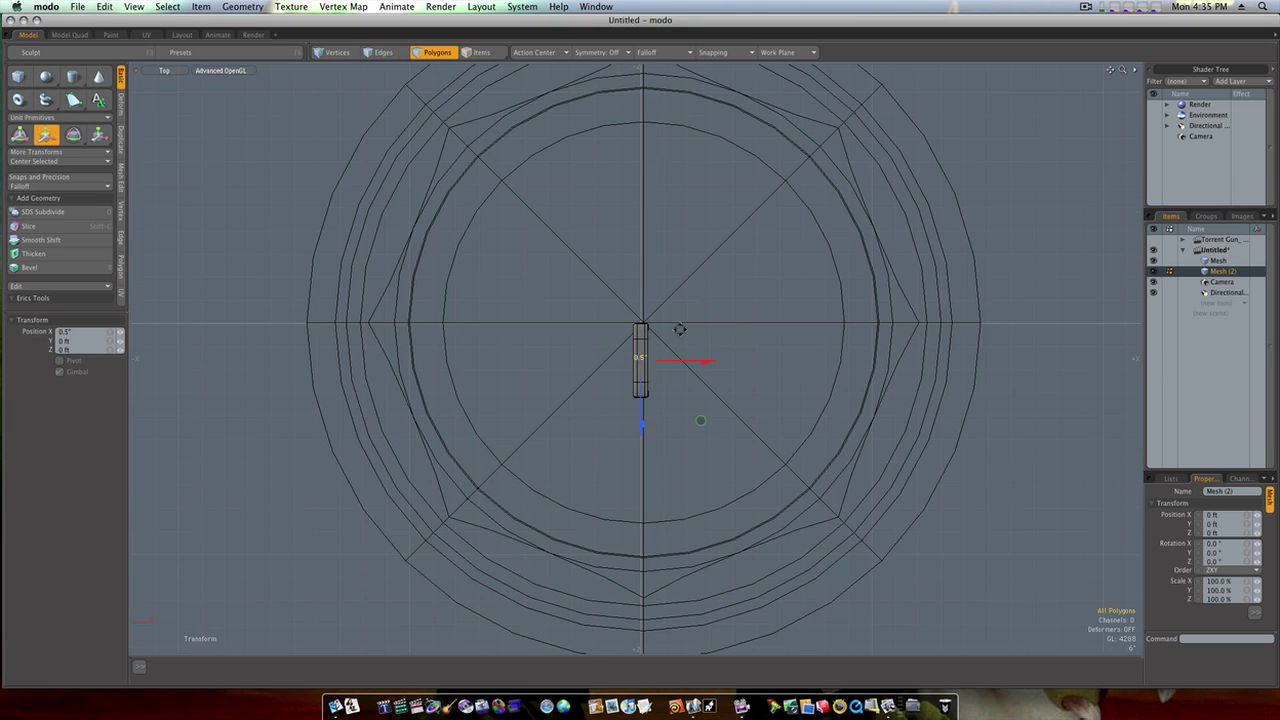
pyautogui.moveTo(643, 428); pyautogui.dragTo(645, 531)
pyautogui.hotkey('ctrl', 'space')
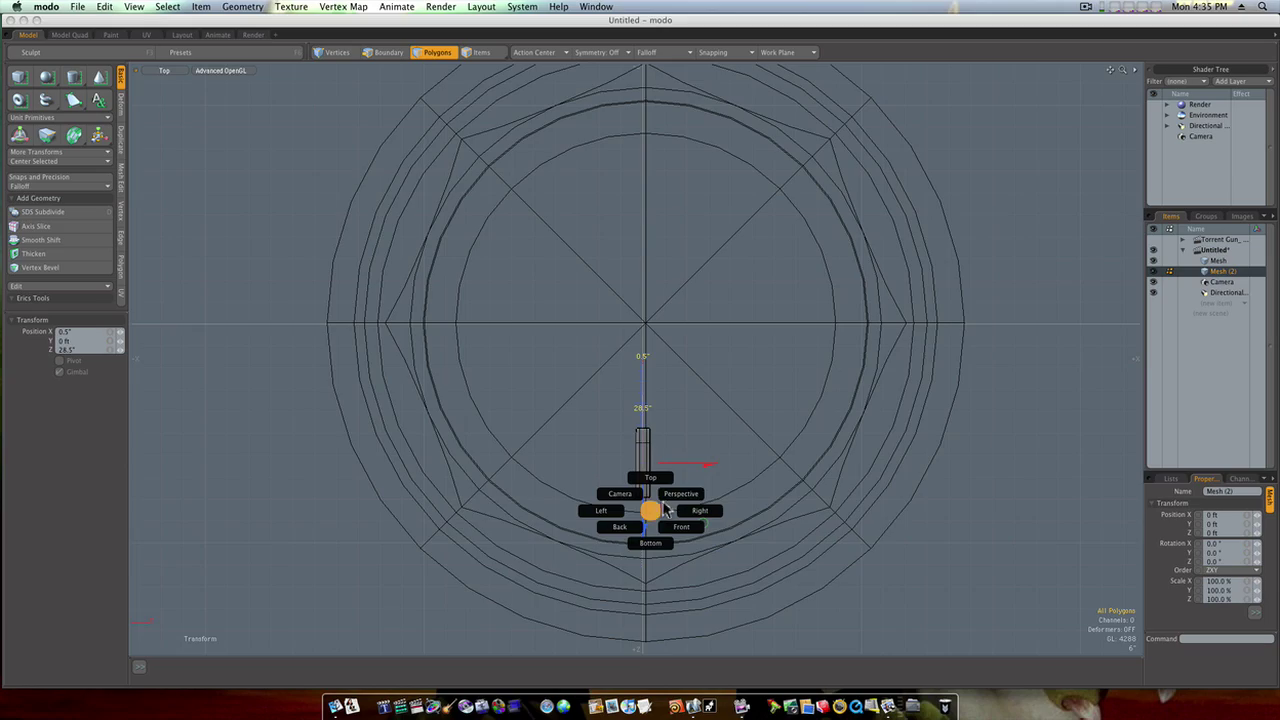
pyautogui.click(675, 497)
pyautogui.keyDown('alt'); pyautogui.moveTo(671, 497); pyautogui.dragTo(546, 471); pyautogui.keyUp('alt')
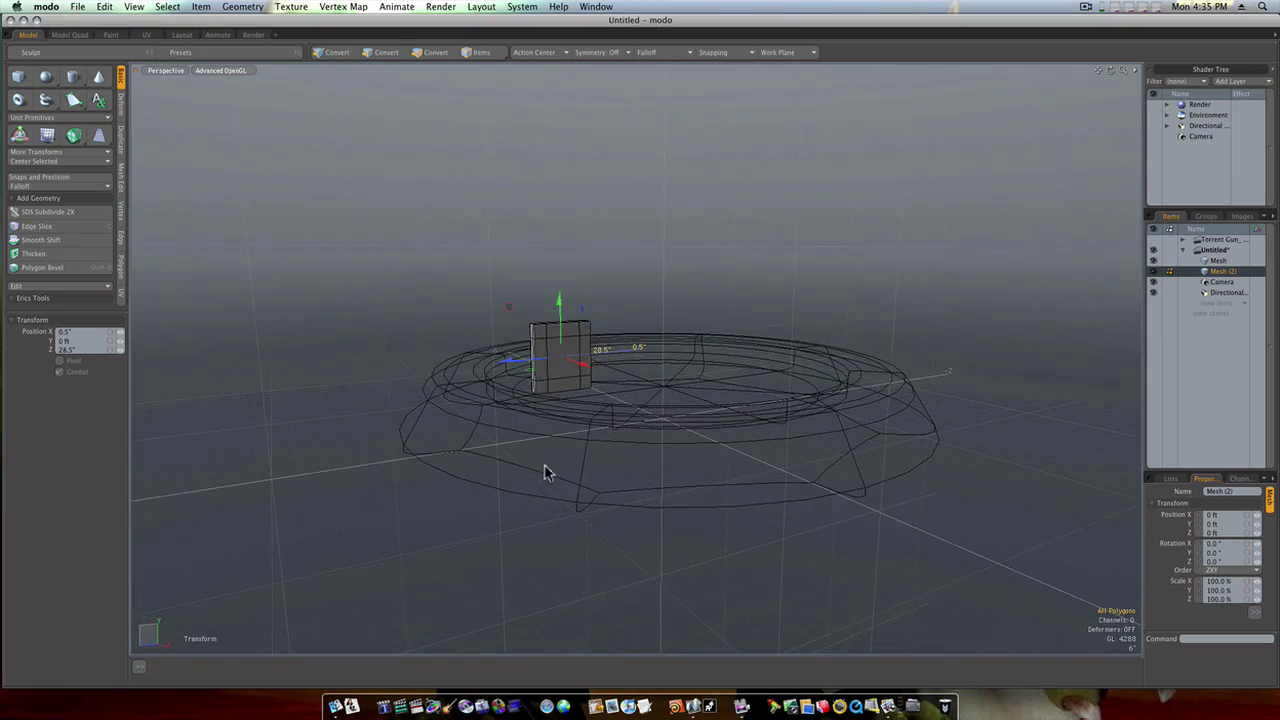
pyautogui.press('q')
# Slant the slab's outer edge by moving the vertices of its upper outer corner along Z toward the base's centre.
pyautogui.keyDown('ctrl'); pyautogui.keyDown('alt'); pyautogui.moveTo(551, 387); pyautogui.dragTo(643, 405); pyautogui.keyUp('alt'); pyautogui.keyUp('ctrl')
pyautogui.keyDown('alt'); pyautogui.moveTo(643, 405); pyautogui.dragTo(617, 446); pyautogui.keyUp('alt')
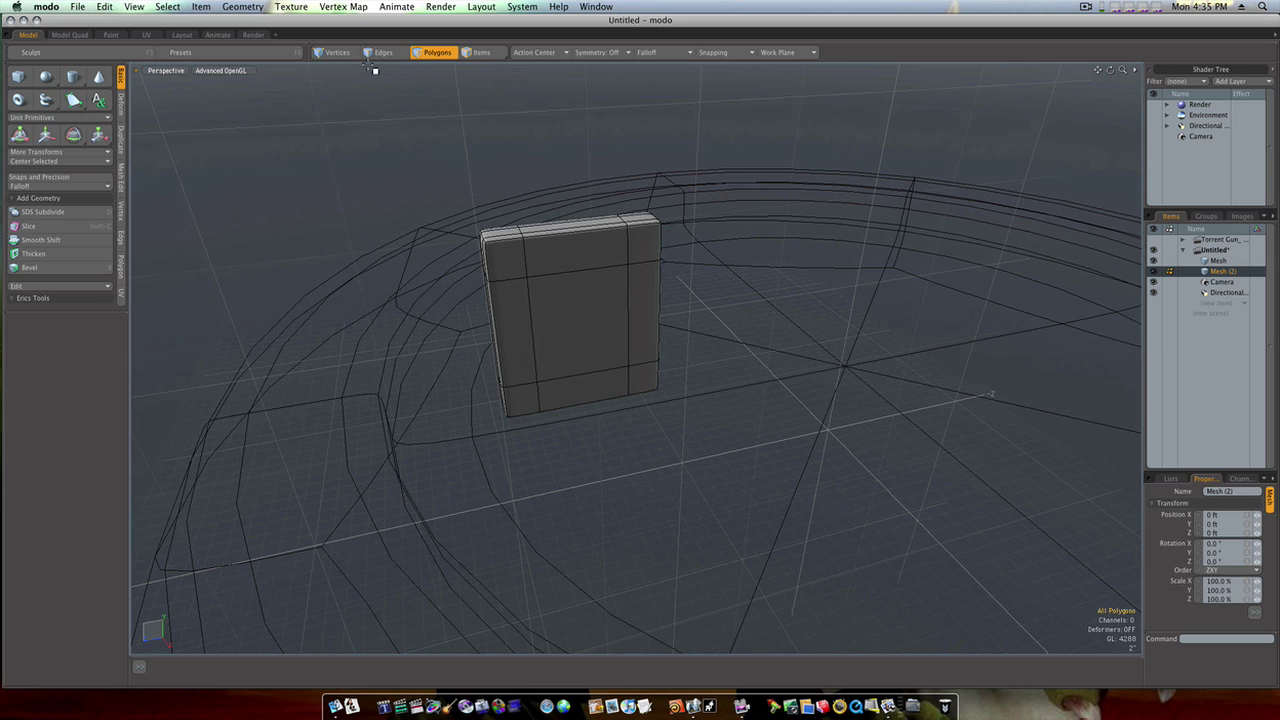
pyautogui.click(338, 53)
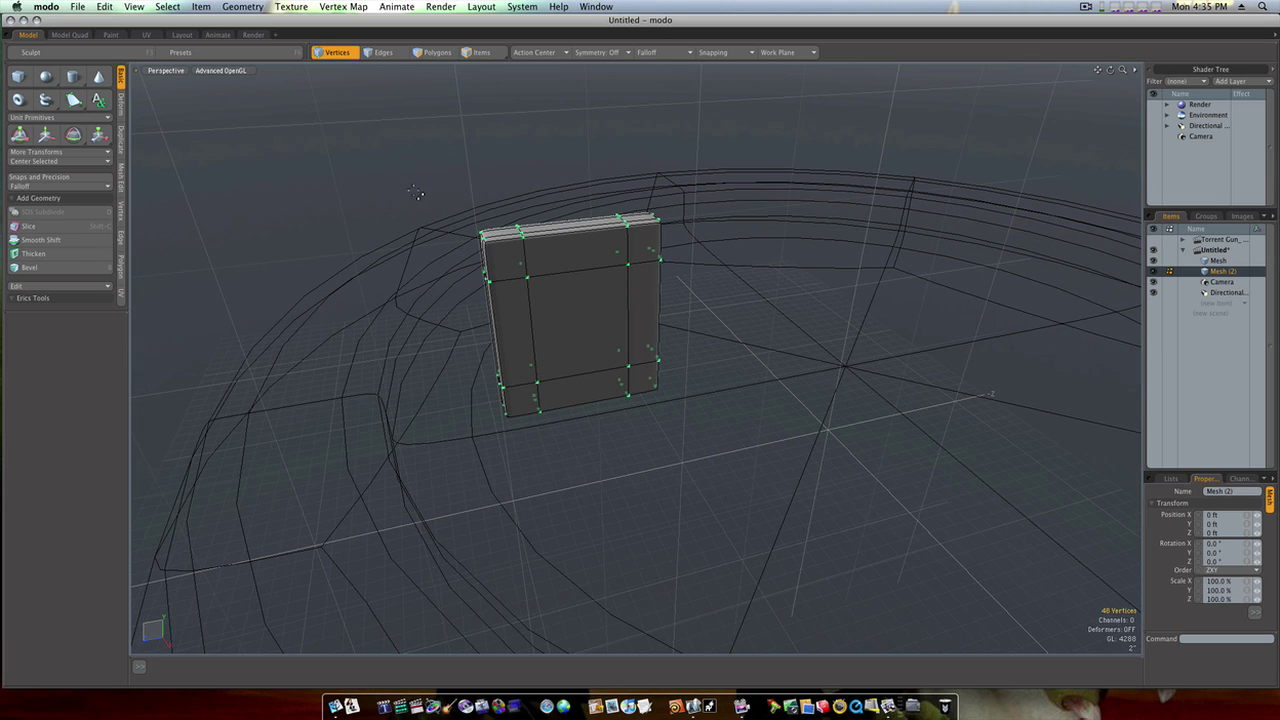
pyautogui.moveTo(411, 193); pyautogui.dragTo(562, 304)
pyautogui.press('w')
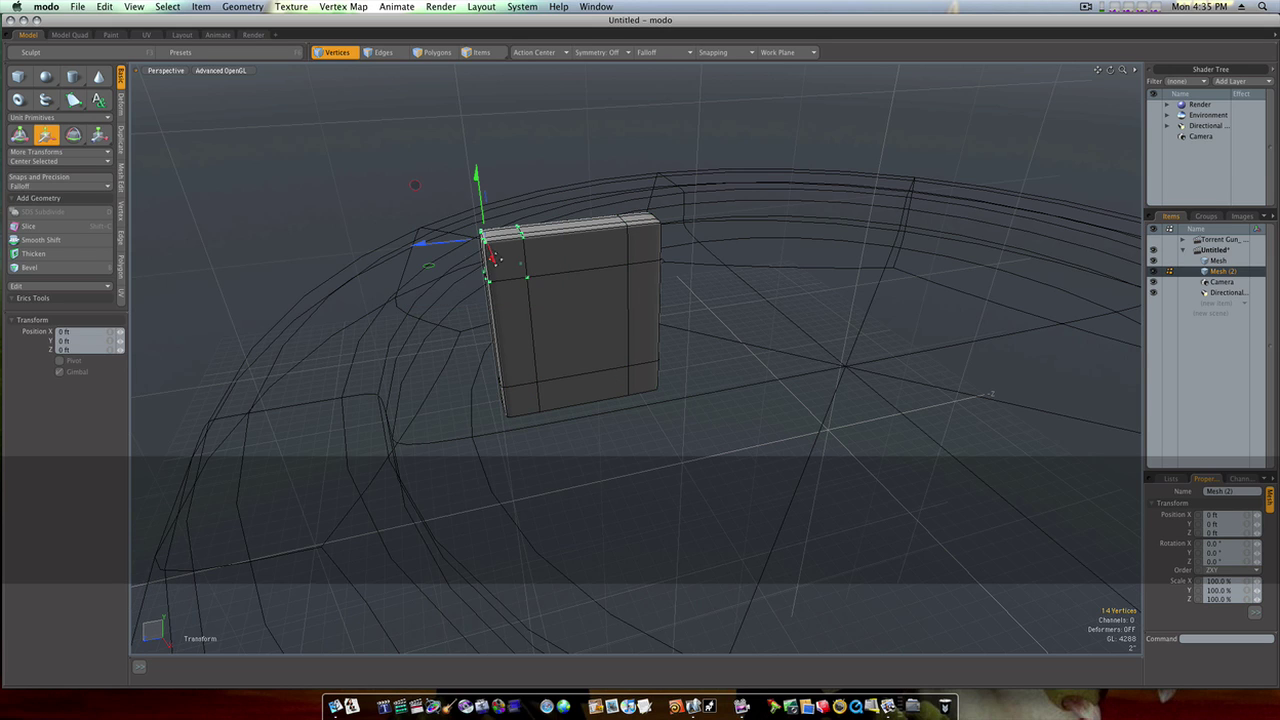
pyautogui.moveTo(436, 243); pyautogui.dragTo(737, 213)
pyautogui.press('space')
pyautogui.click(437, 227)
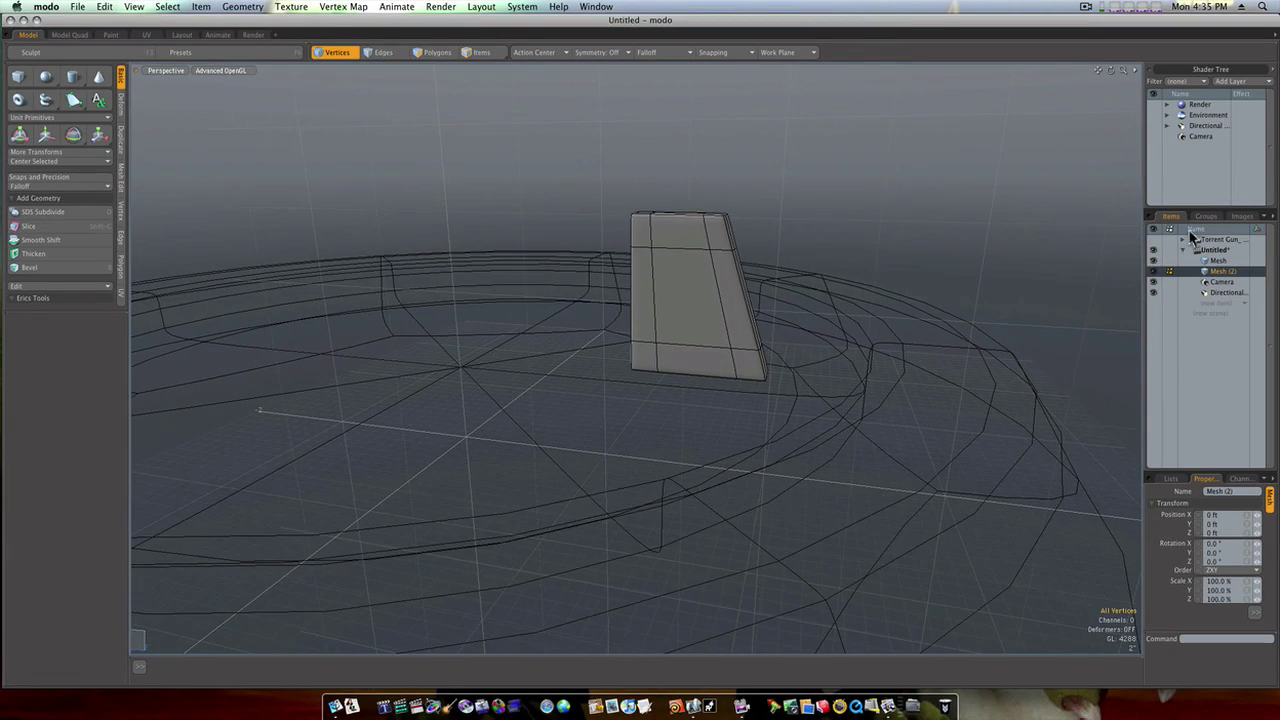
# Activate both meshes together and lower the whole slab vertically until its lower part sinks into the base's floor.
pyautogui.keyDown('ctrl'); pyautogui.click(1218, 260); pyautogui.keyUp('ctrl')
pyautogui.keyDown('alt'); pyautogui.moveTo(983, 260); pyautogui.dragTo(714, 260); pyautogui.keyUp('alt')
pyautogui.press('1')
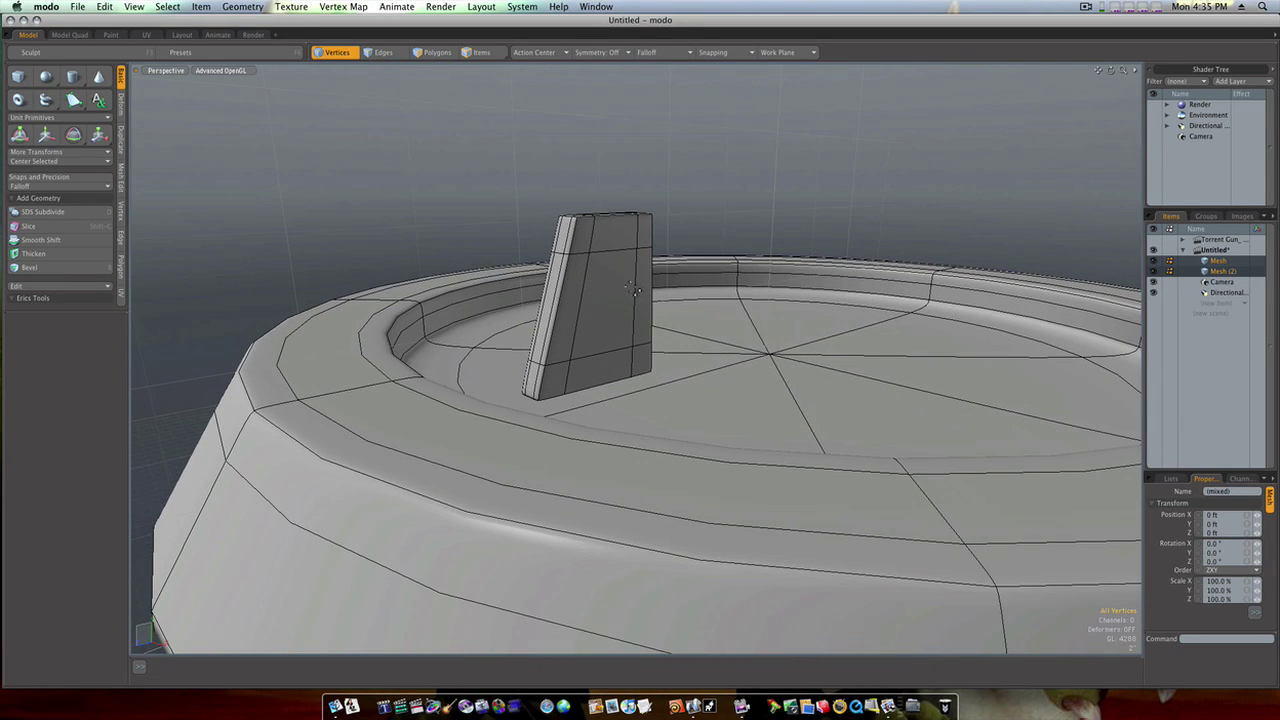
pyautogui.press('3')
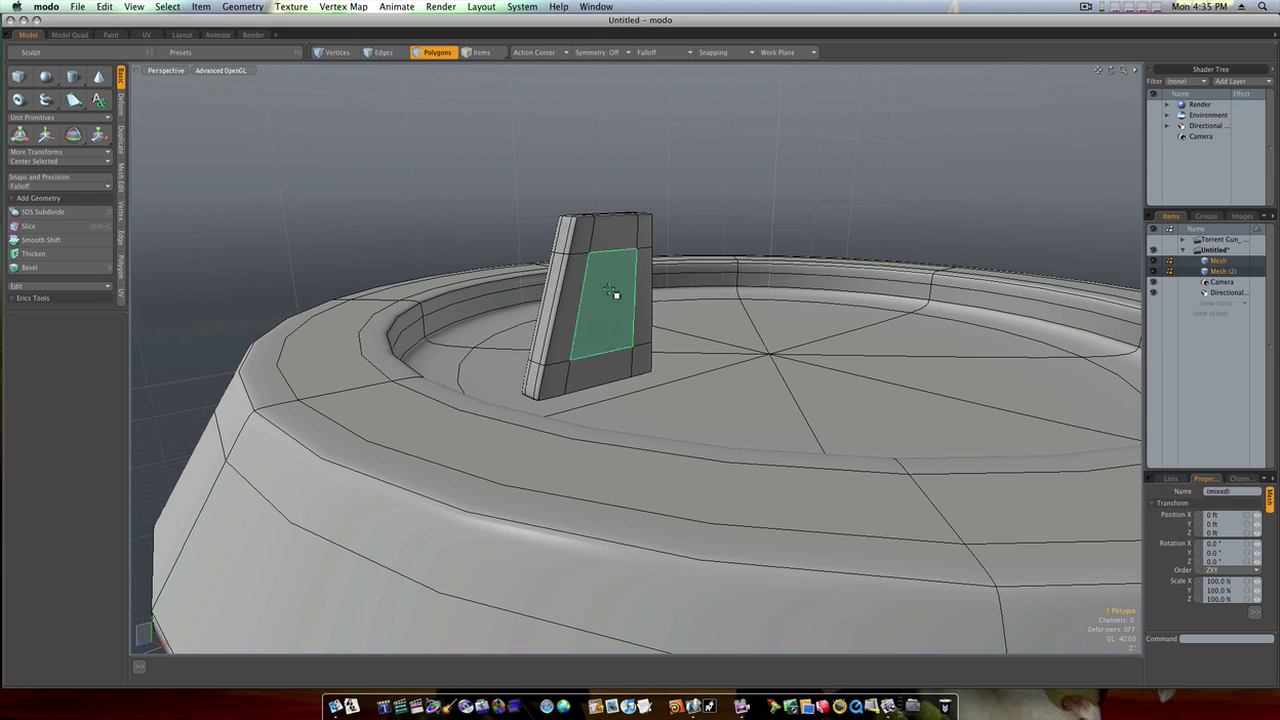
pyautogui.doubleClick(610, 290)
pyautogui.press('w')
pyautogui.moveTo(589, 256); pyautogui.dragTo(589, 333)
pyautogui.press('space')
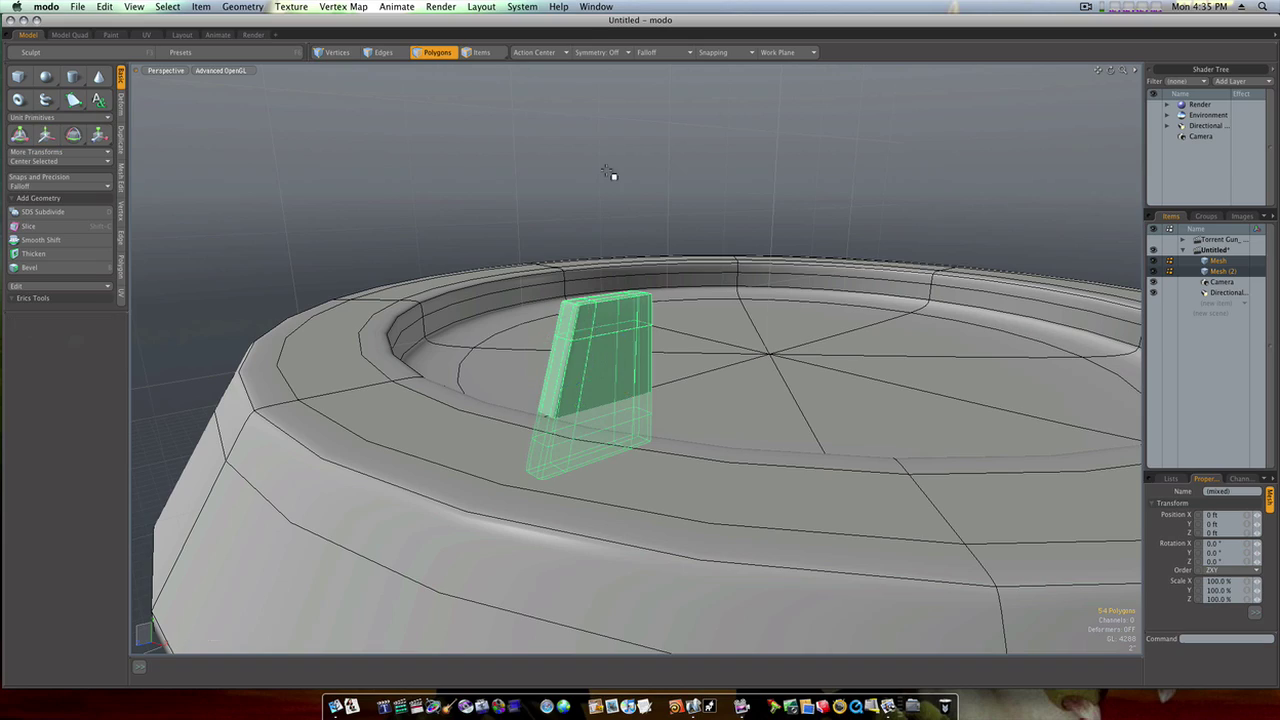
pyautogui.click(612, 171)
# Make only the slab's mesh active and, in the top view, shift the slab 0.75" along X onto the base's centre line.
pyautogui.keyDown('alt'); pyautogui.moveTo(606, 274); pyautogui.dragTo(689, 346); pyautogui.keyUp('alt')
pyautogui.press('3')
pyautogui.click(689, 346)
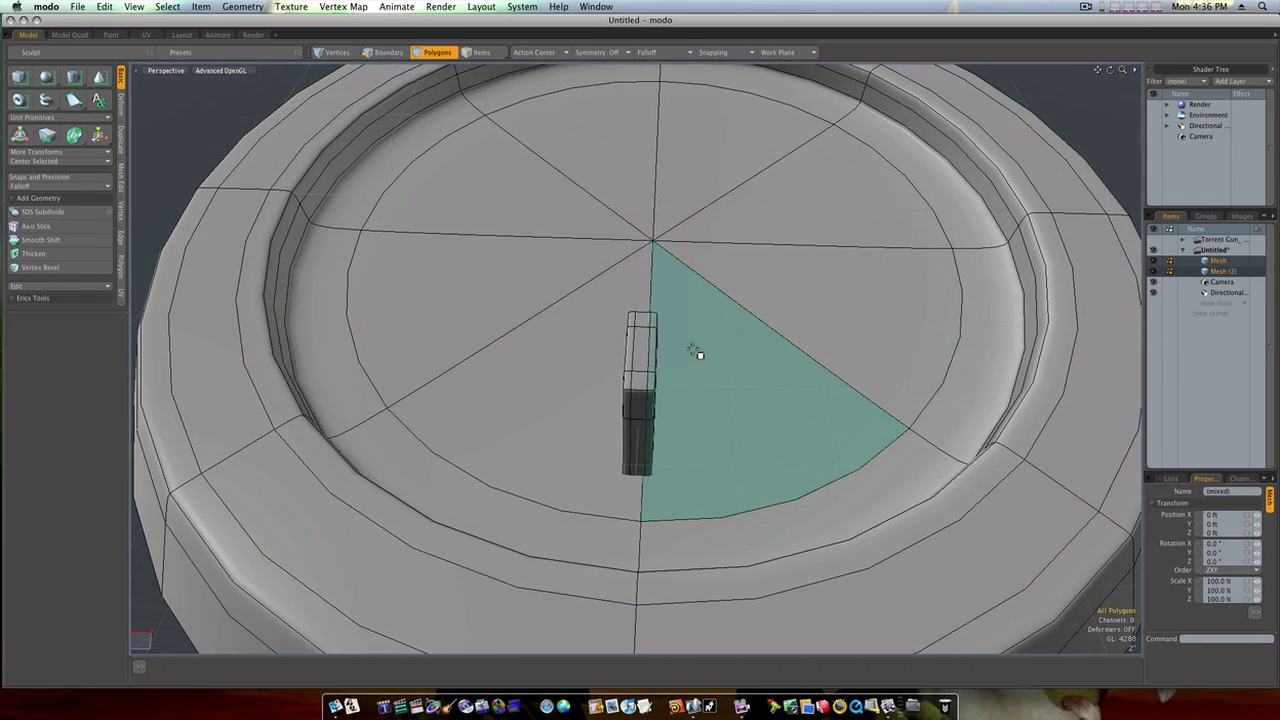
pyautogui.hotkey('ctrl', 'space')
pyautogui.click(693, 317)
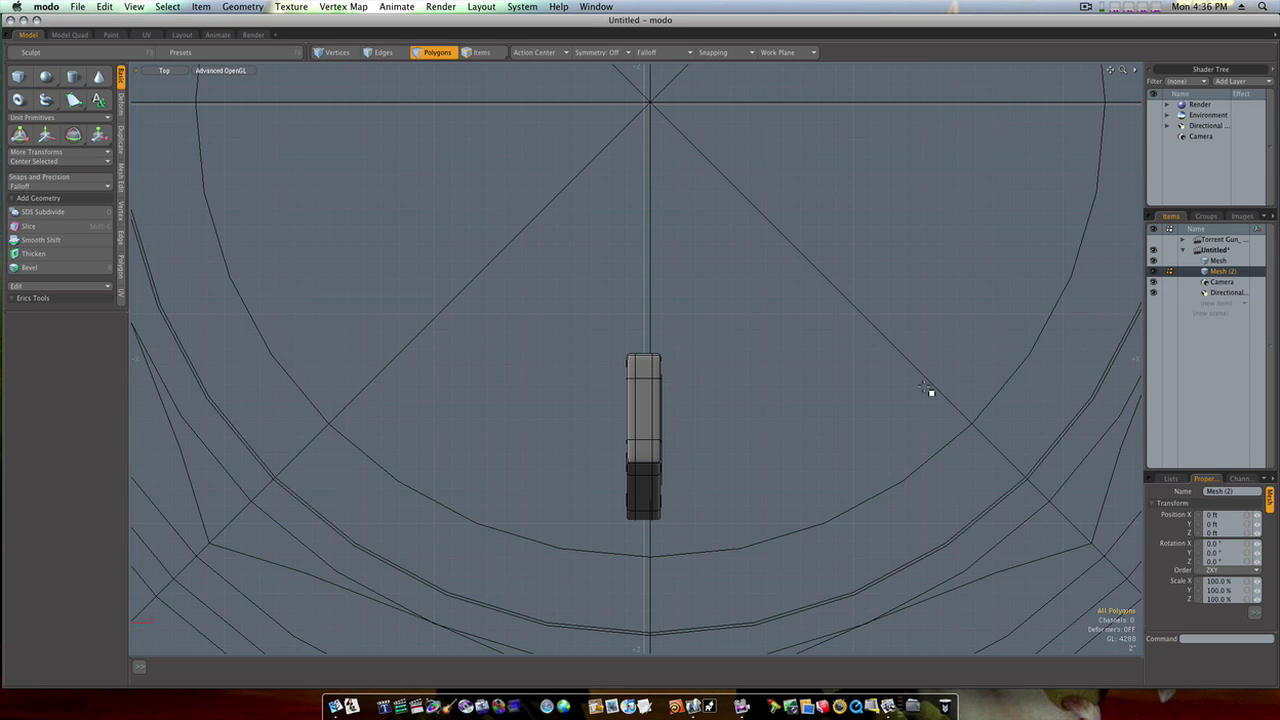
pyautogui.keyDown('ctrl'); pyautogui.keyDown('alt'); pyautogui.moveTo(889, 402); pyautogui.dragTo(790, 407); pyautogui.keyUp('alt'); pyautogui.keyUp('ctrl')
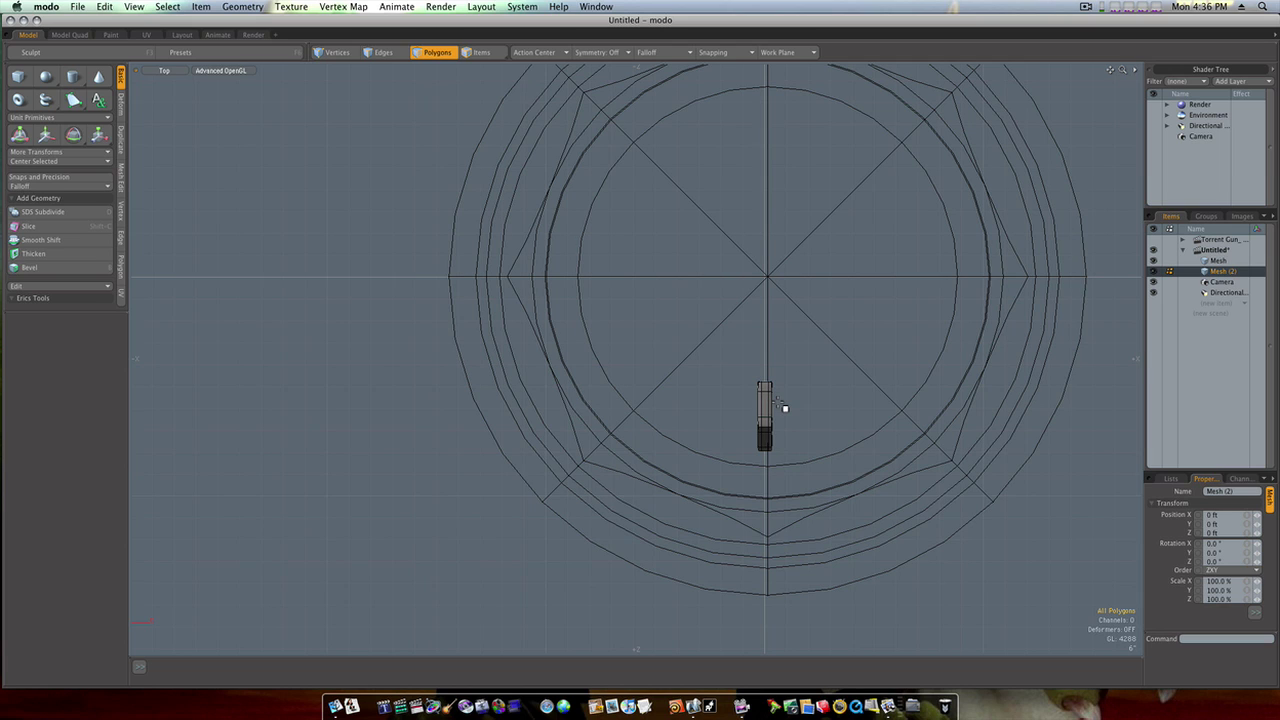
pyautogui.press('w')
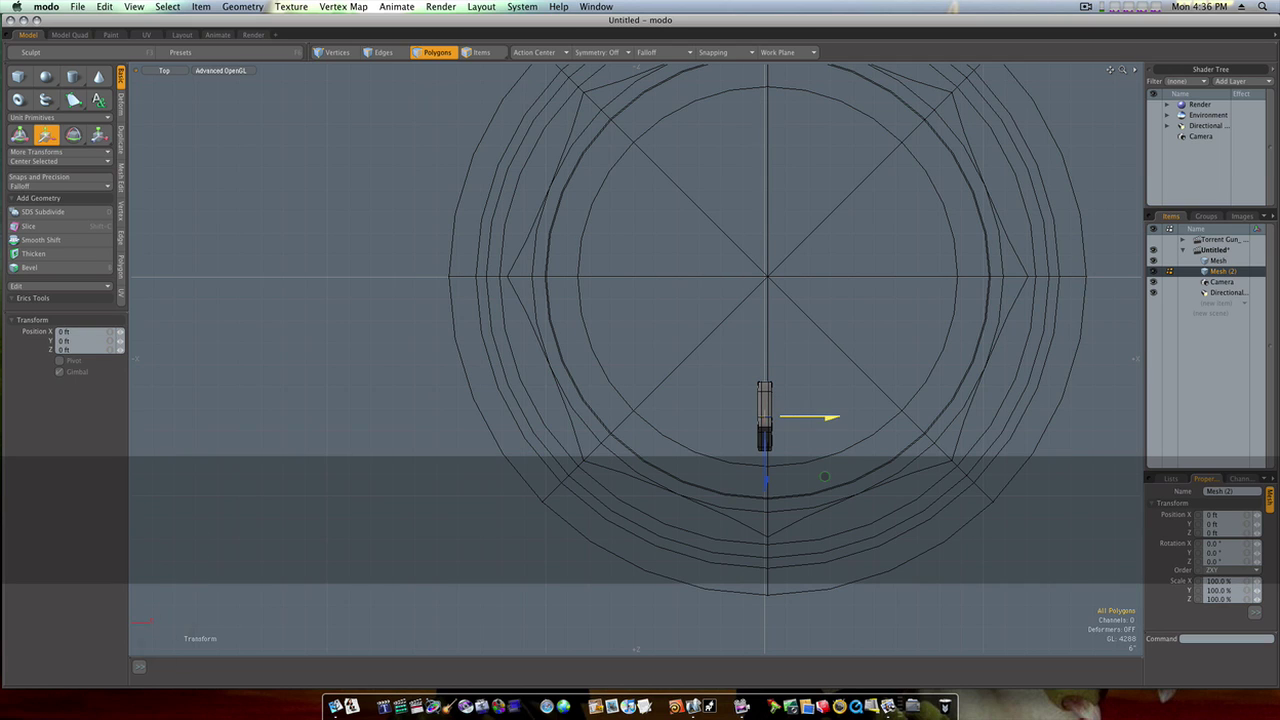
pyautogui.moveTo(799, 422); pyautogui.dragTo(804, 421)
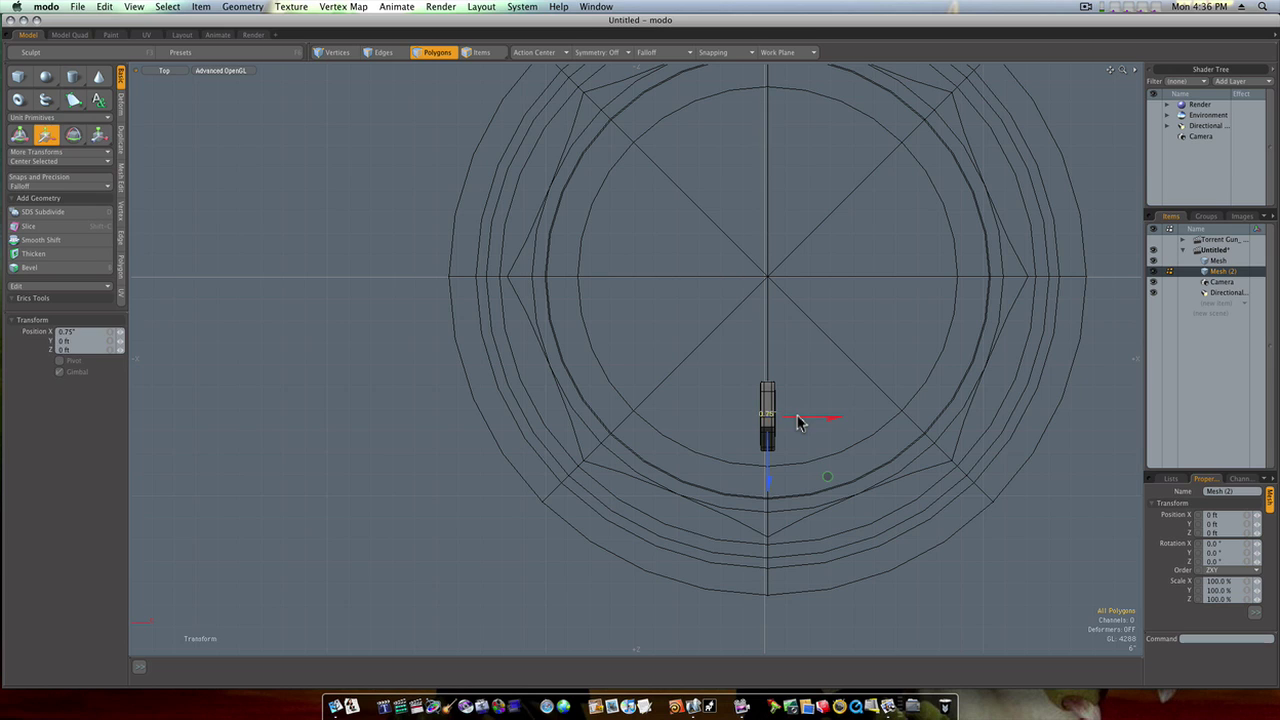
pyautogui.press('space')
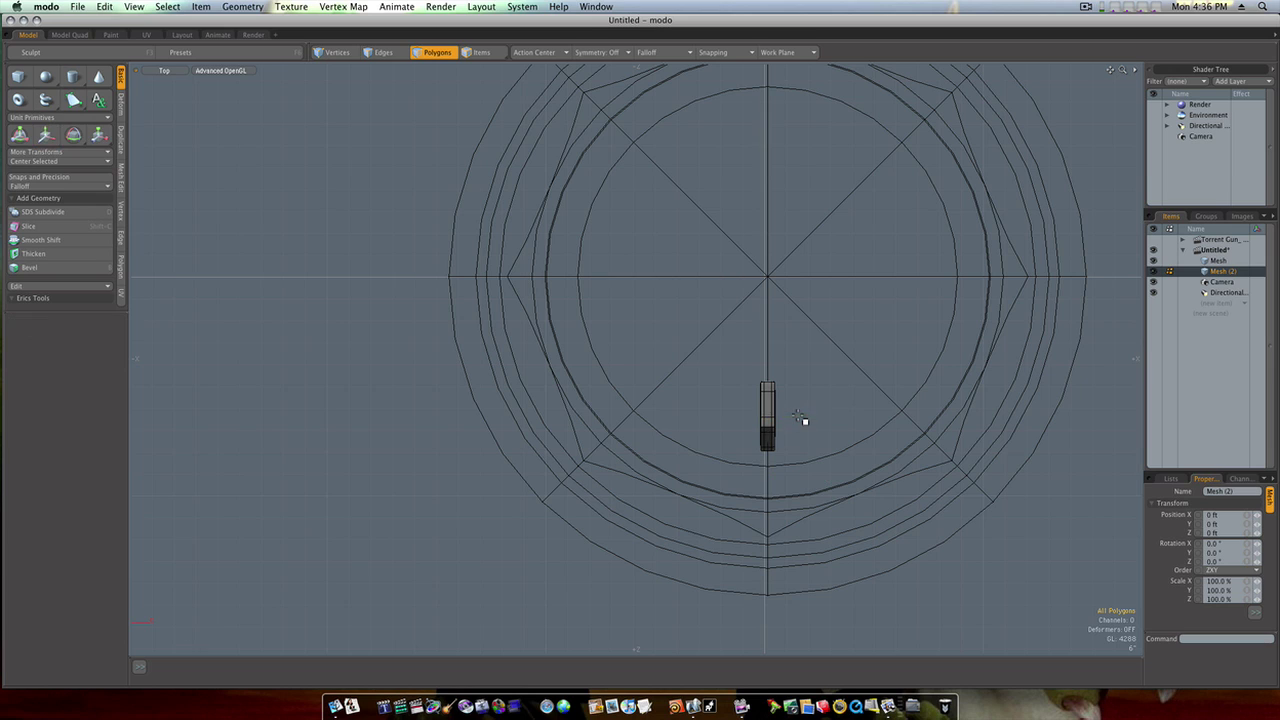
# Radial-array the slab about the Y axis around the base's centre with a count of 4.
pyautogui.click(122, 142)
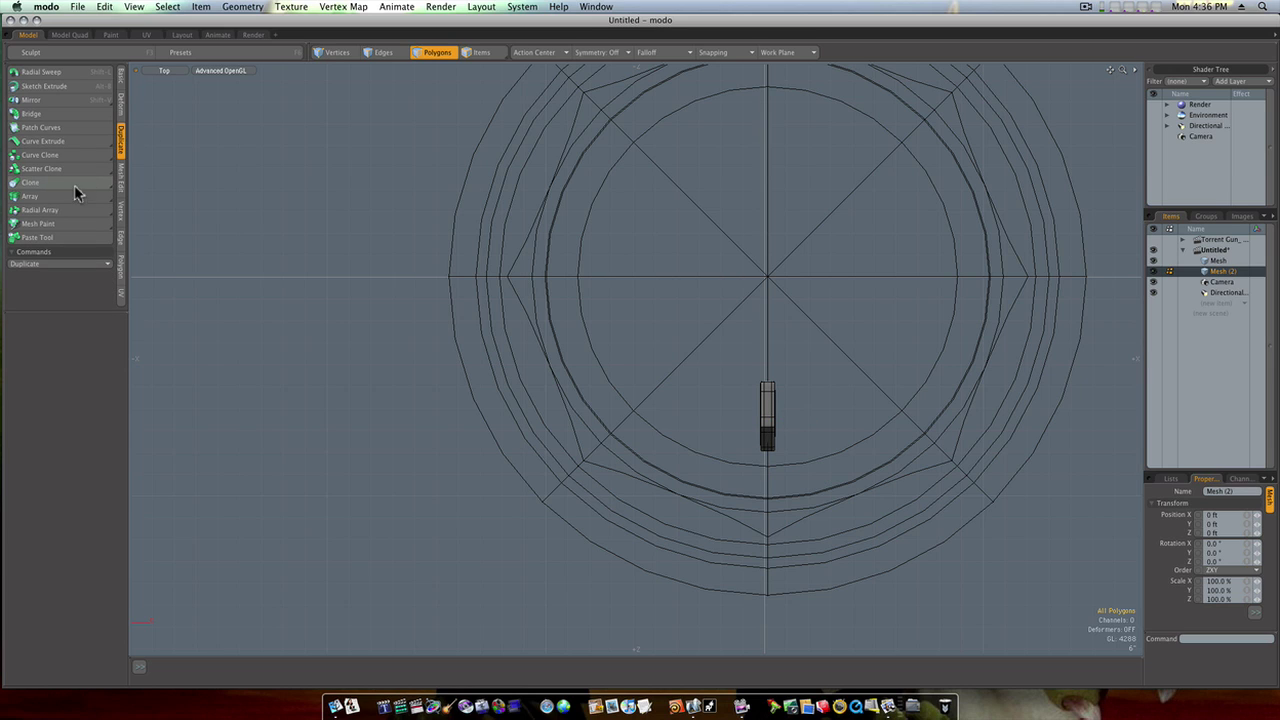
pyautogui.click(42, 210)
pyautogui.click(42, 210)
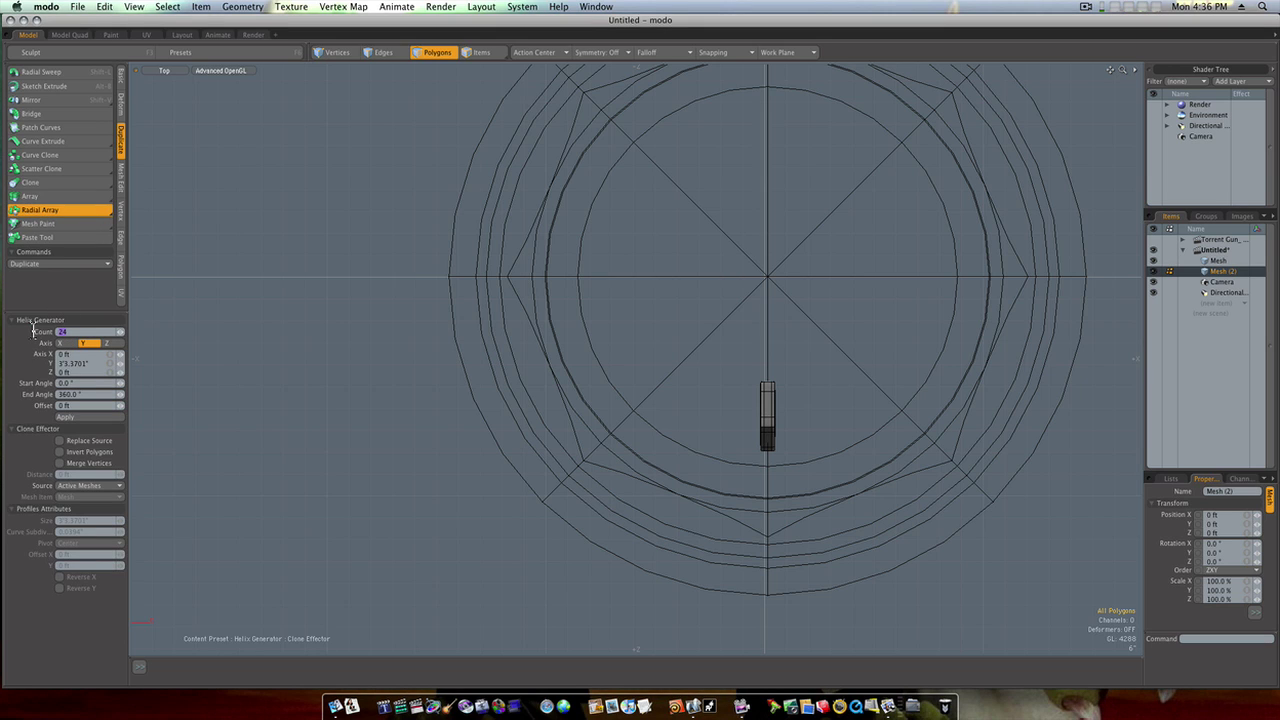
pyautogui.write('4')
pyautogui.click(768, 277)
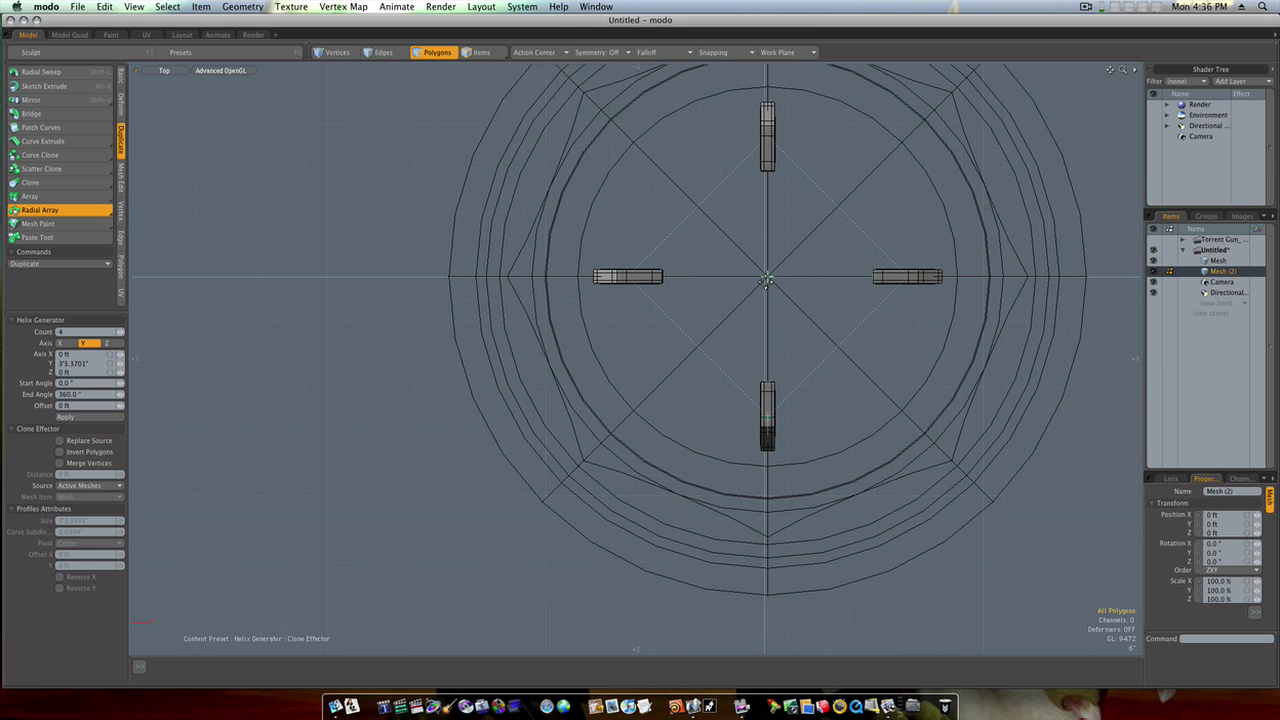
# Set the radial array's count to 5 and finish the array in the perspective view.
pyautogui.keyDown('alt'); pyautogui.keyDown('shift'); pyautogui.moveTo(780, 314); pyautogui.dragTo(691, 337); pyautogui.keyUp('shift'); pyautogui.keyUp('alt')
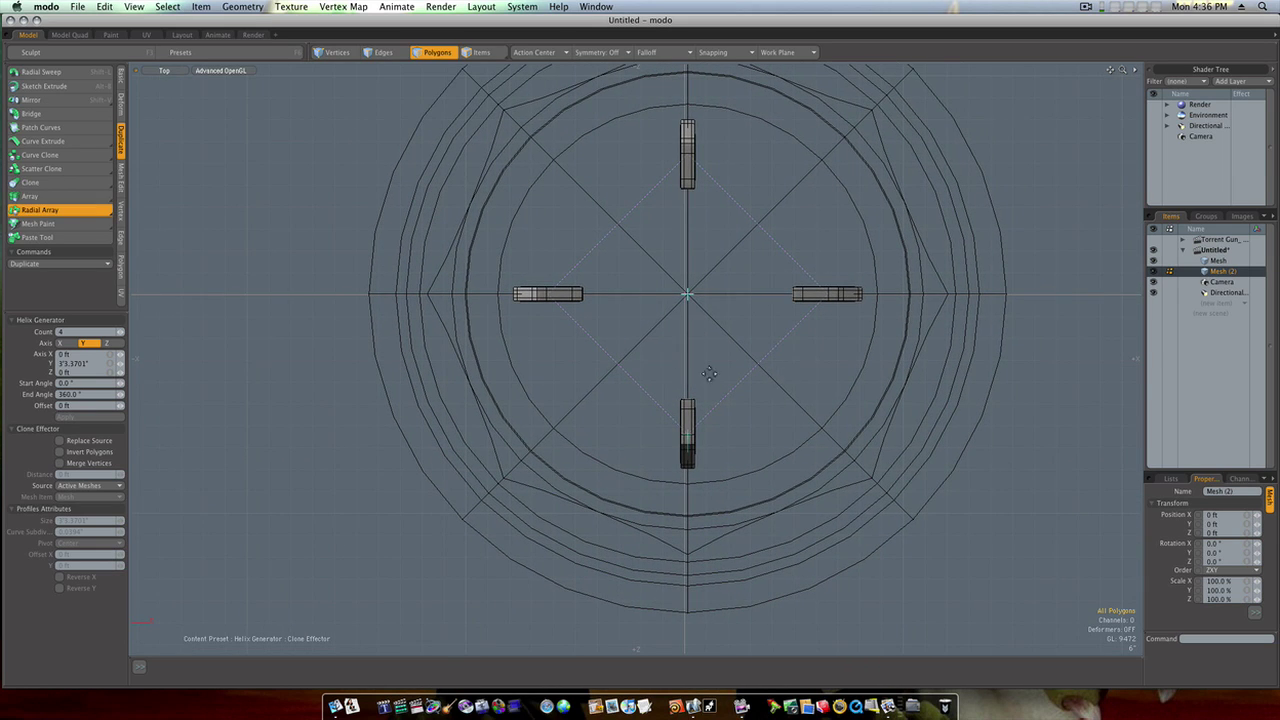
pyautogui.click(121, 333)
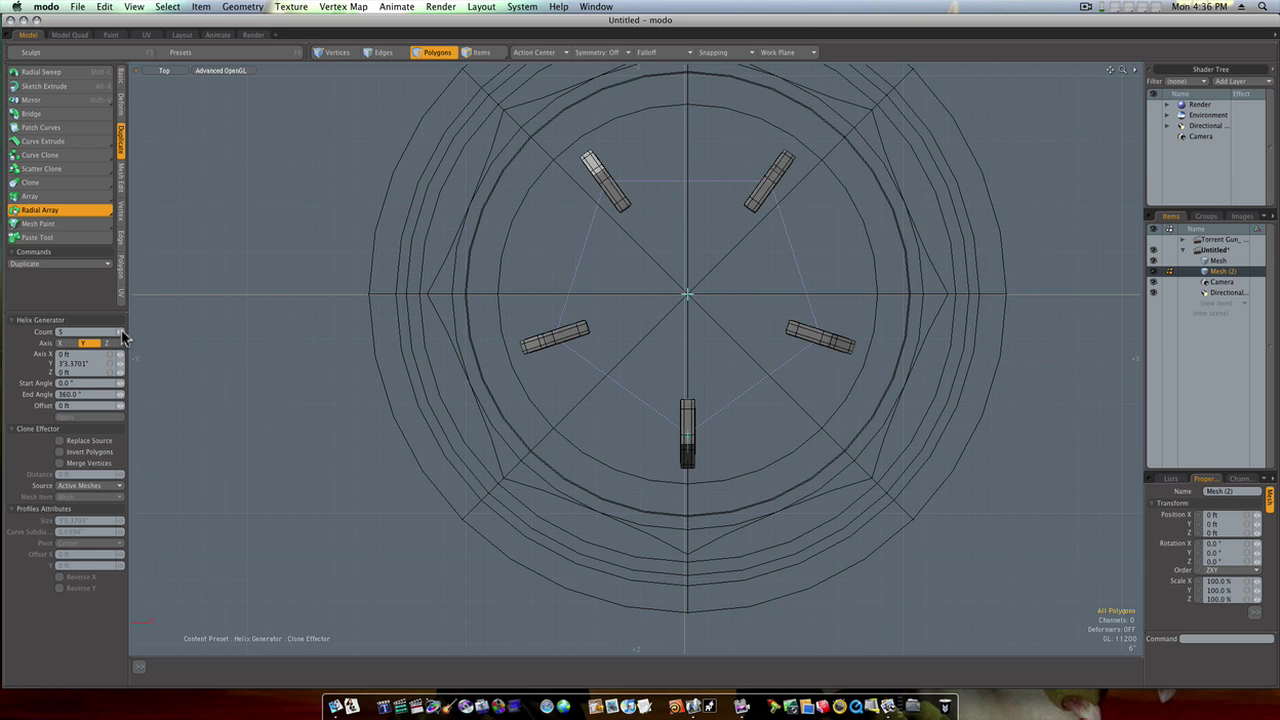
pyautogui.keyDown('alt'); pyautogui.keyDown('shift'); pyautogui.moveTo(684, 370); pyautogui.dragTo(737, 292); pyautogui.keyUp('shift'); pyautogui.keyUp('alt')
pyautogui.hotkey('ctrl', 'space')
pyautogui.click(645, 352)
pyautogui.press('space')
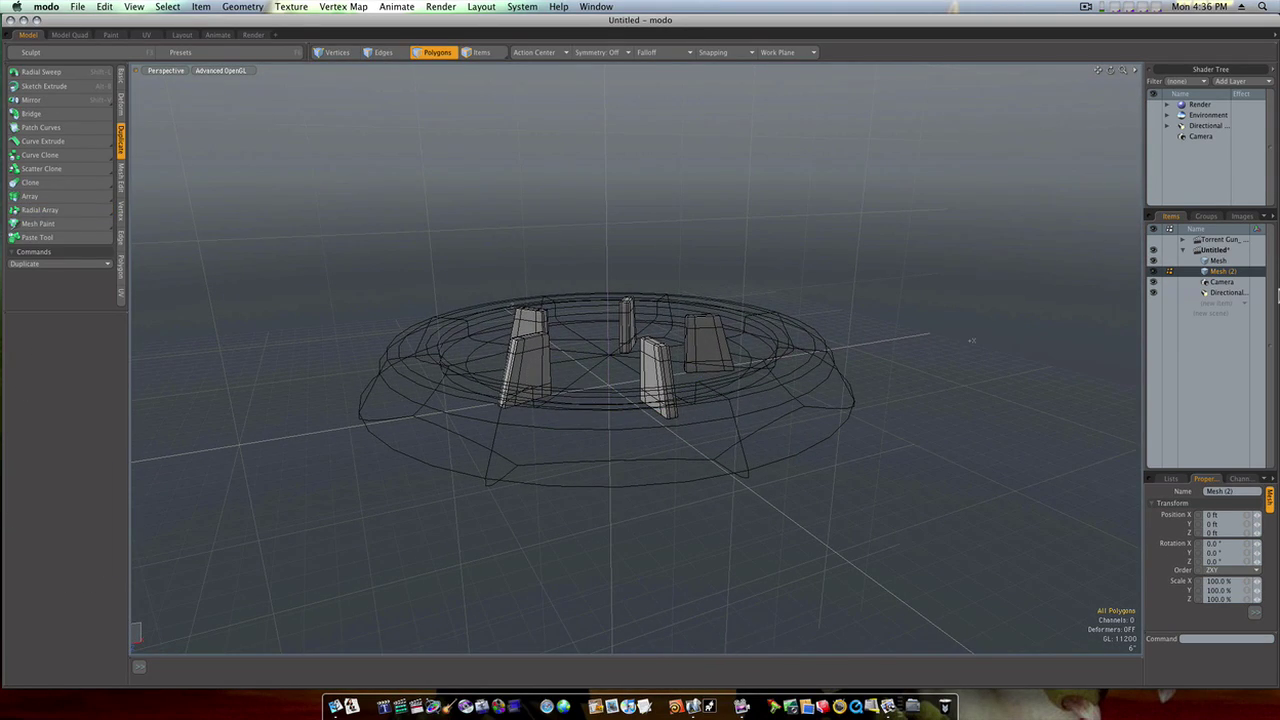
# Activate the base and slab meshes together, select all five slabs and lower them slightly deeper into the recessed floor.
pyautogui.keyDown('ctrl'); pyautogui.click(1230, 260); pyautogui.keyUp('ctrl')
pyautogui.keyDown('alt'); pyautogui.moveTo(943, 280); pyautogui.dragTo(751, 283); pyautogui.keyUp('alt')
pyautogui.press('3')
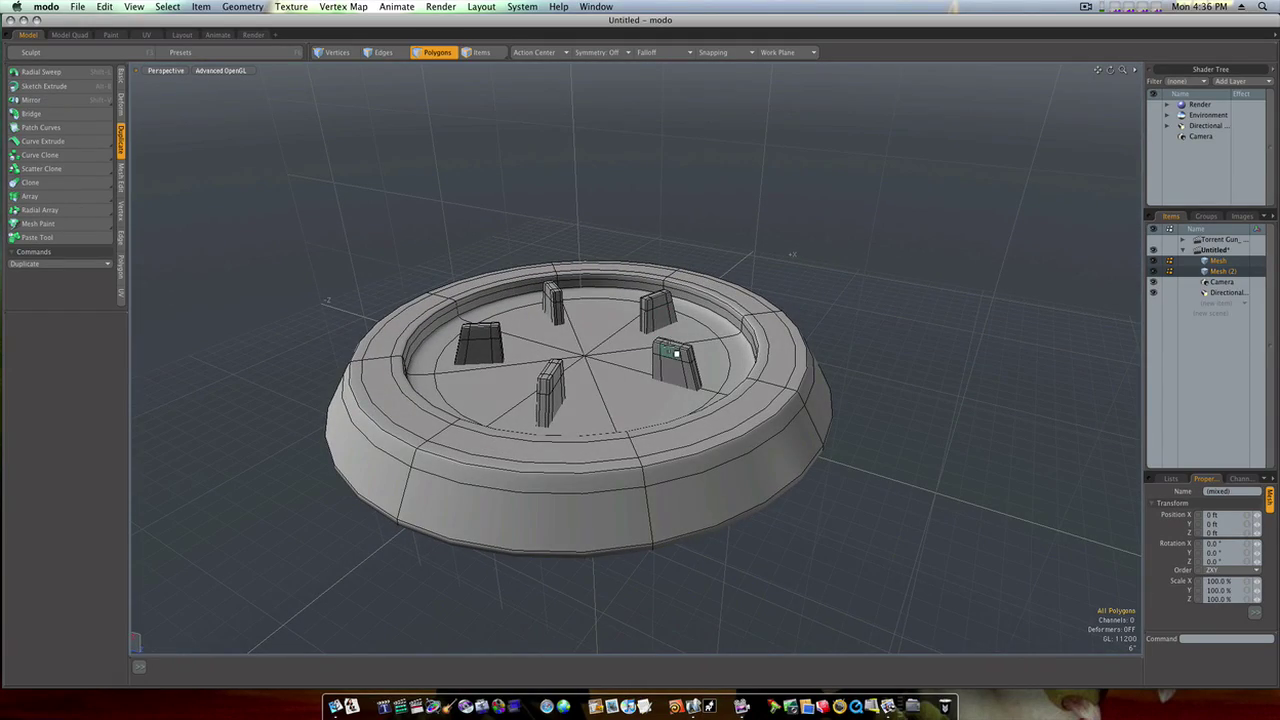
pyautogui.doubleClick(676, 353)
pyautogui.keyDown('shift'); pyautogui.doubleClick(657, 312); pyautogui.keyUp('shift')
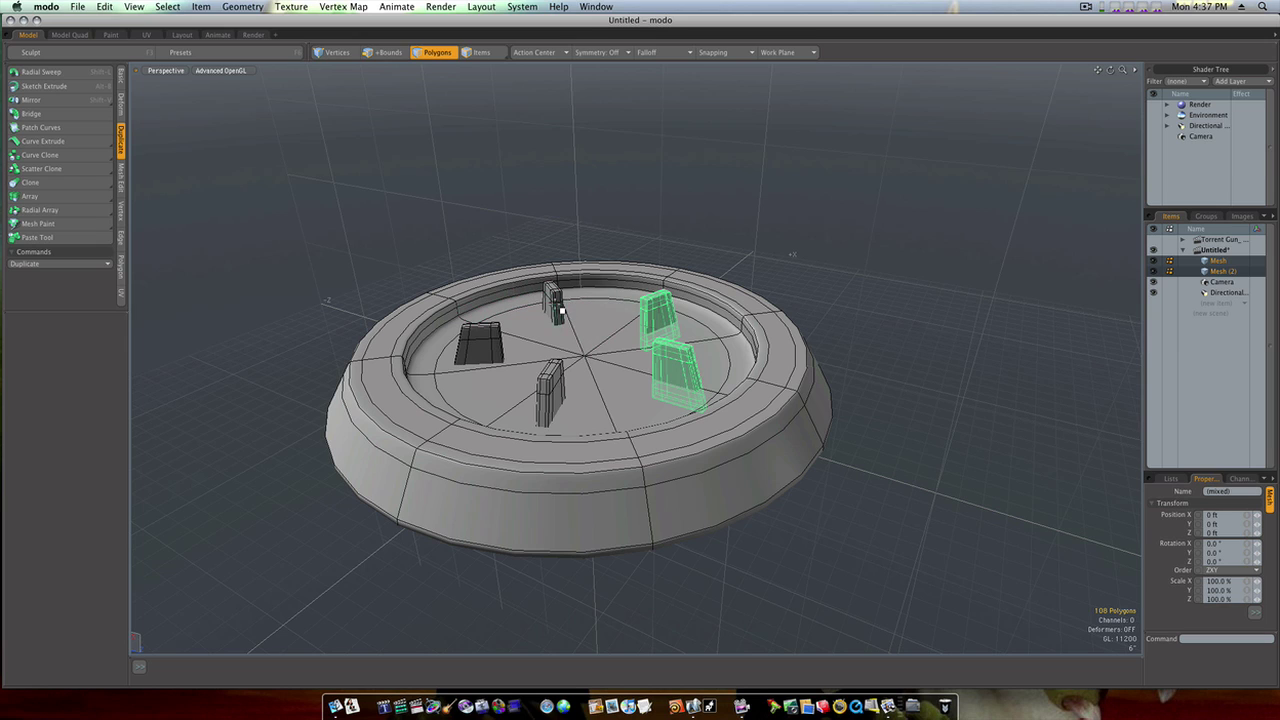
pyautogui.keyDown('shift'); pyautogui.doubleClick(561, 311); pyautogui.keyUp('shift')
pyautogui.keyDown('shift'); pyautogui.doubleClick(469, 342); pyautogui.keyUp('shift')
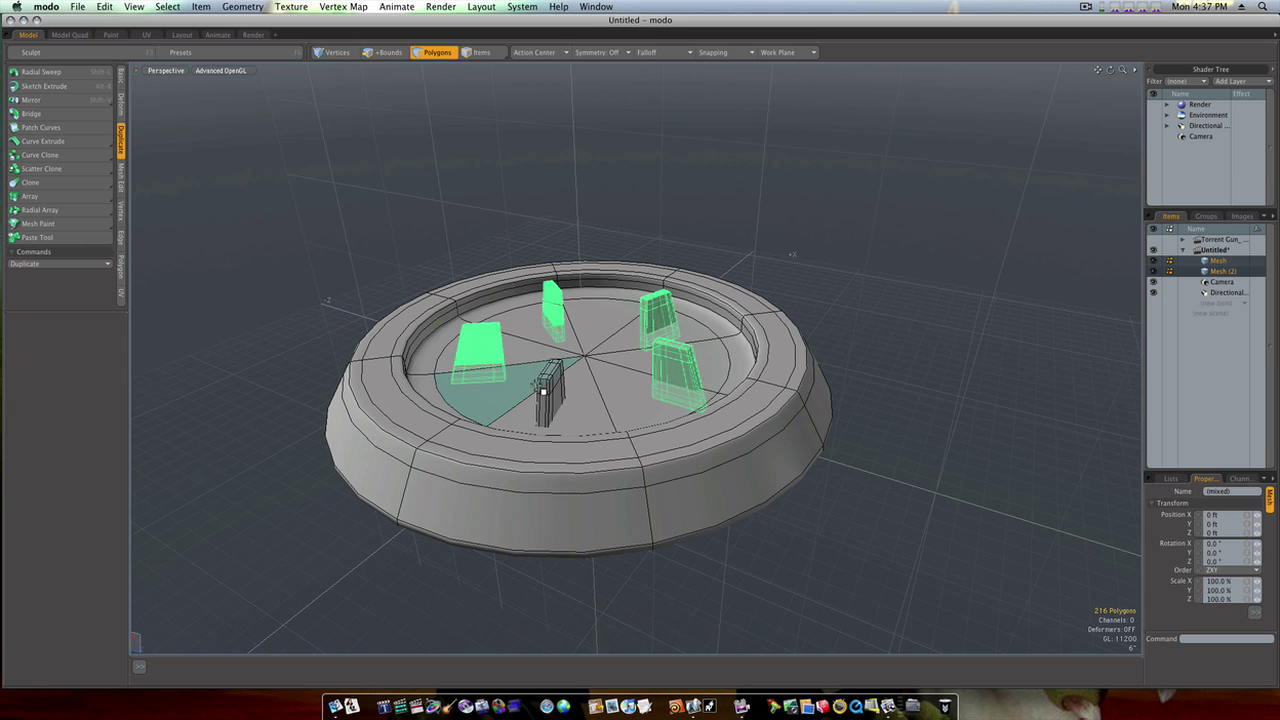
pyautogui.keyDown('shift'); pyautogui.doubleClick(550, 396); pyautogui.keyUp('shift')
pyautogui.press('w')
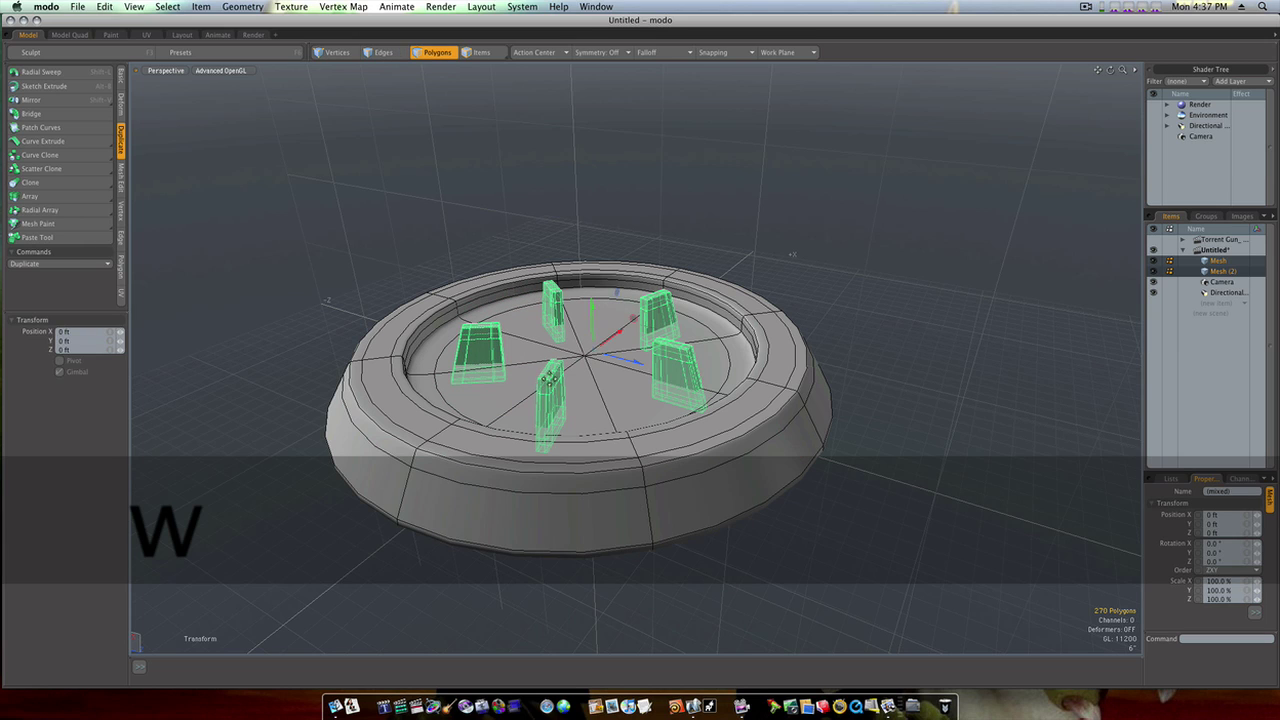
pyautogui.moveTo(592, 305); pyautogui.dragTo(592, 317)
pyautogui.press('space')
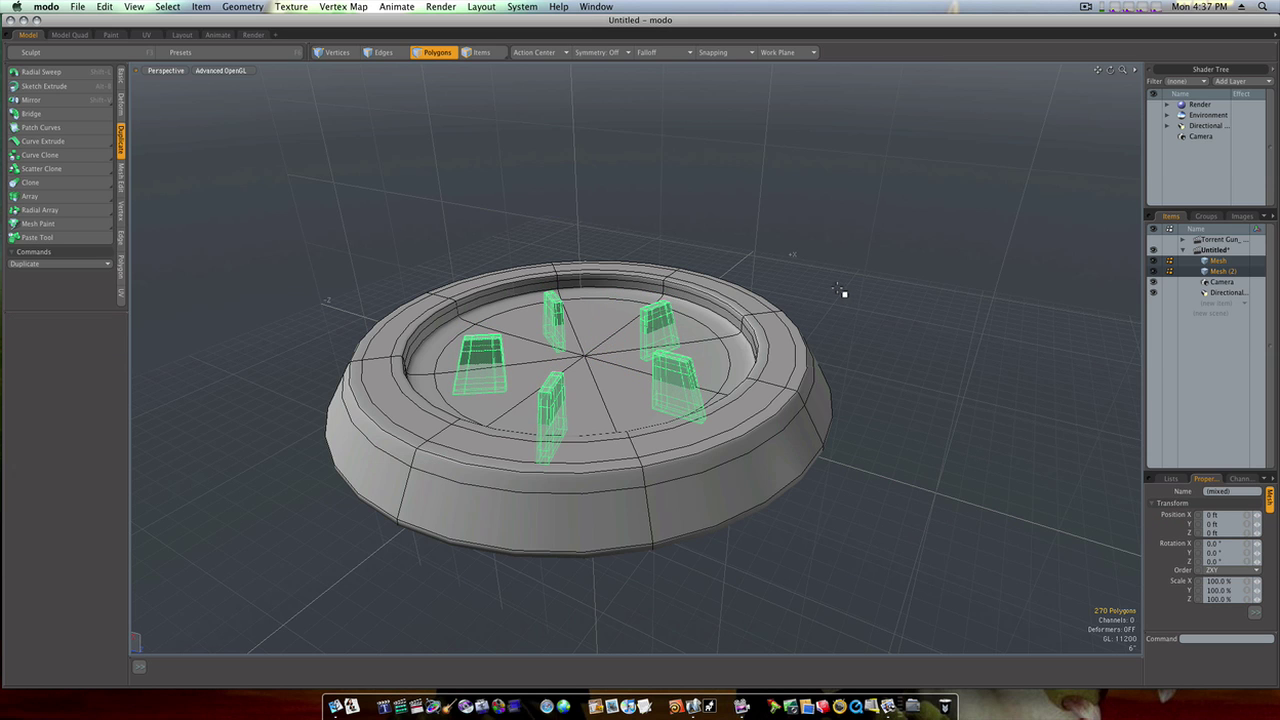
pyautogui.click(847, 291)
# Make only the base mesh active, select the eight wedge polygons of its recessed floor and copy them.
pyautogui.keyDown('alt'); pyautogui.moveTo(848, 292); pyautogui.dragTo(715, 356); pyautogui.keyUp('alt')
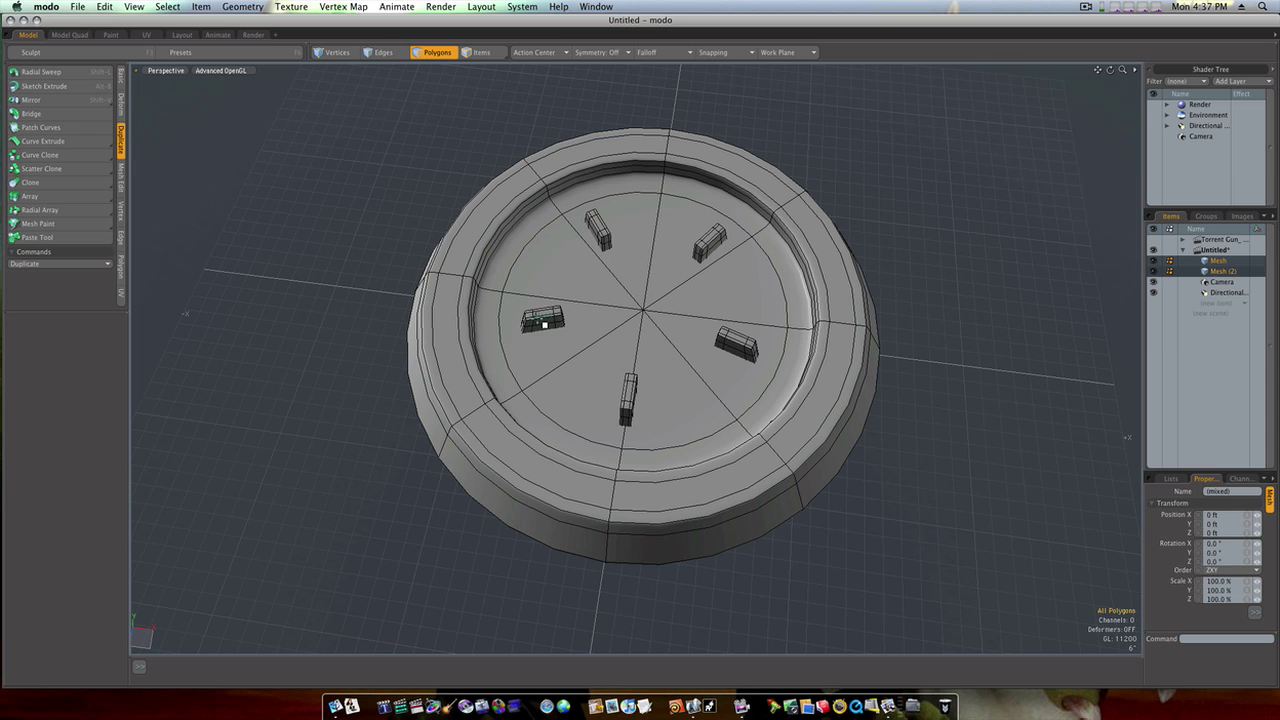
pyautogui.keyDown('alt'); pyautogui.moveTo(600, 323); pyautogui.dragTo(617, 314); pyautogui.keyUp('alt')
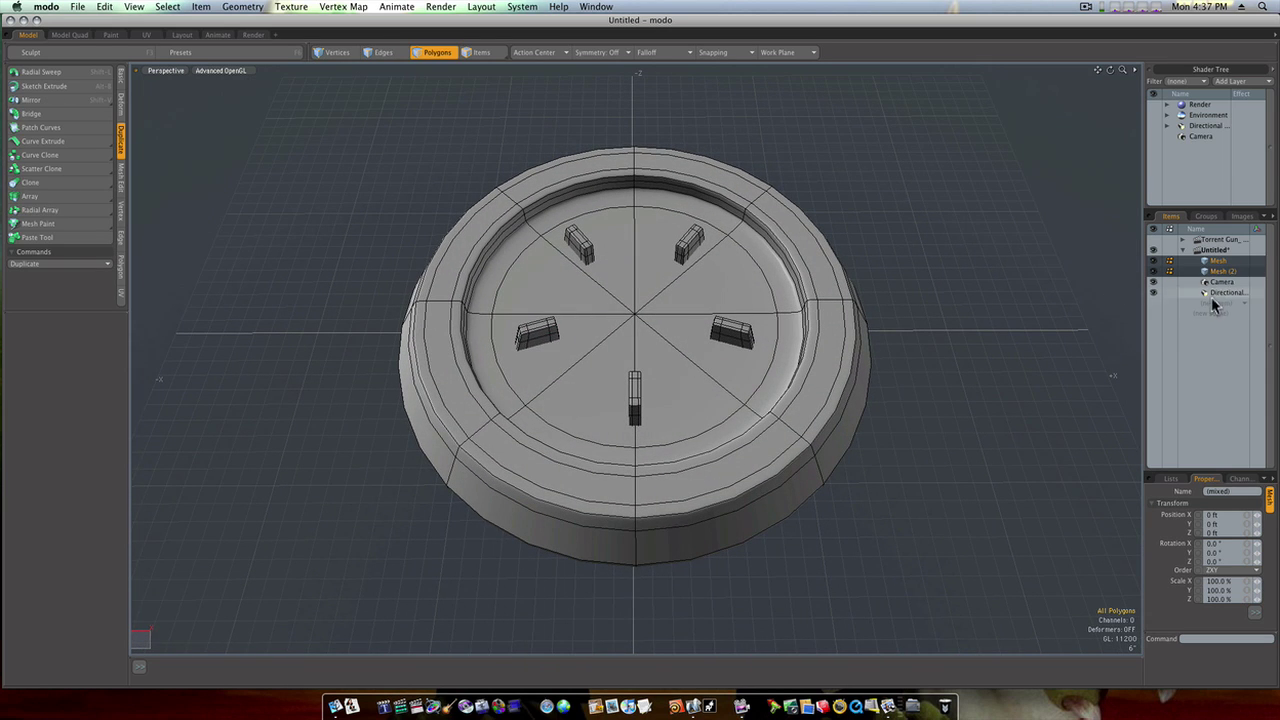
pyautogui.click(1218, 260)
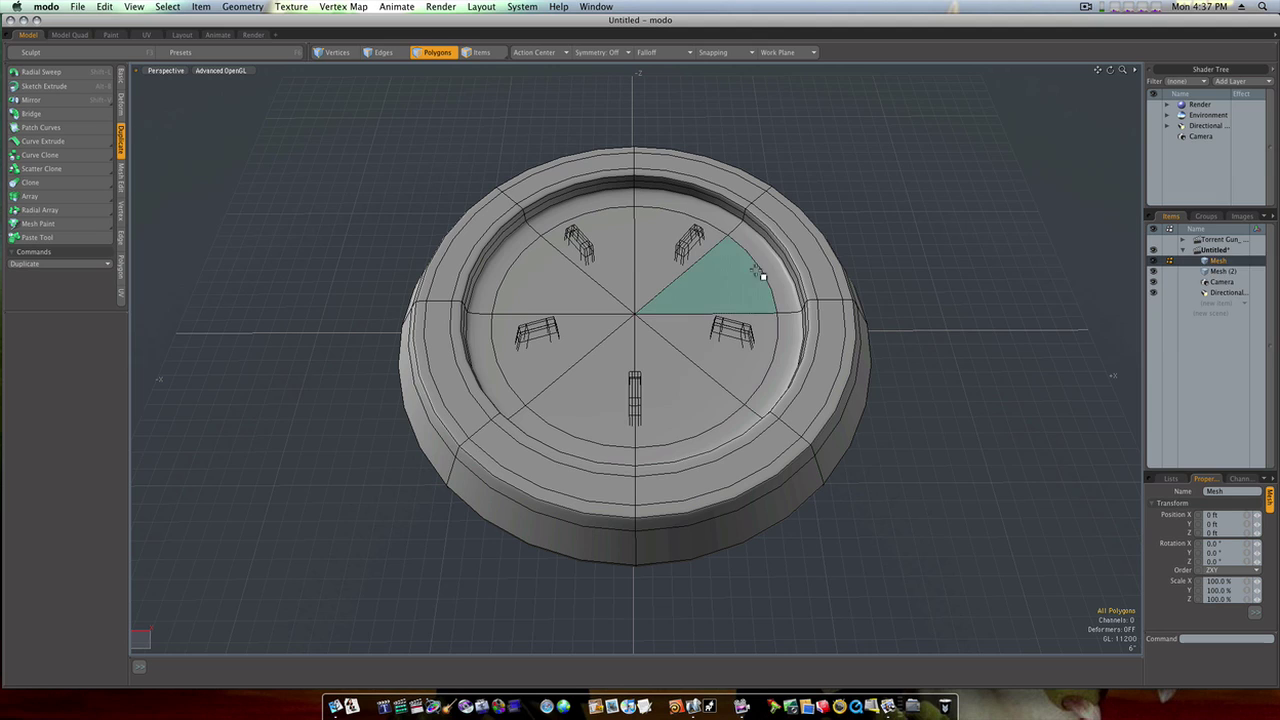
pyautogui.moveTo(693, 292)
pyautogui.mouseDown()
pyautogui.moveTo(600, 268)
pyautogui.moveTo(575, 285)
pyautogui.moveTo(610, 350)
pyautogui.moveTo(677, 334)
pyautogui.mouseUp()
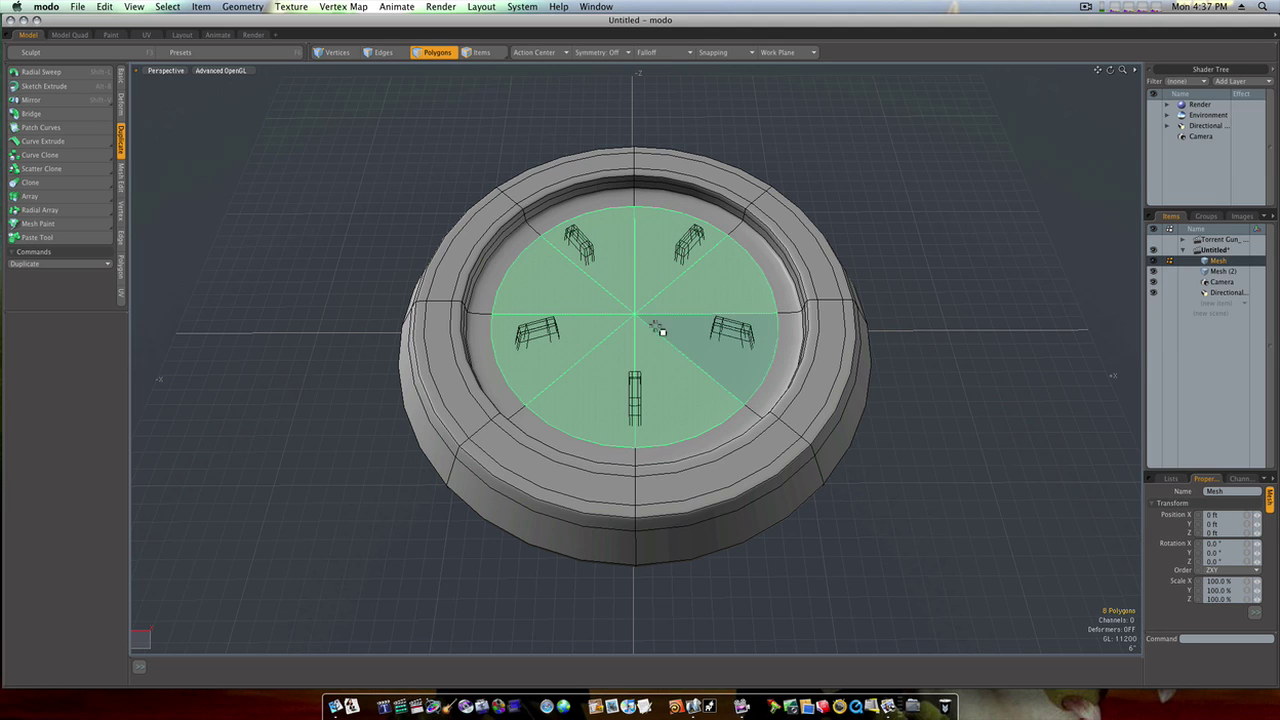
pyautogui.click(108, 7)
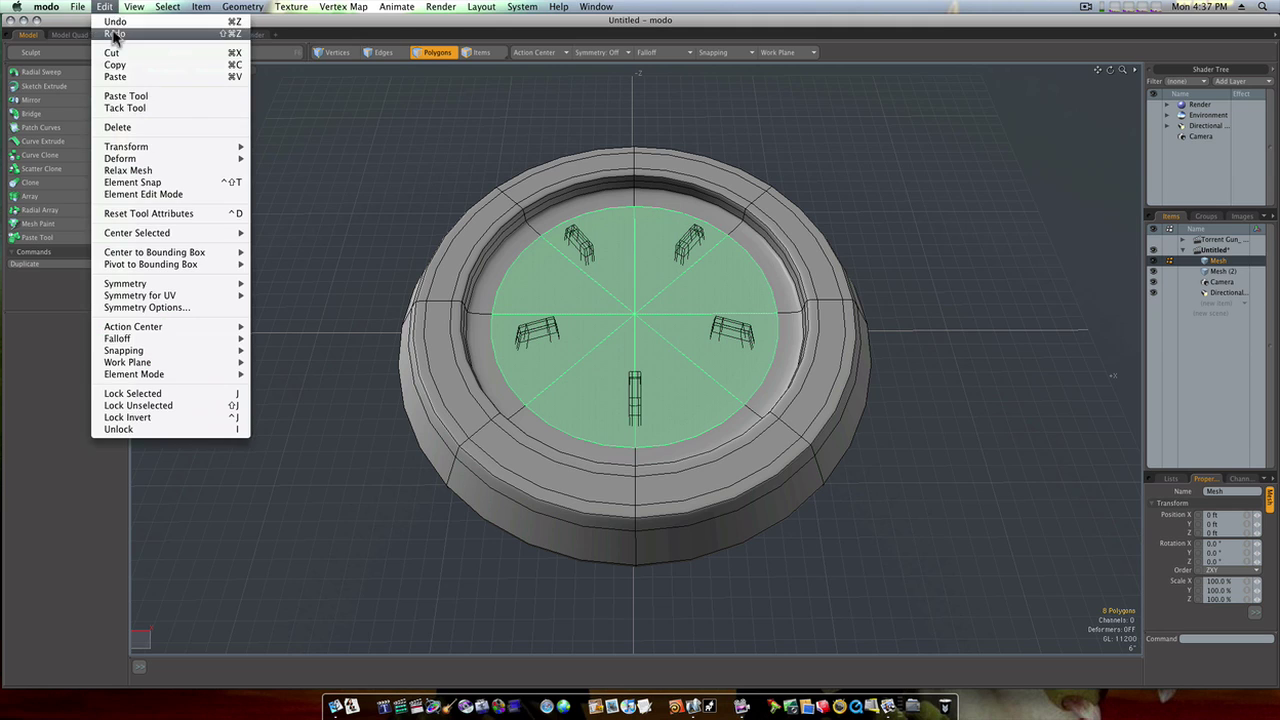
pyautogui.click(118, 65)
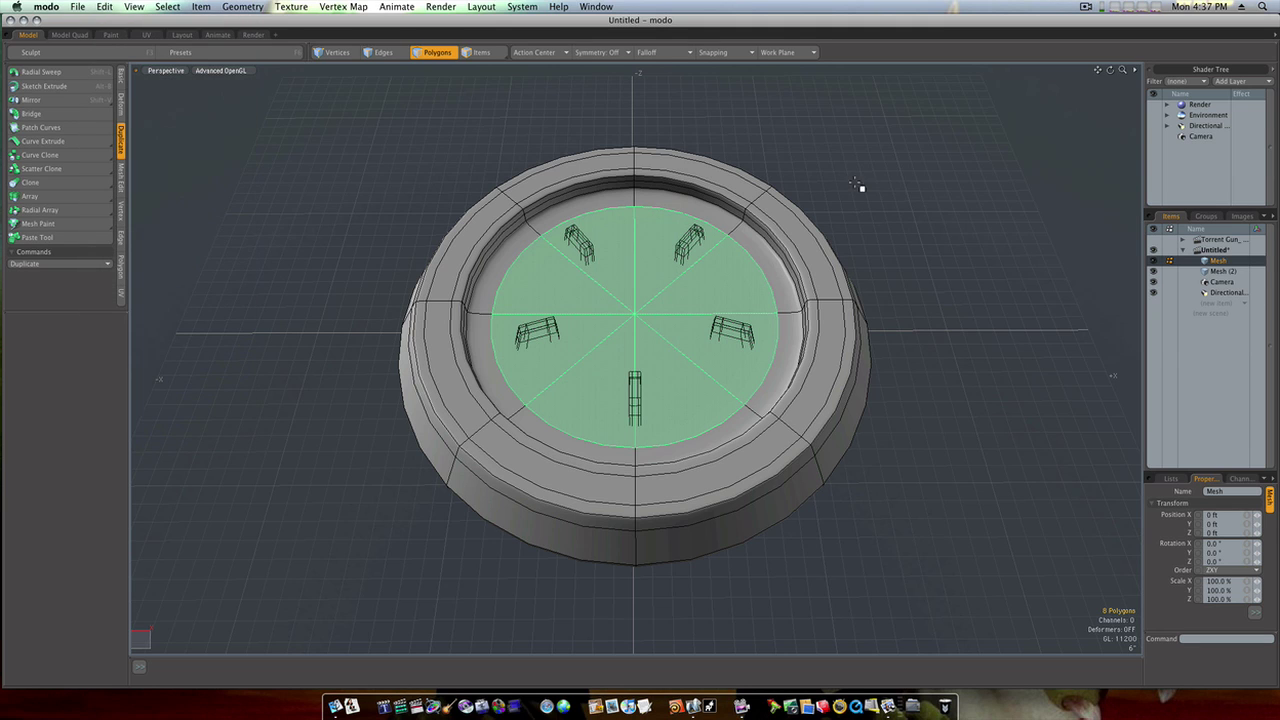
# Create a new mesh item and paste the copied floor polygons into it.
pyautogui.click(1222, 303)
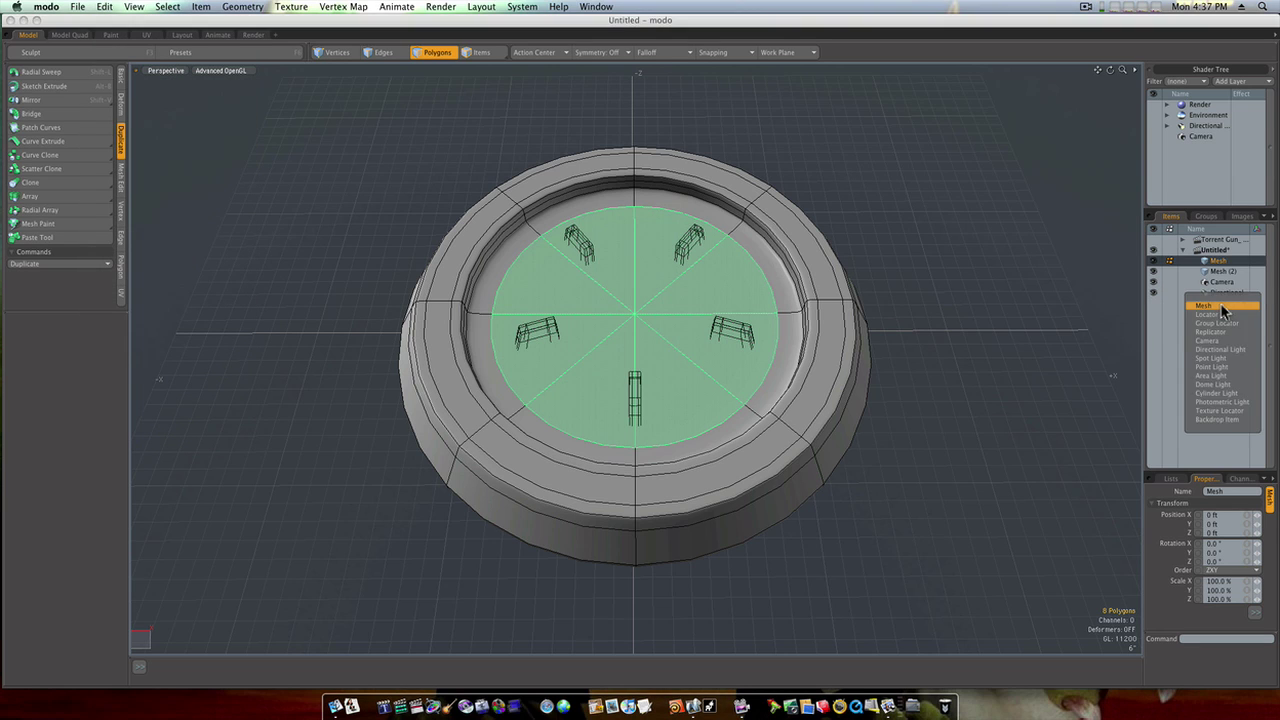
pyautogui.click(1222, 306)
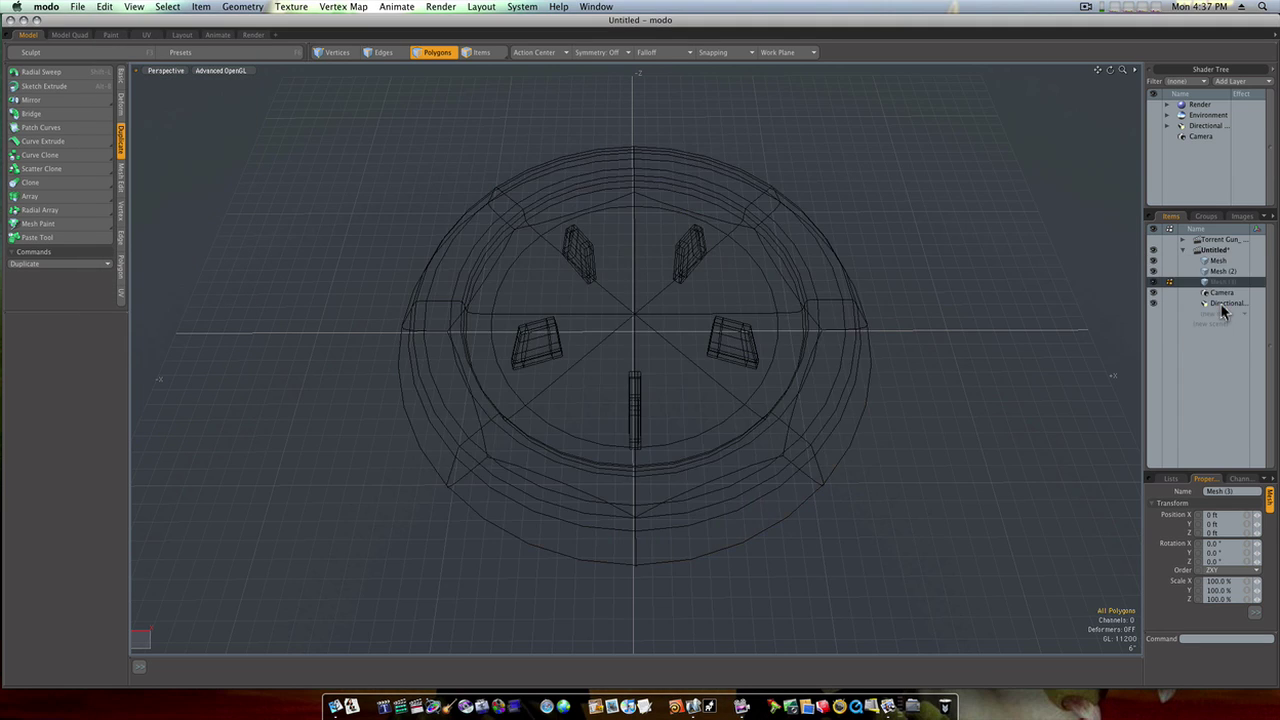
pyautogui.click(106, 9)
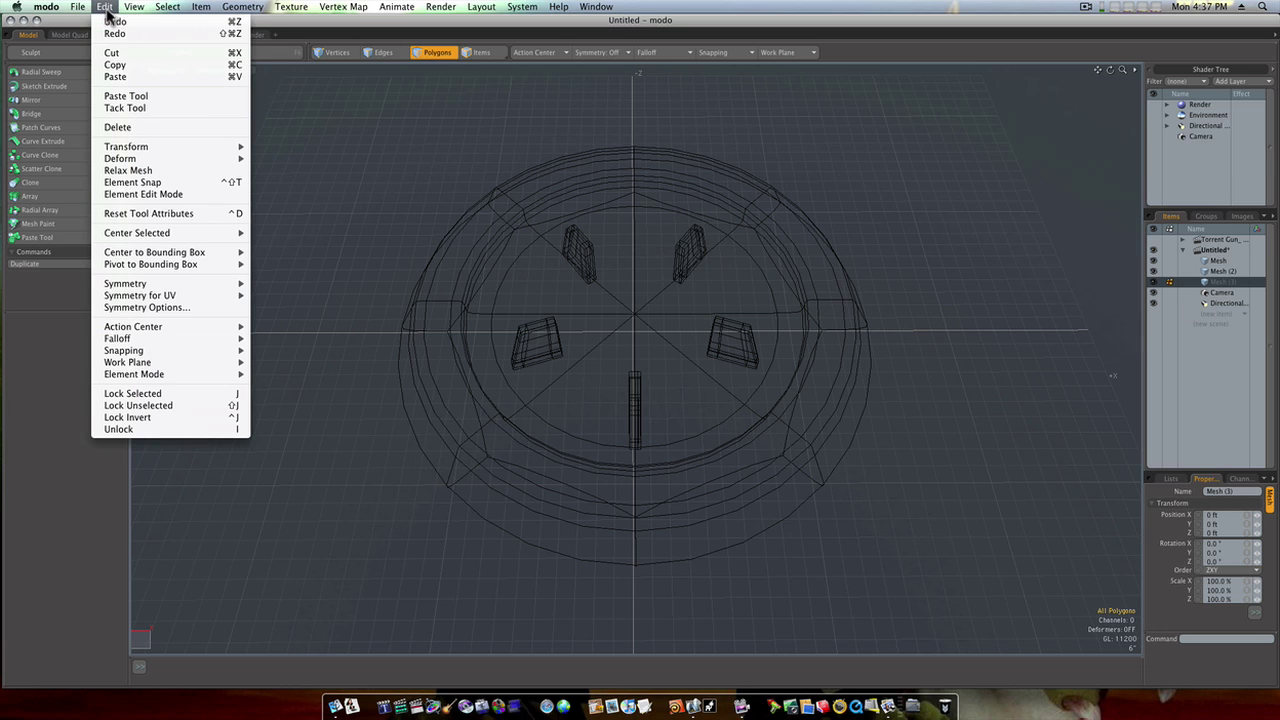
pyautogui.click(118, 77)
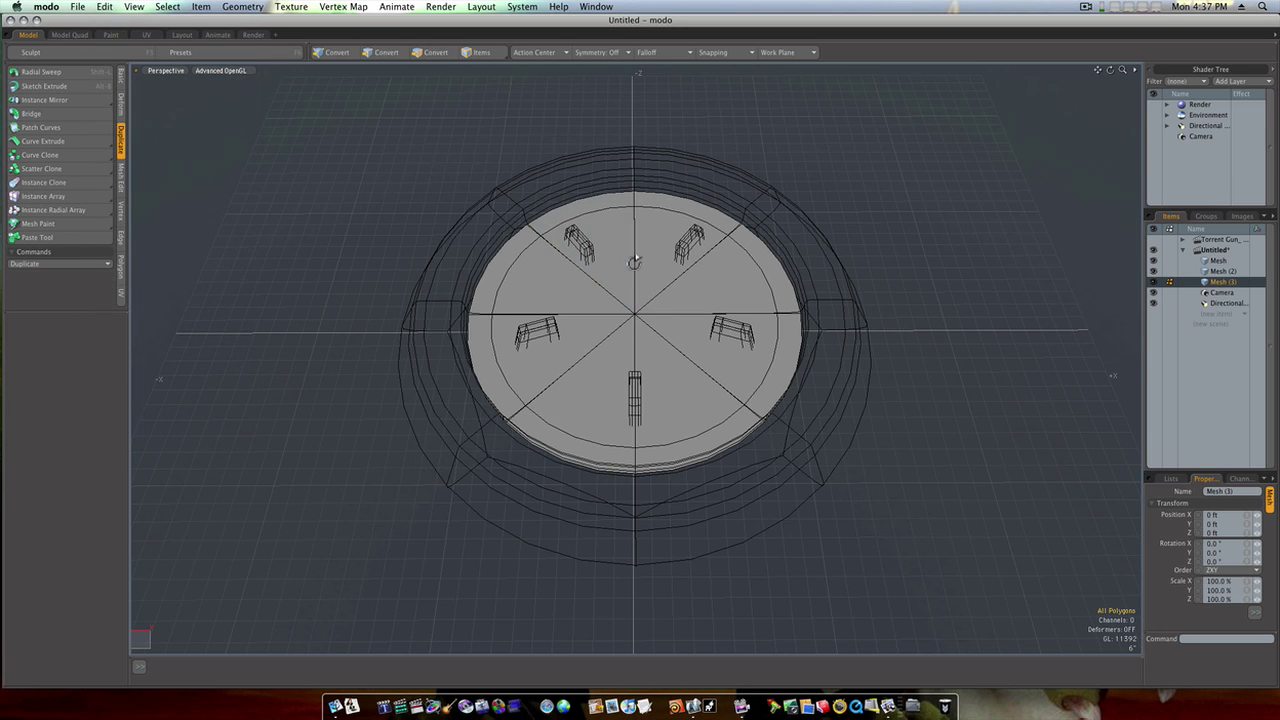
# Scale the pasted floor disc uniformly to 74% about its centre.
pyautogui.keyDown('alt'); pyautogui.moveTo(635, 262); pyautogui.dragTo(611, 261); pyautogui.keyUp('alt')
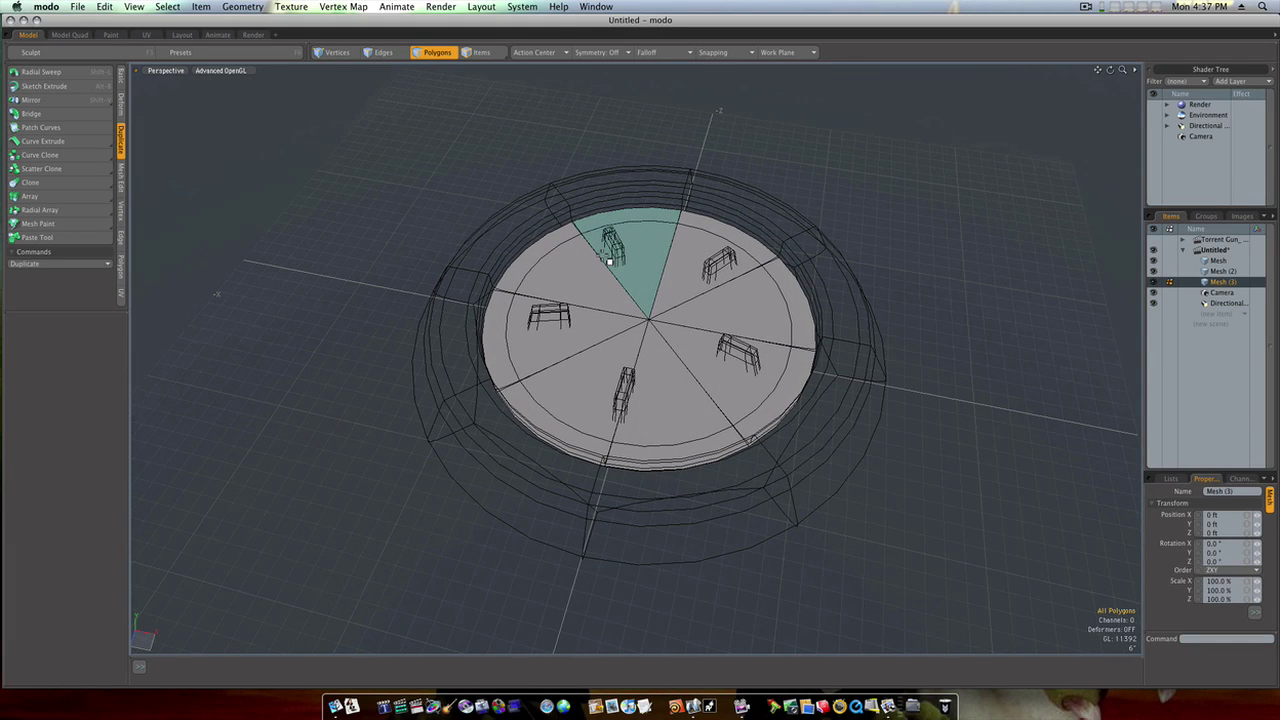
pyautogui.press('r')
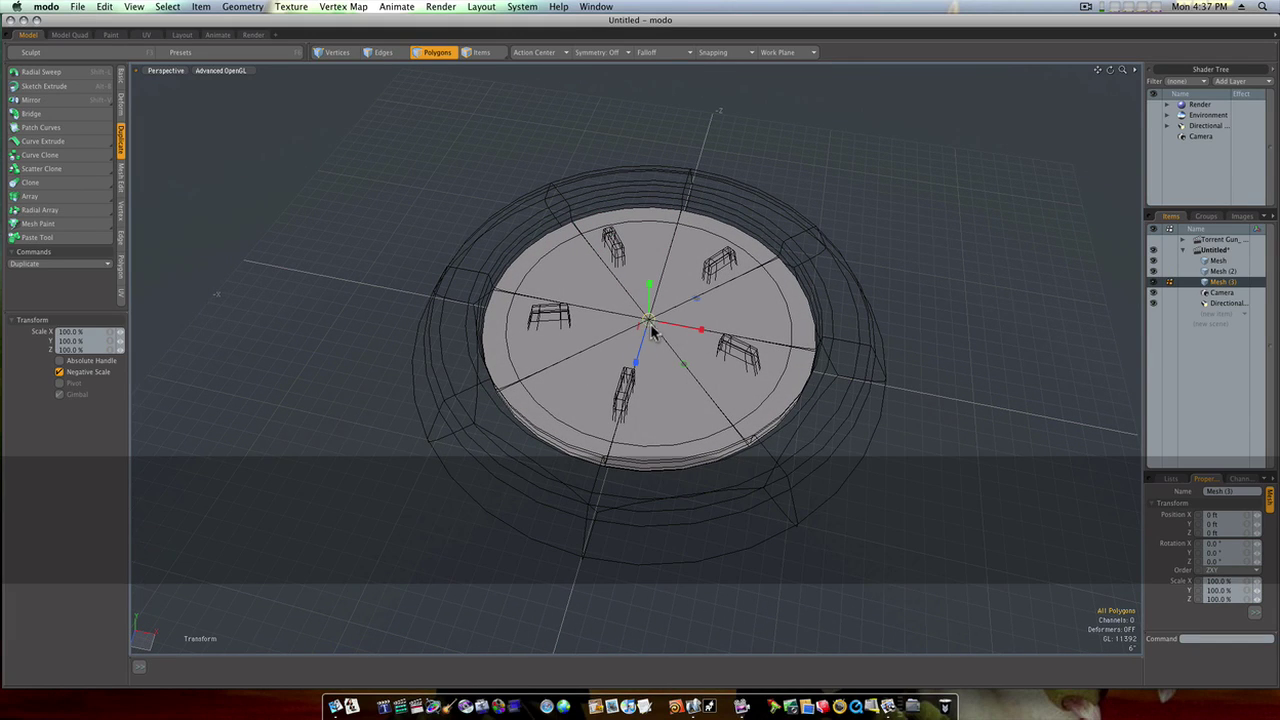
pyautogui.moveTo(649, 320); pyautogui.dragTo(633, 320)
pyautogui.moveTo(615, 445); pyautogui.dragTo(622, 434)
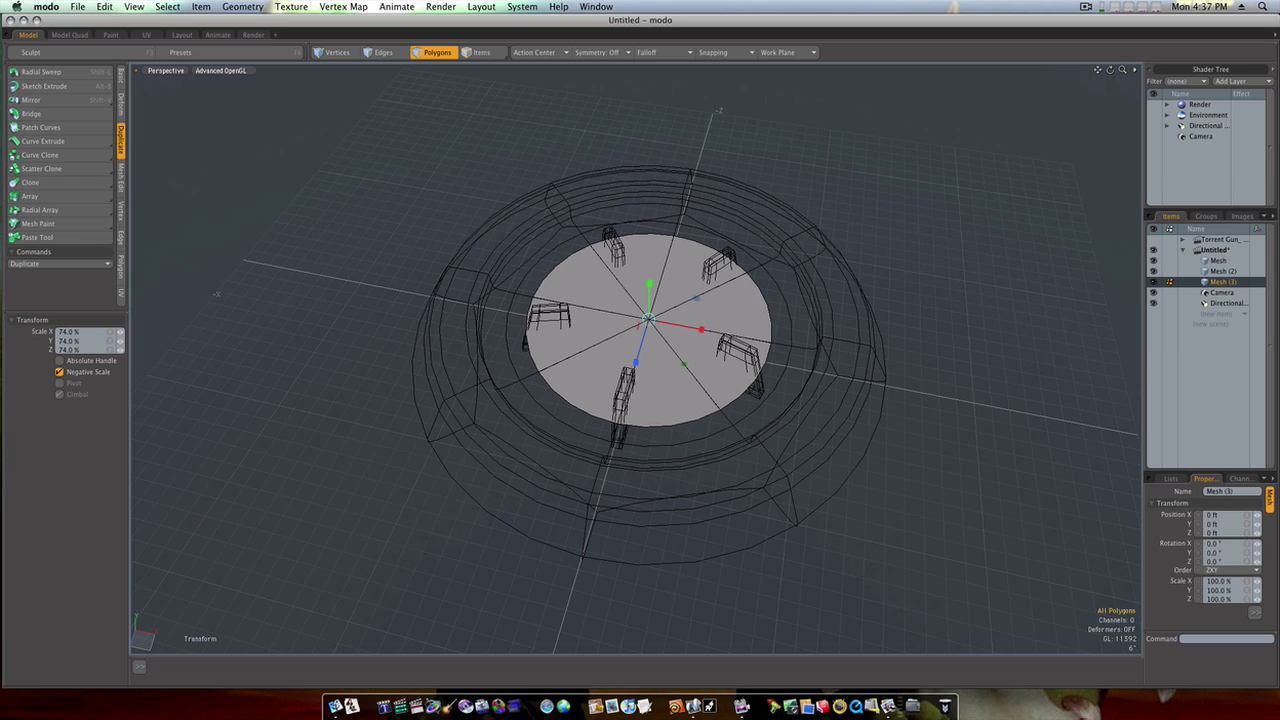
pyautogui.press('q')
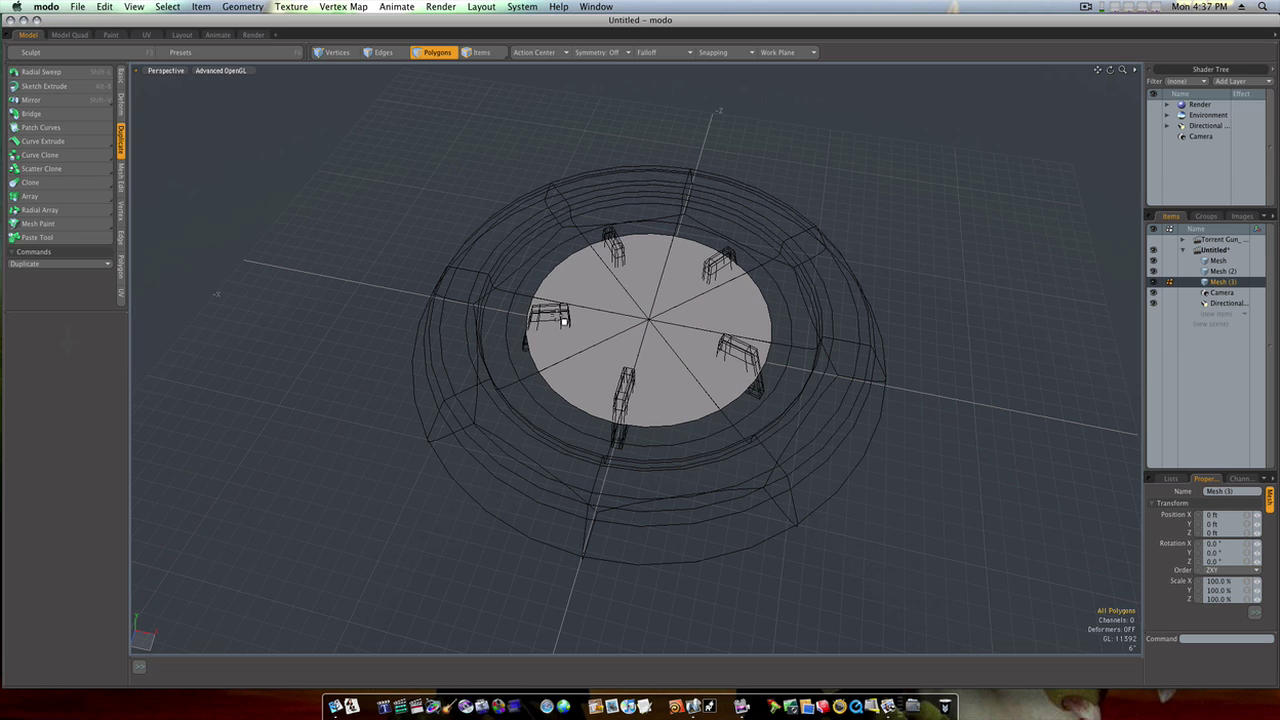
# Thicken the scaled disc with an offset of 6.25".
pyautogui.click(121, 80)
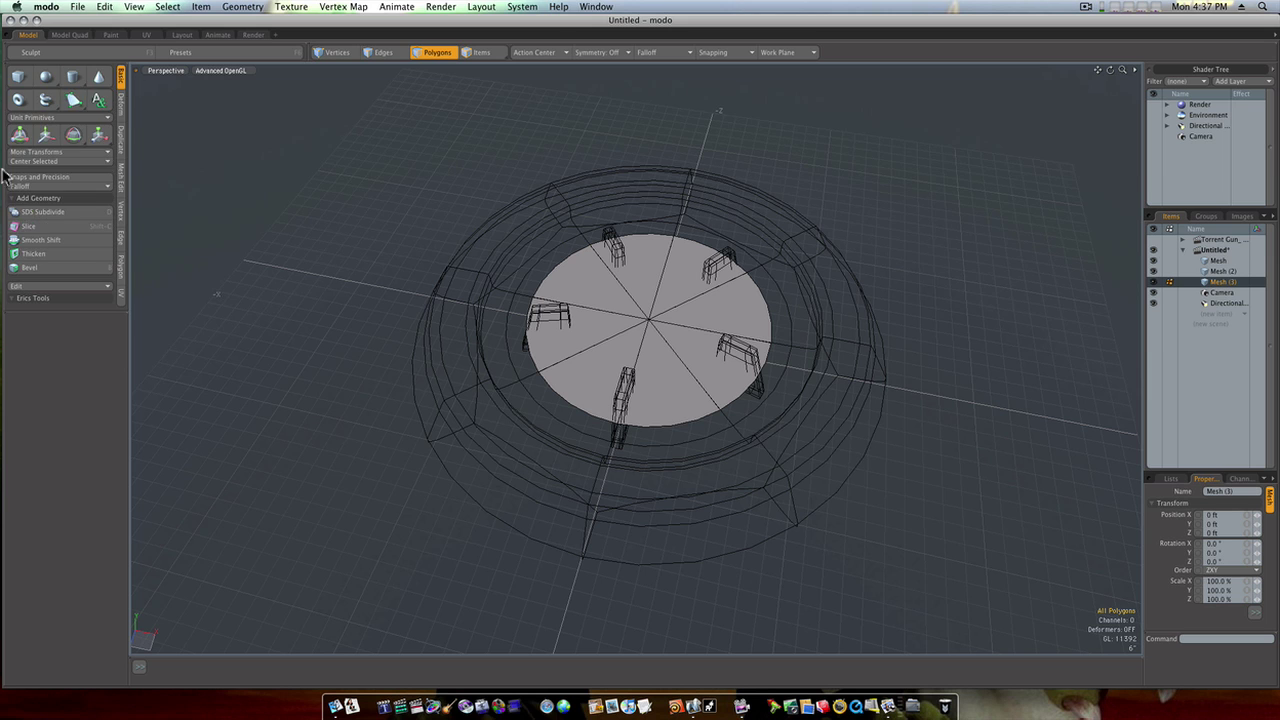
pyautogui.click(50, 257)
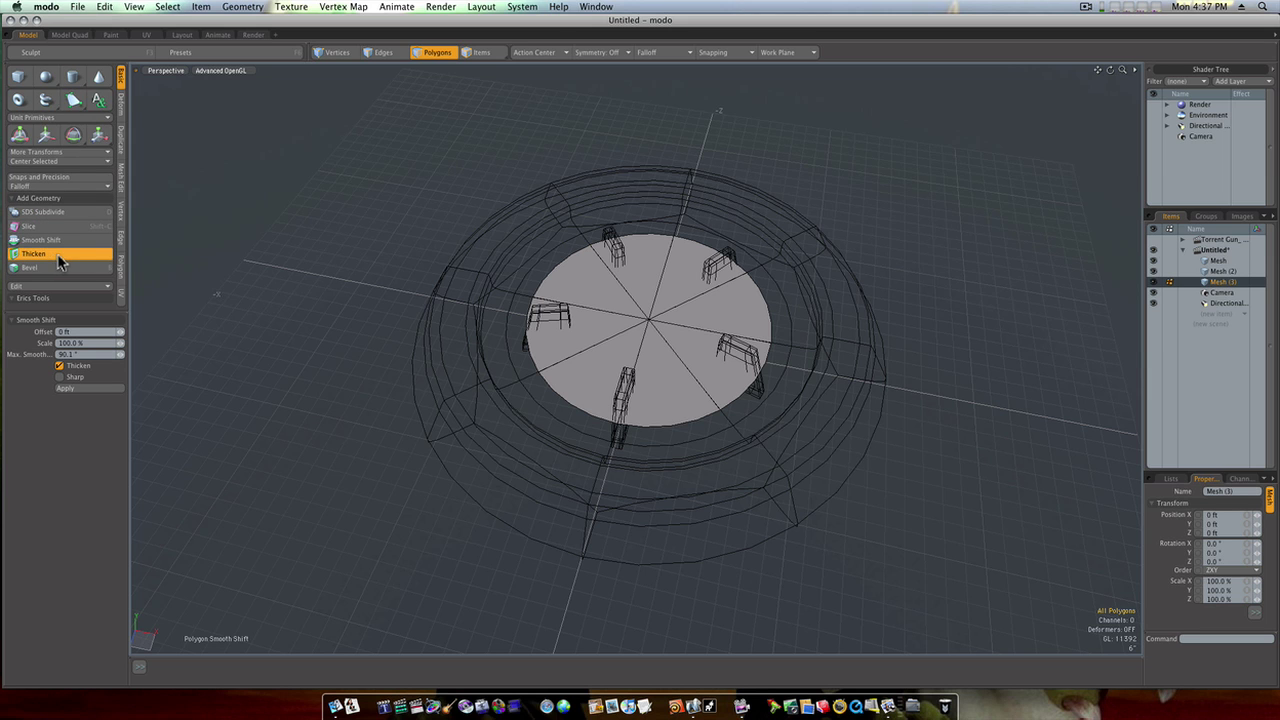
pyautogui.moveTo(665, 365)
pyautogui.keyDown('alt'); pyautogui.mouseDown()
pyautogui.moveTo(676, 306)
pyautogui.moveTo(660, 313)
pyautogui.moveTo(1055, 313)
pyautogui.mouseUp(); pyautogui.keyUp('alt')
pyautogui.press('3')
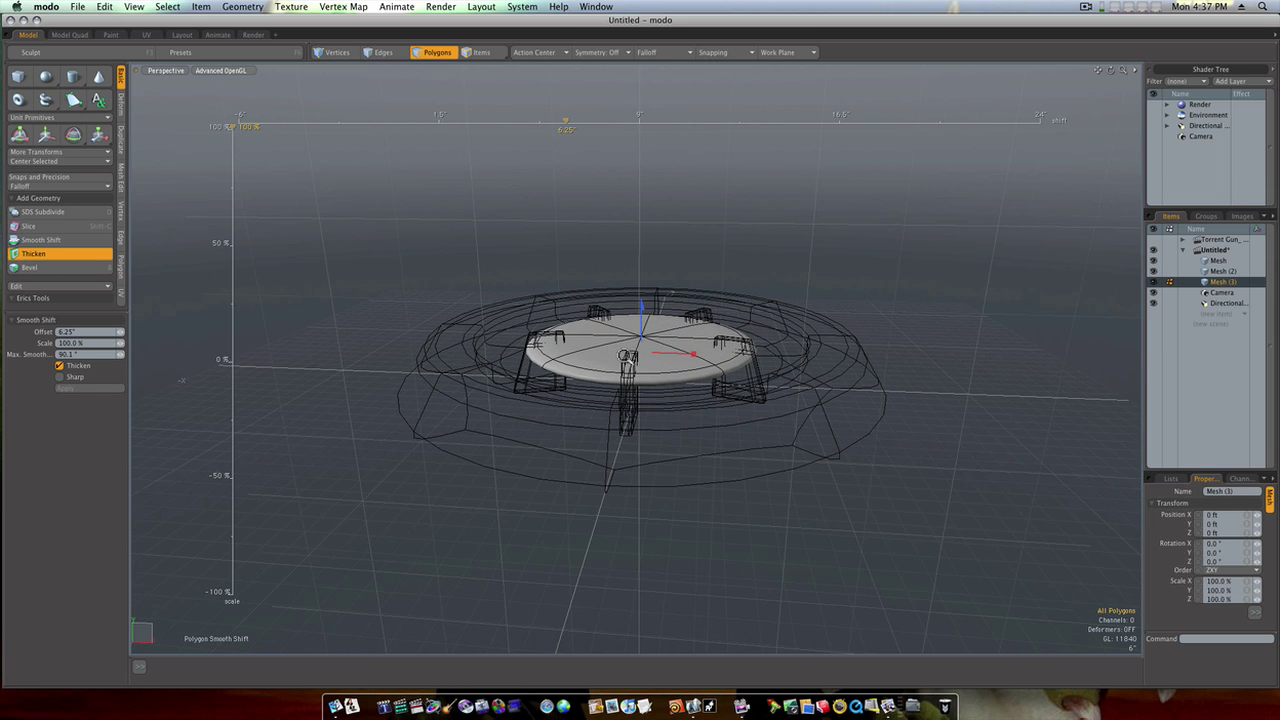
pyautogui.keyDown('ctrl'); pyautogui.keyDown('alt'); pyautogui.moveTo(627, 356); pyautogui.dragTo(672, 371); pyautogui.keyUp('alt'); pyautogui.keyUp('ctrl')
pyautogui.press('q')
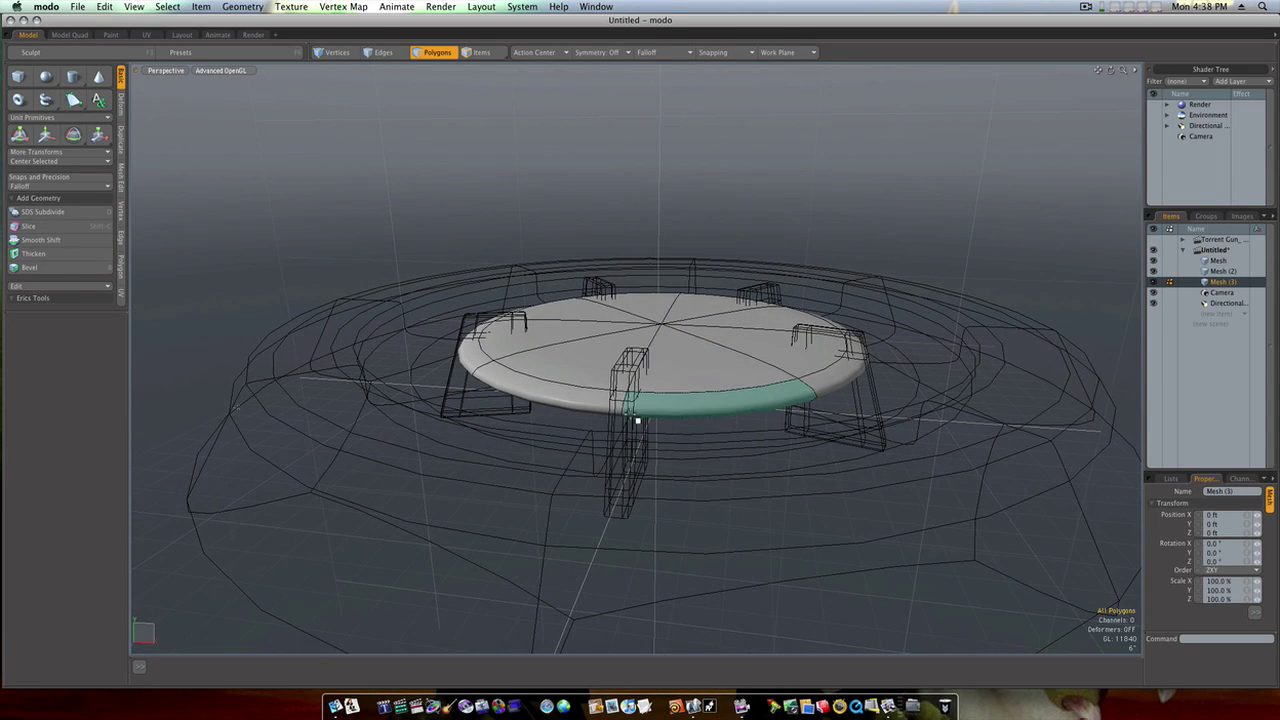
# Select the loop of rim polygons around the disc and loop-slice it symmetrically with a count of 2 at about 2.5%.
pyautogui.click(578, 396)
pyautogui.keyDown('shift'); pyautogui.click(652, 404); pyautogui.keyUp('shift')
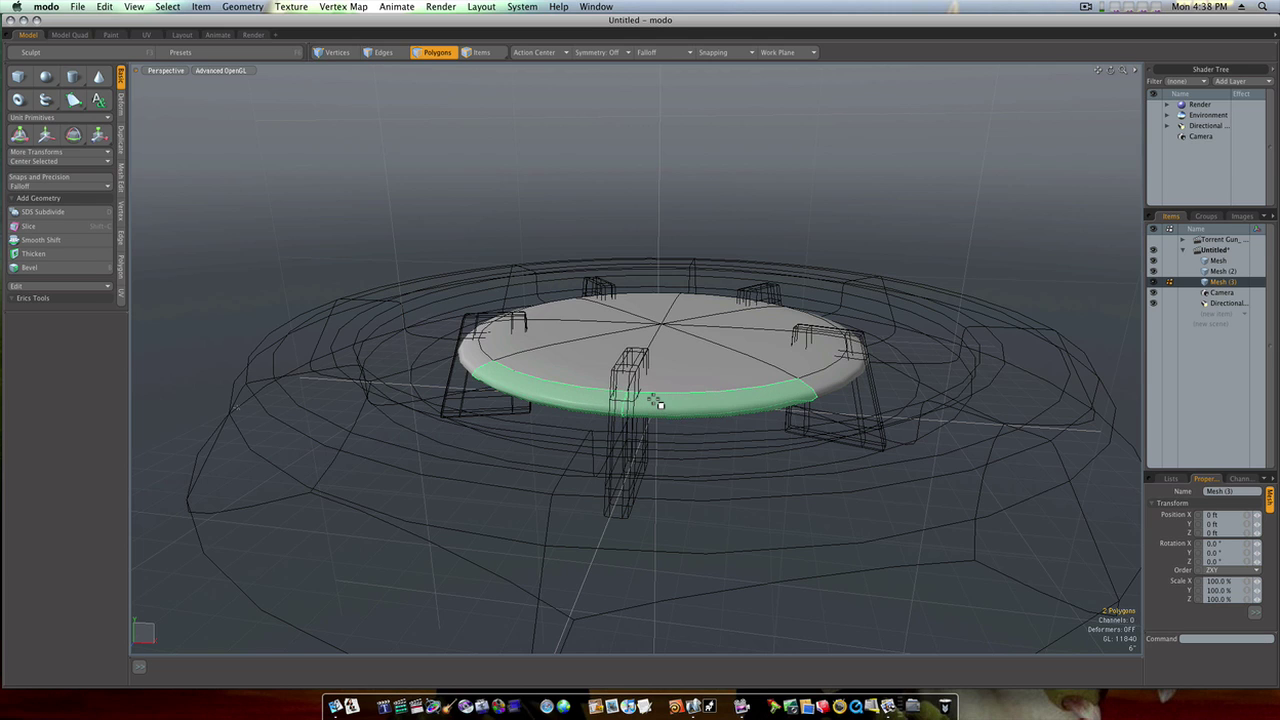
pyautogui.press('l')
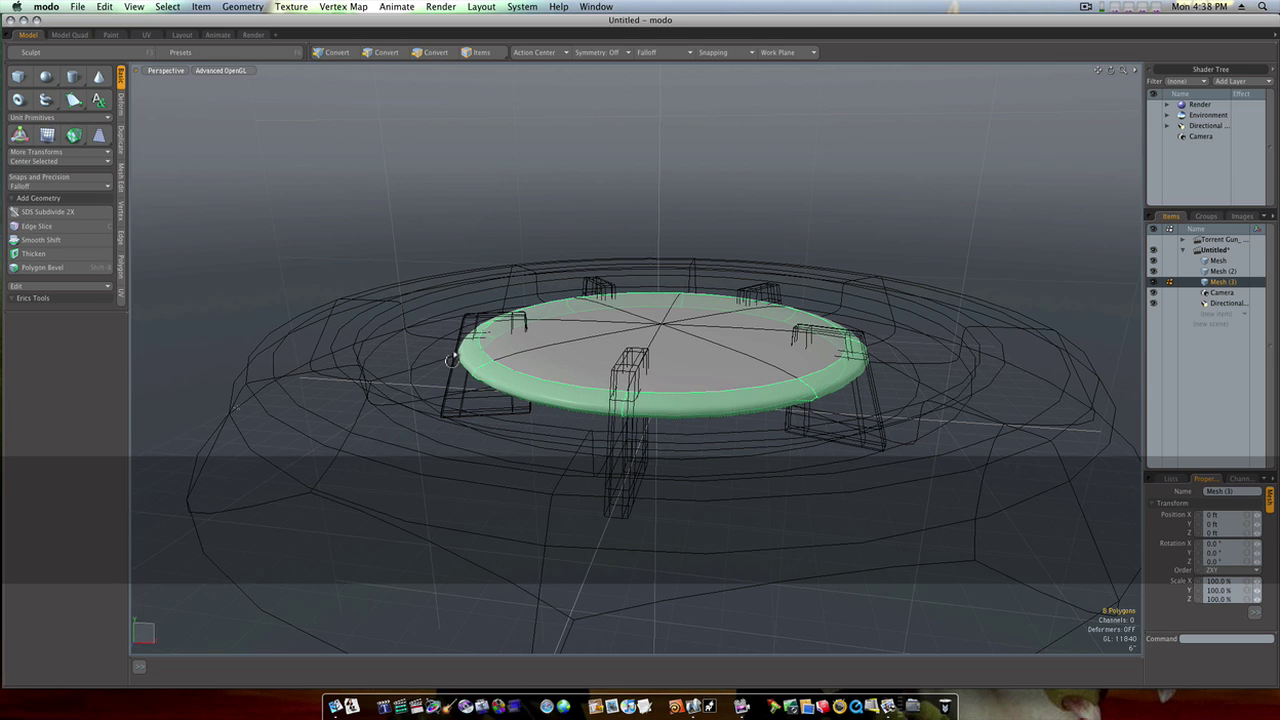
pyautogui.hotkey('alt', 'c')
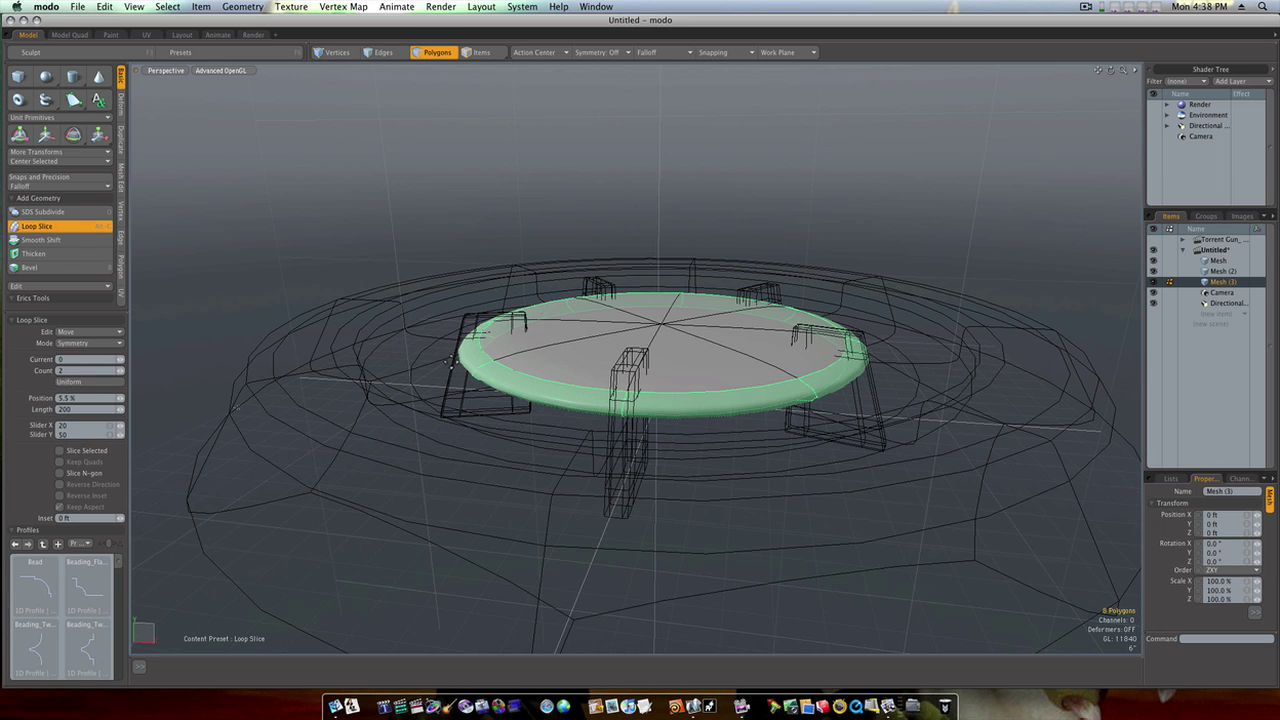
pyautogui.click(462, 384)
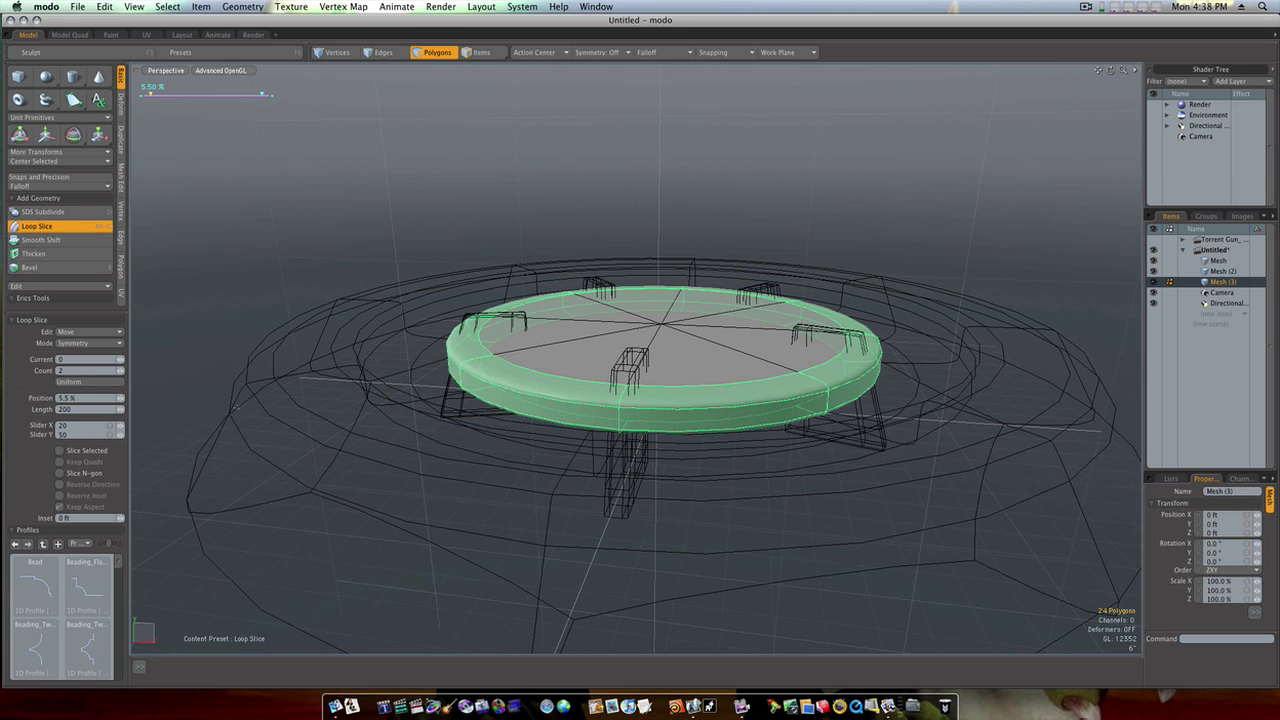
pyautogui.moveTo(462, 384); pyautogui.dragTo(457, 384)
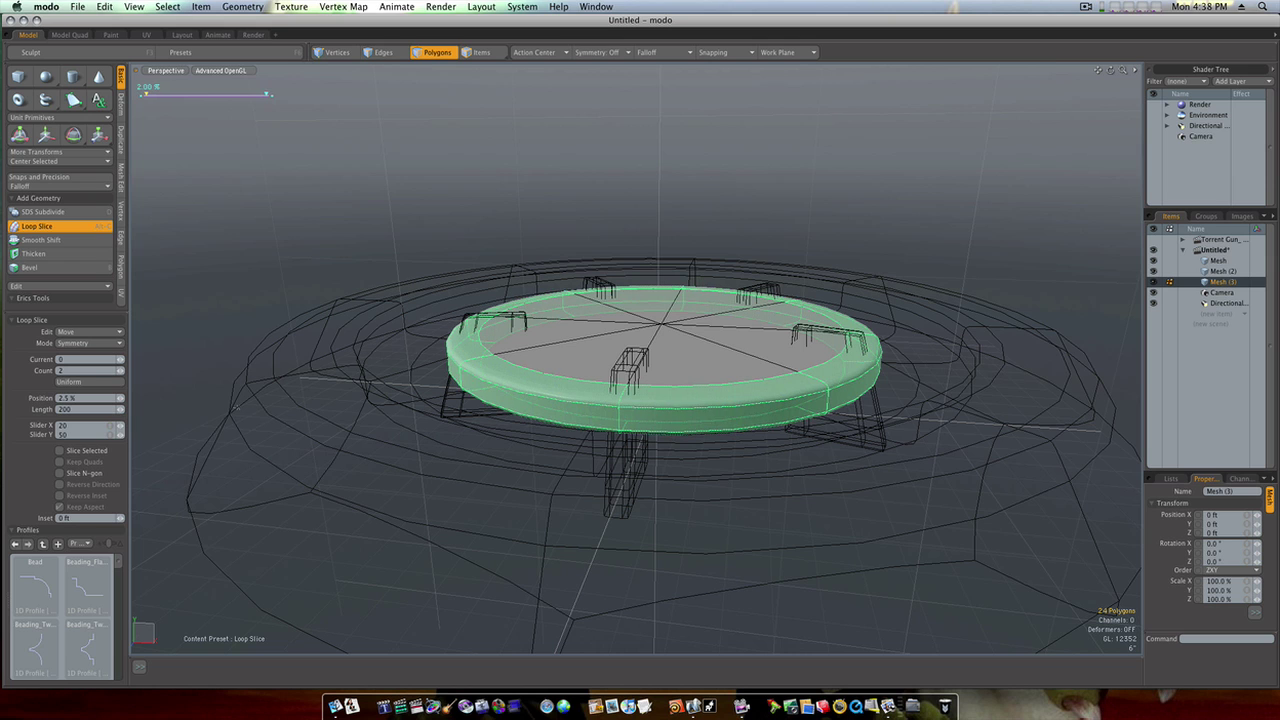
pyautogui.press('q')
pyautogui.click(433, 327)
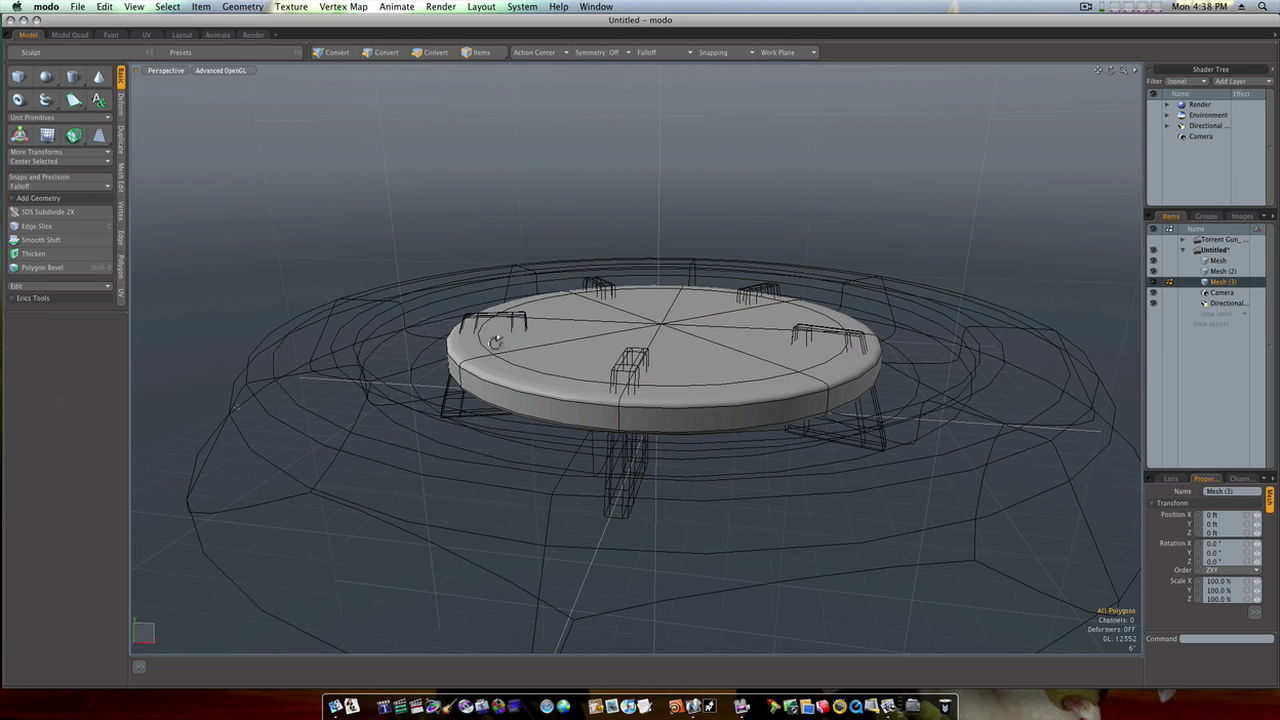
# Select the whole disc and raise it 3.875" along Y.
pyautogui.moveTo(494, 340)
pyautogui.keyDown('alt'); pyautogui.mouseDown()
pyautogui.moveTo(474, 347)
pyautogui.moveTo(505, 347)
pyautogui.mouseUp(); pyautogui.keyUp('alt')
pyautogui.doubleClick(556, 369)
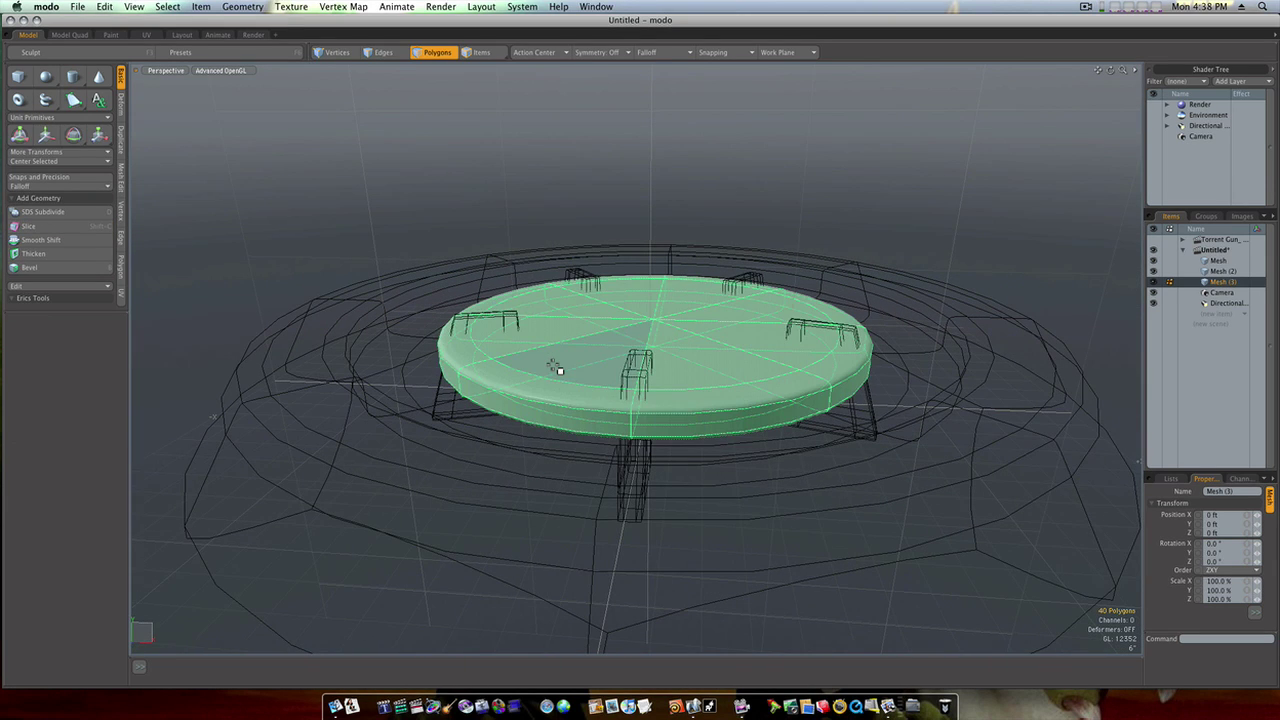
pyautogui.press('w')
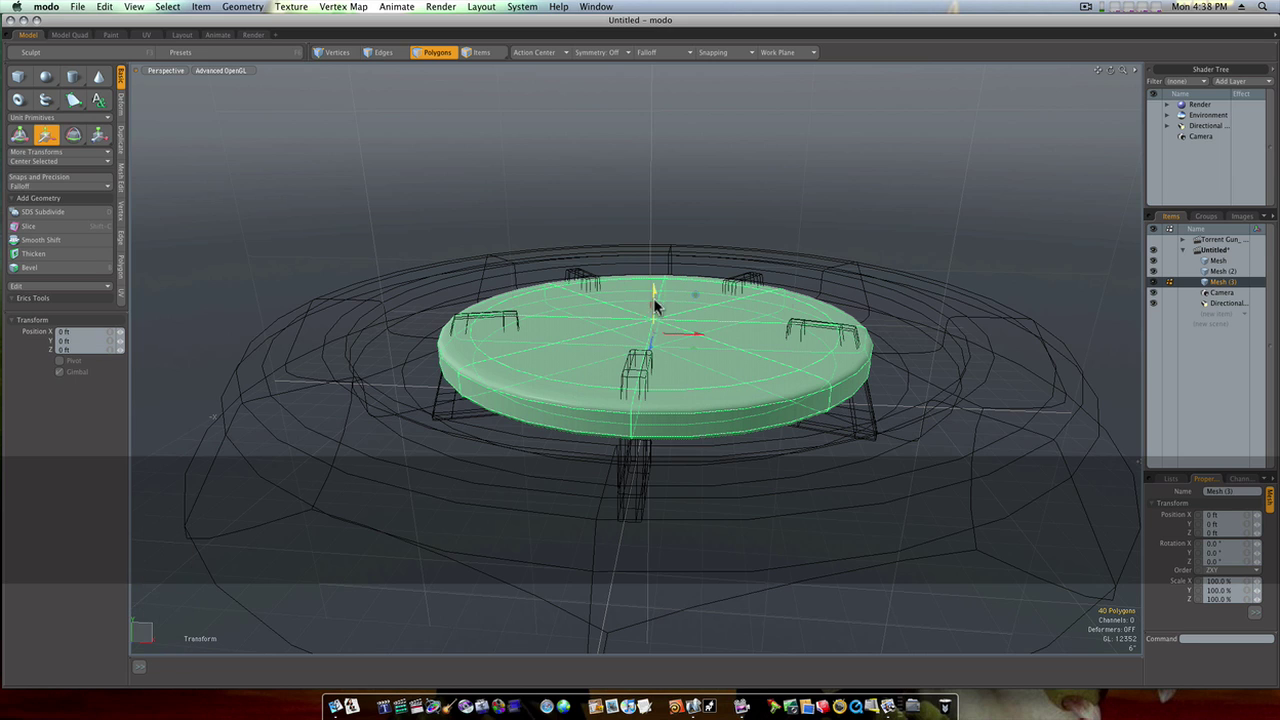
pyautogui.moveTo(655, 294); pyautogui.dragTo(655, 277)
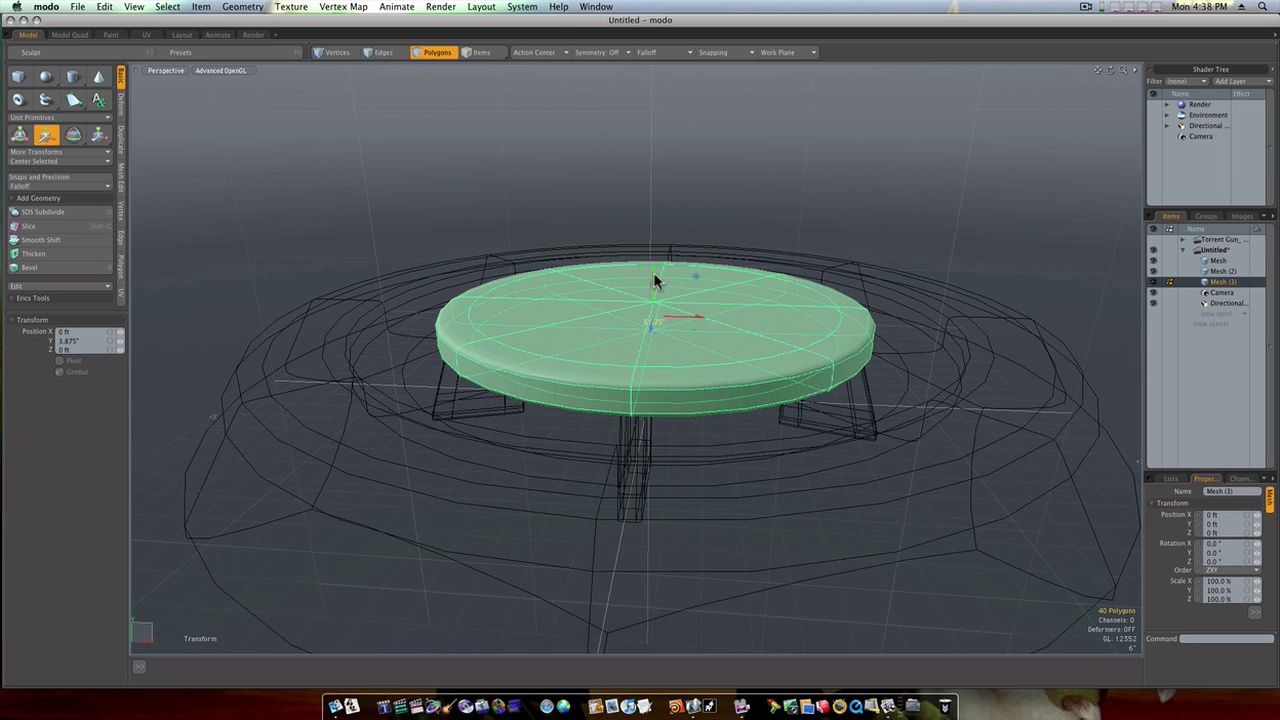
pyautogui.press('q')
pyautogui.click(719, 171)
# Activate all three meshes, select the whole disc and raise it further so it rests on top of the slabs.
pyautogui.keyDown('ctrl'); pyautogui.keyDown('alt'); pyautogui.moveTo(730, 302); pyautogui.dragTo(693, 312); pyautogui.keyUp('alt'); pyautogui.keyUp('ctrl')
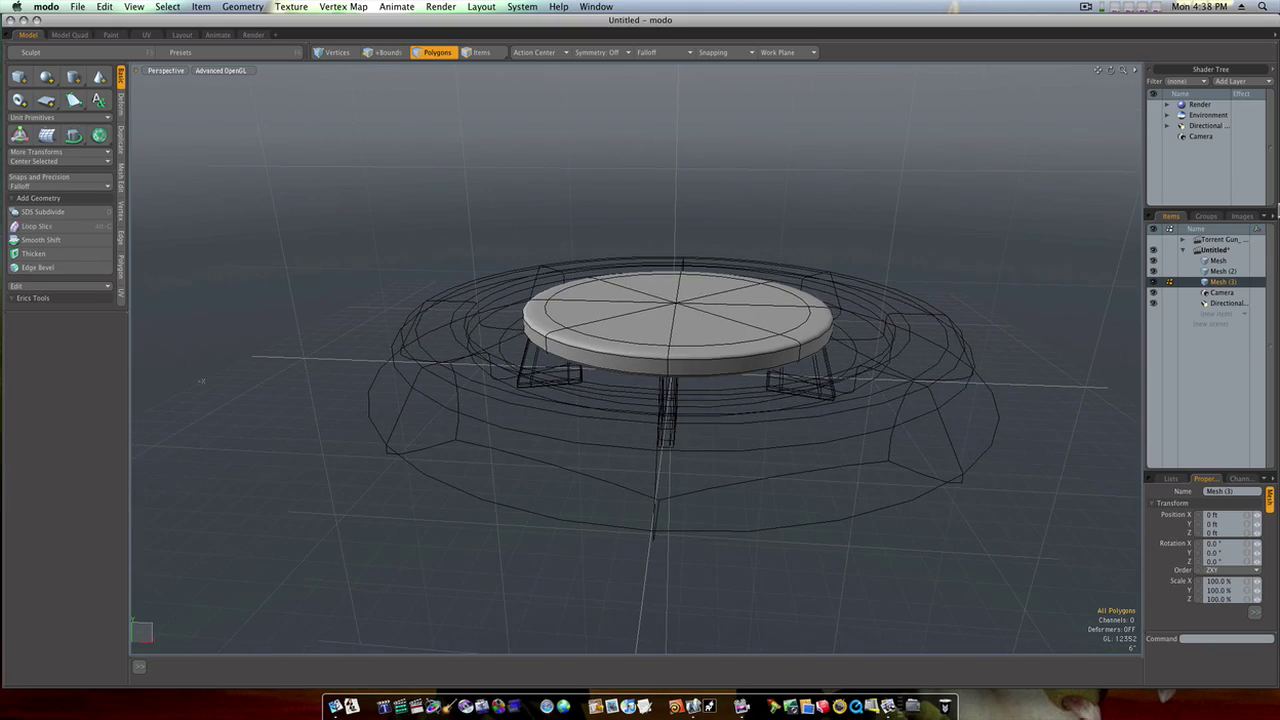
pyautogui.keyDown('shift'); pyautogui.click(1230, 262); pyautogui.keyUp('shift')
pyautogui.moveTo(943, 303)
pyautogui.keyDown('alt'); pyautogui.mouseDown()
pyautogui.moveTo(878, 340)
pyautogui.moveTo(786, 326)
pyautogui.moveTo(863, 326)
pyautogui.moveTo(809, 311)
pyautogui.mouseUp(); pyautogui.keyUp('alt')
pyautogui.scroll(-2, 855, 326)
pyautogui.doubleClick(767, 324)
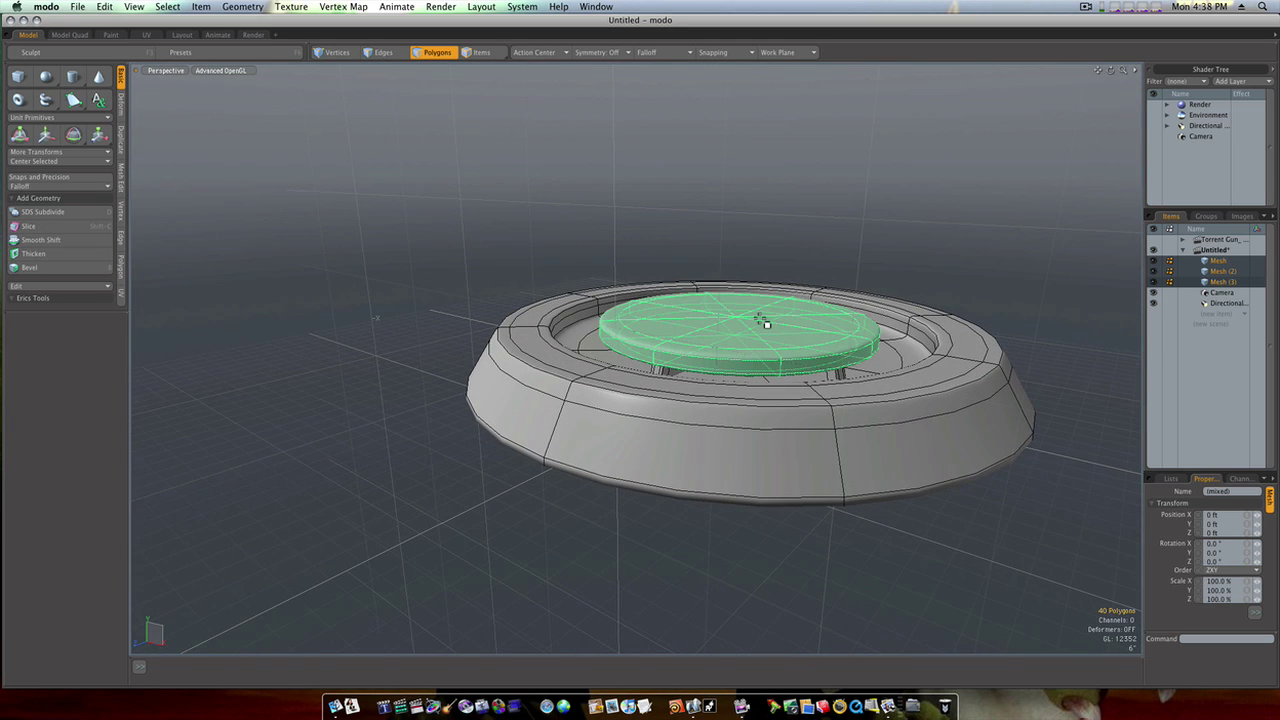
pyautogui.press('w')
pyautogui.moveTo(741, 304); pyautogui.dragTo(738, 291)
pyautogui.press('space')
pyautogui.click(871, 272)
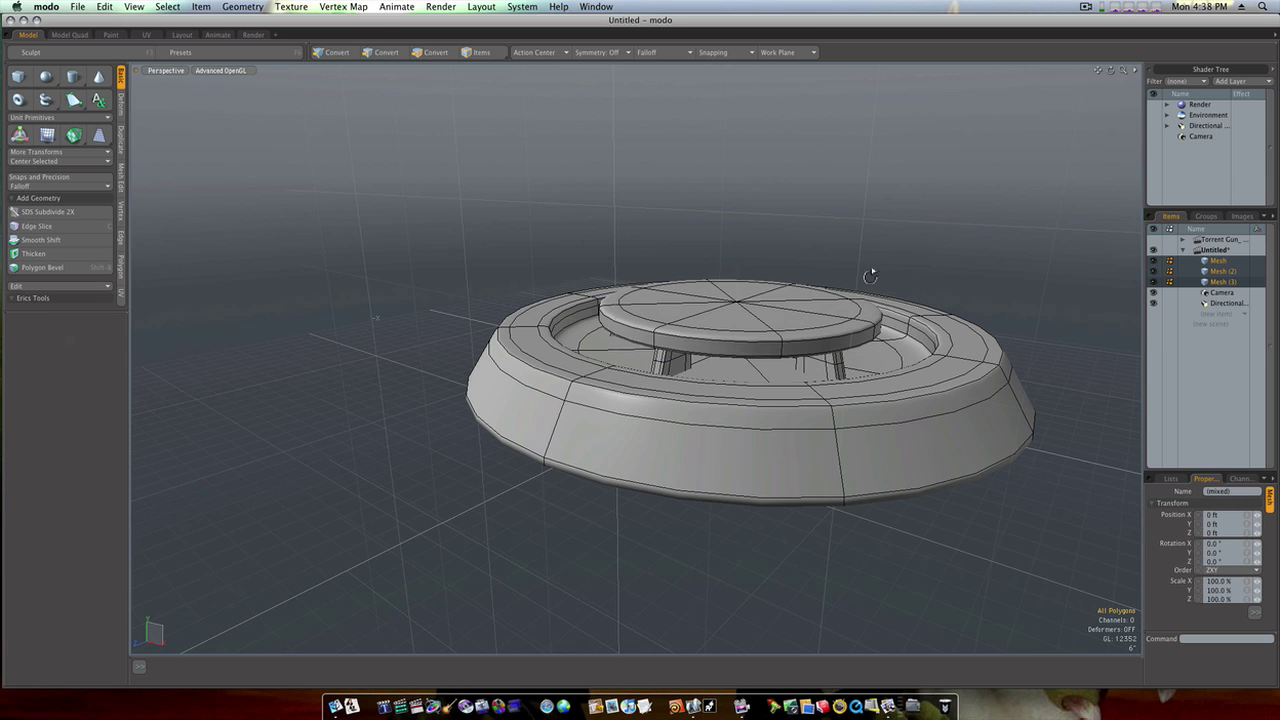
# Select all five slabs in Mesh (2), raise them 2.75" along Y towards the disc, and reactivate all three meshes.
pyautogui.keyDown('alt'); pyautogui.moveTo(870, 275); pyautogui.dragTo(867, 258); pyautogui.keyUp('alt')
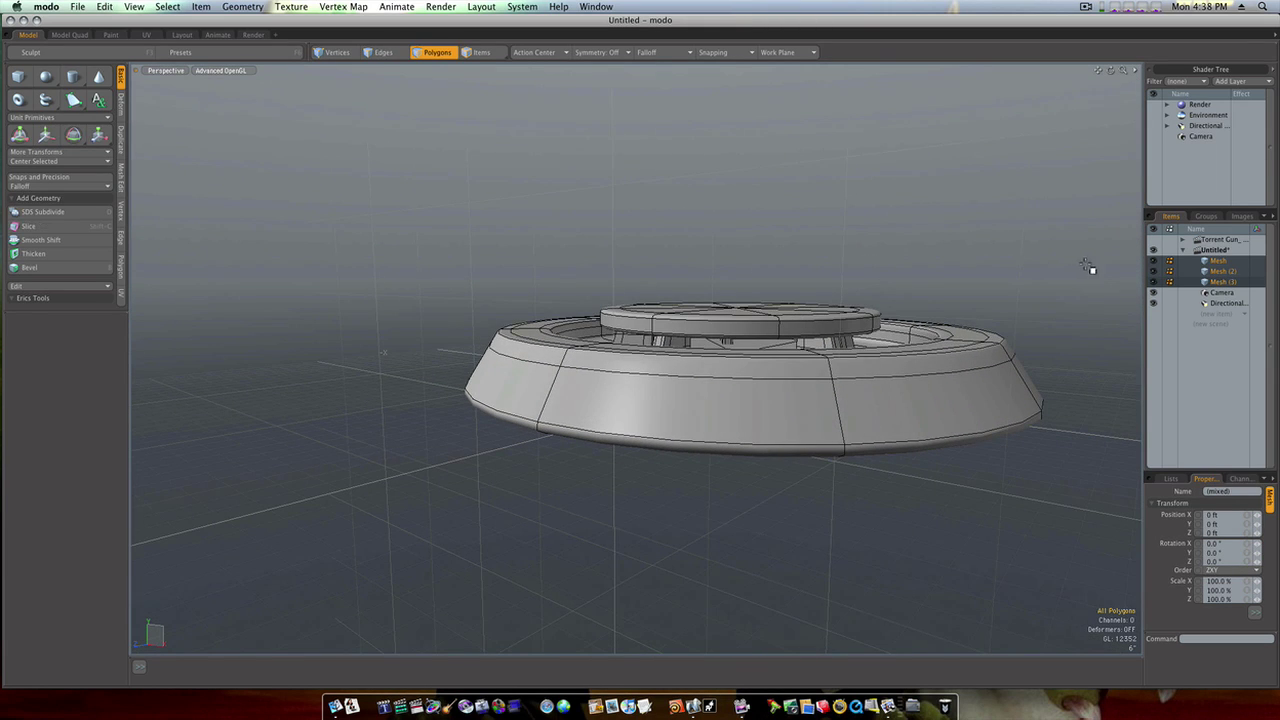
pyautogui.click(1232, 273)
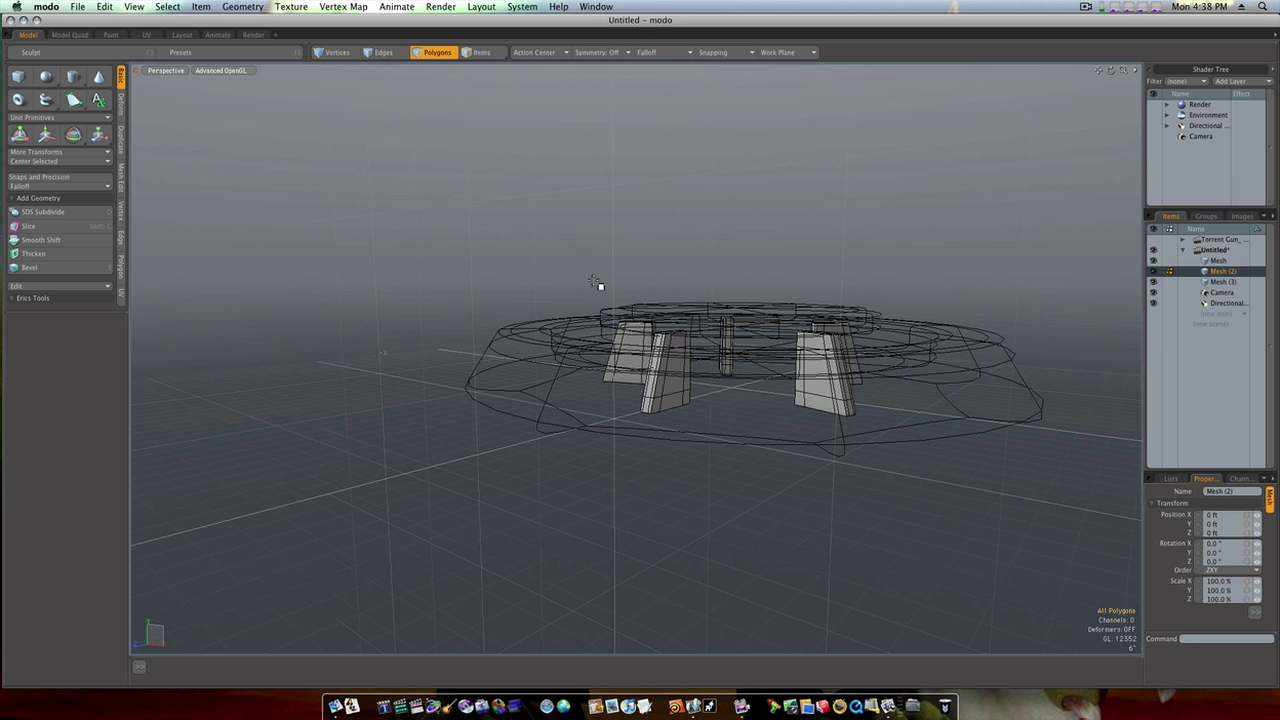
pyautogui.moveTo(594, 282); pyautogui.dragTo(919, 441)
pyautogui.press('w')
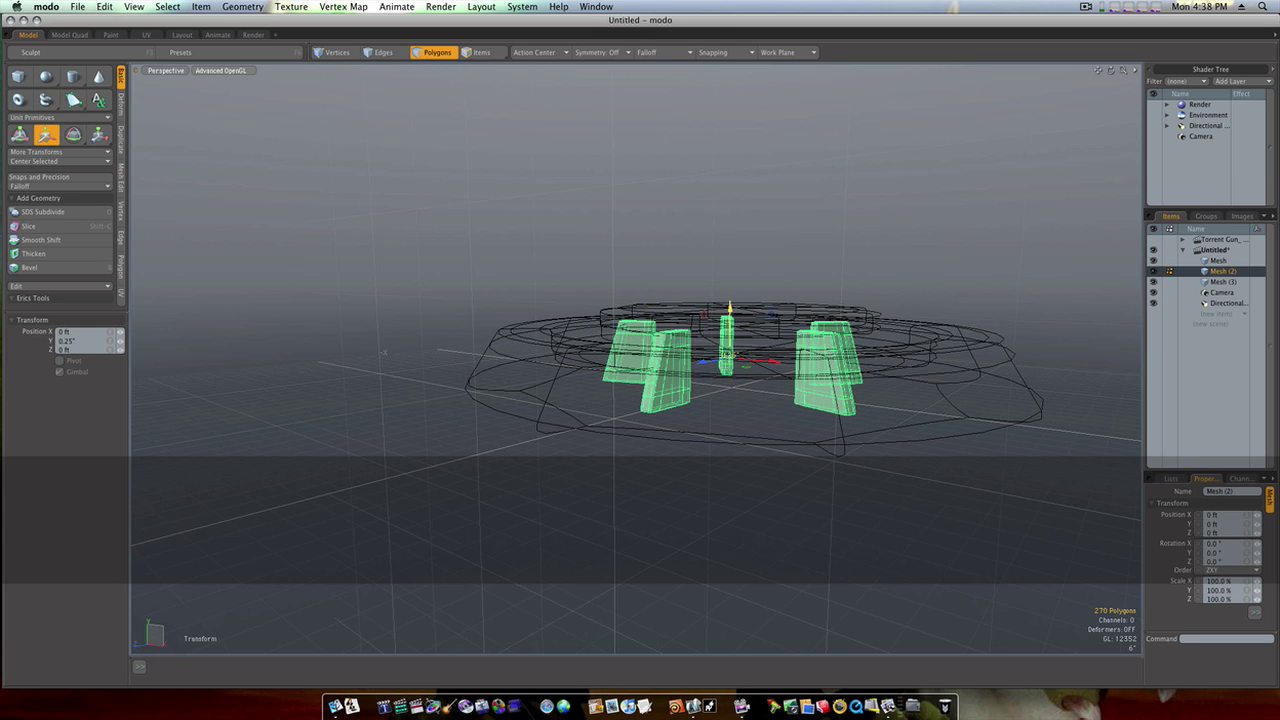
pyautogui.moveTo(730, 315); pyautogui.dragTo(729, 300)
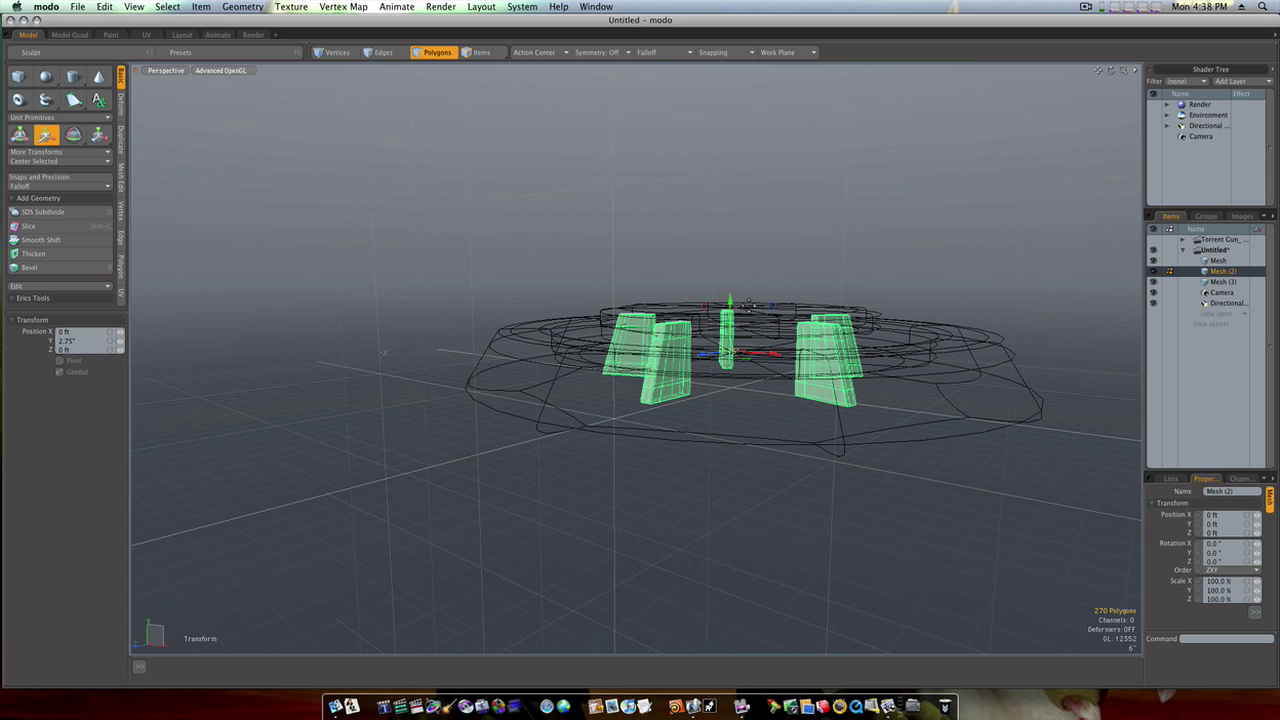
pyautogui.press('q')
pyautogui.keyDown('shift'); pyautogui.click(1247, 282); pyautogui.keyUp('shift')
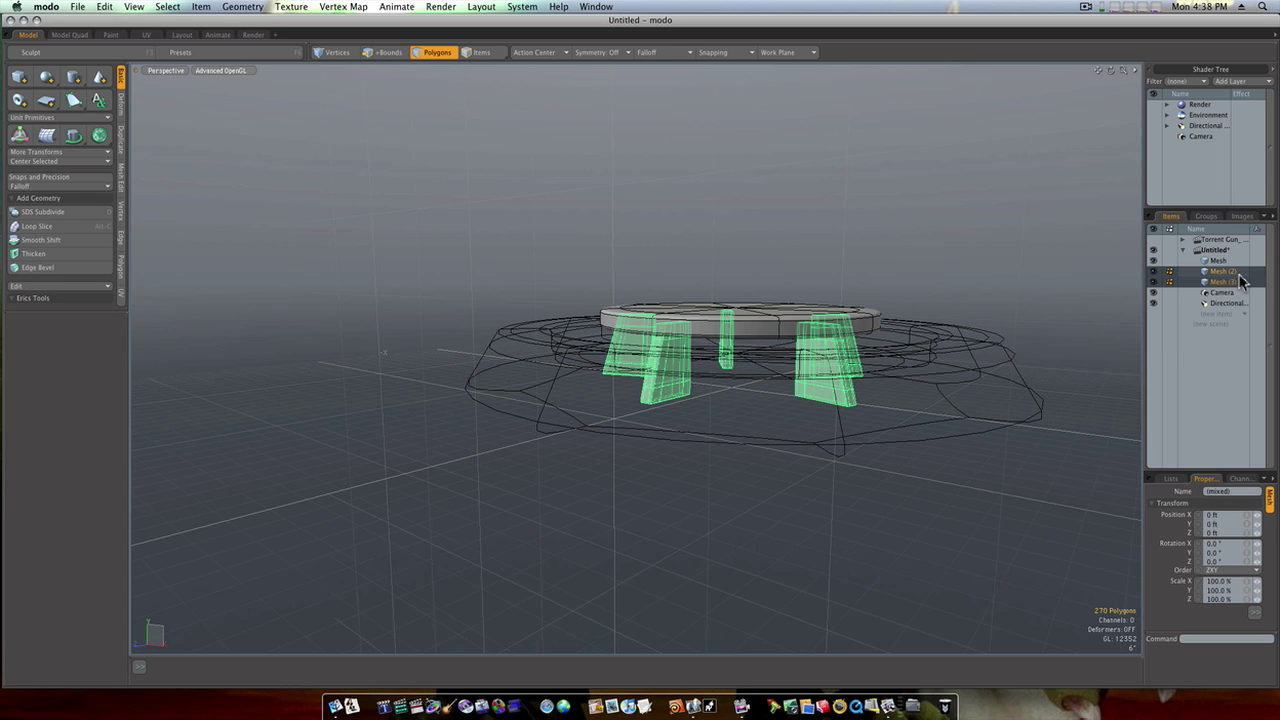
pyautogui.click(1218, 260)
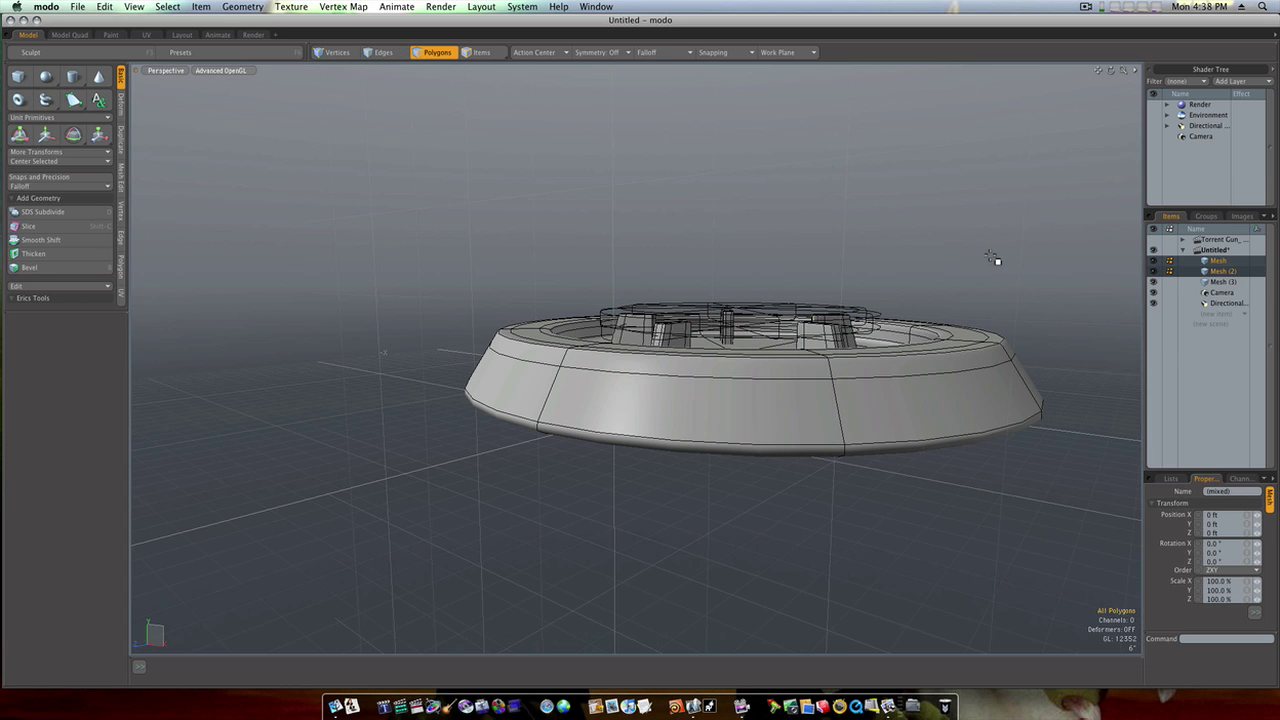
pyautogui.keyDown('alt'); pyautogui.moveTo(990, 256); pyautogui.dragTo(1025, 290); pyautogui.keyUp('alt')
pyautogui.keyDown('shift'); pyautogui.click(1204, 283); pyautogui.keyUp('shift')
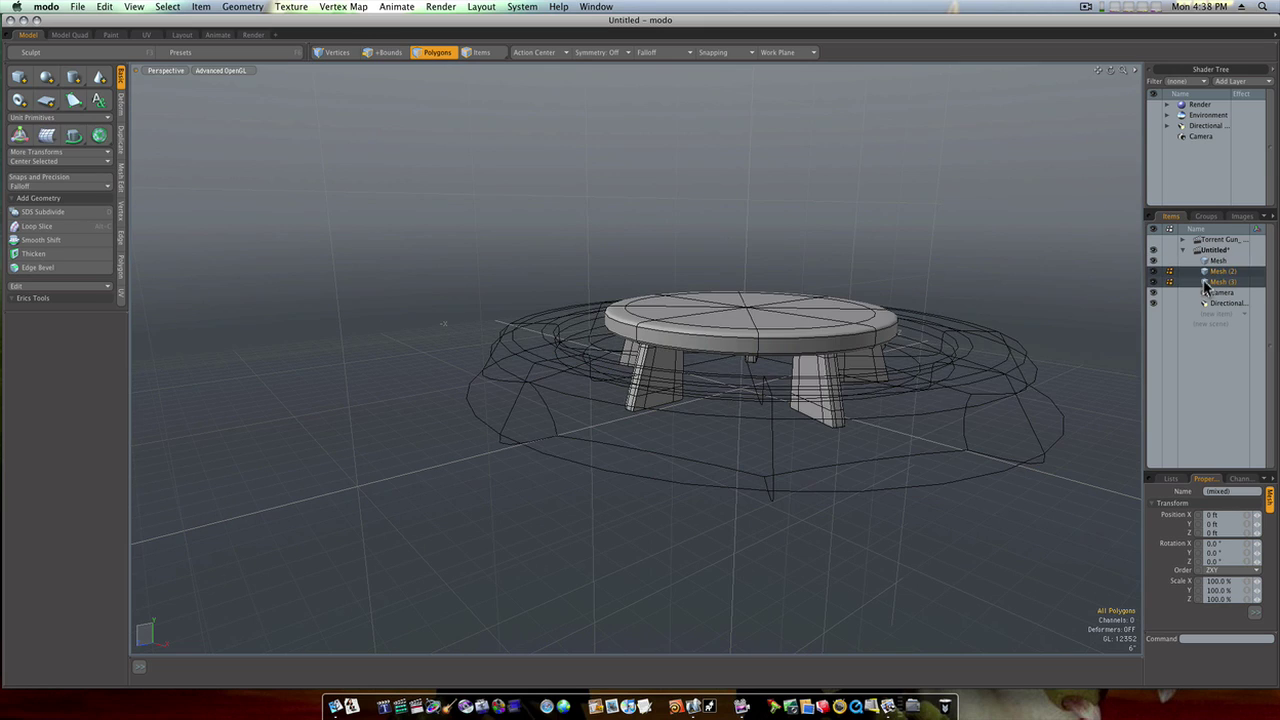
pyautogui.keyDown('shift'); pyautogui.click(1218, 260); pyautogui.keyUp('shift')
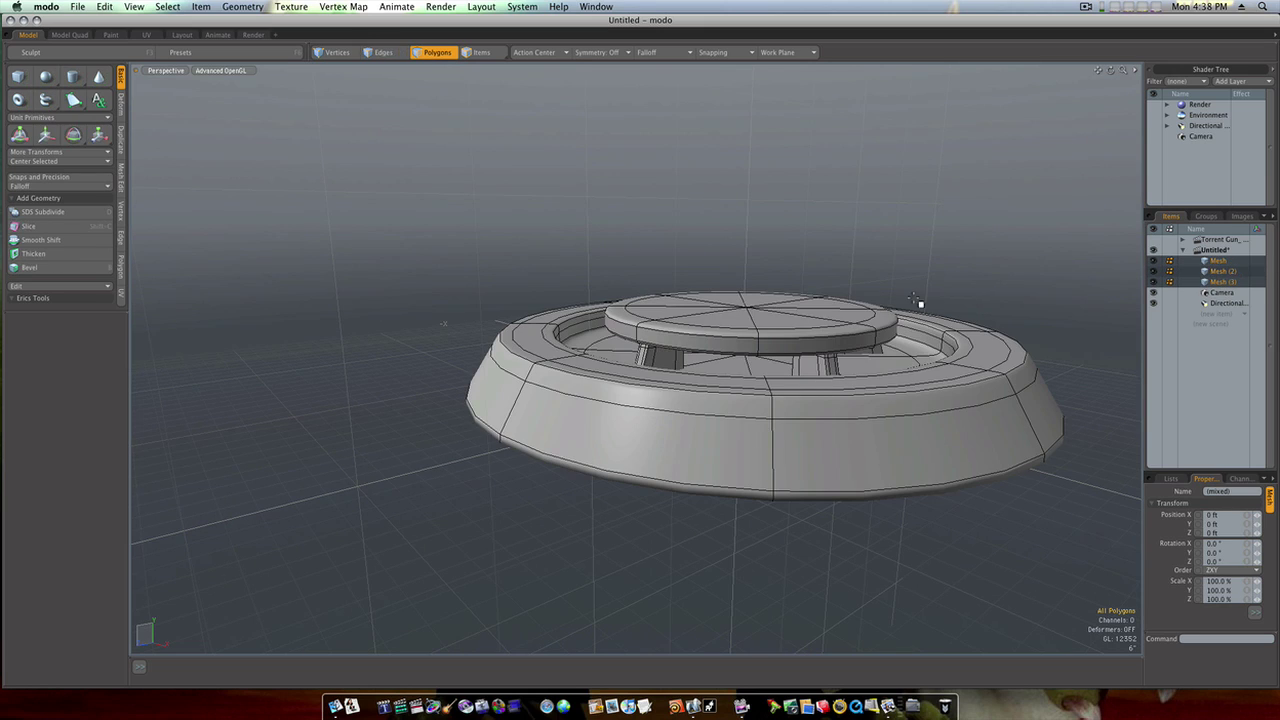
pyautogui.keyDown('alt'); pyautogui.moveTo(918, 302); pyautogui.dragTo(869, 314); pyautogui.keyUp('alt')
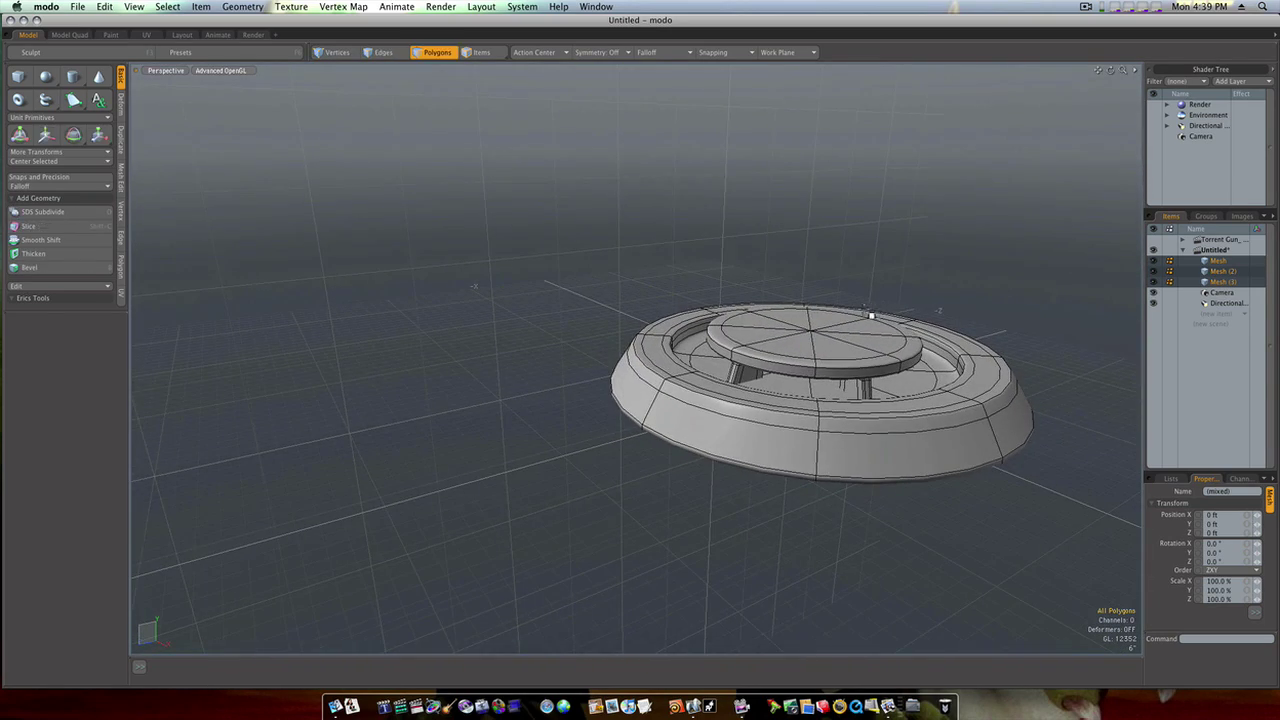
# Activate the slab and disc meshes, raise both together 4.75" along Y, and reactivate the base mesh alongside them.
pyautogui.click(1220, 271)
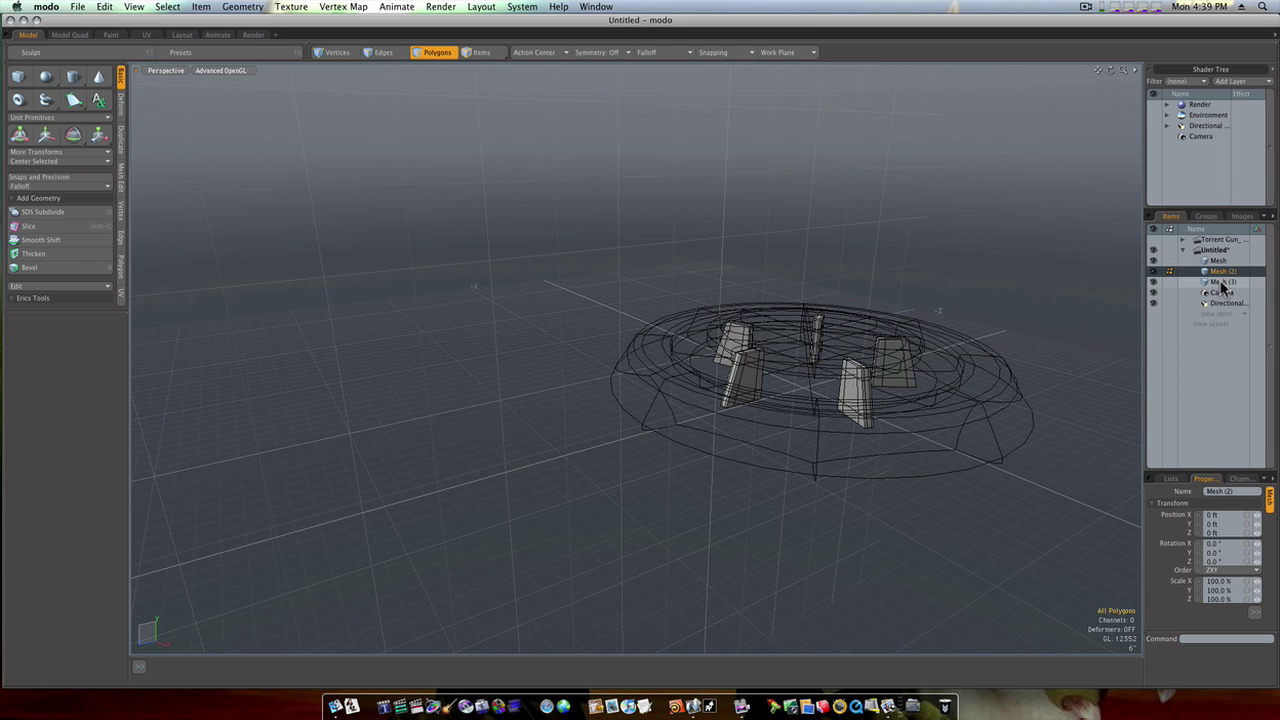
pyautogui.keyDown('shift'); pyautogui.click(1220, 283); pyautogui.keyUp('shift')
pyautogui.keyDown('alt'); pyautogui.moveTo(737, 334); pyautogui.dragTo(640, 285); pyautogui.keyUp('alt')
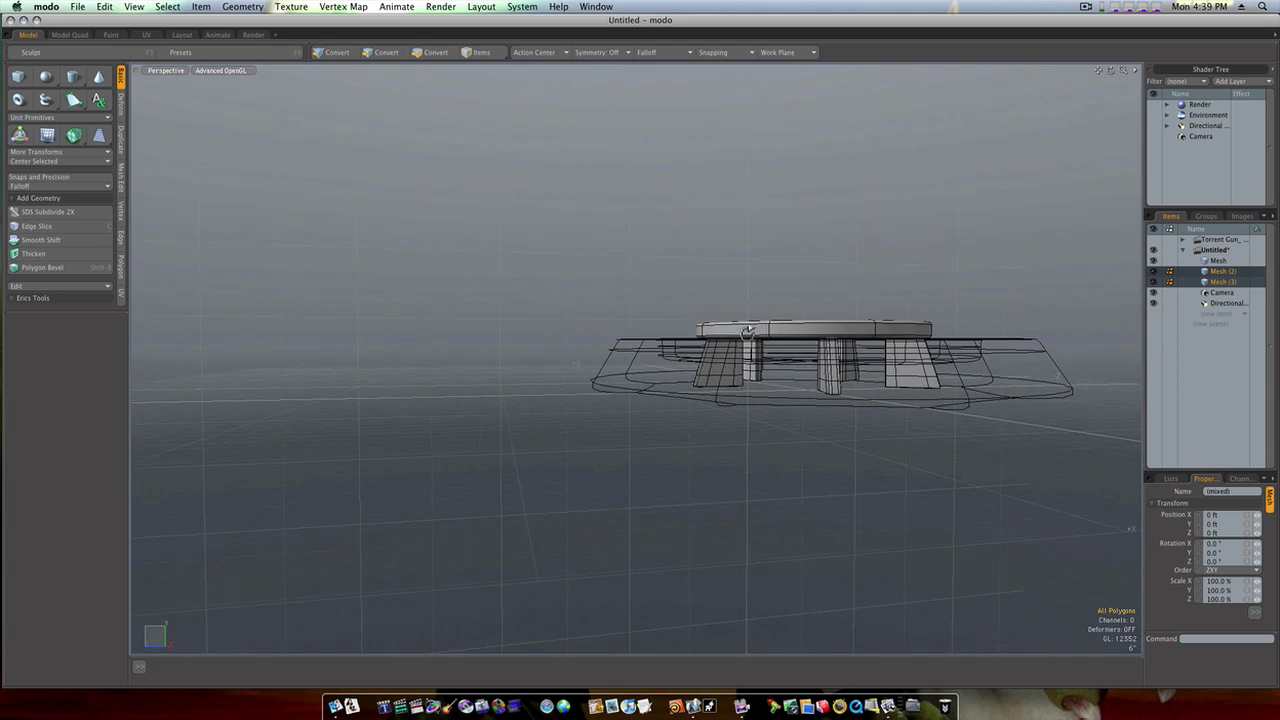
pyautogui.moveTo(626, 278)
pyautogui.mouseDown(button='right')
pyautogui.moveTo(829, 429)
pyautogui.moveTo(1003, 506)
pyautogui.mouseUp(button='right')
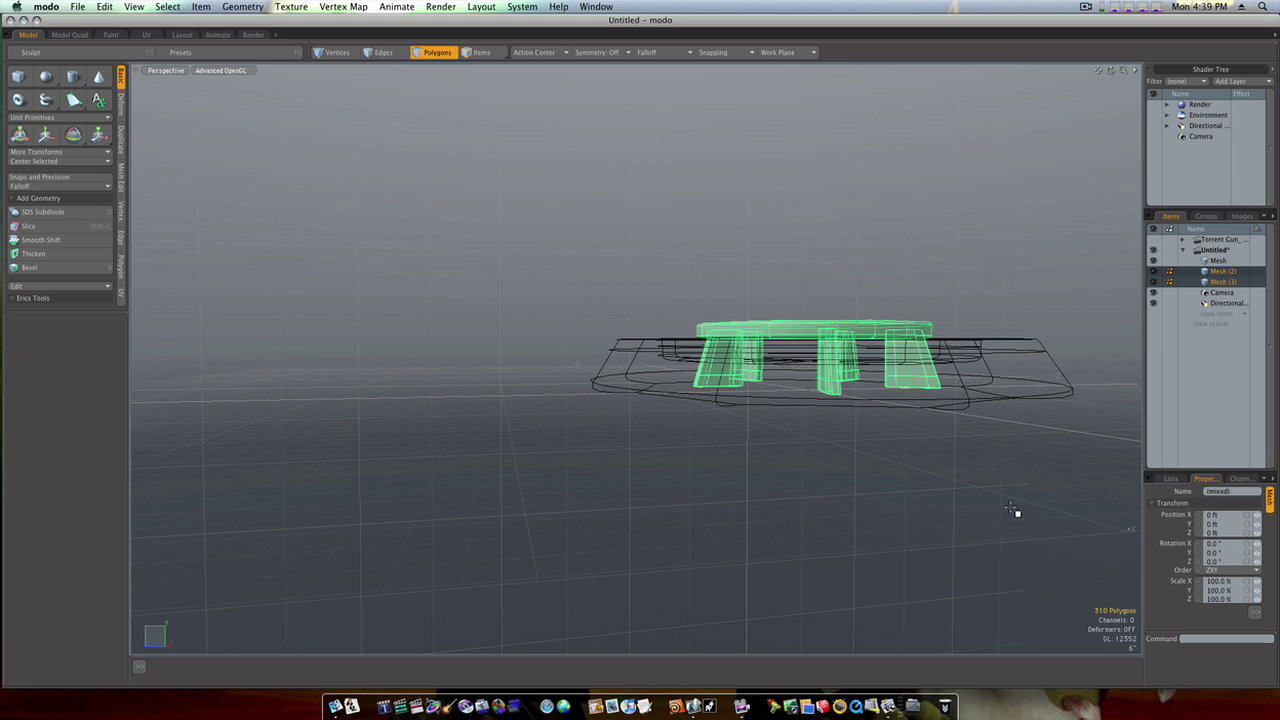
pyautogui.press('w')
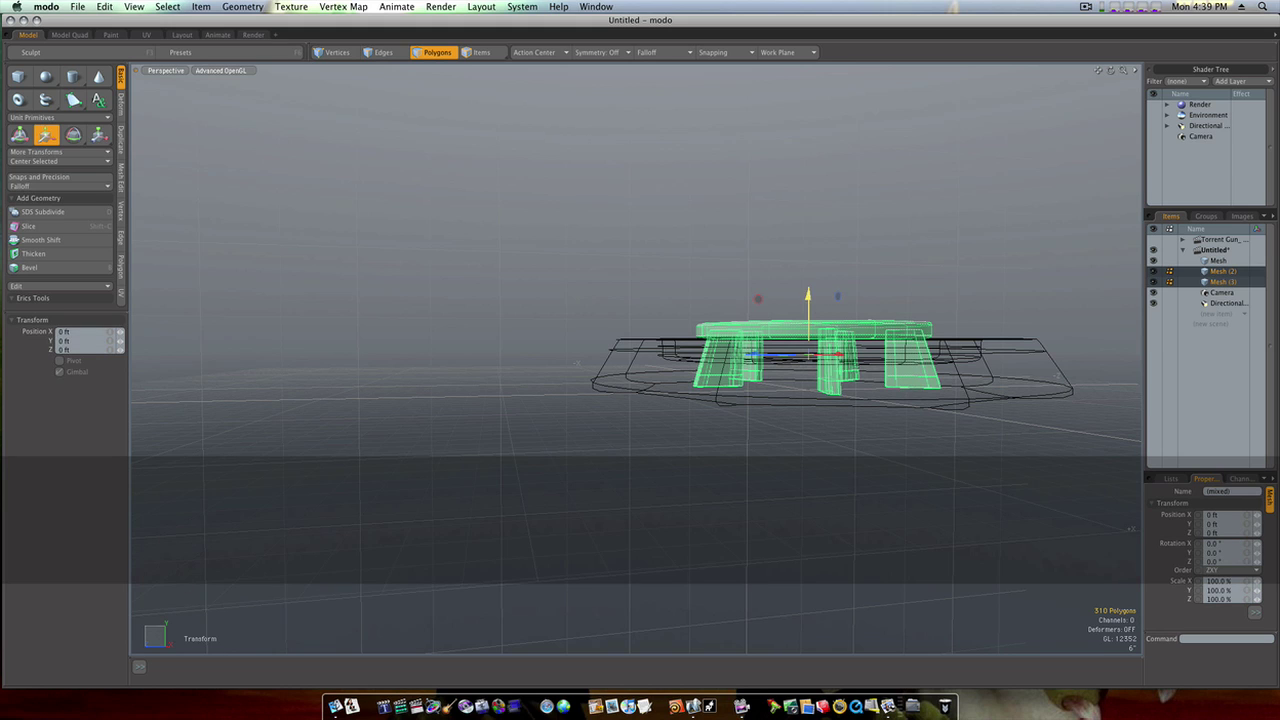
pyautogui.moveTo(808, 288); pyautogui.dragTo(808, 286)
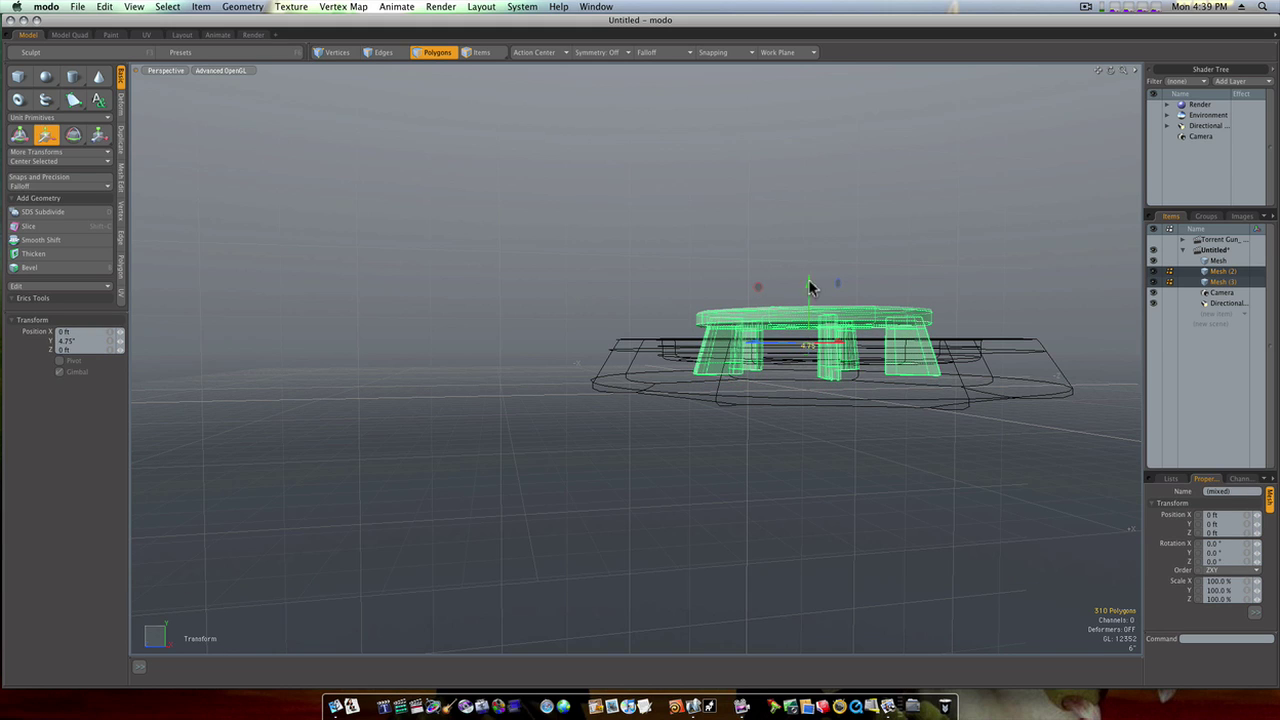
pyautogui.press('space')
pyautogui.keyDown('shift'); pyautogui.click(1205, 262); pyautogui.keyUp('shift')
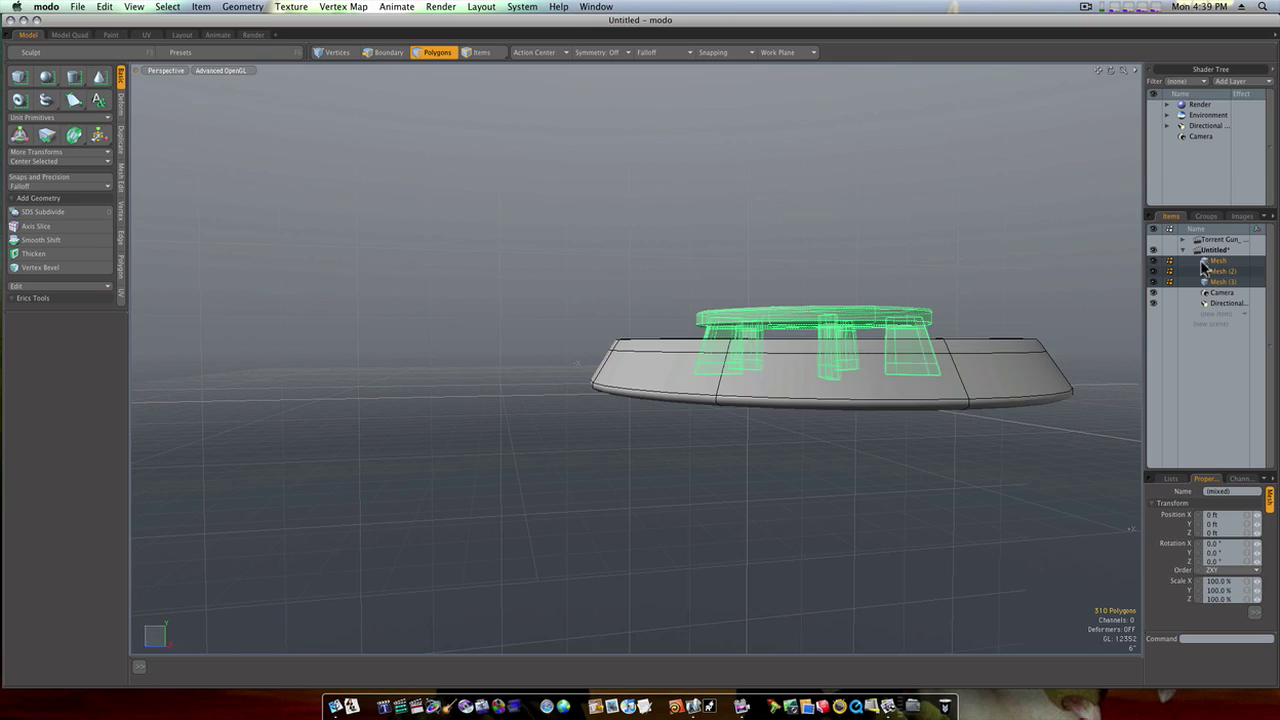
pyautogui.click(953, 261)
pyautogui.press('3')
pyautogui.keyDown('alt'); pyautogui.moveTo(816, 278); pyautogui.dragTo(734, 327); pyautogui.keyUp('alt')
pyautogui.keyDown('alt'); pyautogui.moveTo(752, 331); pyautogui.dragTo(794, 349); pyautogui.keyUp('alt')
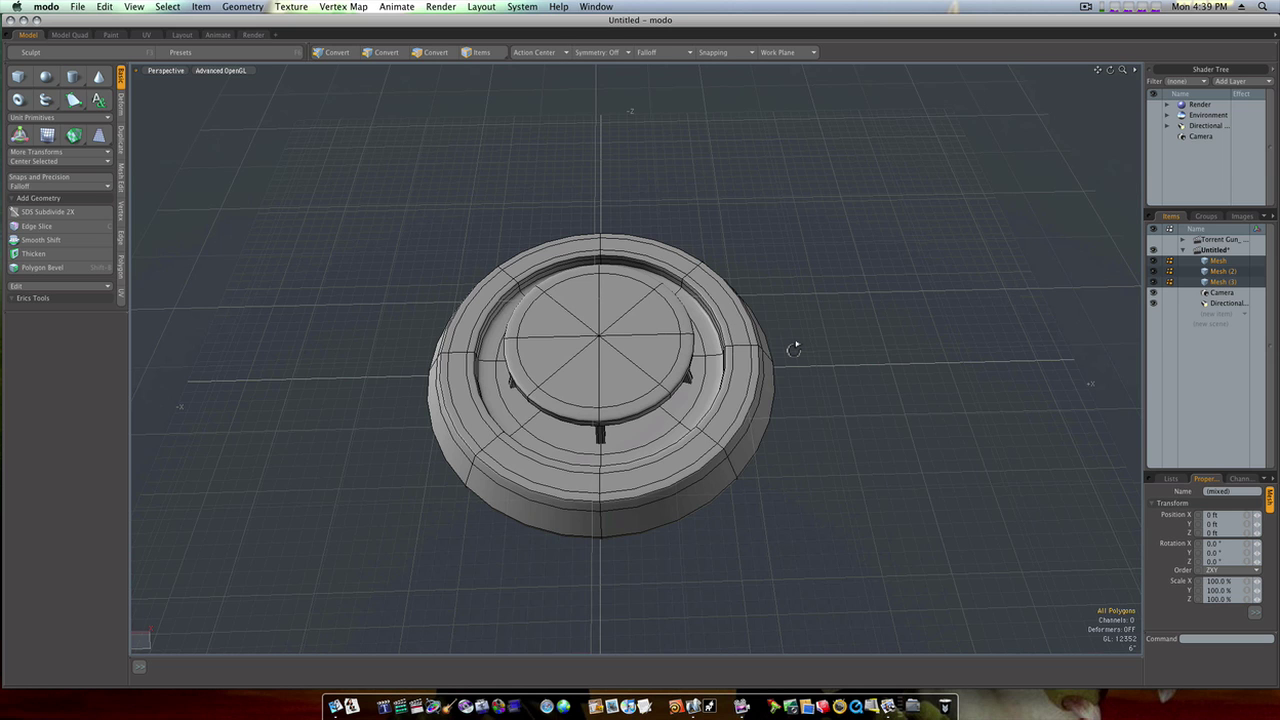
pyautogui.moveTo(794, 349)
pyautogui.keyDown('alt'); pyautogui.mouseDown()
pyautogui.moveTo(789, 317)
pyautogui.moveTo(797, 343)
pyautogui.mouseUp(); pyautogui.keyUp('alt')
pyautogui.press('3')
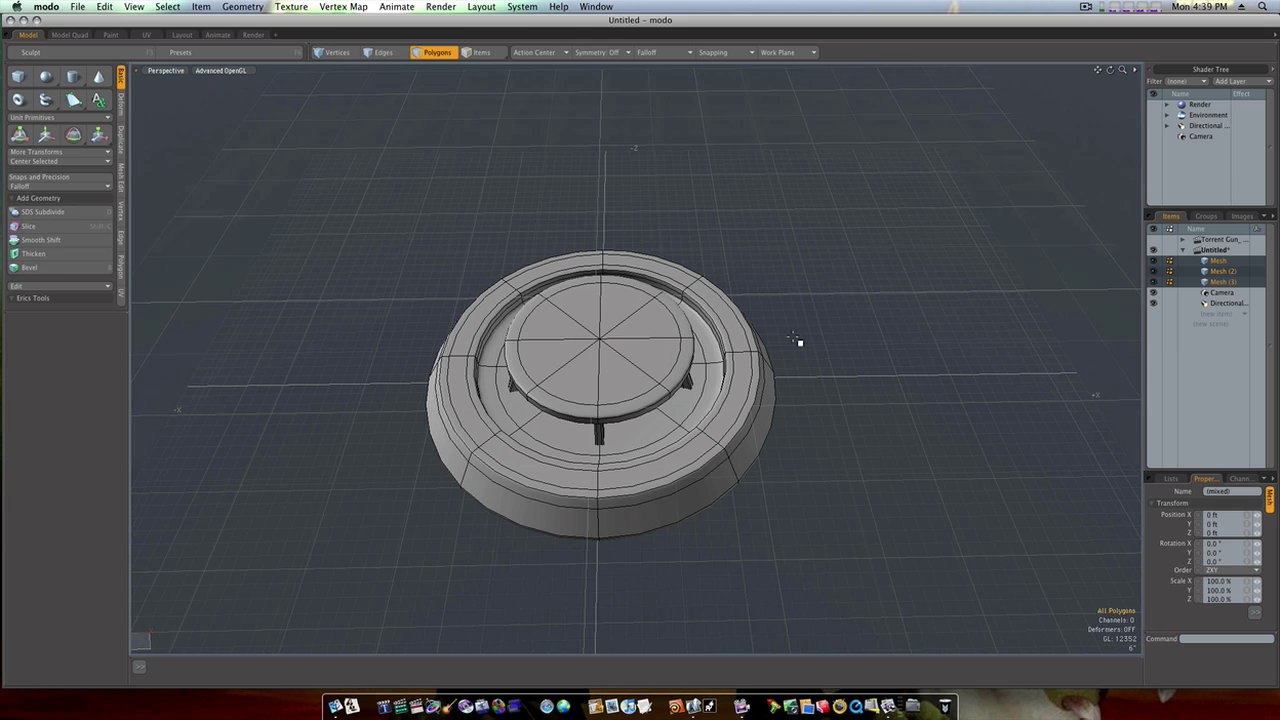
# Add a new mesh item and draw an eight-sided cylinder, about 3.25" in radius, centred above the disc in the Front view.
pyautogui.hotkey('ctrl', 'space')
pyautogui.click(812, 350)
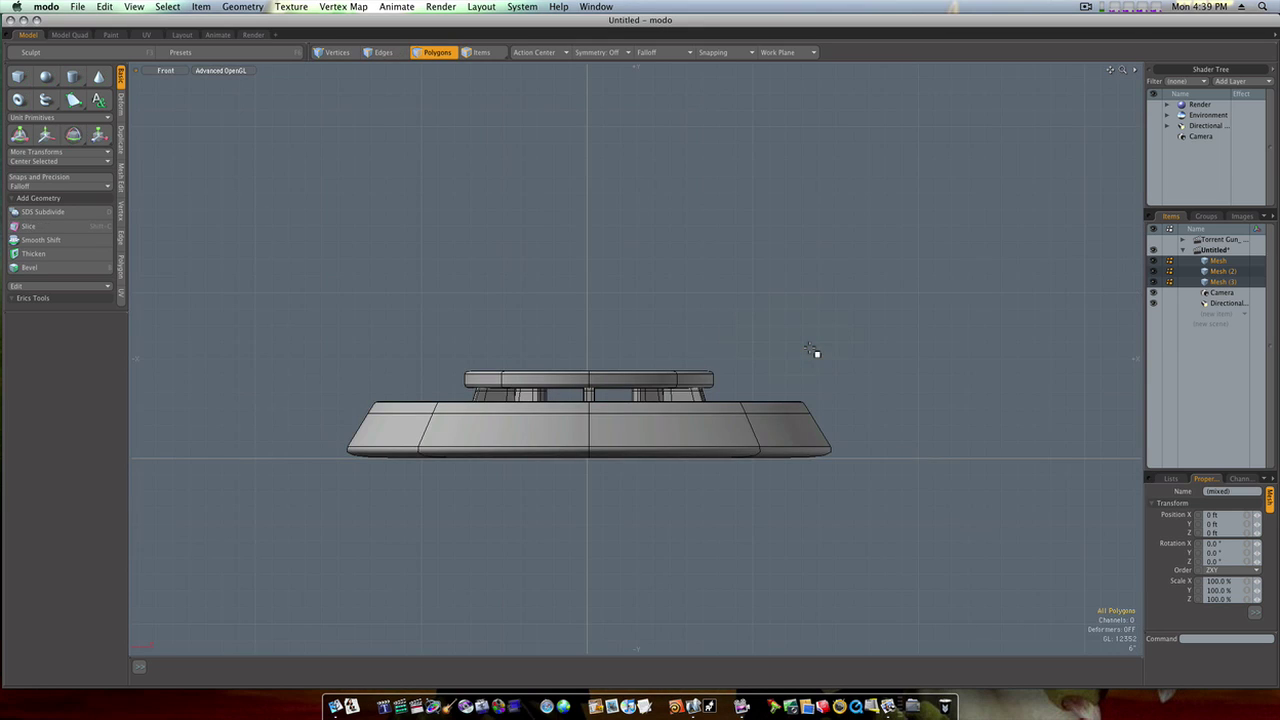
pyautogui.press('w')
pyautogui.press('q')
pyautogui.keyDown('alt'); pyautogui.keyDown('shift'); pyautogui.moveTo(785, 344); pyautogui.dragTo(810, 356); pyautogui.keyUp('shift'); pyautogui.keyUp('alt')
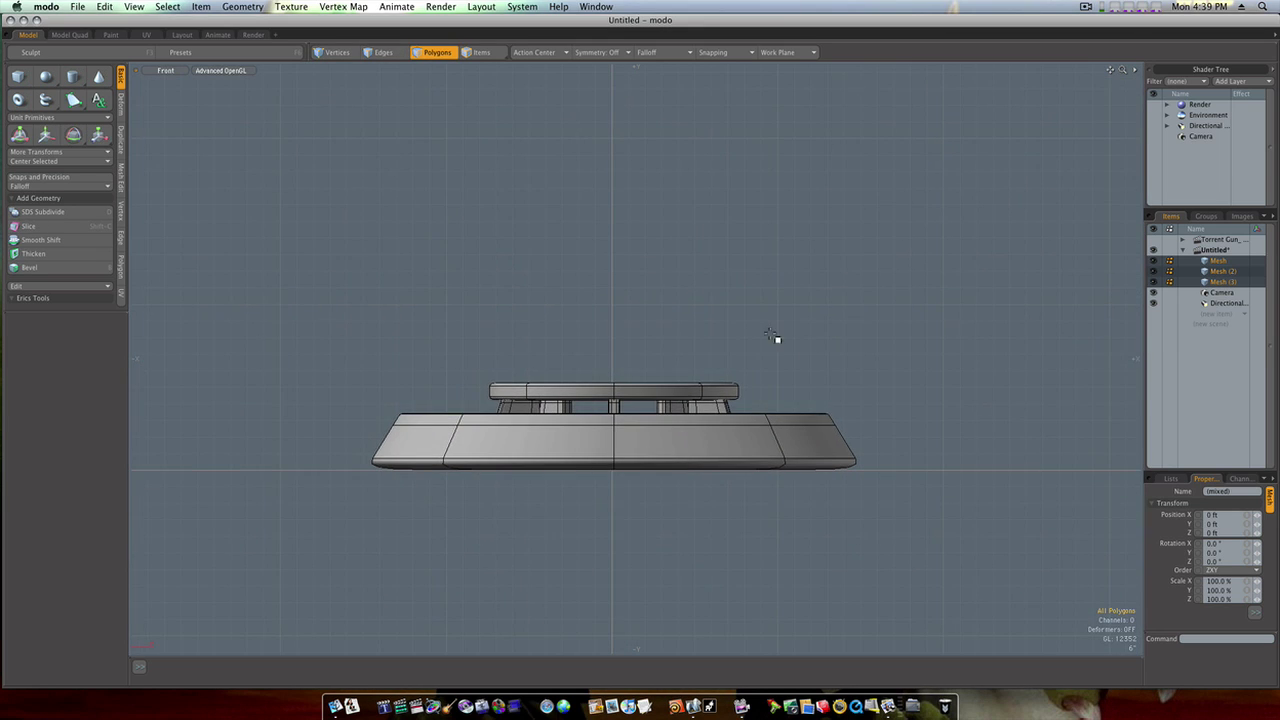
pyautogui.click(1220, 314)
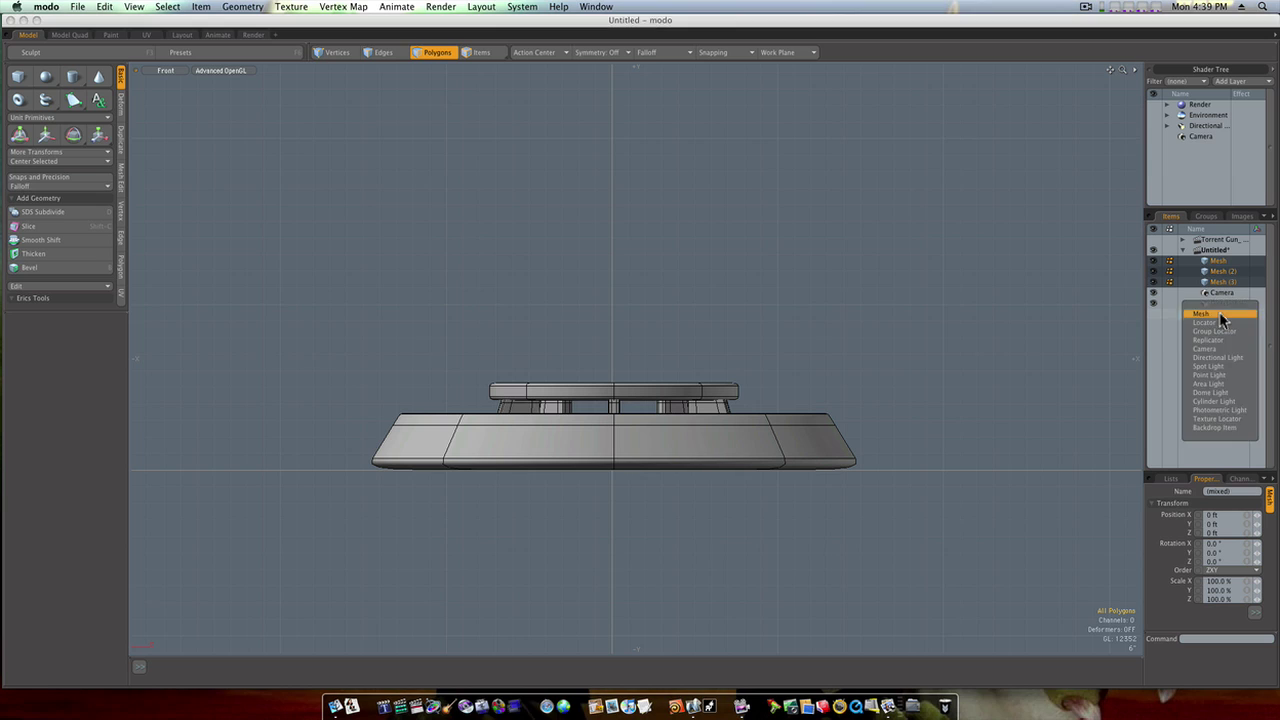
pyautogui.click(1220, 314)
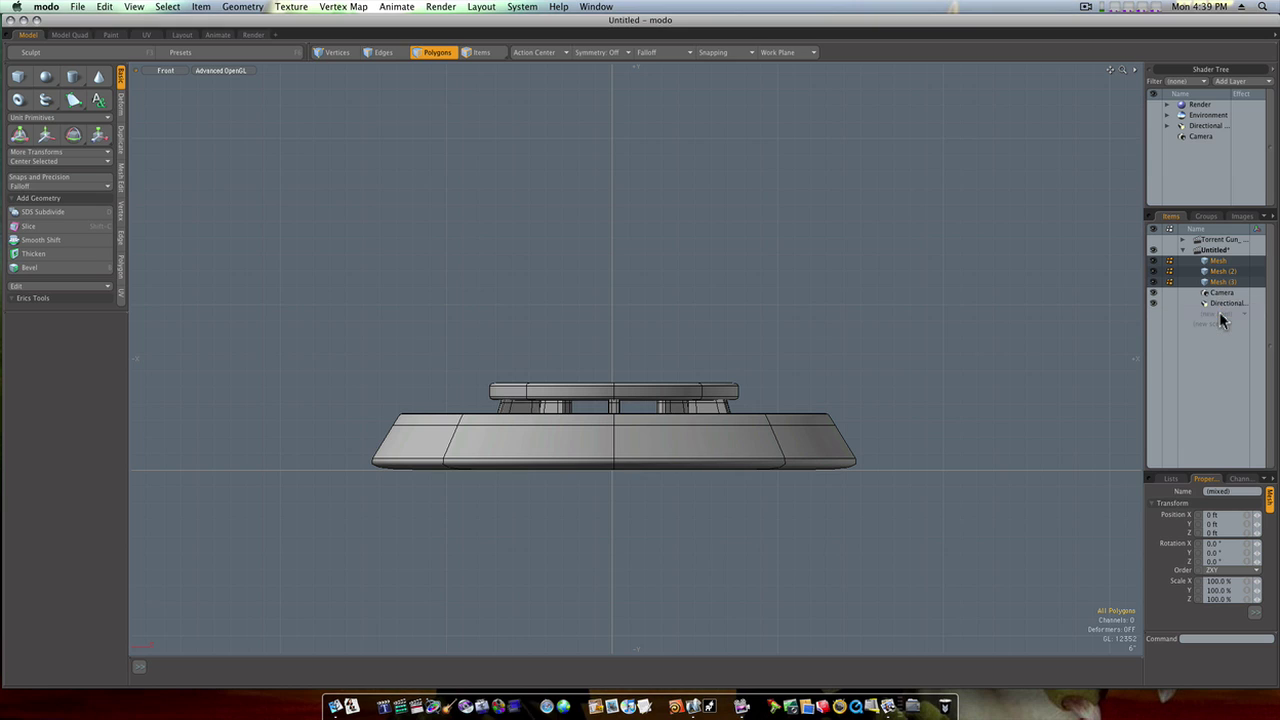
pyautogui.click(73, 77)
pyautogui.press('ctrl')
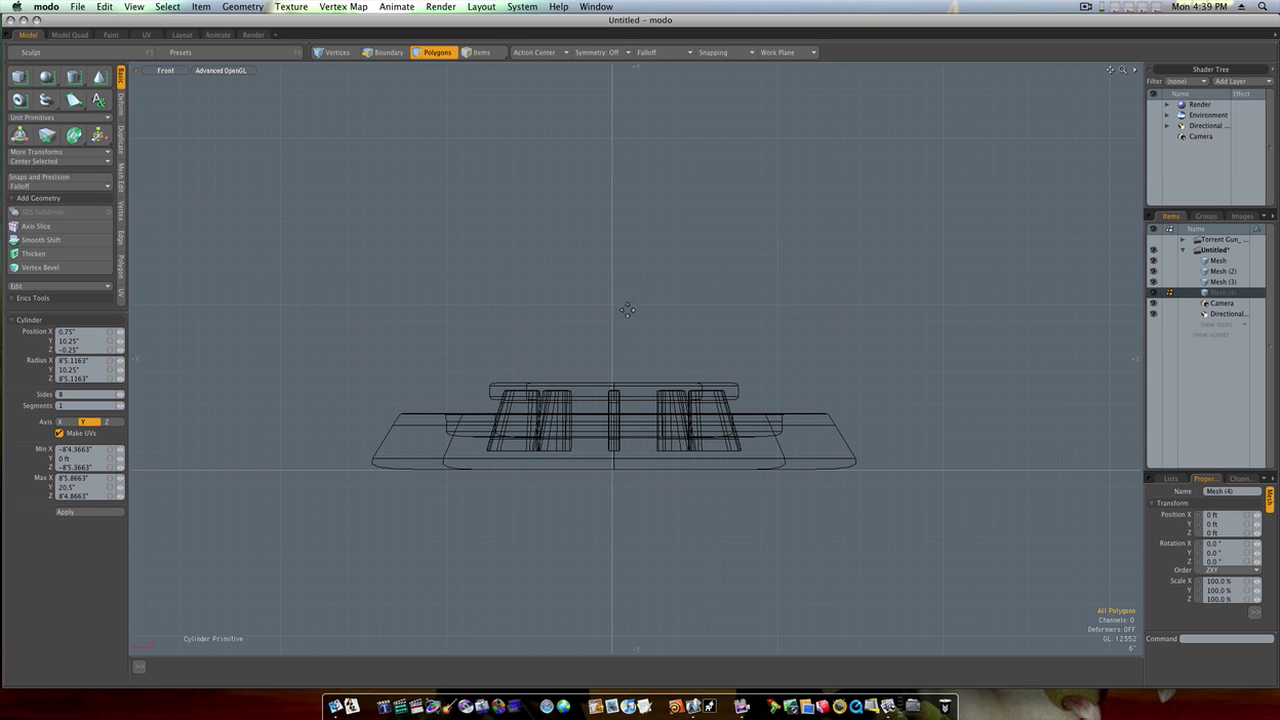
pyautogui.moveTo(612, 304)
pyautogui.keyDown('ctrl'); pyautogui.mouseDown()
pyautogui.moveTo(664, 305)
pyautogui.moveTo(531, 294)
pyautogui.moveTo(792, 304)
pyautogui.moveTo(692, 316)
pyautogui.moveTo(755, 290)
pyautogui.moveTo(1072, 240)
pyautogui.mouseUp(); pyautogui.keyUp('ctrl')
# Stretch the cylinder along Z into a long barrel and extend its near end slightly in the Perspective view.
pyautogui.hotkey('ctrl', 'space')
pyautogui.click(670, 300)
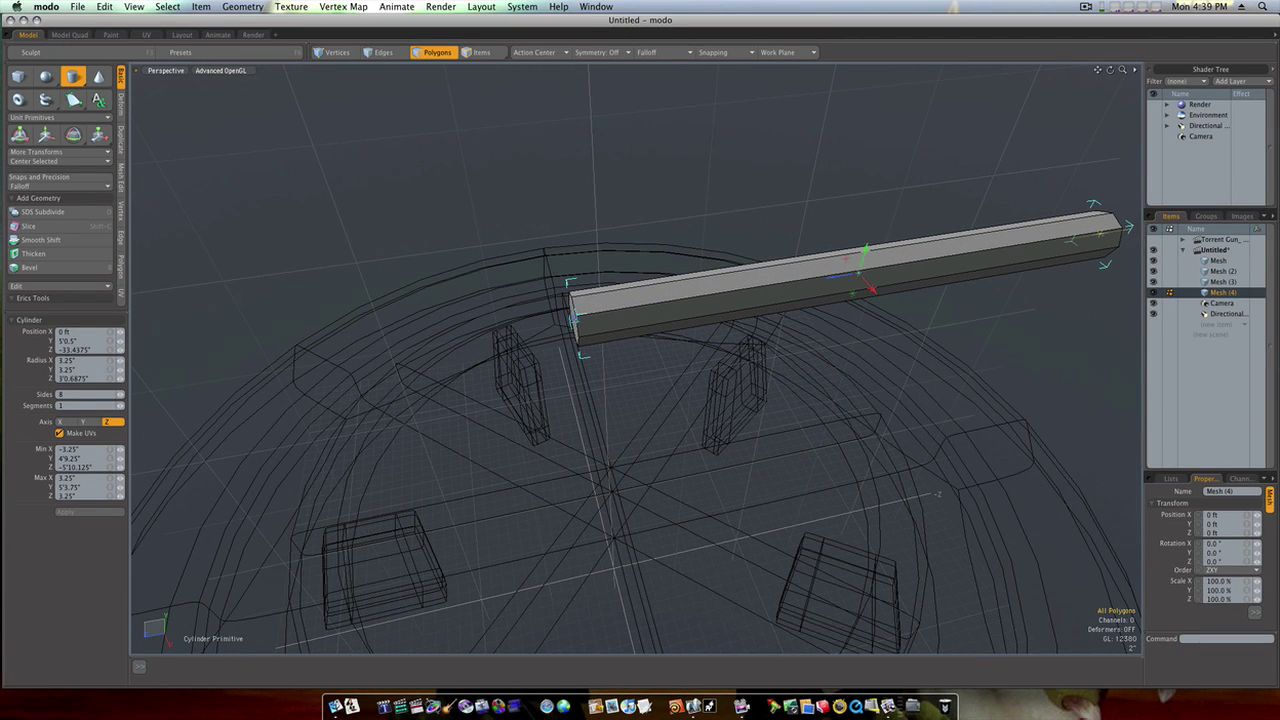
pyautogui.moveTo(575, 320); pyautogui.dragTo(603, 330)
pyautogui.press('3')
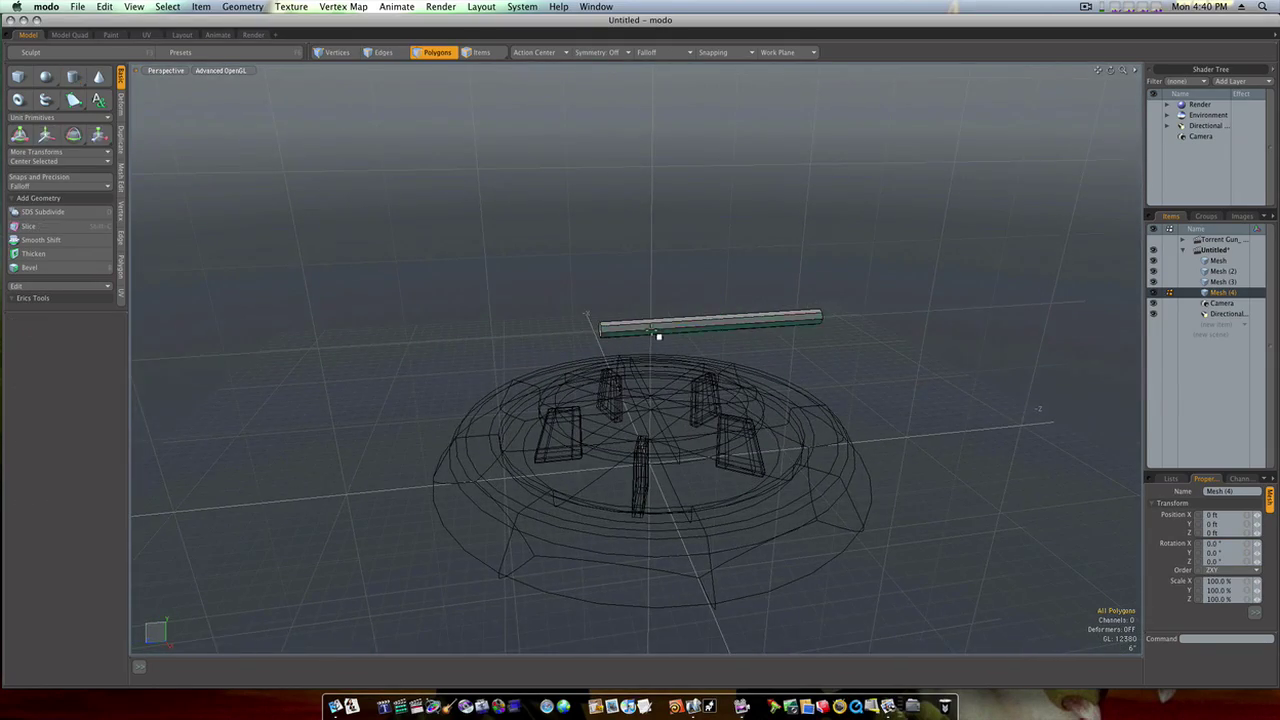
# Loop-slice all the barrel's side polygons symmetrically with a count of 2 at 0.5%, and turn the barrel into a subdivision surface.
pyautogui.scroll(5, 670, 334)
pyautogui.click(790, 333)
pyautogui.keyDown('shift'); pyautogui.click(786, 309); pyautogui.keyUp('shift')
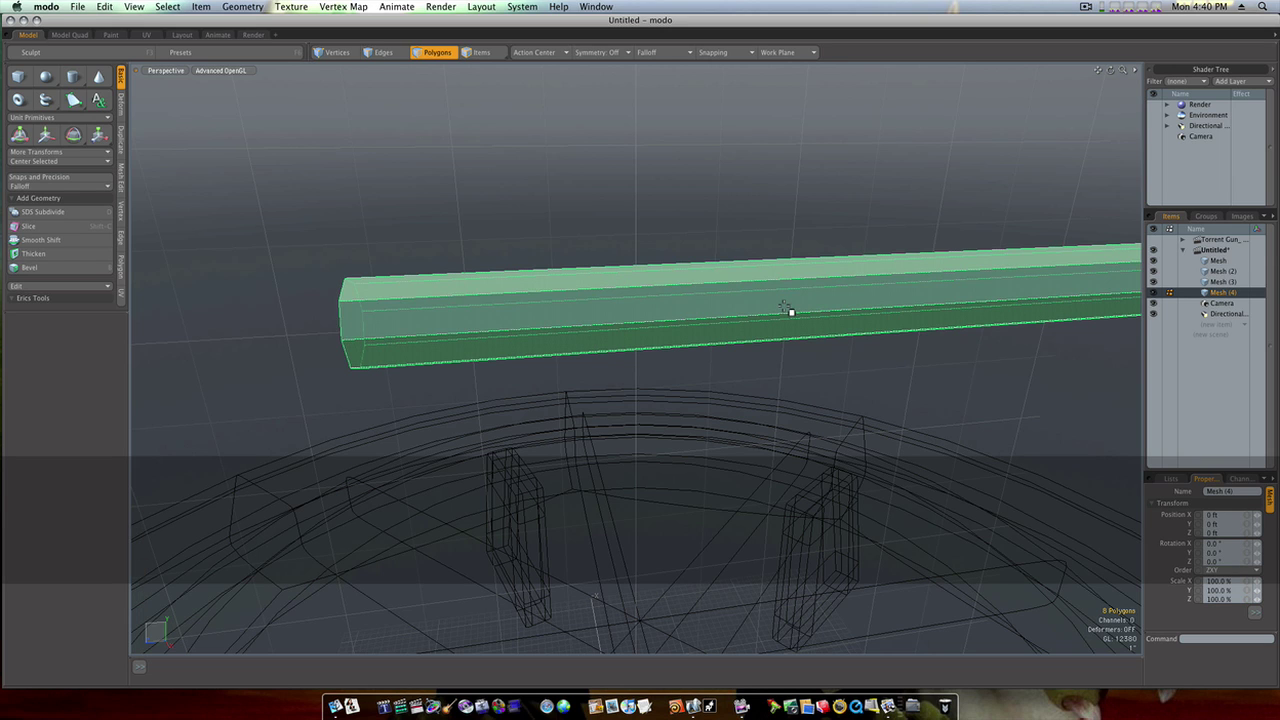
pyautogui.hotkey('alt', 'c')
pyautogui.click(741, 308)
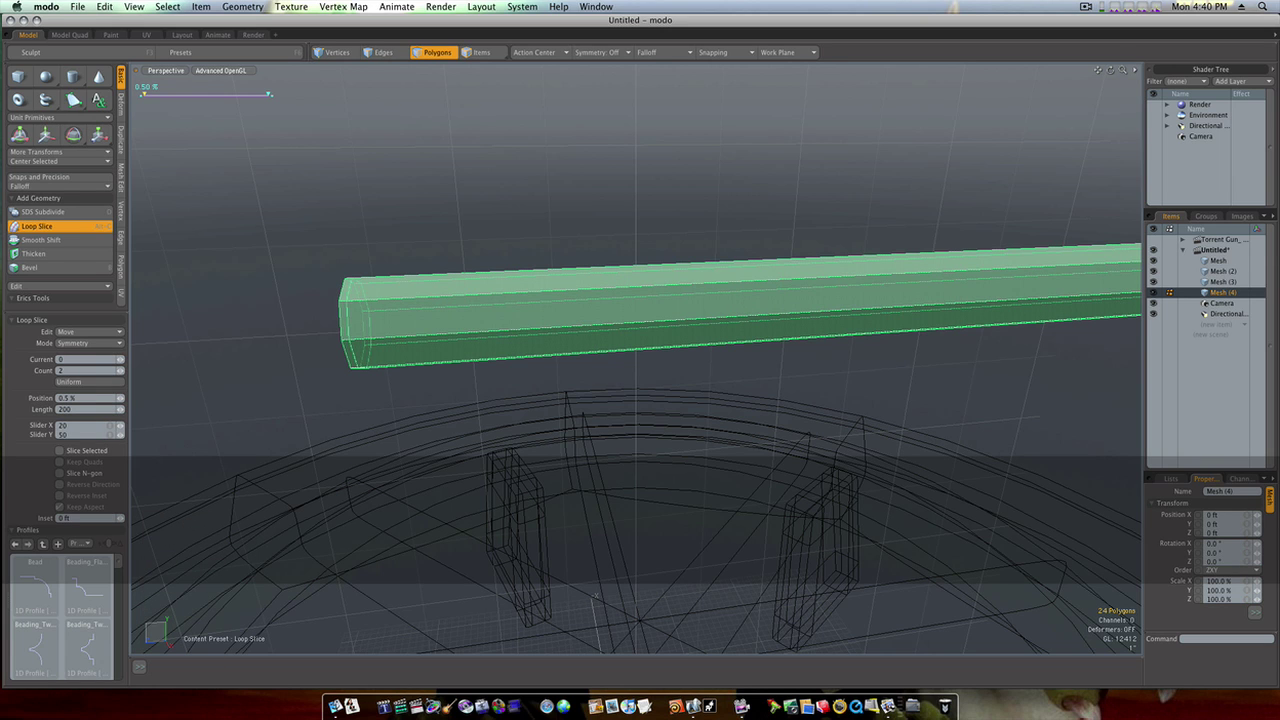
pyautogui.press('space')
pyautogui.click(518, 242)
pyautogui.press('Tab')
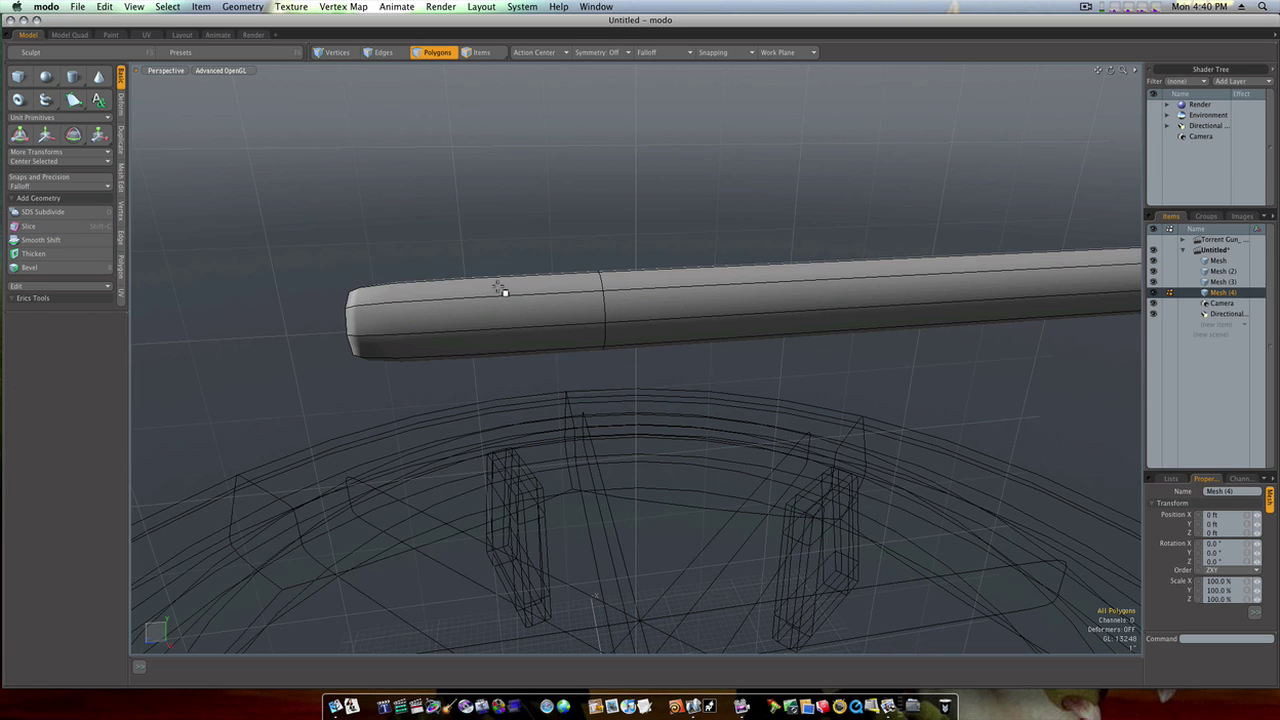
# Select the polygon capping the barrel's near end and bevel it with 0 ft shift and inset to sharpen the rim.
pyautogui.click(486, 287)
pyautogui.keyDown('alt'); pyautogui.moveTo(484, 287); pyautogui.dragTo(560, 322); pyautogui.keyUp('alt')
pyautogui.scroll(-5, 600, 288)
pyautogui.click(545, 330)
pyautogui.click(545, 331)
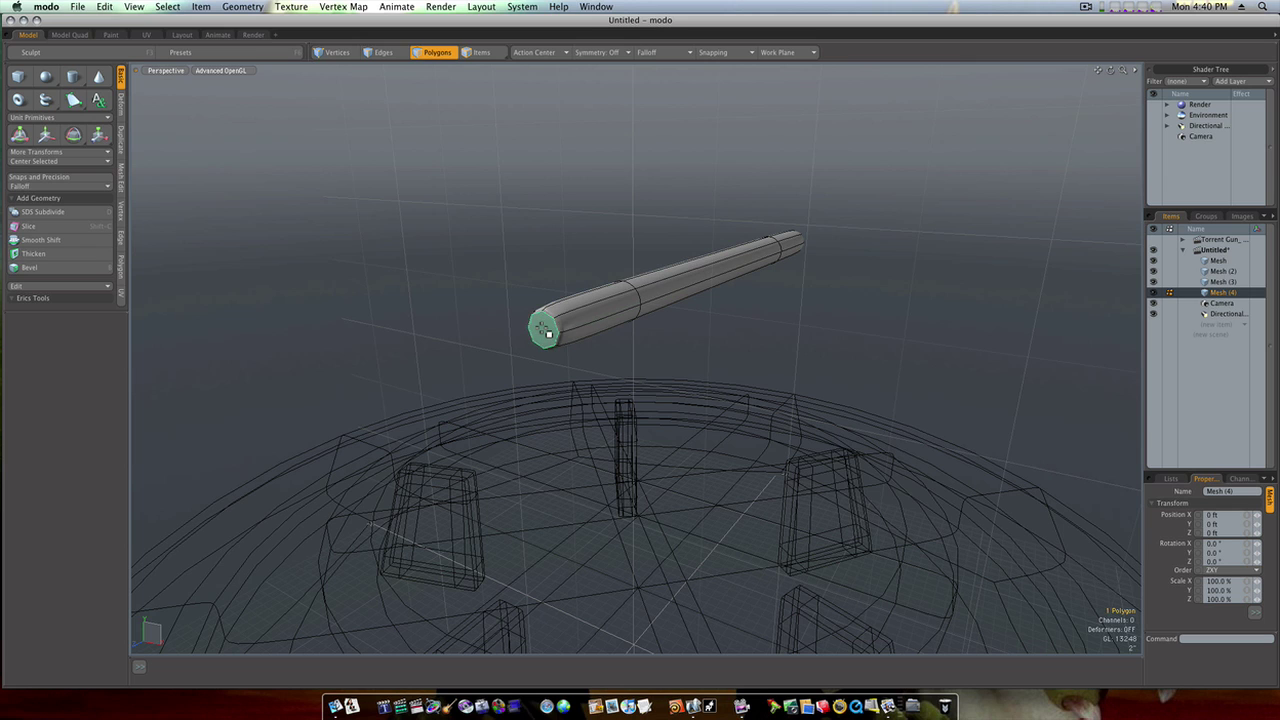
pyautogui.press('b')
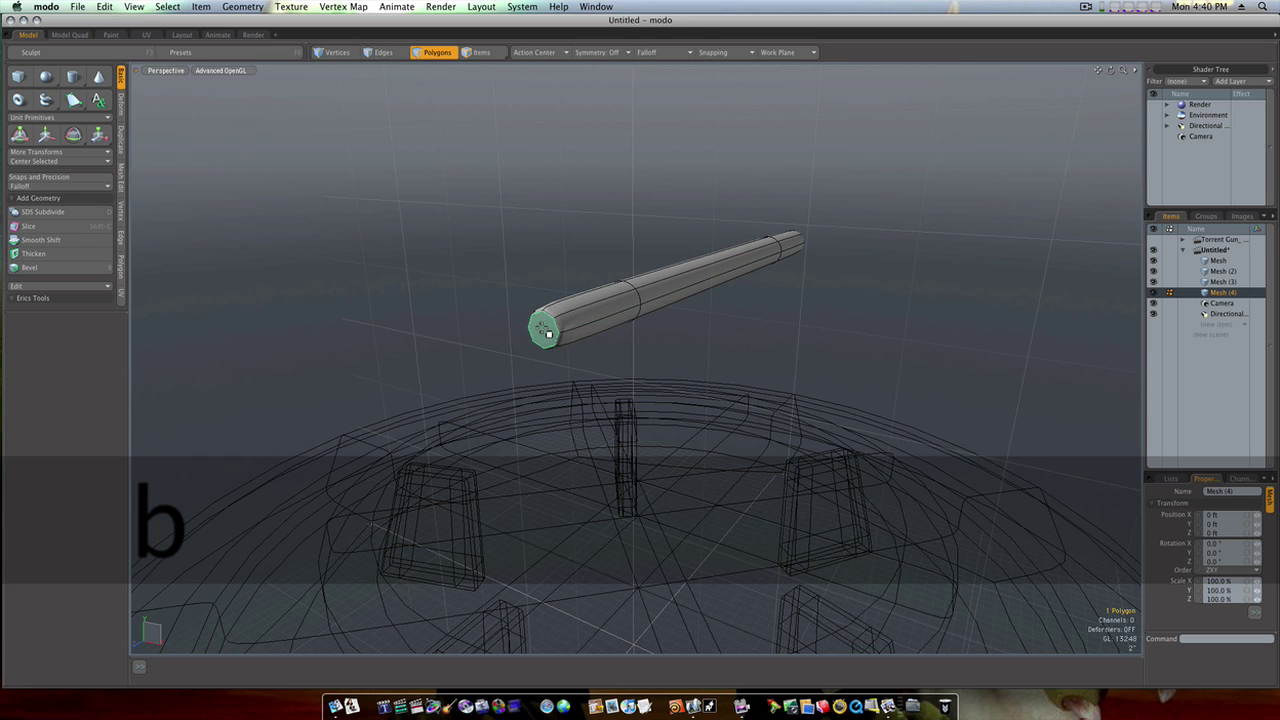
pyautogui.click(578, 352)
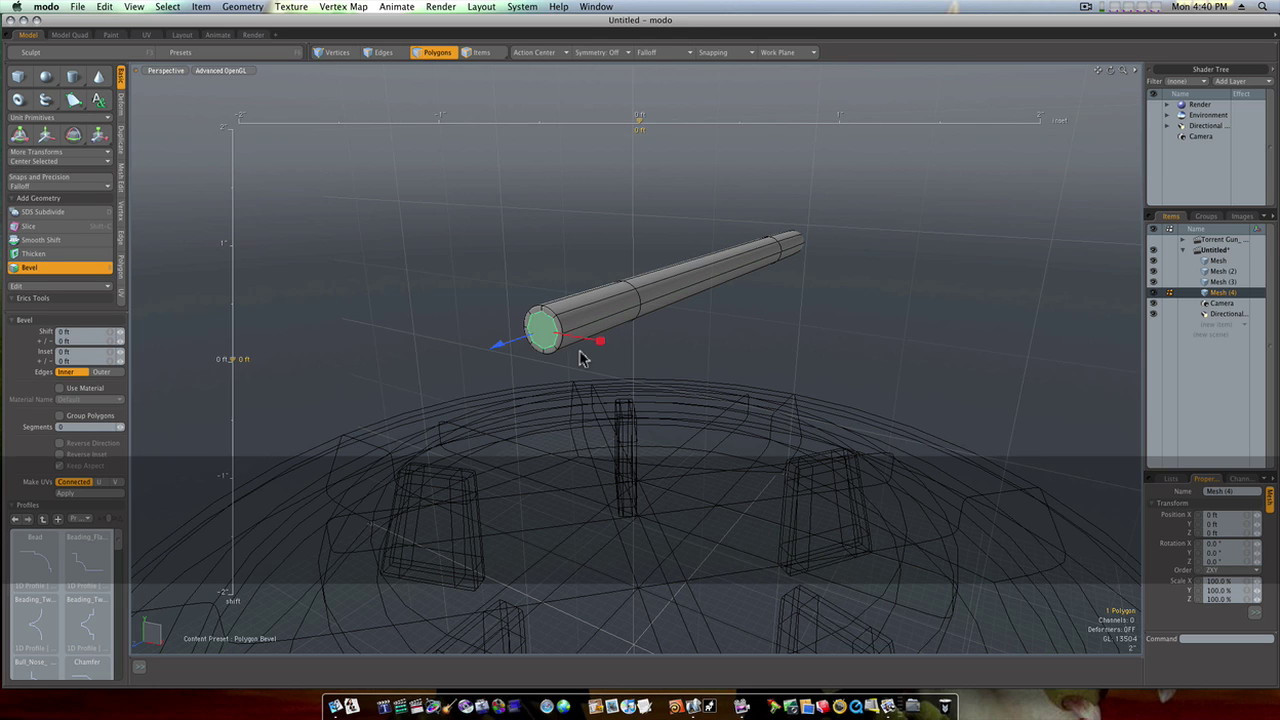
pyautogui.press('space')
pyautogui.click(580, 266)
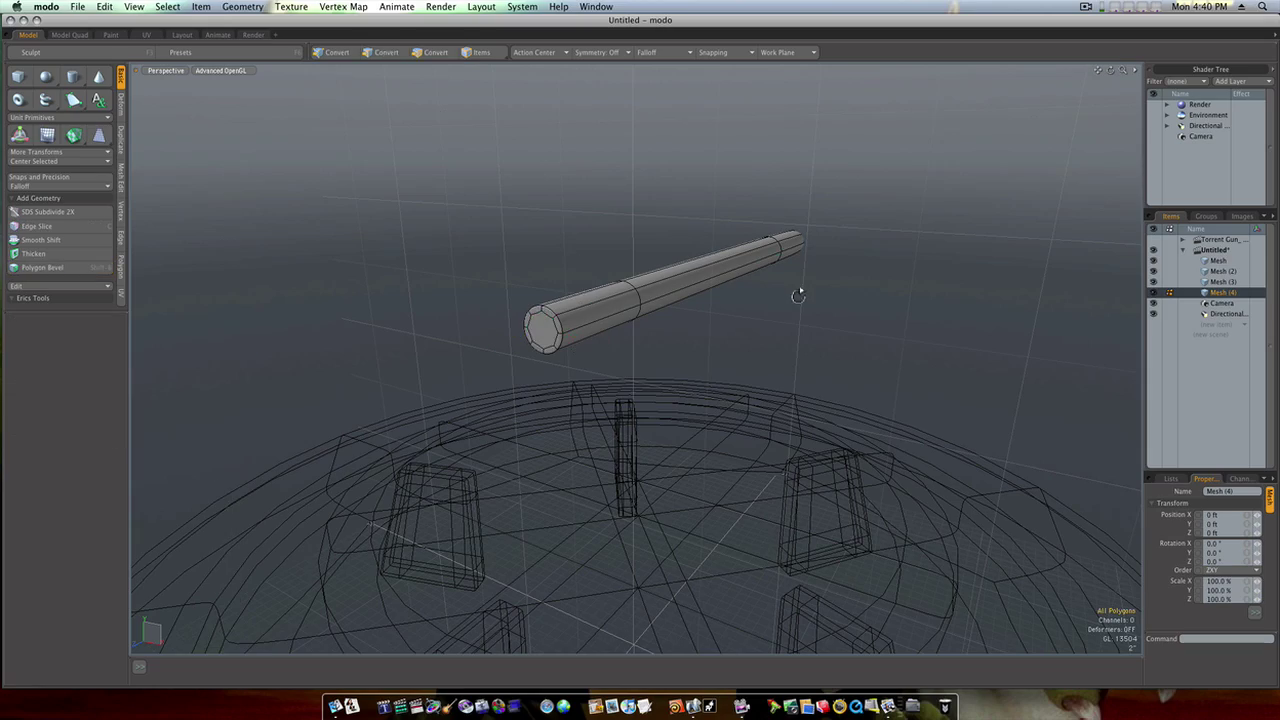
# Create a radial array of the barrel about the Z axis in the Front view, centred directly below the barrel.
pyautogui.keyDown('alt'); pyautogui.moveTo(800, 289); pyautogui.dragTo(974, 346); pyautogui.keyUp('alt')
pyautogui.keyDown('alt'); pyautogui.moveTo(780, 352); pyautogui.dragTo(994, 357); pyautogui.keyUp('alt')
pyautogui.keyDown('alt'); pyautogui.moveTo(685, 345); pyautogui.dragTo(762, 336); pyautogui.keyUp('alt')
pyautogui.hotkey('ctrl', 'space')
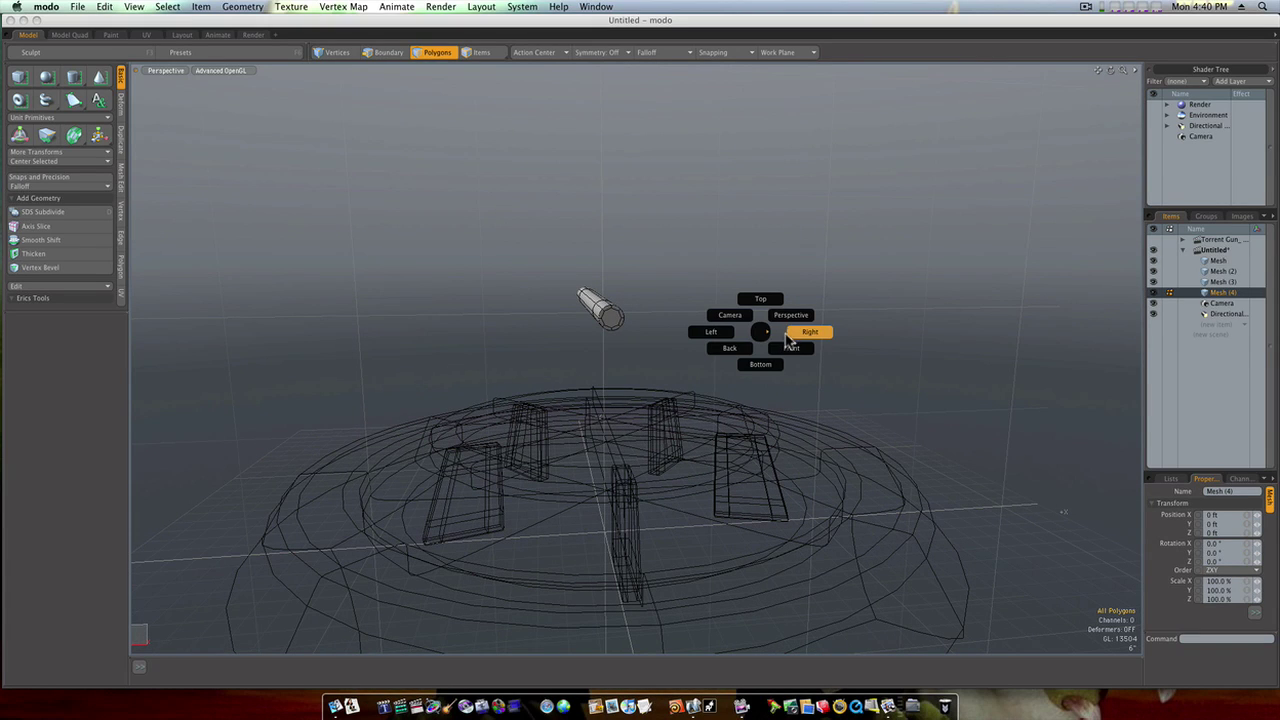
pyautogui.click(790, 346)
pyautogui.hotkey('ctrl', 'space')
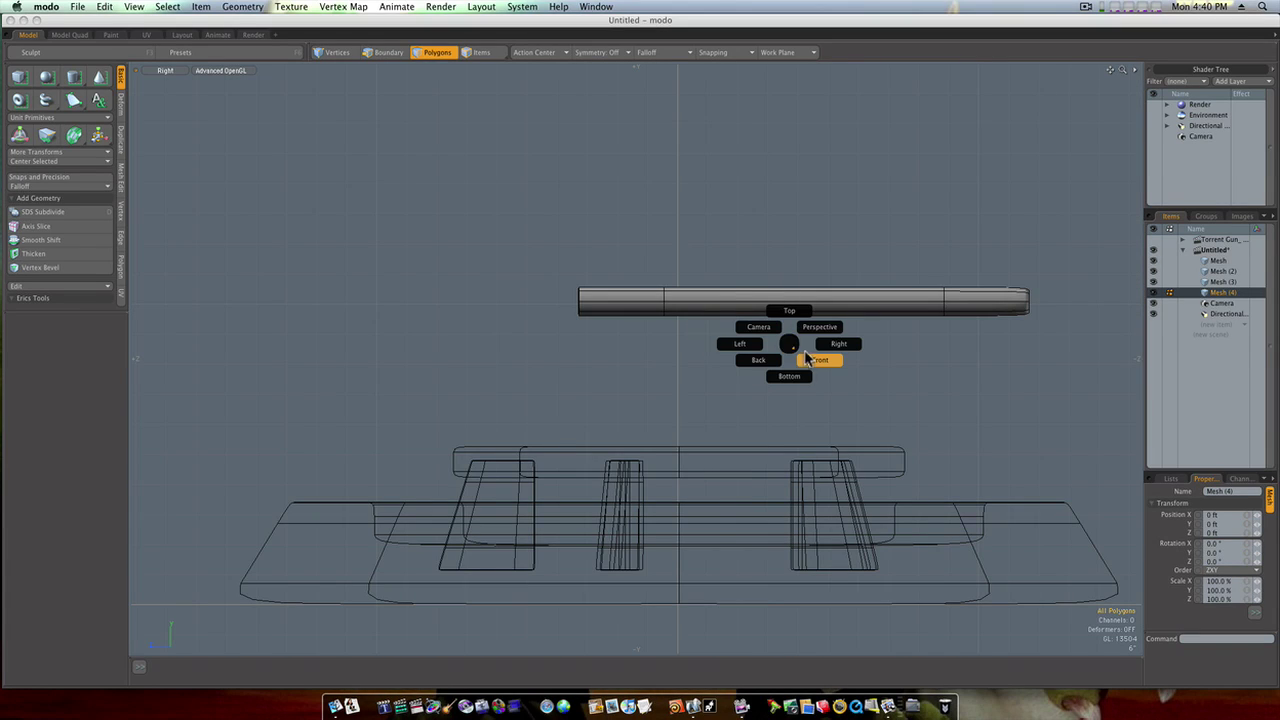
pyautogui.click(810, 356)
pyautogui.scroll(4, 760, 340)
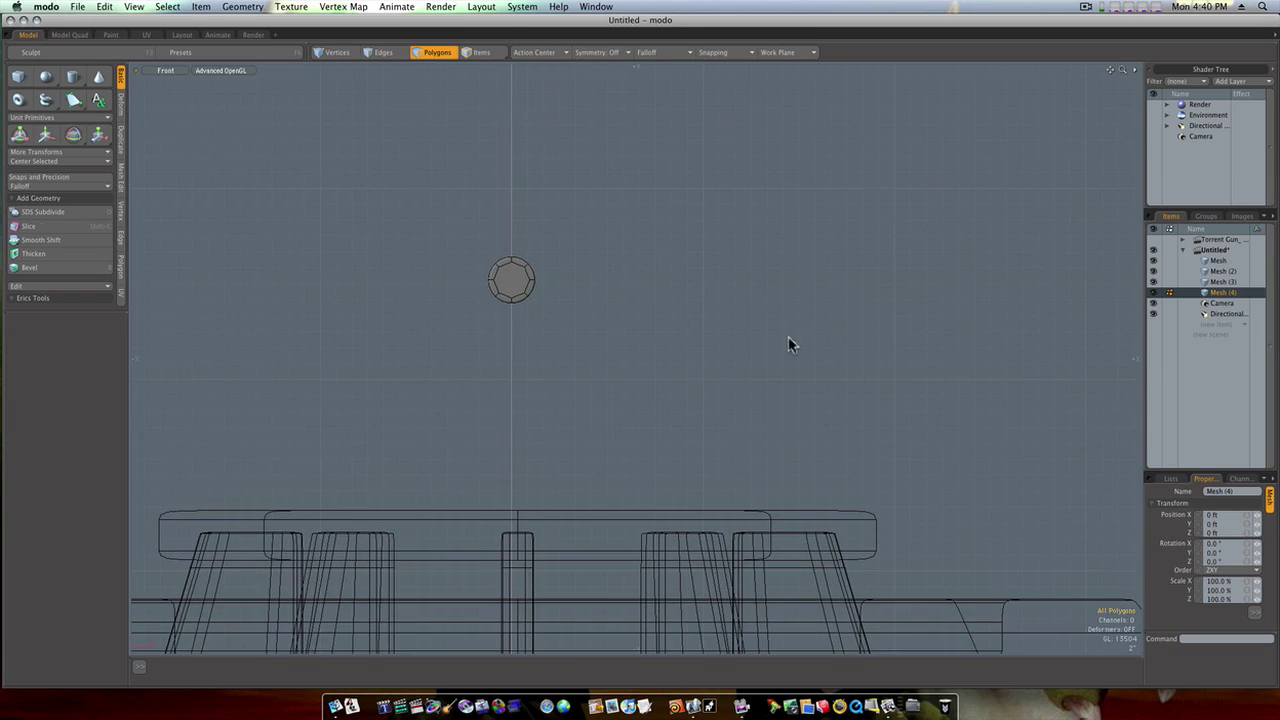
pyautogui.keyDown('alt'); pyautogui.keyDown('shift'); pyautogui.moveTo(654, 302); pyautogui.dragTo(681, 306); pyautogui.keyUp('shift'); pyautogui.keyUp('alt')
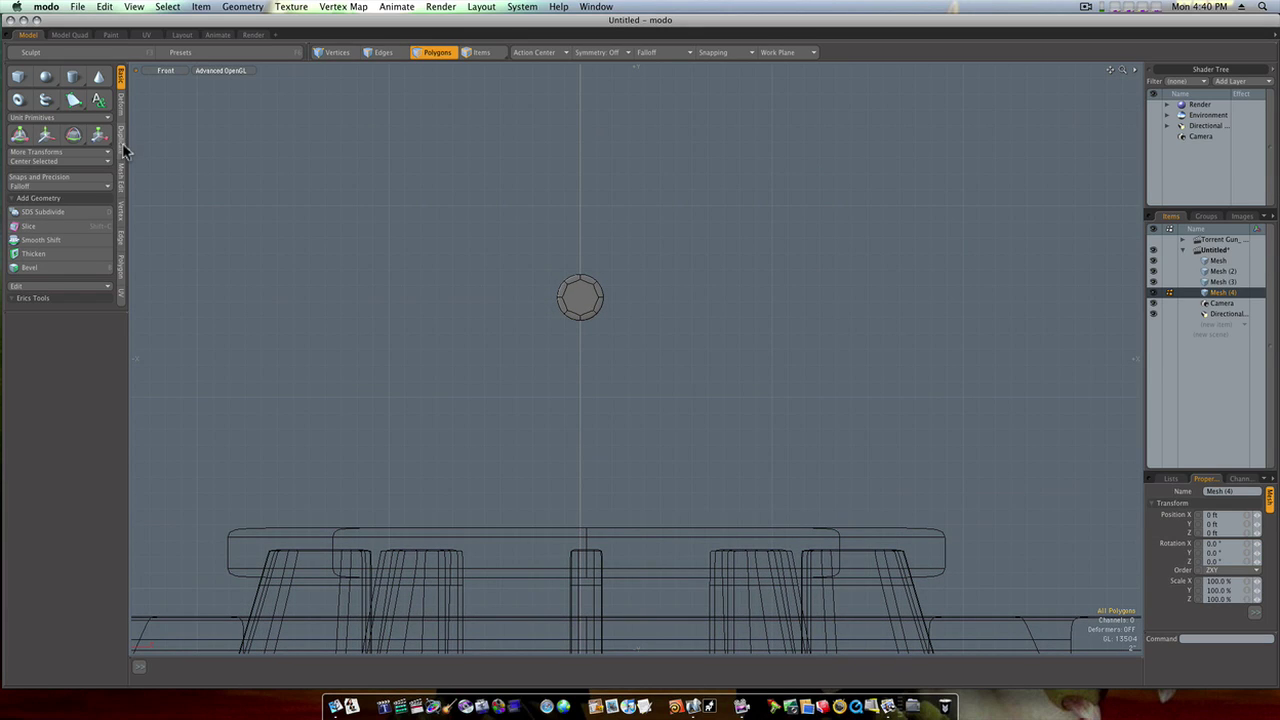
pyautogui.click(122, 146)
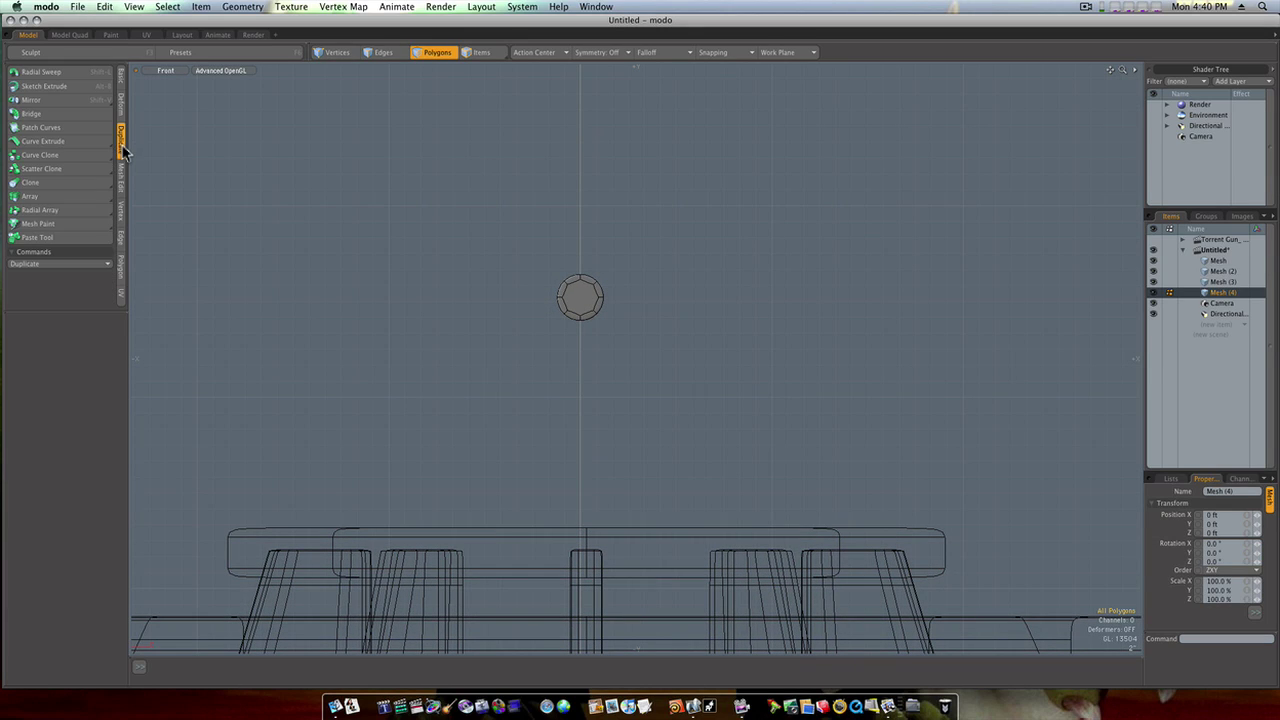
pyautogui.click(71, 210)
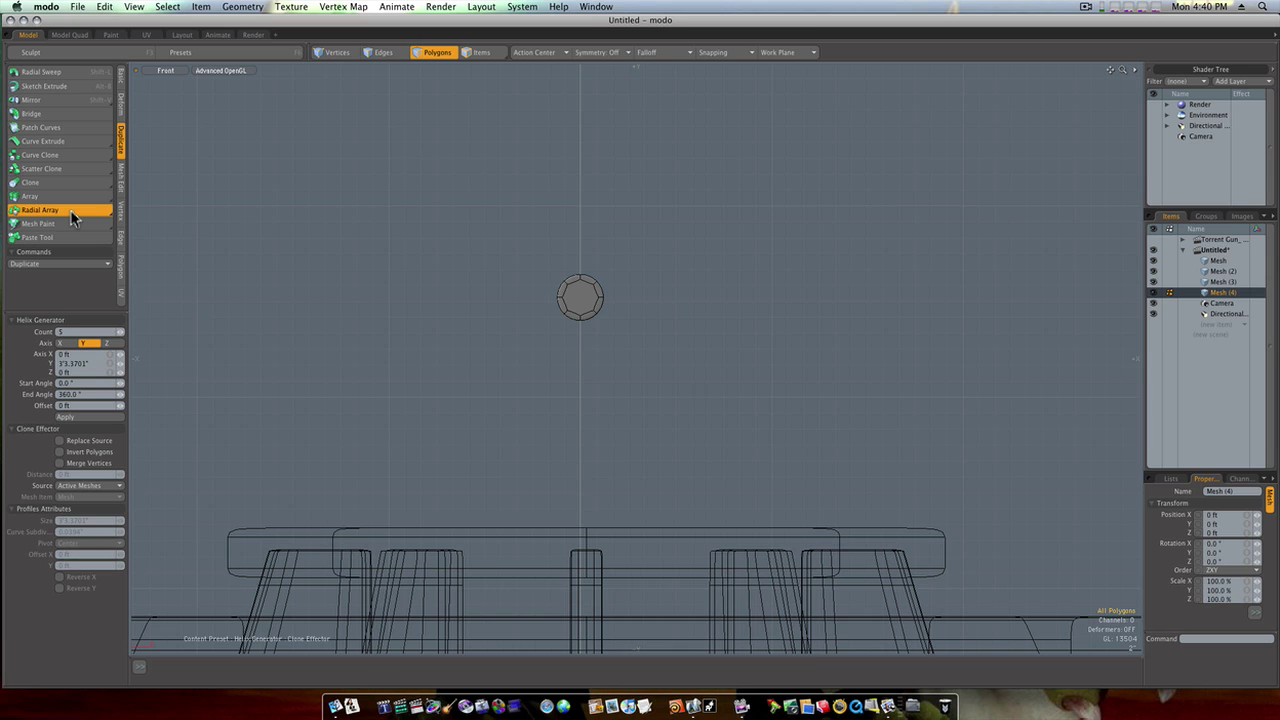
pyautogui.click(580, 397)
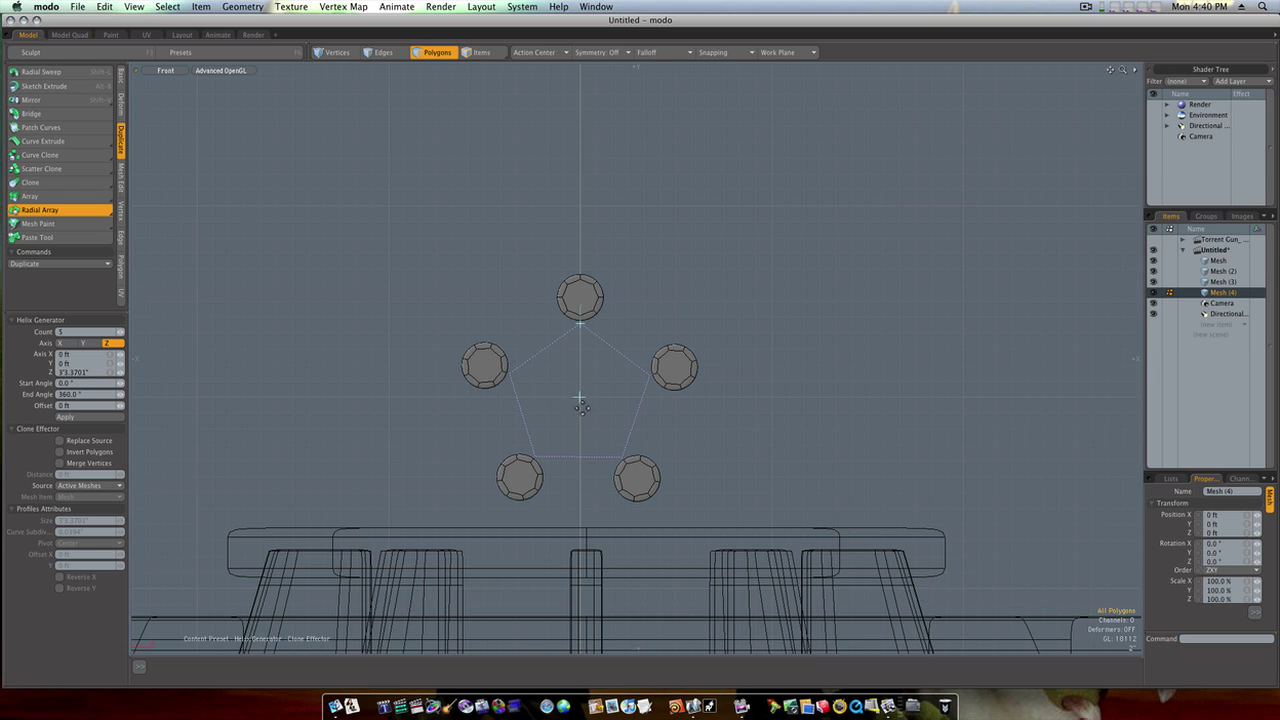
# Set the radial array's count to 13 so the barrels form a closed ring.
pyautogui.click(123, 333)
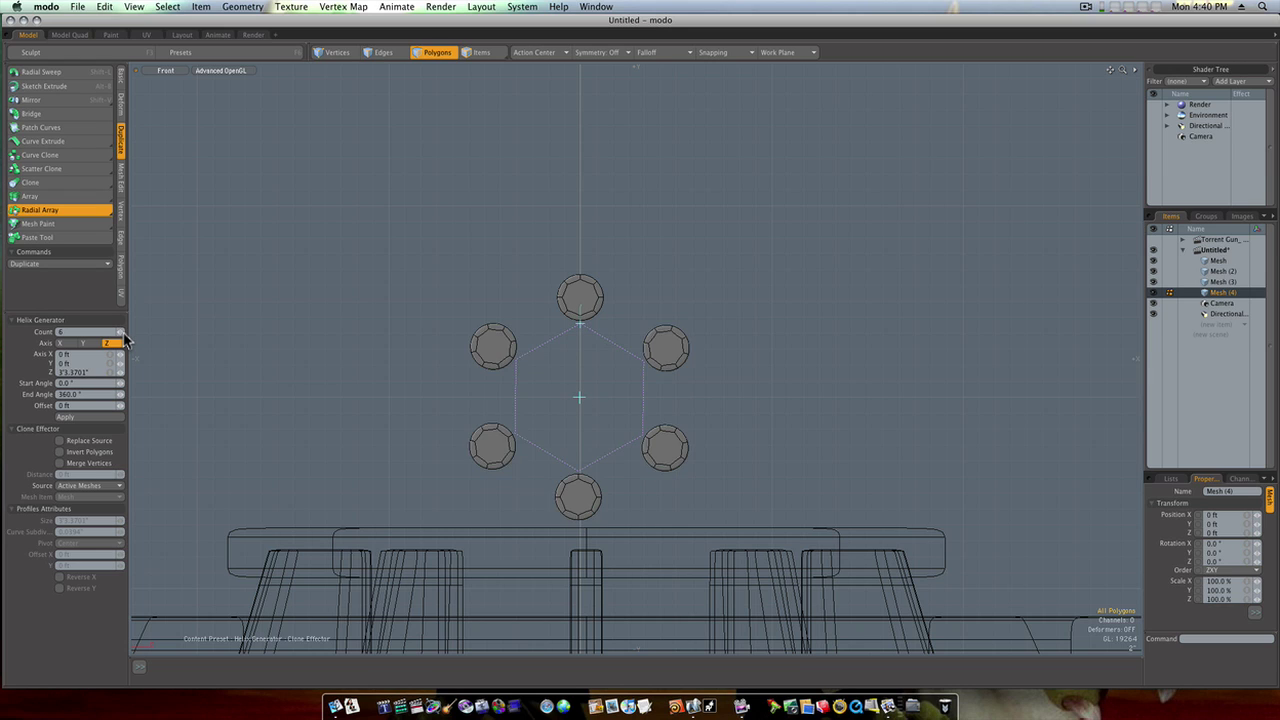
pyautogui.click(123, 333)
pyautogui.click(123, 333)
pyautogui.click(123, 333)
pyautogui.click(123, 333)
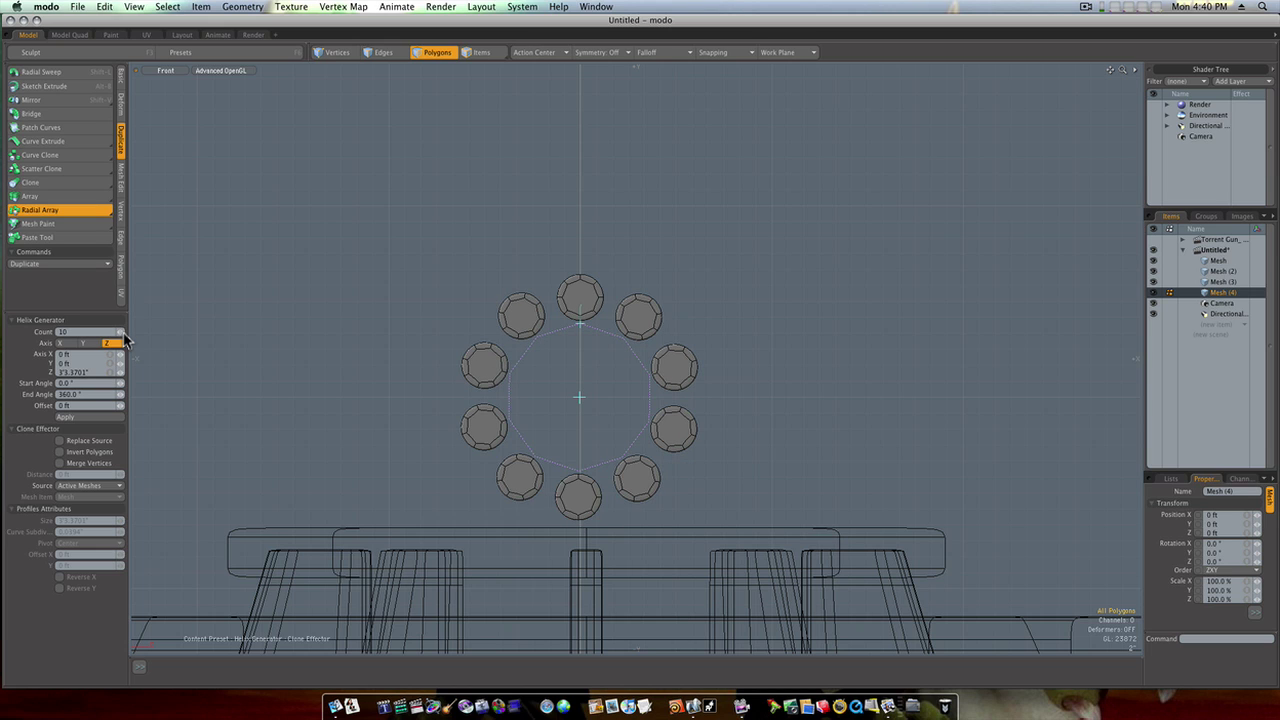
pyautogui.moveTo(124, 340); pyautogui.dragTo(121, 340)
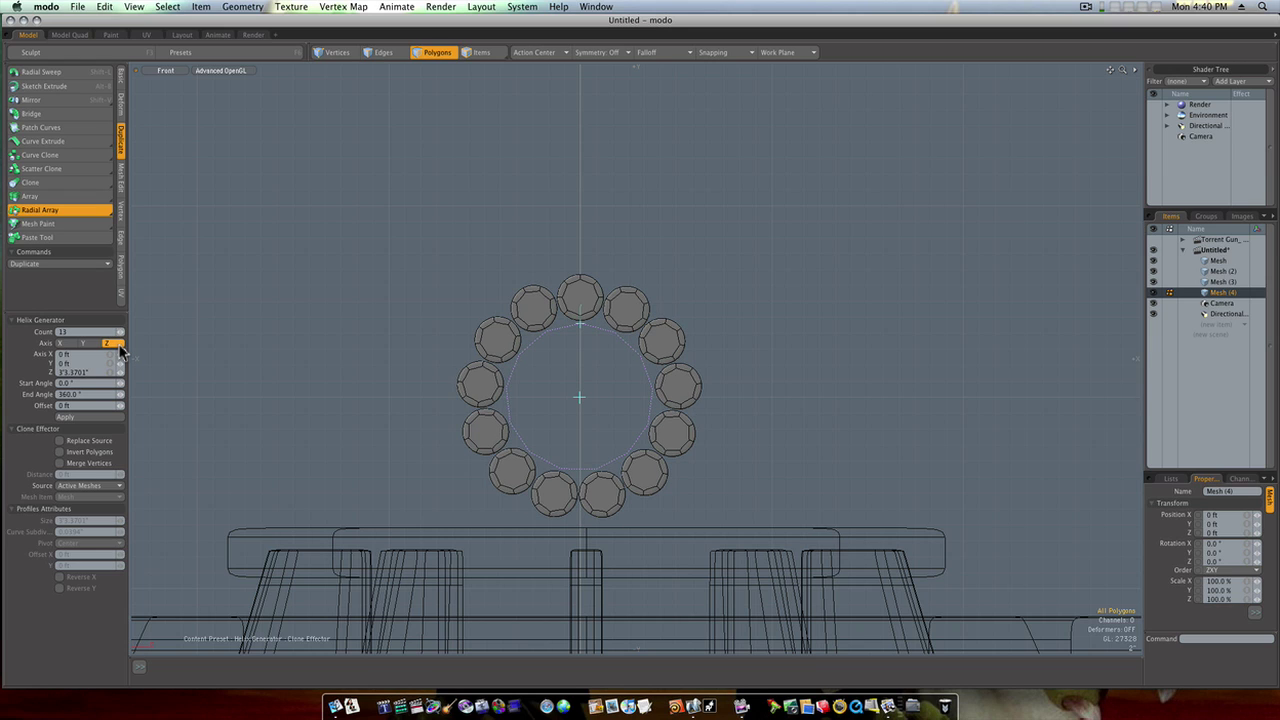
# Scale the barrel cluster in the Perspective view to 35% in X and Y and about 134.5% in Z.
pyautogui.hotkey('ctrl', 'space')
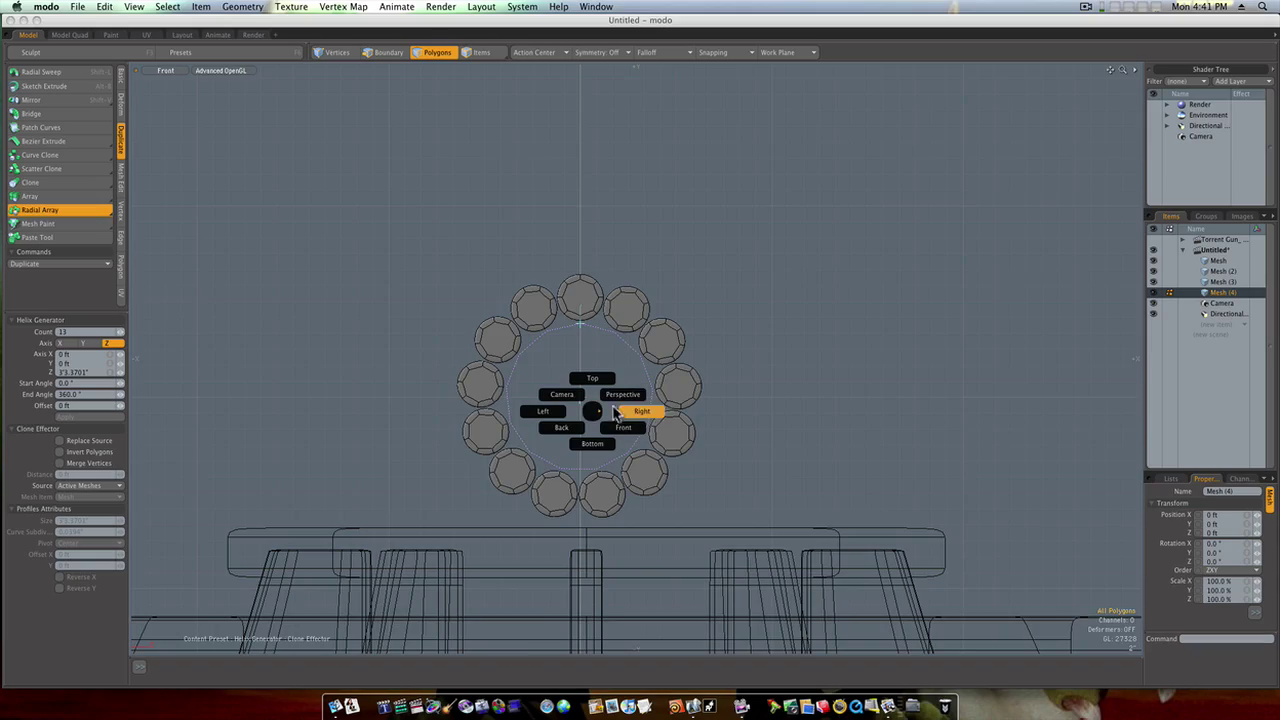
pyautogui.click(621, 400)
pyautogui.moveTo(620, 403)
pyautogui.keyDown('alt'); pyautogui.mouseDown()
pyautogui.moveTo(455, 399)
pyautogui.moveTo(655, 408)
pyautogui.moveTo(601, 414)
pyautogui.mouseUp(); pyautogui.keyUp('alt')
pyautogui.scroll(-6, 528, 407)
pyautogui.press('space')
pyautogui.press('r')
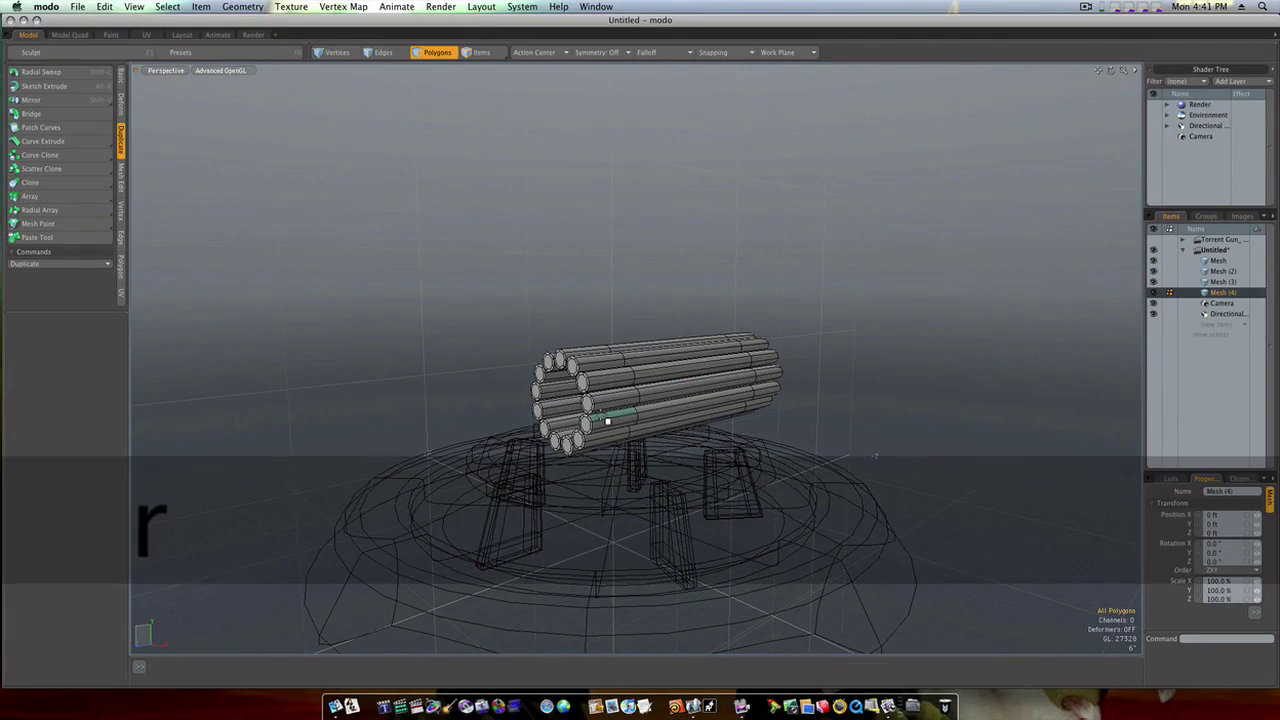
pyautogui.moveTo(670, 395); pyautogui.dragTo(588, 398)
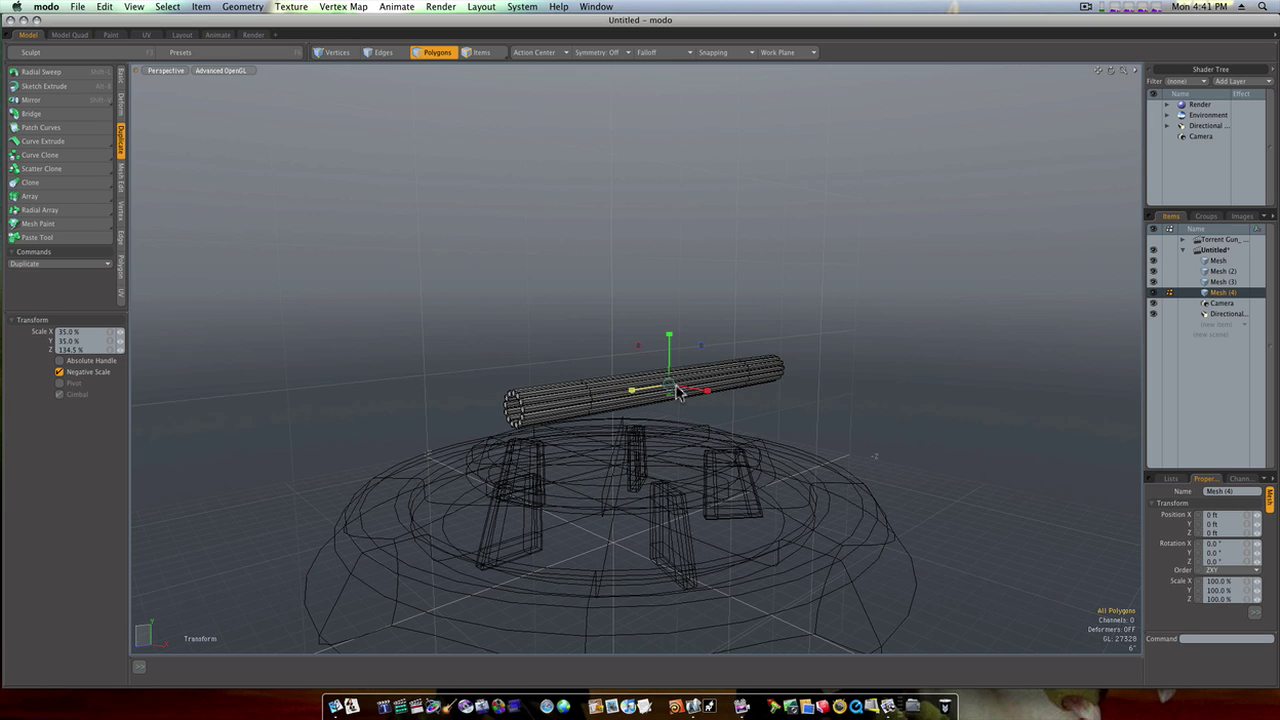
pyautogui.press('space')
# Draw a Z-axis torus of about 2.58" radius centred on the barrel ring in the Front view, with hole size 42.
pyautogui.hotkey('ctrl', 'space')
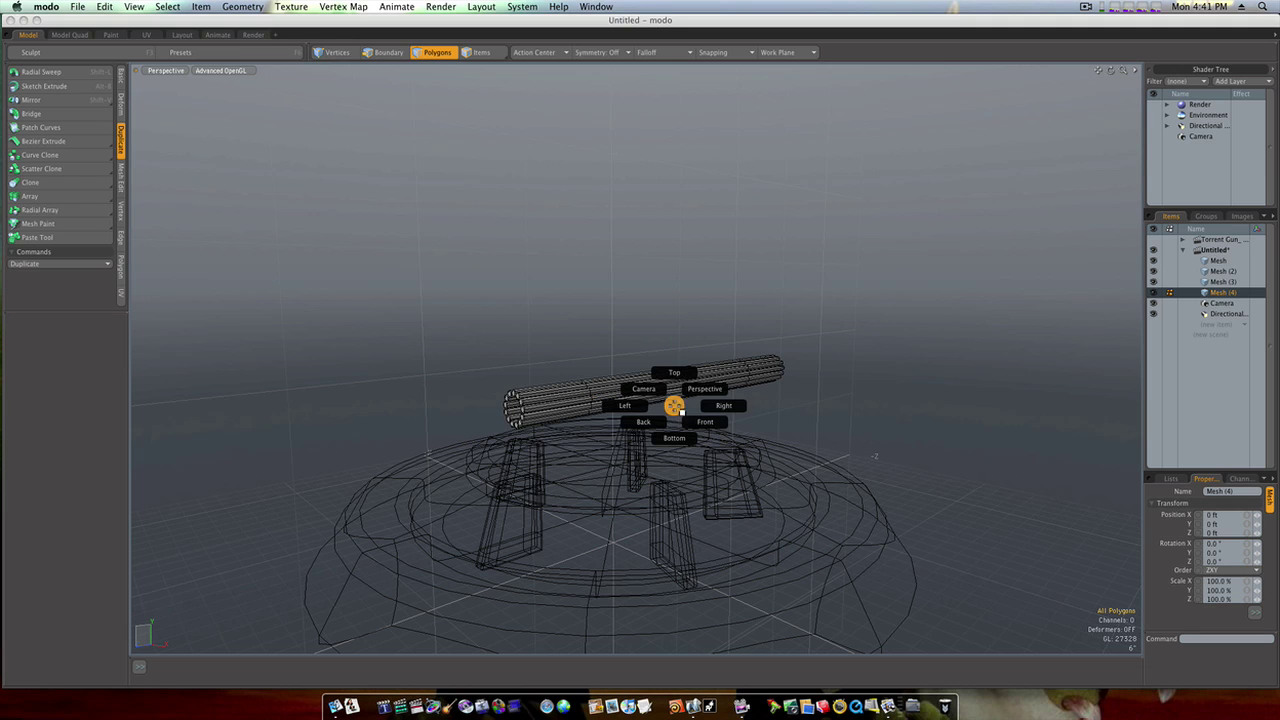
pyautogui.click(697, 420)
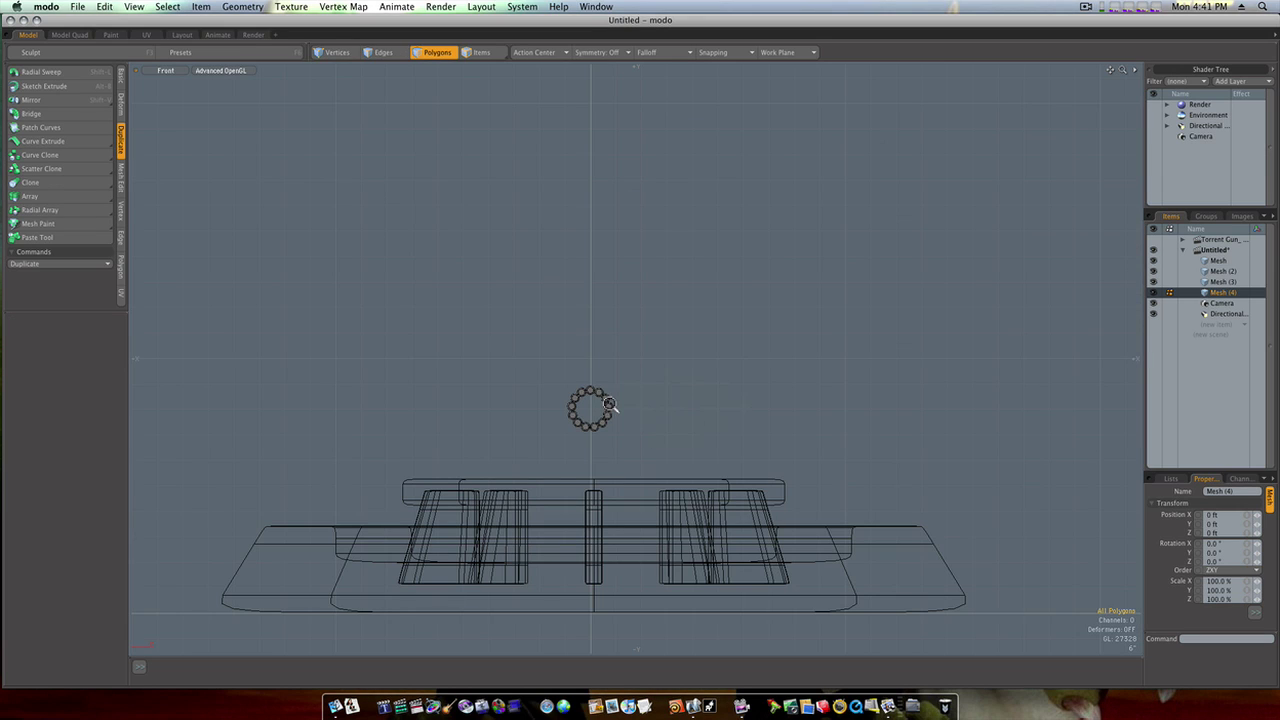
pyautogui.keyDown('ctrl'); pyautogui.keyDown('alt'); pyautogui.moveTo(612, 410); pyautogui.dragTo(651, 400); pyautogui.keyUp('alt'); pyautogui.keyUp('ctrl')
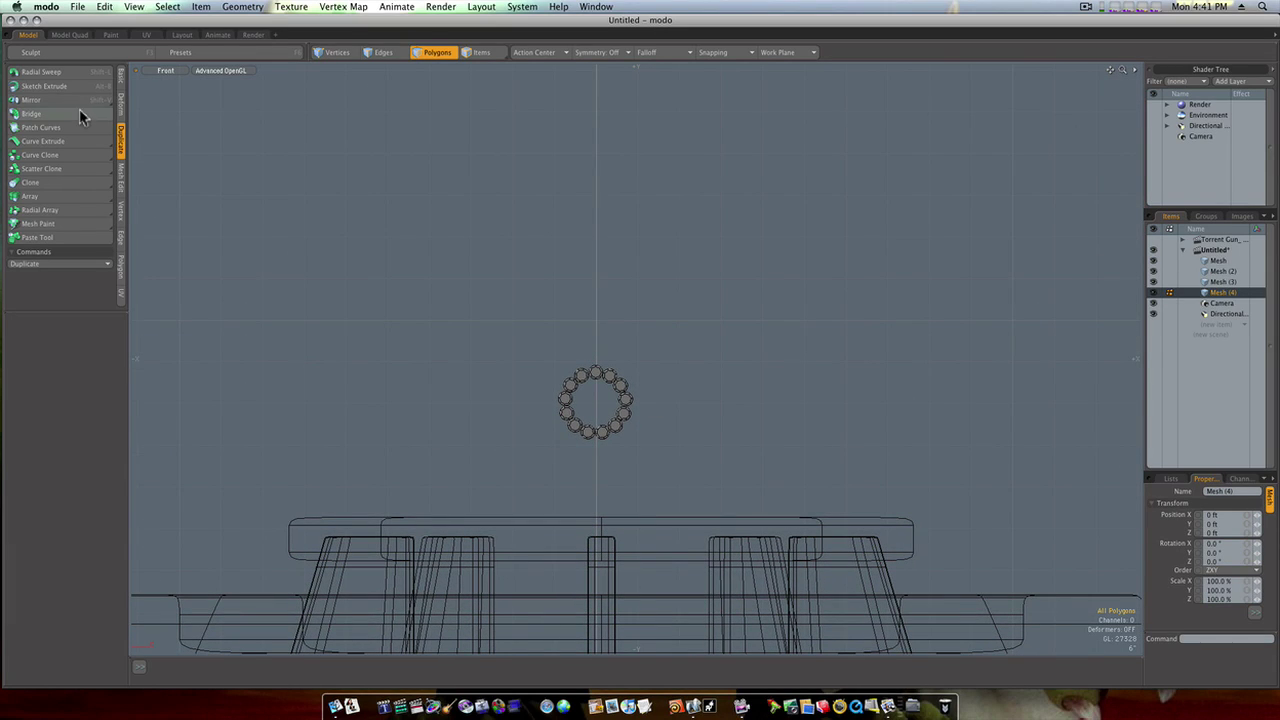
pyautogui.click(121, 82)
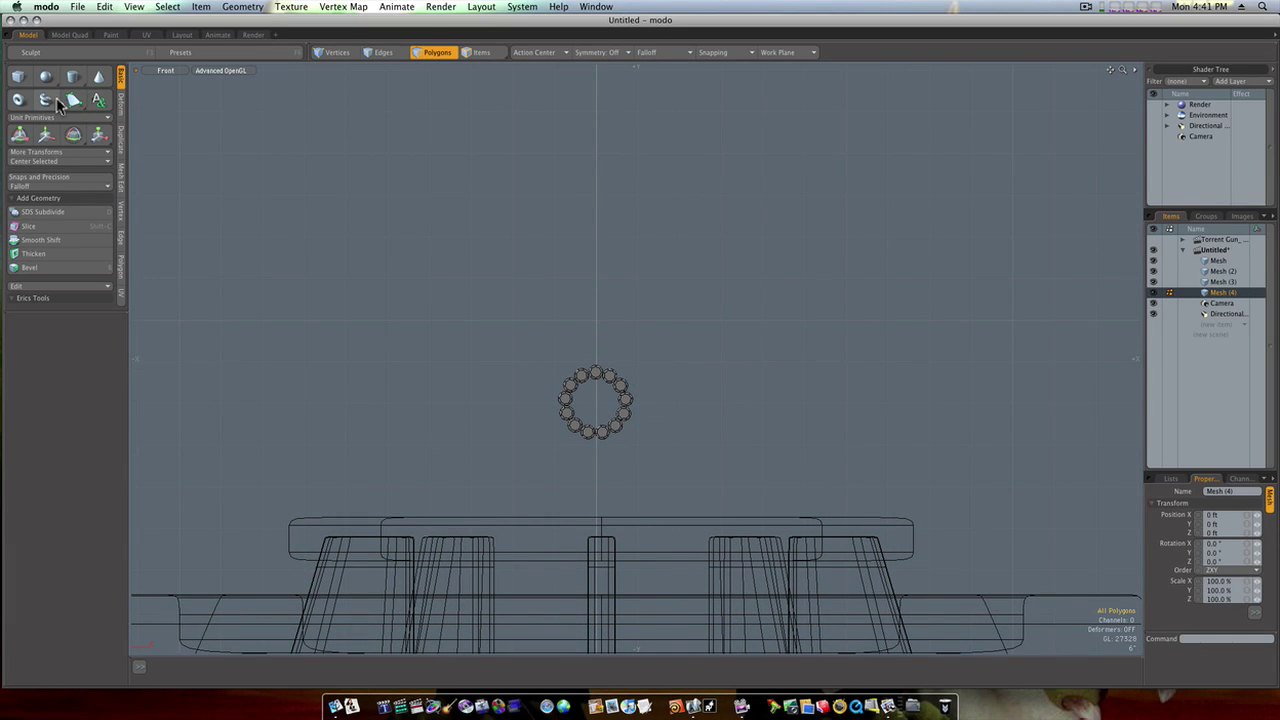
pyautogui.click(20, 101)
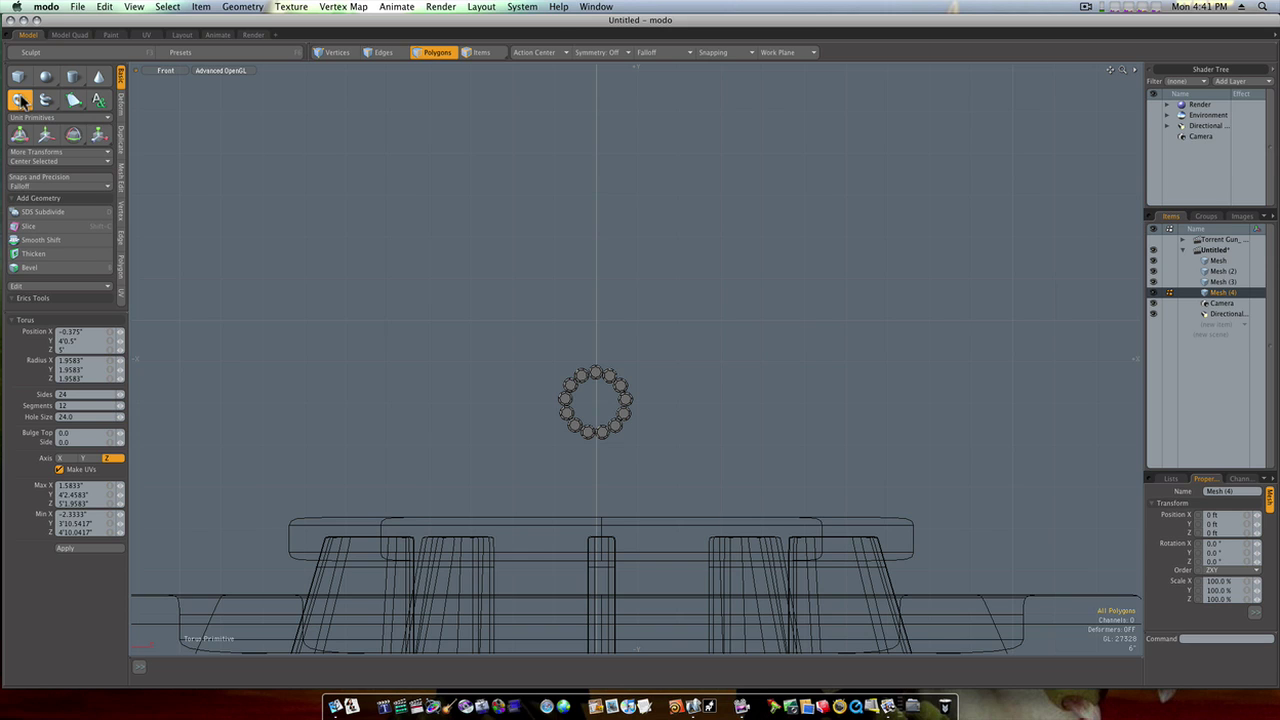
pyautogui.press('ctrl')
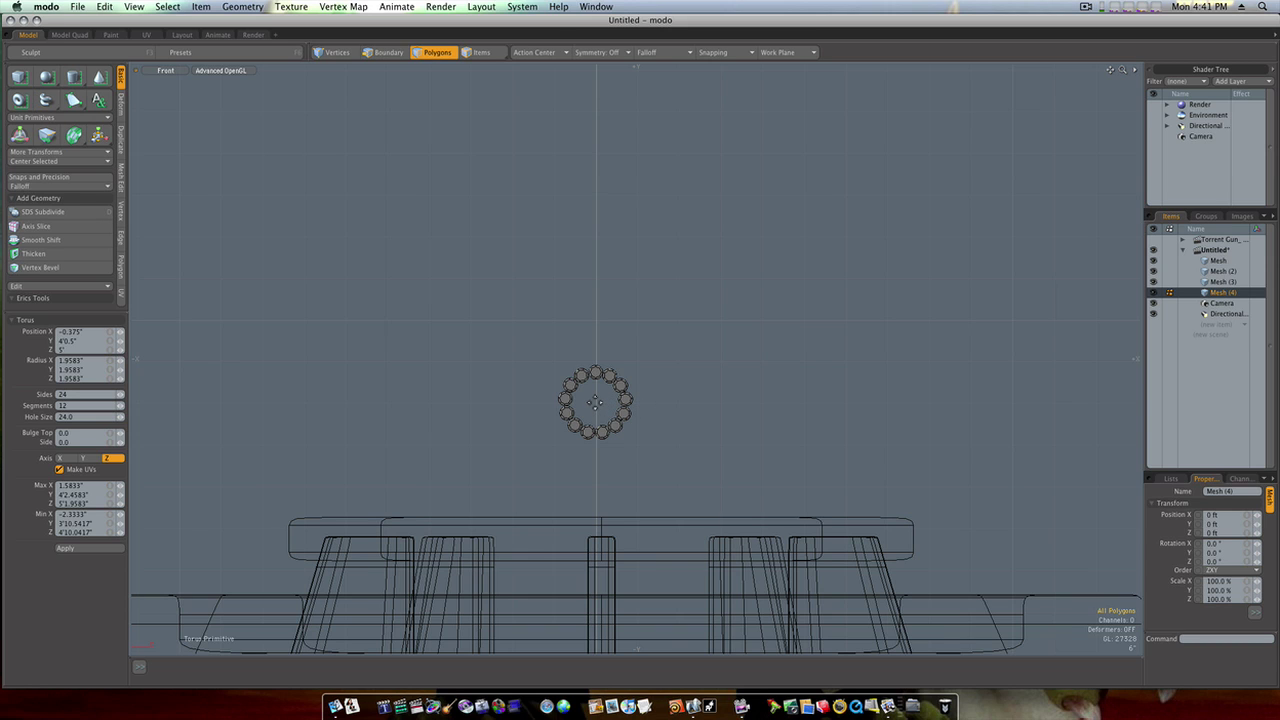
pyautogui.moveTo(596, 400); pyautogui.dragTo(620, 427)
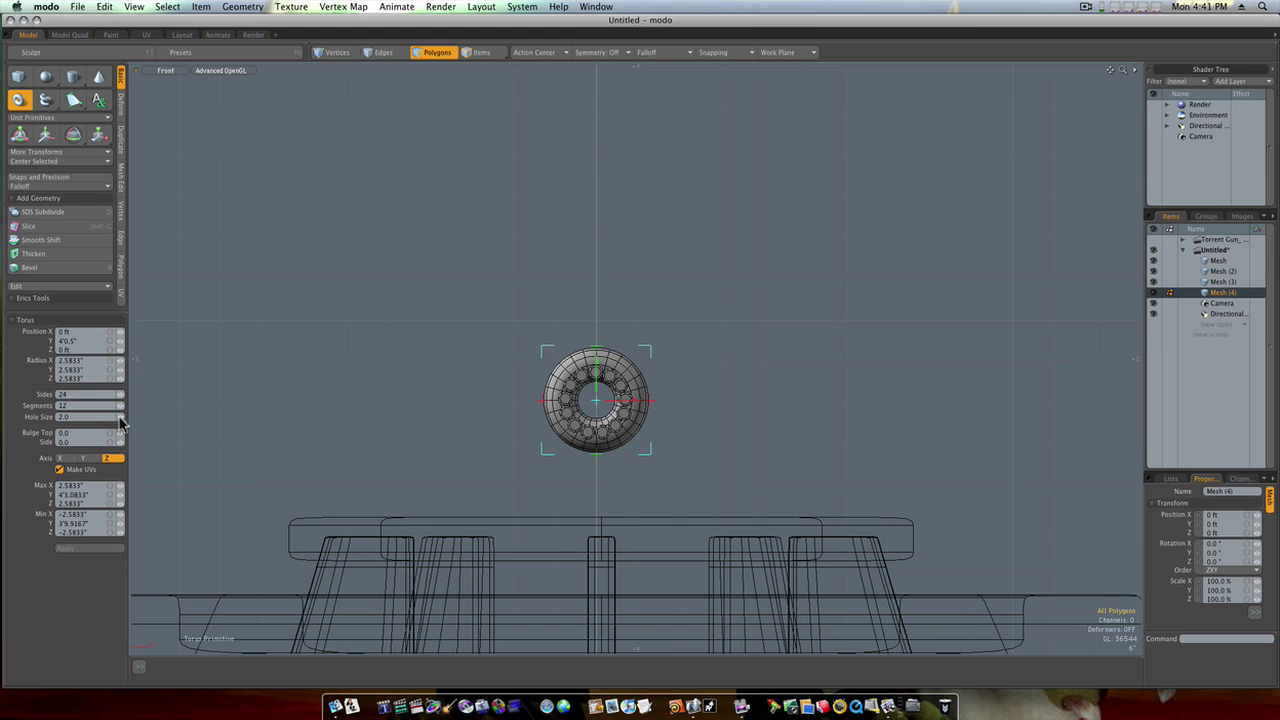
pyautogui.moveTo(120, 417); pyautogui.dragTo(300, 417)
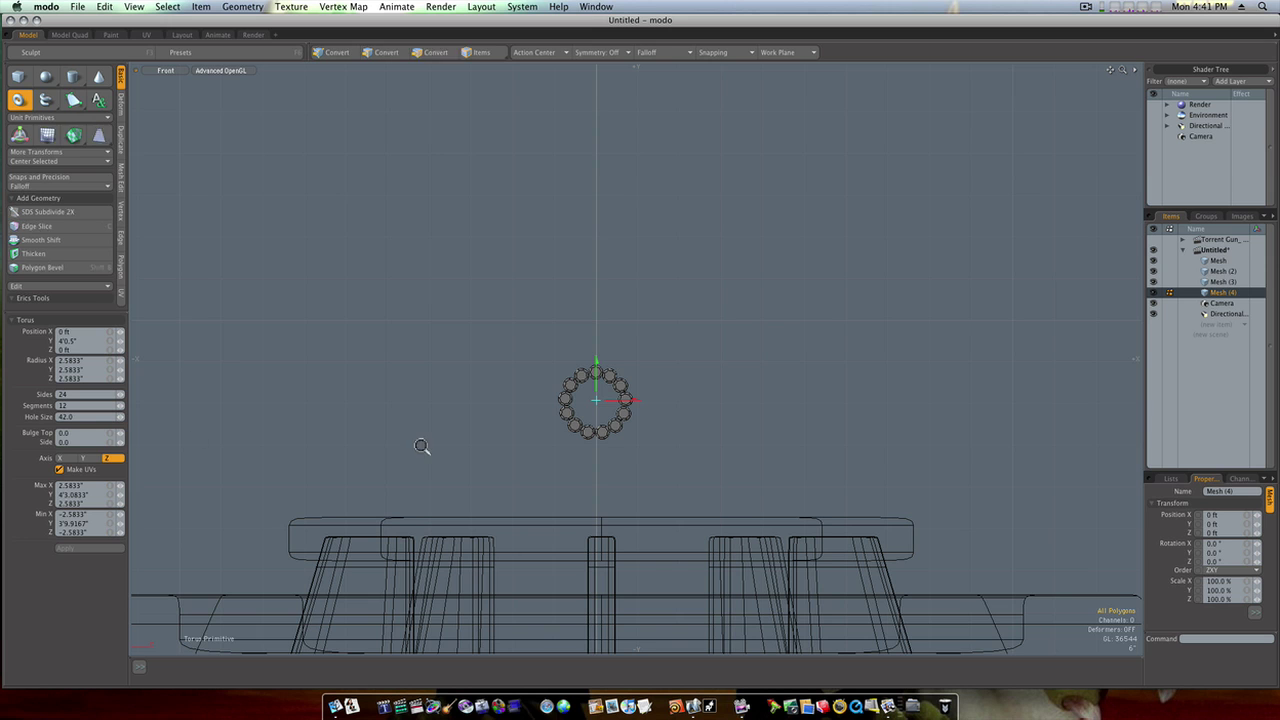
pyautogui.keyDown('ctrl'); pyautogui.keyDown('alt'); pyautogui.moveTo(420, 443); pyautogui.dragTo(369, 448); pyautogui.keyUp('alt'); pyautogui.keyUp('ctrl')
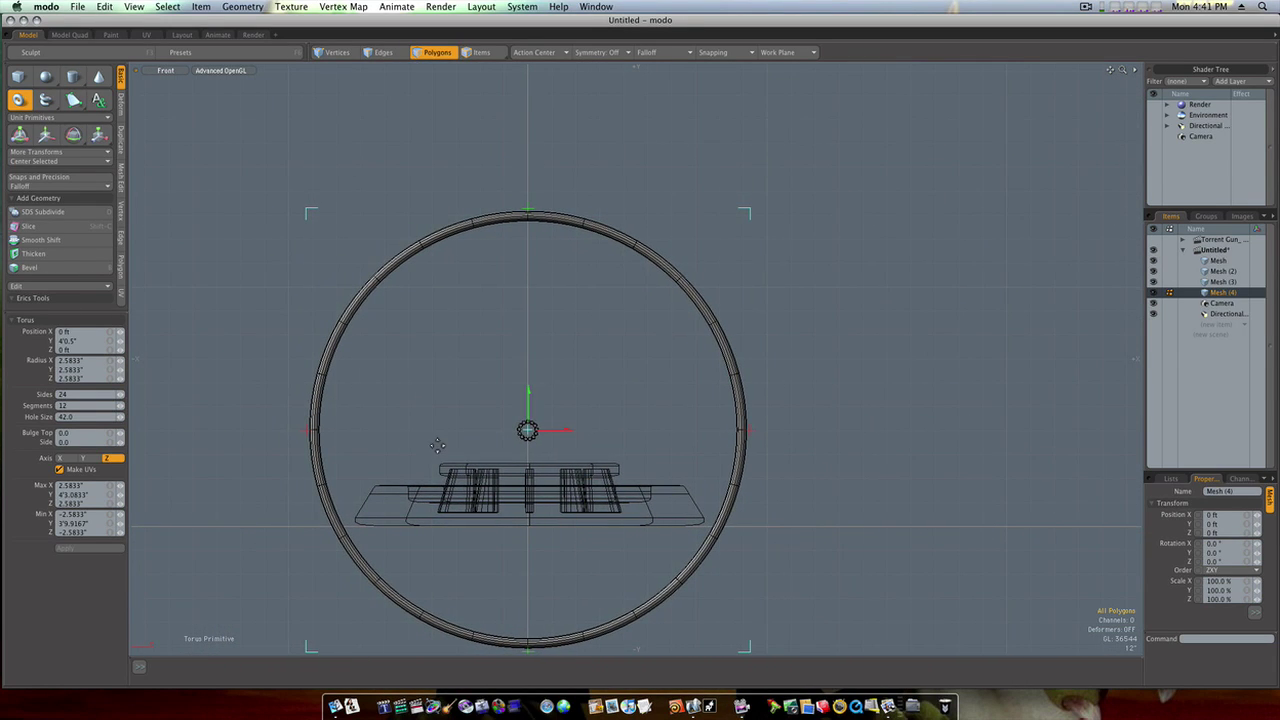
# Select the whole torus and scale it uniformly to 5.5% so it closely encircles the barrels.
pyautogui.press('q')
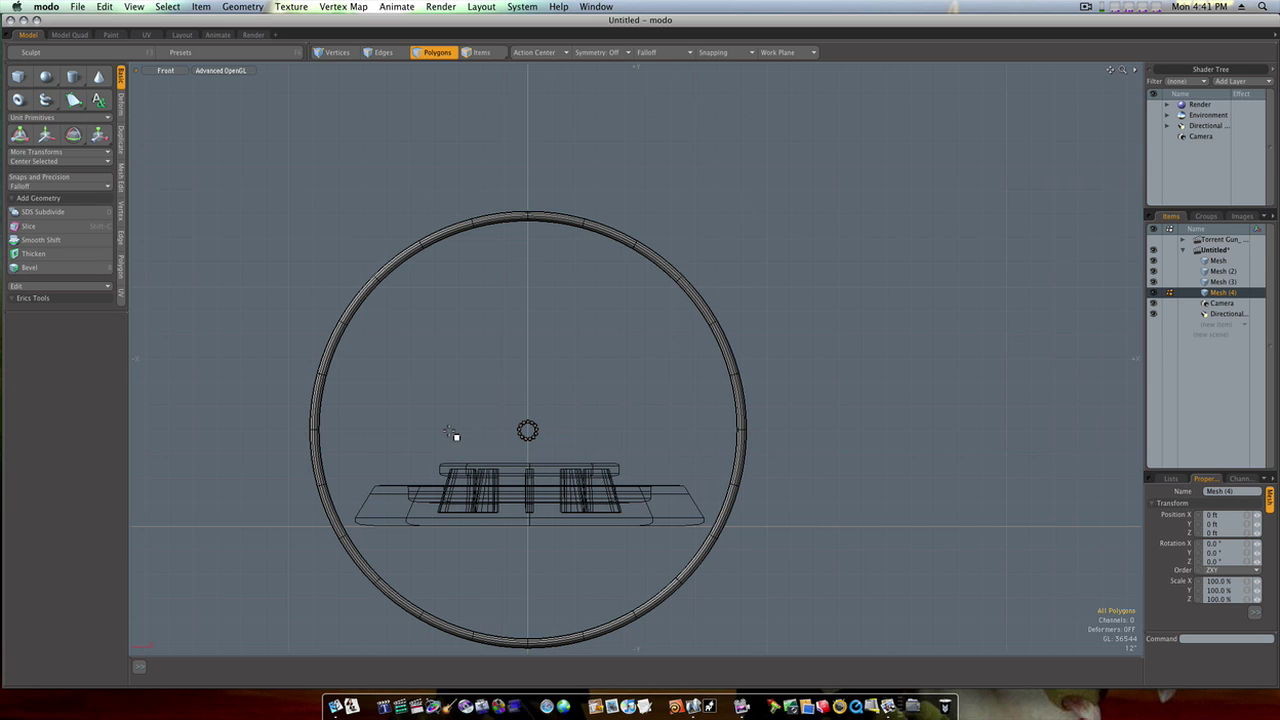
pyautogui.doubleClick(361, 308)
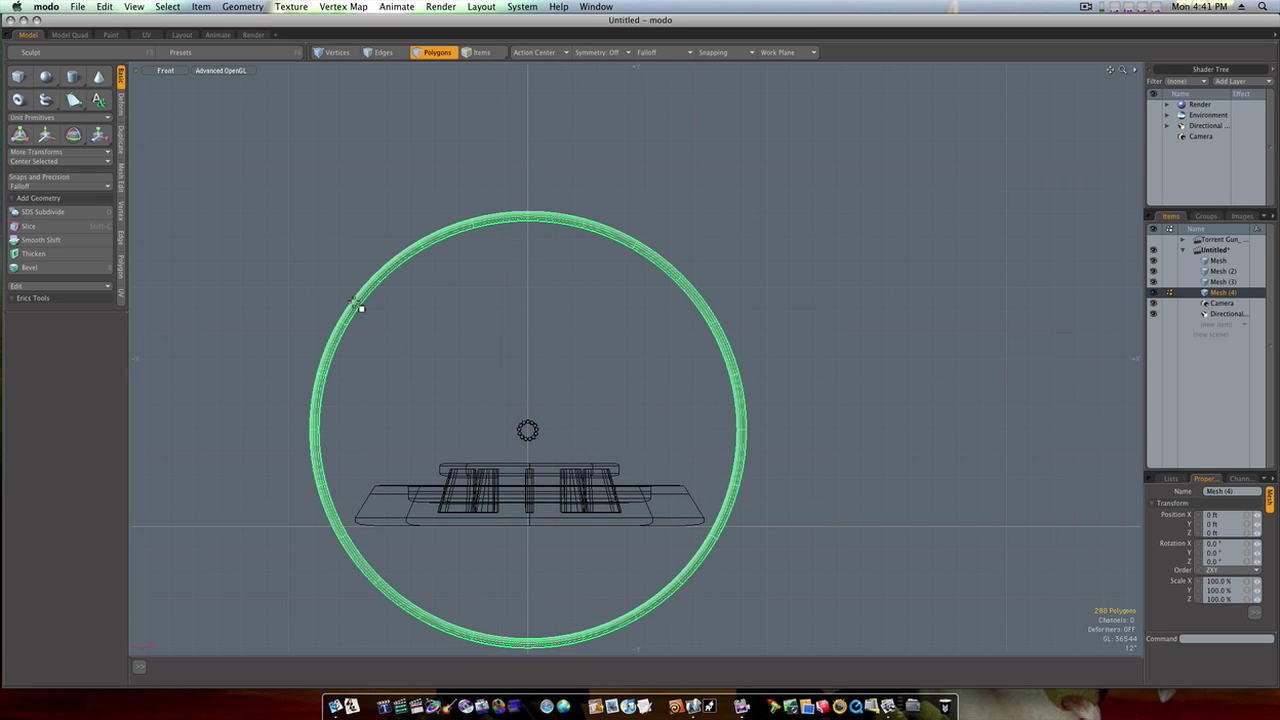
pyautogui.press('r')
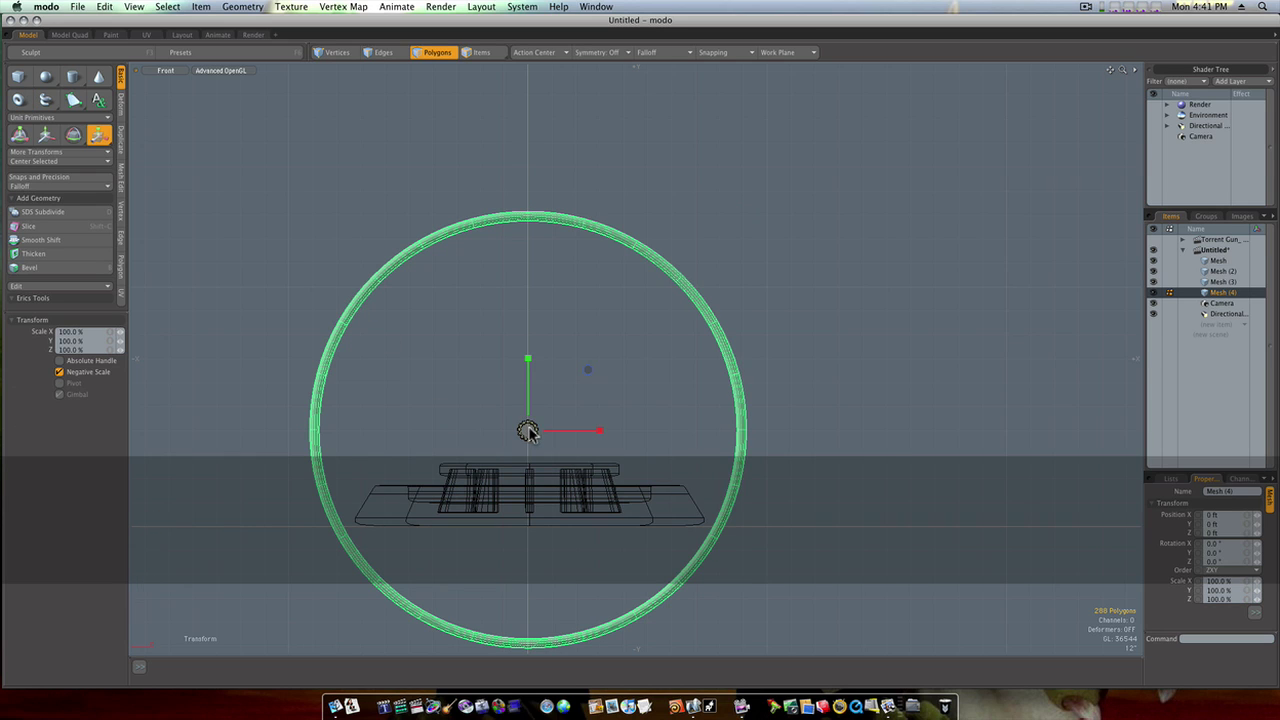
pyautogui.moveTo(534, 437); pyautogui.dragTo(470, 431)
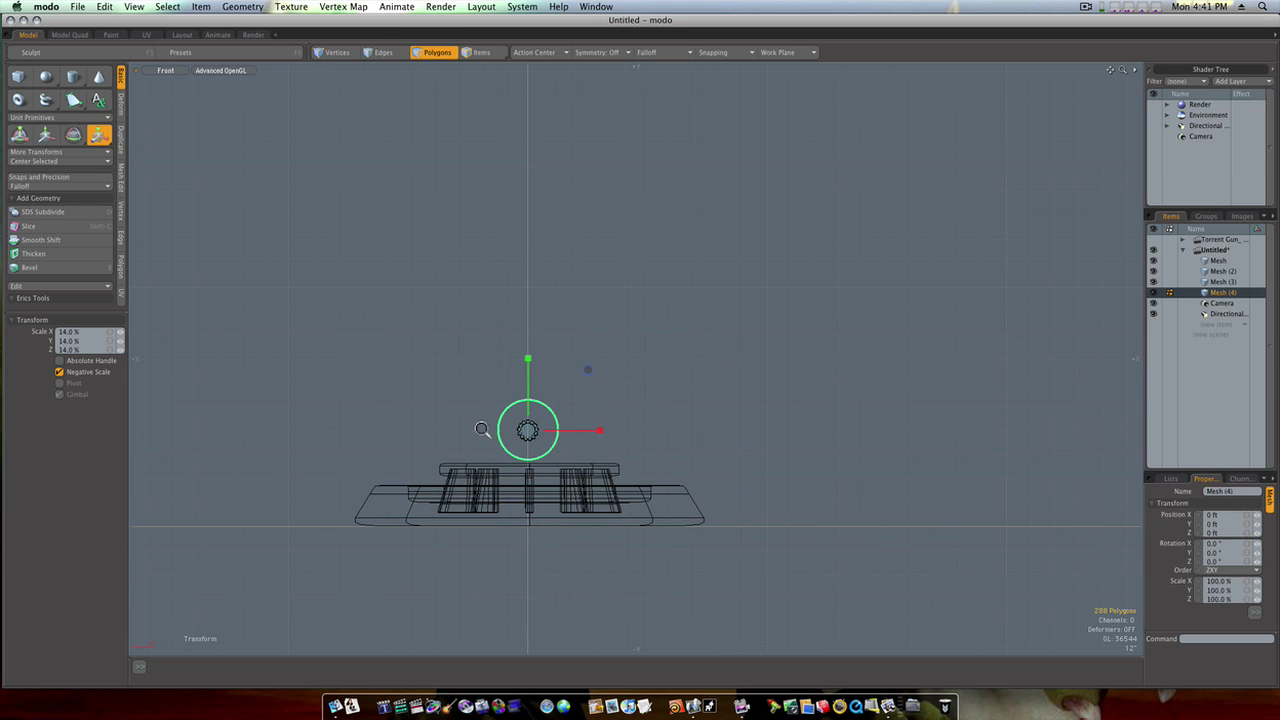
pyautogui.scroll(5, 498, 431)
pyautogui.scroll(5, 549, 433)
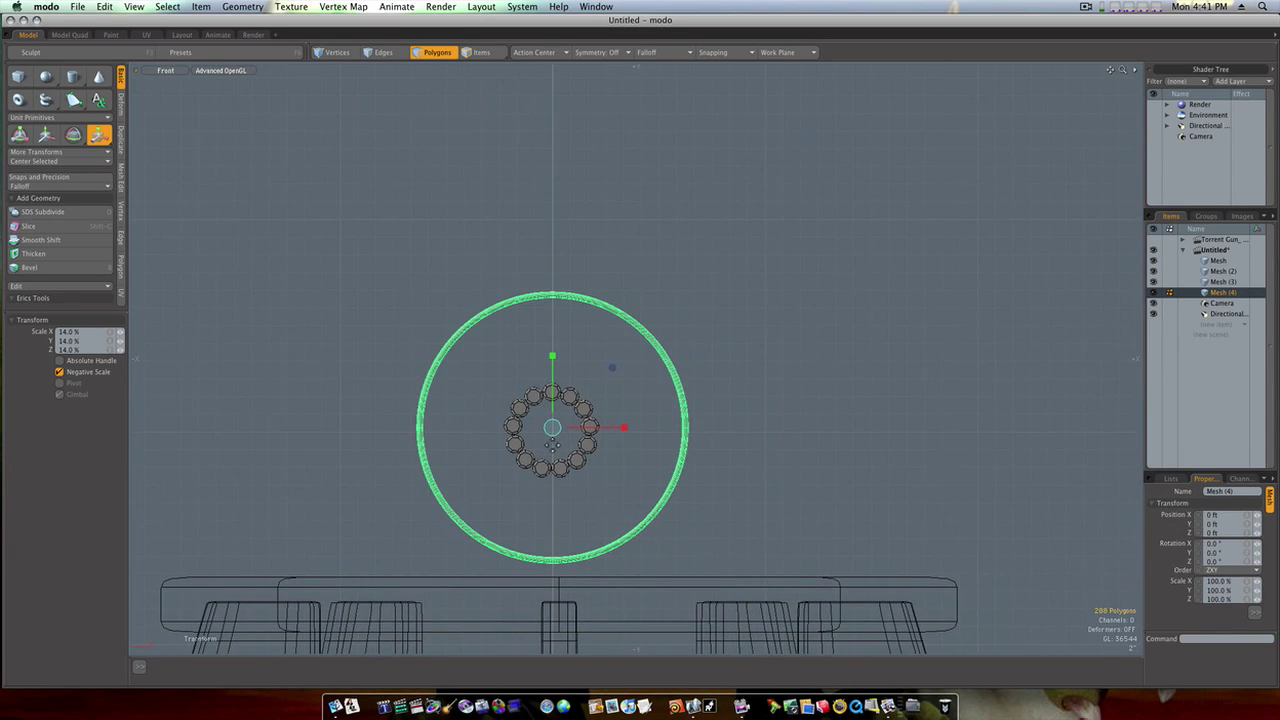
pyautogui.moveTo(555, 432); pyautogui.dragTo(539, 432)
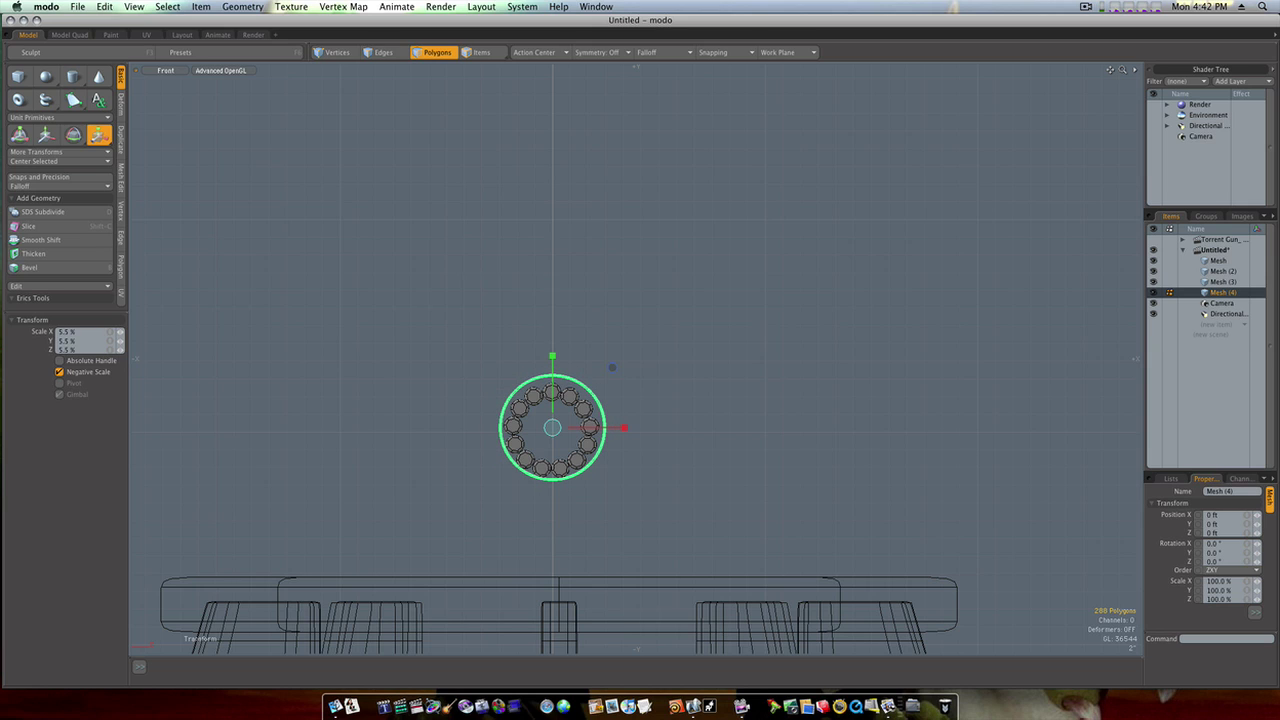
# Fit the torus around the barrels by lowering it 0.25", scaling it to 95% and lowering it another 0.125".
pyautogui.press('w')
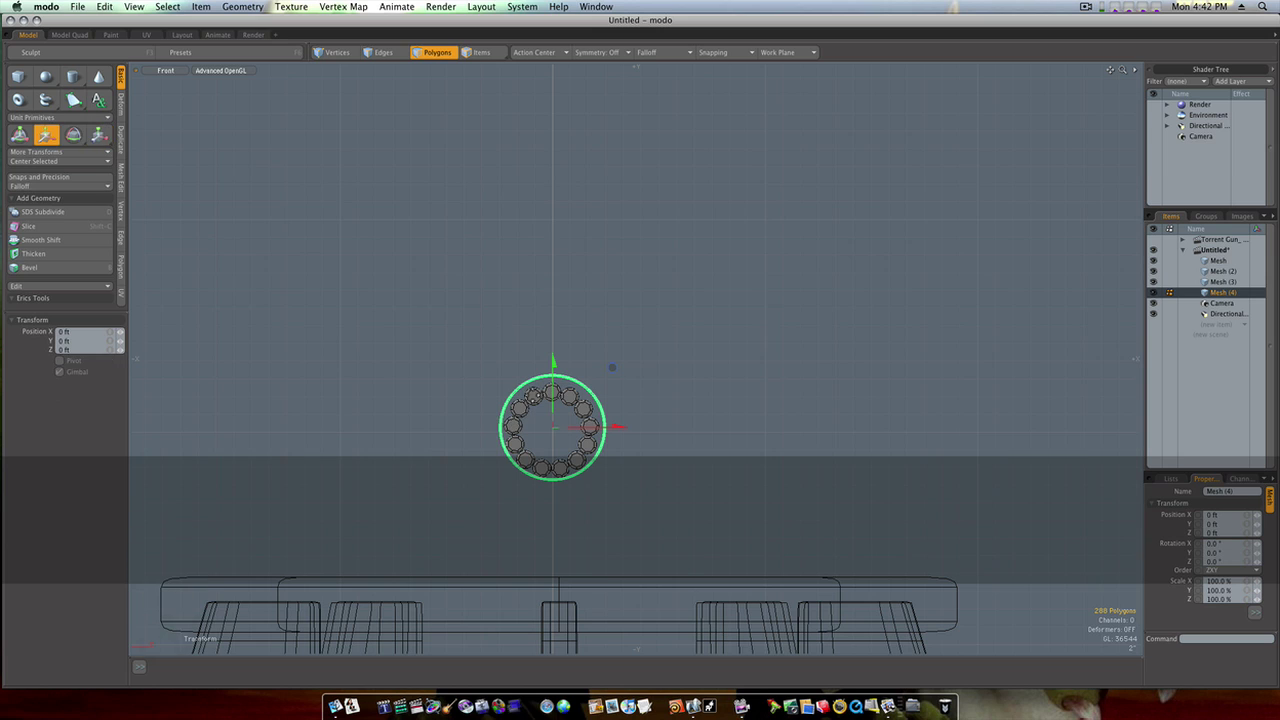
pyautogui.moveTo(554, 360); pyautogui.dragTo(554, 366)
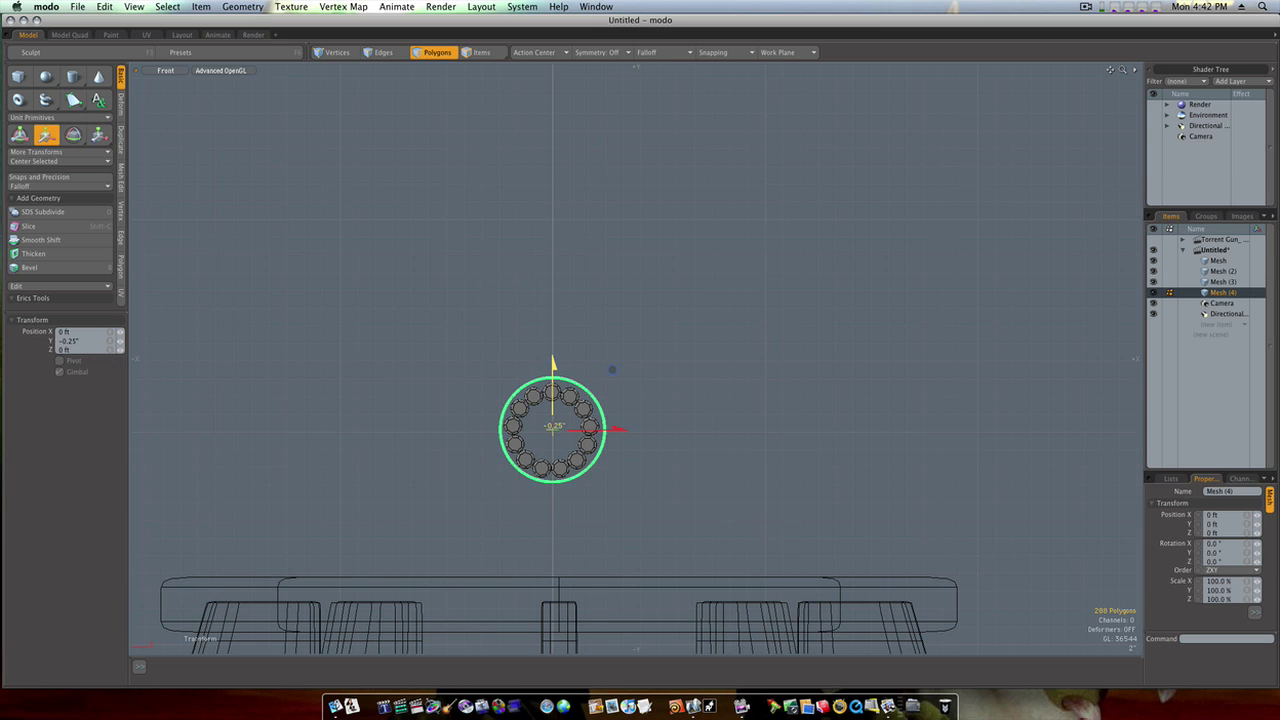
pyautogui.press('r')
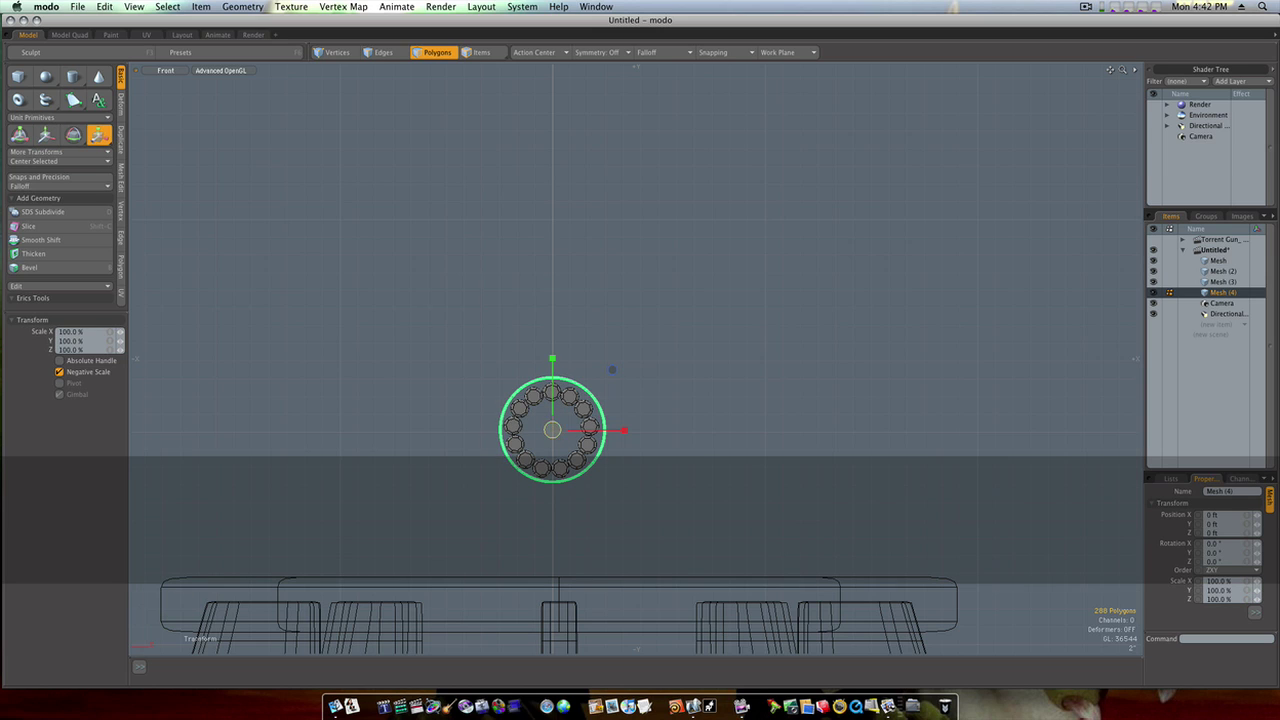
pyautogui.moveTo(554, 430); pyautogui.dragTo(546, 430)
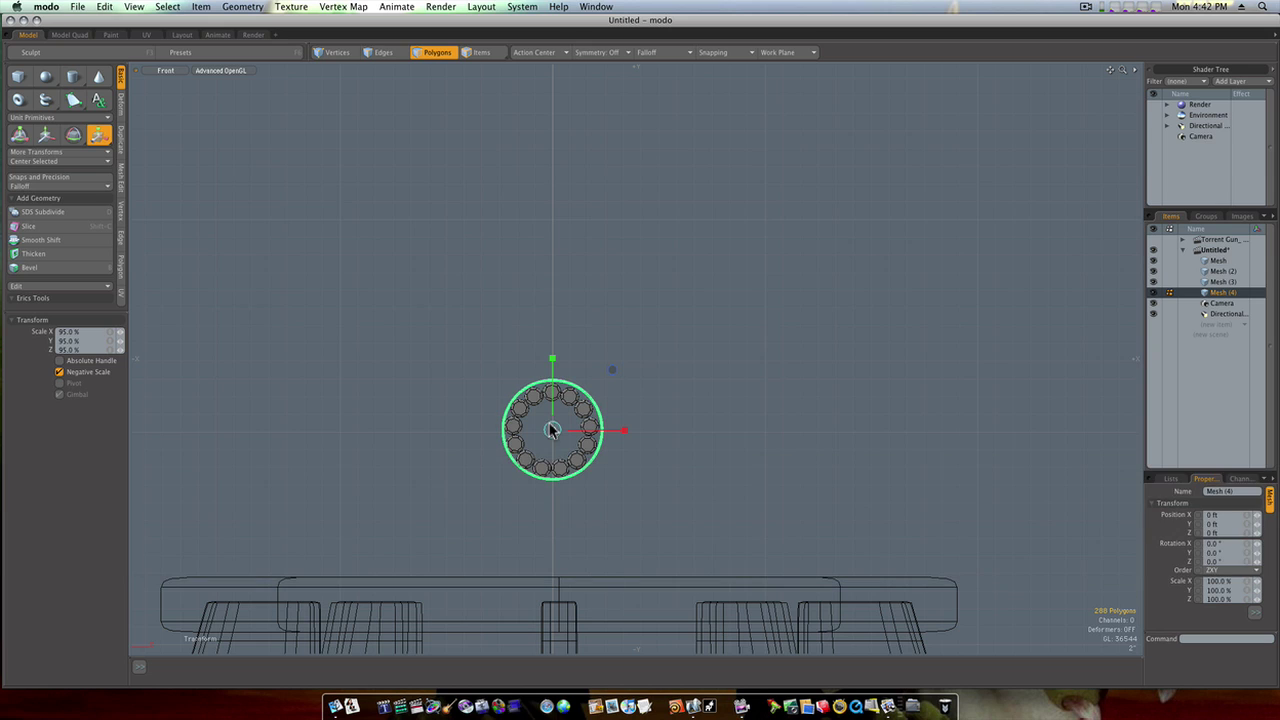
pyautogui.press('w')
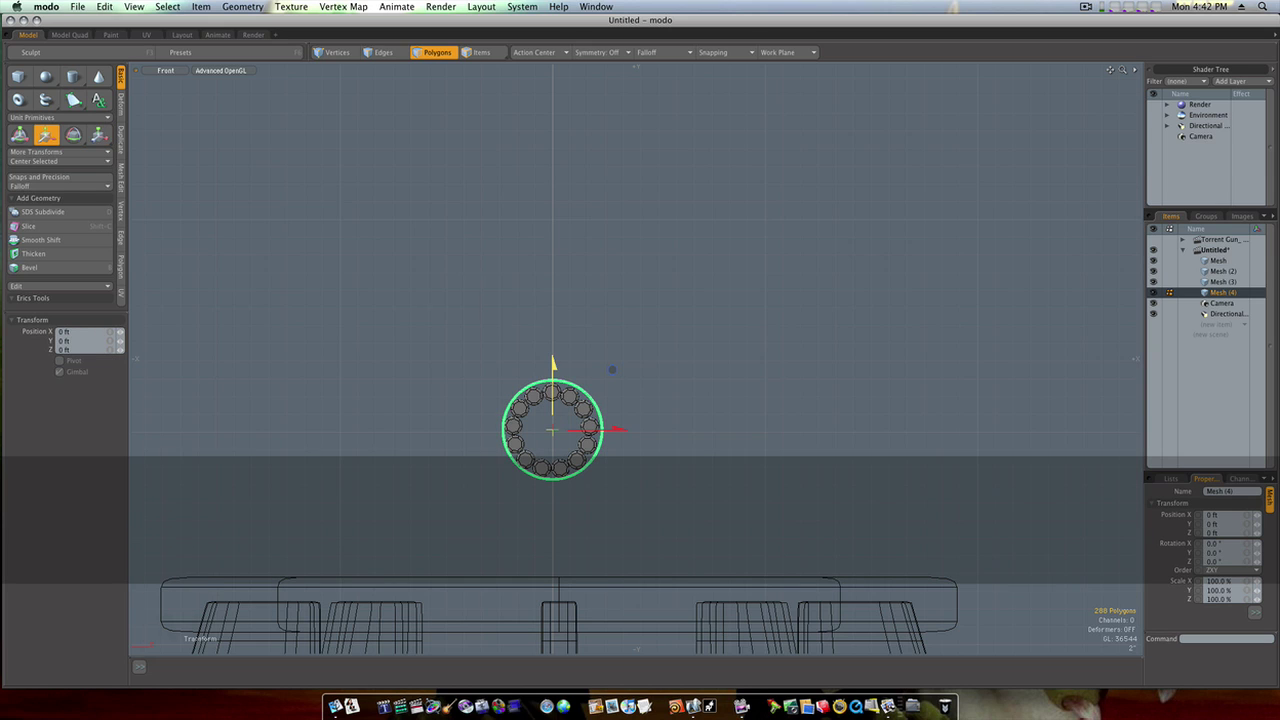
pyautogui.moveTo(553, 370); pyautogui.dragTo(555, 410)
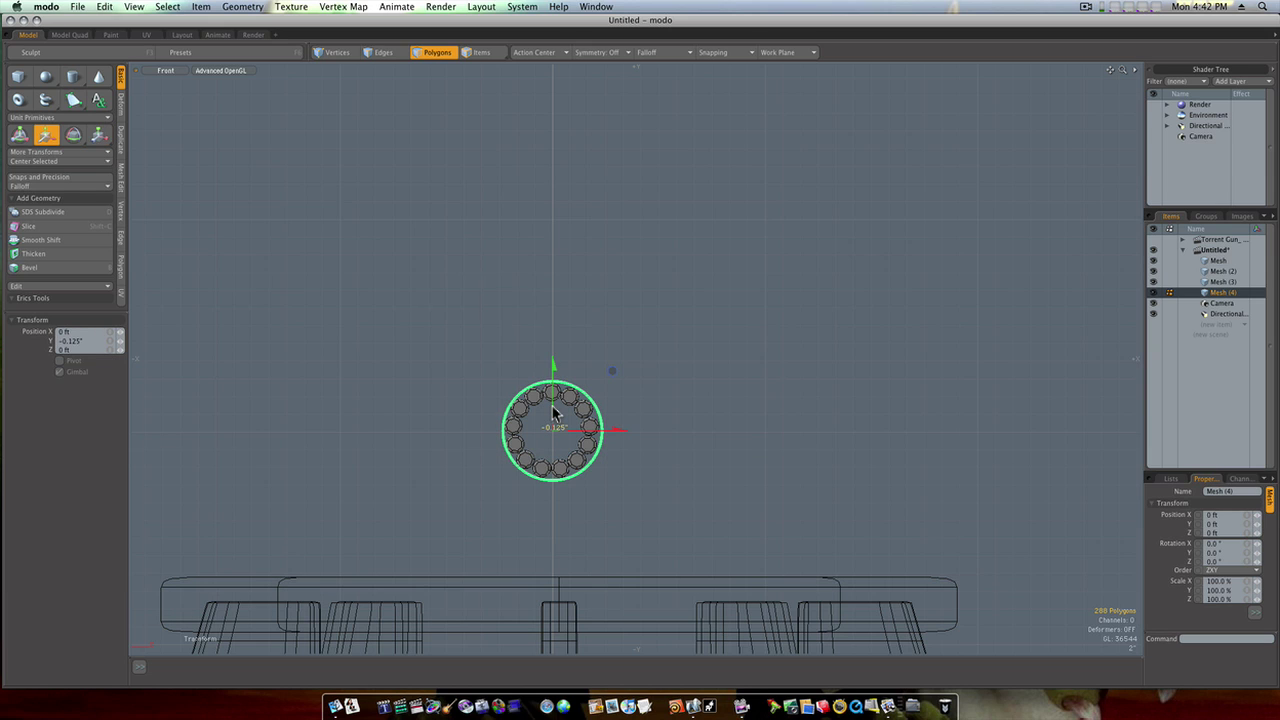
pyautogui.hotkey('ctrl', 'space')
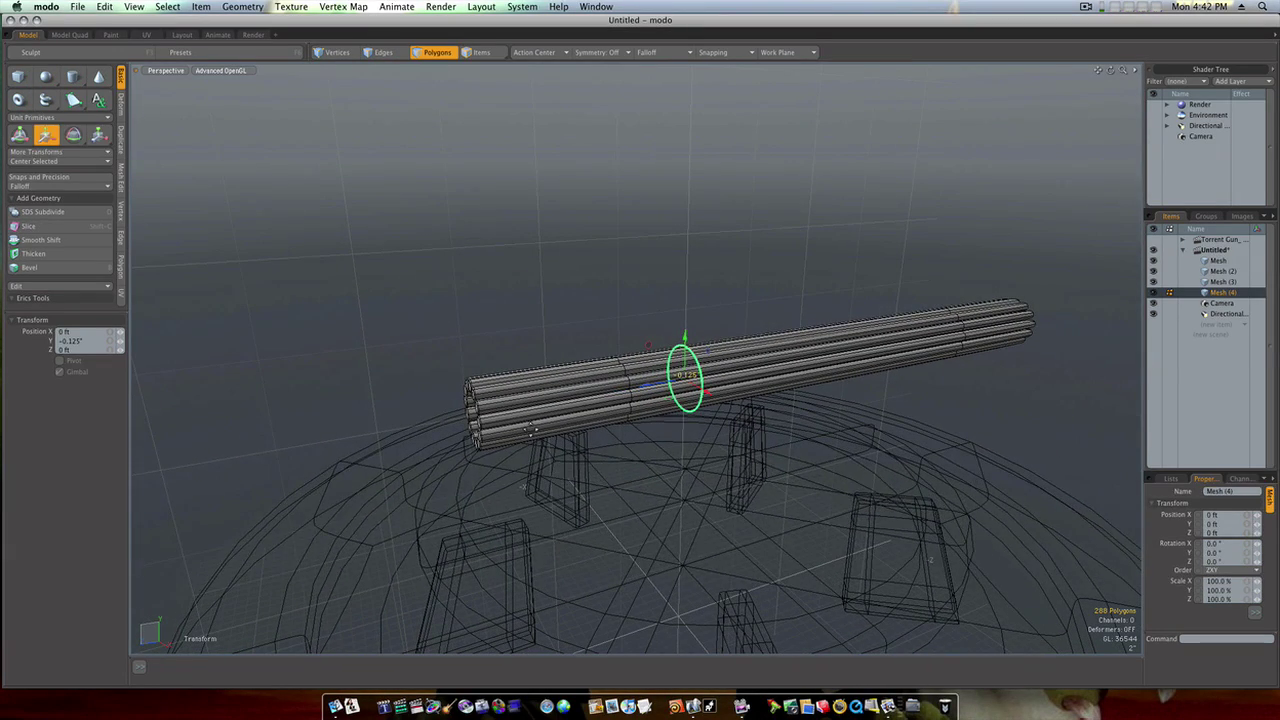
# Scale the torus along Z only, to about 930%, so it becomes a wide band around the barrels.
pyautogui.press('r')
pyautogui.scroll(5, 566, 422)
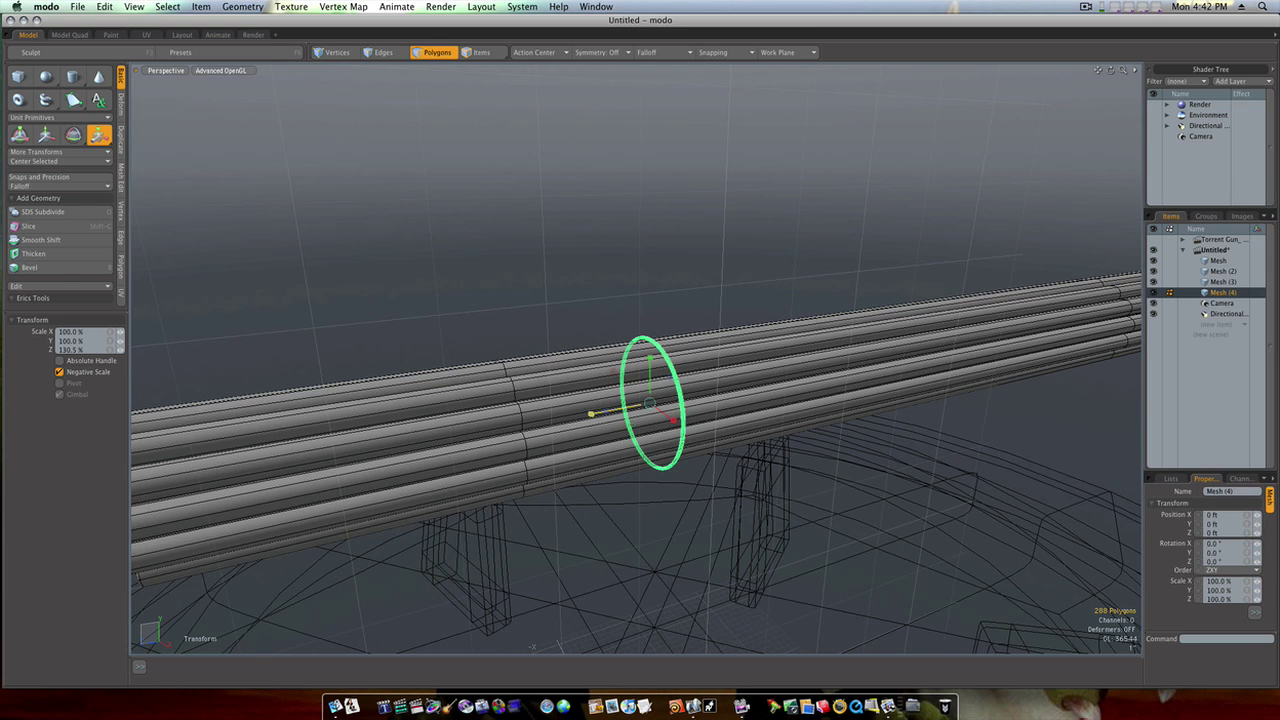
pyautogui.moveTo(591, 414); pyautogui.dragTo(110, 502)
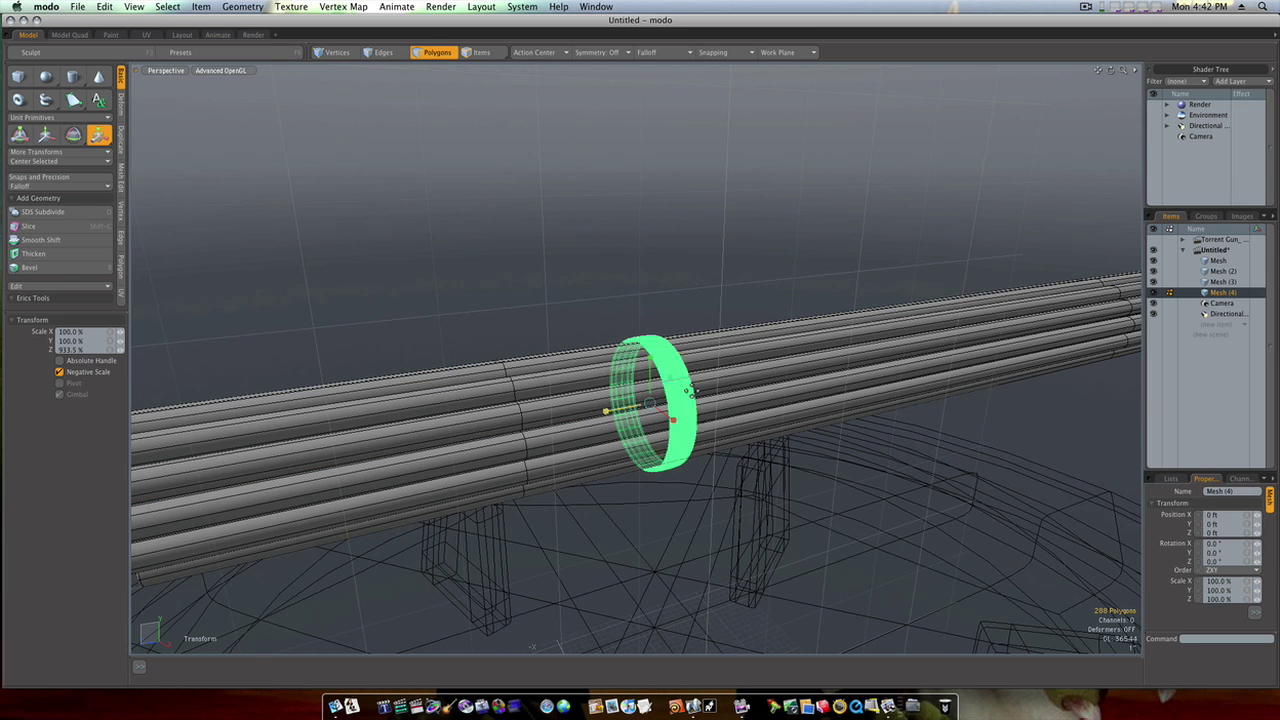
pyautogui.press('space')
# Select the whole band and move it along the Z axis to near the closest end of the barrel cluster.
pyautogui.click(733, 289)
pyautogui.keyDown('alt'); pyautogui.moveTo(726, 290); pyautogui.dragTo(730, 355); pyautogui.keyUp('alt')
pyautogui.doubleClick(717, 398)
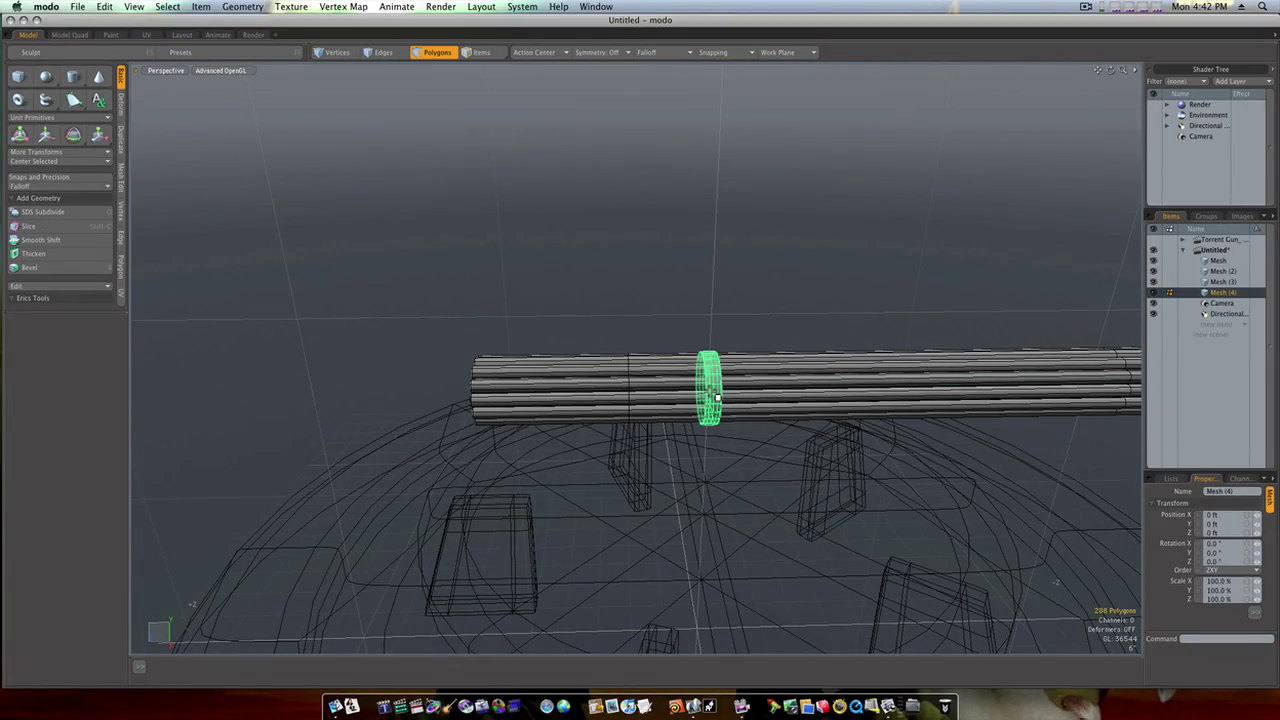
pyautogui.press('w')
pyautogui.moveTo(717, 398); pyautogui.dragTo(539, 398)
pyautogui.press('space')
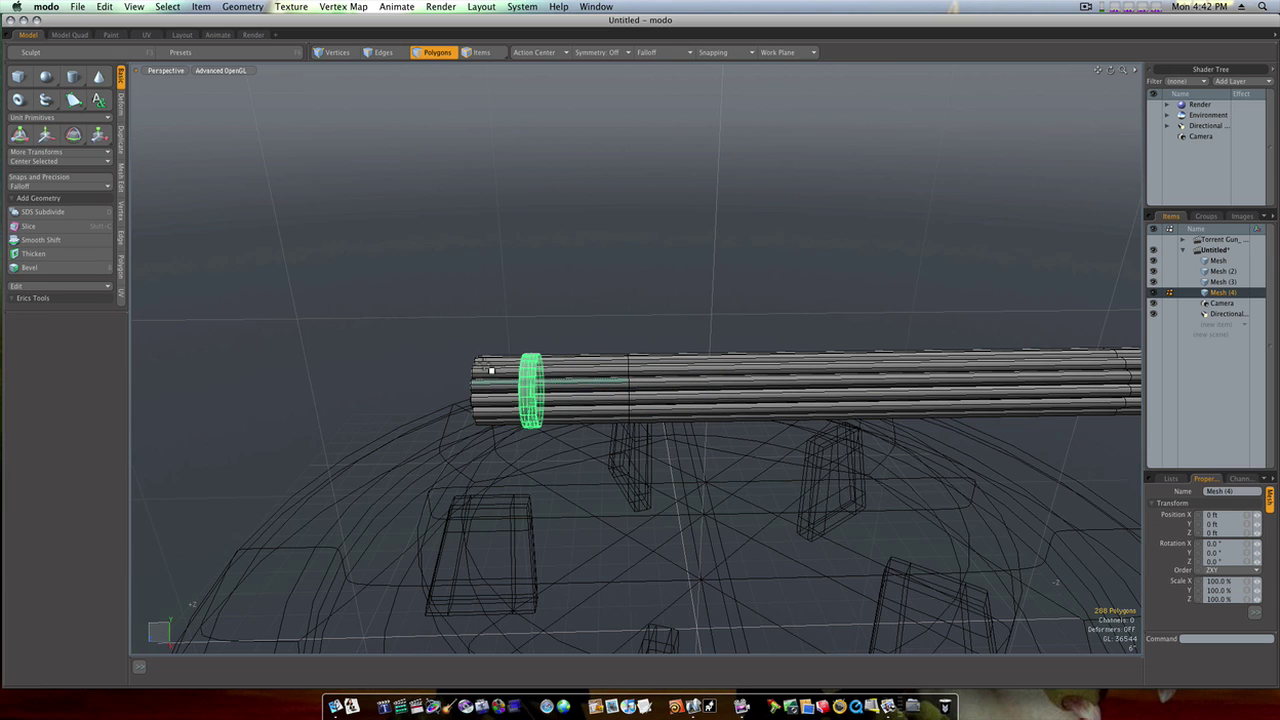
# Clone the band three times along Z, spacing the copies evenly over the length of the barrels.
pyautogui.click(122, 145)
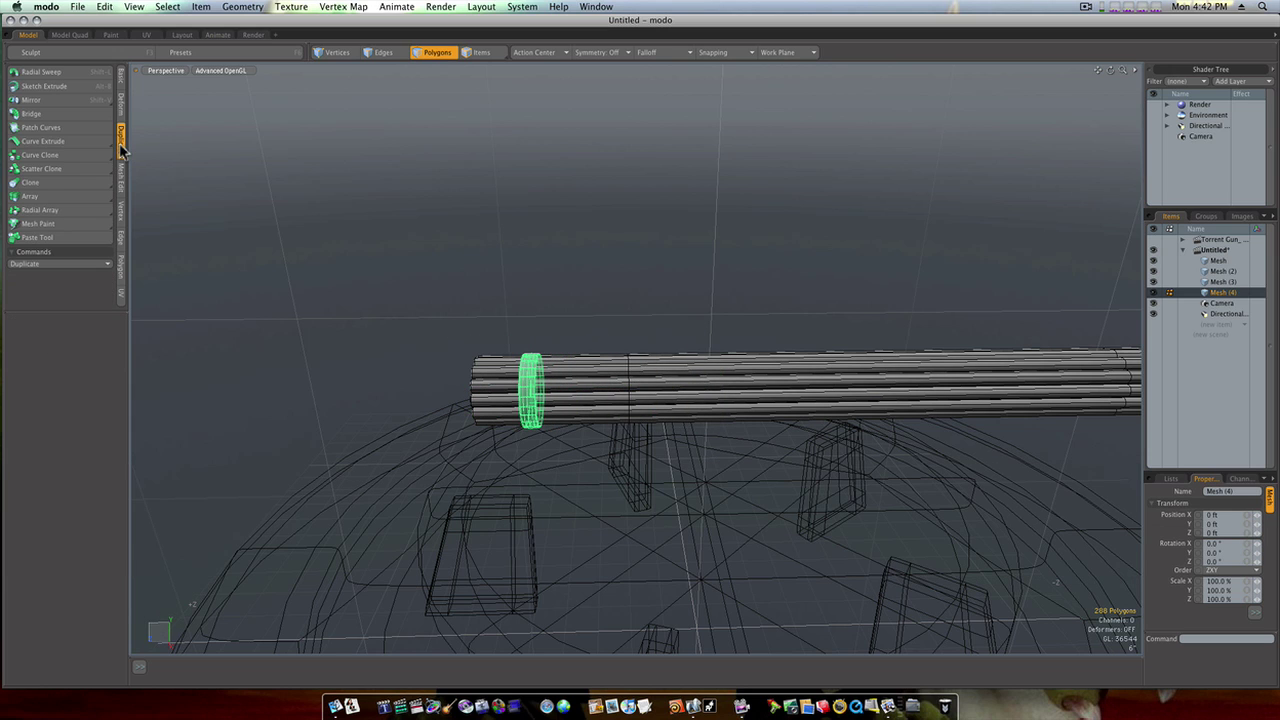
pyautogui.click(61, 184)
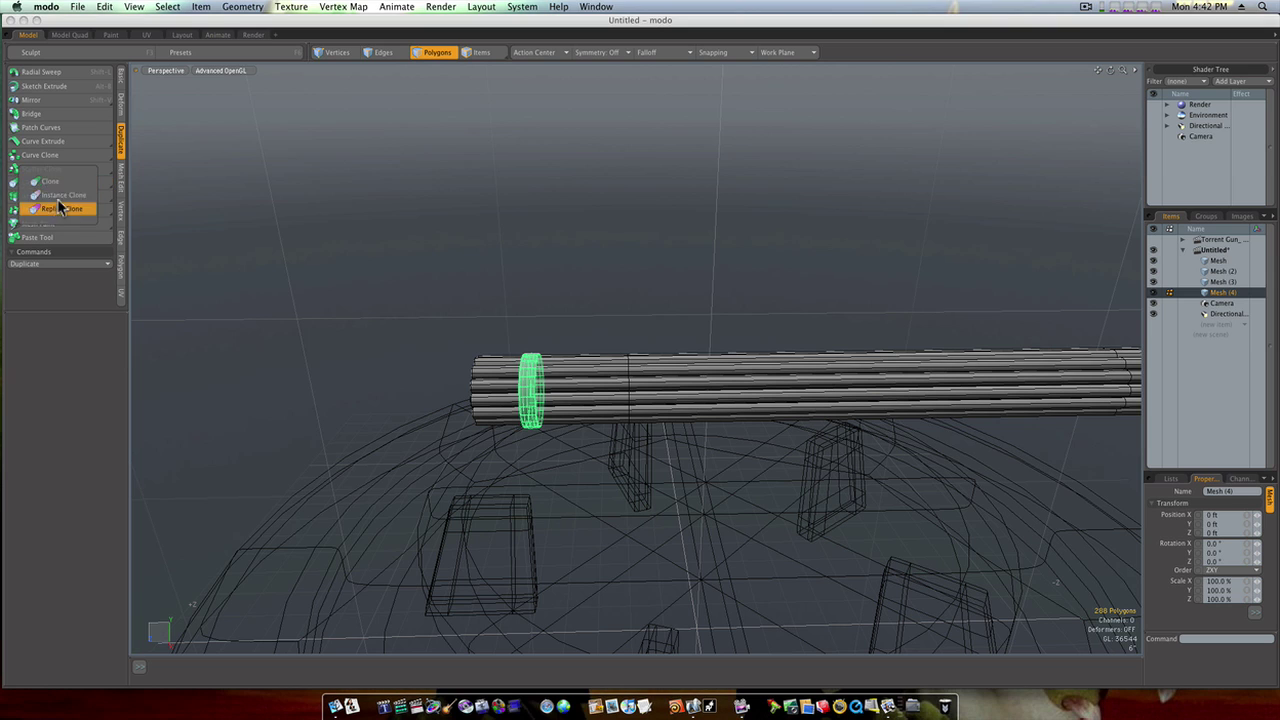
pyautogui.click(50, 182)
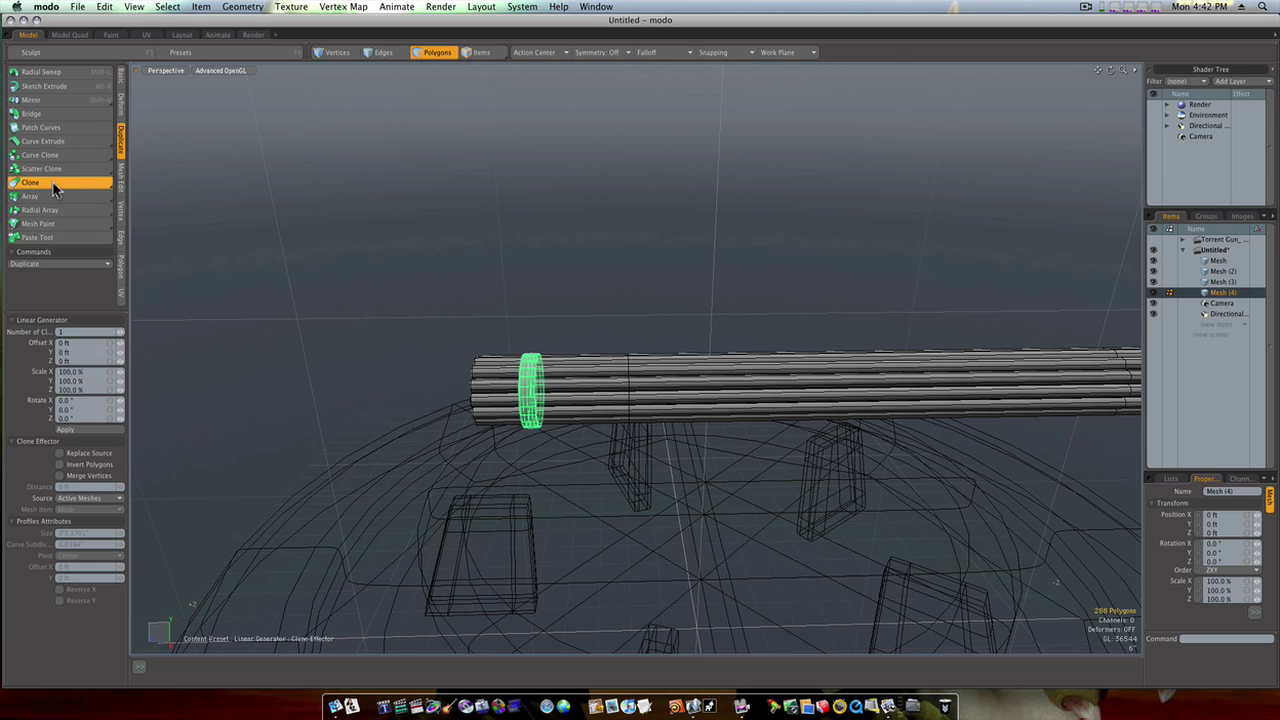
pyautogui.click(122, 333)
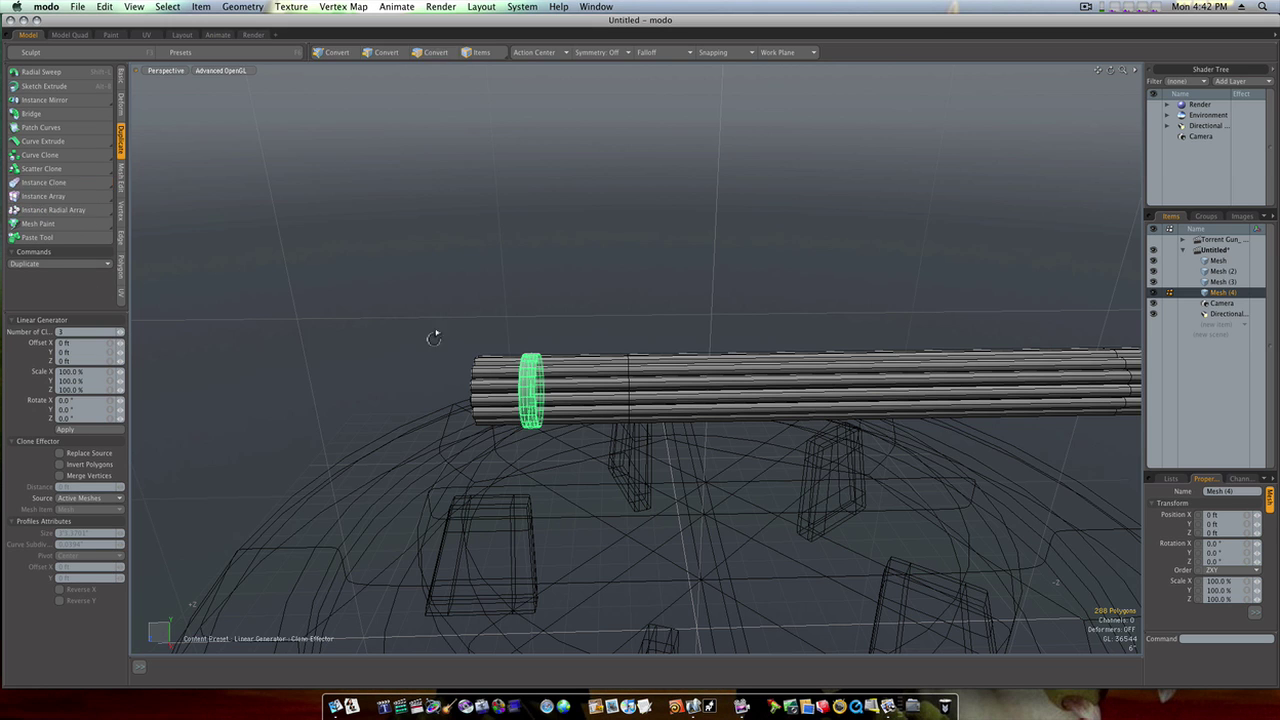
pyautogui.moveTo(515, 345)
pyautogui.keyDown('ctrl'); pyautogui.keyDown('alt'); pyautogui.mouseDown()
pyautogui.moveTo(412, 345)
pyautogui.moveTo(440, 344)
pyautogui.mouseUp(); pyautogui.keyUp('alt'); pyautogui.keyUp('ctrl')
pyautogui.click(413, 345)
pyautogui.press('space')
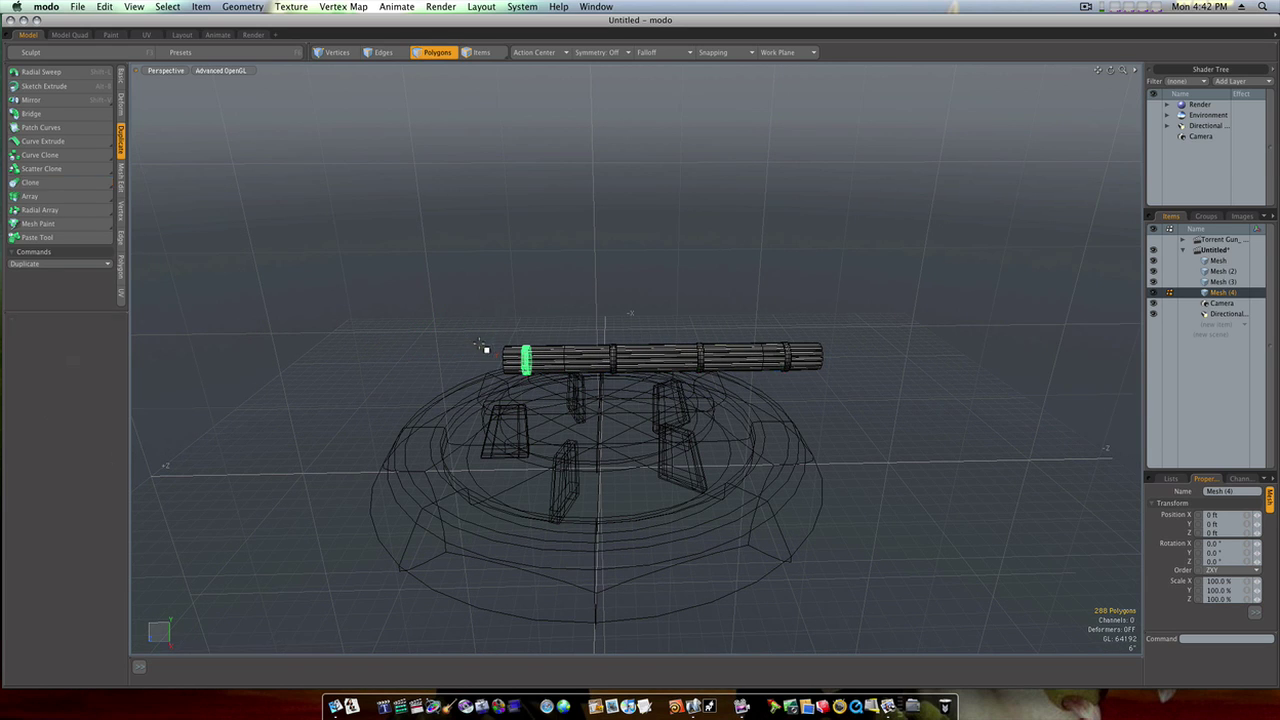
# Deselect the band and move the complete barrel mesh -12'9.5" along Z, clear of the base.
pyautogui.click(466, 338)
pyautogui.moveTo(466, 337)
pyautogui.keyDown('alt'); pyautogui.mouseDown()
pyautogui.moveTo(563, 349)
pyautogui.moveTo(587, 325)
pyautogui.moveTo(583, 289)
pyautogui.moveTo(517, 294)
pyautogui.mouseUp(); pyautogui.keyUp('alt')
pyautogui.press('3')
pyautogui.press('w')
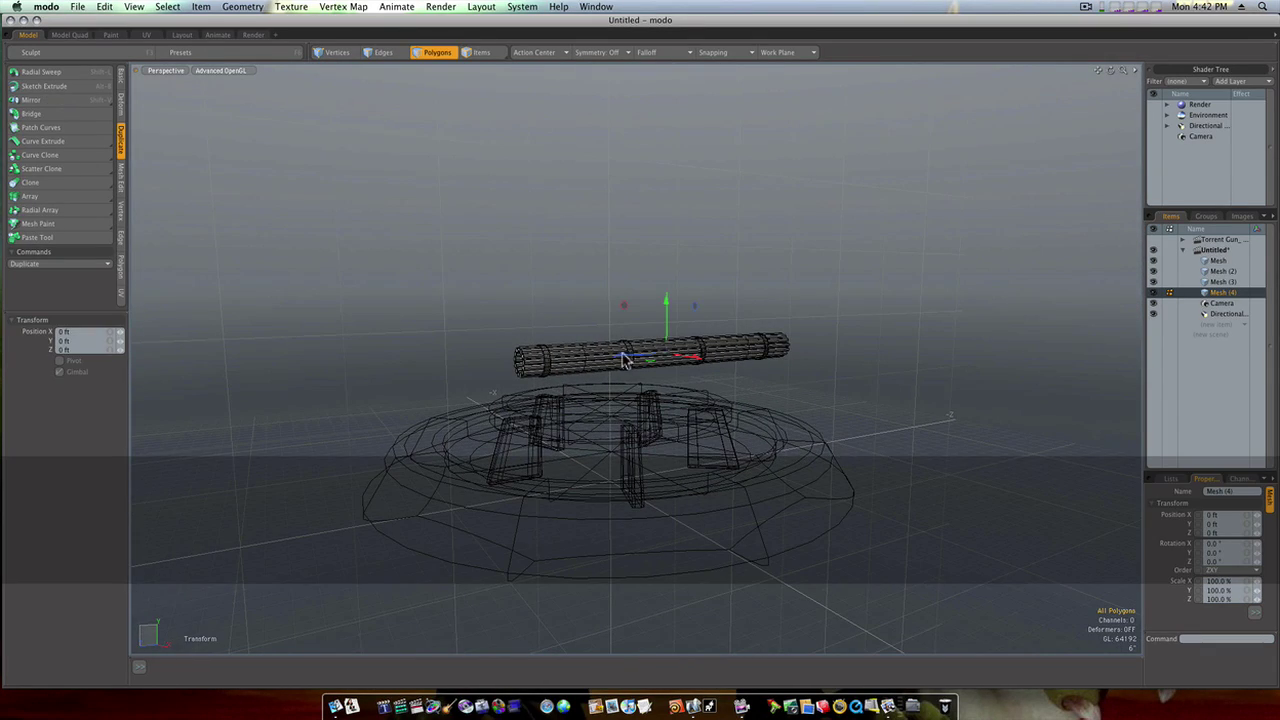
pyautogui.moveTo(620, 362); pyautogui.dragTo(893, 342)
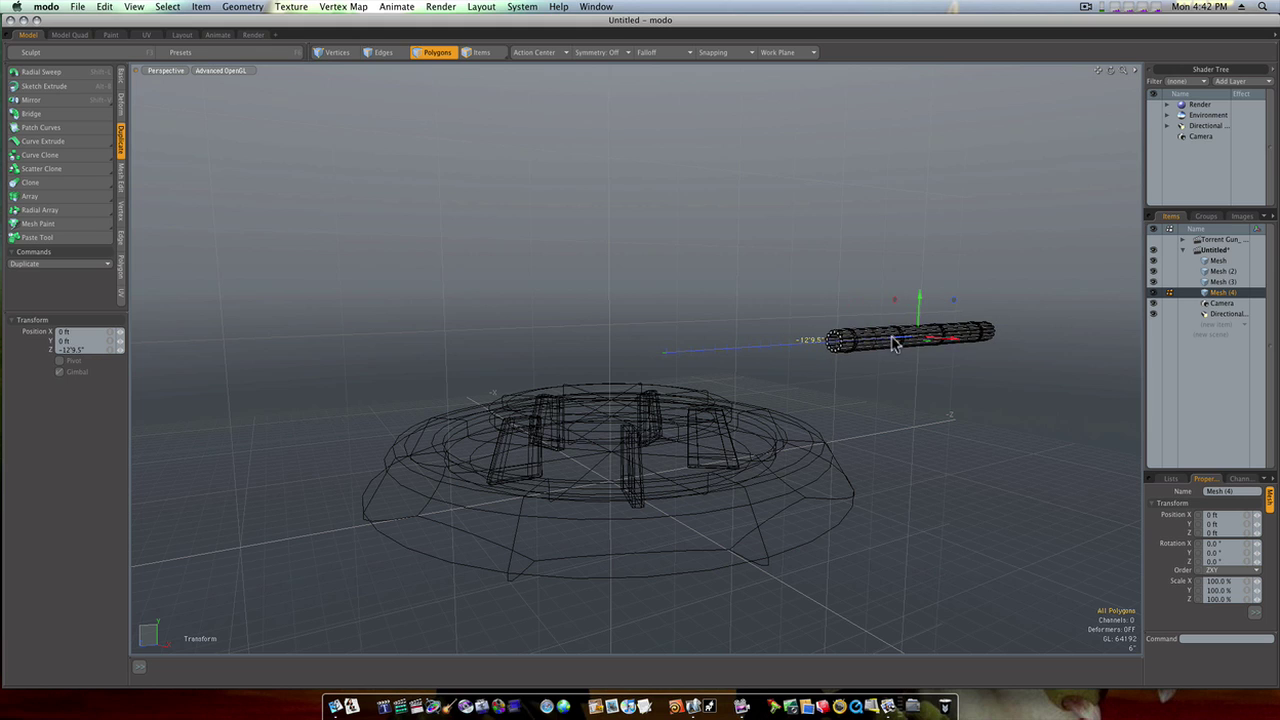
# Rename the mesh item holding the barrel cluster as Barrel.
pyautogui.rightClick(1224, 290)
pyautogui.click(1224, 291)
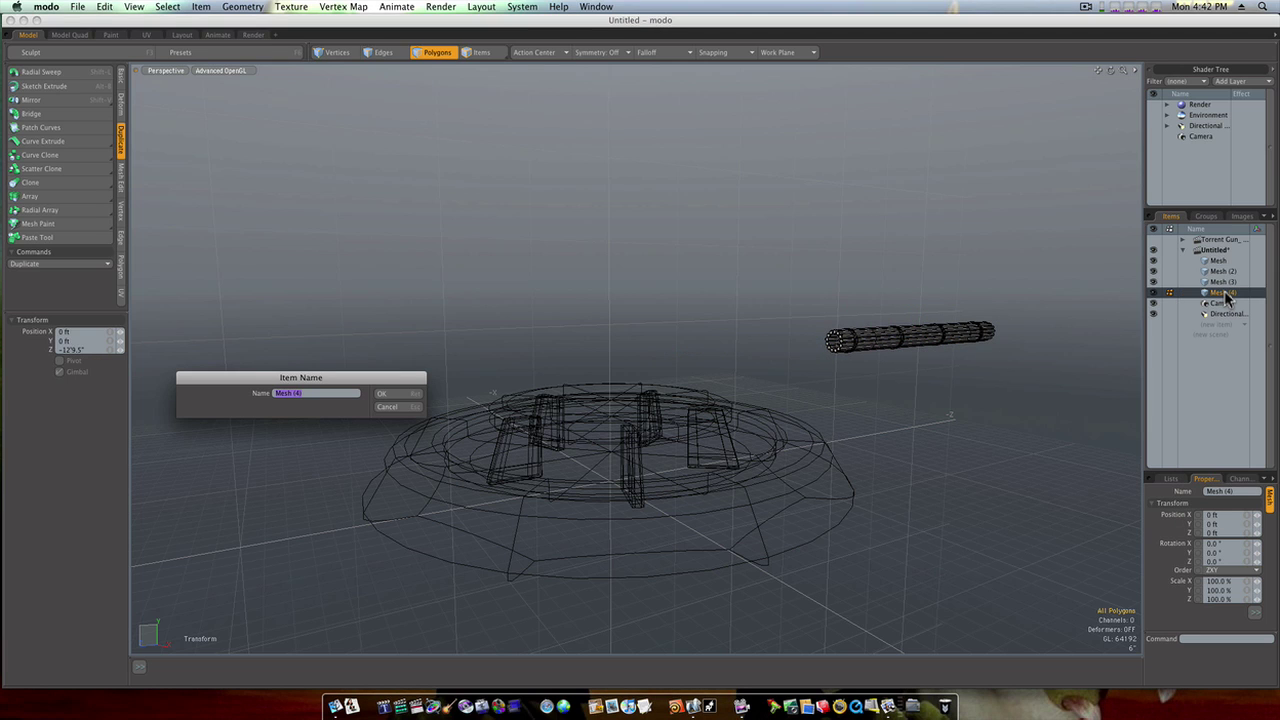
pyautogui.write('Barr')
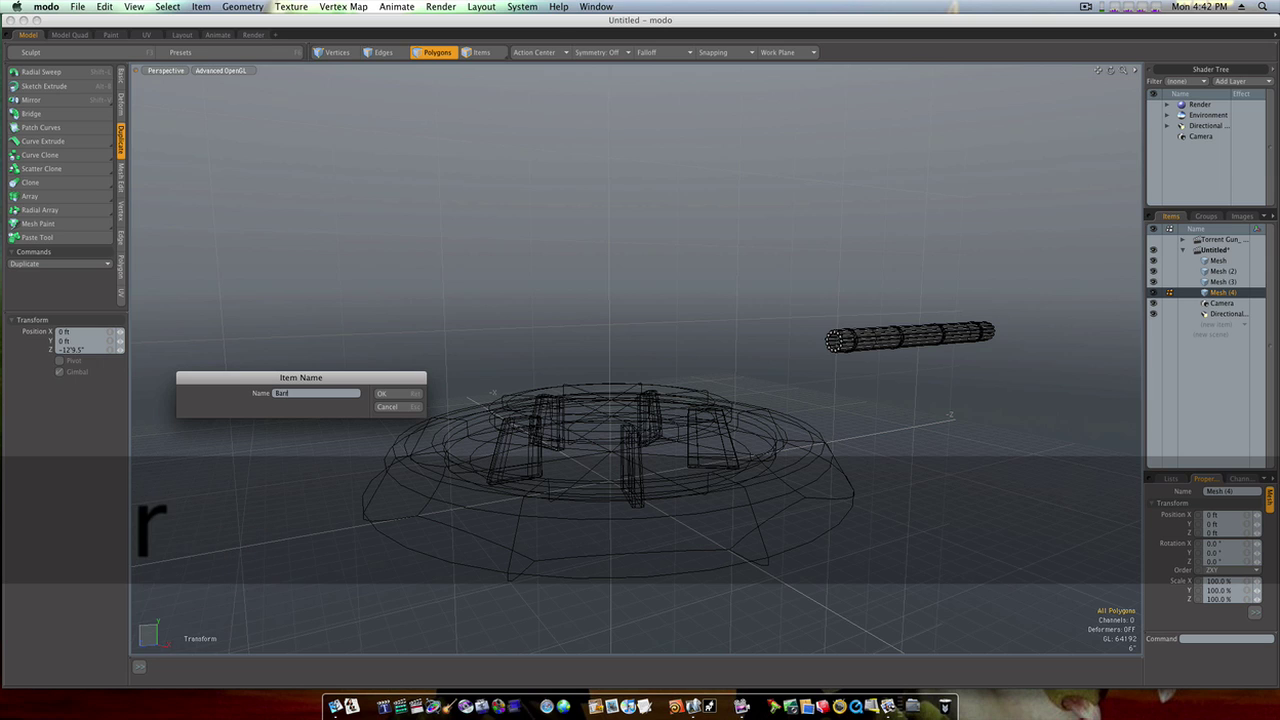
pyautogui.write('el')
pyautogui.press('Return')
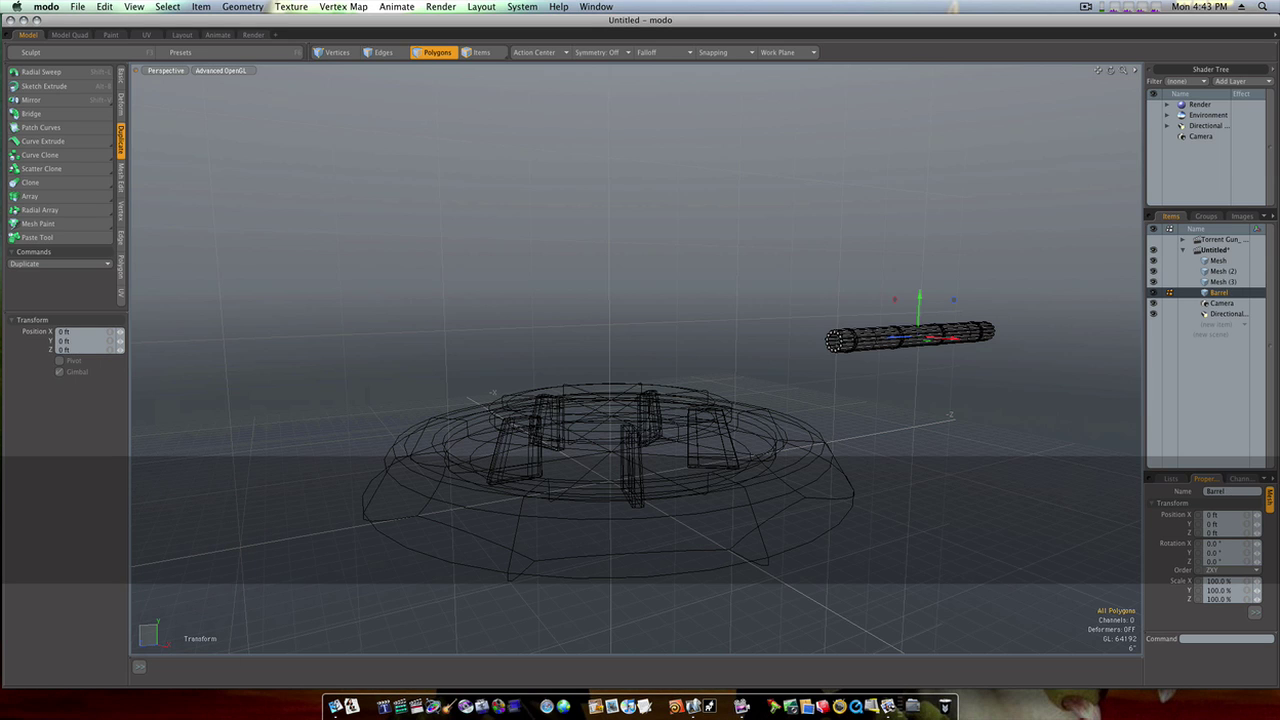
# Find the mesh item that holds the large round base and rename it as Base.
pyautogui.click(1219, 282)
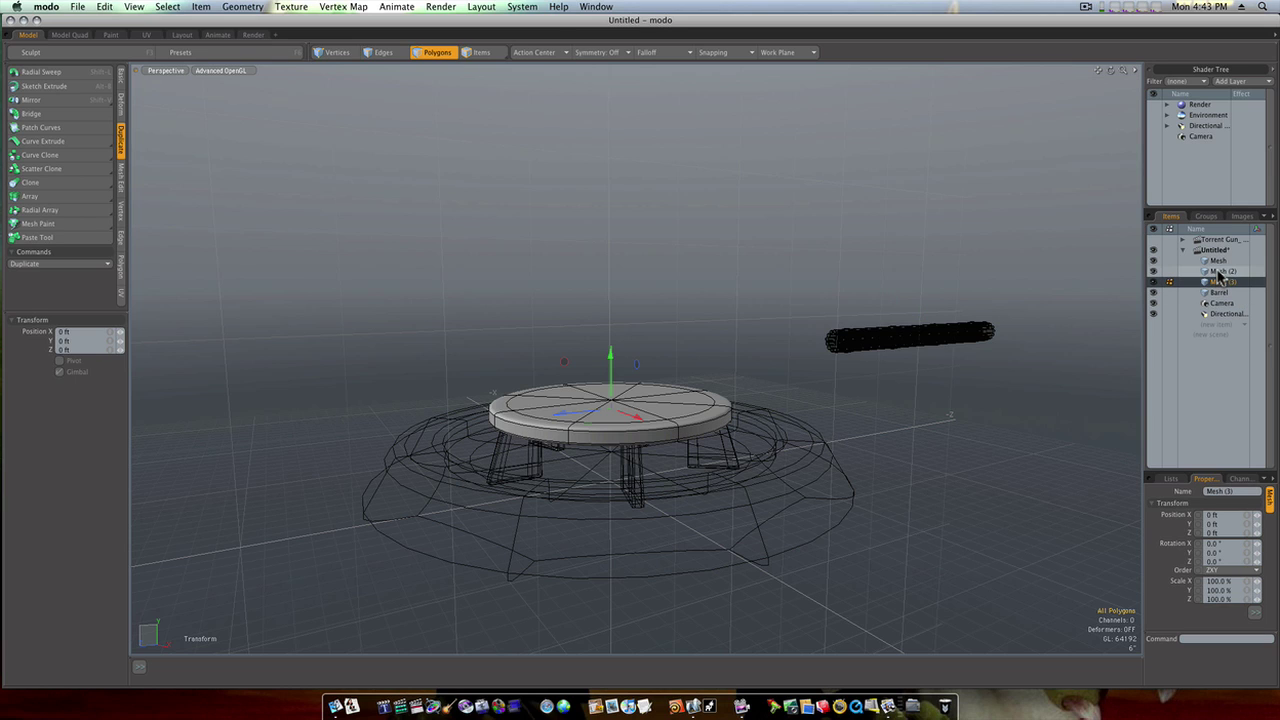
pyautogui.click(1219, 272)
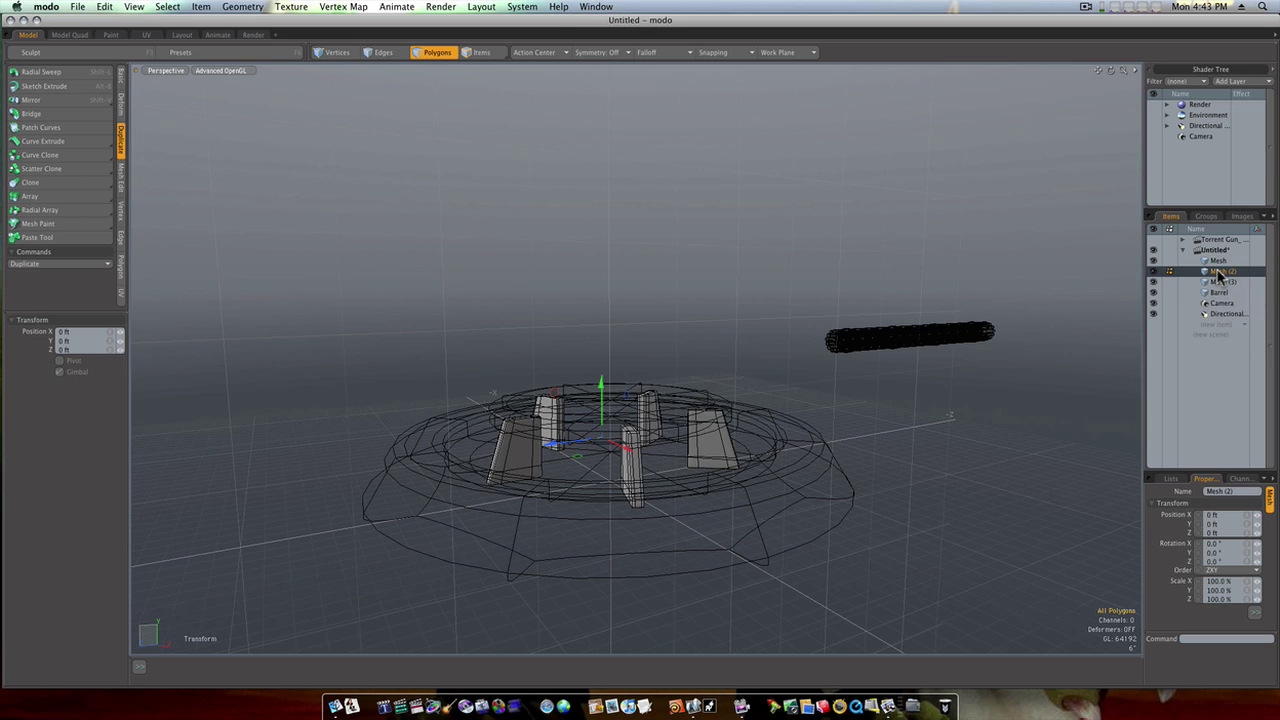
pyautogui.click(1218, 261)
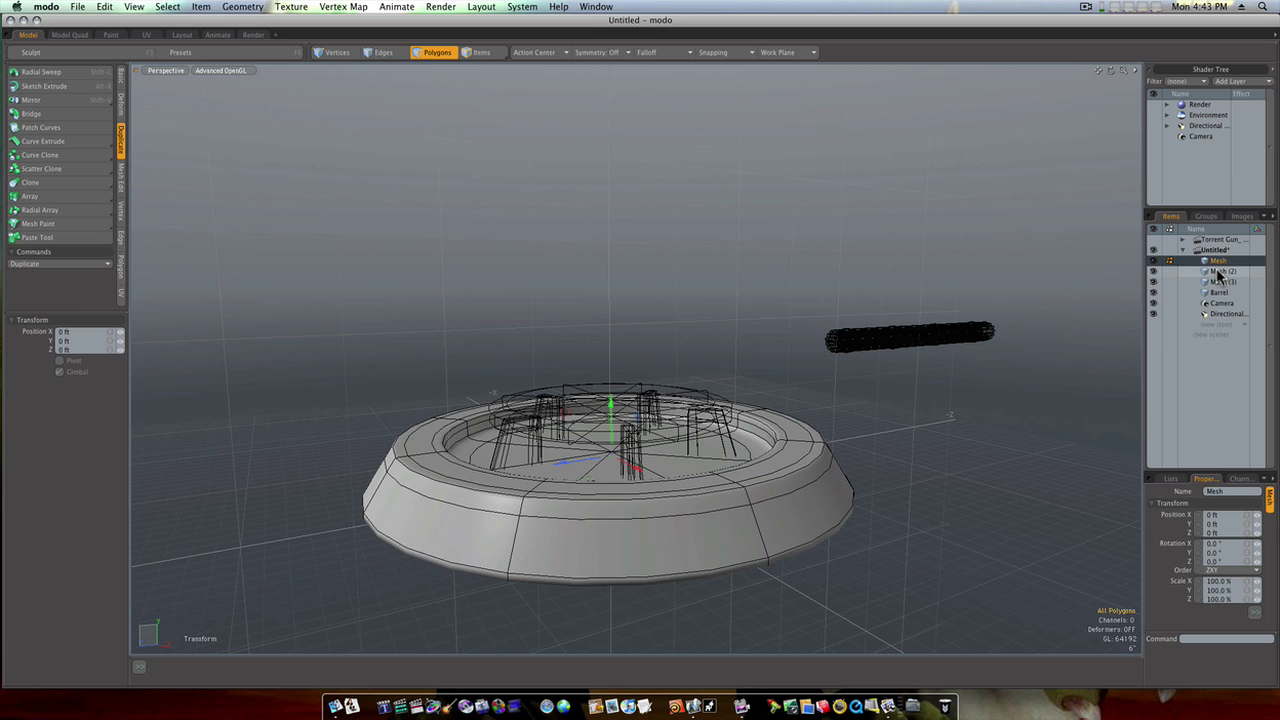
pyautogui.rightClick(1218, 262)
pyautogui.click(1220, 265)
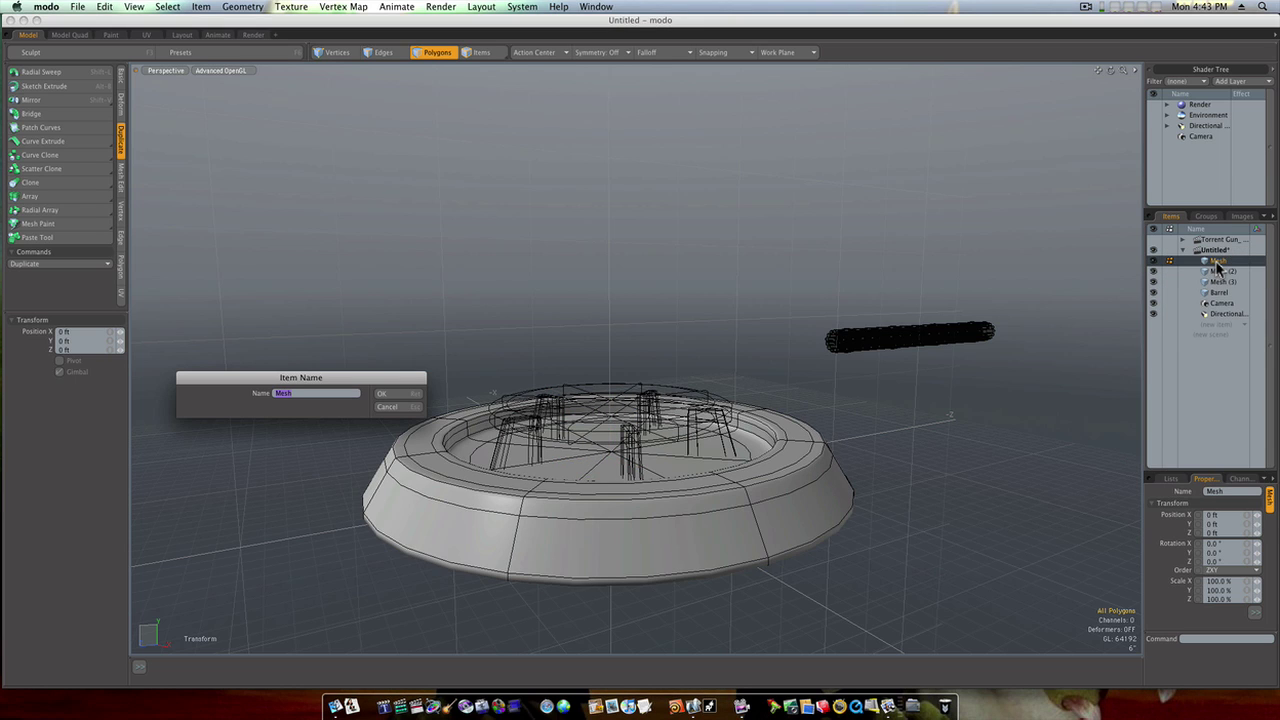
pyautogui.write('Base')
pyautogui.press('Return')
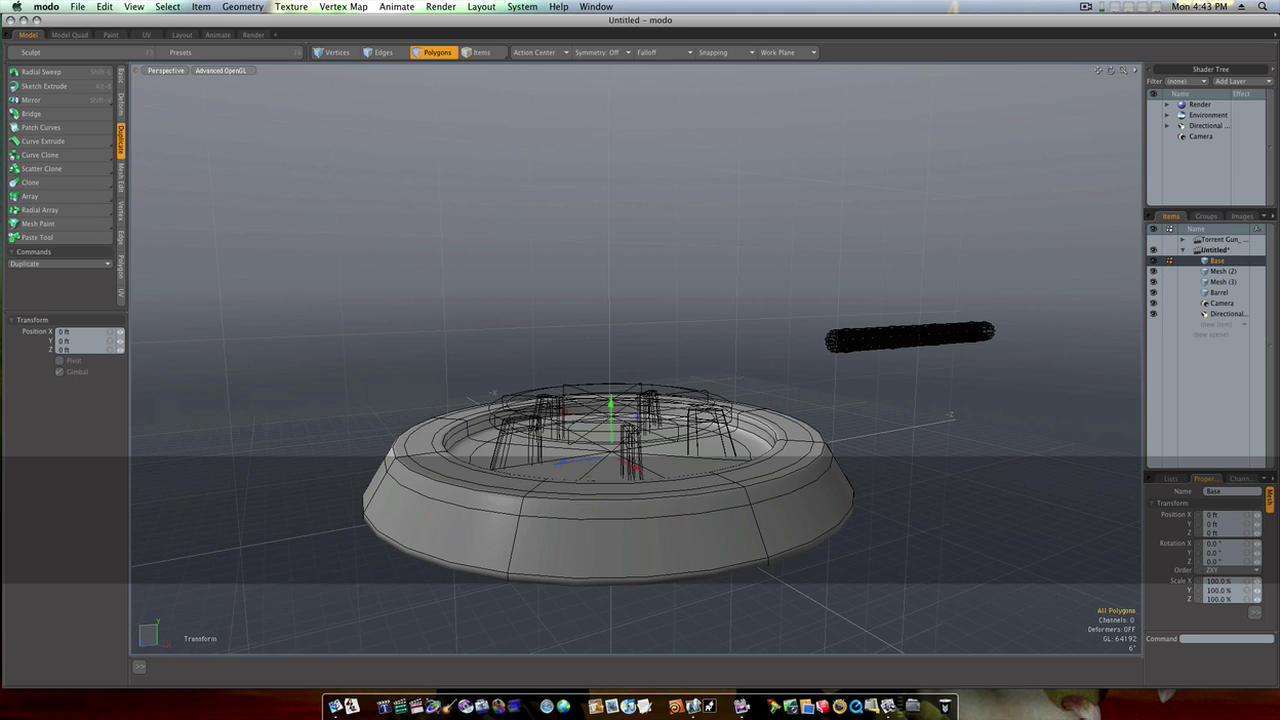
# Rename the mesh item holding the five supports as Stands.
pyautogui.click(1218, 271)
pyautogui.rightClick(1218, 271)
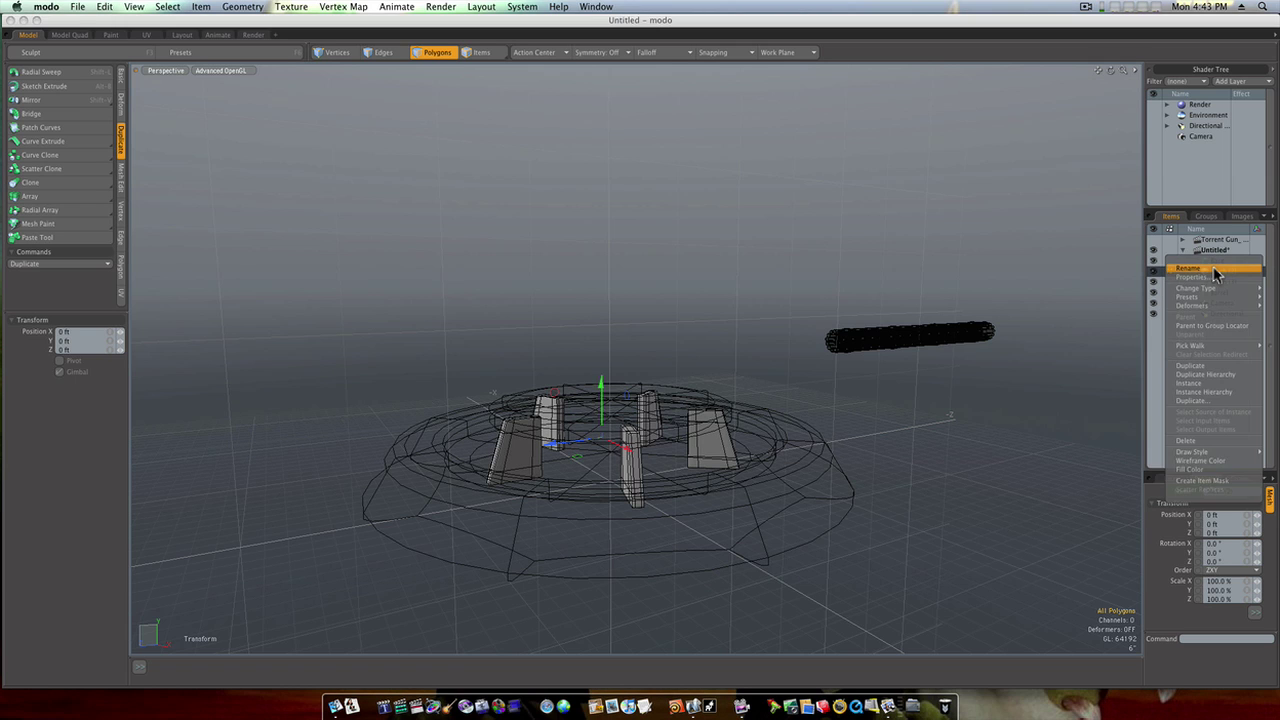
pyautogui.click(1220, 275)
pyautogui.write('Stands')
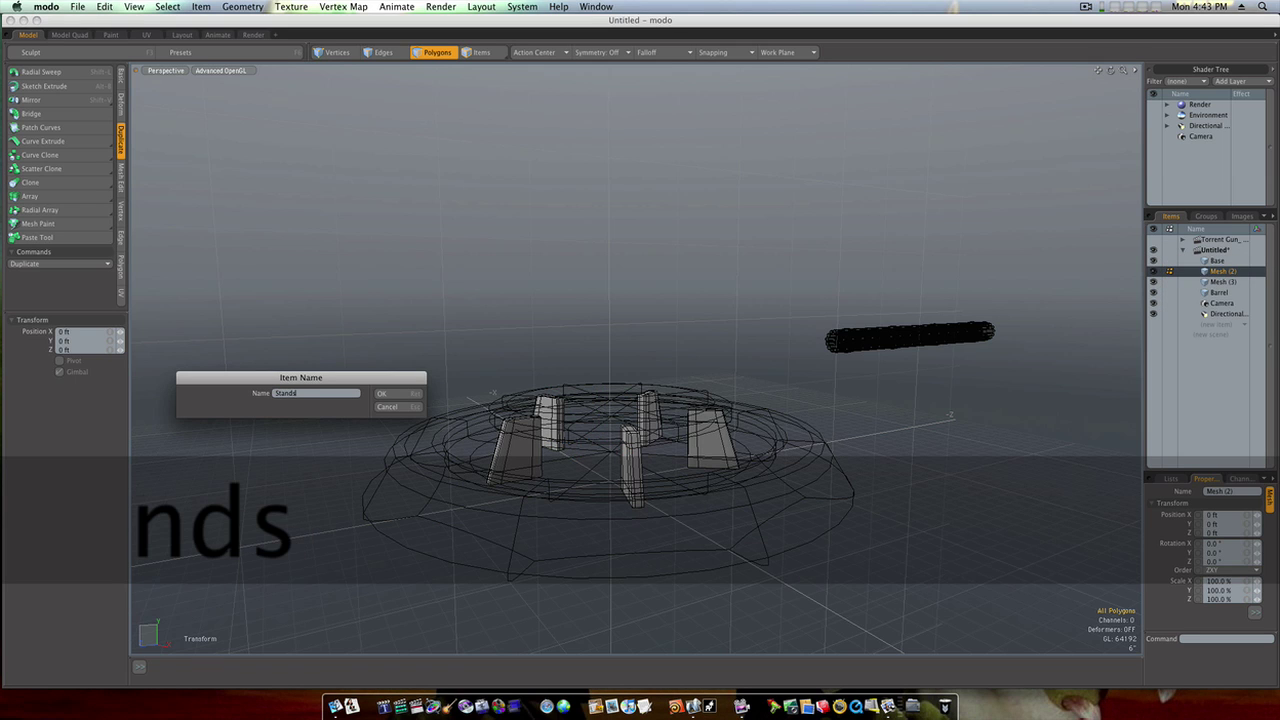
pyautogui.press('Return')
# Rename the mesh item holding the platform disc as Torret.
pyautogui.click(1218, 282)
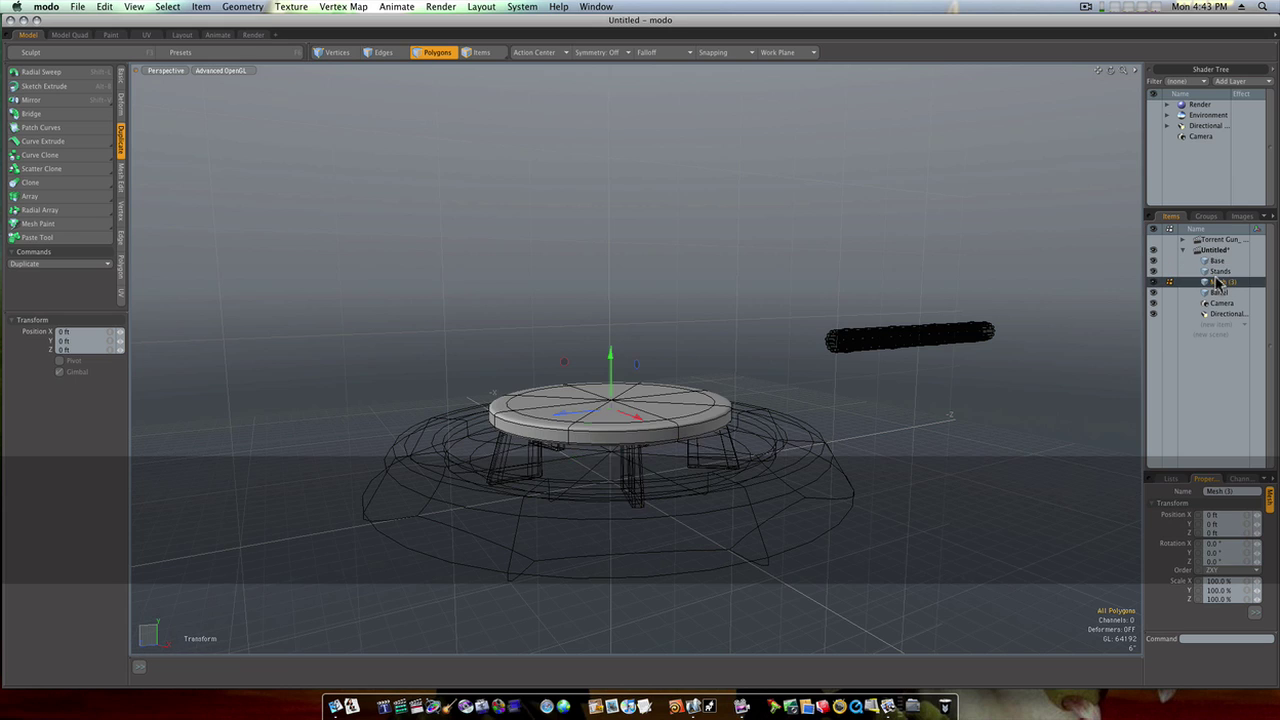
pyautogui.rightClick(1218, 285)
pyautogui.click(1221, 290)
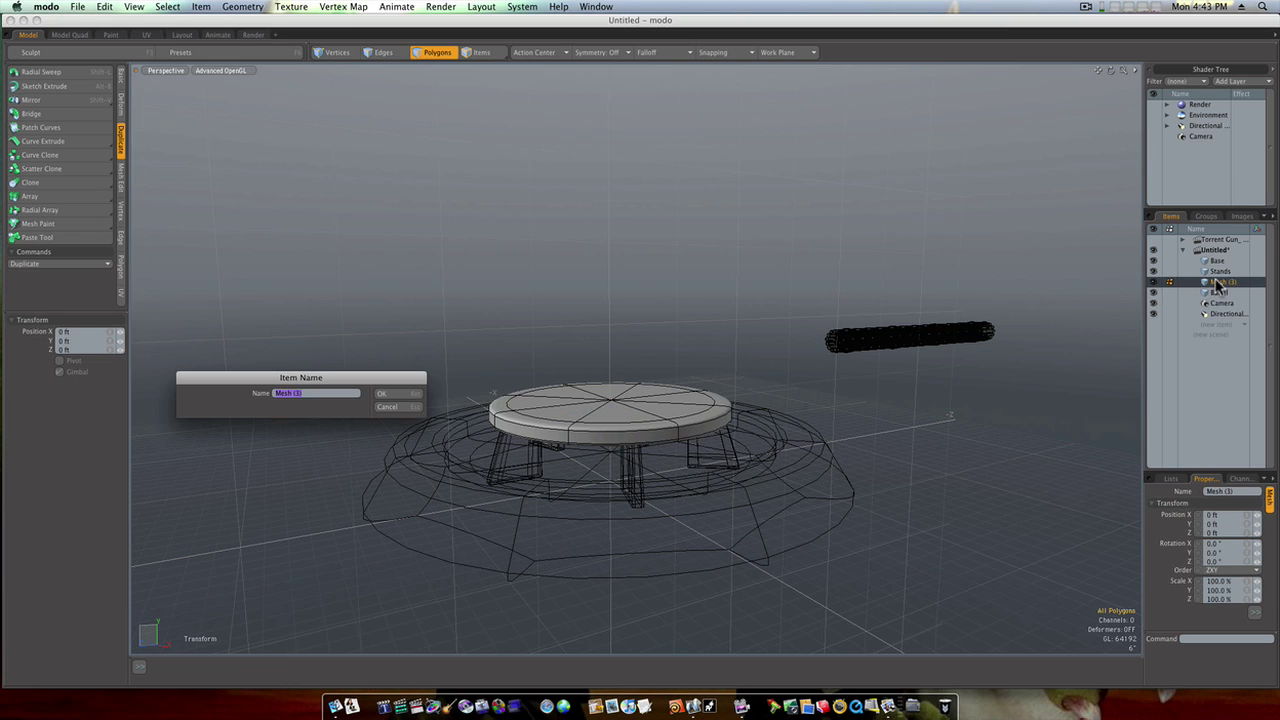
pyautogui.write('Torret')
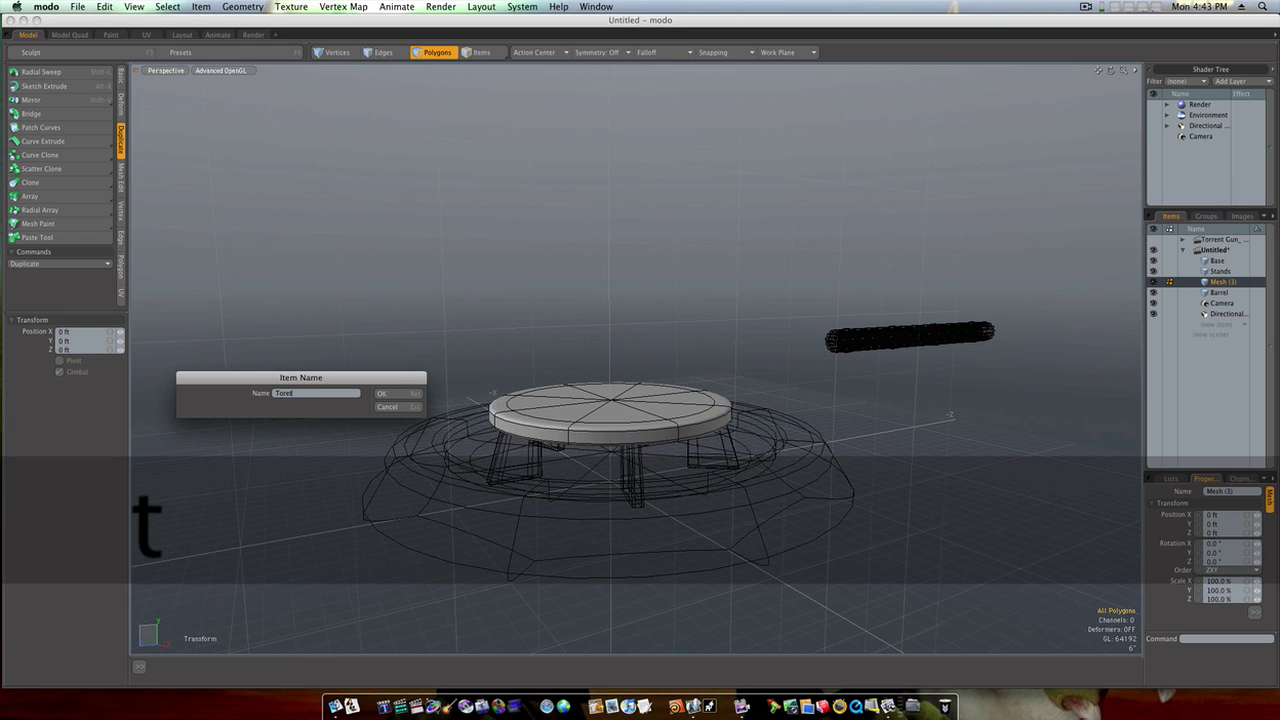
pyautogui.press('Return')
# Make Base, Stands and Torret active together, then select and copy the eight top polygons of the platform disc.
pyautogui.keyDown('shift'); pyautogui.click(1216, 261); pyautogui.keyUp('shift')
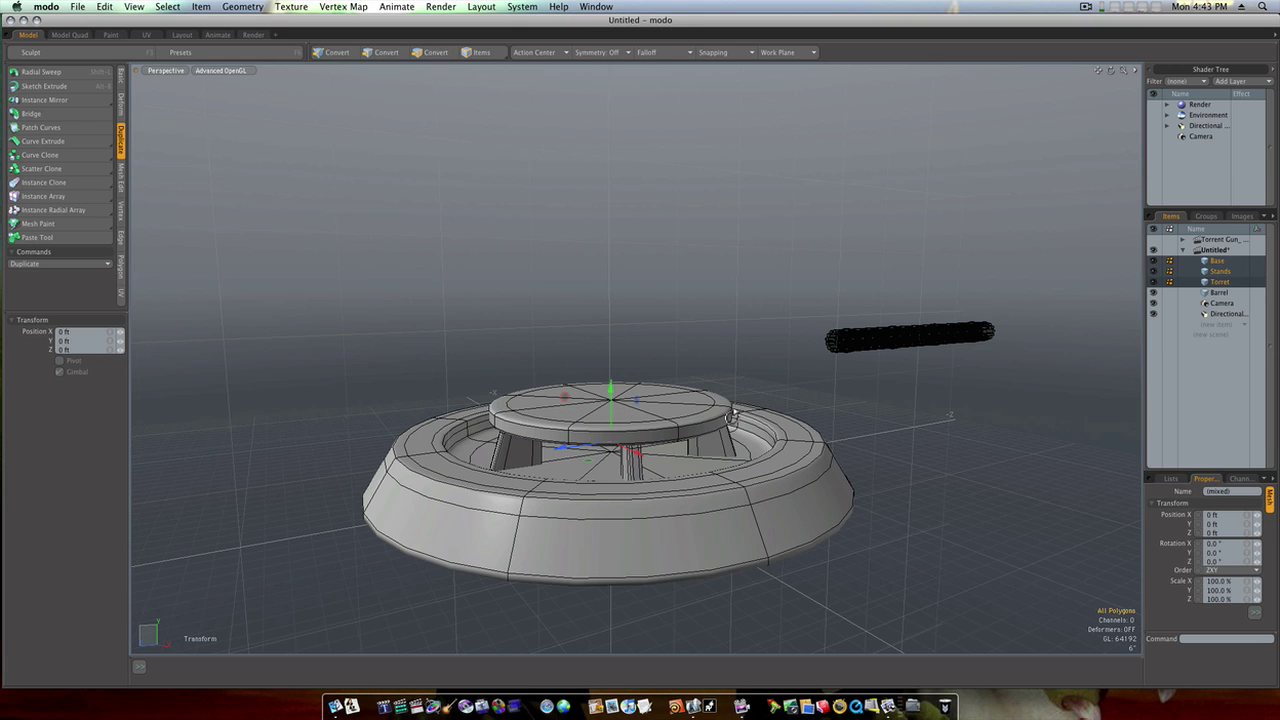
pyautogui.moveTo(731, 417)
pyautogui.keyDown('alt'); pyautogui.mouseDown()
pyautogui.moveTo(690, 467)
pyautogui.moveTo(650, 440)
pyautogui.moveTo(655, 392)
pyautogui.moveTo(607, 380)
pyautogui.moveTo(577, 408)
pyautogui.moveTo(617, 430)
pyautogui.mouseUp(); pyautogui.keyUp('alt')
pyautogui.click(631, 441)
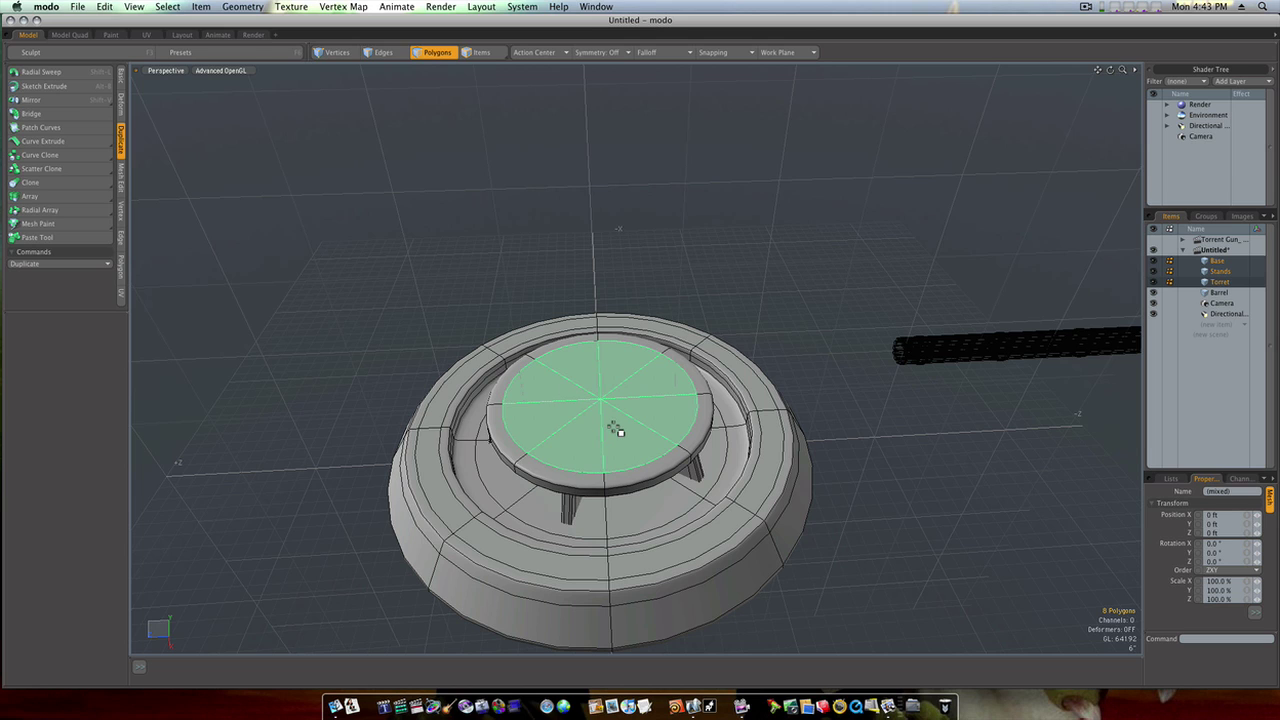
pyautogui.click(105, 8)
pyautogui.click(118, 64)
# Add a new mesh item and paste the copied disc polygons into it.
pyautogui.click(1212, 324)
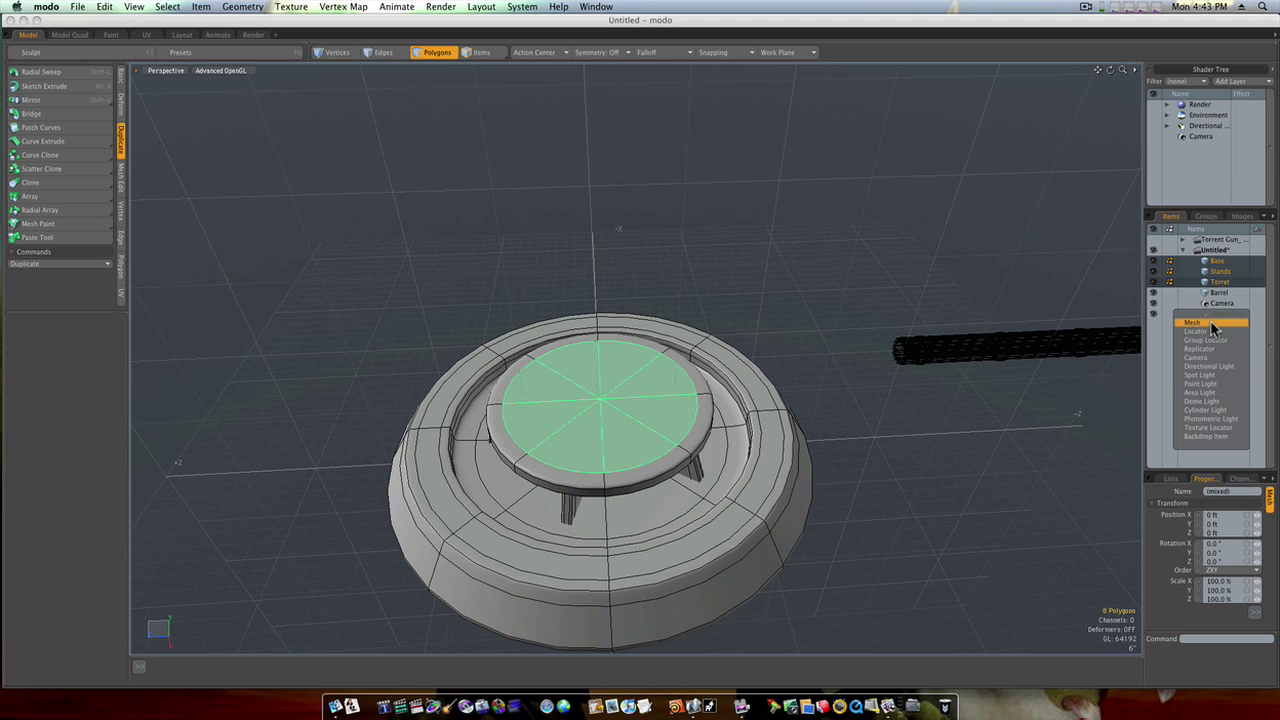
pyautogui.click(1213, 328)
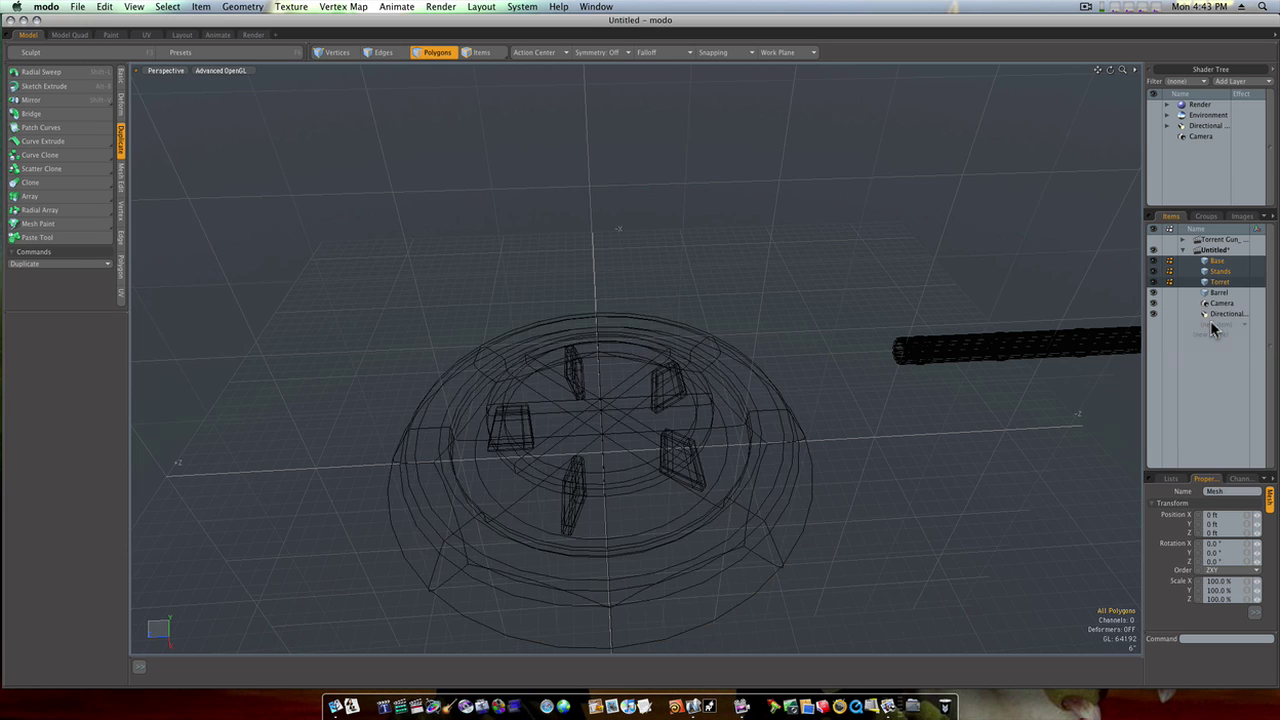
pyautogui.click(106, 7)
pyautogui.click(138, 79)
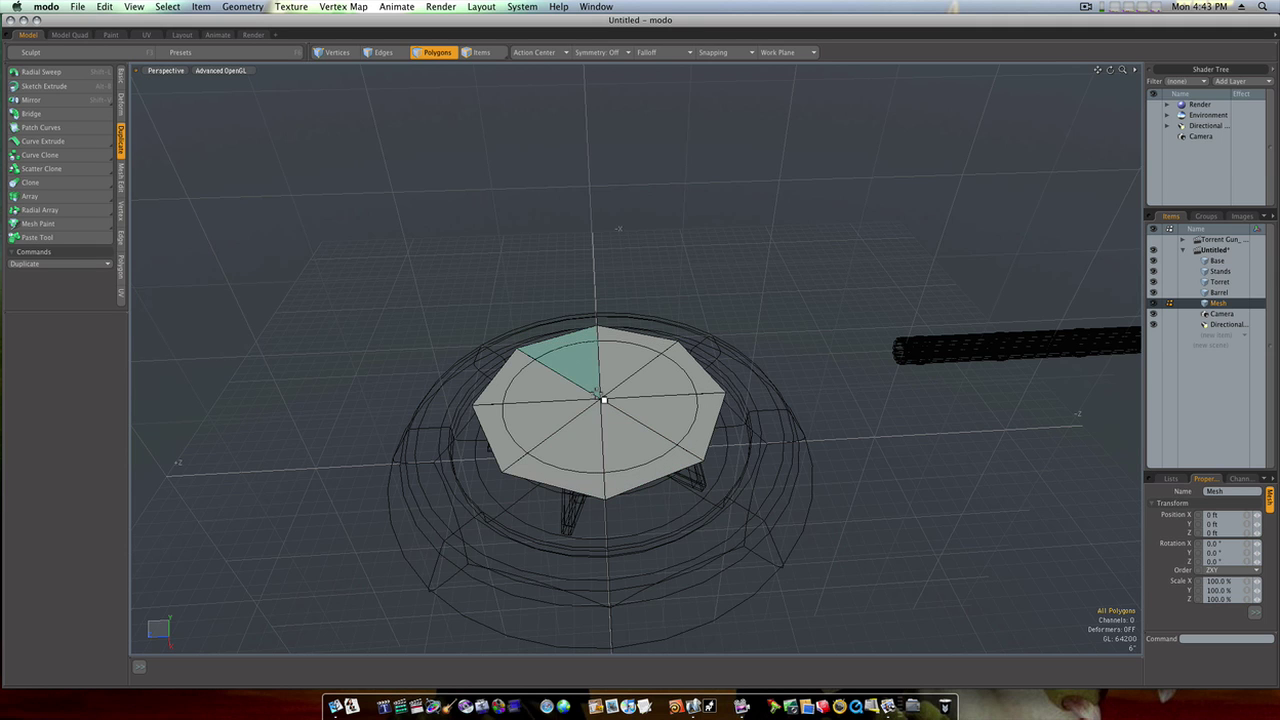
# Switch the pasted disc to plain polygons, select all eight and raise them 15.75" in Y.
pyautogui.keyDown('alt'); pyautogui.moveTo(594, 393); pyautogui.dragTo(587, 353); pyautogui.keyUp('alt')
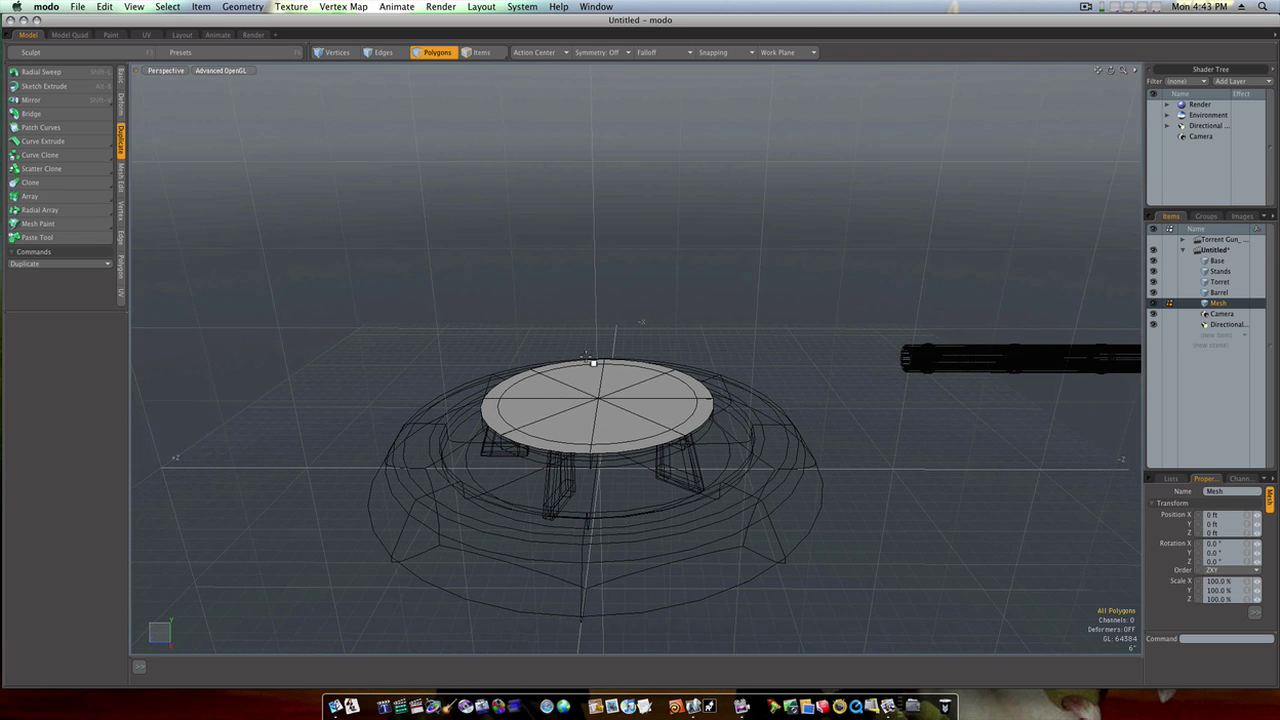
pyautogui.press('Tab')
pyautogui.click(574, 391)
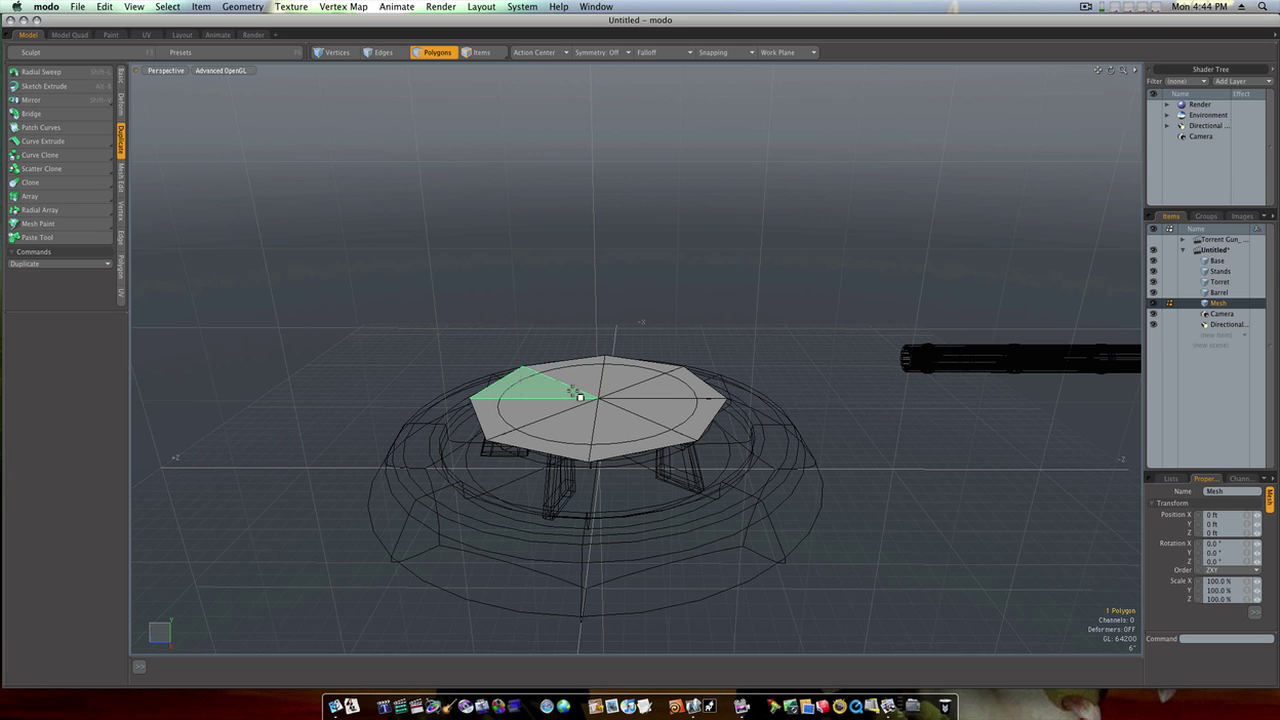
pyautogui.moveTo(580, 397)
pyautogui.mouseDown()
pyautogui.moveTo(586, 423)
pyautogui.moveTo(614, 409)
pyautogui.moveTo(598, 395)
pyautogui.mouseUp()
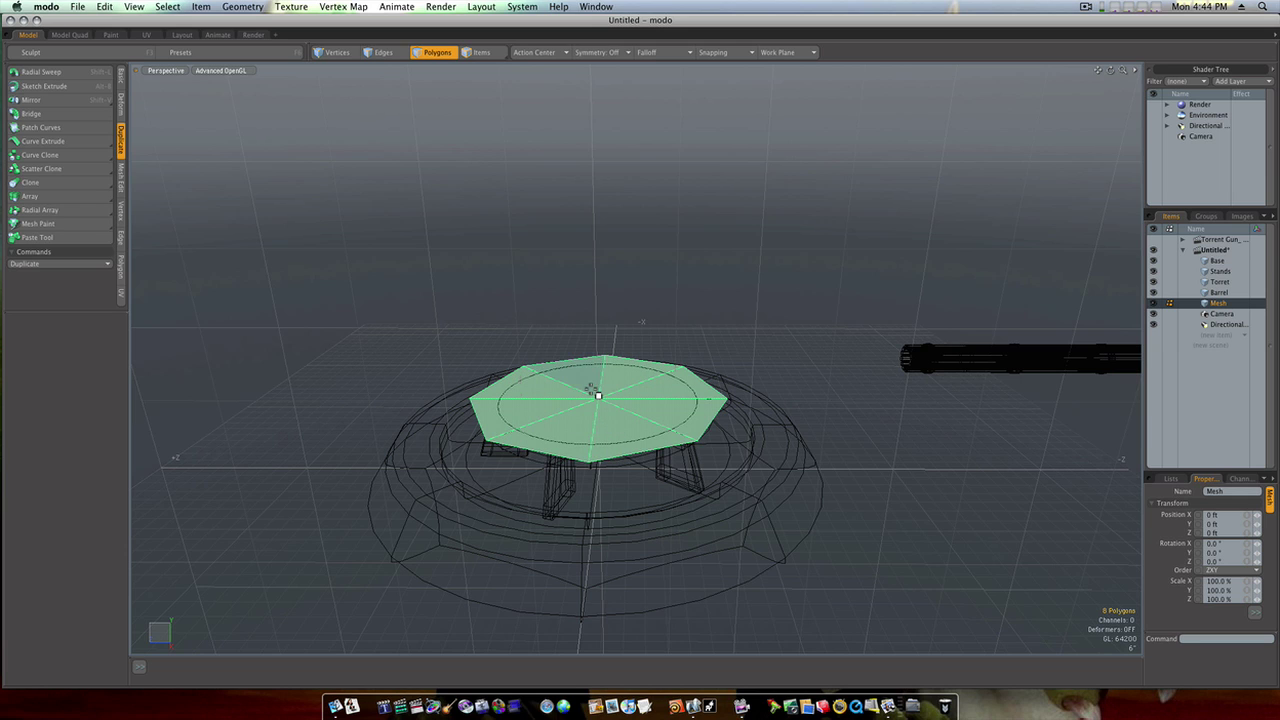
pyautogui.press('w')
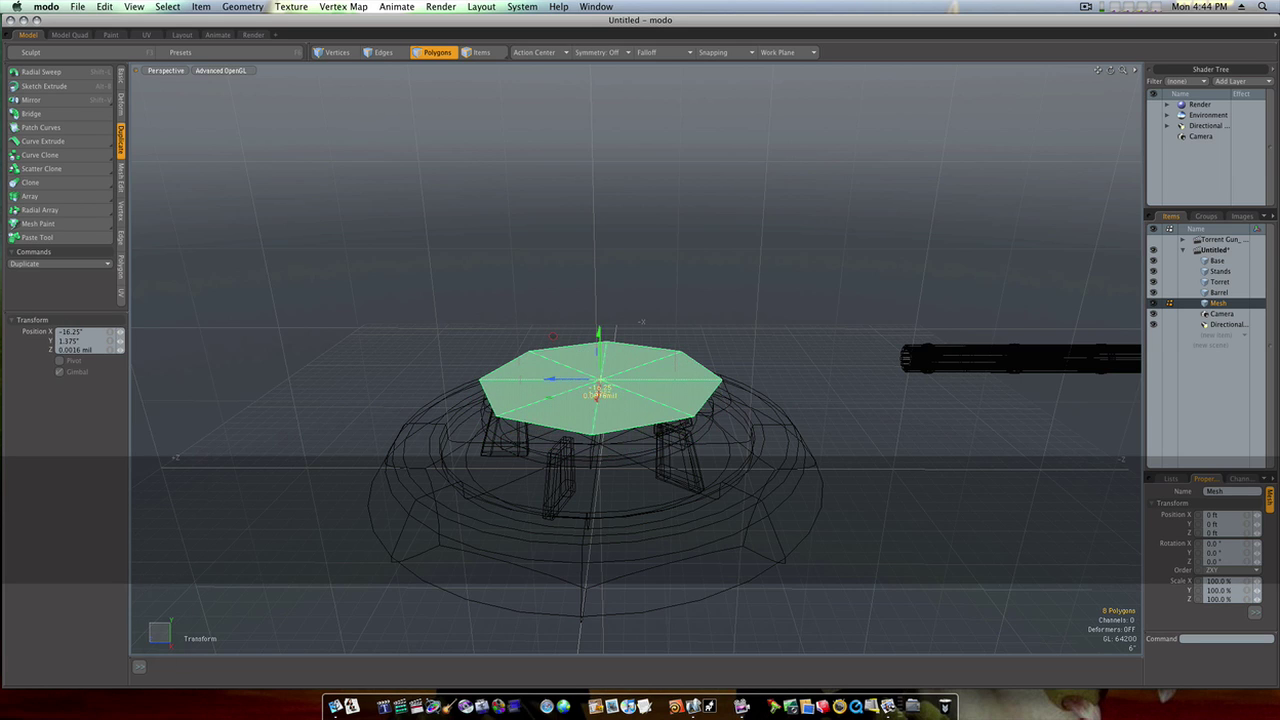
pyautogui.moveTo(597, 352); pyautogui.dragTo(596, 314)
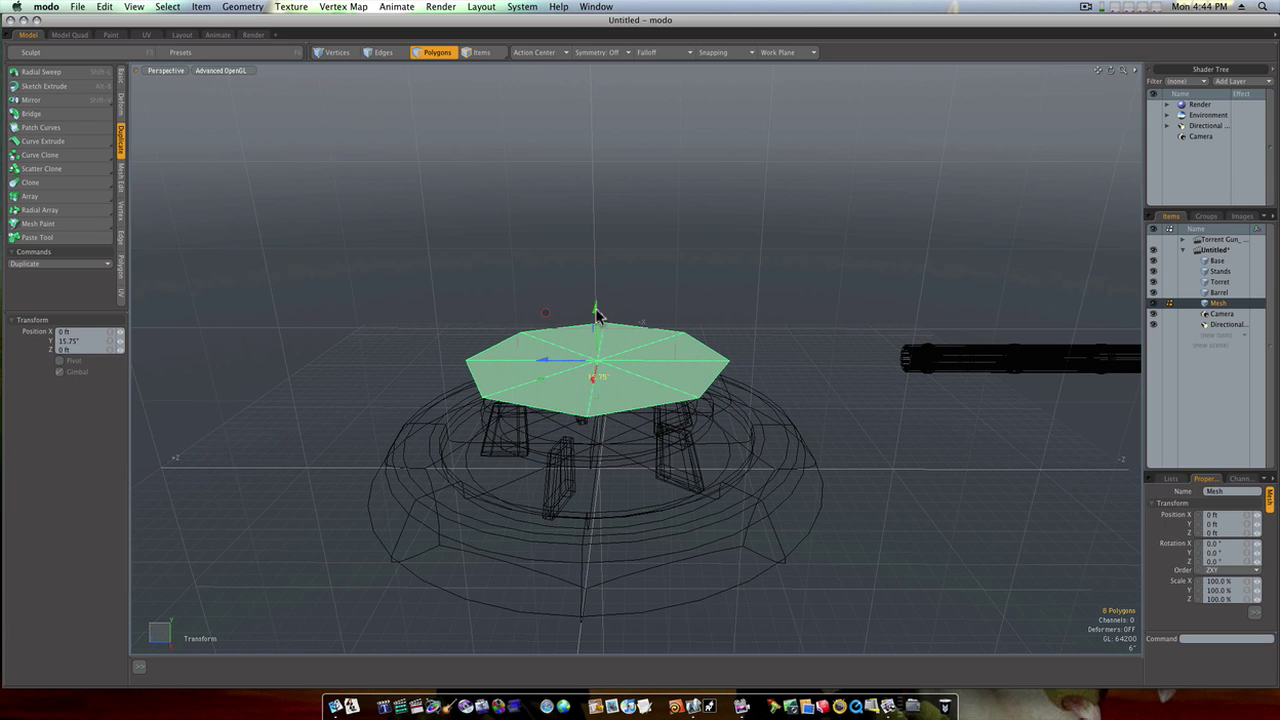
pyautogui.press('space')
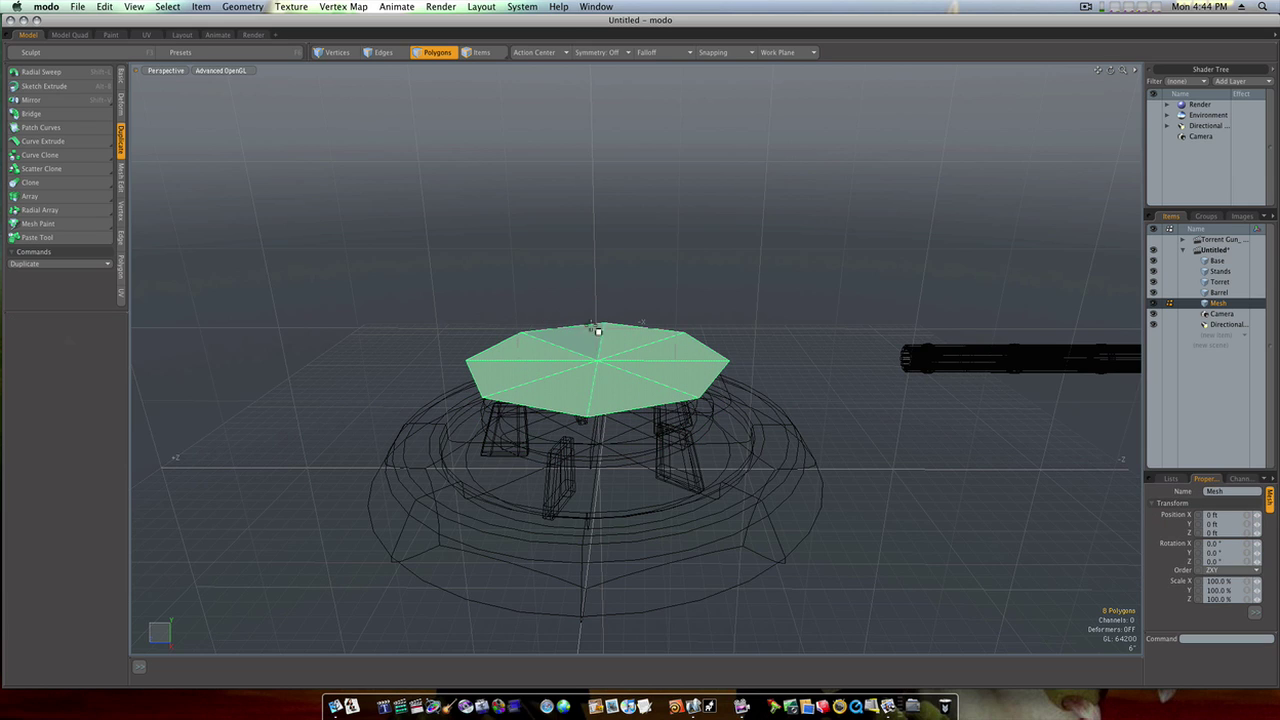
# Select the pasted disc's radial edges and delete them to merge its top into a single polygon.
pyautogui.press('space')
pyautogui.press('space')
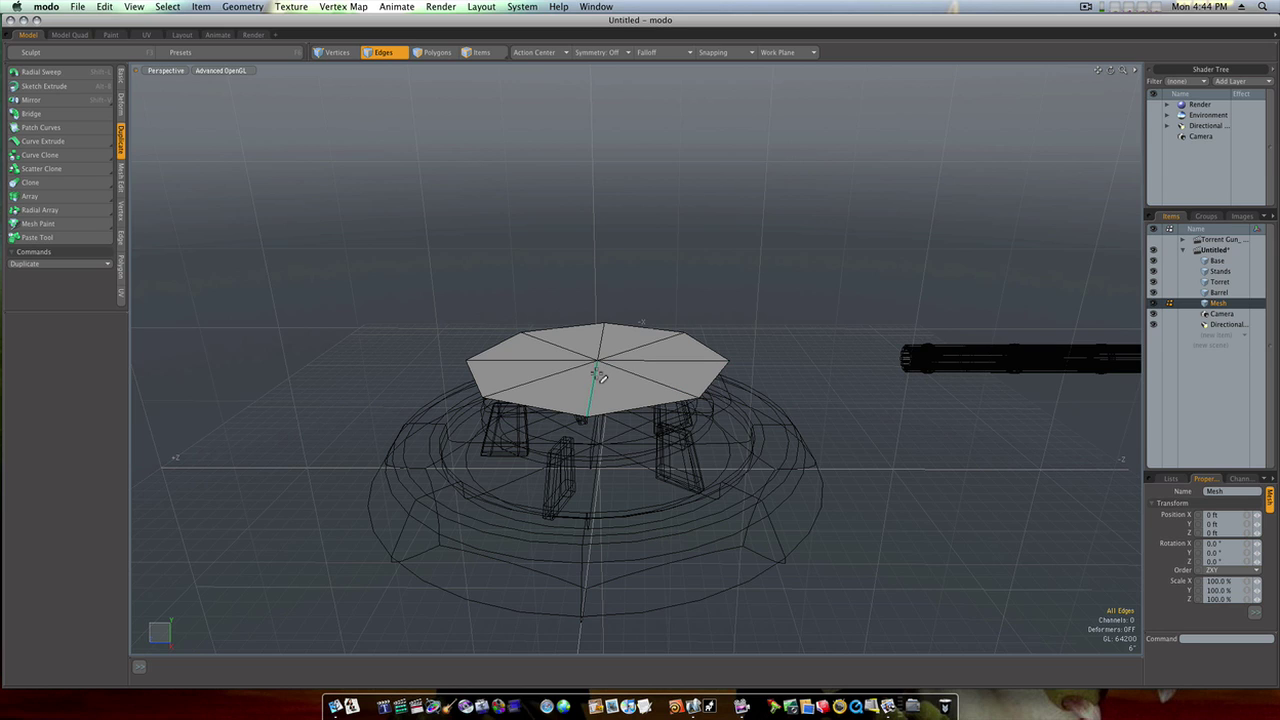
pyautogui.moveTo(602, 371)
pyautogui.mouseDown()
pyautogui.moveTo(622, 361)
pyautogui.moveTo(570, 372)
pyautogui.mouseUp()
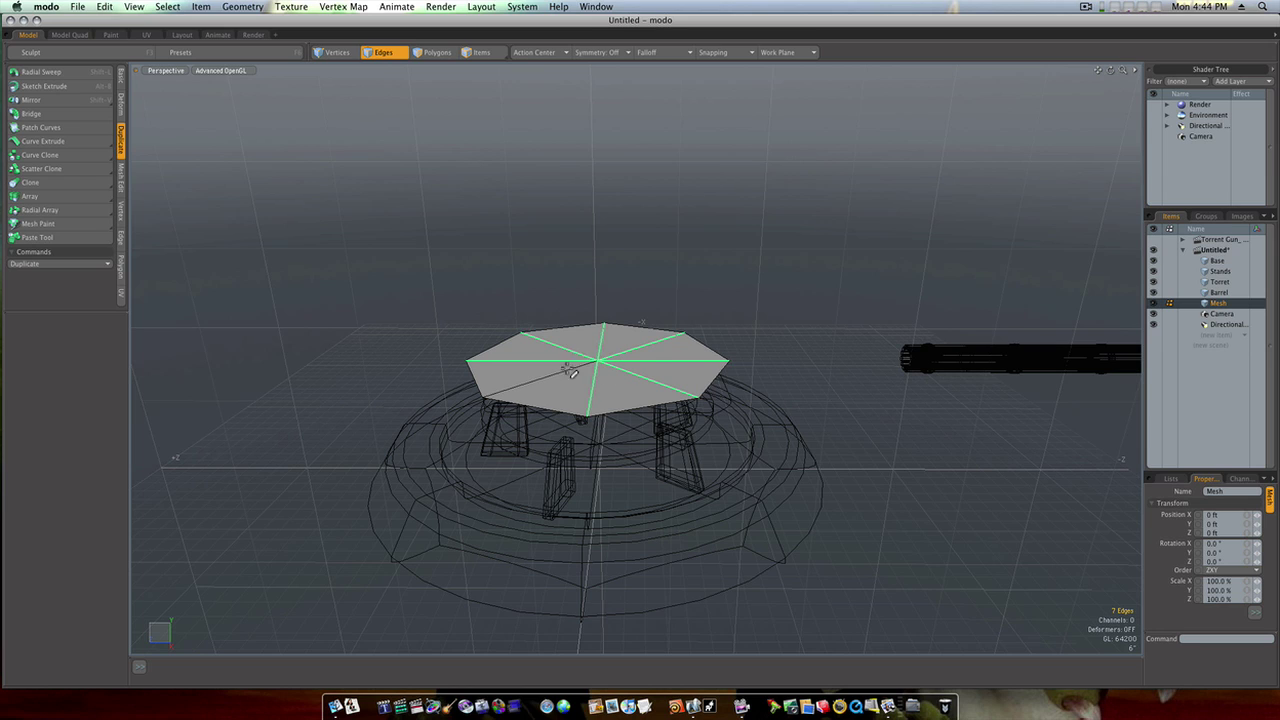
pyautogui.press('Delete')
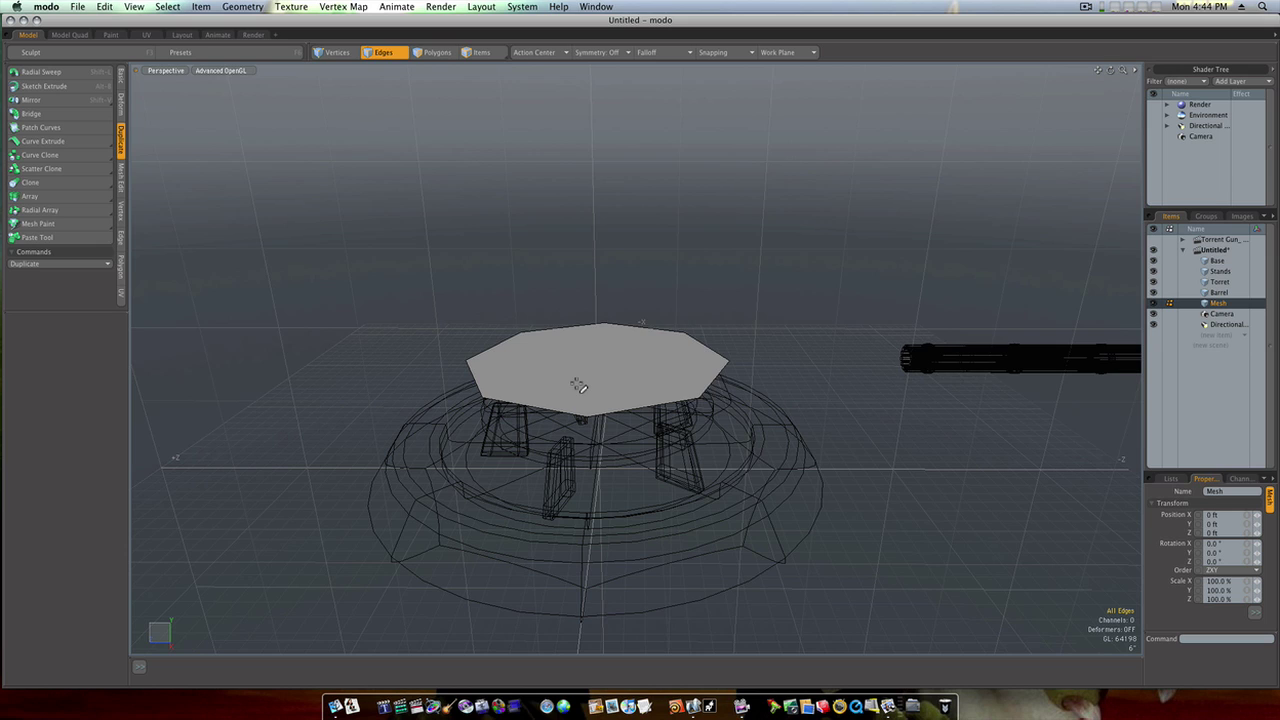
# Bevel the merged disc polygon upward with a 7.75" shift and no inset to give the body thickness.
pyautogui.keyDown('alt'); pyautogui.moveTo(574, 374); pyautogui.dragTo(563, 420); pyautogui.keyUp('alt')
pyautogui.press('3')
pyautogui.click(570, 406)
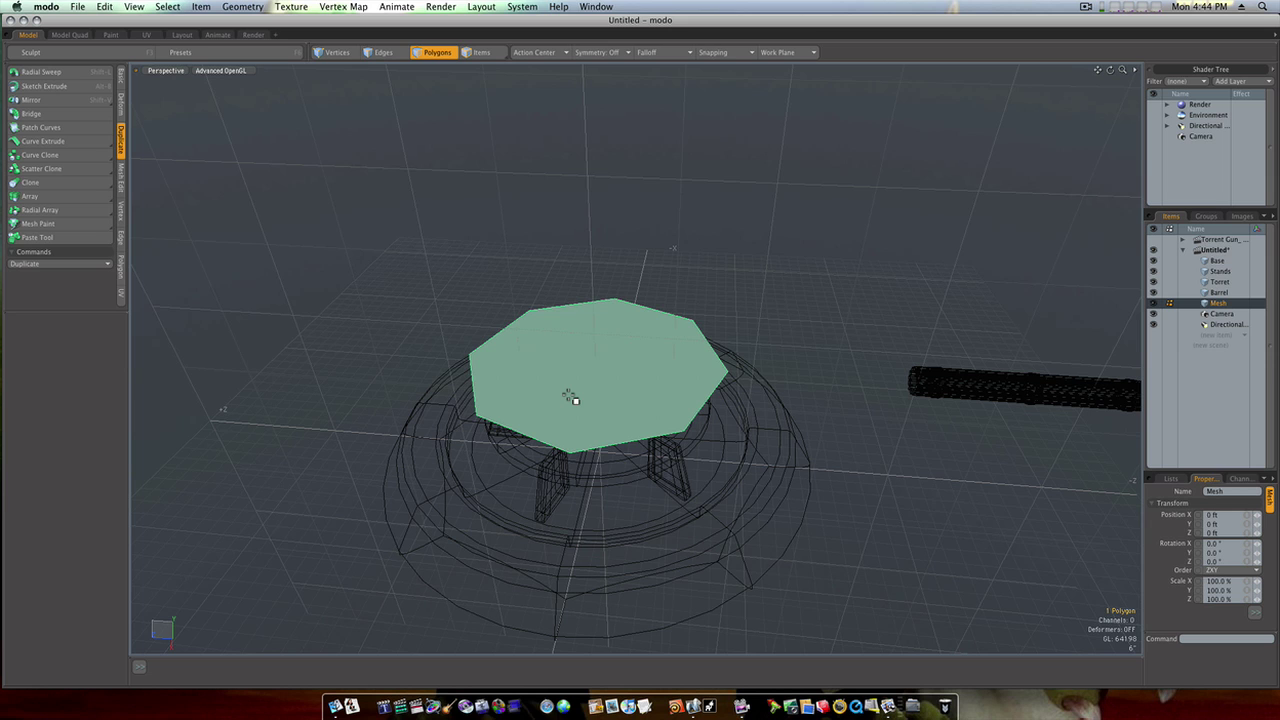
pyautogui.press('b')
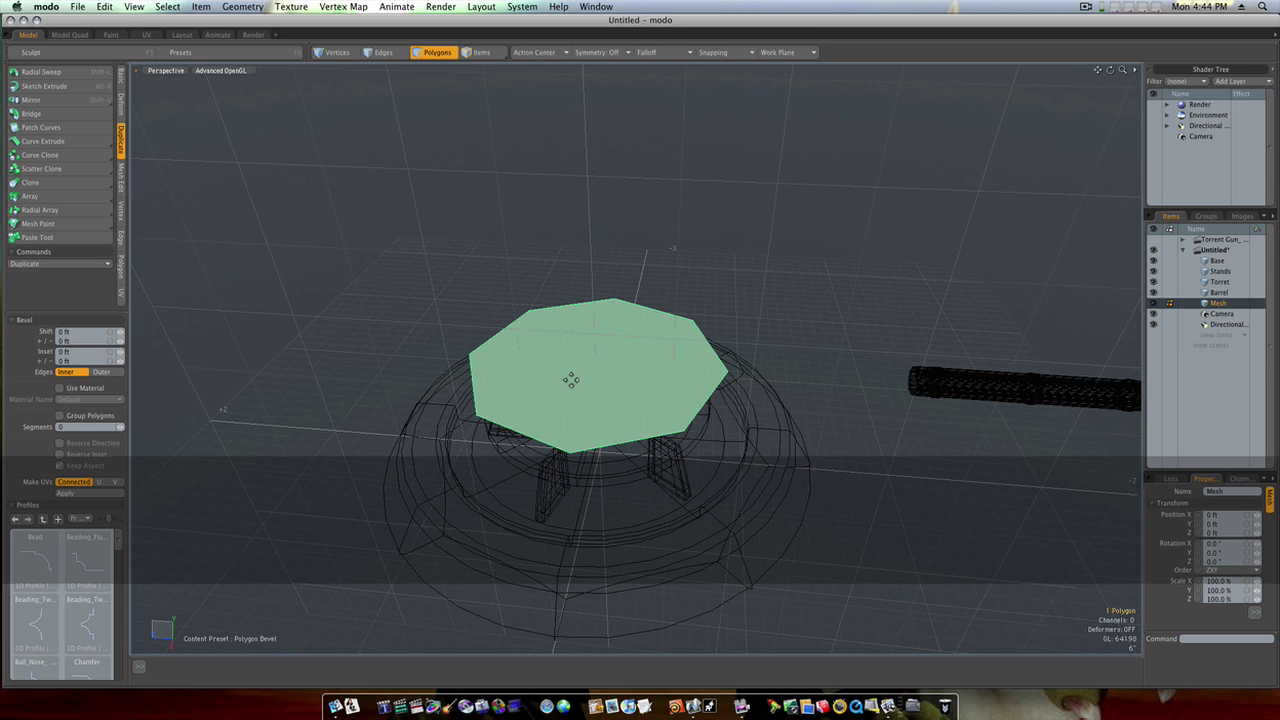
pyautogui.keyDown('alt'); pyautogui.moveTo(570, 381); pyautogui.dragTo(596, 287); pyautogui.keyUp('alt')
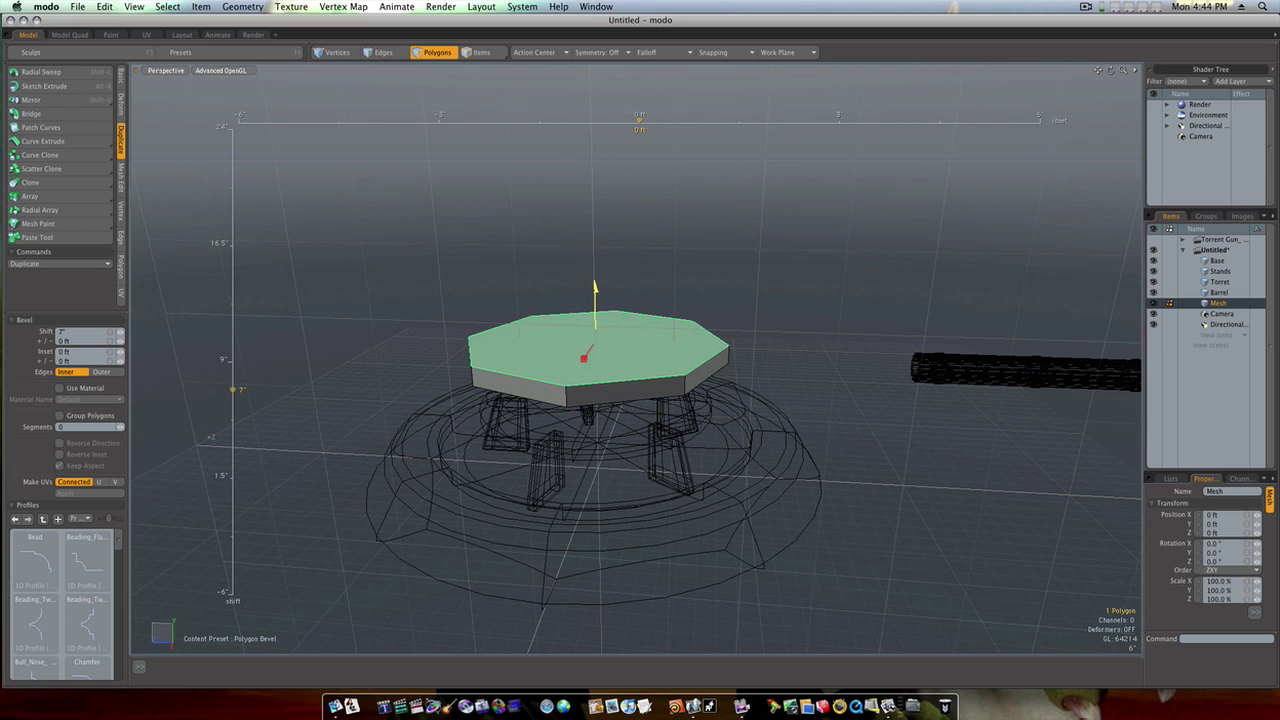
pyautogui.moveTo(596, 287); pyautogui.dragTo(604, 320)
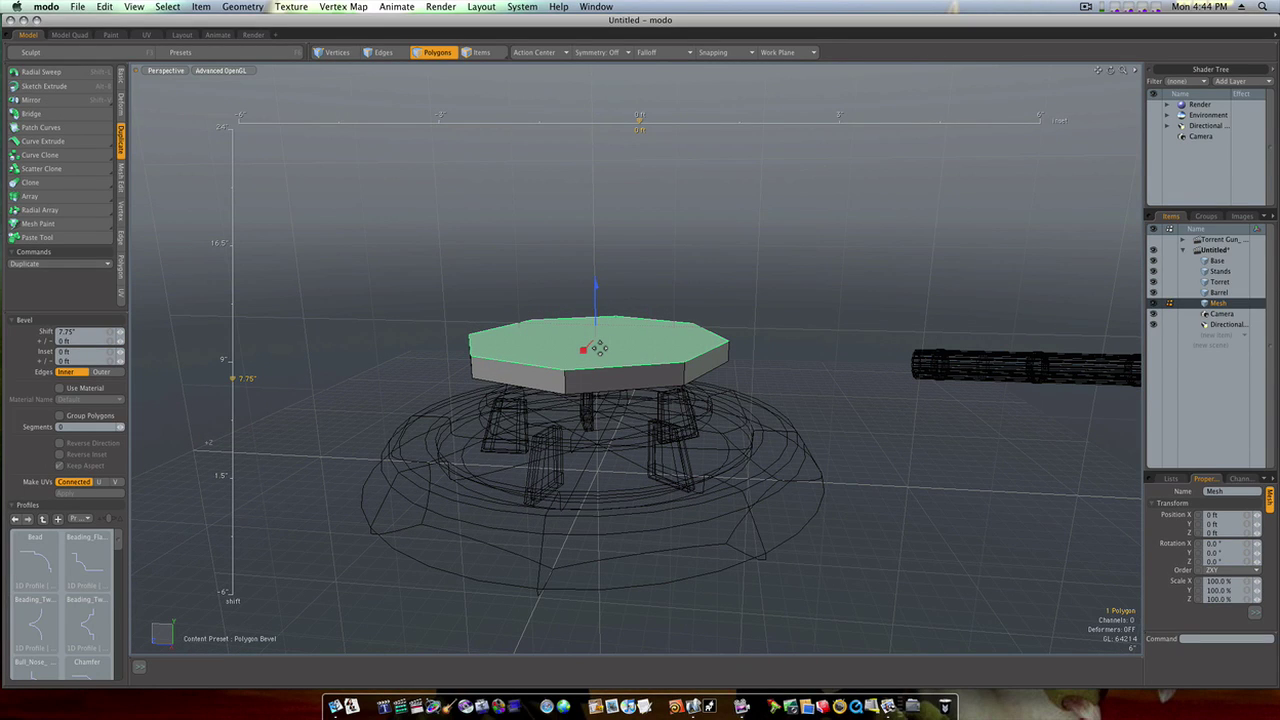
pyautogui.press('space')
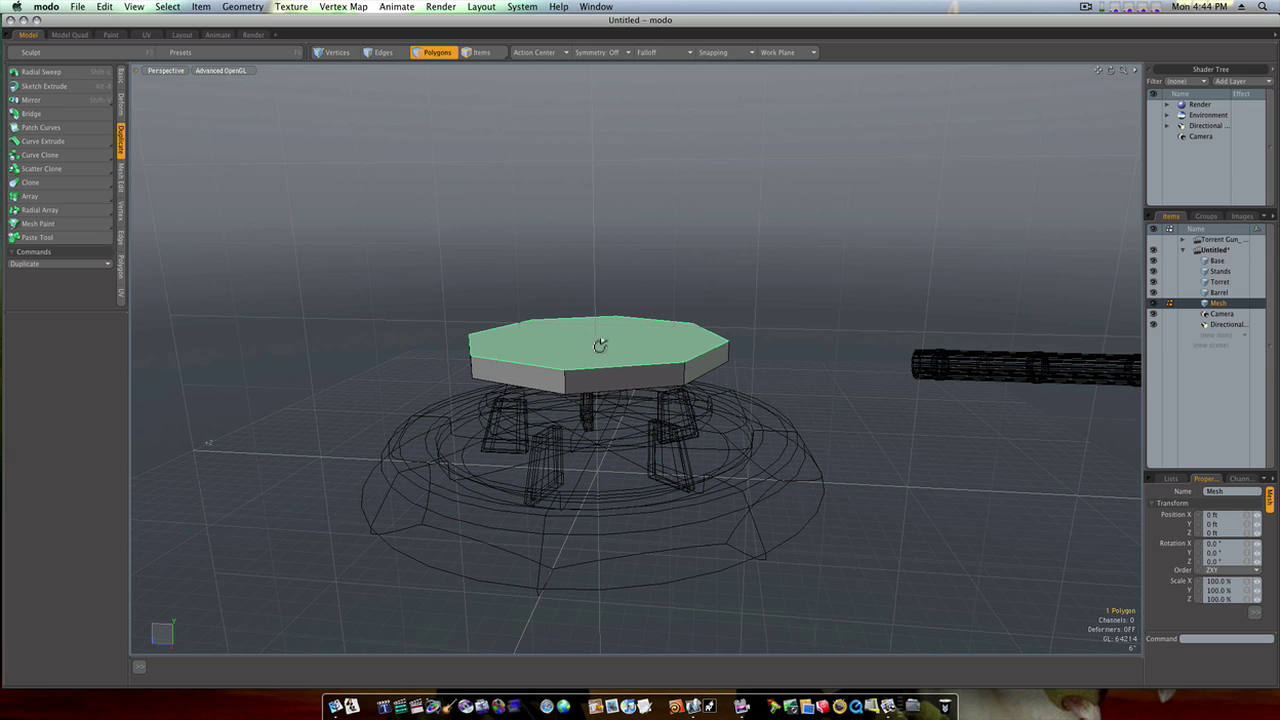
# Select the open edge loop on the body's underside and cap it with a polygon.
pyautogui.keyDown('alt'); pyautogui.moveTo(600, 348); pyautogui.dragTo(595, 300); pyautogui.keyUp('alt')
pyautogui.press('2')
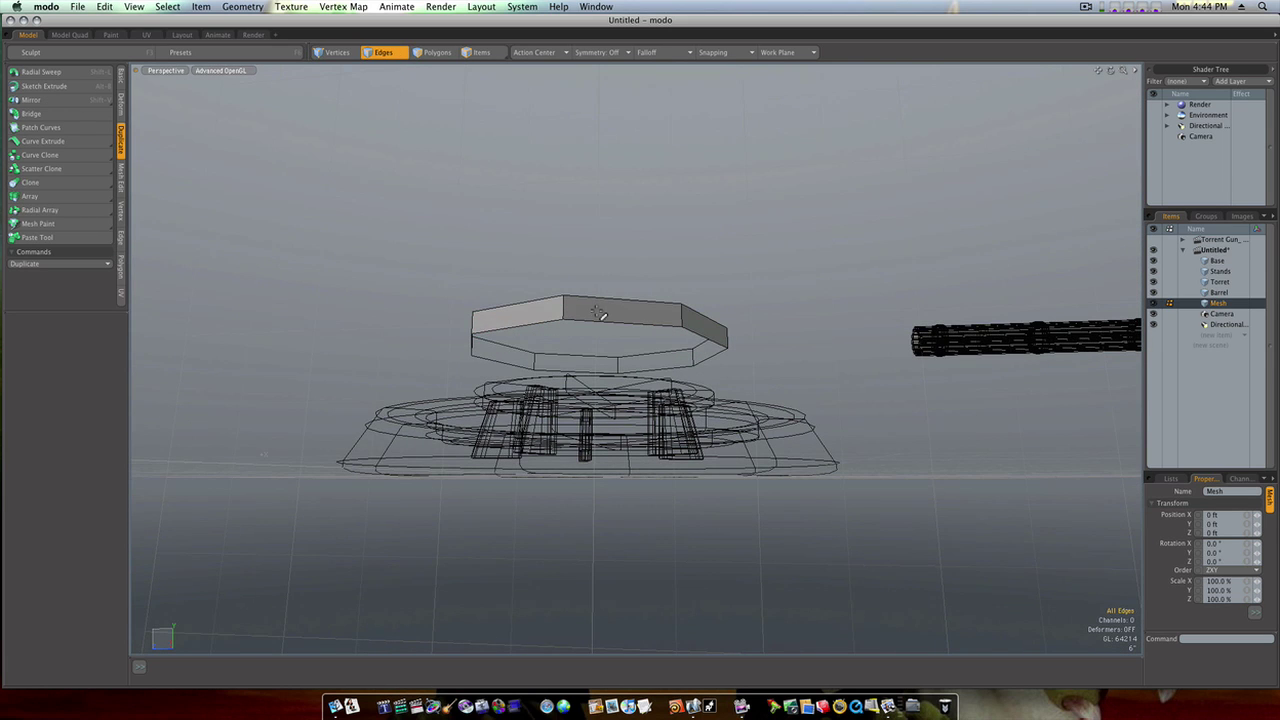
pyautogui.doubleClick(599, 322)
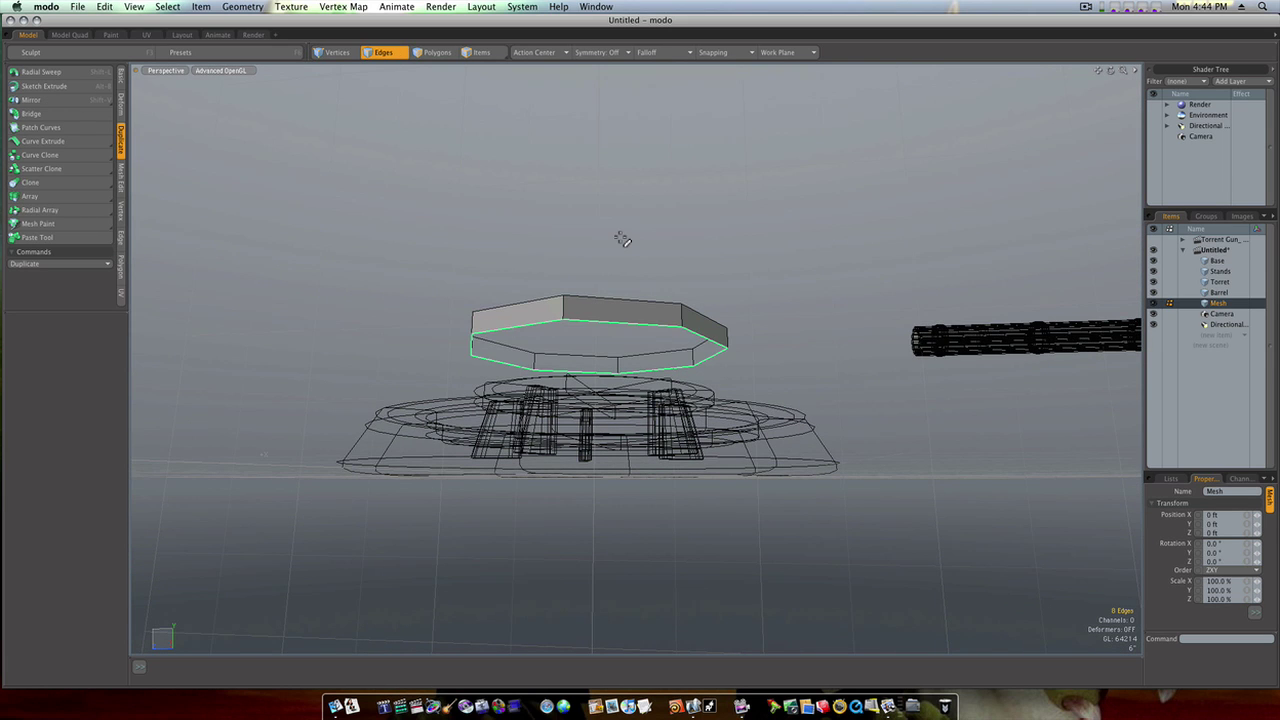
pyautogui.press('p')
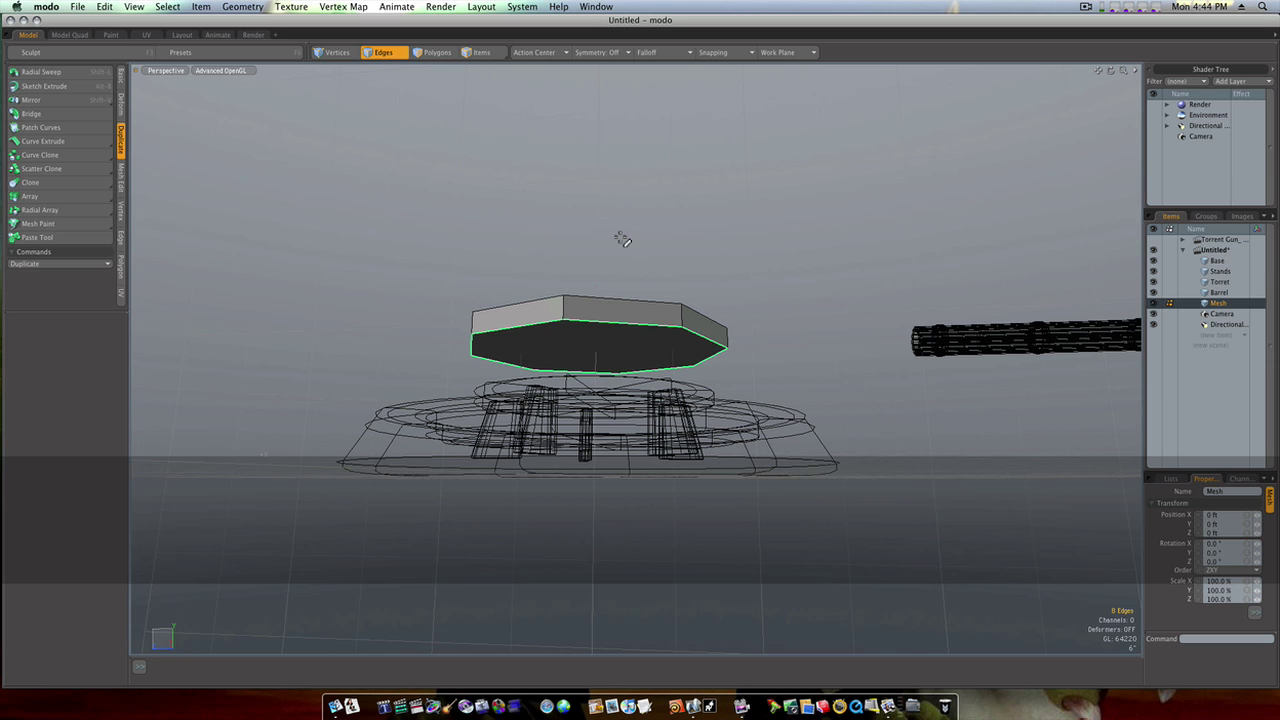
# Bevel the body's bottom cap polygon with a 12.4" inset and a 10.75" shift to form a tapered underside.
pyautogui.press('3')
pyautogui.keyDown('alt'); pyautogui.moveTo(571, 232); pyautogui.dragTo(606, 243); pyautogui.keyUp('alt')
pyautogui.click(618, 342)
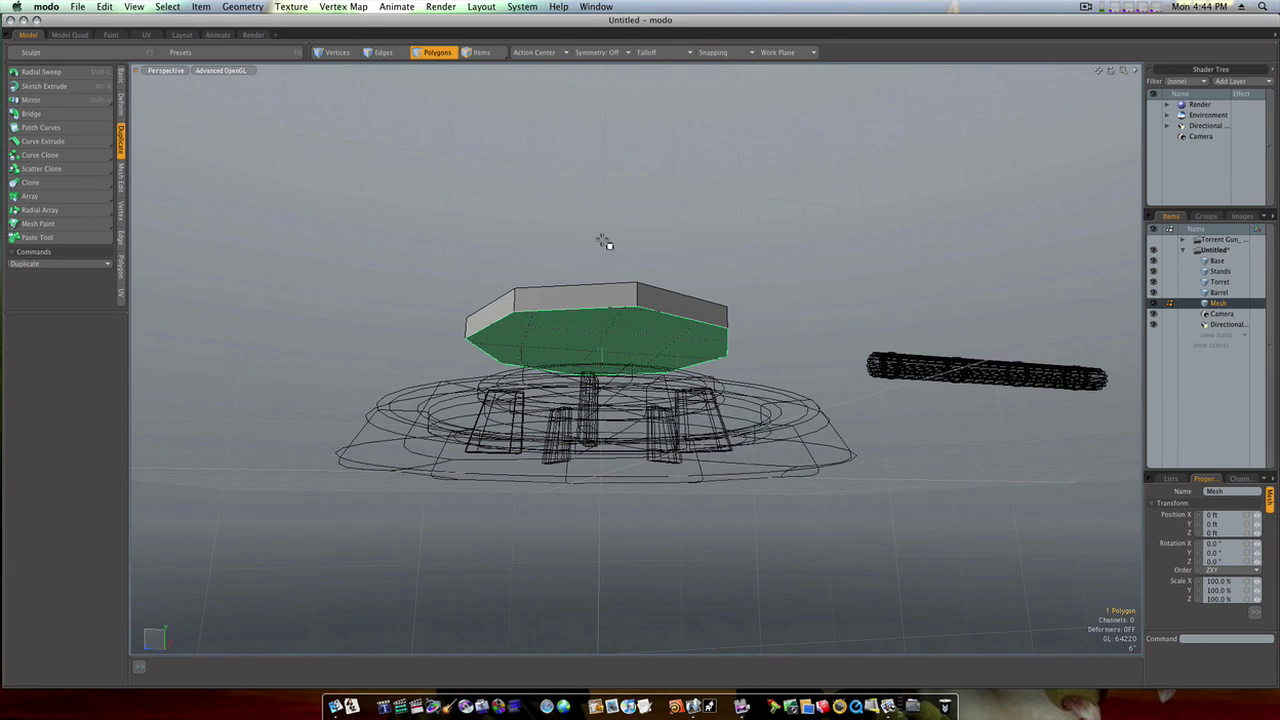
pyautogui.press('b')
pyautogui.click(599, 249)
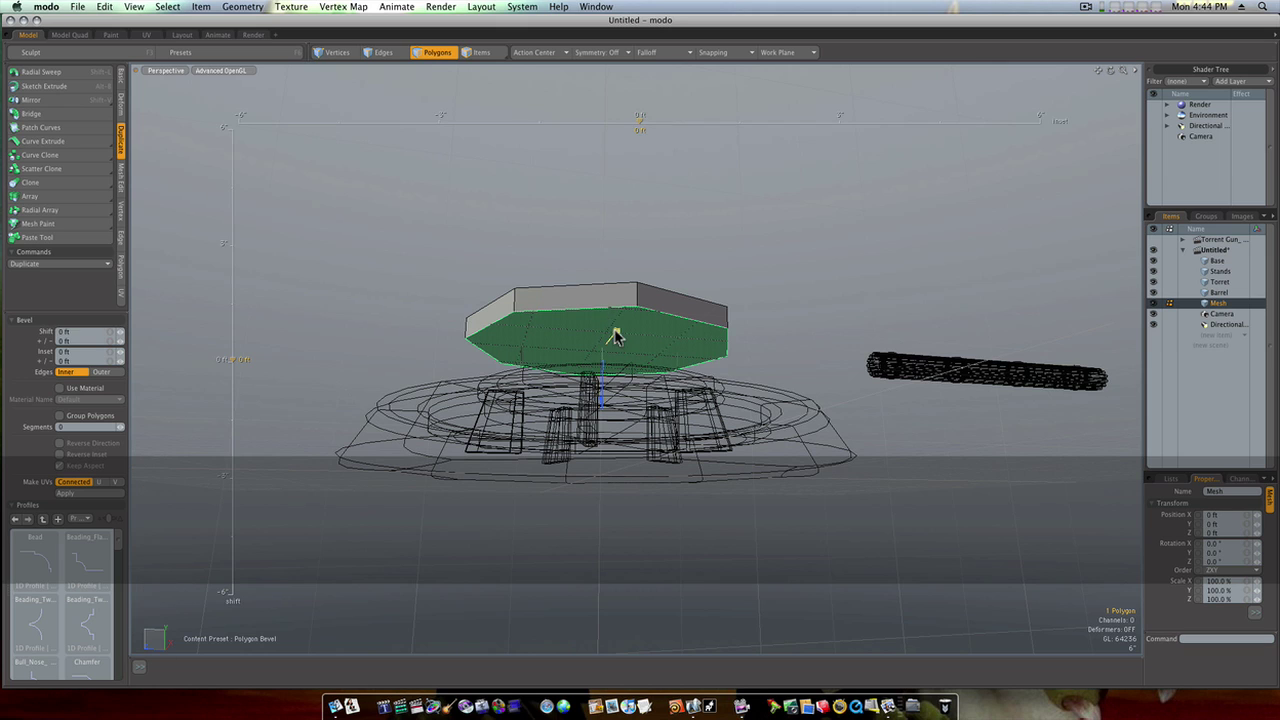
pyautogui.moveTo(613, 336); pyautogui.dragTo(646, 332)
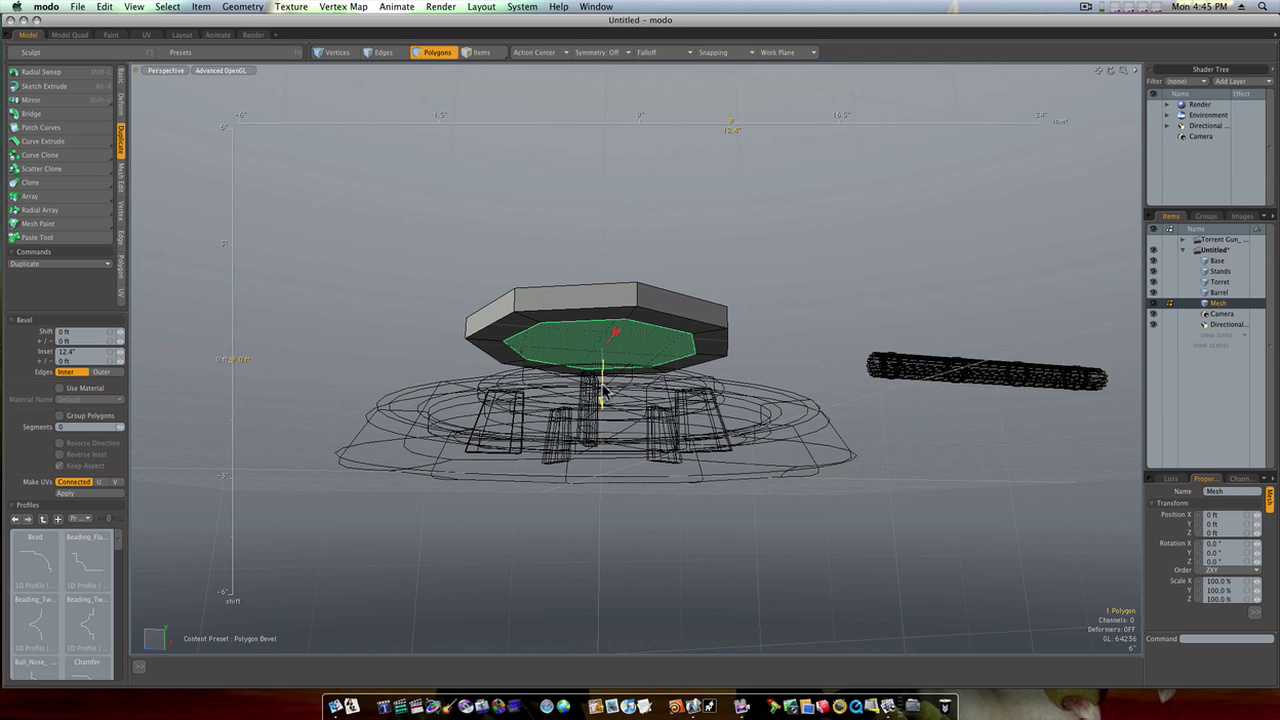
pyautogui.moveTo(603, 393); pyautogui.dragTo(610, 461)
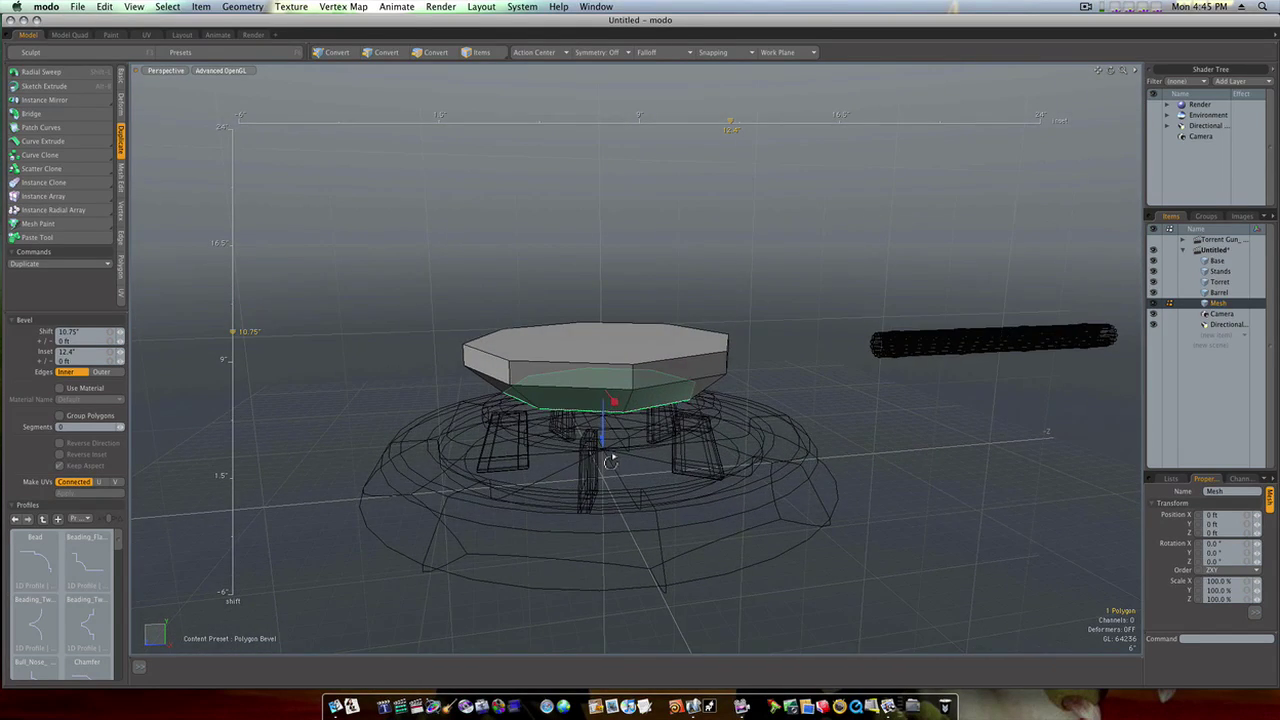
pyautogui.press('space')
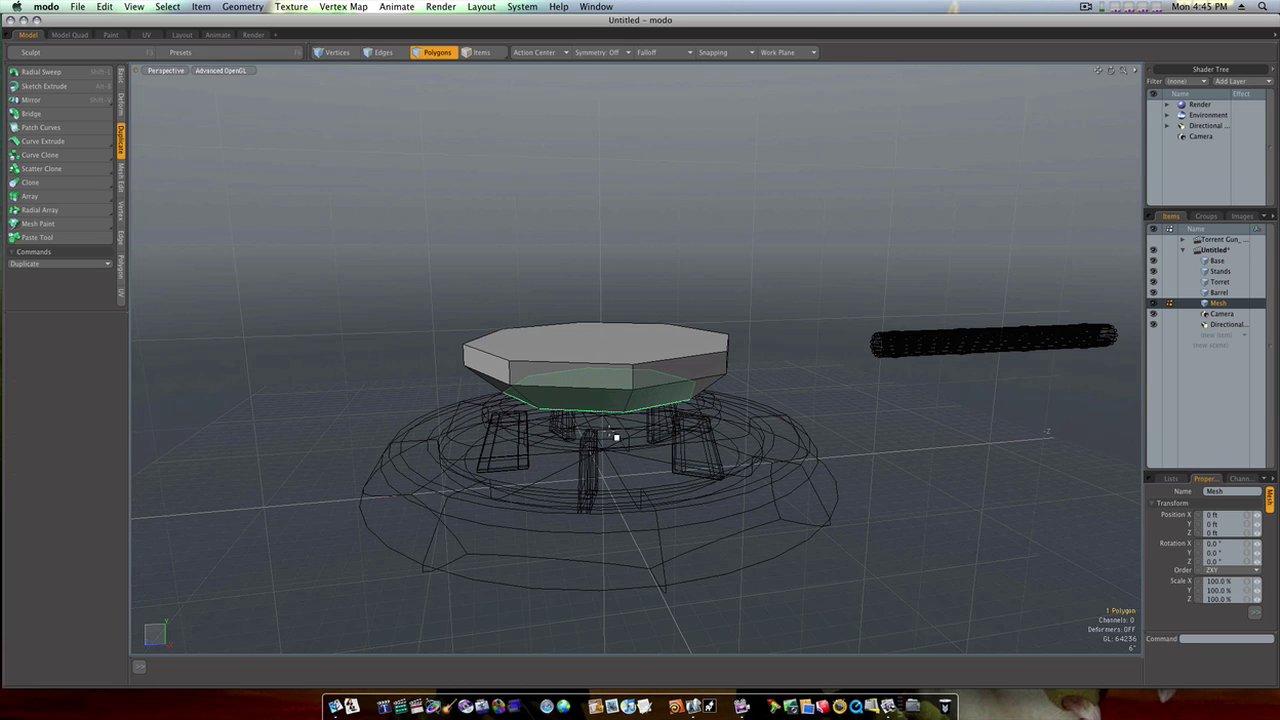
# Add two symmetric loop slices at 9% around the body's vertical side band and turn on subdivision smoothing.
pyautogui.click(586, 287)
pyautogui.press('Tab')
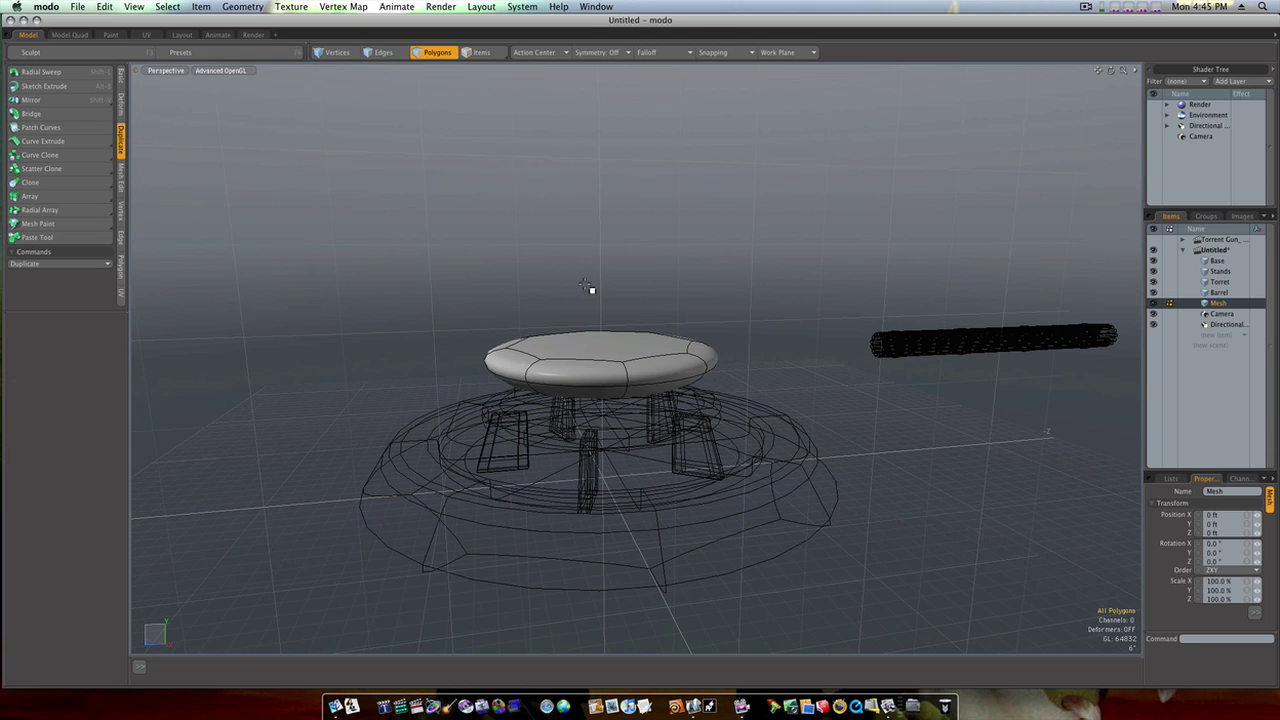
pyautogui.press('Tab')
pyautogui.moveTo(552, 366); pyautogui.dragTo(648, 378)
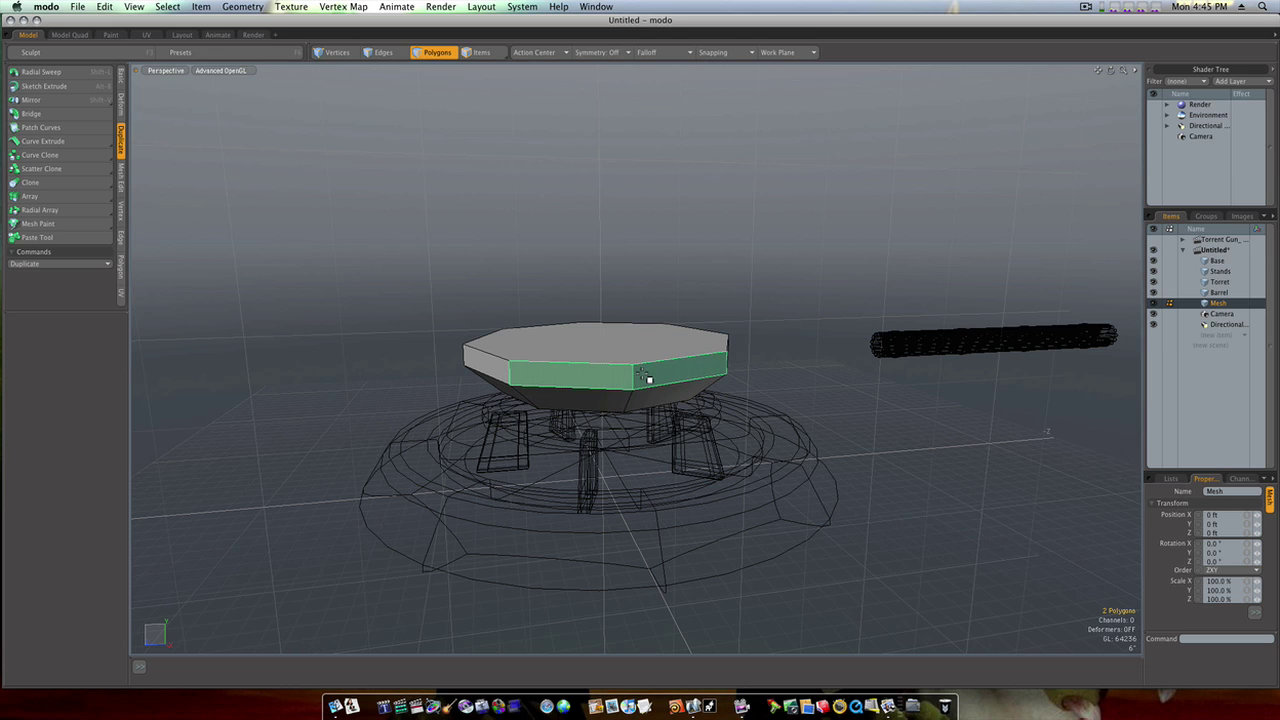
pyautogui.press('l')
pyautogui.hotkey('alt', 'c')
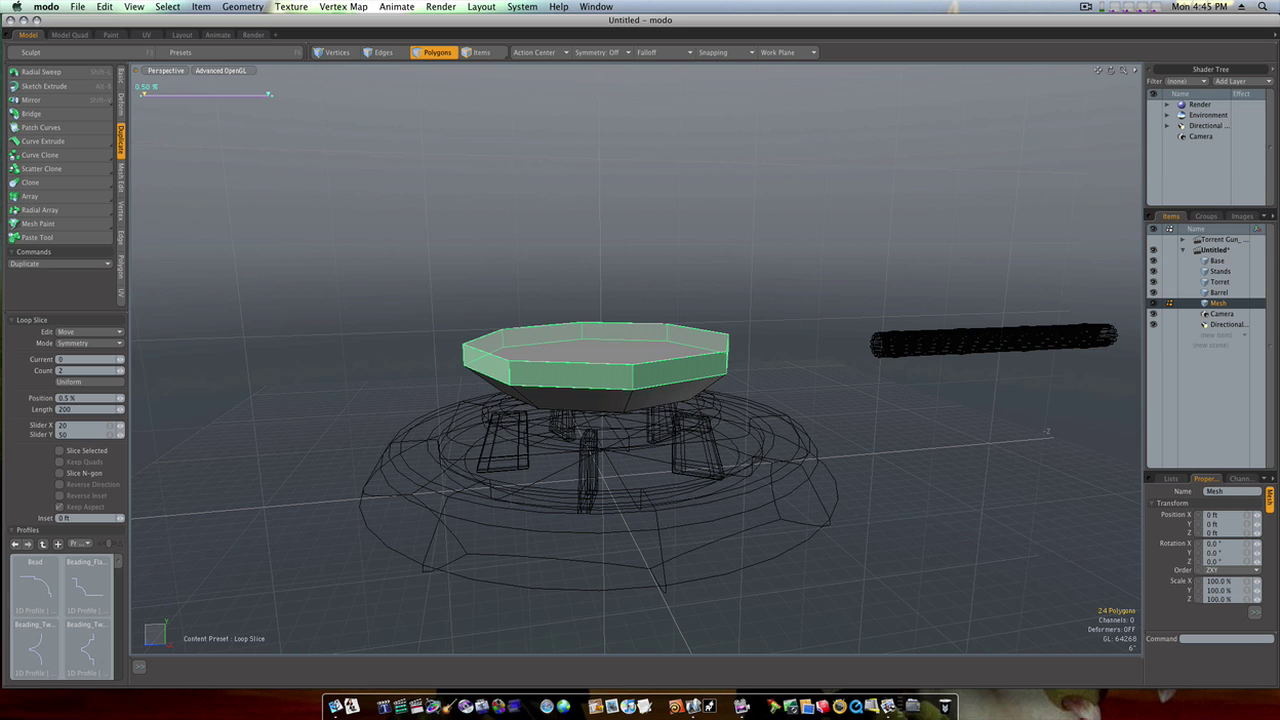
pyautogui.moveTo(648, 378); pyautogui.dragTo(665, 378)
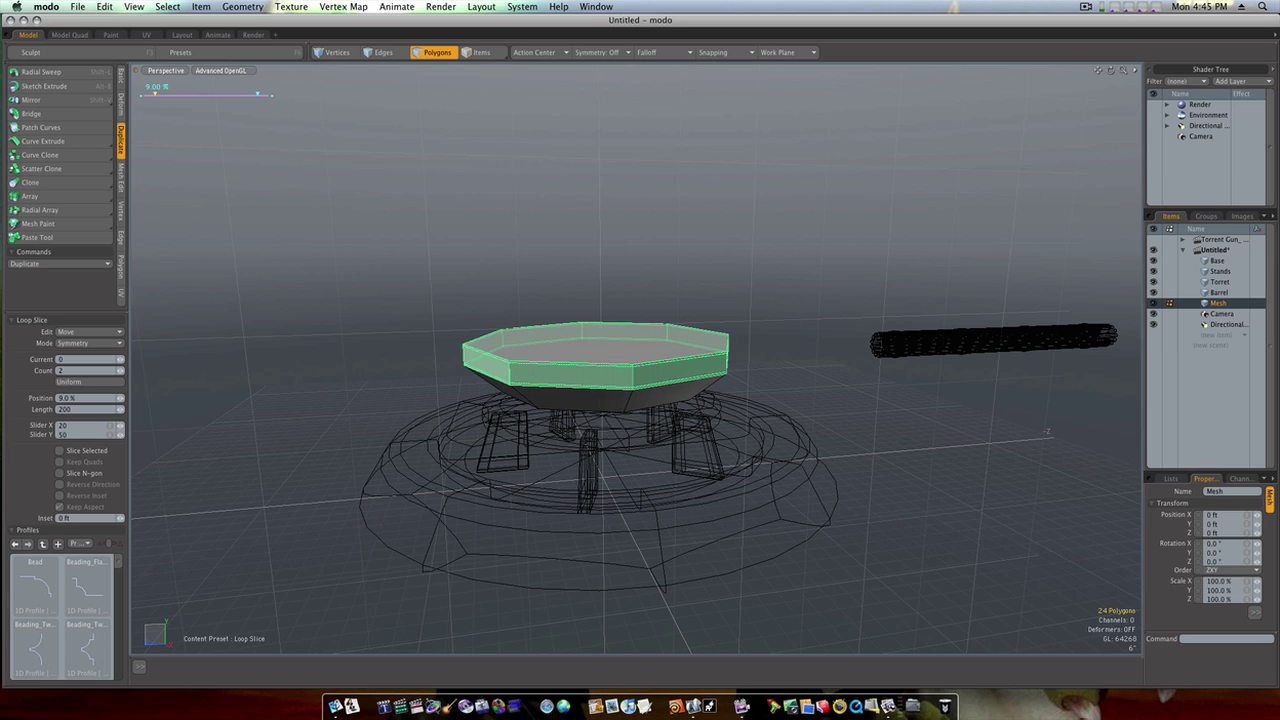
pyautogui.press('space')
pyautogui.click(513, 261)
pyautogui.press('Tab')
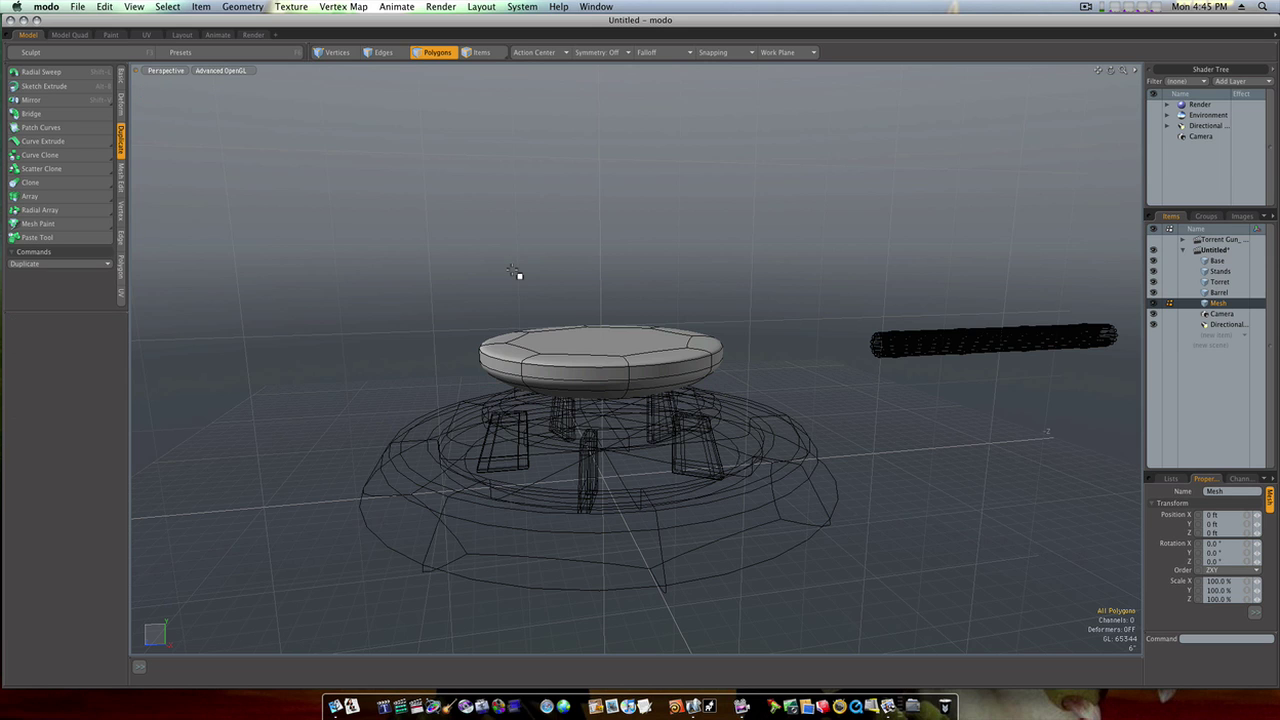
# Bevel the body's bottom polygon with zero shift and zero inset to sharpen its edge.
pyautogui.keyDown('alt'); pyautogui.moveTo(513, 272); pyautogui.dragTo(491, 260); pyautogui.keyUp('alt')
pyautogui.click(586, 386)
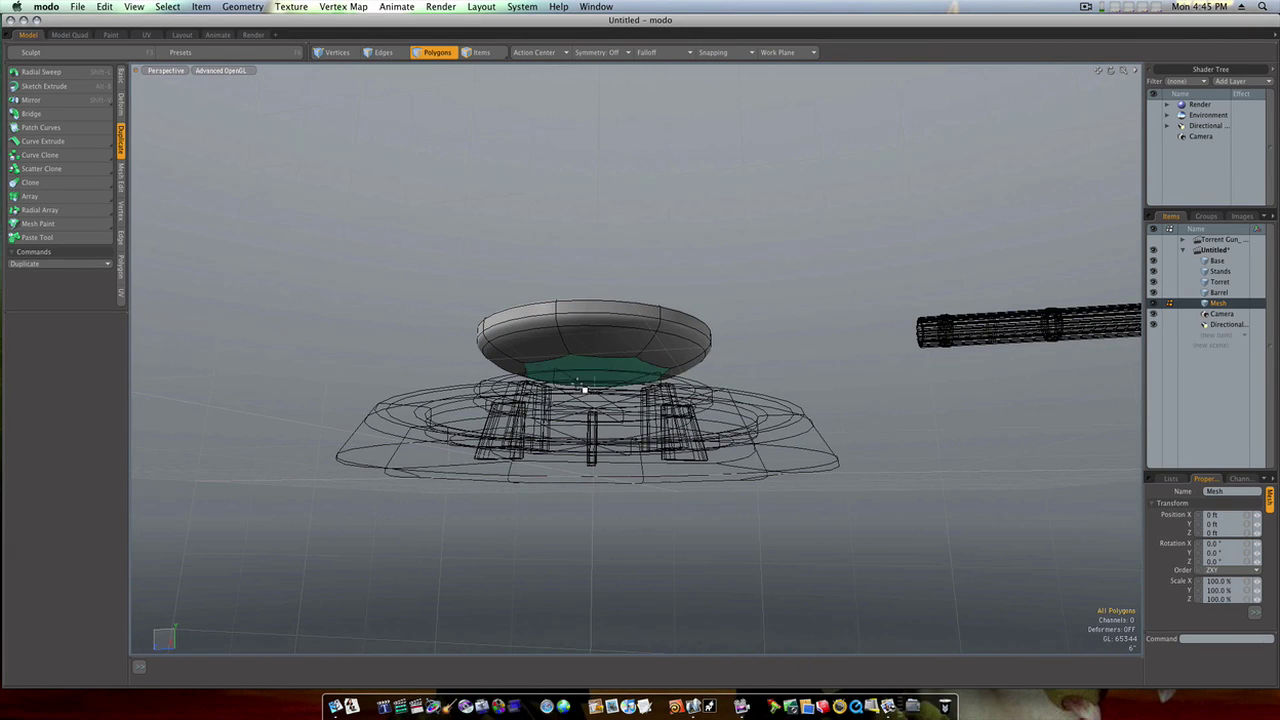
pyautogui.press('b')
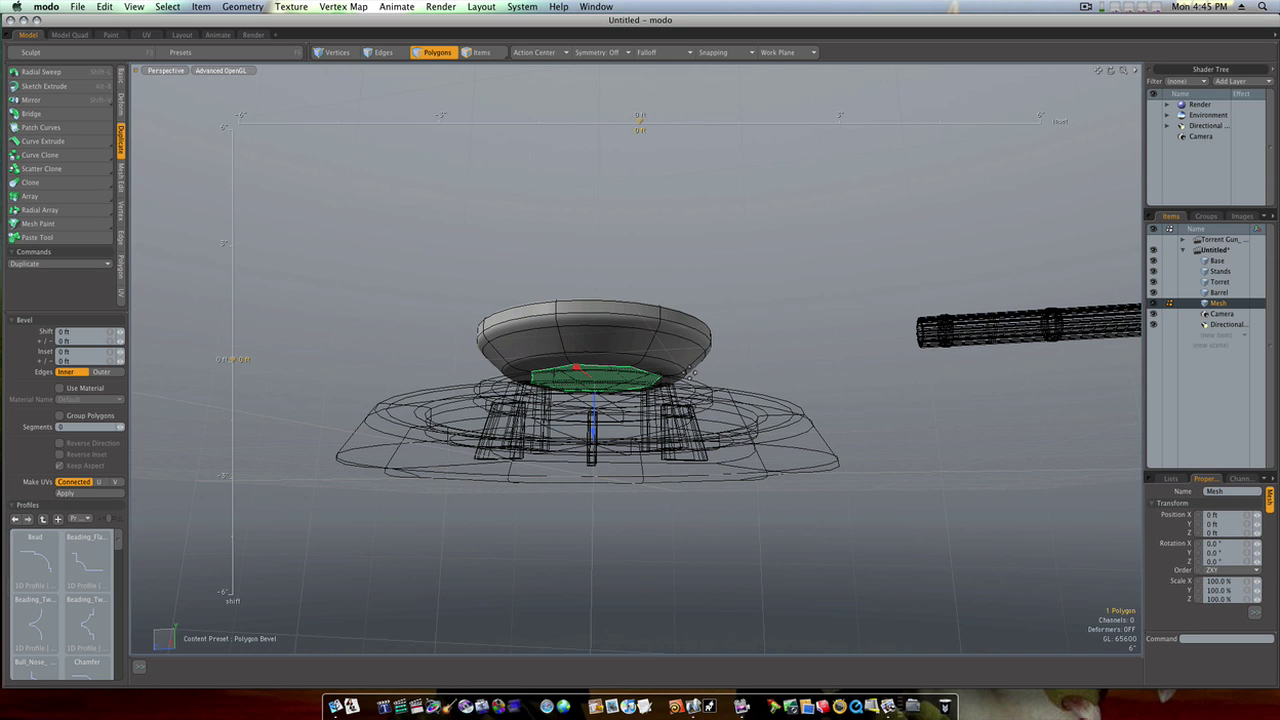
pyautogui.press('q')
pyautogui.click(712, 371)
# Select the whole upper body, scale it down uniformly and lower it 2" in Y.
pyautogui.keyDown('alt'); pyautogui.moveTo(661, 364); pyautogui.dragTo(668, 393); pyautogui.keyUp('alt')
pyautogui.press('3')
pyautogui.doubleClick(635, 372)
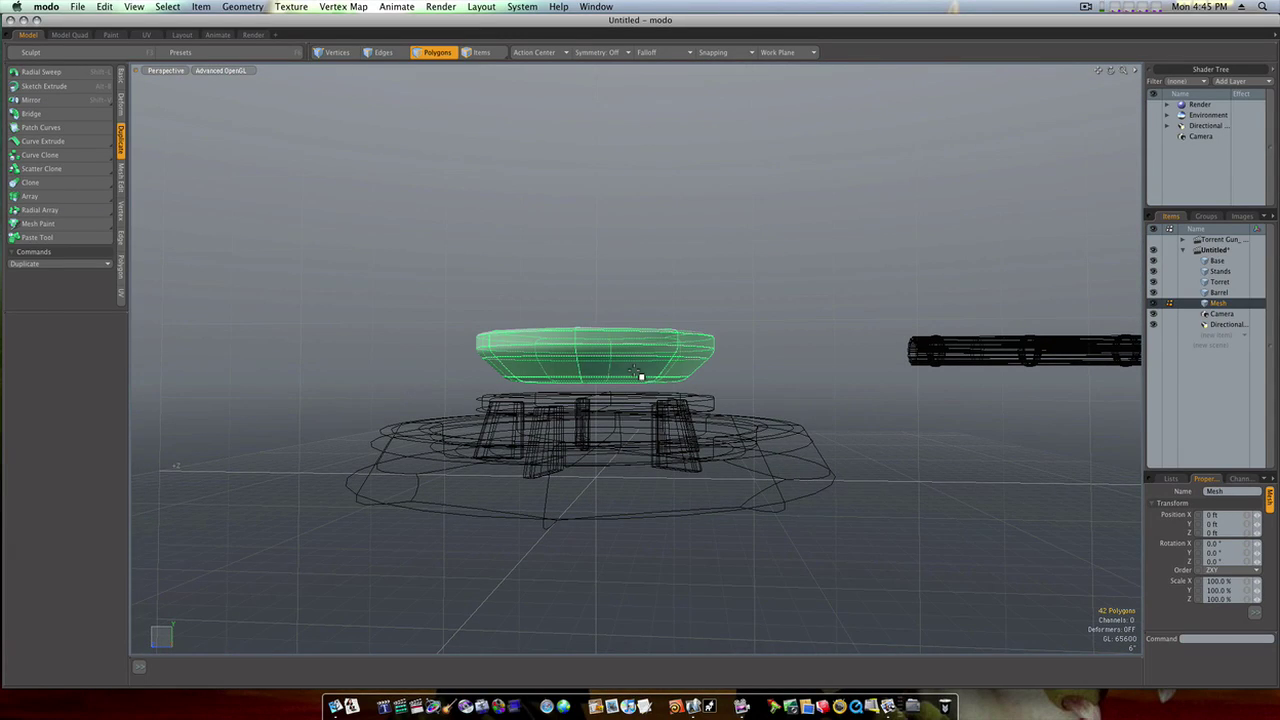
pyautogui.press('r')
pyautogui.moveTo(603, 366)
pyautogui.mouseDown()
pyautogui.moveTo(565, 368)
pyautogui.moveTo(596, 352)
pyautogui.moveTo(596, 363)
pyautogui.moveTo(596, 347)
pyautogui.mouseUp()
pyautogui.press('w')
pyautogui.scroll(5, 597, 368)
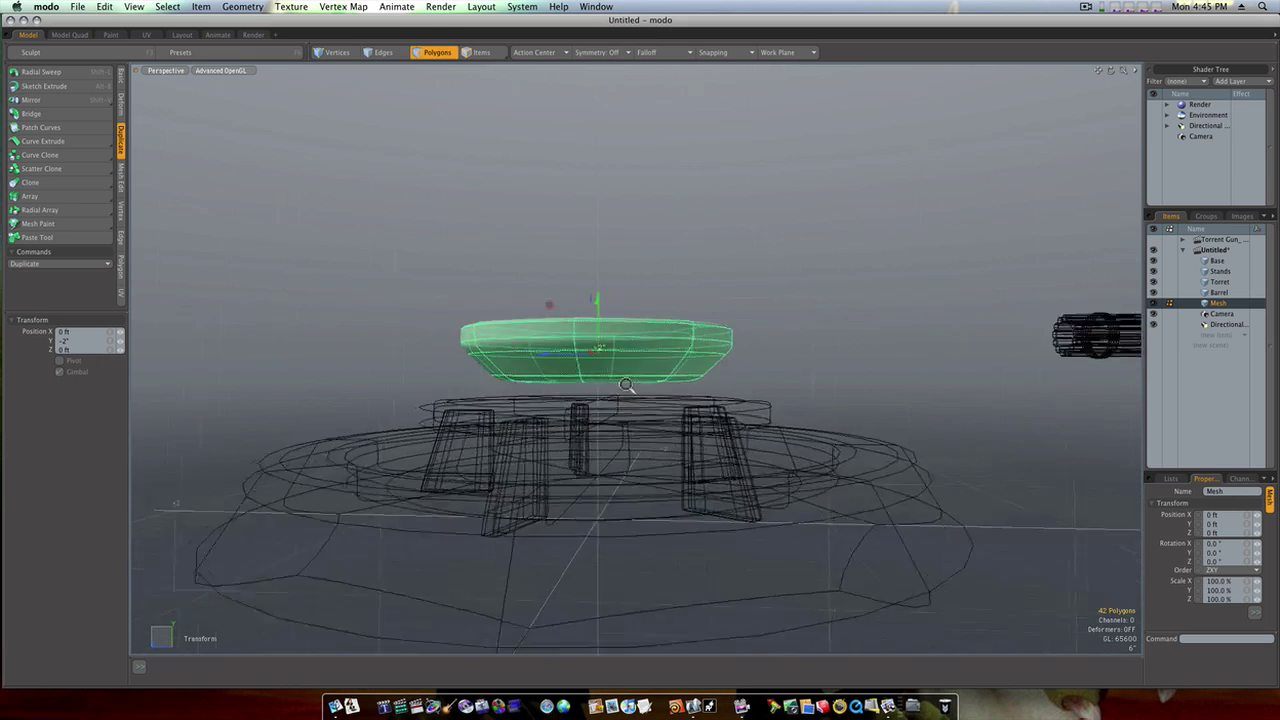
pyautogui.press('space')
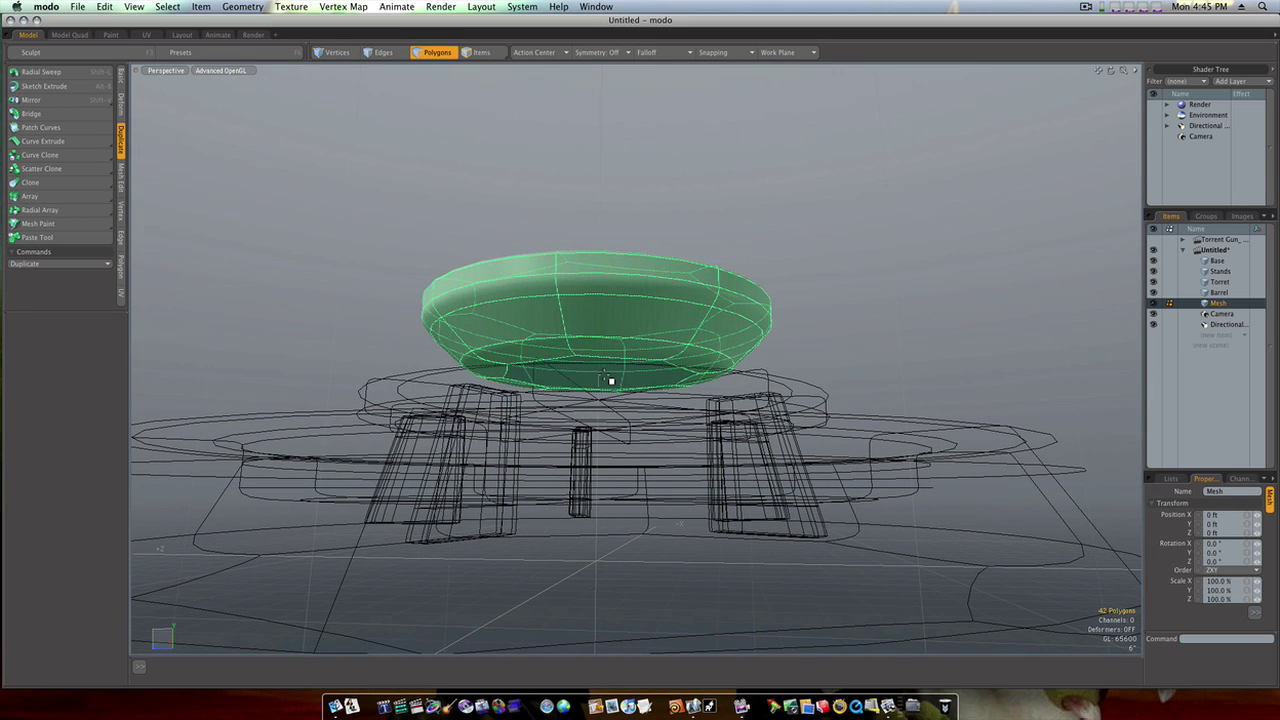
# Move the body's bottom polygon down in Y to deepen the tapered underside to platform level.
pyautogui.click(609, 378)
pyautogui.press('w')
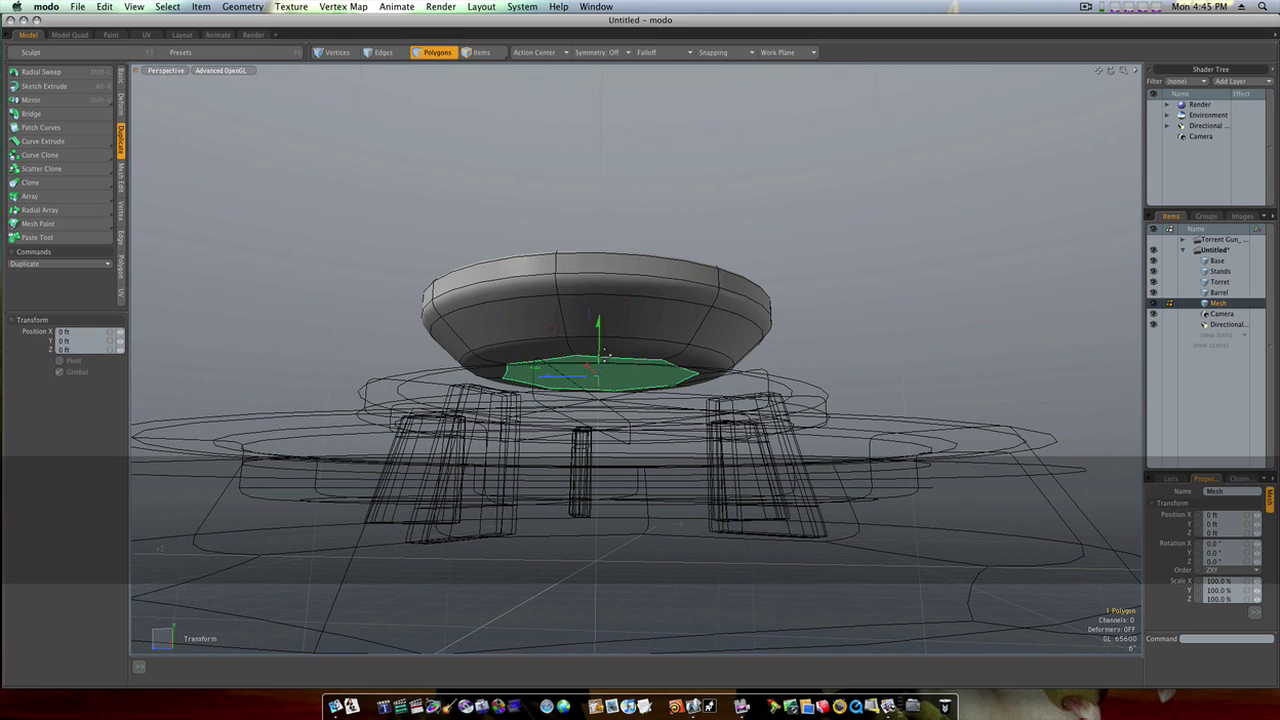
pyautogui.moveTo(606, 376); pyautogui.dragTo(619, 449)
pyautogui.press('space')
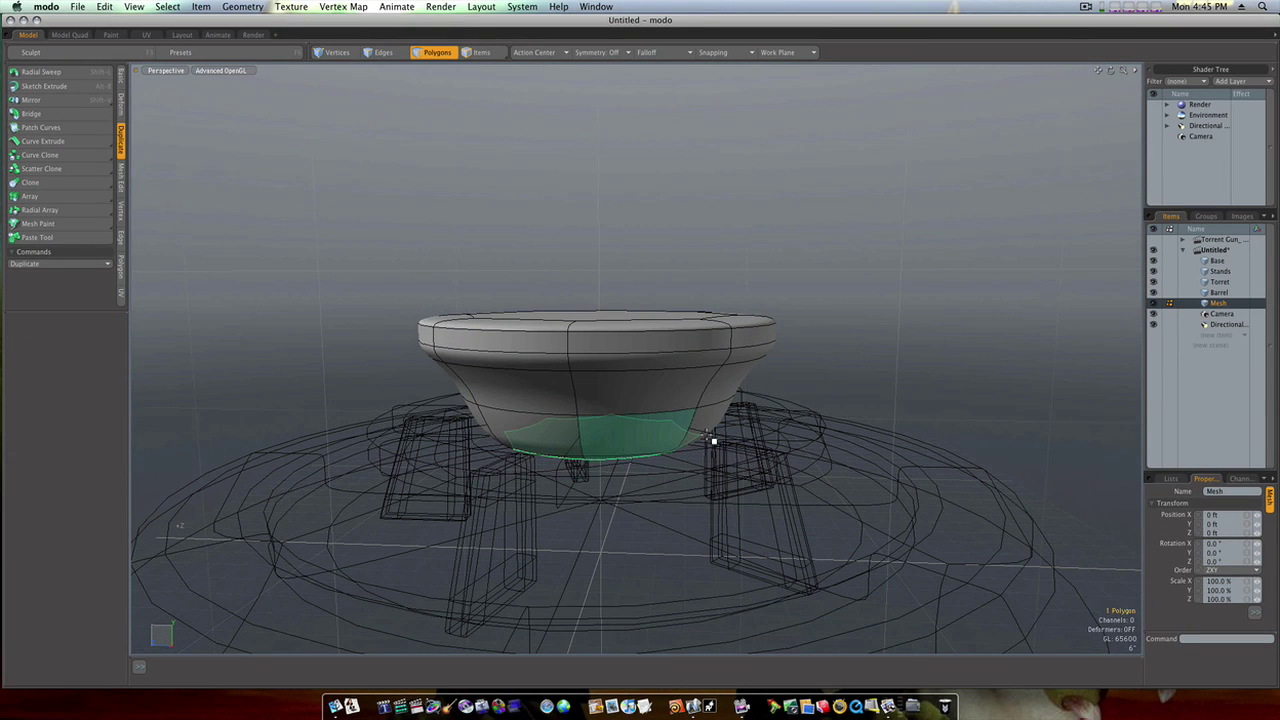
# Move the new mesh item above Barrel in the item list and make it active together with Torret.
pyautogui.moveTo(1222, 303); pyautogui.dragTo(1219, 292)
pyautogui.keyDown('ctrl'); pyautogui.click(1220, 284); pyautogui.keyUp('ctrl')
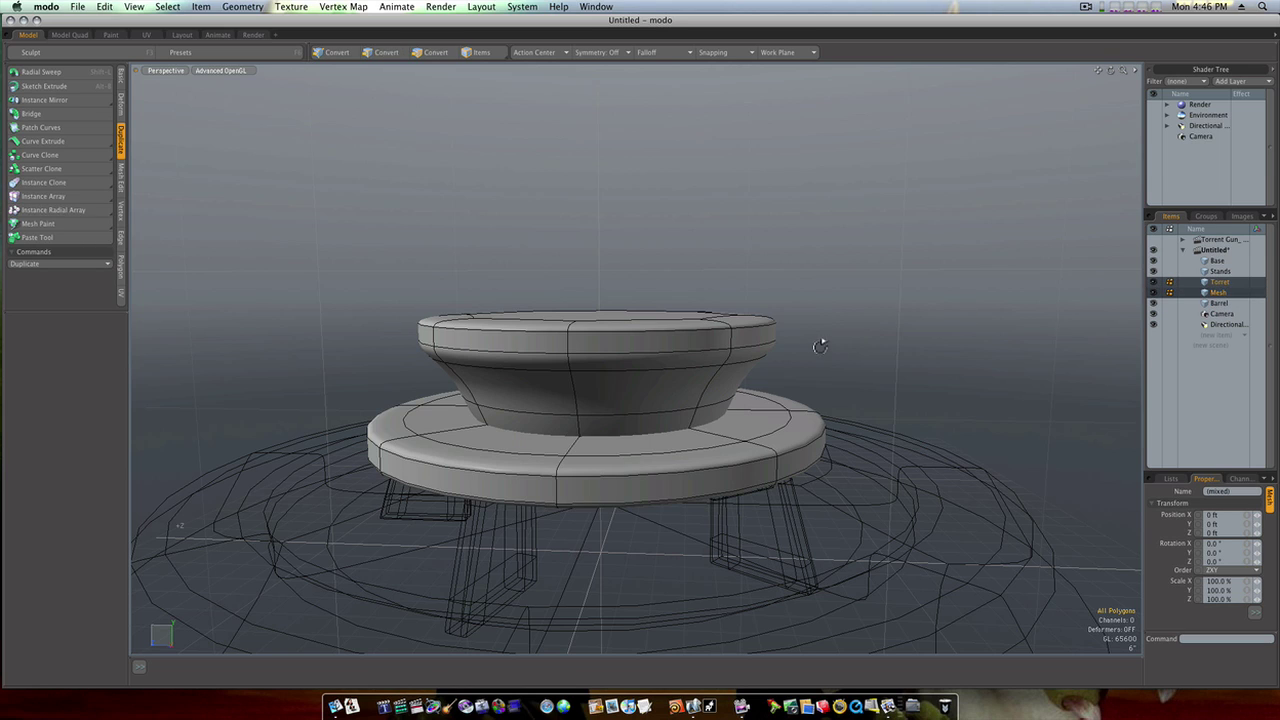
pyautogui.moveTo(821, 343)
pyautogui.keyDown('alt'); pyautogui.mouseDown()
pyautogui.moveTo(762, 338)
pyautogui.moveTo(846, 360)
pyautogui.mouseUp(); pyautogui.keyUp('alt')
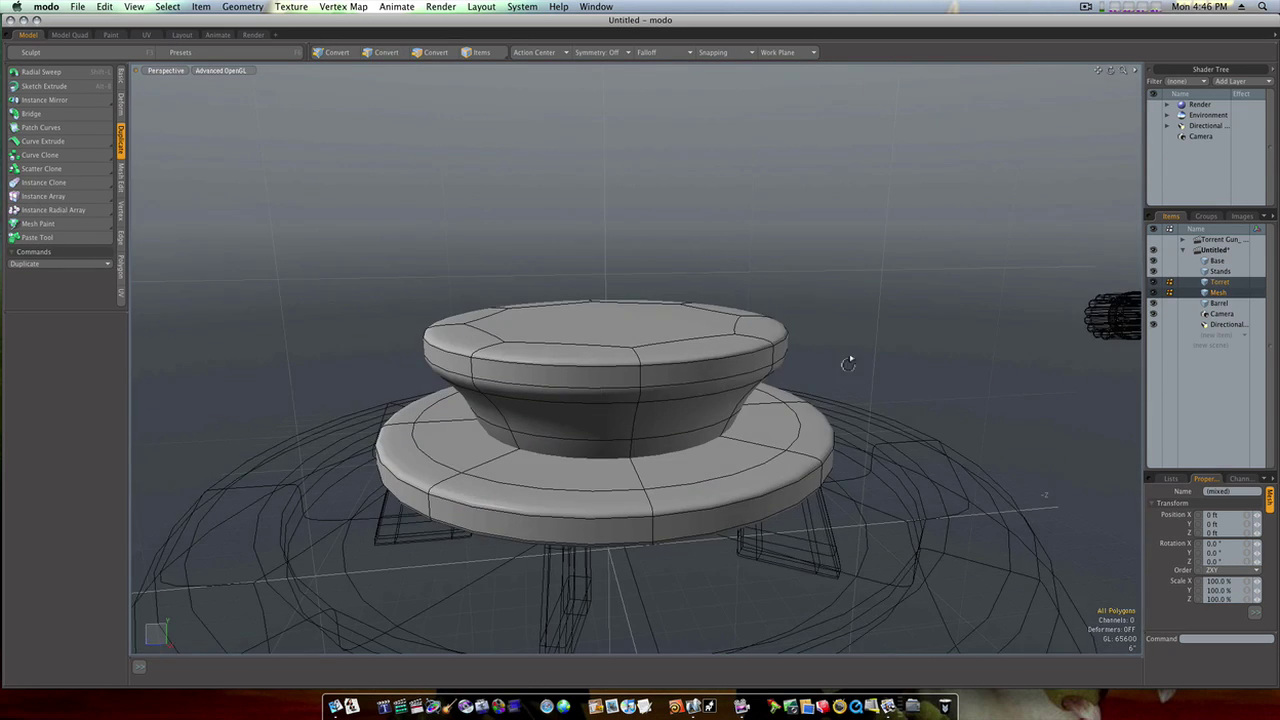
# Select the entire upper body and lower it 9.75" in Y through the platform disc.
pyautogui.doubleClick(663, 382)
pyautogui.press('w')
pyautogui.moveTo(609, 337); pyautogui.dragTo(609, 386)
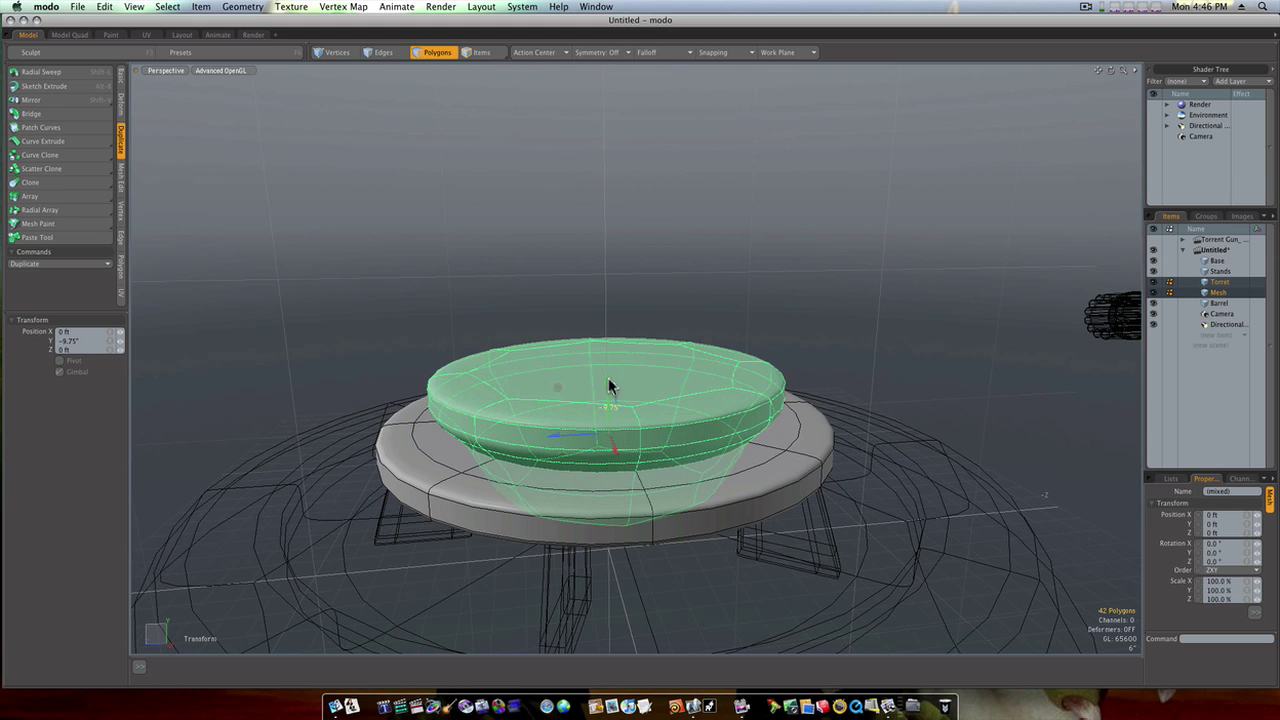
pyautogui.keyDown('alt'); pyautogui.moveTo(665, 332); pyautogui.dragTo(657, 297); pyautogui.keyUp('alt')
pyautogui.press('space')
pyautogui.click(719, 289)
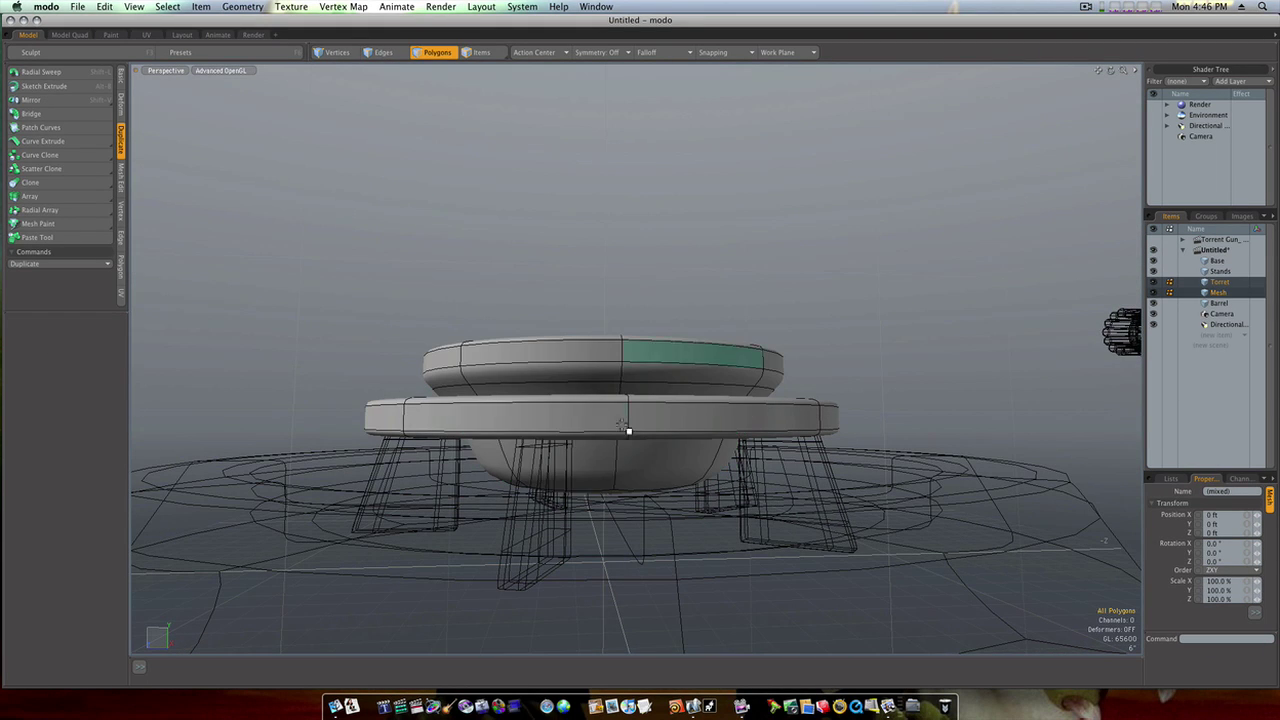
# Select the polygon ring at the body's lower end, below the platform, and add two symmetric loop slices near its edges.
pyautogui.moveTo(598, 462); pyautogui.dragTo(645, 467)
pyautogui.press('l')
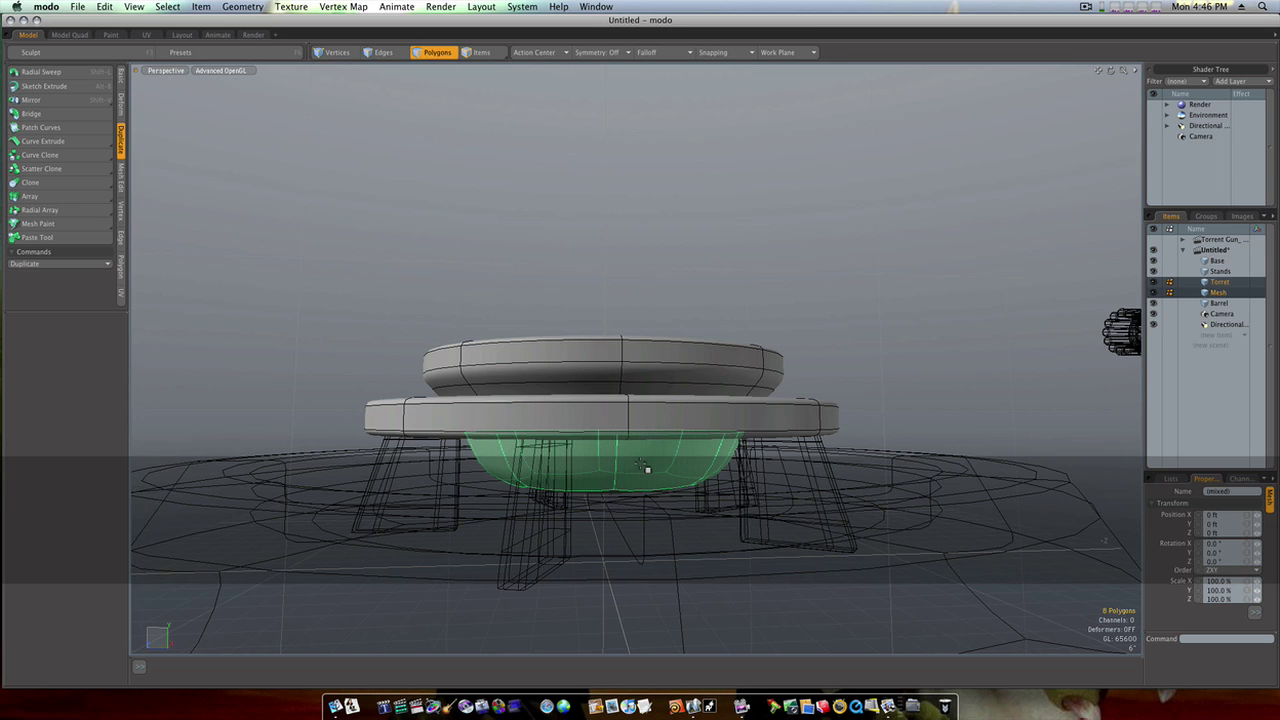
pyautogui.hotkey('alt', 'c')
pyautogui.click(640, 463)
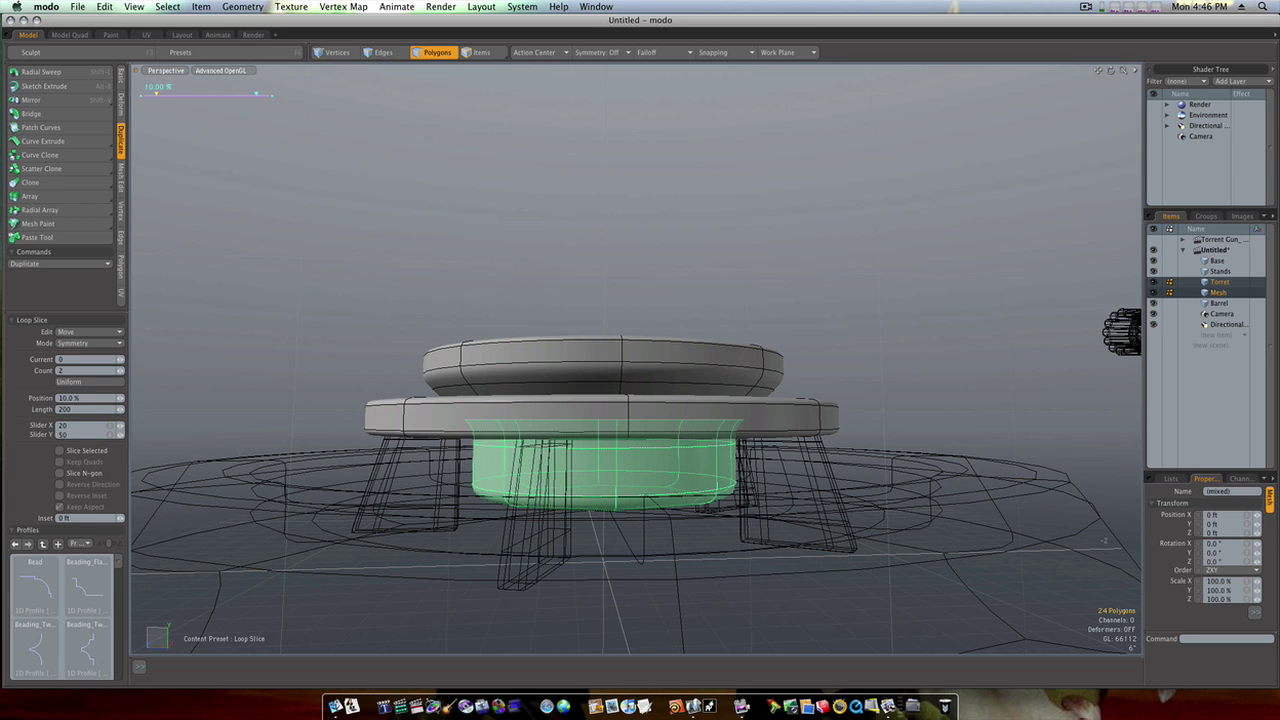
pyautogui.moveTo(640, 463)
pyautogui.mouseDown()
pyautogui.moveTo(652, 463)
pyautogui.moveTo(615, 463)
pyautogui.mouseUp()
pyautogui.press('space')
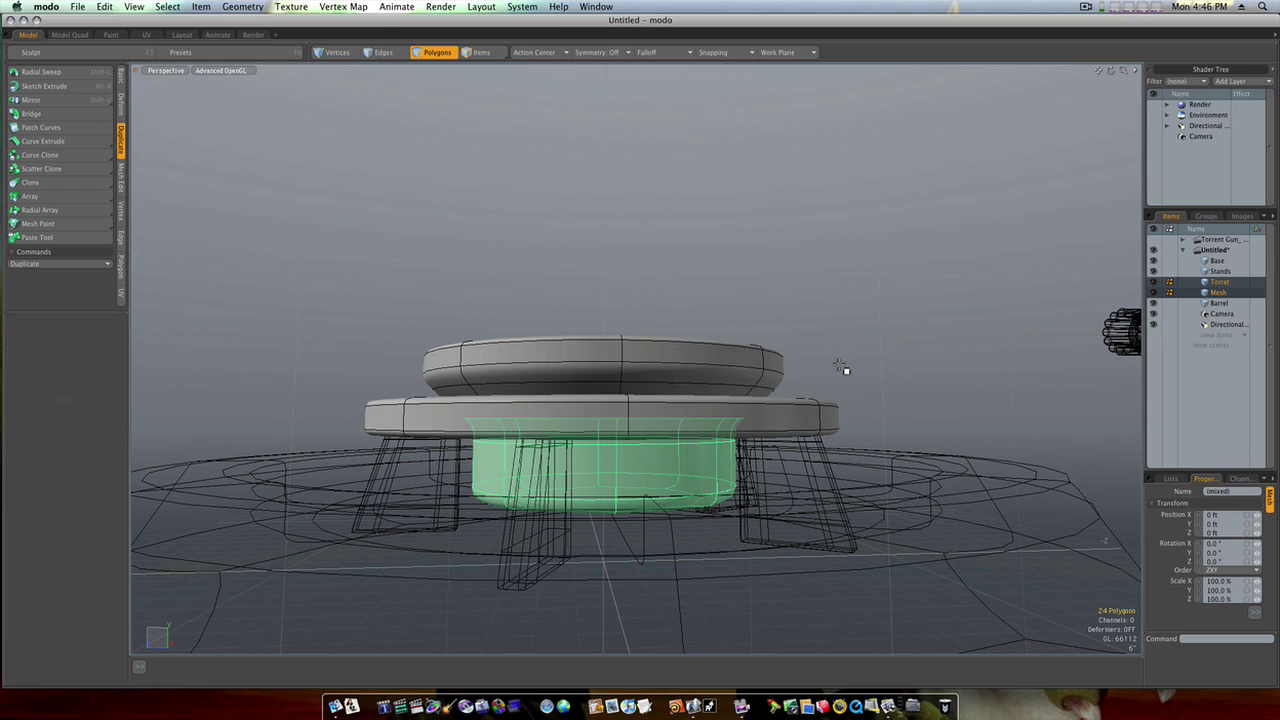
# Remove the loop slice nearest the bottom of the body's lower end so its underside smooths into a rounder shape.
pyautogui.click(697, 494)
pyautogui.press('1')
pyautogui.press('2')
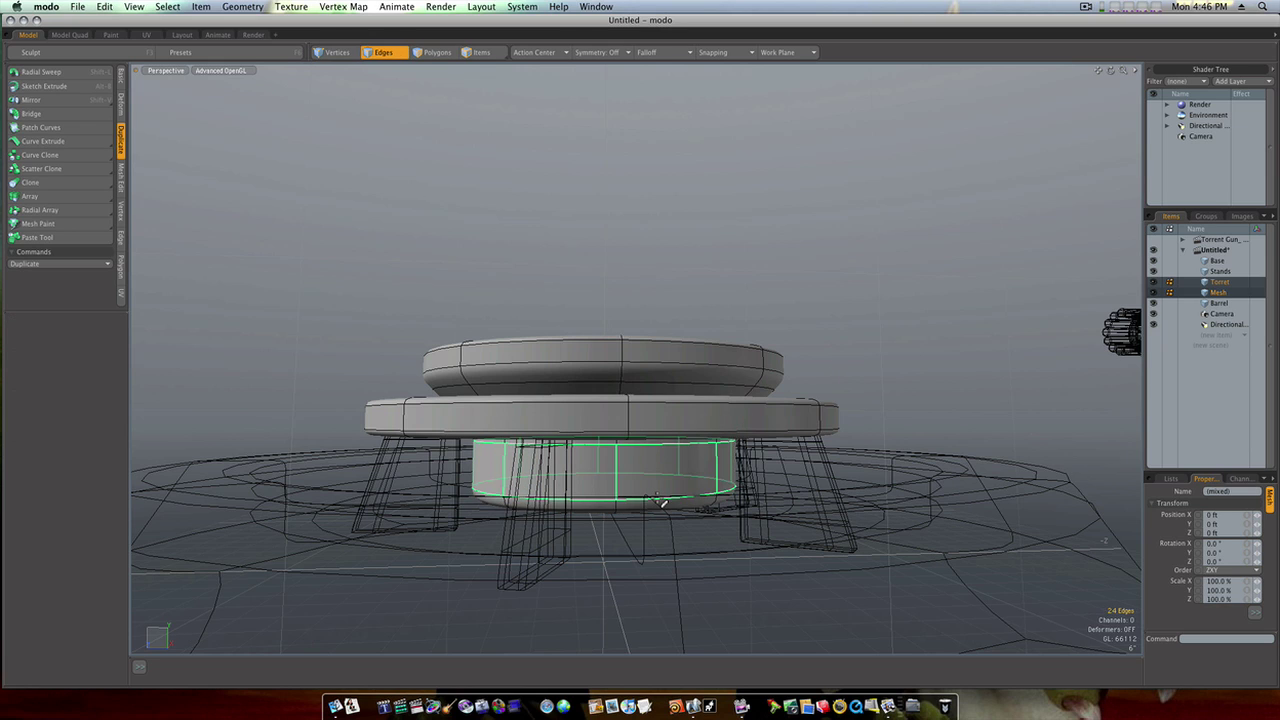
pyautogui.doubleClick(661, 500)
pyautogui.press('BackSpace')
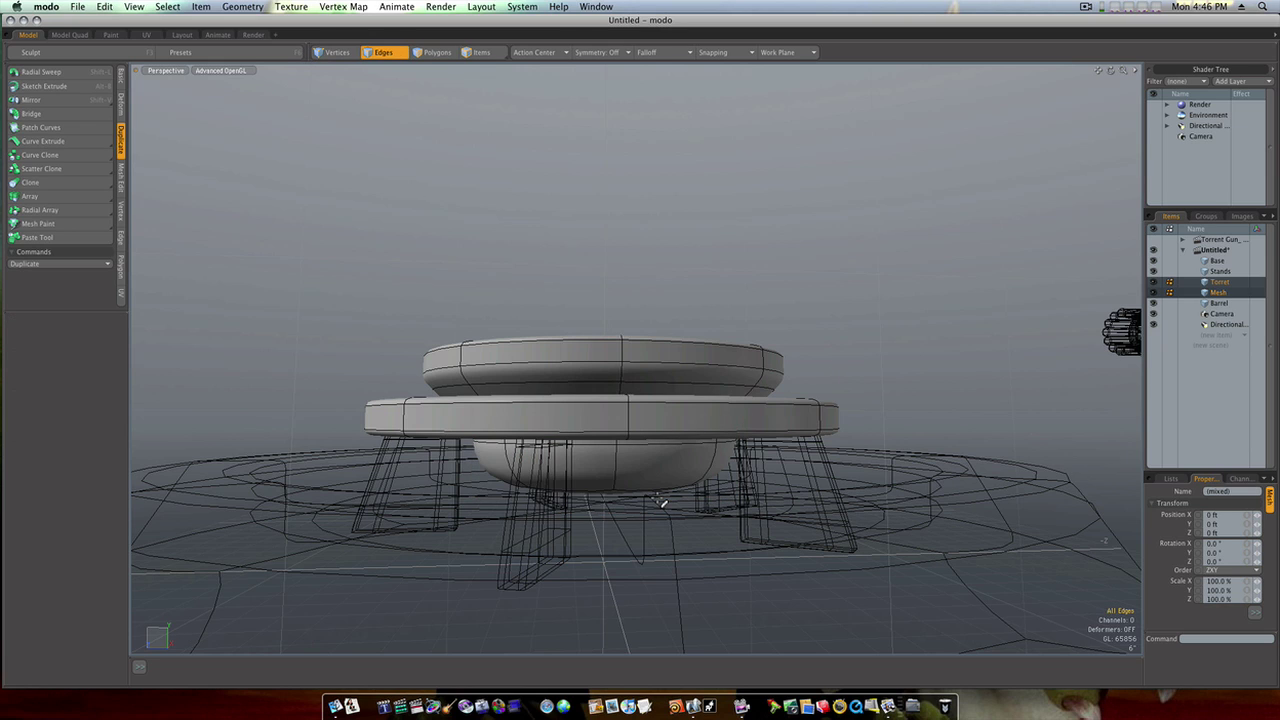
# Activate Base, Stands, Torret and Mesh together and check how the body sits in the platform.
pyautogui.keyDown('alt'); pyautogui.moveTo(661, 500); pyautogui.dragTo(574, 511); pyautogui.keyUp('alt')
pyautogui.scroll(-2, 574, 511)
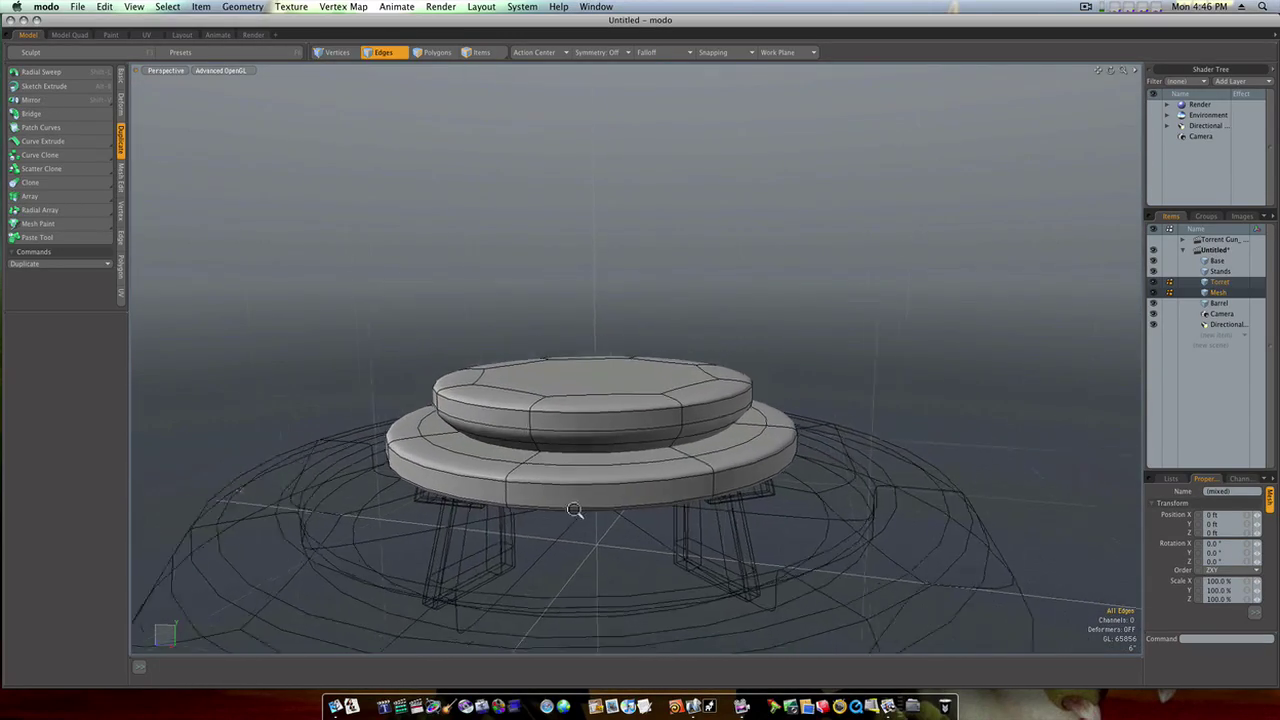
pyautogui.keyDown('shift'); pyautogui.click(1203, 261); pyautogui.keyUp('shift')
pyautogui.keyDown('alt'); pyautogui.moveTo(794, 422); pyautogui.dragTo(884, 384); pyautogui.keyUp('alt')
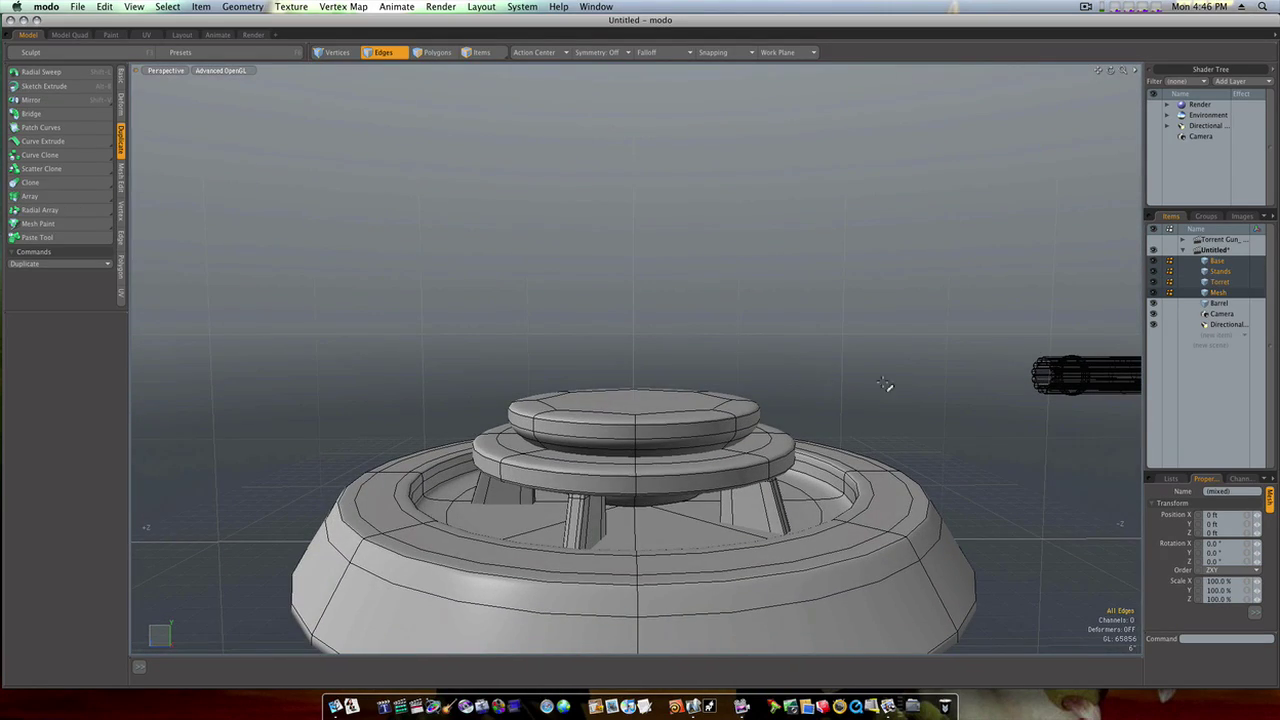
# Make the Mesh item alone active and turn off its subdivision to expose the faceted cage.
pyautogui.click(1218, 292)
pyautogui.press('Tab')
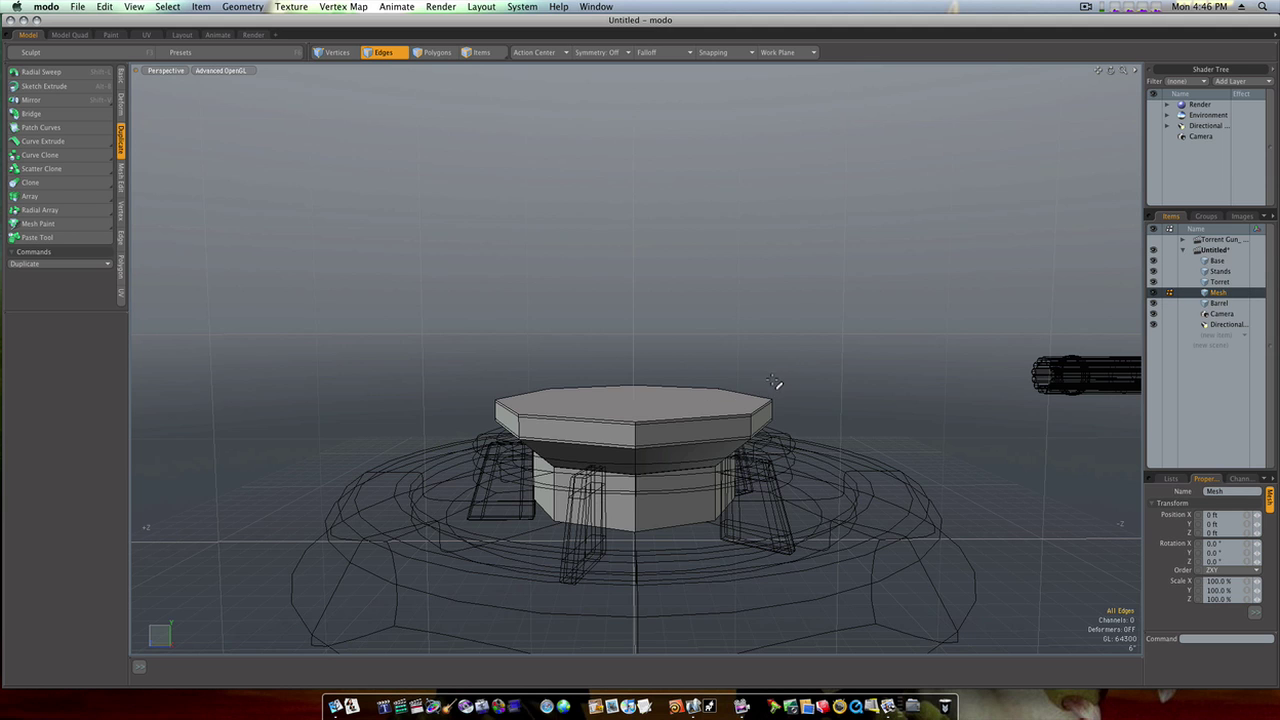
pyautogui.keyDown('alt'); pyautogui.moveTo(749, 386); pyautogui.dragTo(707, 408); pyautogui.keyUp('alt')
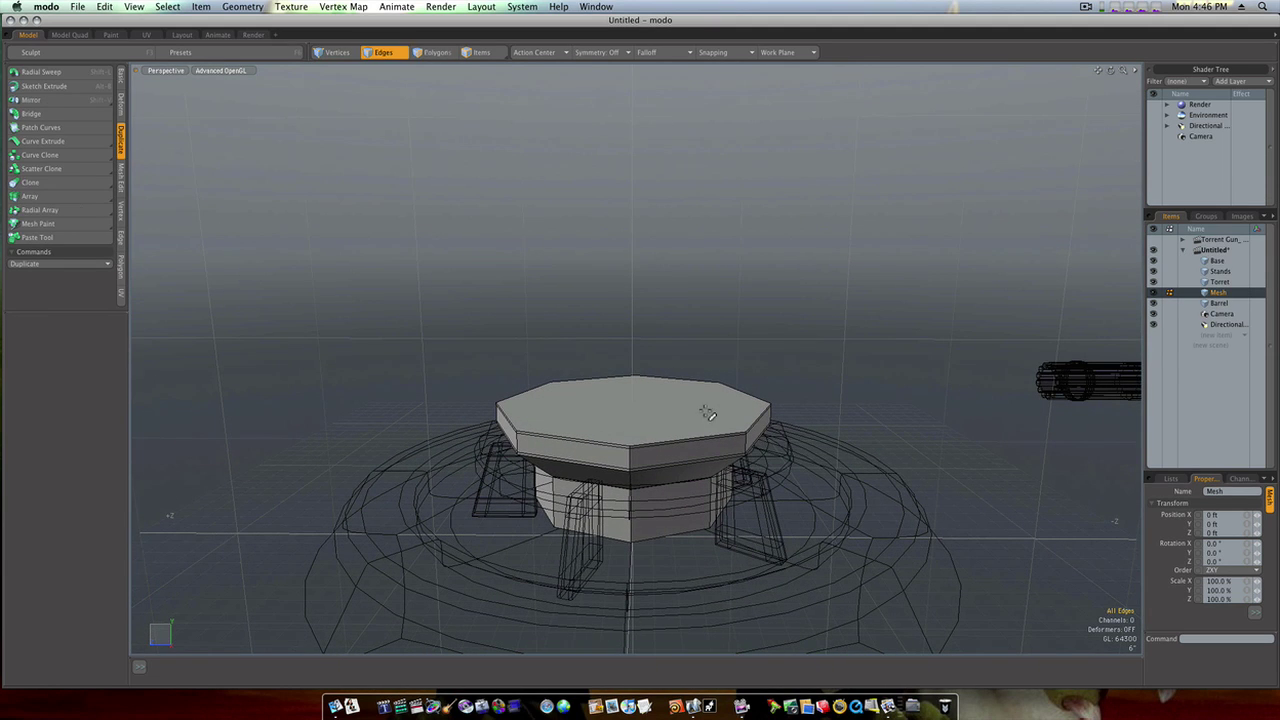
# Bevel the body's top polygon outward with a -4.8" inset and a slight upward shift to form a flared ledge.
pyautogui.press('3')
pyautogui.click(656, 416)
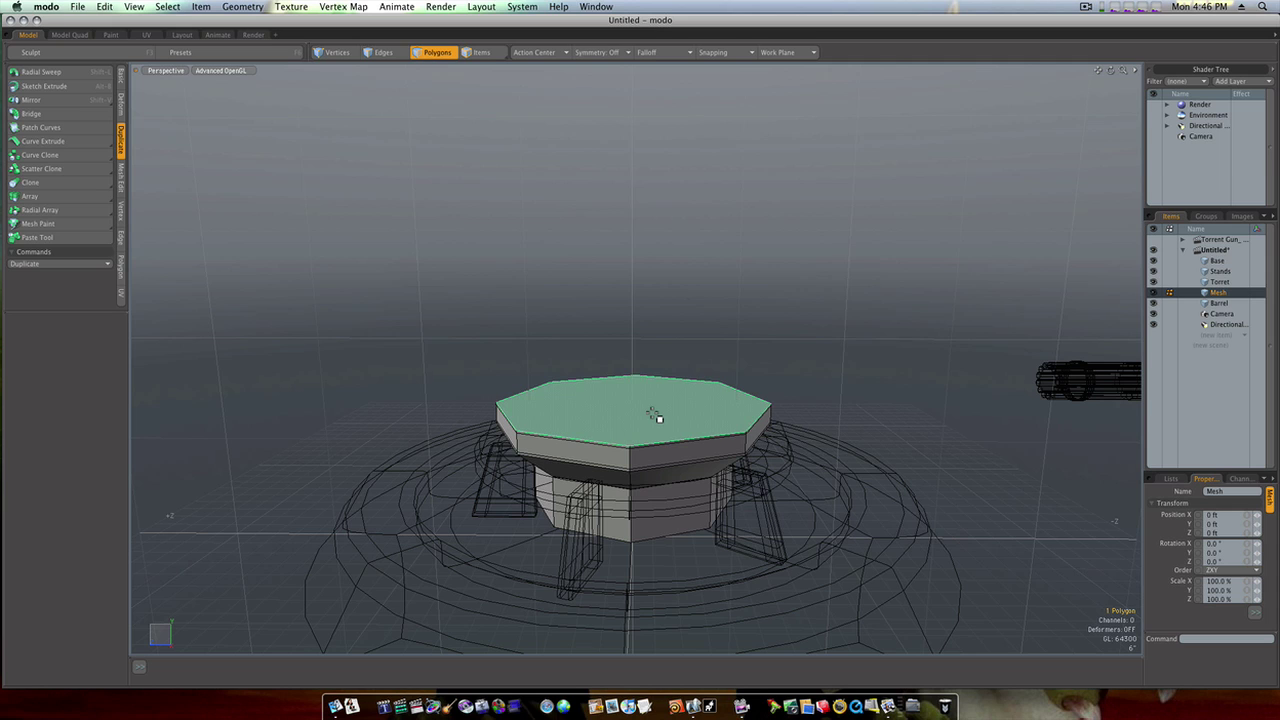
pyautogui.press('b')
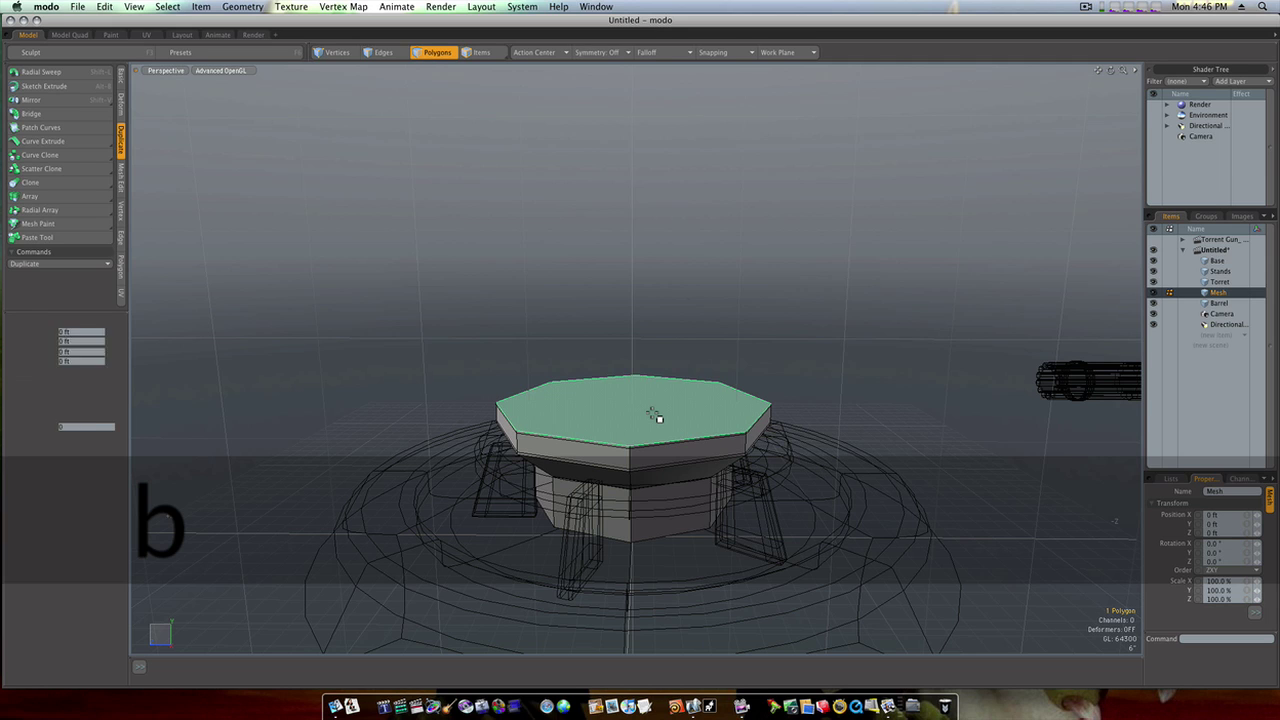
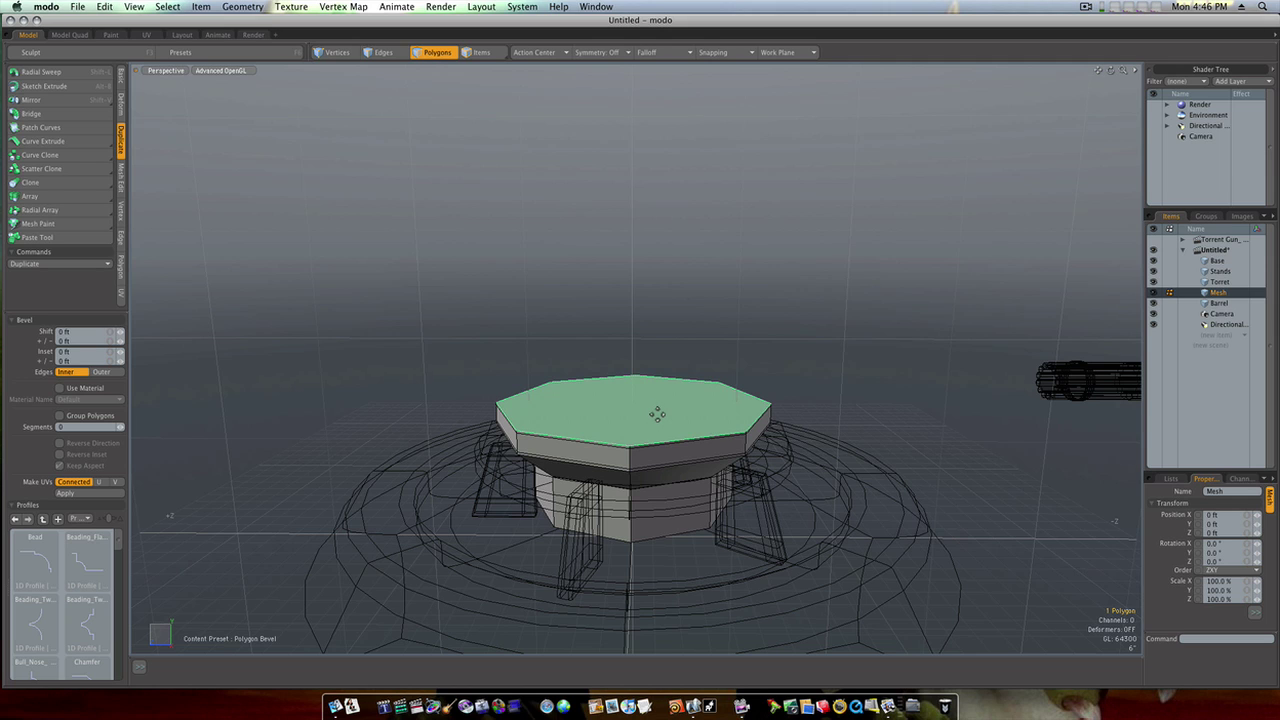
pyautogui.keyDown('alt'); pyautogui.moveTo(657, 414); pyautogui.dragTo(663, 409); pyautogui.keyUp('alt')
pyautogui.click(656, 410)
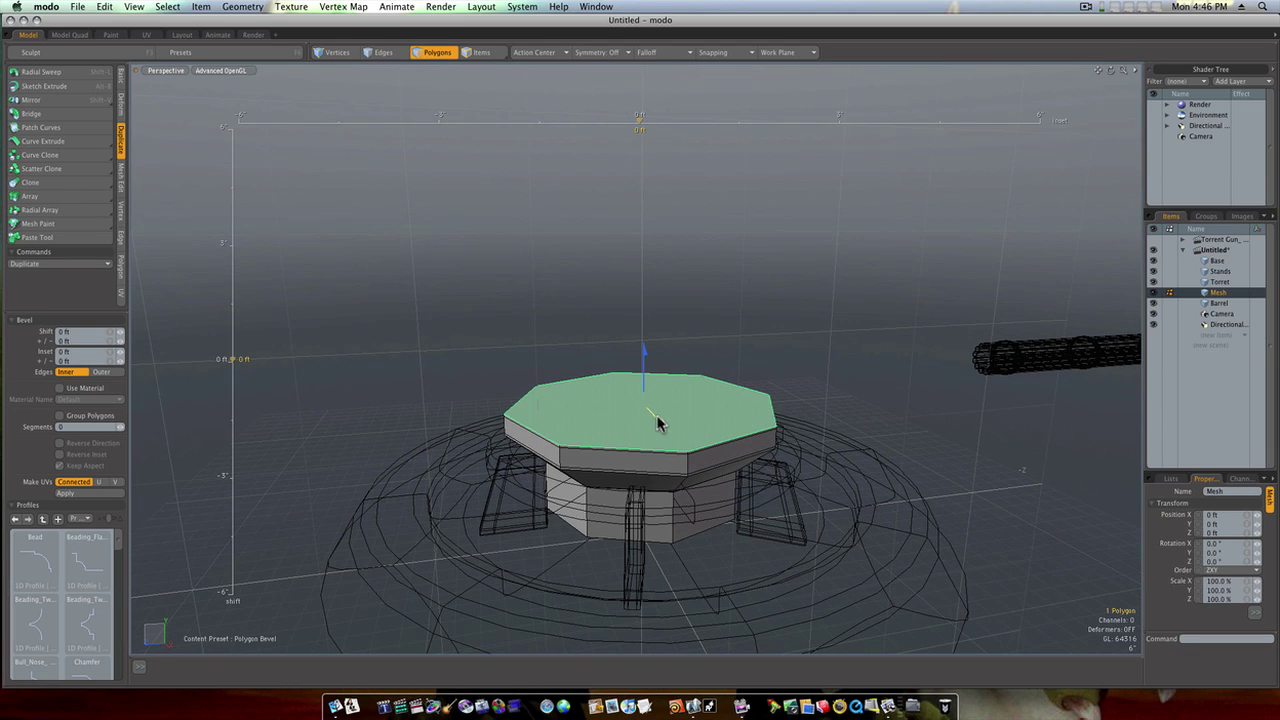
pyautogui.moveTo(660, 425); pyautogui.dragTo(643, 425)
pyautogui.moveTo(393, 428); pyautogui.dragTo(331, 428)
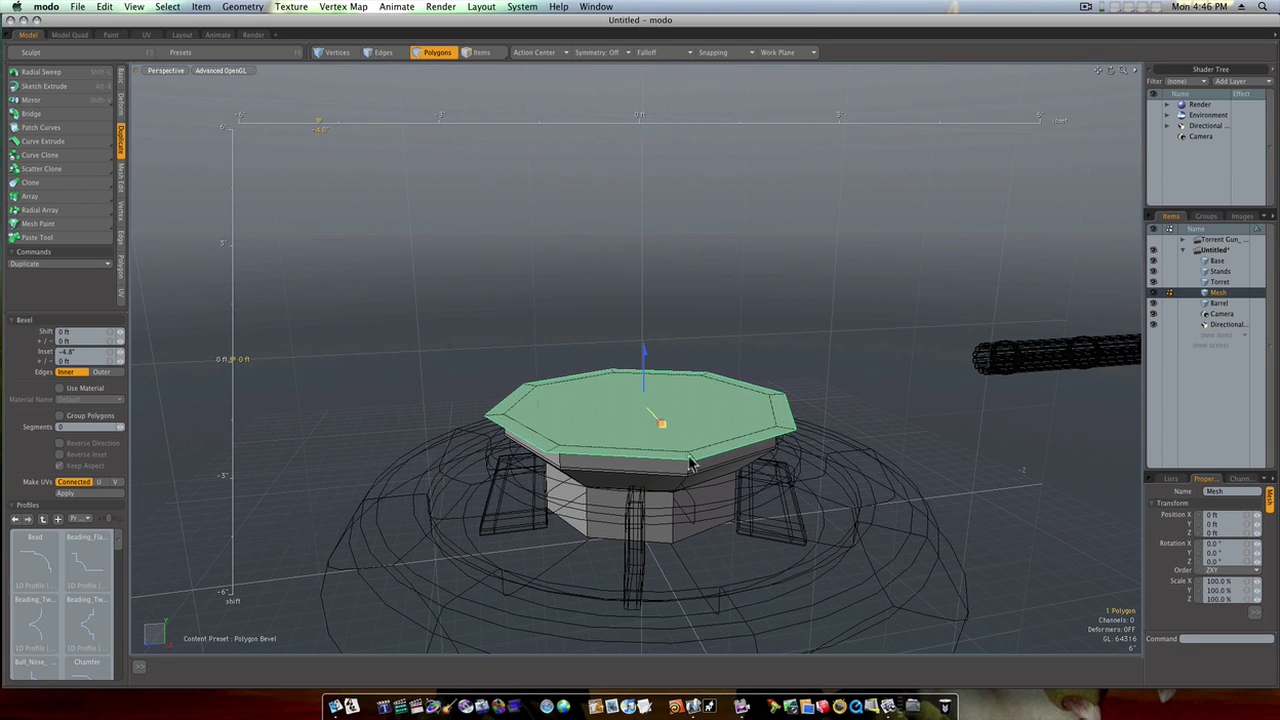
pyautogui.moveTo(643, 379); pyautogui.dragTo(643, 326)
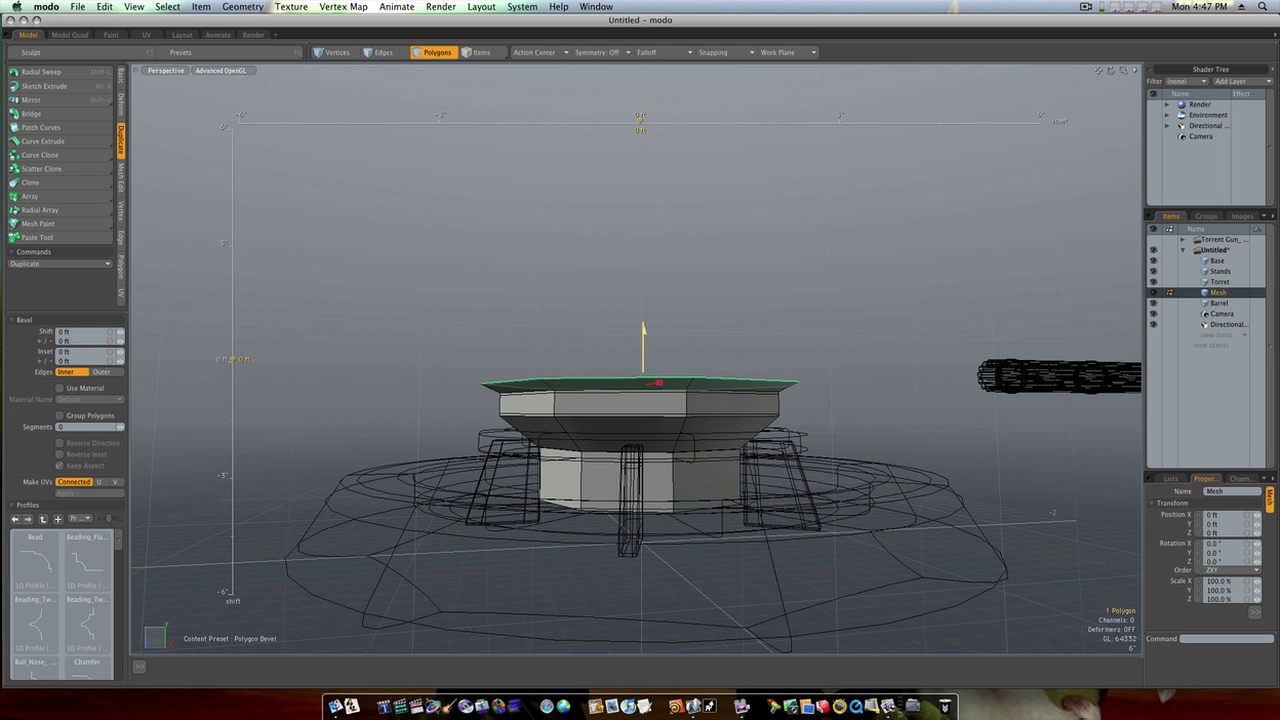
# Bevel the top polygon straight up into a wide vertical band, then bevel it again inward and slightly up as a sloped shoulder.
pyautogui.moveTo(643, 330); pyautogui.dragTo(643, 287)
pyautogui.keyDown('alt'); pyautogui.moveTo(651, 301); pyautogui.dragTo(705, 372); pyautogui.keyUp('alt')
pyautogui.keyDown('shift'); pyautogui.click(692, 352); pyautogui.keyUp('shift')
pyautogui.moveTo(648, 334); pyautogui.dragTo(693, 357)
pyautogui.click(721, 274)
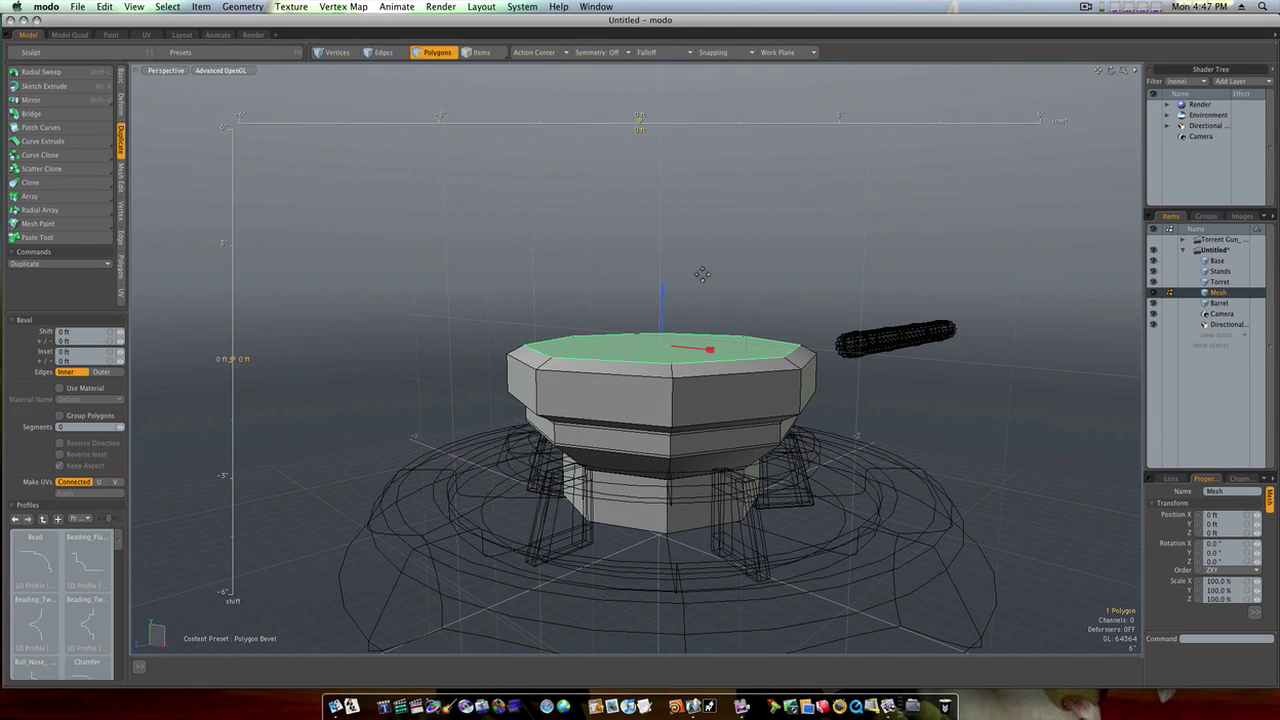
# Bevel the top polygon straight up into a tall upper column and preview the body with subdivision on.
pyautogui.moveTo(662, 305); pyautogui.dragTo(662, 220)
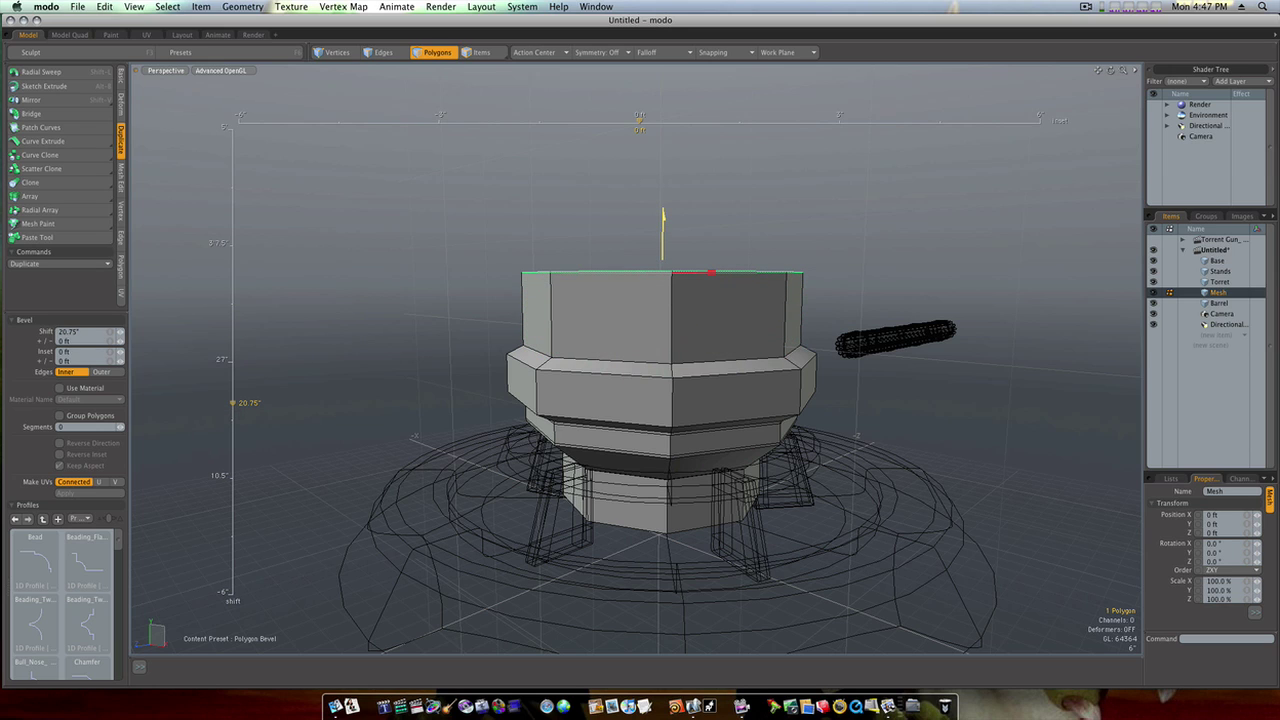
pyautogui.moveTo(662, 220); pyautogui.dragTo(663, 186)
pyautogui.moveTo(729, 306)
pyautogui.keyDown('alt'); pyautogui.mouseDown()
pyautogui.moveTo(603, 309)
pyautogui.moveTo(714, 311)
pyautogui.mouseUp(); pyautogui.keyUp('alt')
pyautogui.press('space')
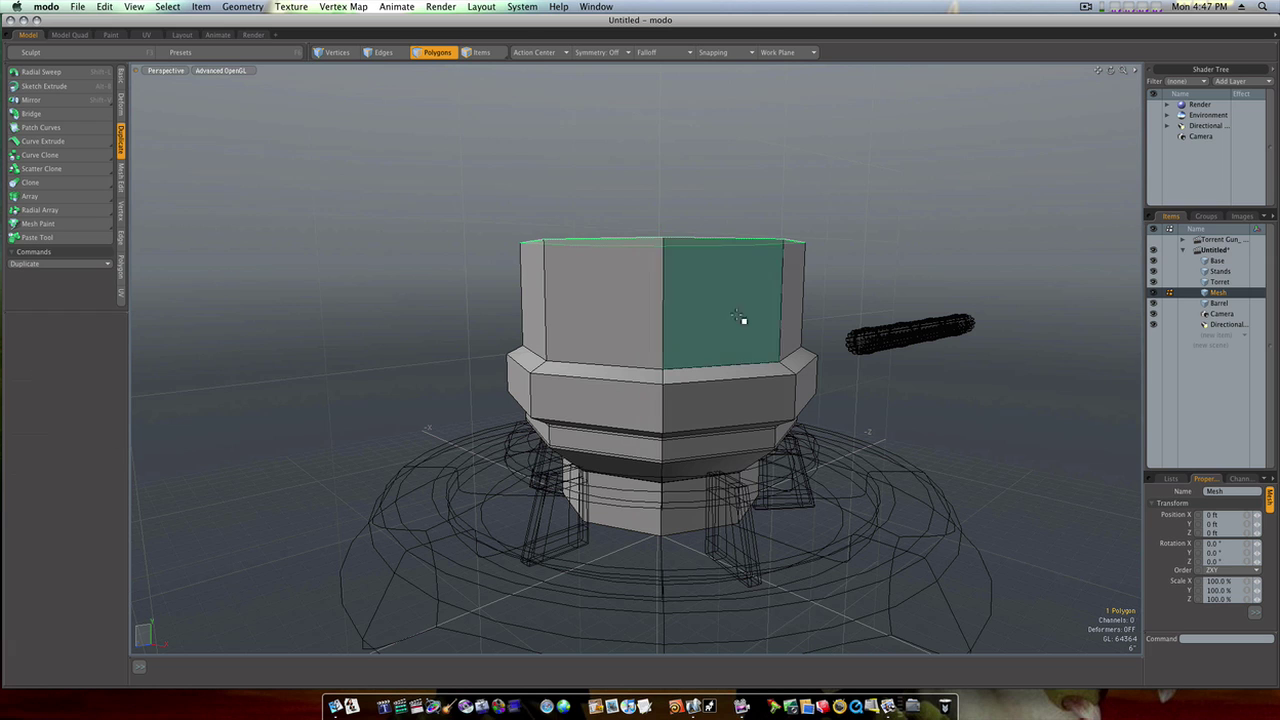
pyautogui.click(950, 272)
pyautogui.press('Tab')
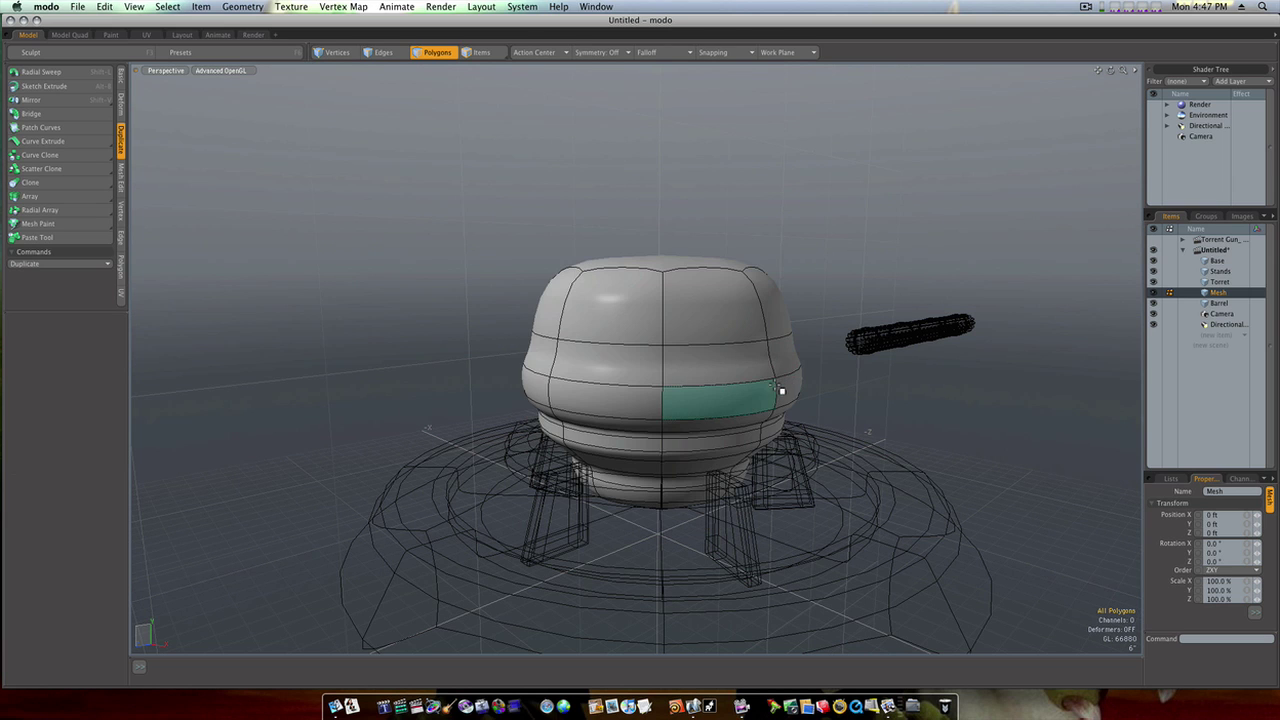
# With subdivision off, add two symmetric loop slices at 10% to the sloped shoulder ring above the wide band.
pyautogui.press('Tab')
pyautogui.keyDown('ctrl'); pyautogui.keyDown('alt'); pyautogui.moveTo(660, 404); pyautogui.dragTo(701, 389); pyautogui.keyUp('alt'); pyautogui.keyUp('ctrl')
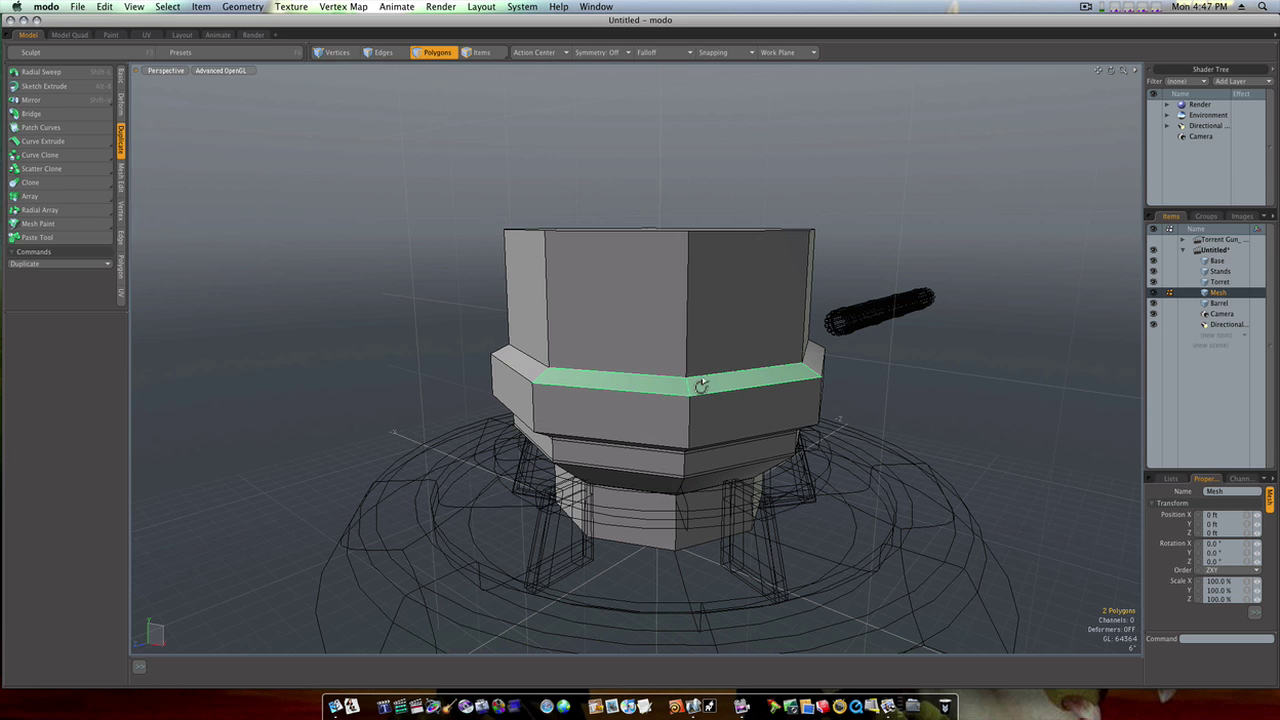
pyautogui.hotkey('alt', 'c')
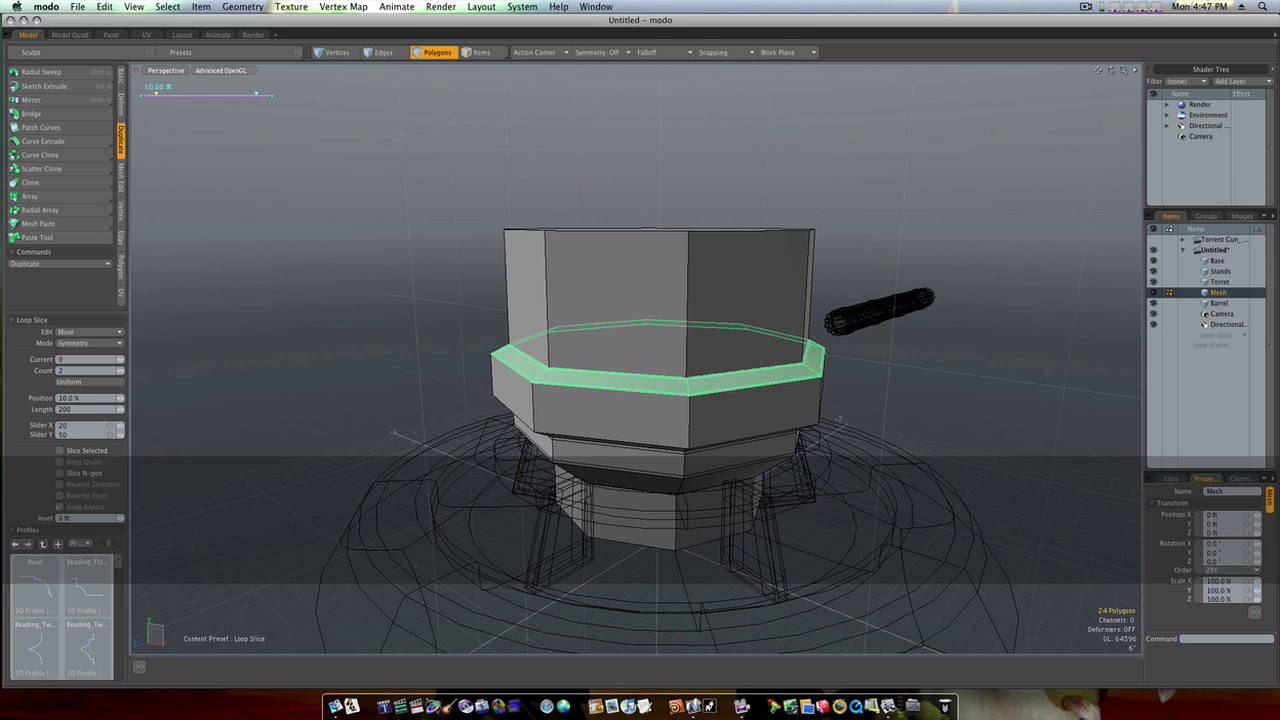
pyautogui.press('space')
# Add two symmetric loop slices near the upper and lower edges of the wide vertical band.
pyautogui.moveTo(680, 412); pyautogui.dragTo(704, 418)
pyautogui.press('l')
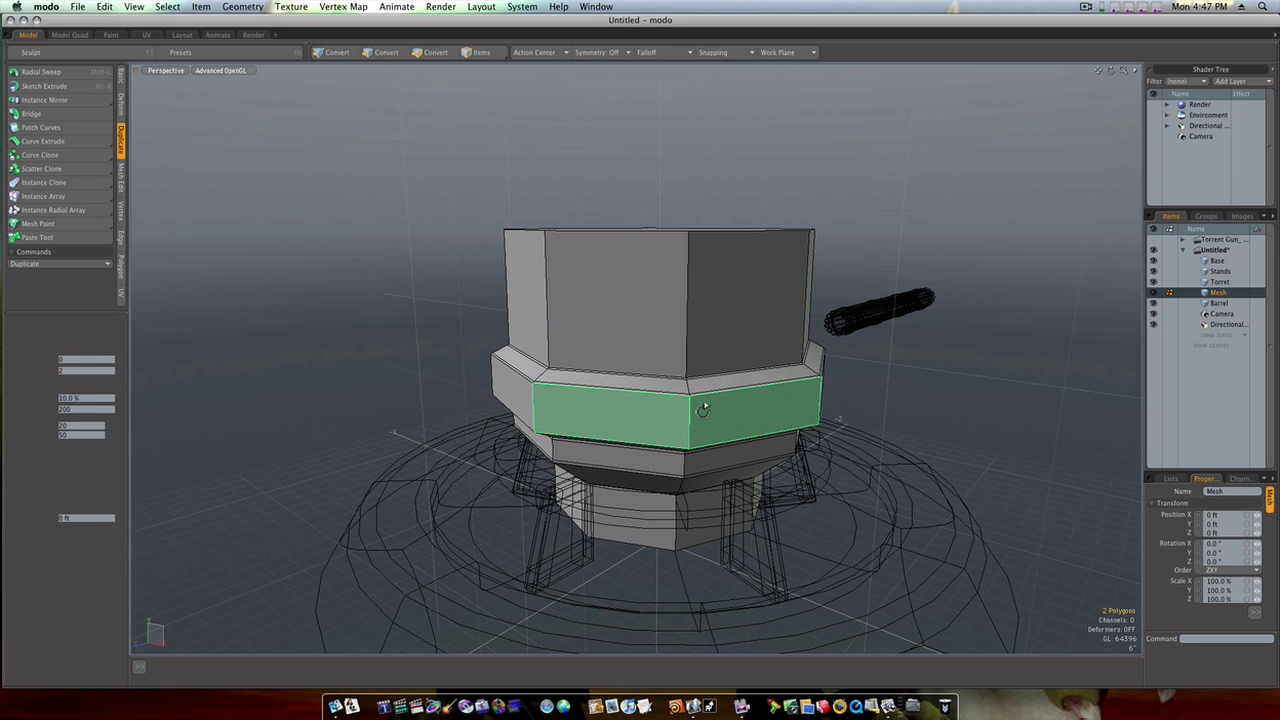
pyautogui.hotkey('alt', 'c')
pyautogui.press('space')
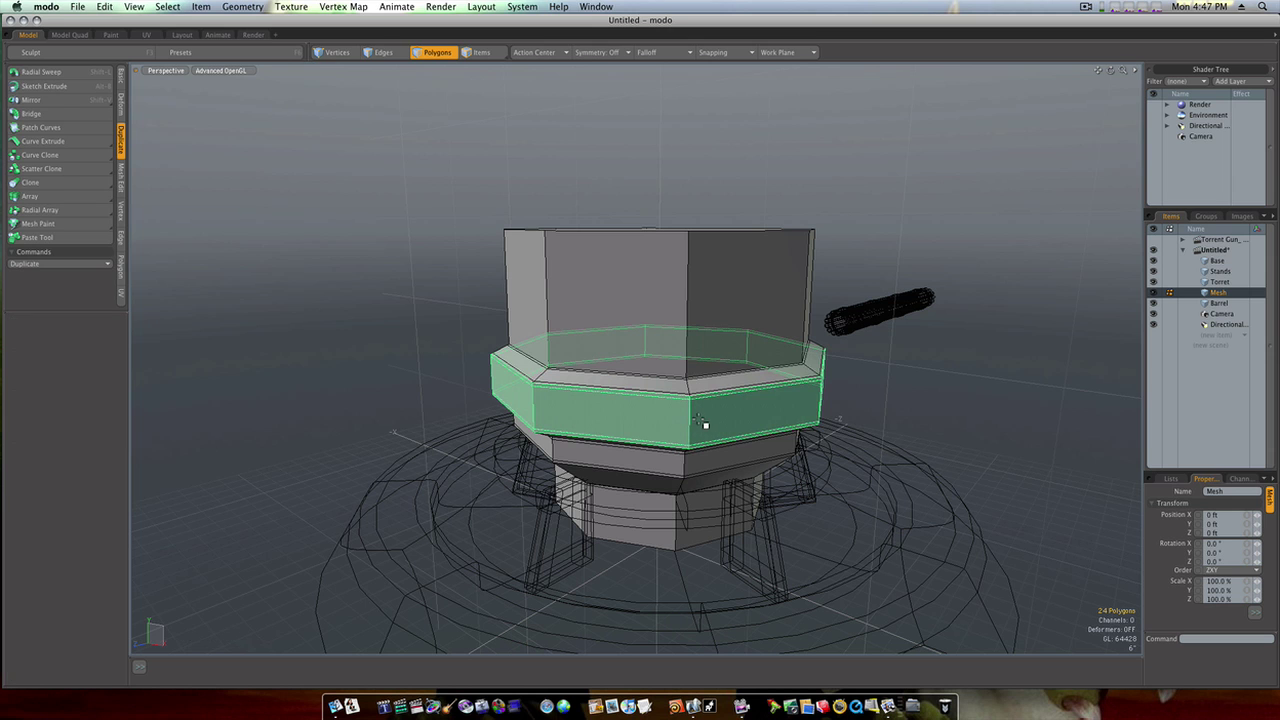
# Add two symmetric loop slices at 10% to the sloped ring under the wide band and preview the smoothed body.
pyautogui.keyDown('alt'); pyautogui.moveTo(703, 425); pyautogui.dragTo(692, 385); pyautogui.keyUp('alt')
pyautogui.scroll(5, 617, 429)
pyautogui.keyDown('alt'); pyautogui.moveTo(617, 429); pyautogui.dragTo(668, 419); pyautogui.keyUp('alt')
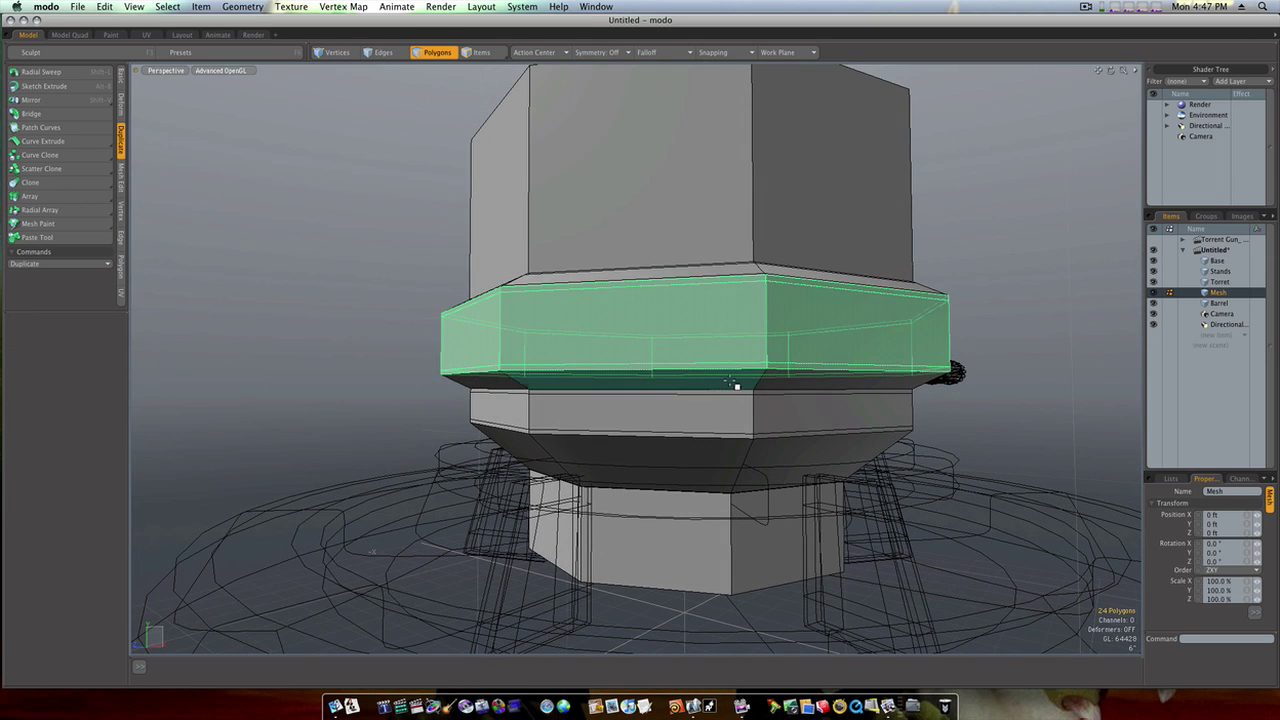
pyautogui.moveTo(731, 384); pyautogui.dragTo(772, 384)
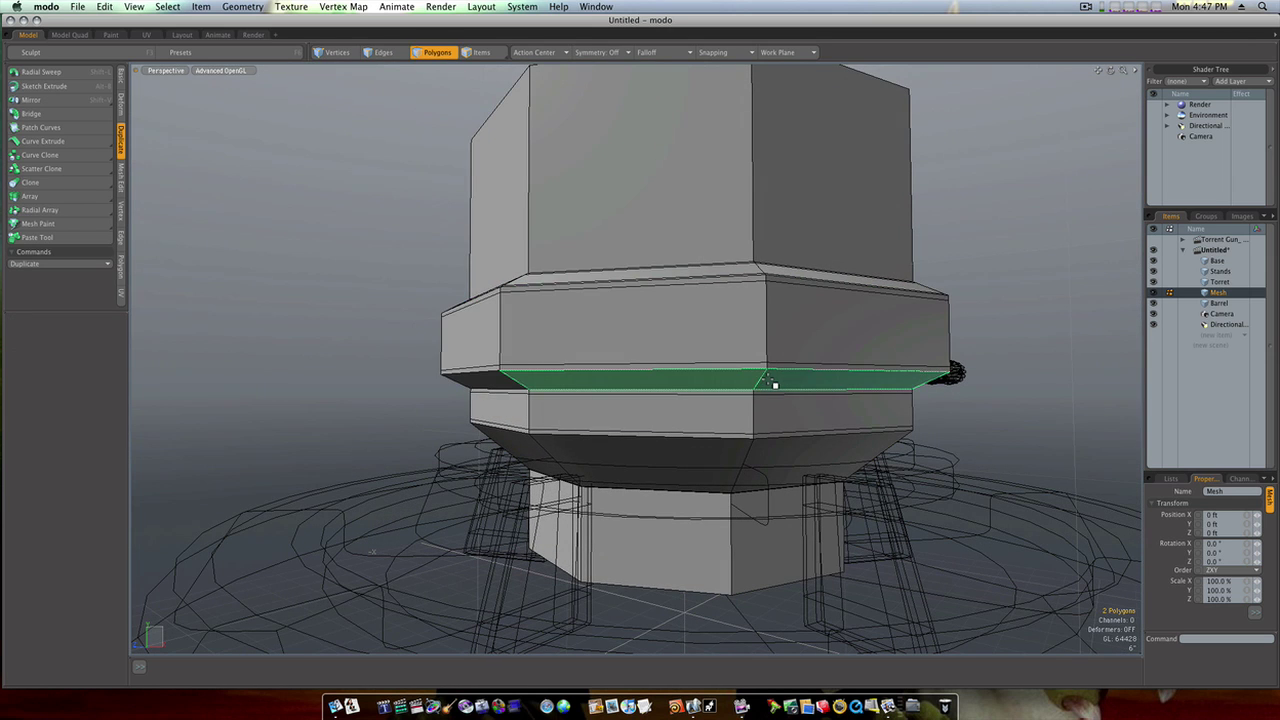
pyautogui.press('alt')
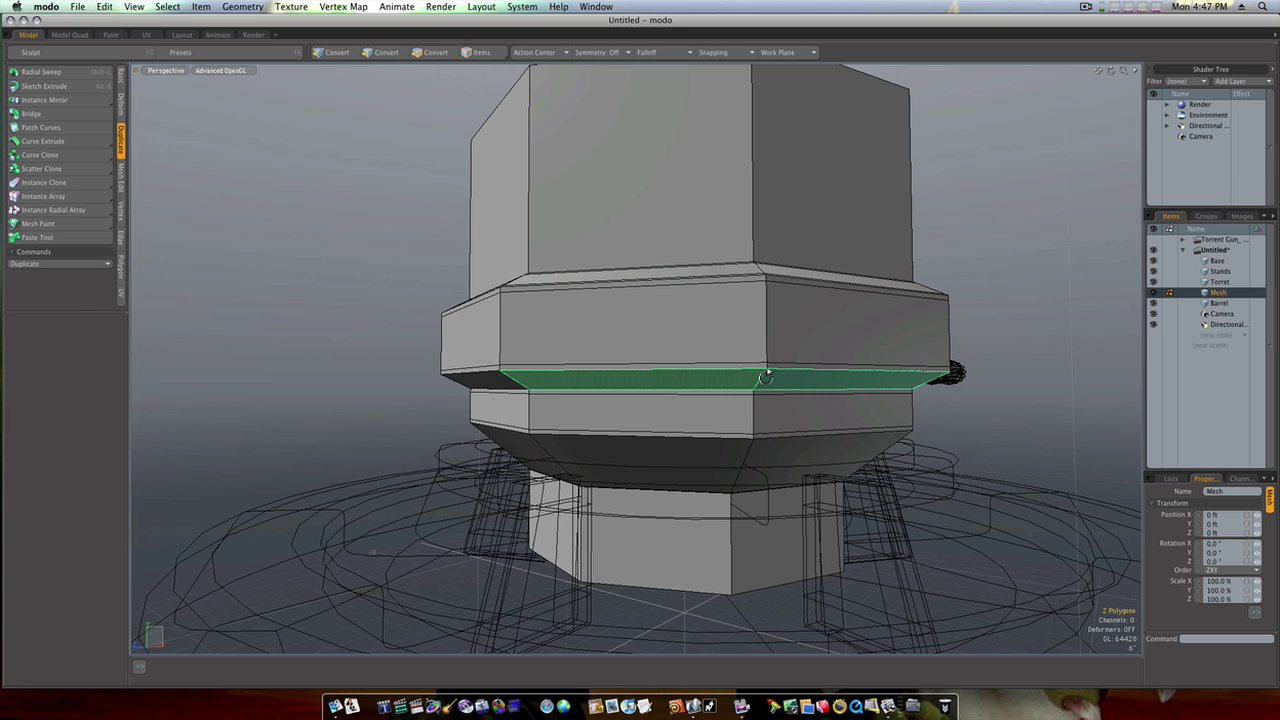
pyautogui.hotkey('alt', 'c')
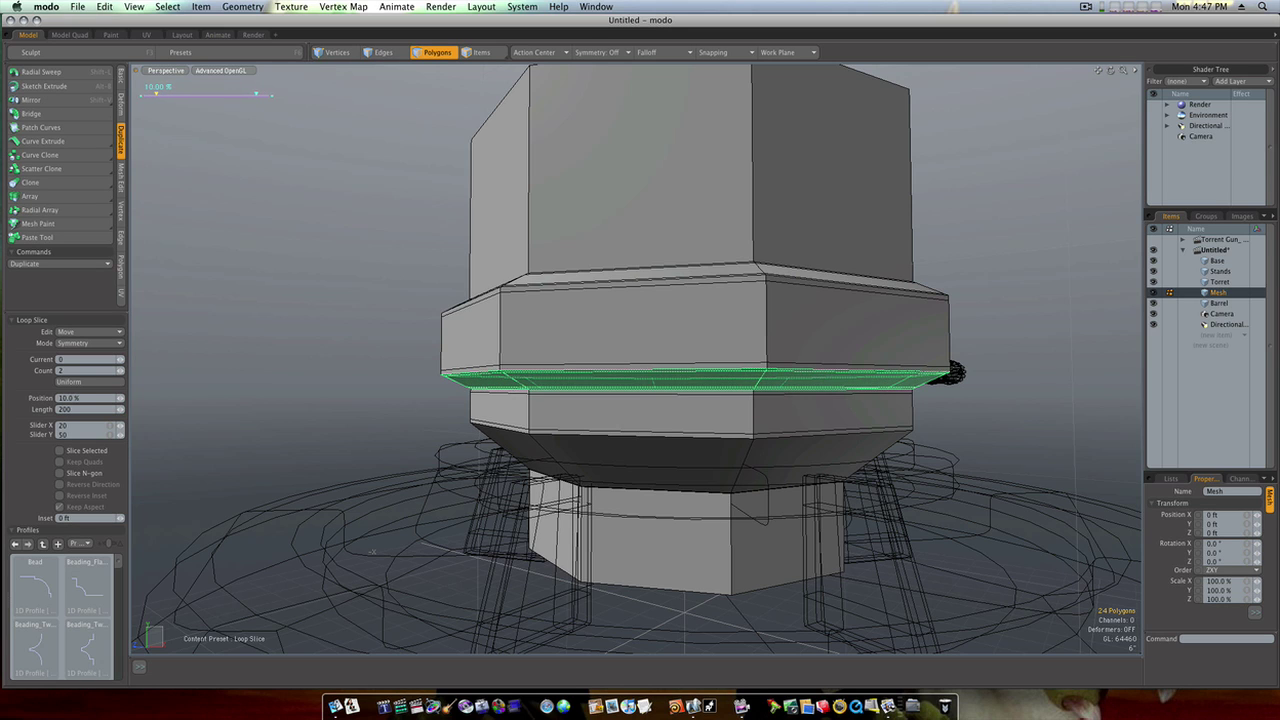
pyautogui.press('space')
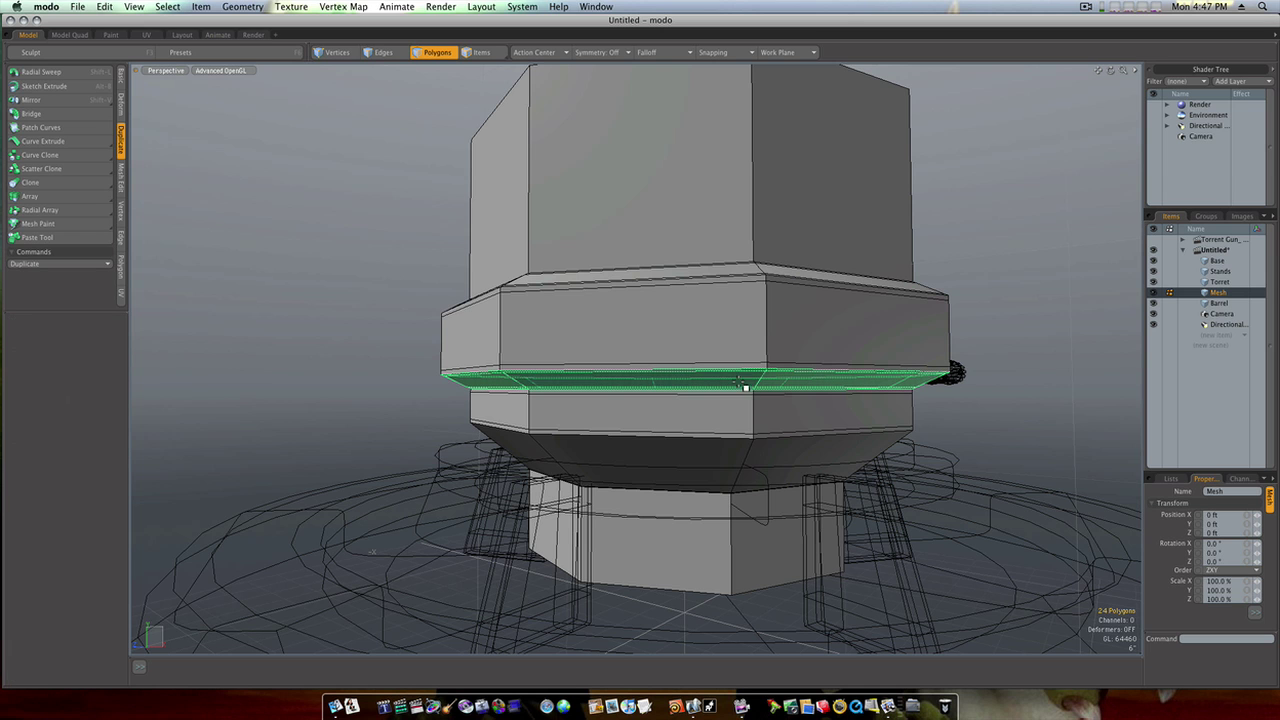
pyautogui.click(346, 340)
pyautogui.moveTo(406, 396)
pyautogui.keyDown('alt'); pyautogui.mouseDown()
pyautogui.moveTo(431, 405)
pyautogui.moveTo(409, 409)
pyautogui.mouseUp(); pyautogui.keyUp('alt')
pyautogui.press('Tab')
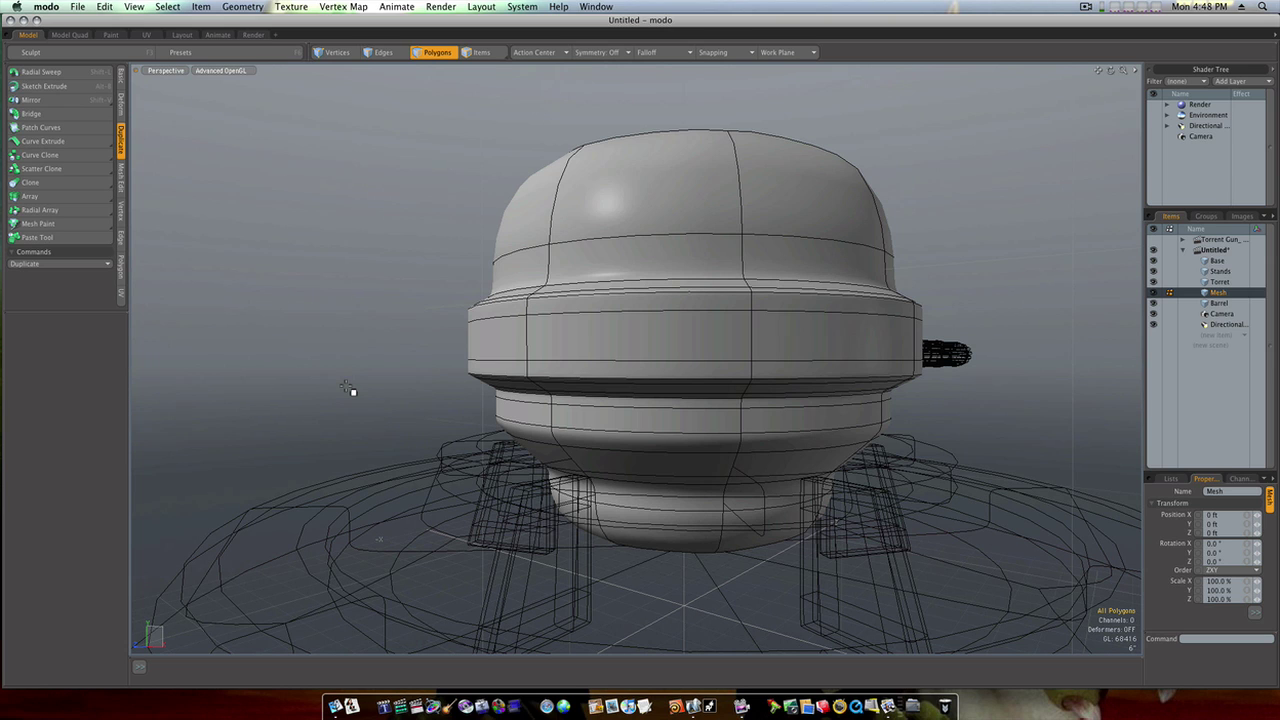
# Add two symmetric loop slices at 6.5% to the tapered ring above the body's lower end and check the smoothing.
pyautogui.press('Tab')
pyautogui.moveTo(588, 464); pyautogui.dragTo(790, 480)
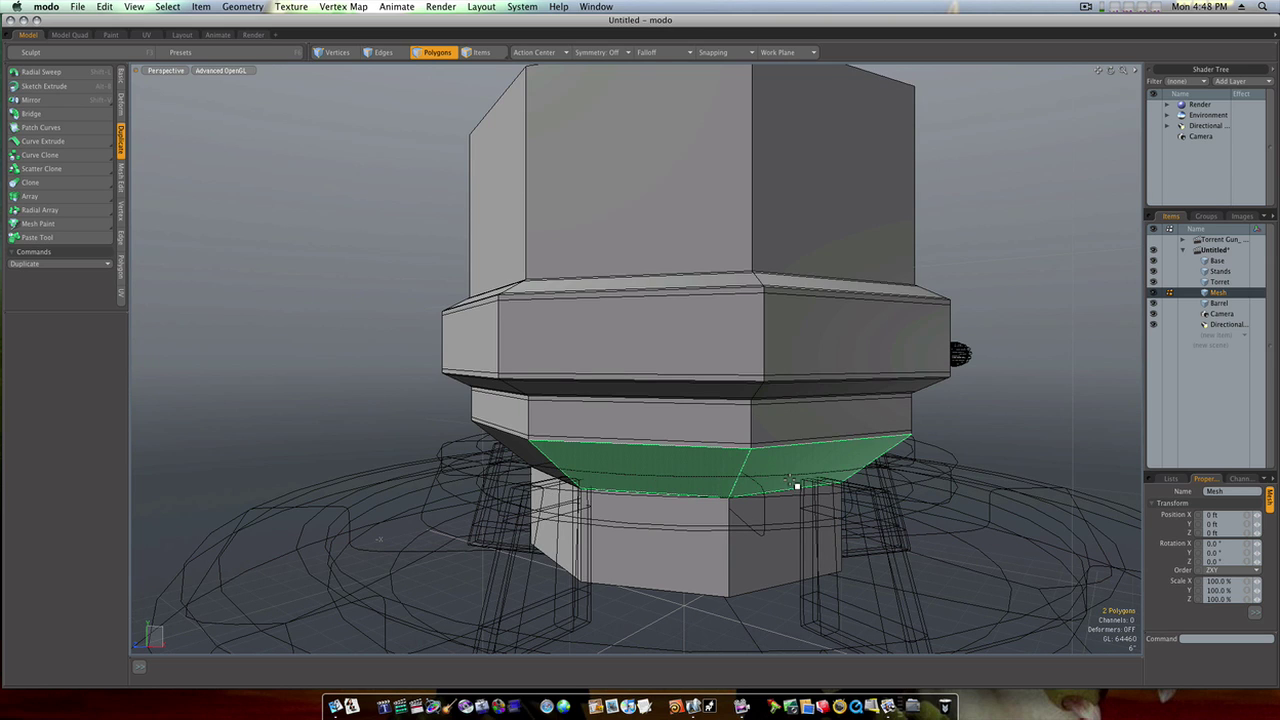
pyautogui.hotkey('alt', 'c')
pyautogui.click(789, 474)
pyautogui.press('space')
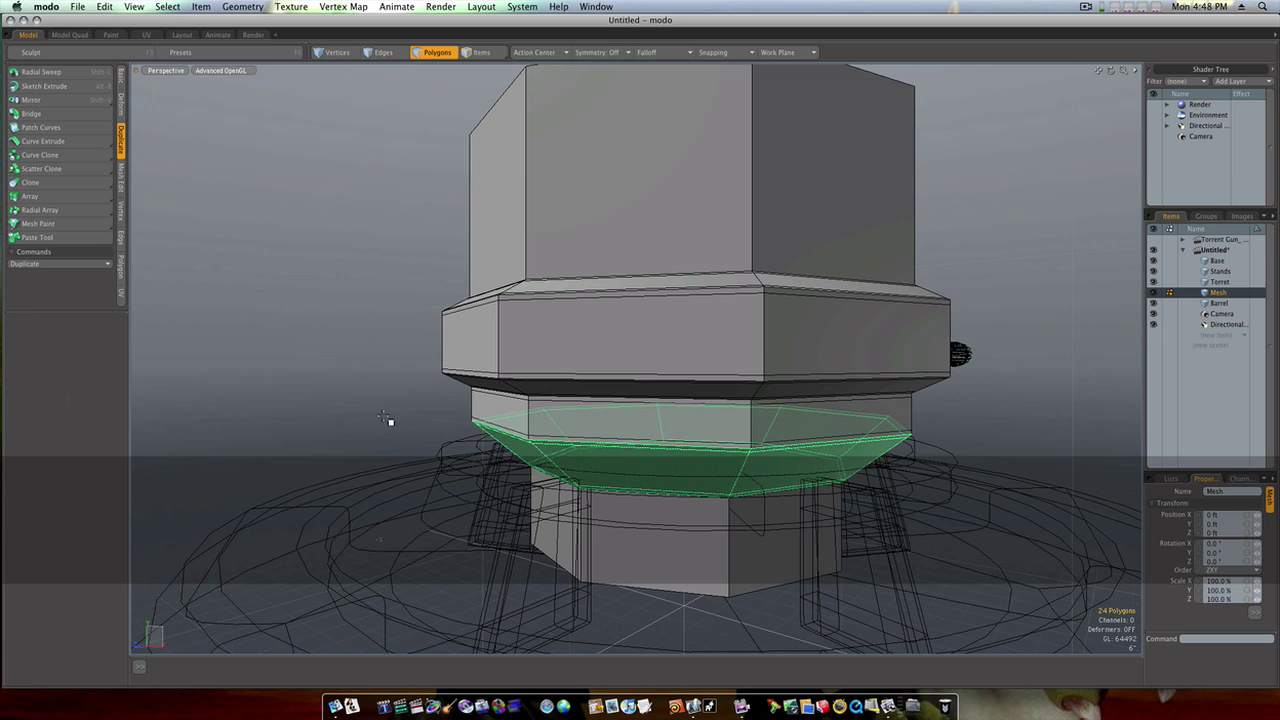
pyautogui.click(370, 417)
pyautogui.press('Tab')
pyautogui.press('Tab')
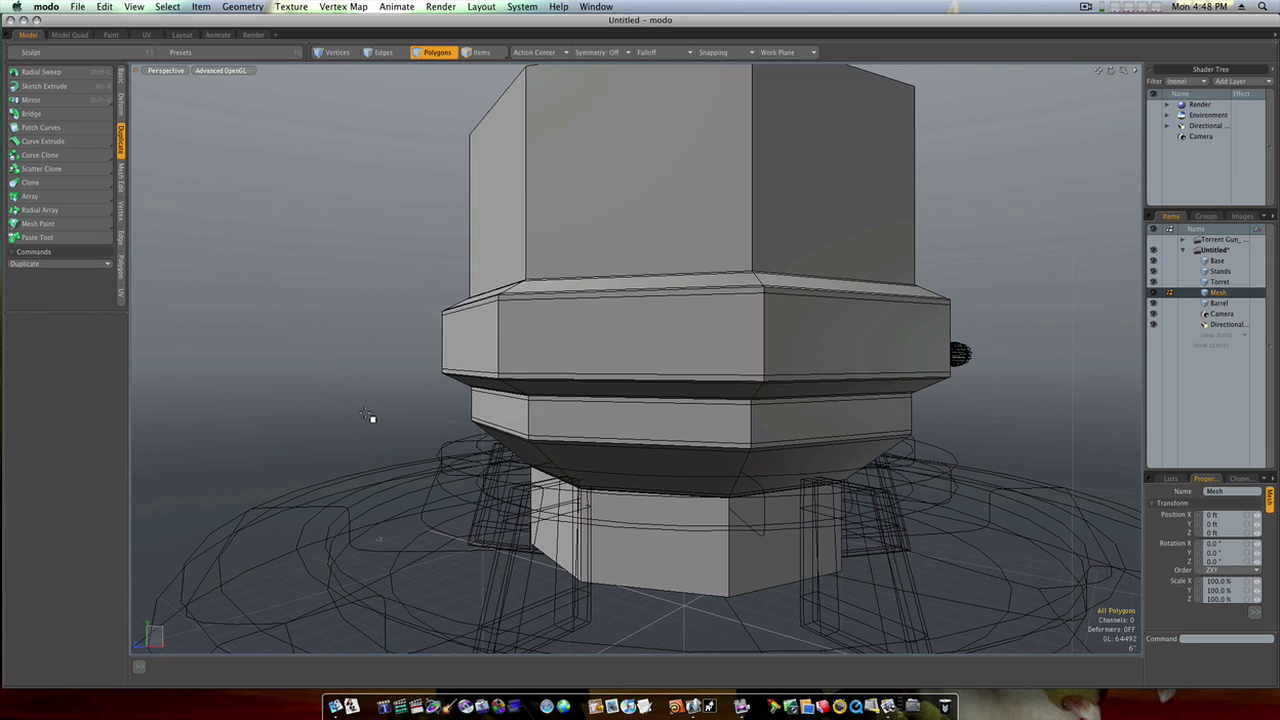
# Add two symmetric loop slices near the edges of the tall upper column and turn subdivision back on.
pyautogui.moveTo(620, 214); pyautogui.dragTo(787, 217)
pyautogui.press('l')
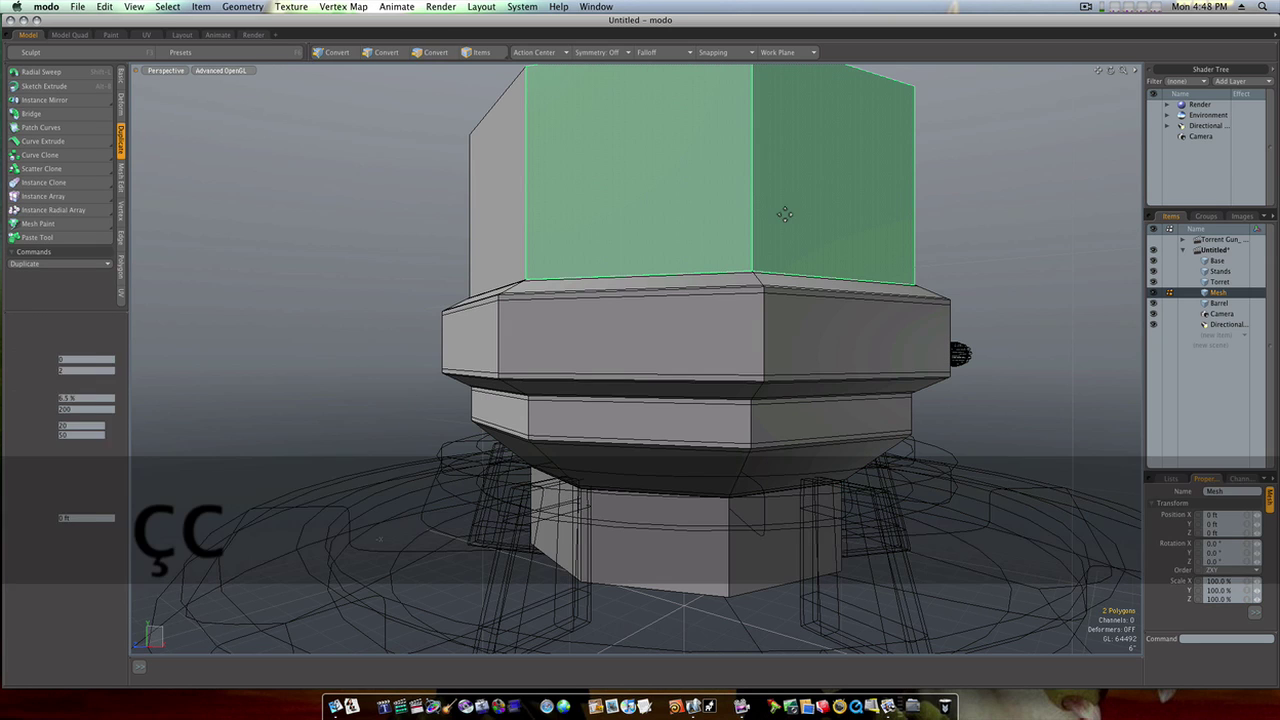
pyautogui.click(345, 224)
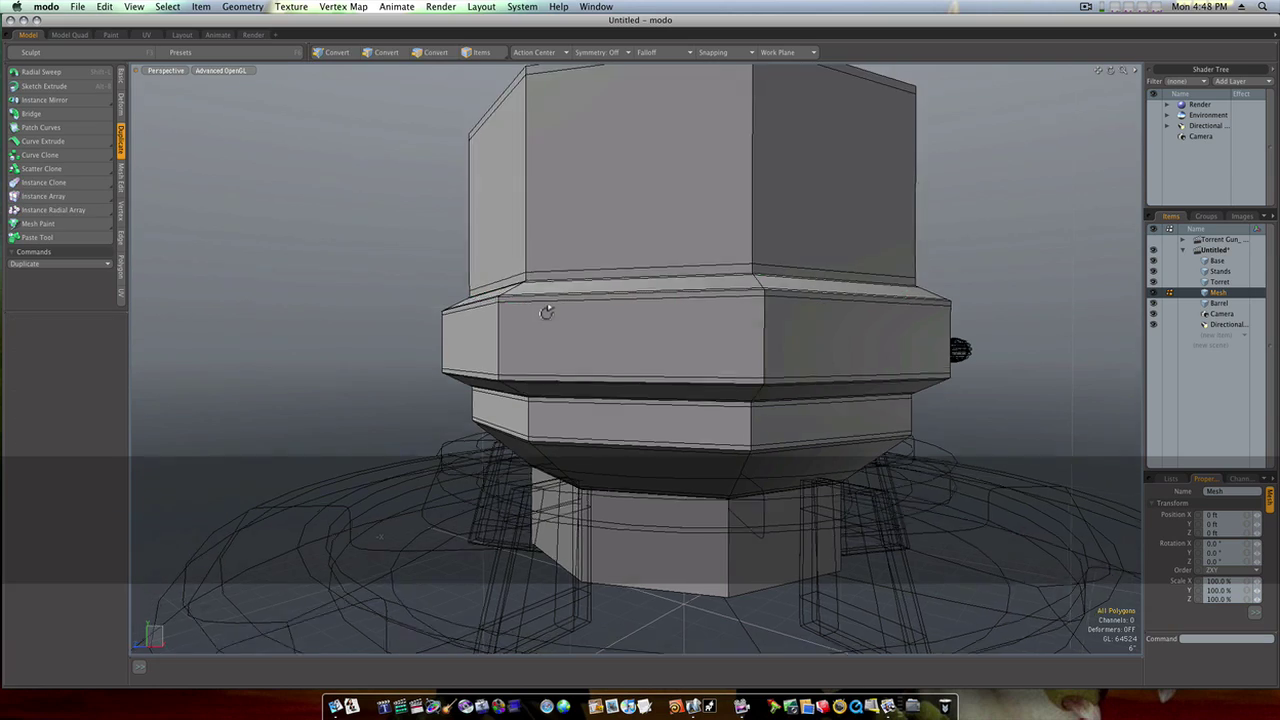
pyautogui.keyDown('alt'); pyautogui.moveTo(548, 311); pyautogui.dragTo(571, 354); pyautogui.keyUp('alt')
pyautogui.scroll(-5, 571, 354)
pyautogui.press('Tab')
pyautogui.keyDown('alt'); pyautogui.moveTo(488, 364); pyautogui.dragTo(1045, 380); pyautogui.keyUp('alt')
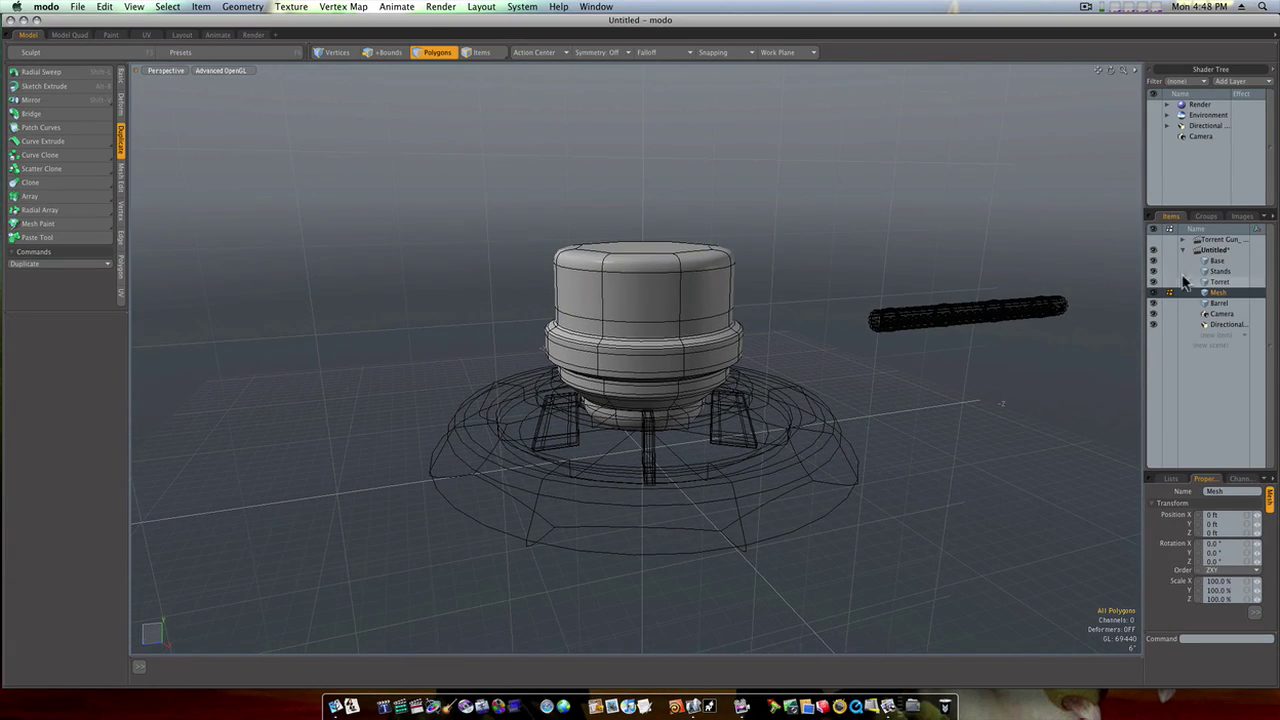
# Activate the items from Base through Mesh together and examine the assembled turret from above in polygon mode.
pyautogui.keyDown('shift'); pyautogui.click(1190, 261); pyautogui.keyUp('shift')
pyautogui.keyDown('alt'); pyautogui.moveTo(884, 369); pyautogui.dragTo(894, 423); pyautogui.keyUp('alt')
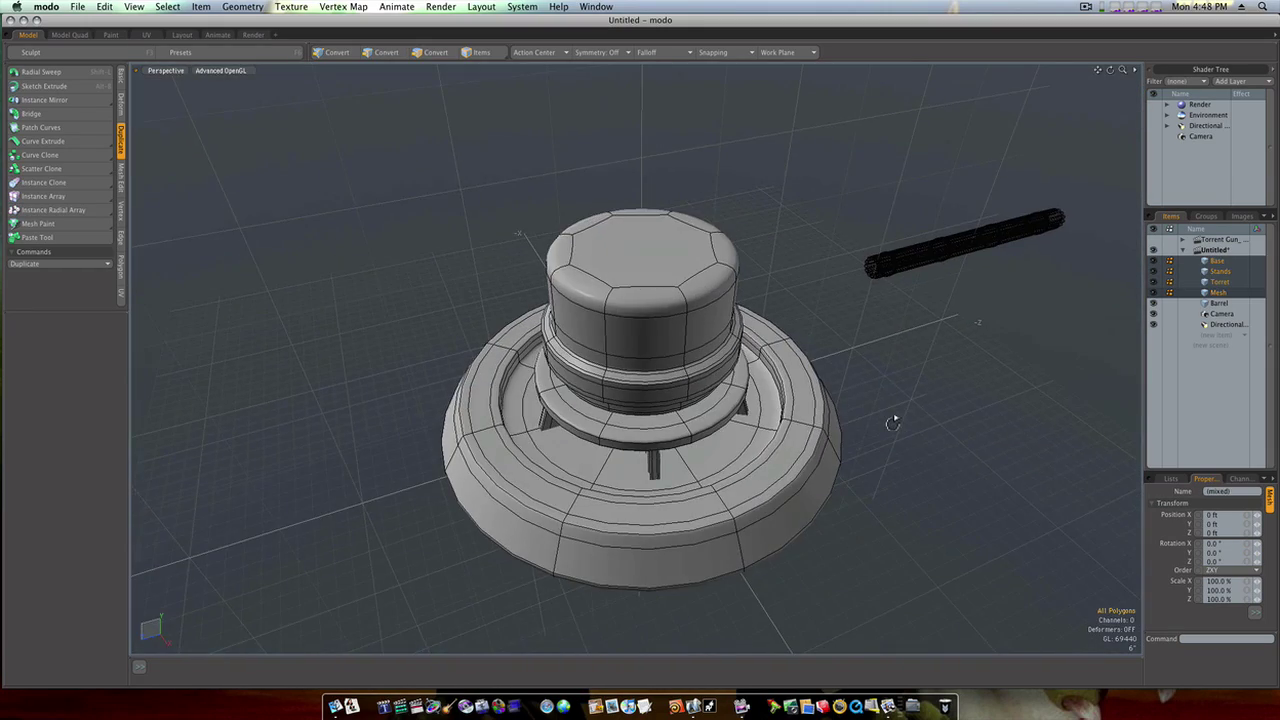
pyautogui.press('3')
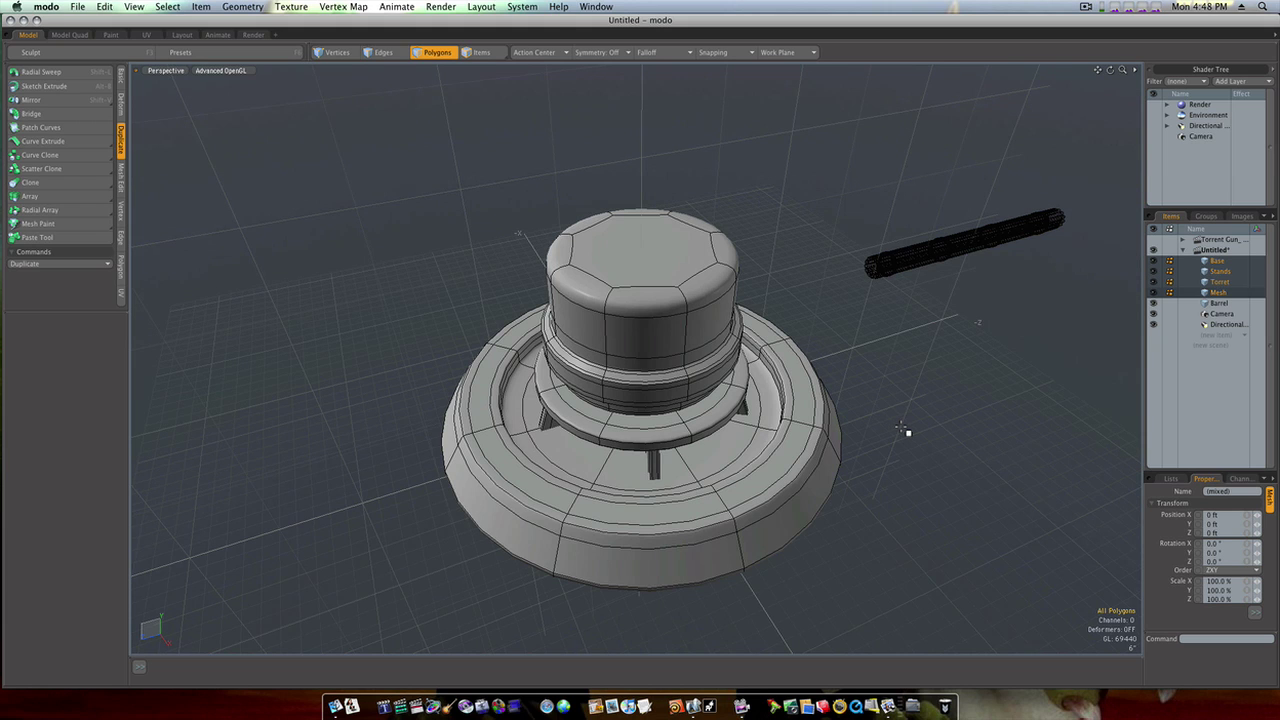
# Inset the turret's flat top polygon by about 1.45" in the unsmoothed cage, and restore subdivision smoothing.
pyautogui.press('Tab')
pyautogui.click(620, 288)
pyautogui.scroll(5, 663, 292)
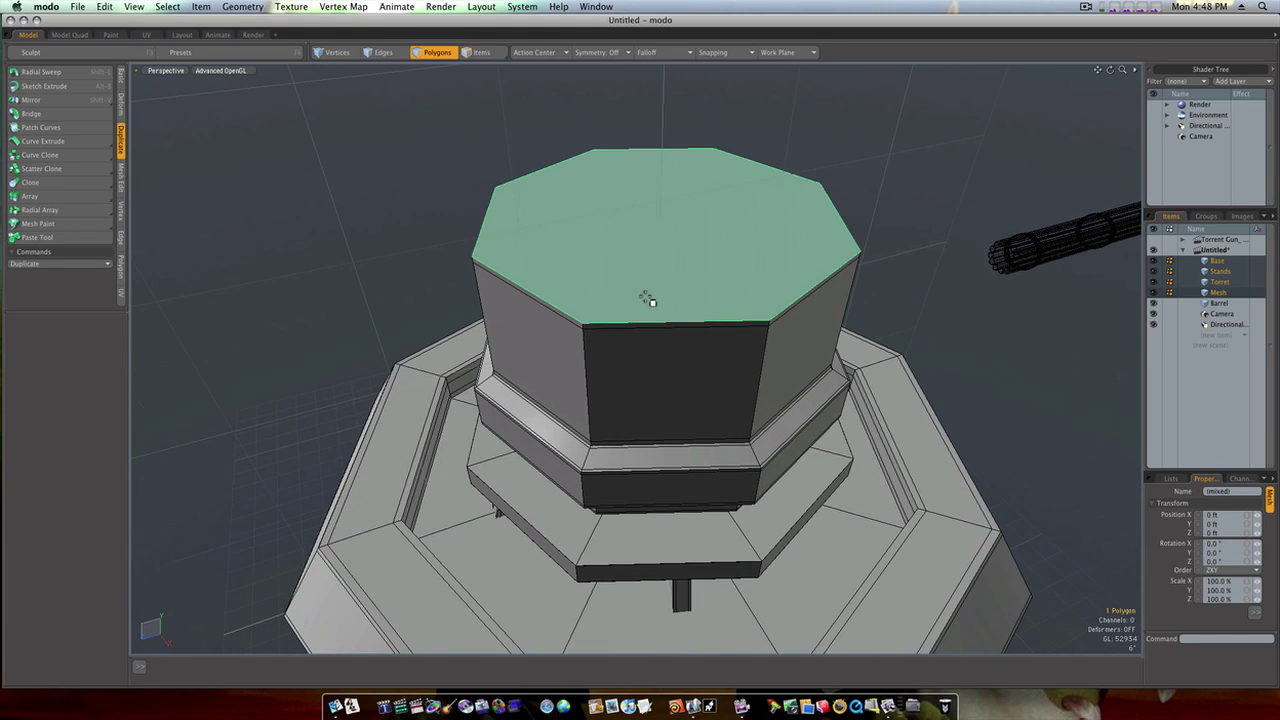
pyautogui.press('b')
pyautogui.click(643, 282)
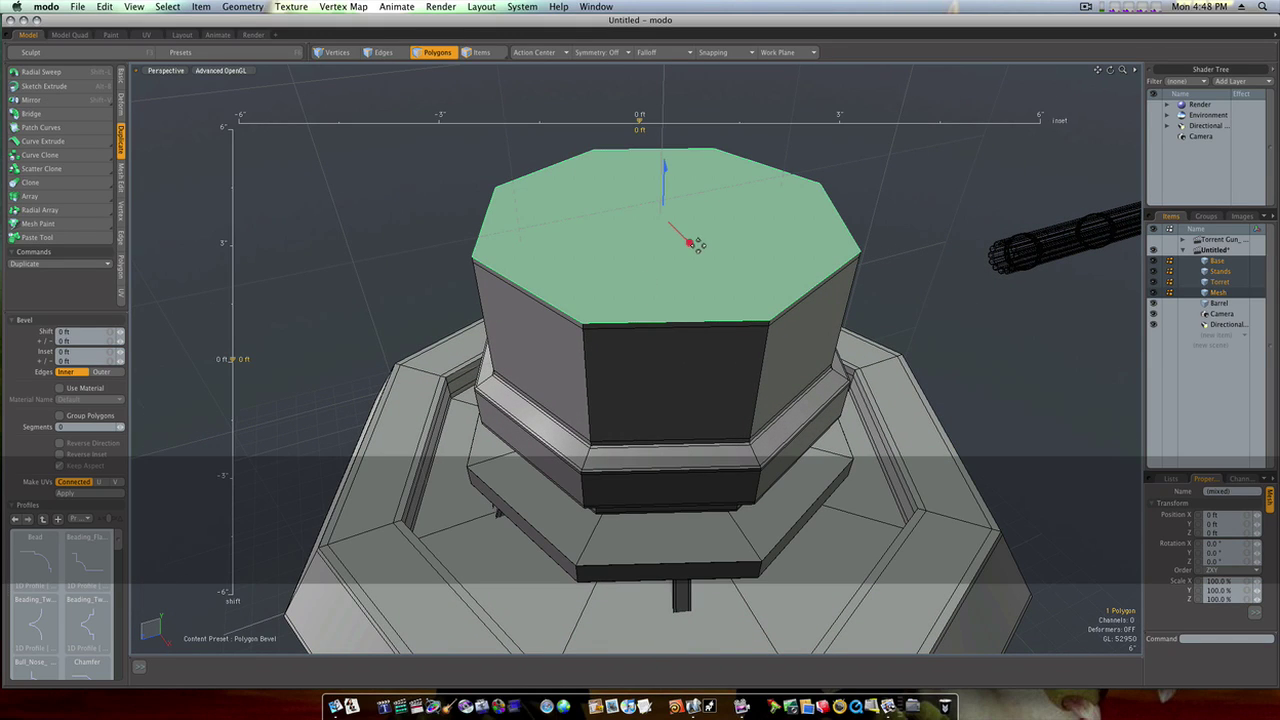
pyautogui.moveTo(690, 244); pyautogui.dragTo(708, 245)
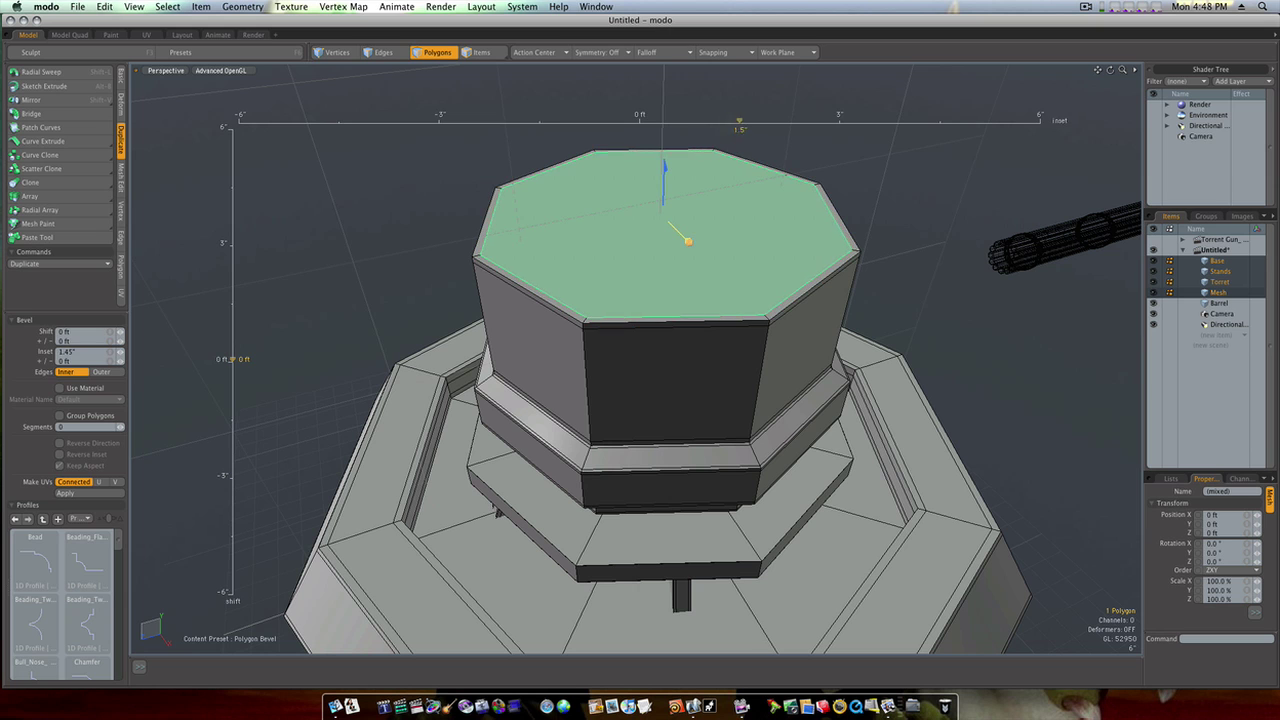
pyautogui.press('space')
pyautogui.click(925, 218)
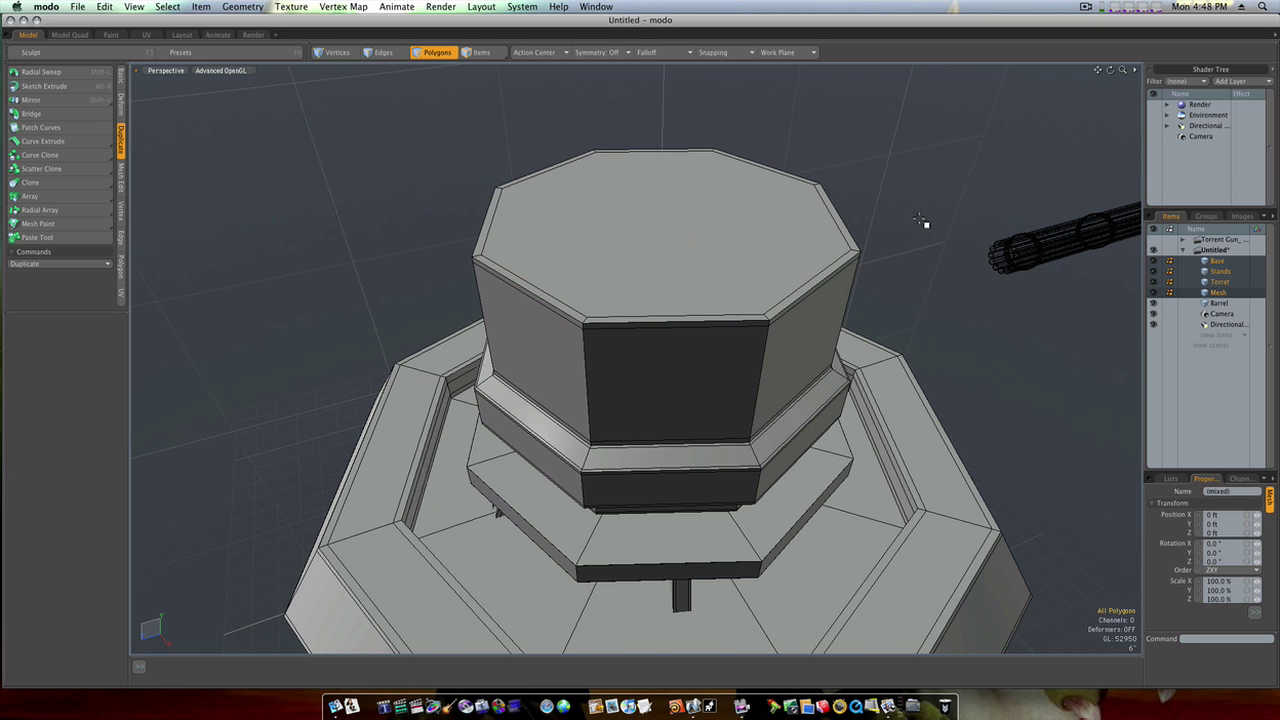
pyautogui.press('Tab')
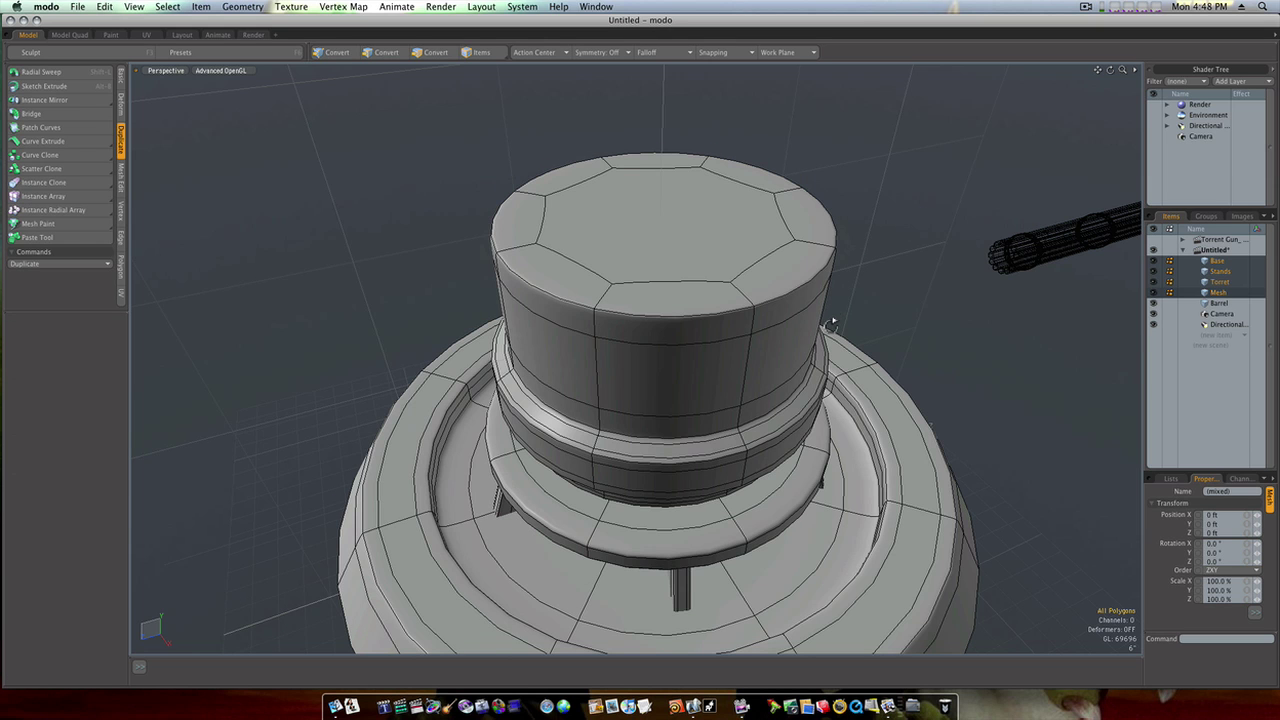
# Try to bevel the turret's top rim edge loop by about 2.375" with a round level of 2.
pyautogui.keyDown('alt'); pyautogui.moveTo(831, 325); pyautogui.dragTo(840, 280); pyautogui.keyUp('alt')
pyautogui.click(690, 264)
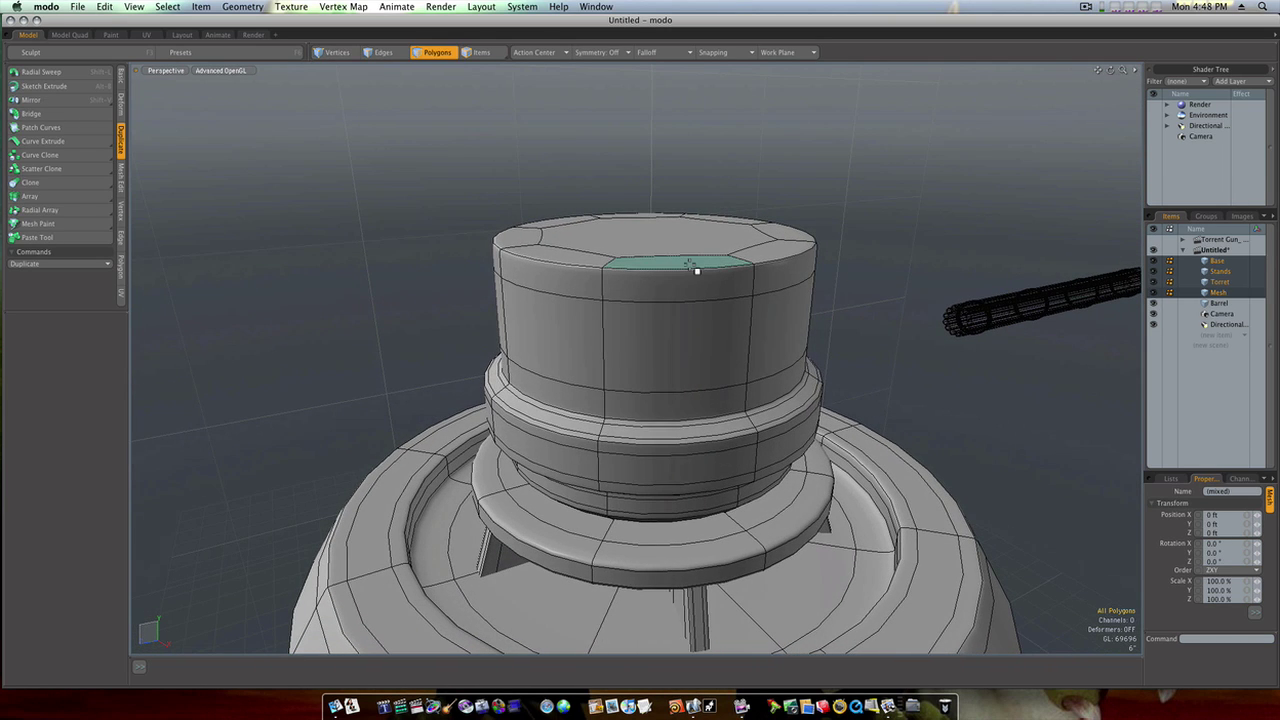
pyautogui.press('2')
pyautogui.doubleClick(690, 265)
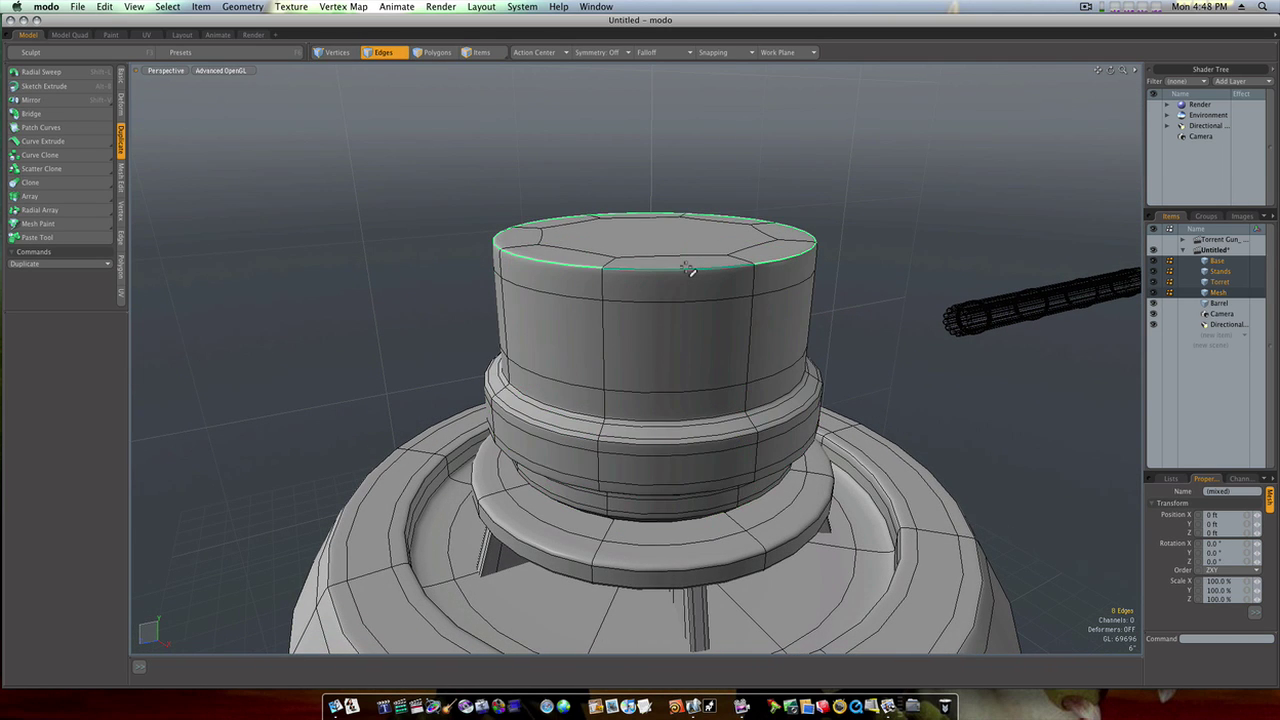
pyautogui.press('b')
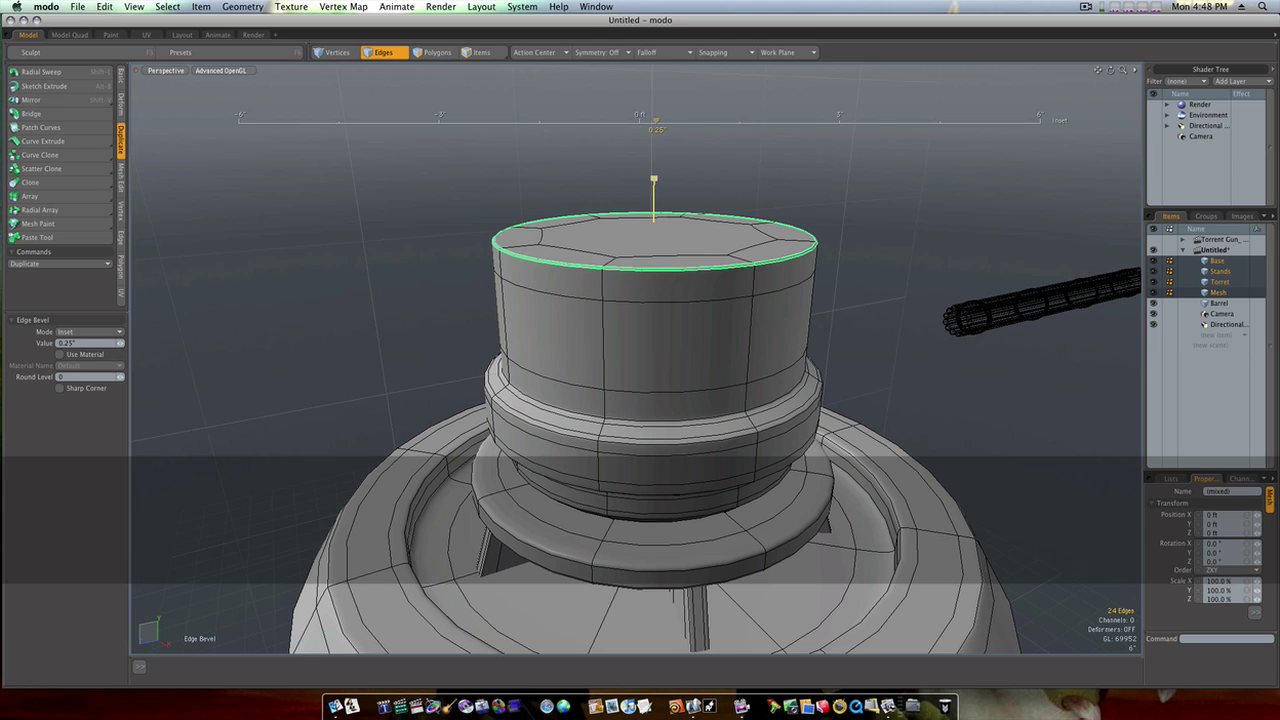
pyautogui.moveTo(706, 265); pyautogui.dragTo(857, 265)
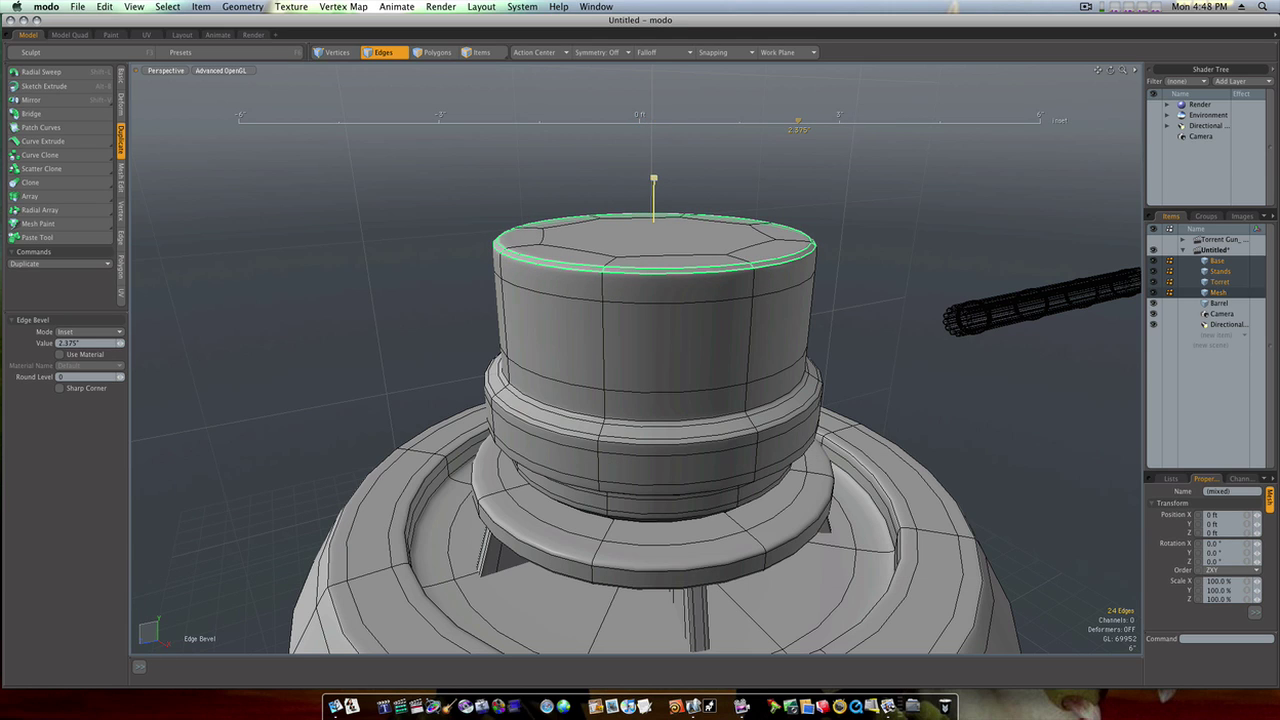
pyautogui.click(120, 378)
pyautogui.click(120, 378)
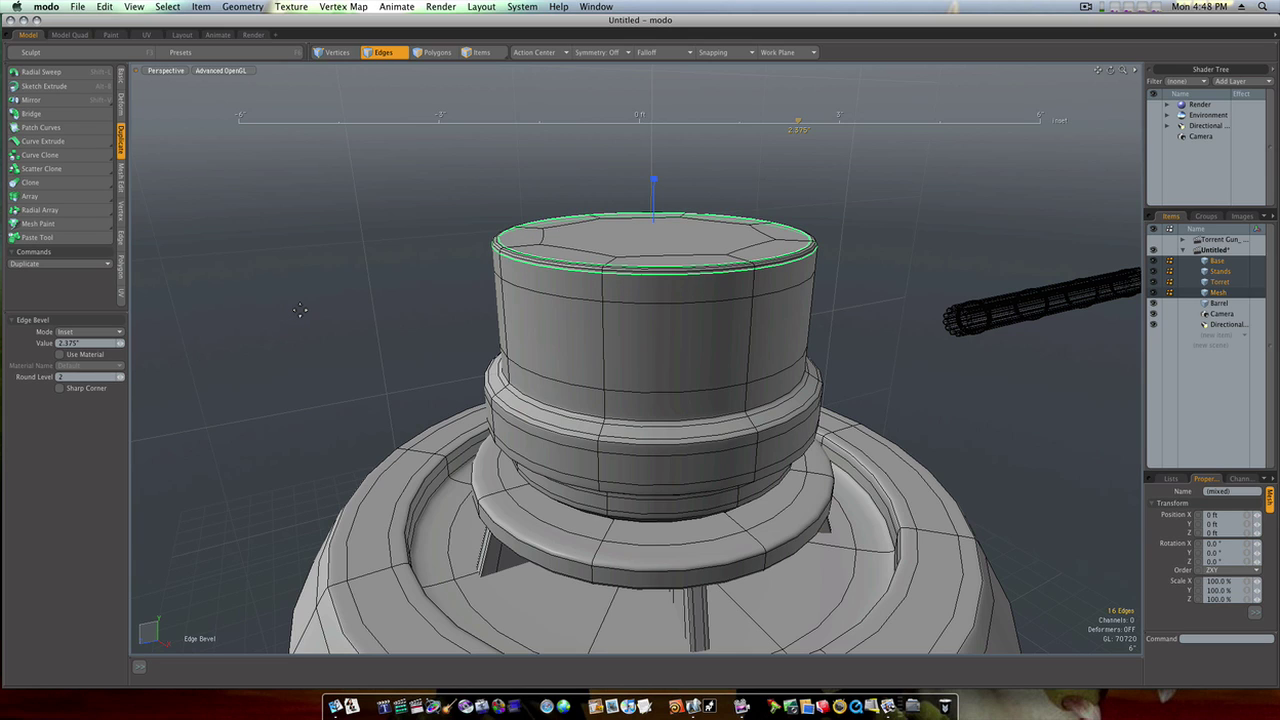
# Undo the bevel of the turret's top rim and clear the edge selection.
pyautogui.press('super+z')
pyautogui.press('super+z')
pyautogui.press('super+z')
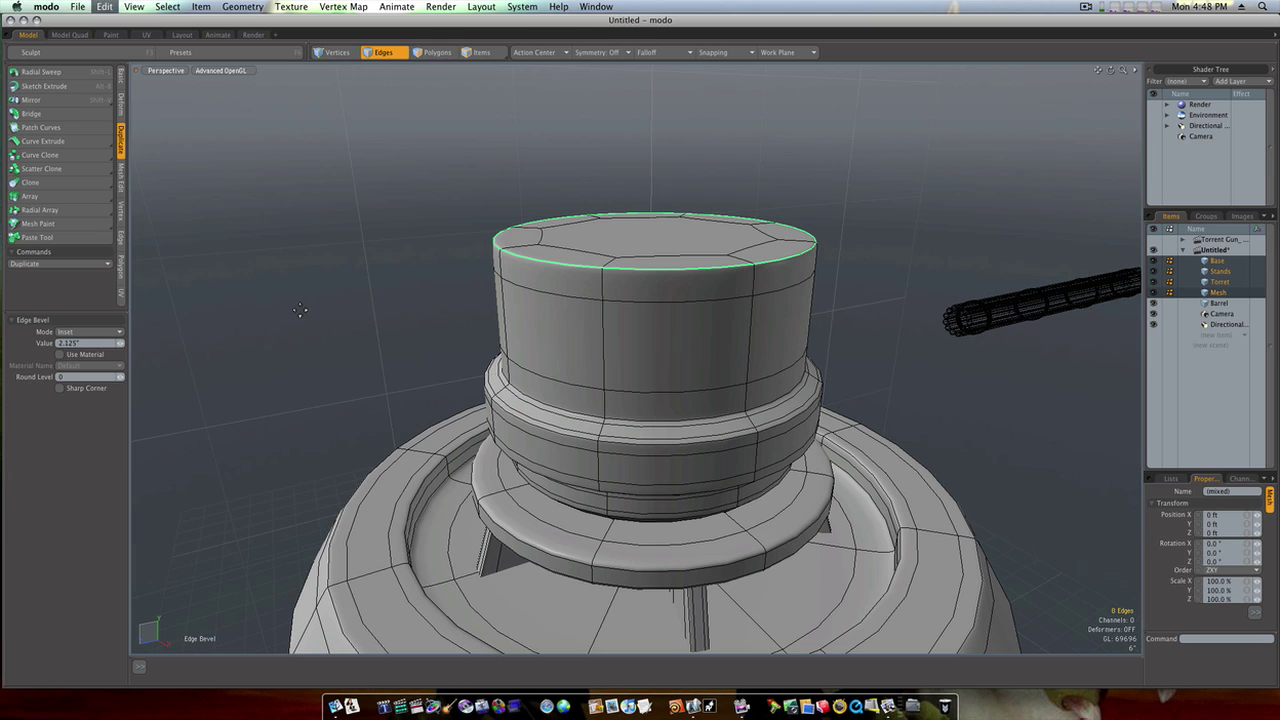
pyautogui.press('super+z')
pyautogui.click(417, 206)
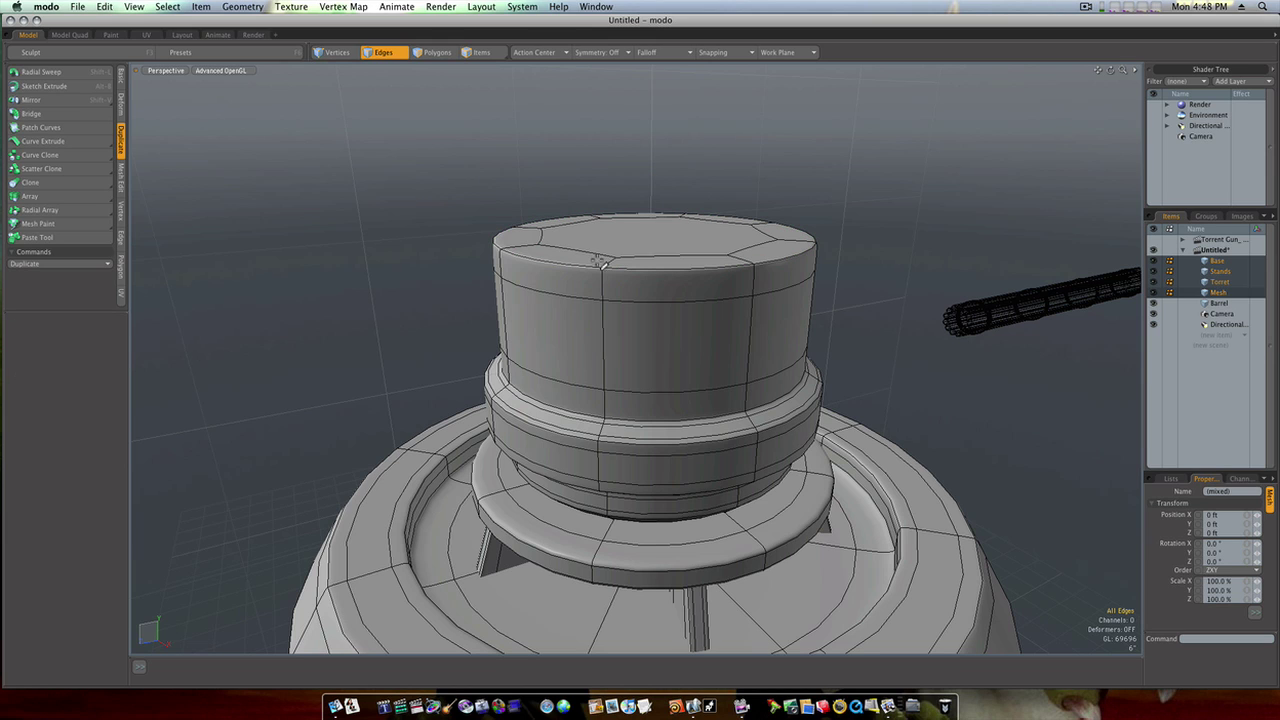
# Bevel the turret's top rim edge loop by about 2.125" with a round level of 2.
pyautogui.doubleClick(641, 270)
pyautogui.press('b')
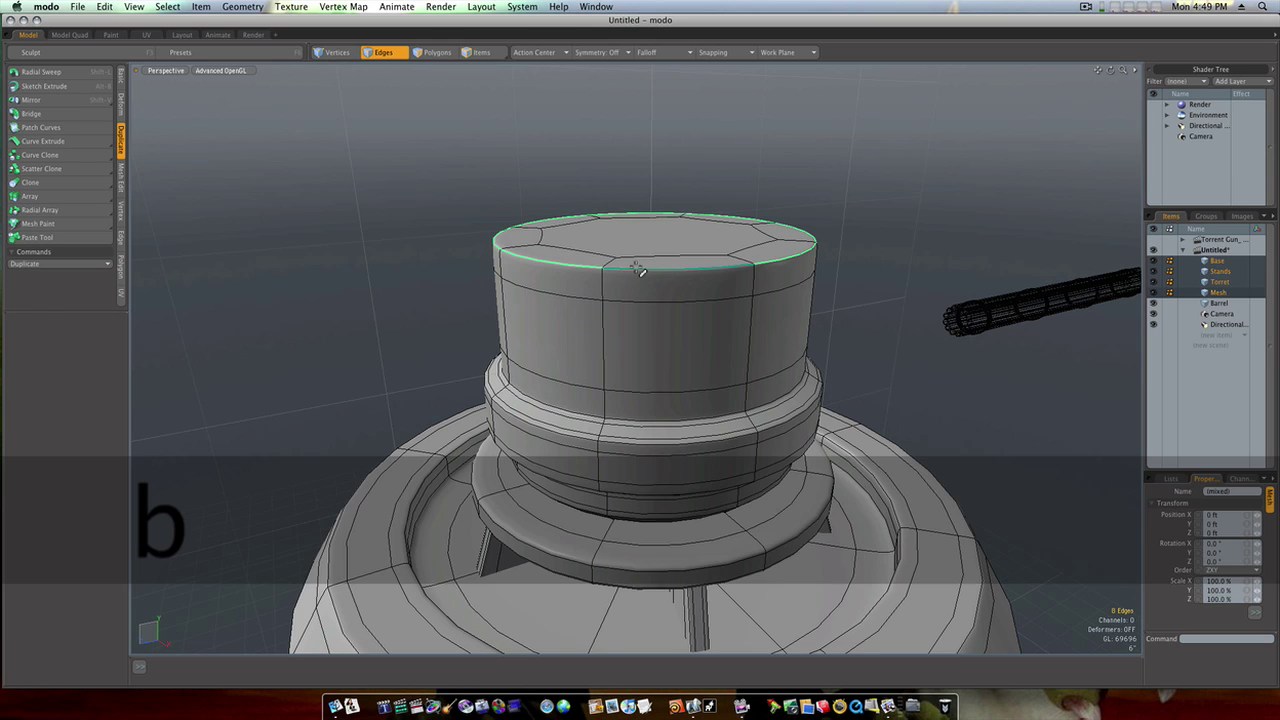
pyautogui.click(438, 277)
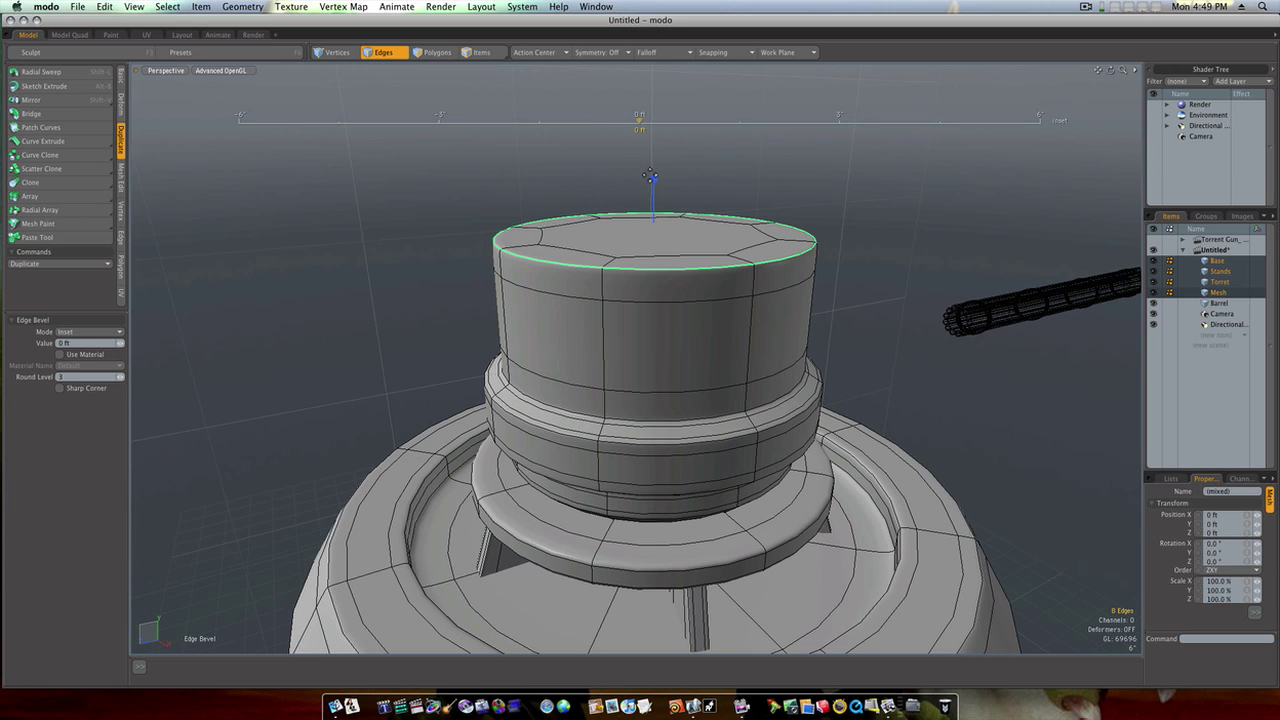
pyautogui.moveTo(651, 176); pyautogui.dragTo(792, 179)
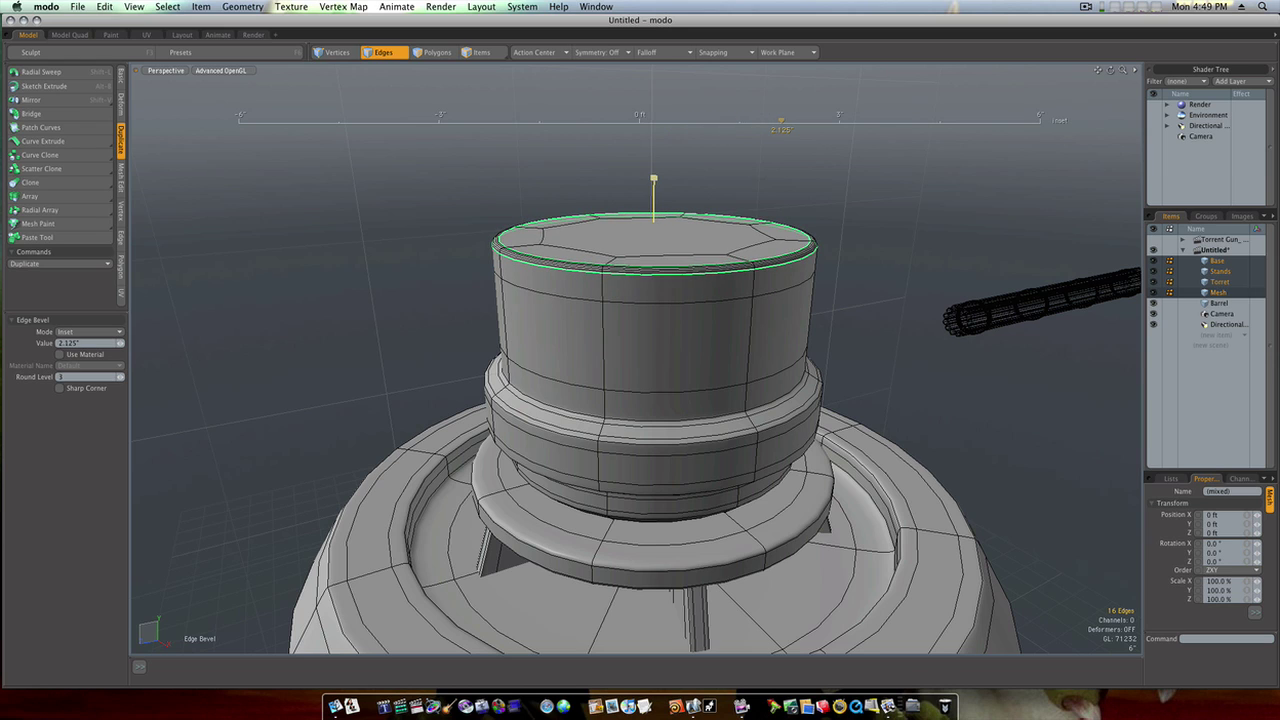
pyautogui.click(120, 380)
pyautogui.press('space')
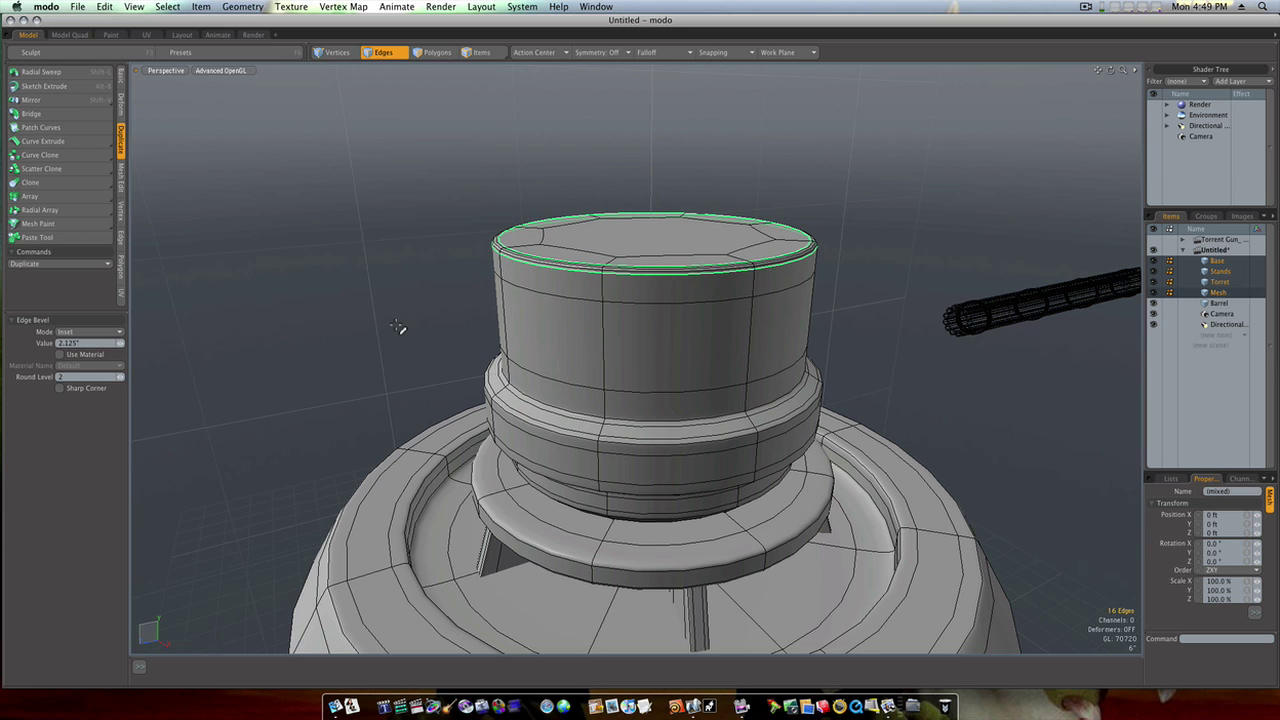
pyautogui.click(403, 329)
# Select the central polygon on top of the turret in polygon mode.
pyautogui.keyDown('alt'); pyautogui.moveTo(443, 312); pyautogui.dragTo(543, 249); pyautogui.keyUp('alt')
pyautogui.press('3')
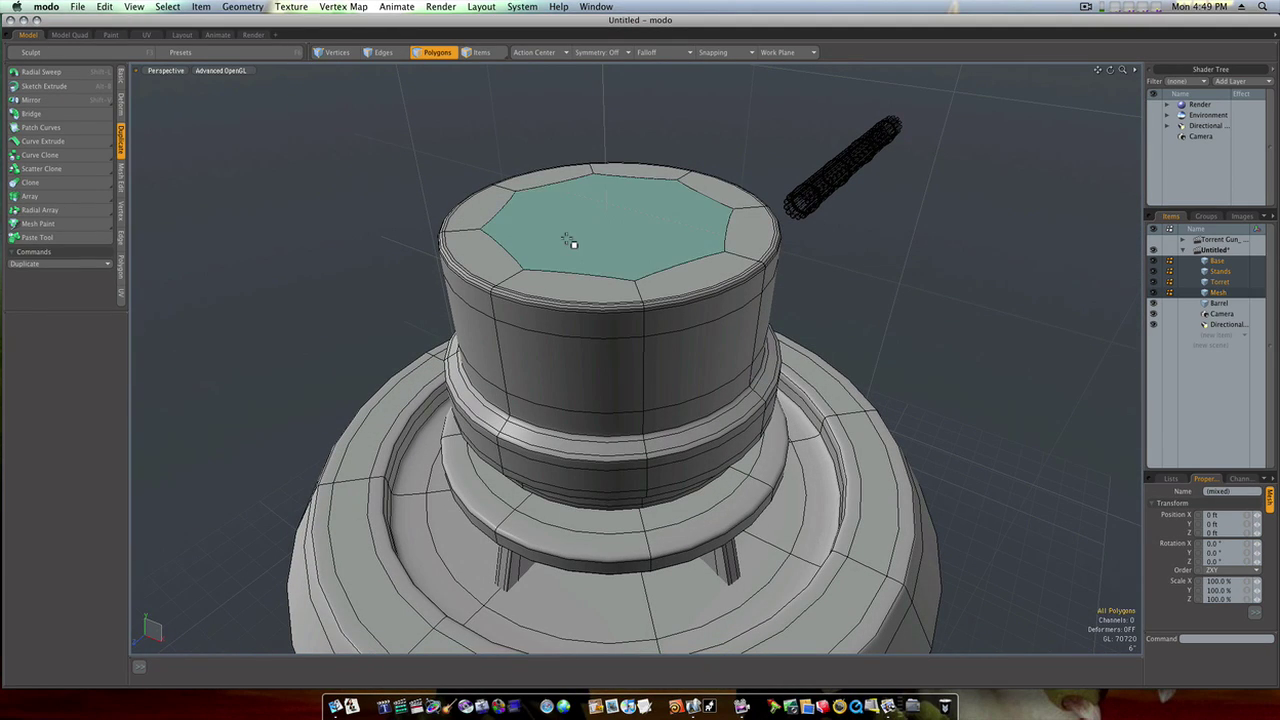
pyautogui.click(570, 240)
pyautogui.press('b')
pyautogui.click(572, 238)
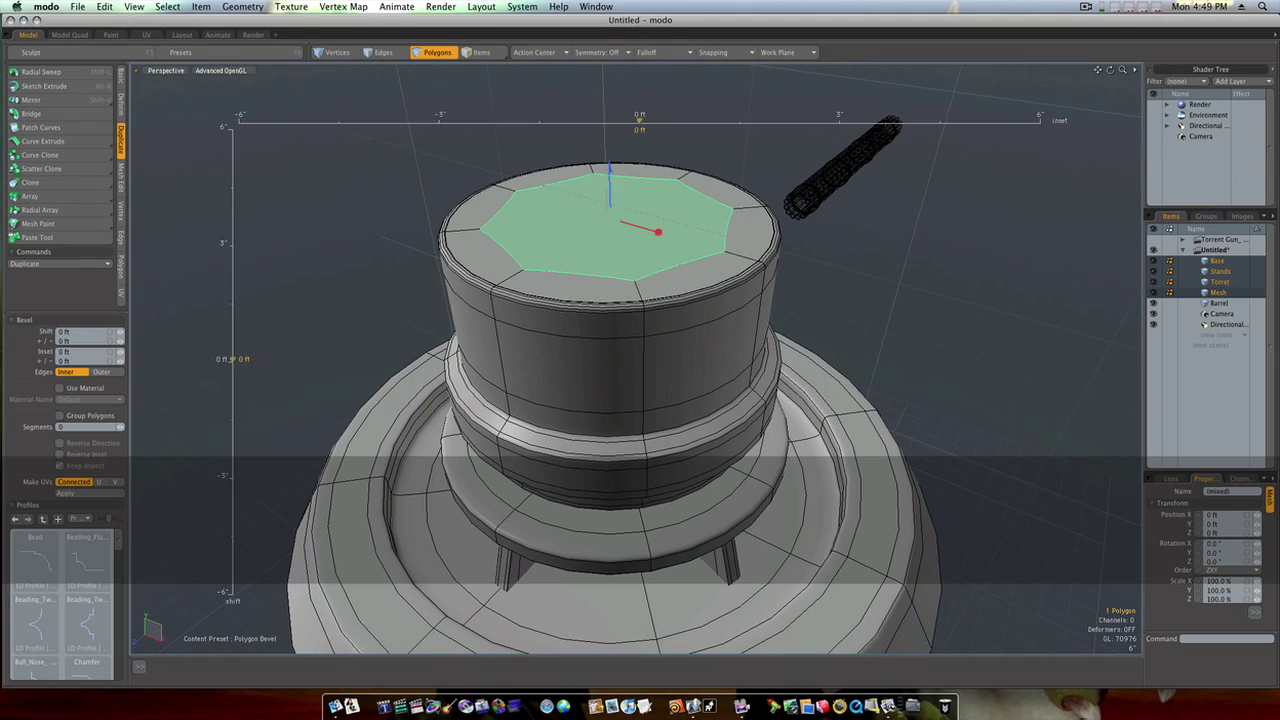
pyautogui.press('super+z')
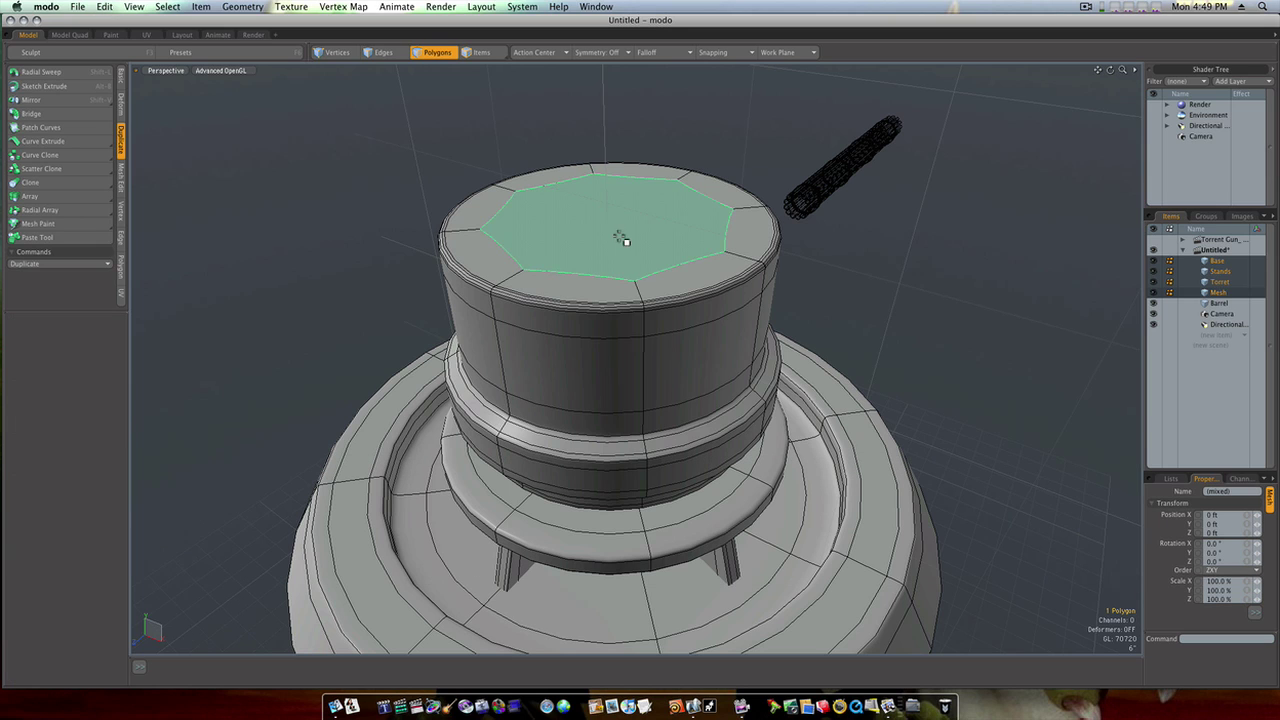
# Split the selected top polygon into triangular wedges with the Spikey tool at a spike strength of 0.
pyautogui.press('1')
pyautogui.click(121, 238)
pyautogui.click(121, 268)
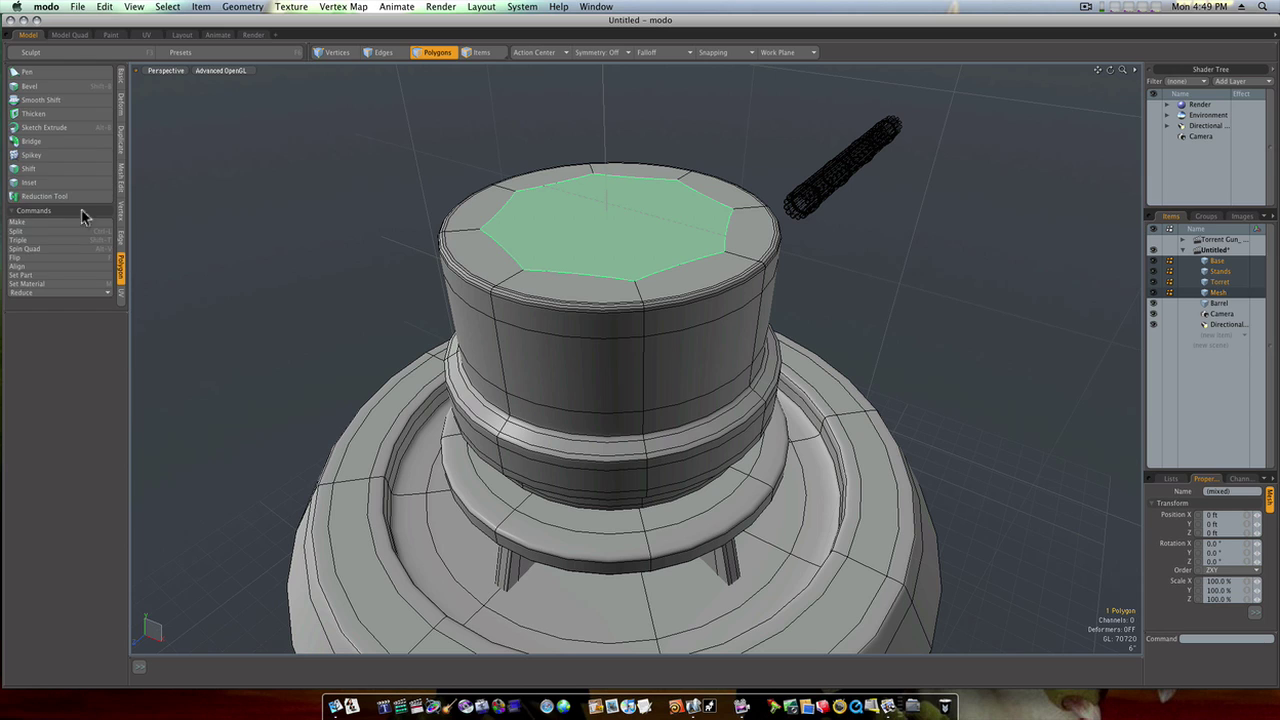
pyautogui.click(35, 155)
pyautogui.click(504, 216)
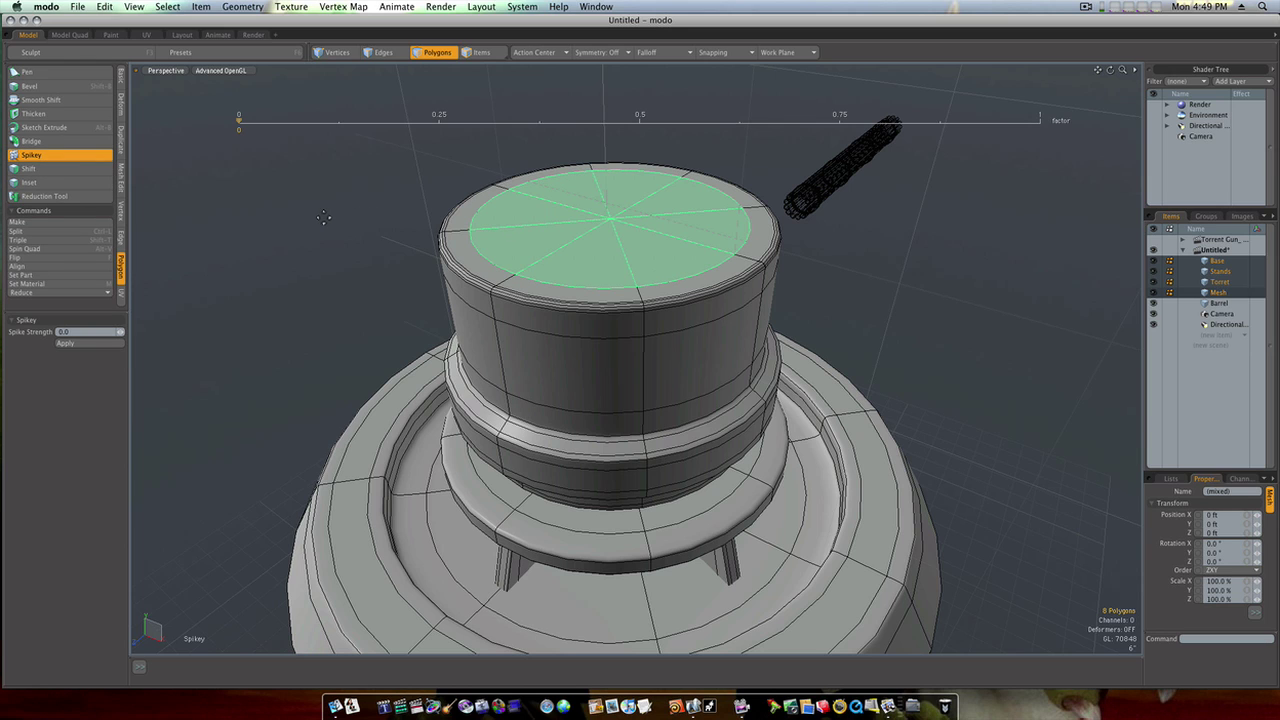
pyautogui.press('q')
pyautogui.click(323, 216)
pyautogui.moveTo(640, 219)
pyautogui.mouseDown()
pyautogui.moveTo(594, 228)
pyautogui.moveTo(643, 226)
pyautogui.mouseUp()
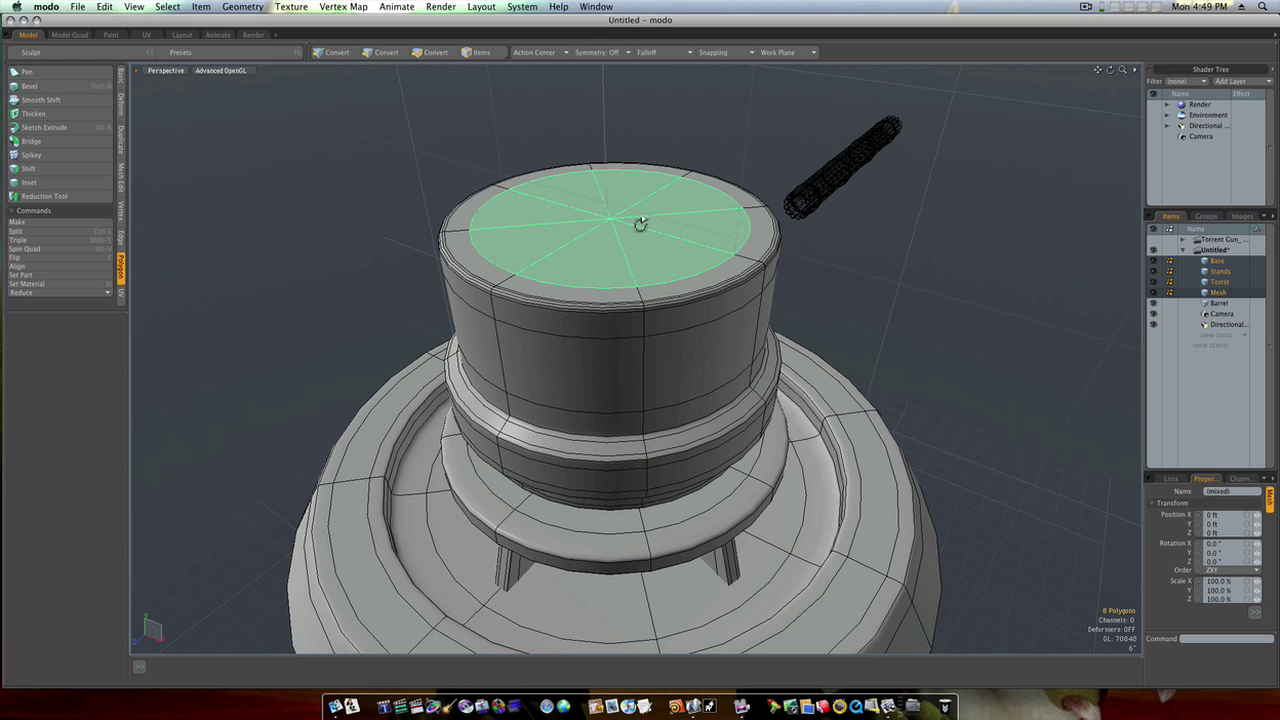
pyautogui.hotkey('alt', 'c')
pyautogui.click(605, 231)
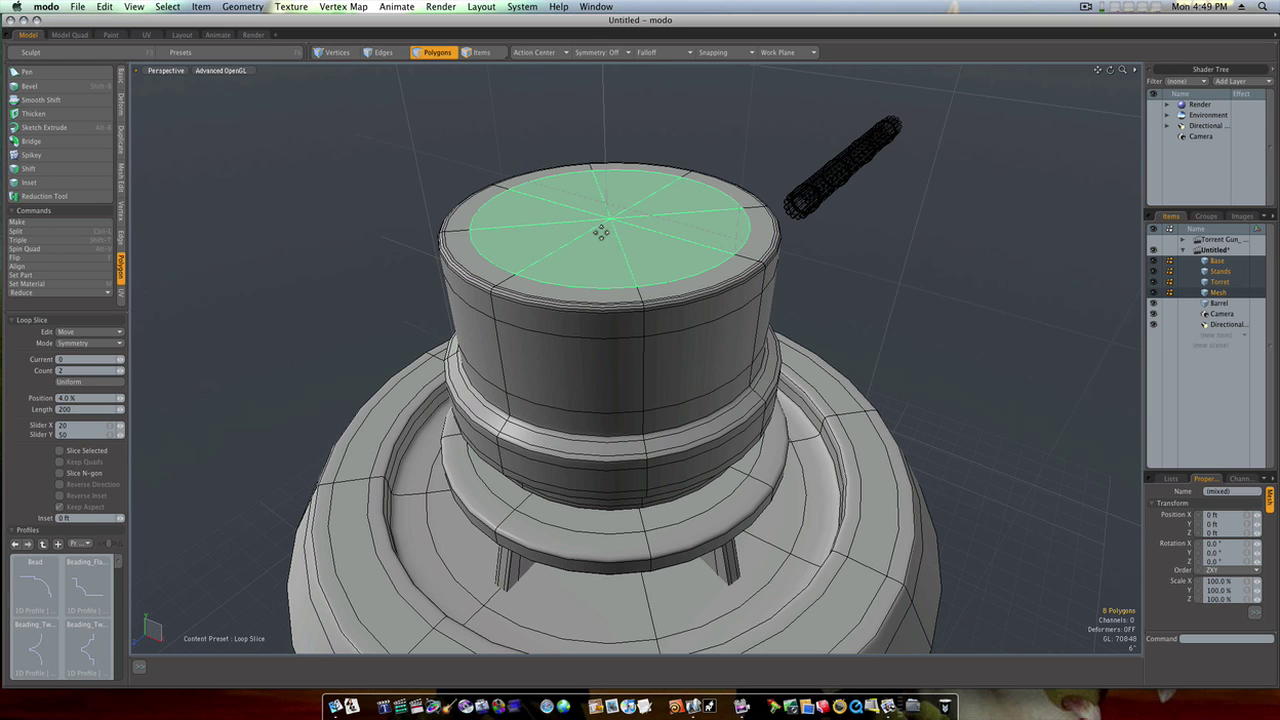
pyautogui.click(120, 374)
pyautogui.click(120, 372)
pyautogui.press('space')
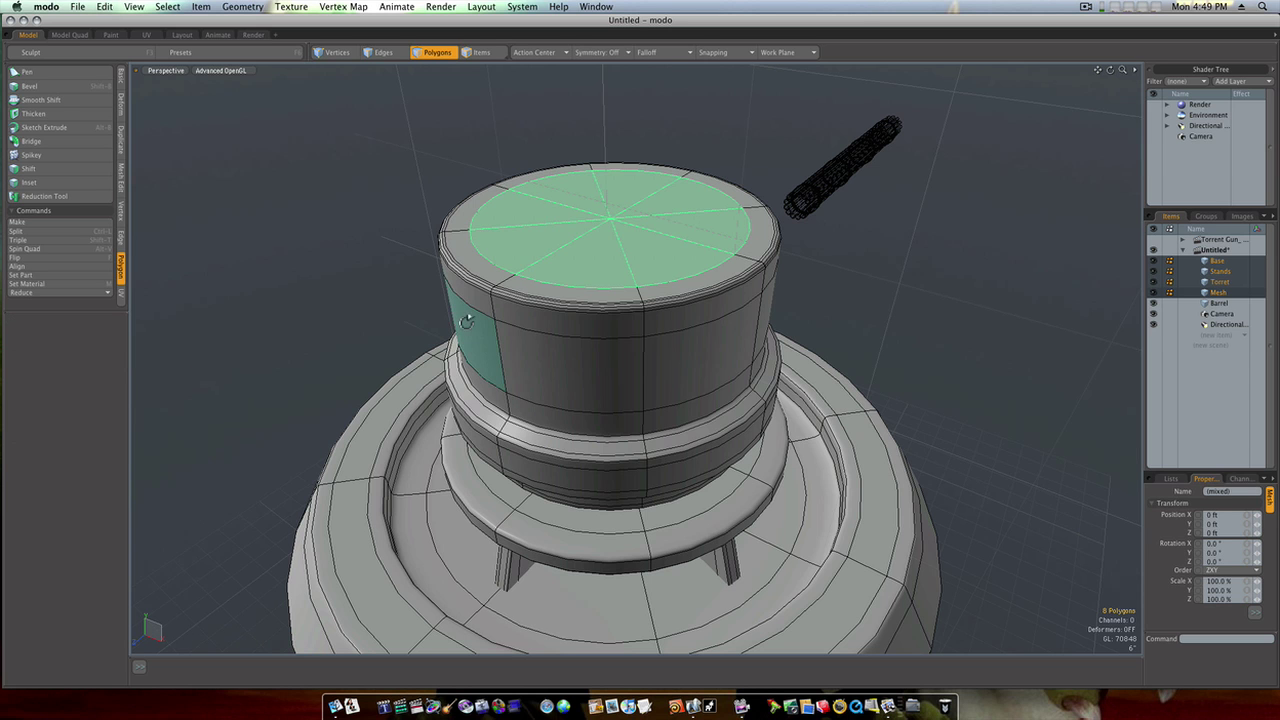
# Scale the selected wedge polygons down uniformly to a small disc at the centre of the turret's top.
pyautogui.keyDown('alt'); pyautogui.moveTo(466, 321); pyautogui.dragTo(403, 334); pyautogui.keyUp('alt')
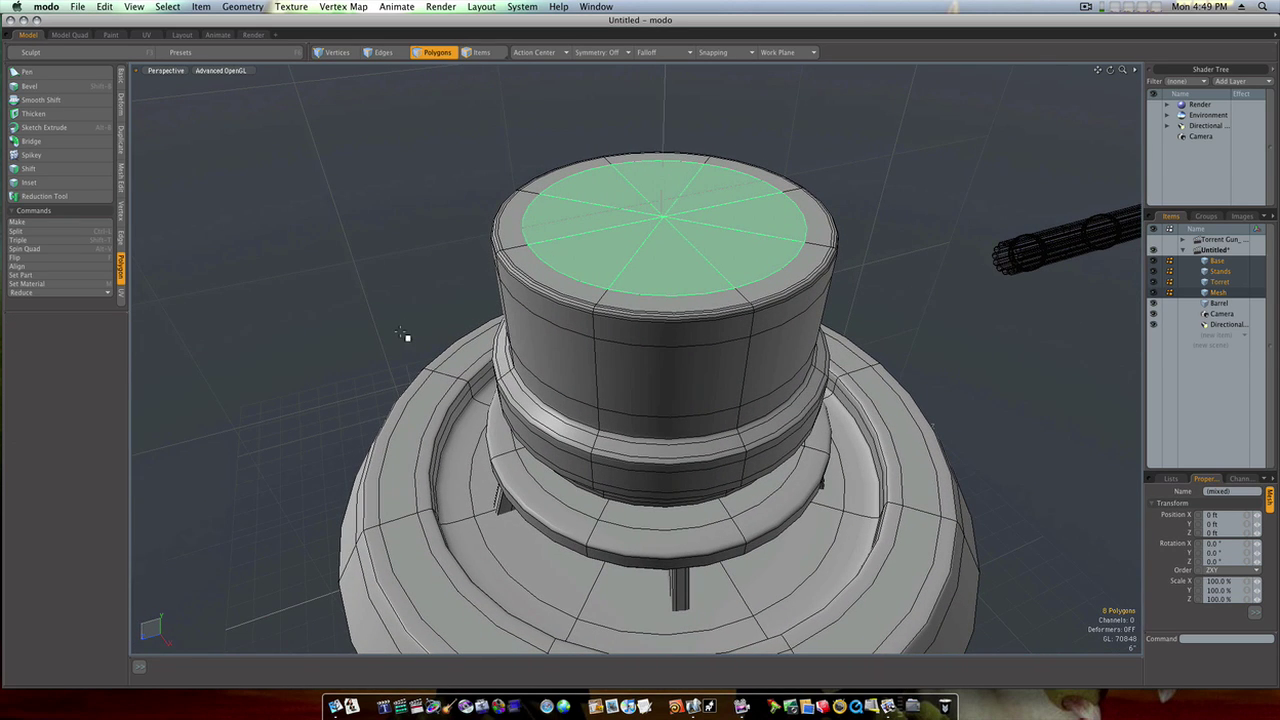
pyautogui.press('r')
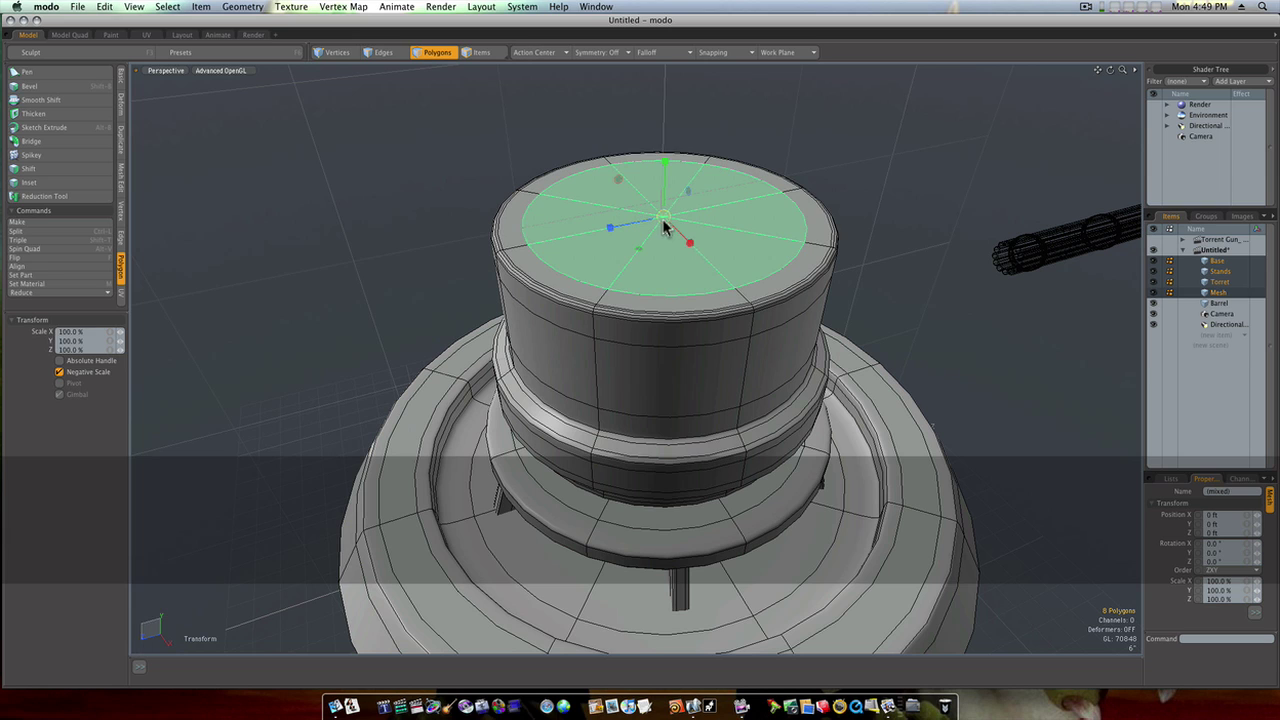
pyautogui.moveTo(664, 228); pyautogui.dragTo(564, 228)
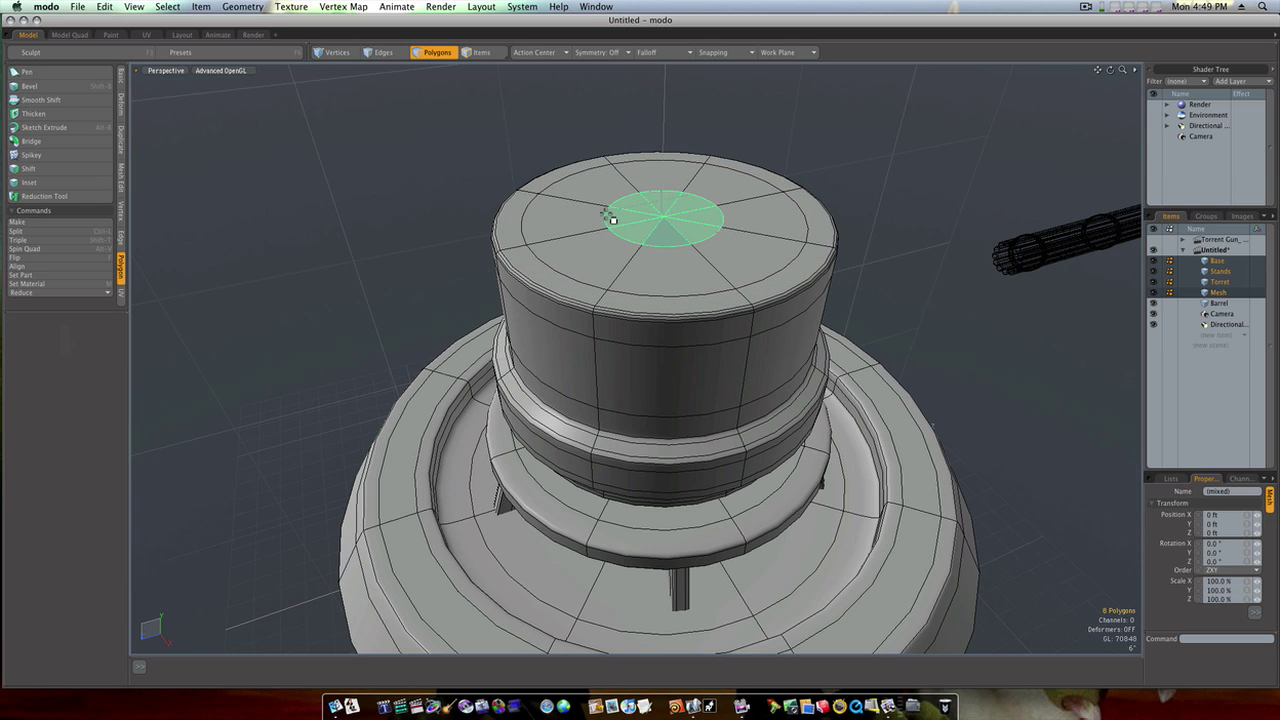
# Extrude the small central disc downward by about 1.25" and again by about 1.375" to form a recess.
pyautogui.press('x')
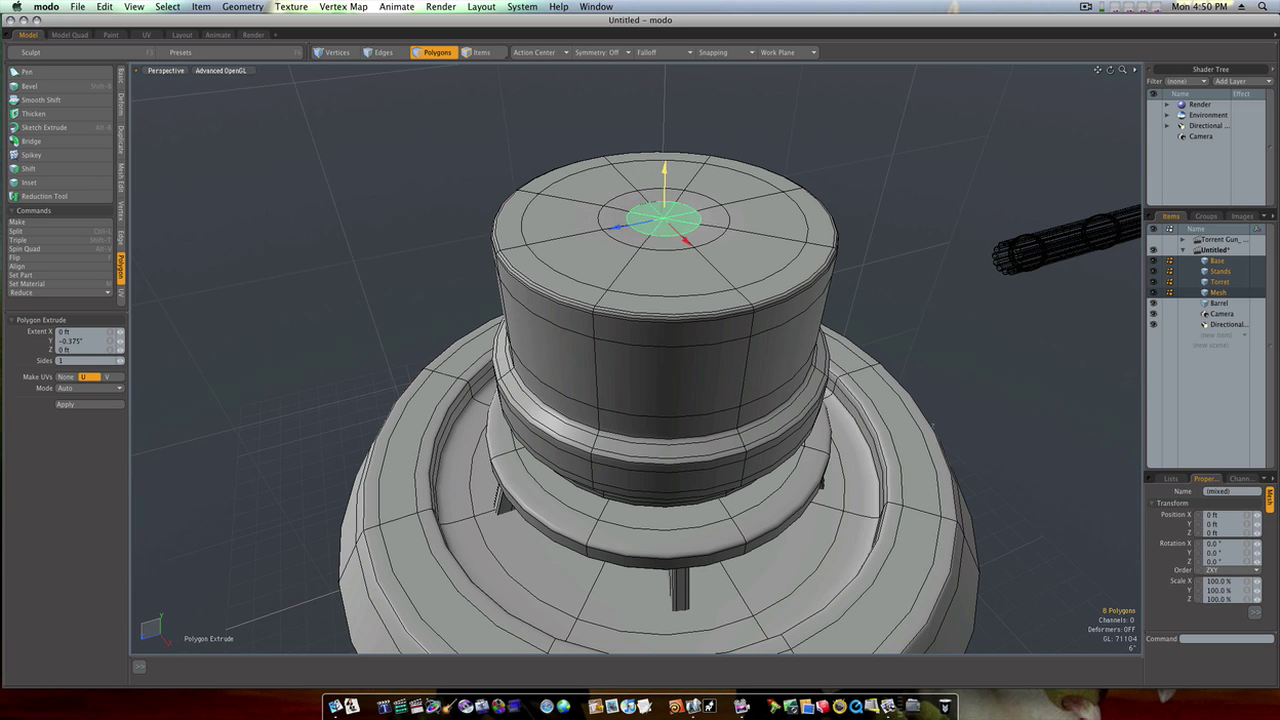
pyautogui.moveTo(663, 177); pyautogui.dragTo(664, 173)
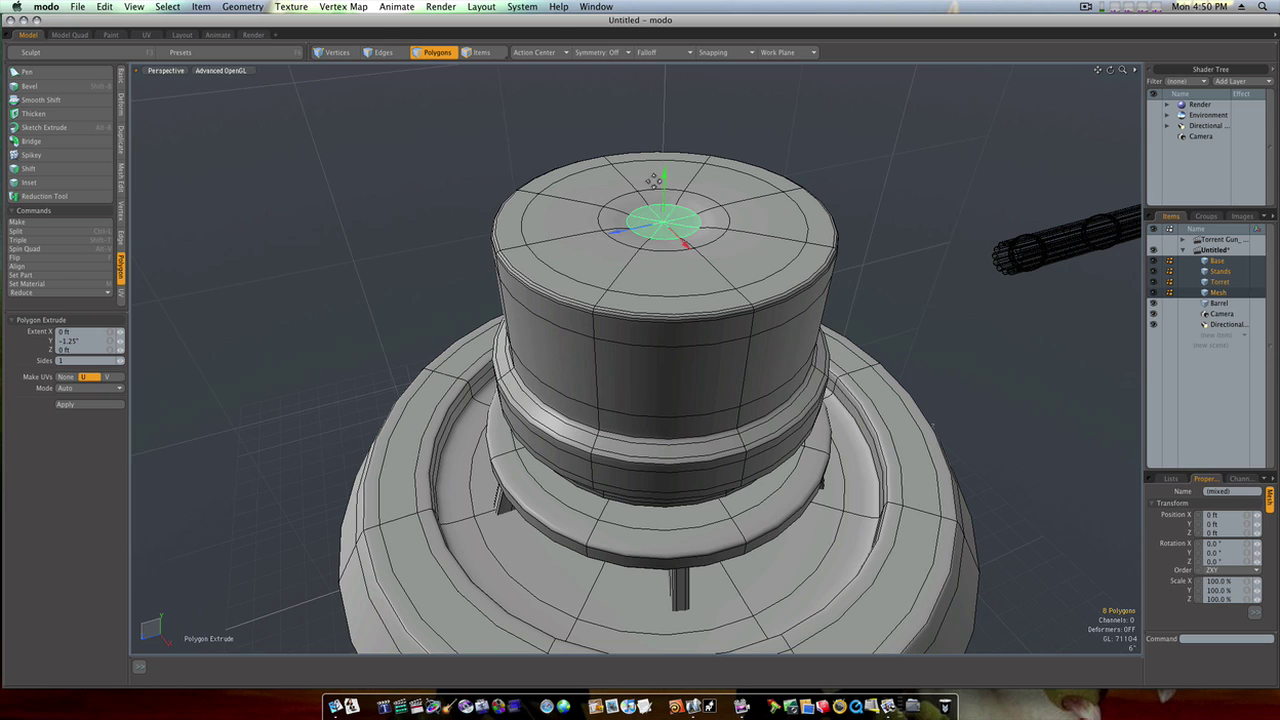
pyautogui.press('space')
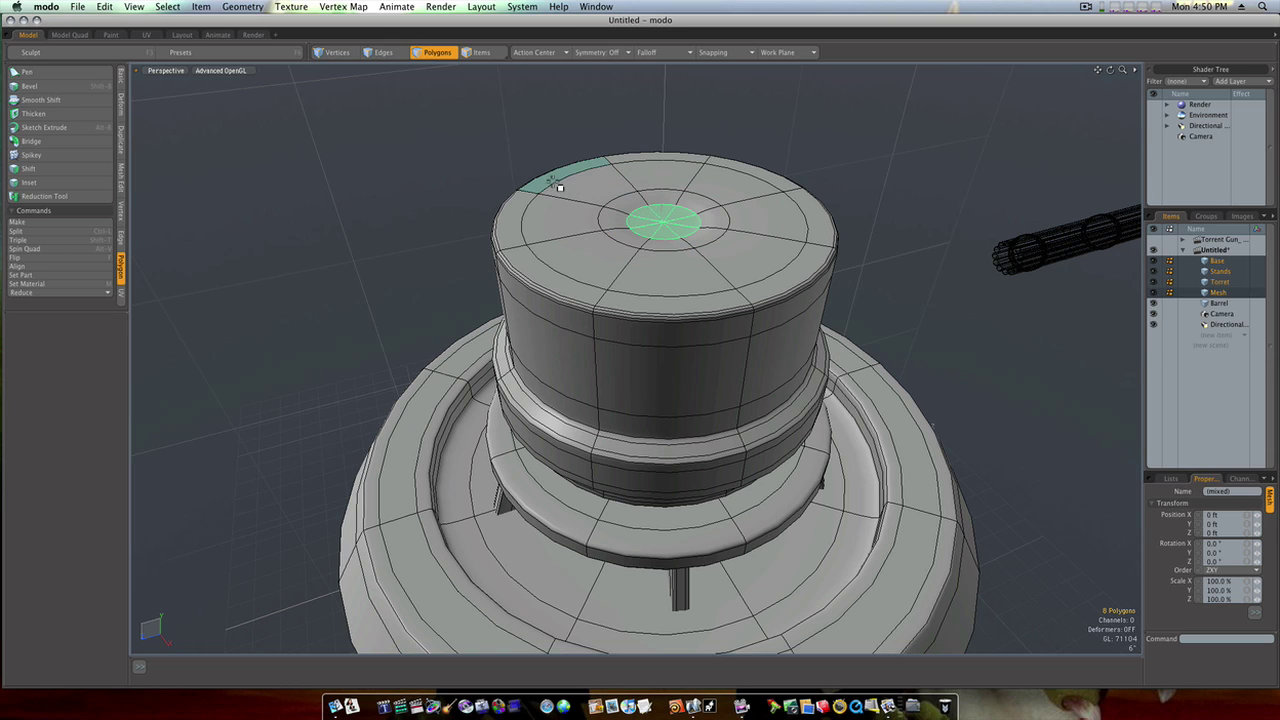
pyautogui.press('x')
pyautogui.click(612, 187)
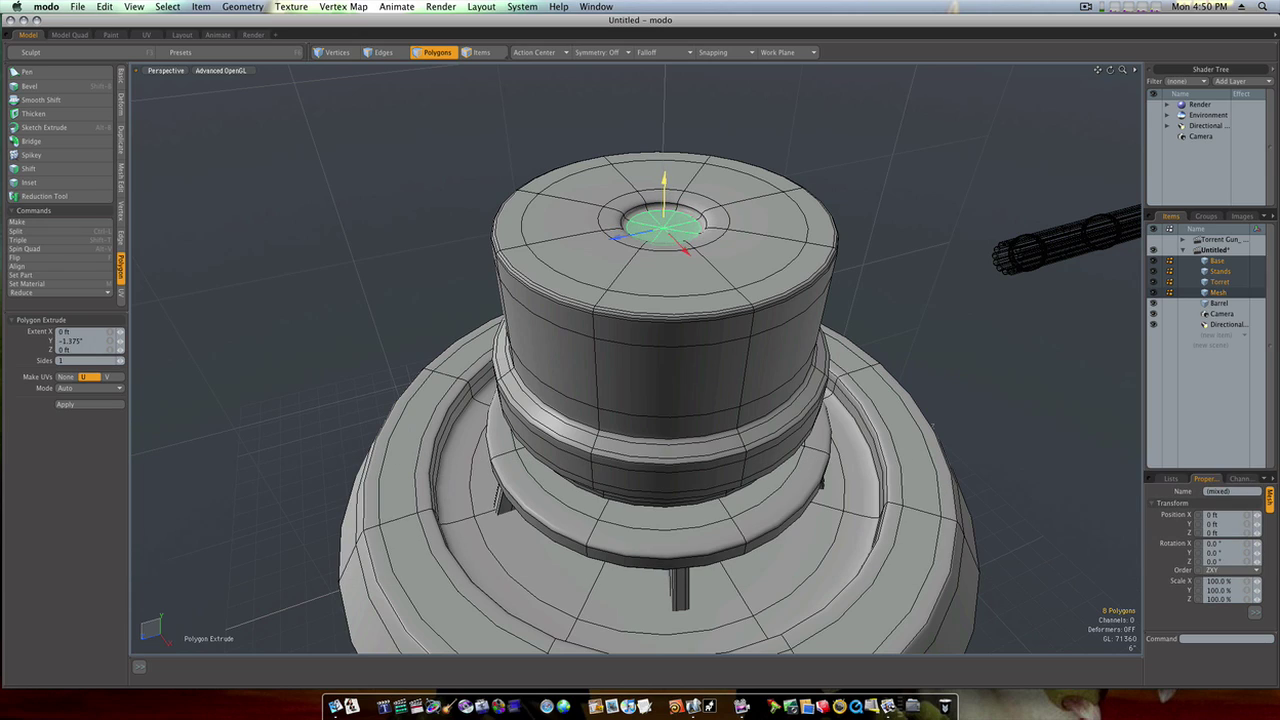
pyautogui.press('space')
pyautogui.click(457, 171)
# Scale the entire turret body above the stand to about 88.5% in X and Z and 97.5% in Y.
pyautogui.scroll(-3, 527, 216)
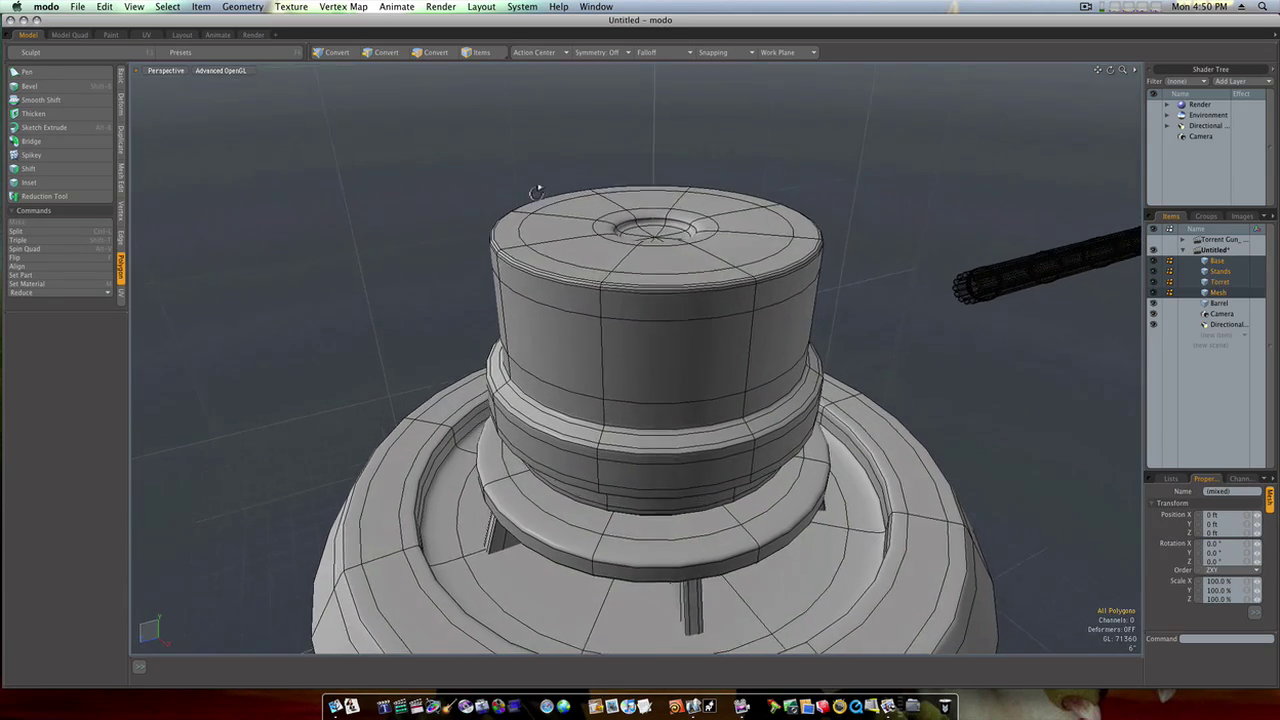
pyautogui.scroll(-5, 510, 210)
pyautogui.keyDown('alt'); pyautogui.moveTo(499, 210); pyautogui.dragTo(596, 308); pyautogui.keyUp('alt')
pyautogui.doubleClick(617, 309)
pyautogui.press('r')
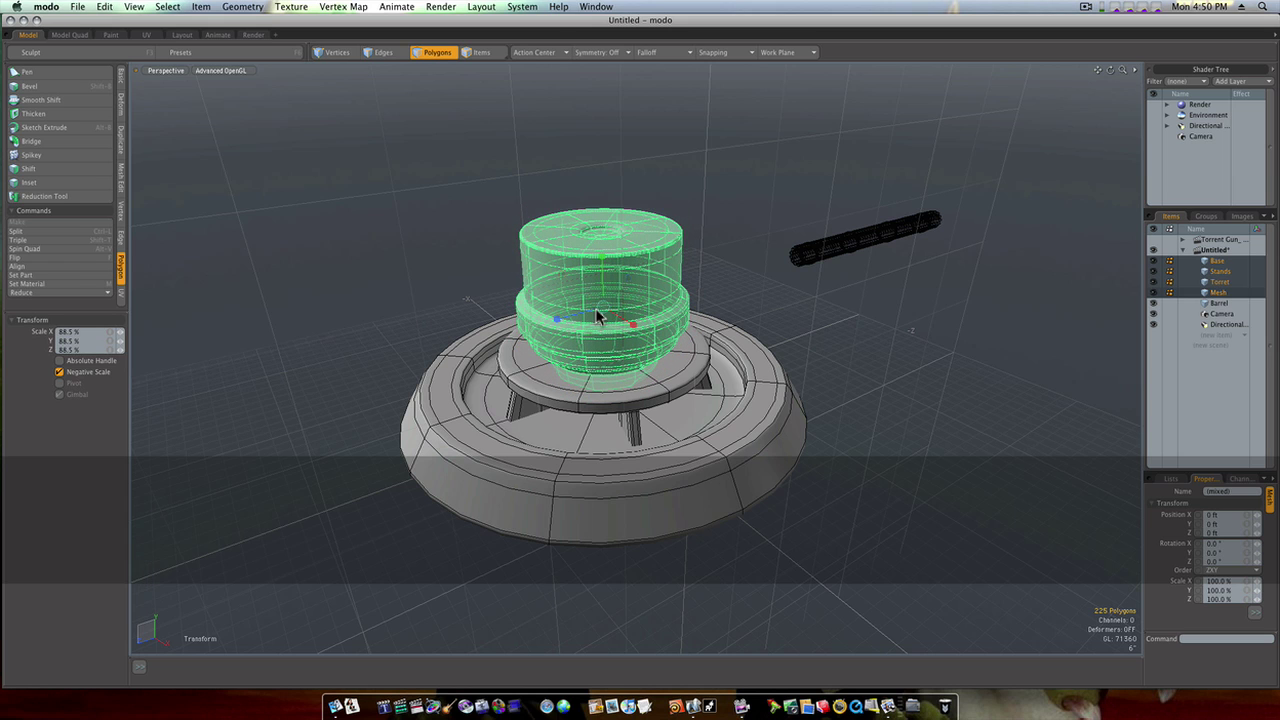
pyautogui.moveTo(603, 257); pyautogui.dragTo(602, 249)
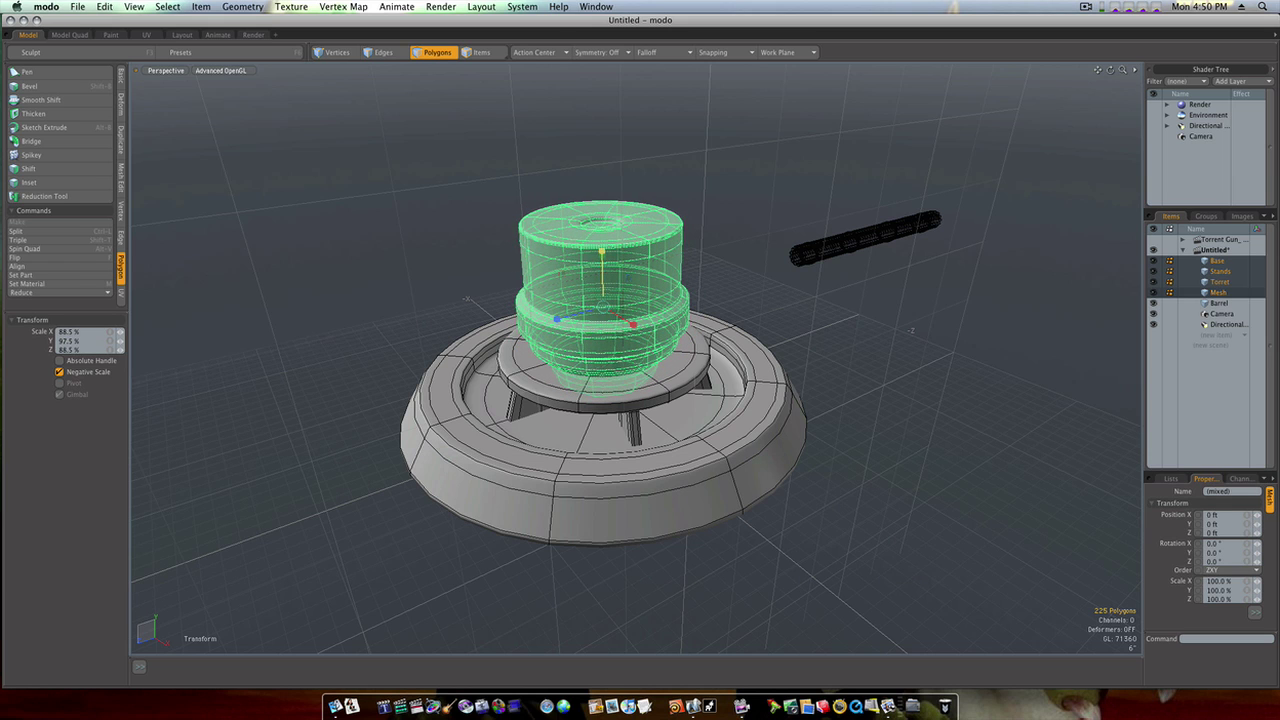
pyautogui.press('space')
pyautogui.click(886, 381)
pyautogui.keyDown('alt'); pyautogui.moveTo(886, 381); pyautogui.dragTo(737, 357); pyautogui.keyUp('alt')
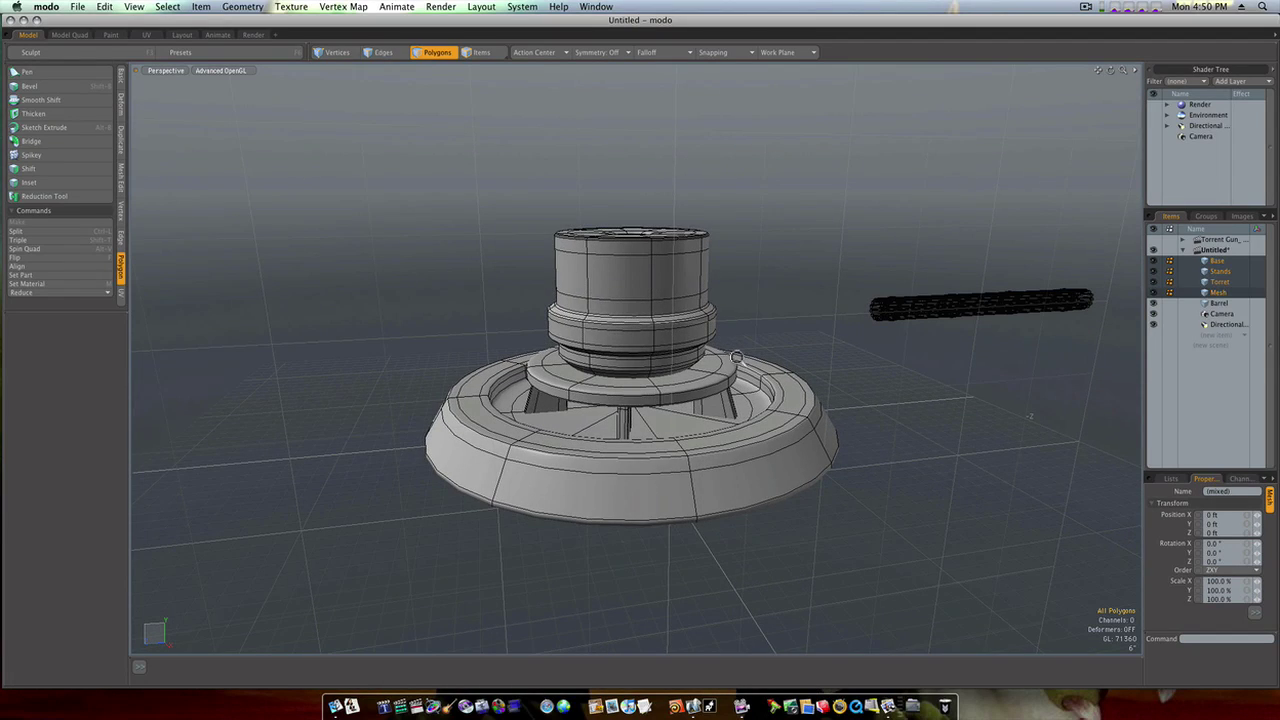
# Create an eight-sided cylinder of 12" radius along the Z axis on the turret's −X side, centred at X −29.75", Y 5'10.5".
pyautogui.keyDown('ctrl'); pyautogui.keyDown('alt'); pyautogui.moveTo(650, 345); pyautogui.dragTo(707, 379); pyautogui.keyUp('alt'); pyautogui.keyUp('ctrl')
pyautogui.hotkey('ctrl', 'space')
pyautogui.click(738, 370)
pyautogui.hotkey('ctrl', 'space')
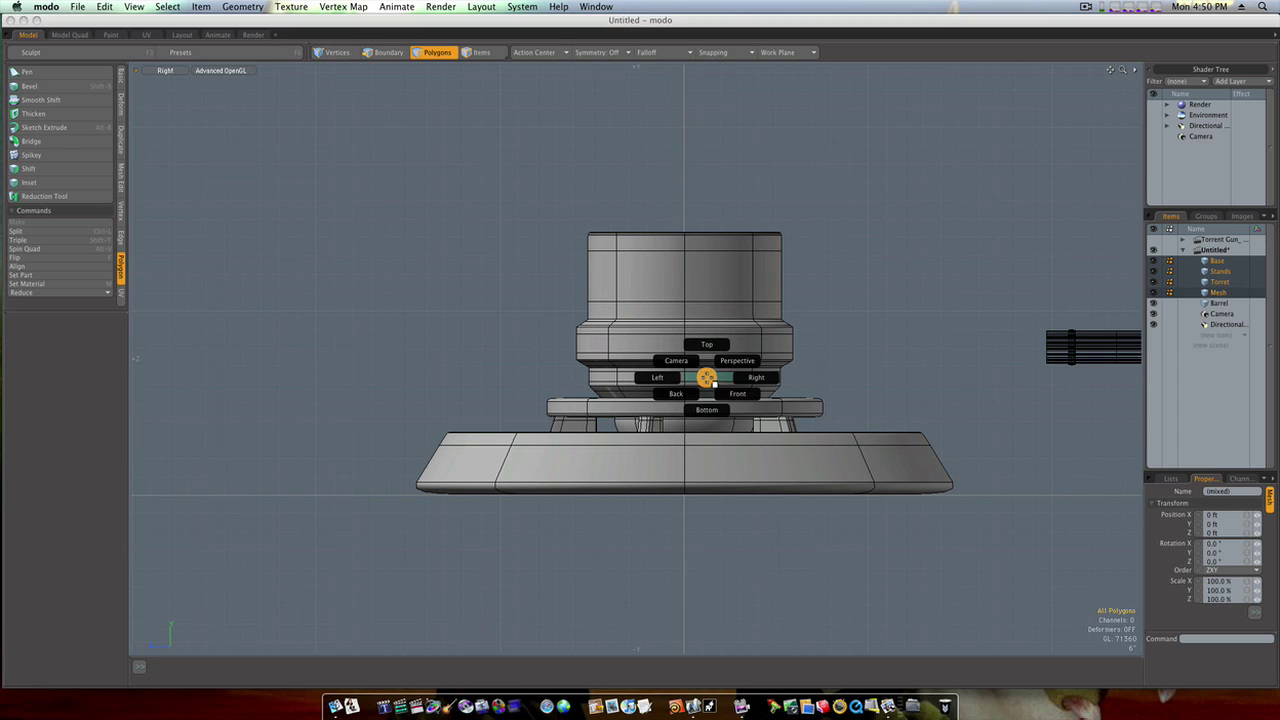
pyautogui.click(732, 392)
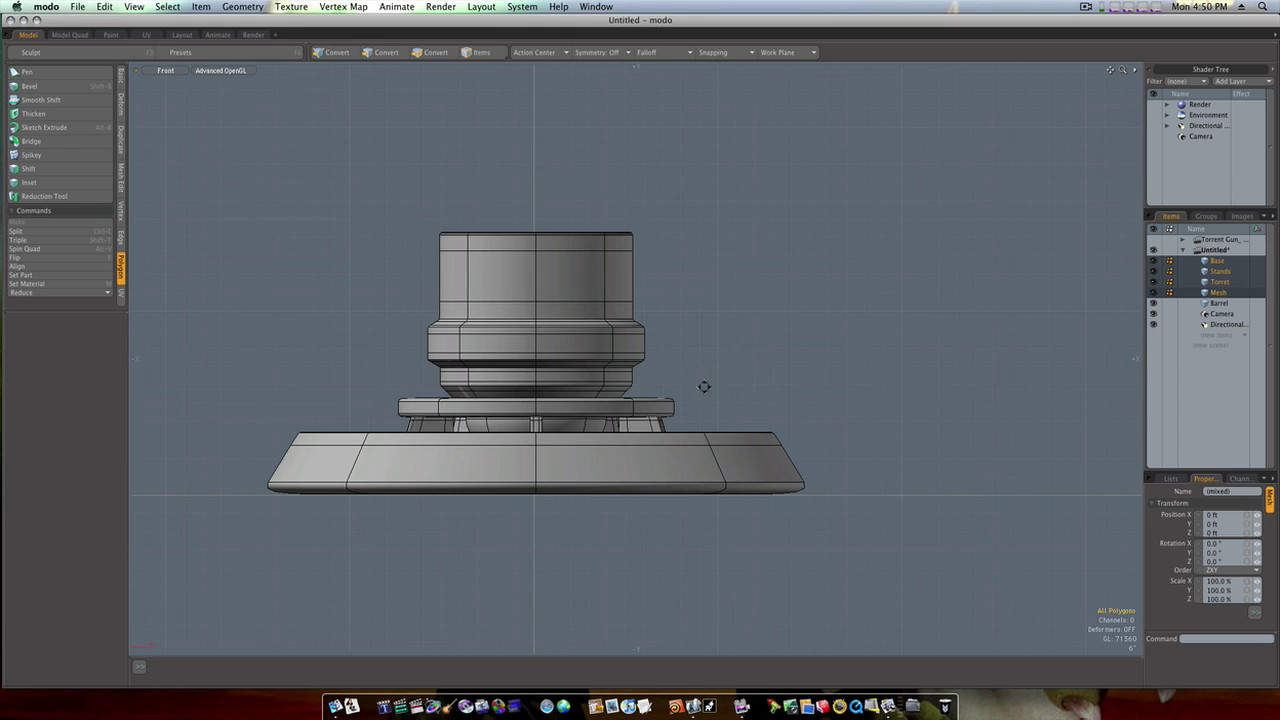
pyautogui.keyDown('alt'); pyautogui.keyDown('shift'); pyautogui.moveTo(703, 389); pyautogui.dragTo(754, 392); pyautogui.keyUp('shift'); pyautogui.keyUp('alt')
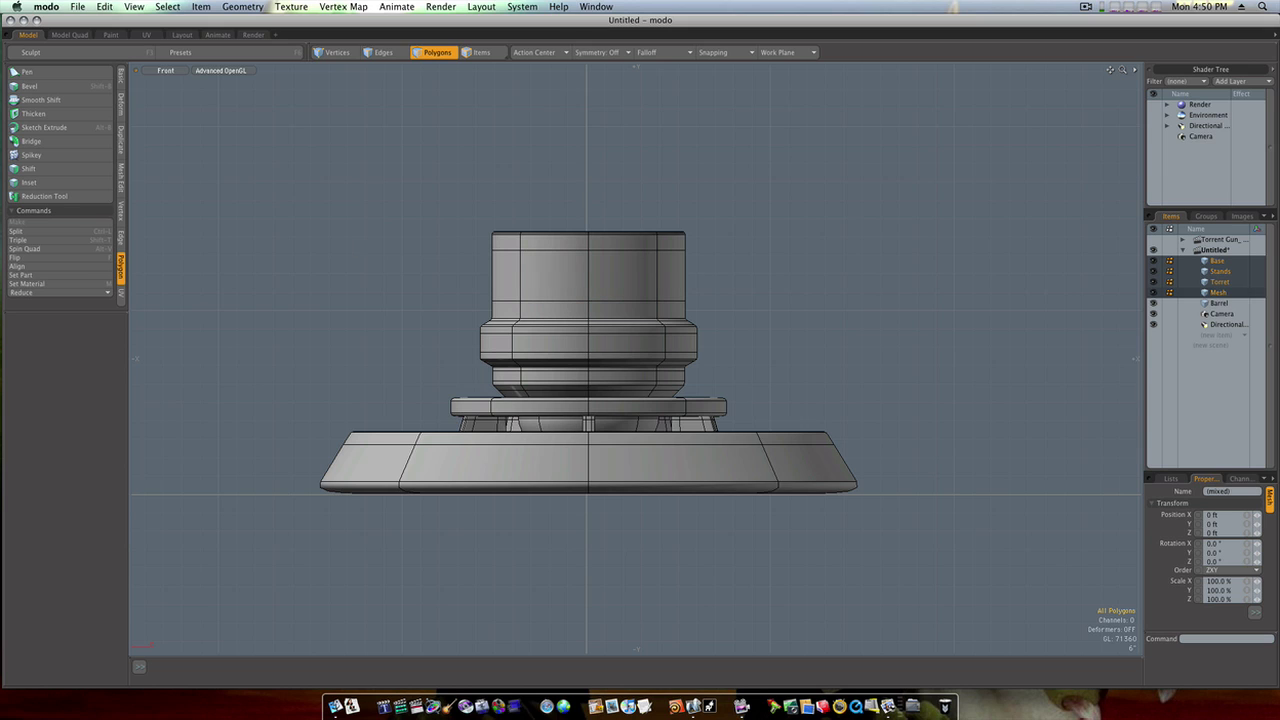
pyautogui.click(116, 79)
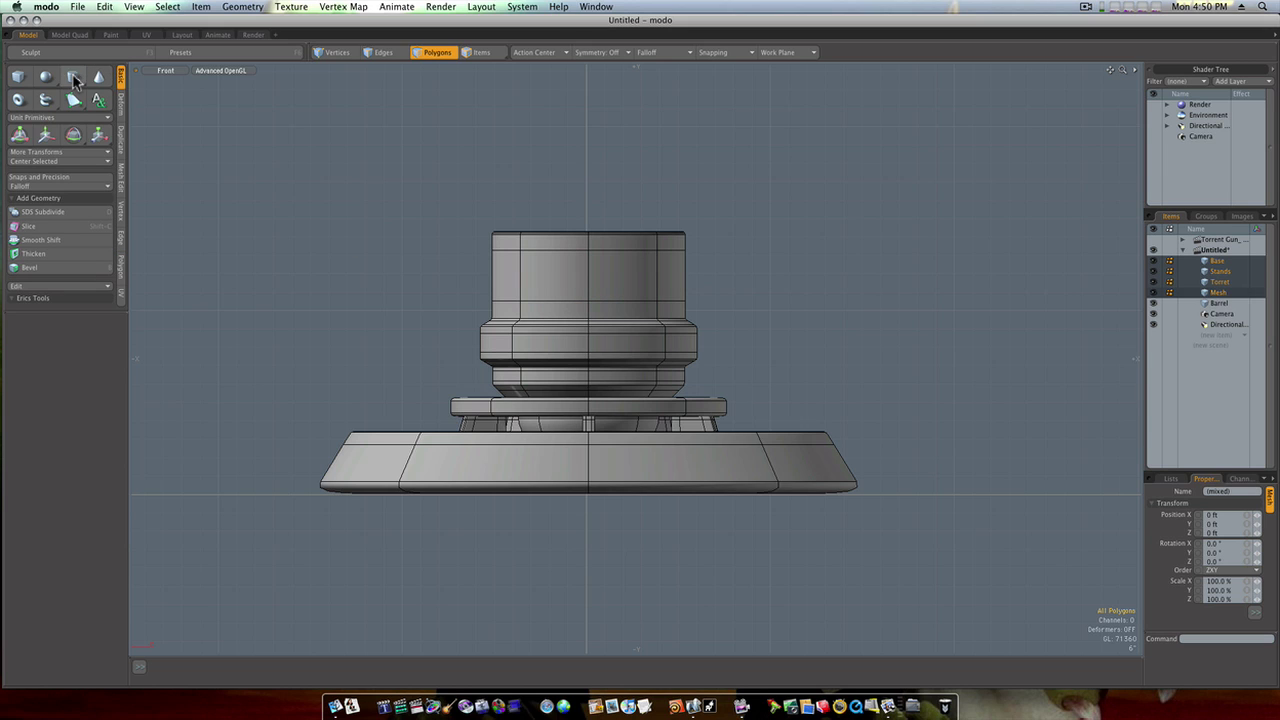
pyautogui.click(73, 77)
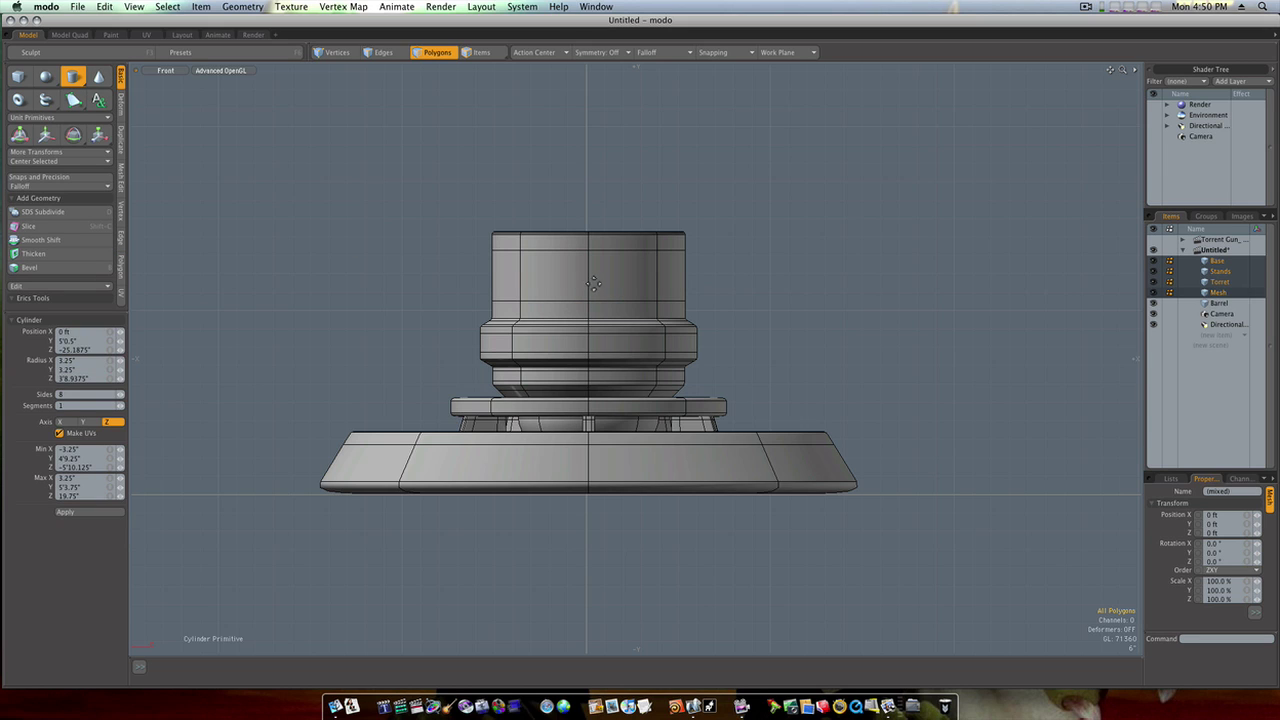
pyautogui.keyDown('ctrl'); pyautogui.moveTo(490, 282); pyautogui.dragTo(491, 239); pyautogui.keyUp('ctrl')
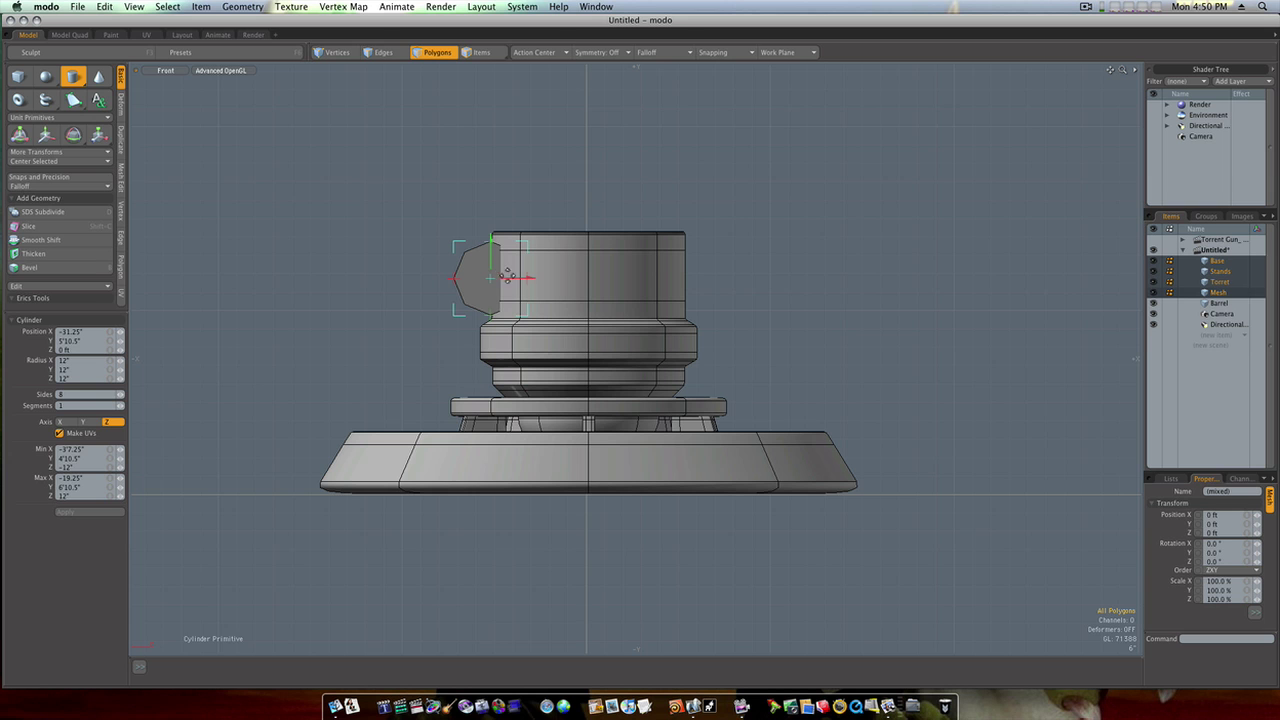
pyautogui.moveTo(528, 278); pyautogui.dragTo(533, 278)
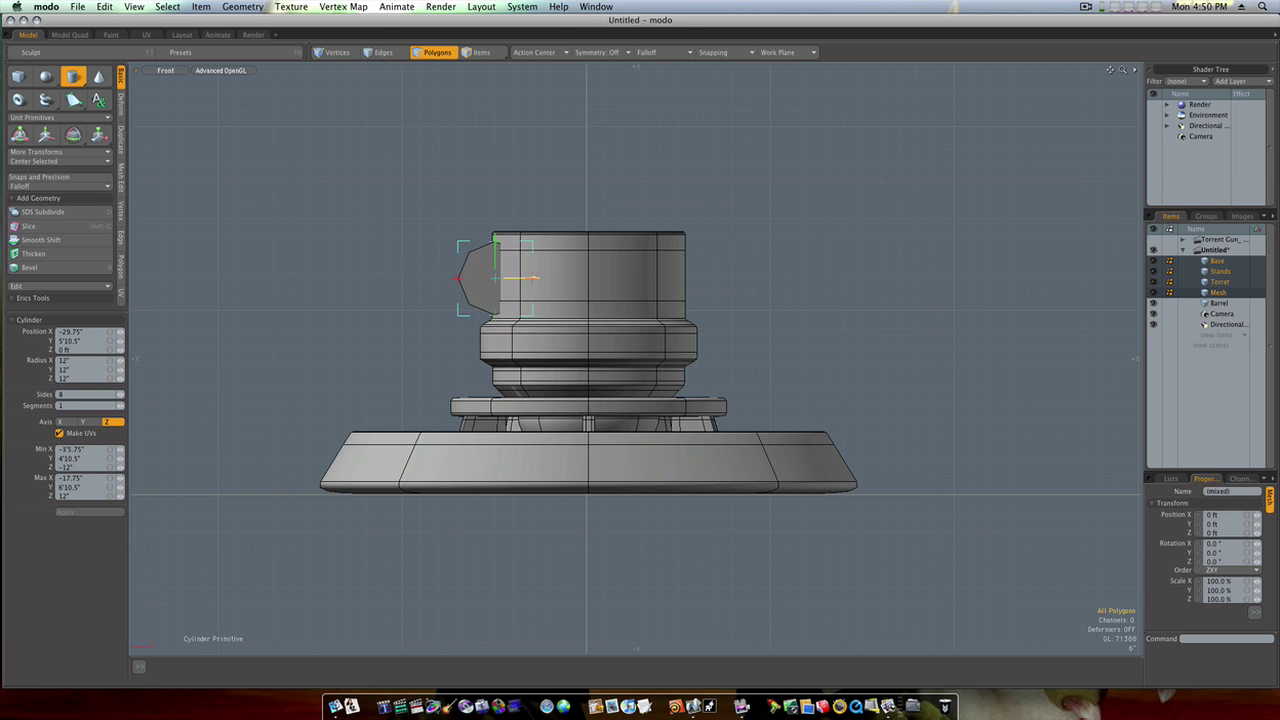
# Widen the new cylinder along Z to a radius of about 14.625".
pyautogui.hotkey('ctrl', 'space')
pyautogui.click(545, 258)
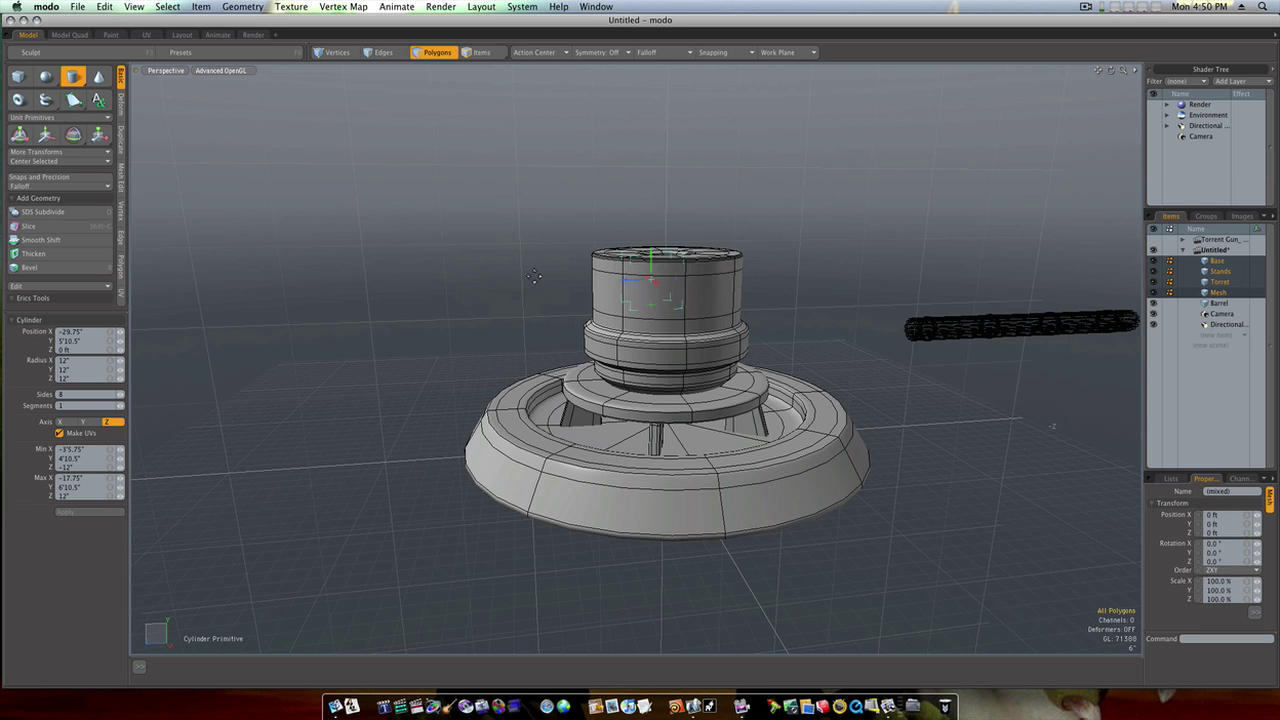
pyautogui.keyDown('alt'); pyautogui.moveTo(568, 293); pyautogui.dragTo(742, 300); pyautogui.keyUp('alt')
pyautogui.keyDown('alt'); pyautogui.moveTo(629, 323); pyautogui.dragTo(595, 322); pyautogui.keyUp('alt')
pyautogui.press('space')
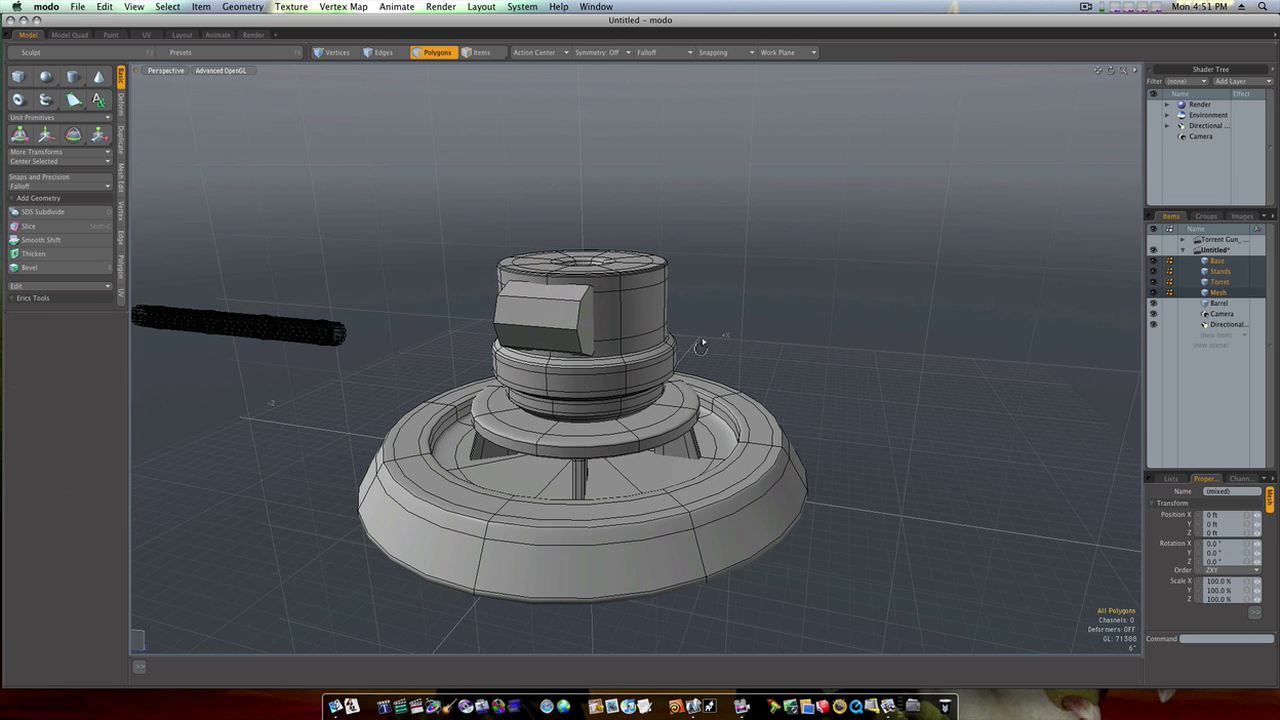
# Loop slice the side faces of the horizontal cylinder with two symmetric slices at 4%.
pyautogui.keyDown('alt'); pyautogui.moveTo(703, 346); pyautogui.dragTo(609, 359); pyautogui.keyUp('alt')
pyautogui.moveTo(607, 358); pyautogui.dragTo(605, 334)
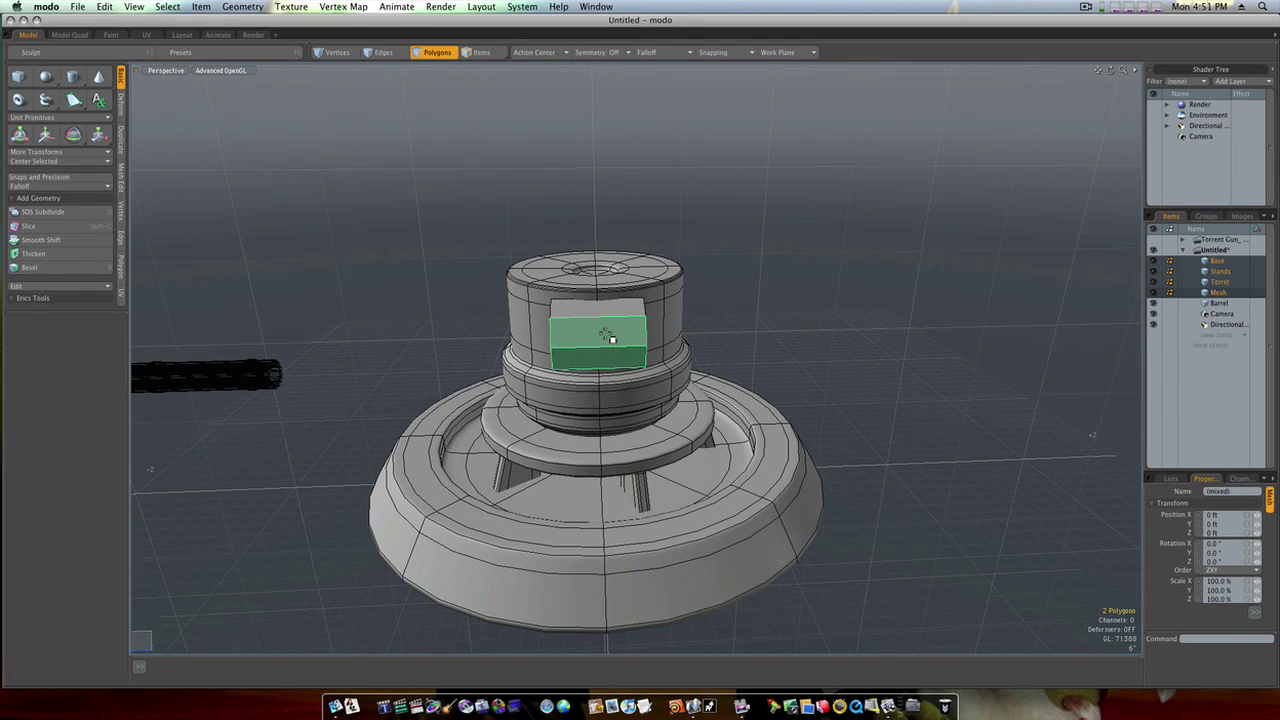
pyautogui.hotkey('alt', 'c')
pyautogui.click(583, 337)
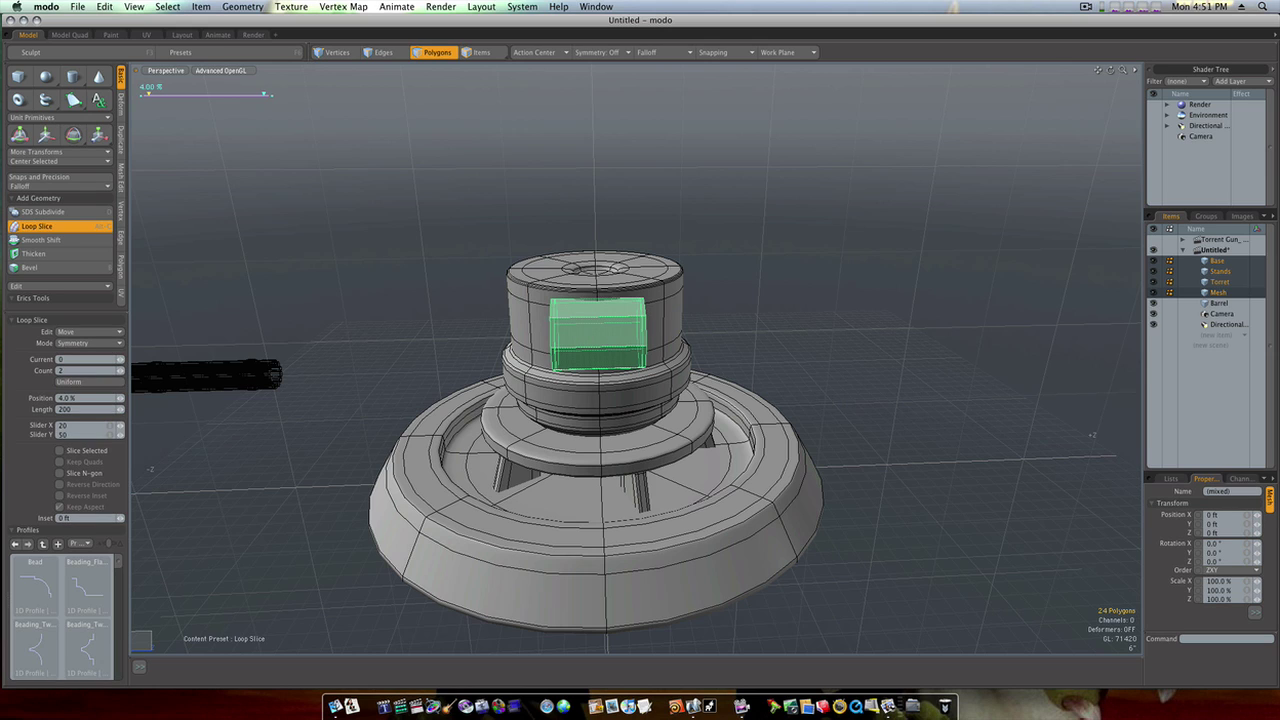
pyautogui.press('space')
pyautogui.click(887, 311)
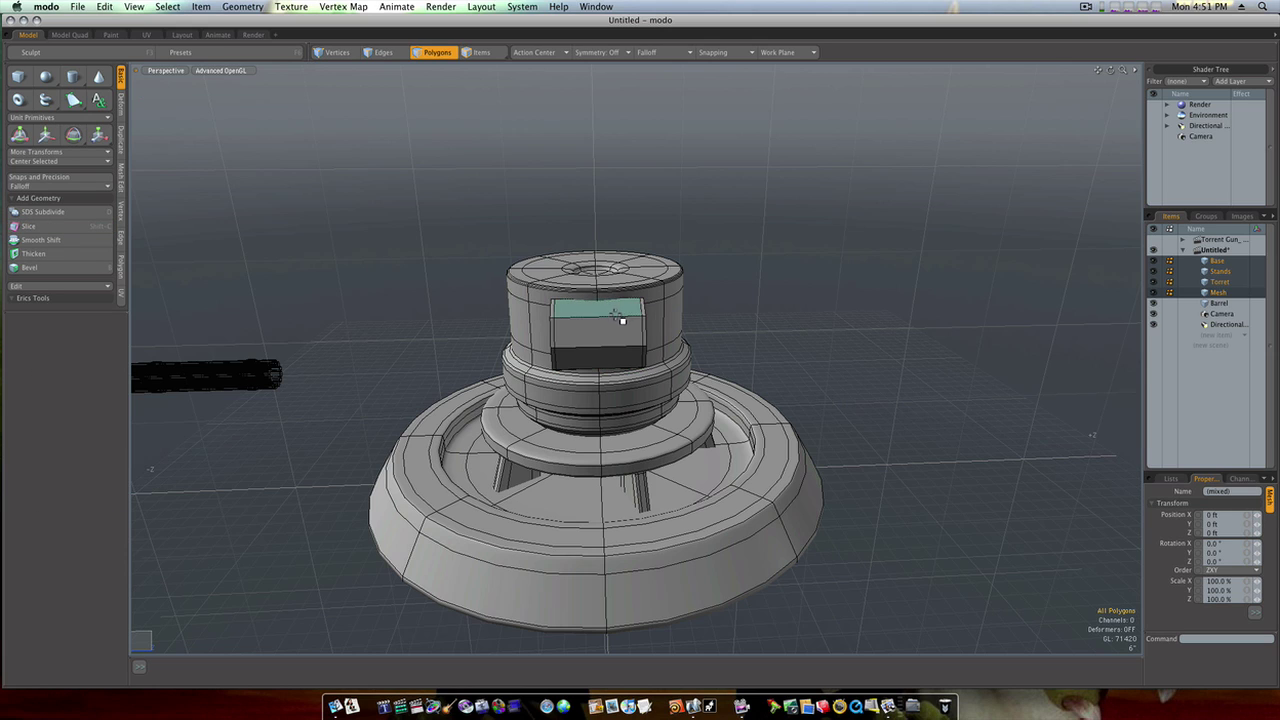
# Try subdivision smoothing on the whole horizontal cylinder and switch it back off.
pyautogui.doubleClick(617, 335)
pyautogui.press('Tab')
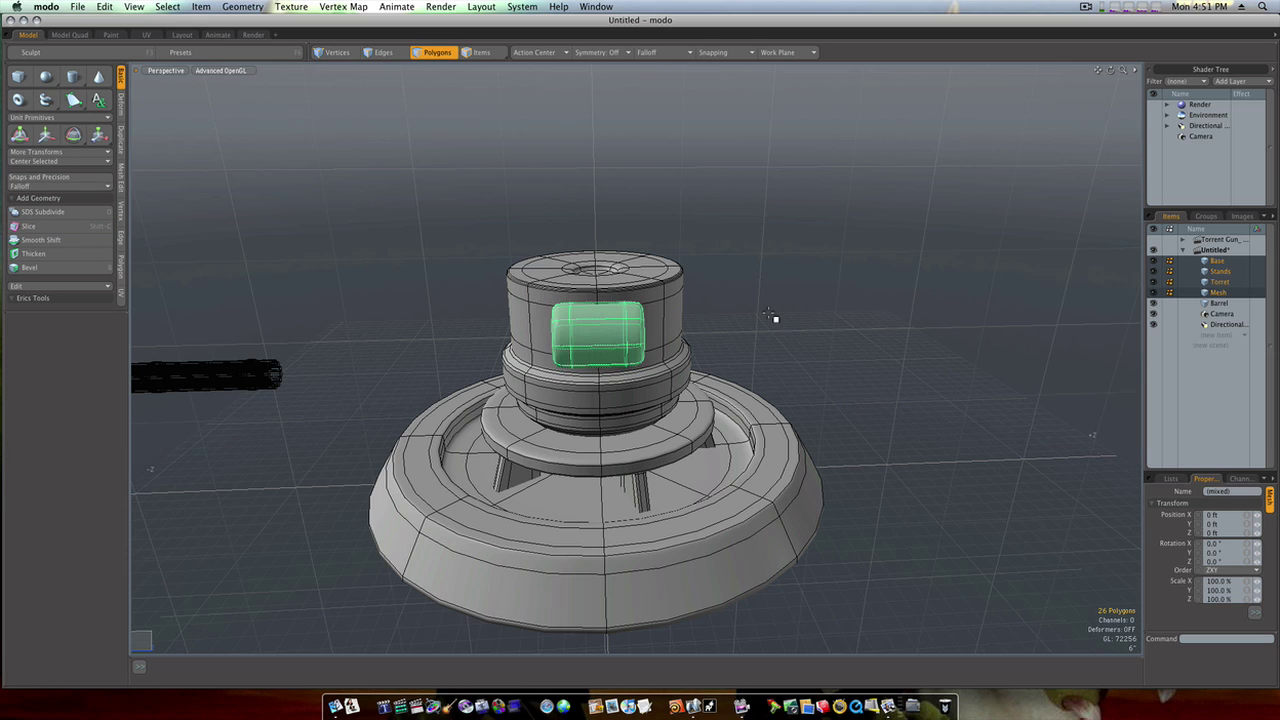
pyautogui.click(775, 311)
pyautogui.keyDown('alt'); pyautogui.moveTo(791, 306); pyautogui.dragTo(755, 315); pyautogui.keyUp('alt')
pyautogui.doubleClick(517, 343)
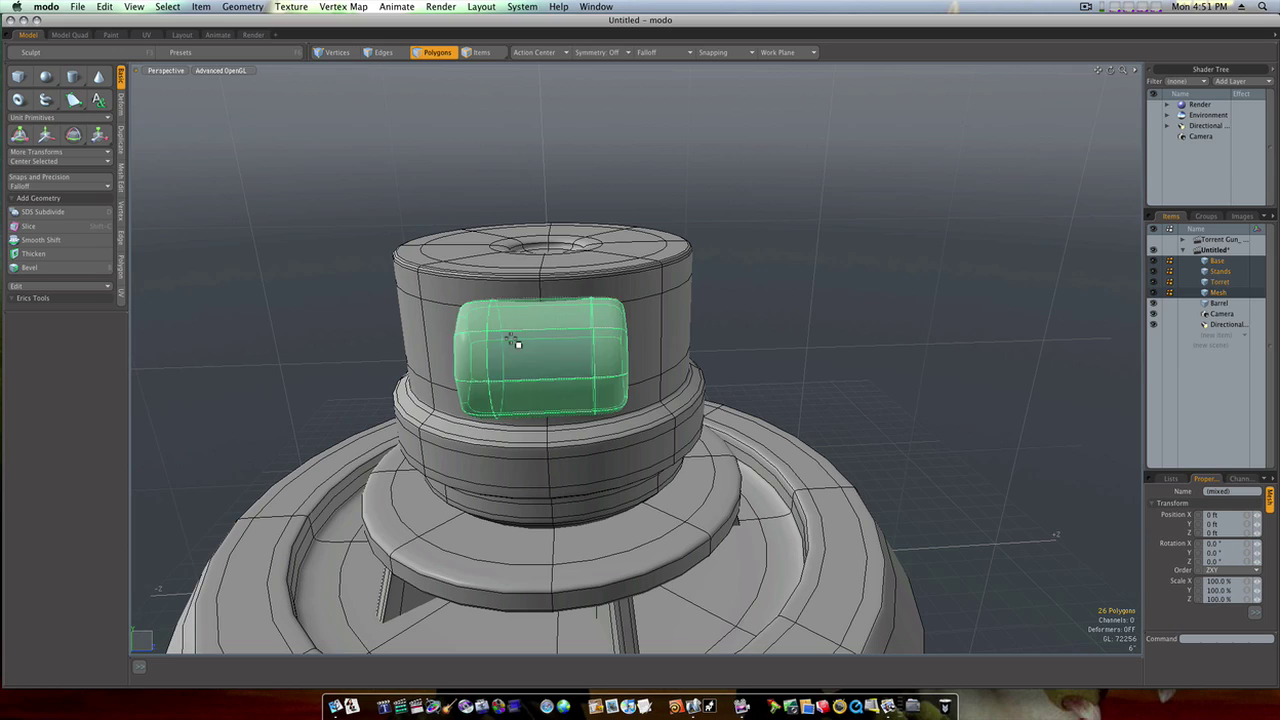
pyautogui.press('Tab')
pyautogui.click(837, 329)
# Create a second eight-sided cylinder of 9.25" radius along the X axis, centred at X 0, Y 5'10.75", Z −0.25".
pyautogui.keyDown('alt'); pyautogui.moveTo(837, 329); pyautogui.dragTo(735, 323); pyautogui.keyUp('alt')
pyautogui.hotkey('ctrl', 'space')
pyautogui.click(764, 320)
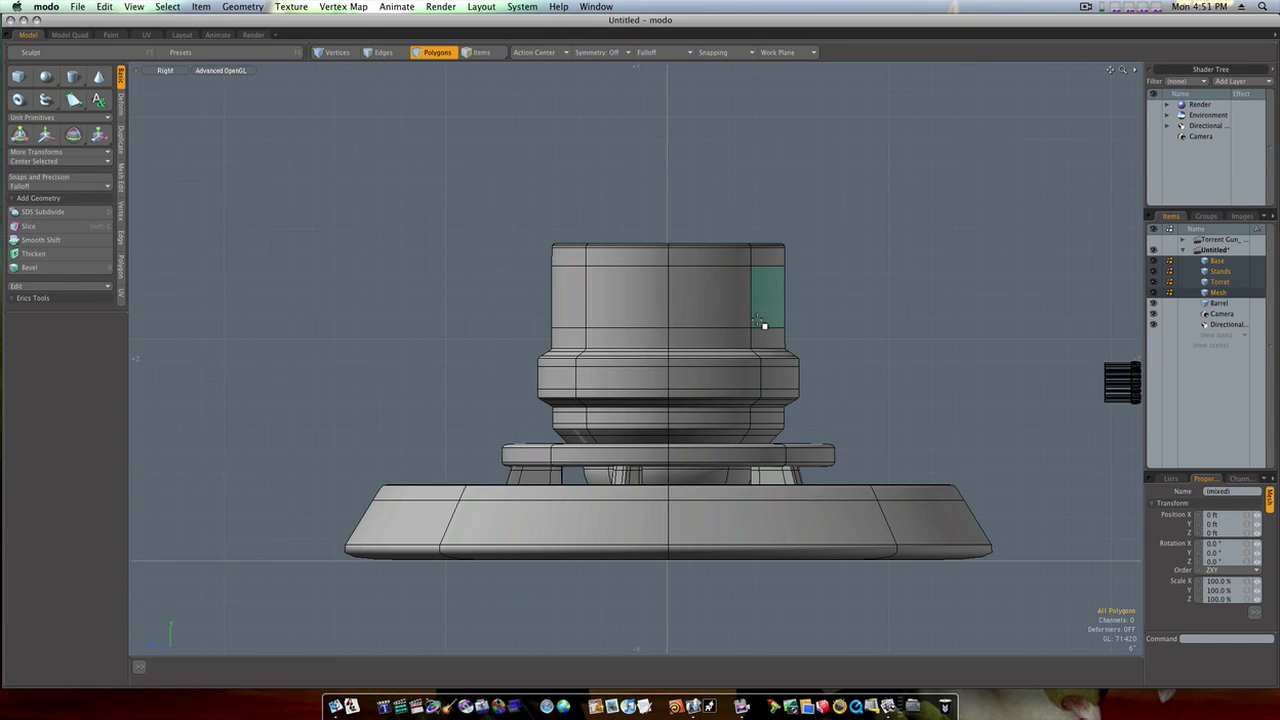
pyautogui.hotkey('ctrl', 'space')
pyautogui.click(786, 340)
pyautogui.hotkey('ctrl', 'space')
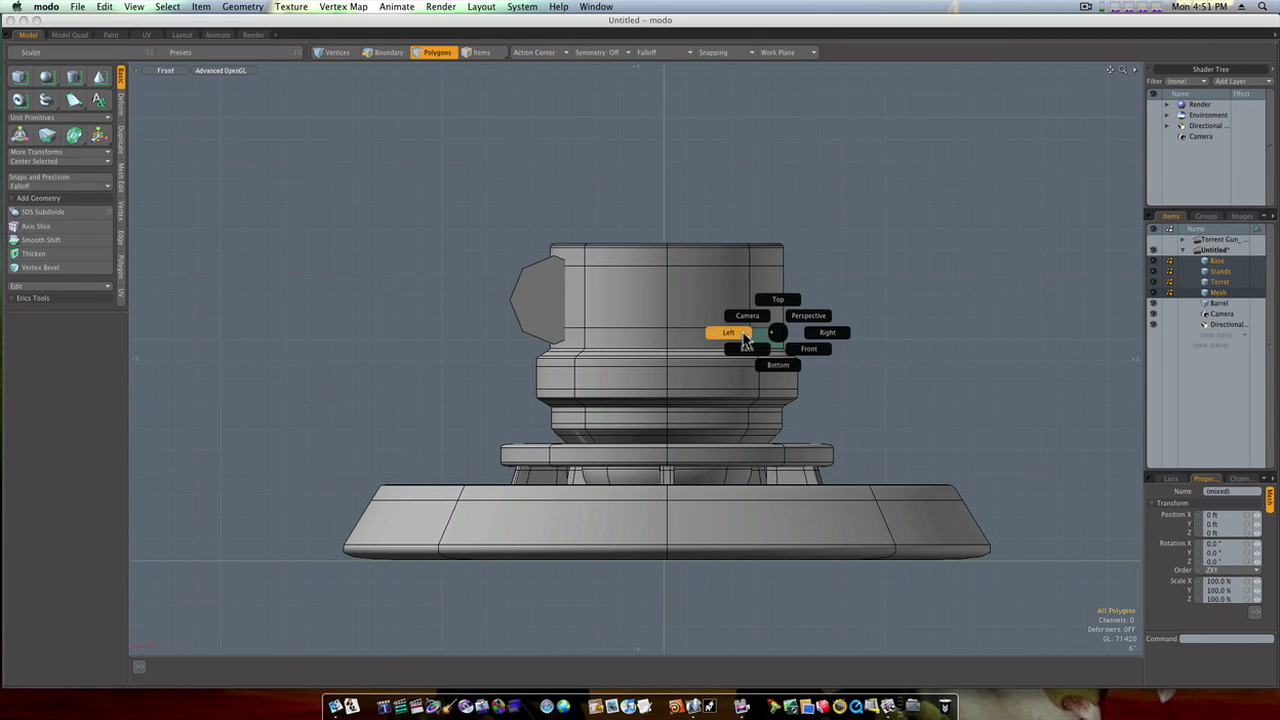
pyautogui.click(728, 332)
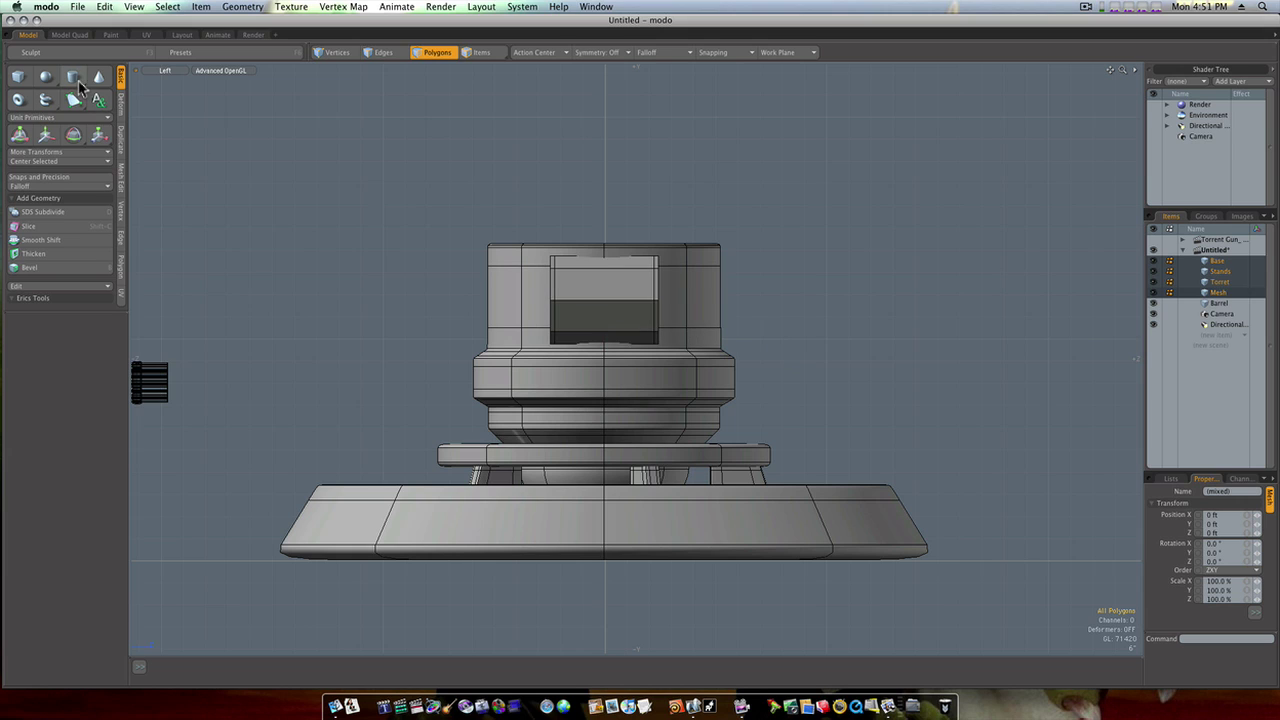
pyautogui.click(73, 78)
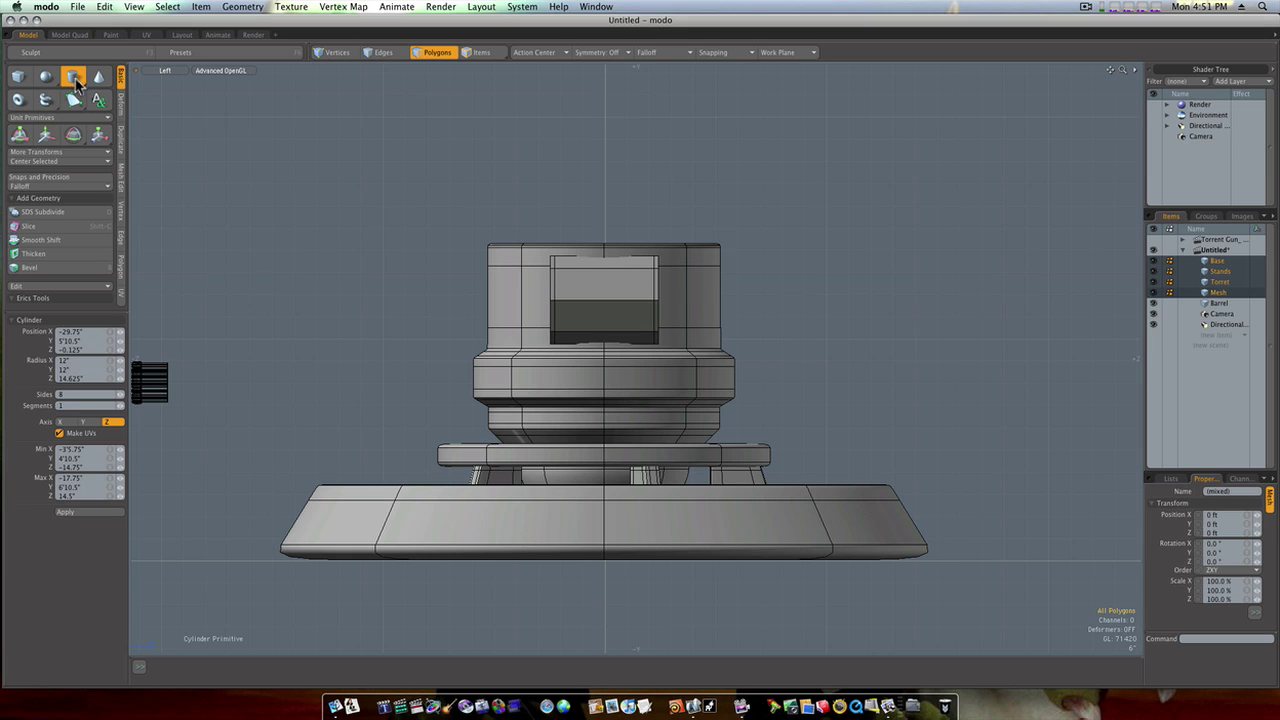
pyautogui.press('ctrl')
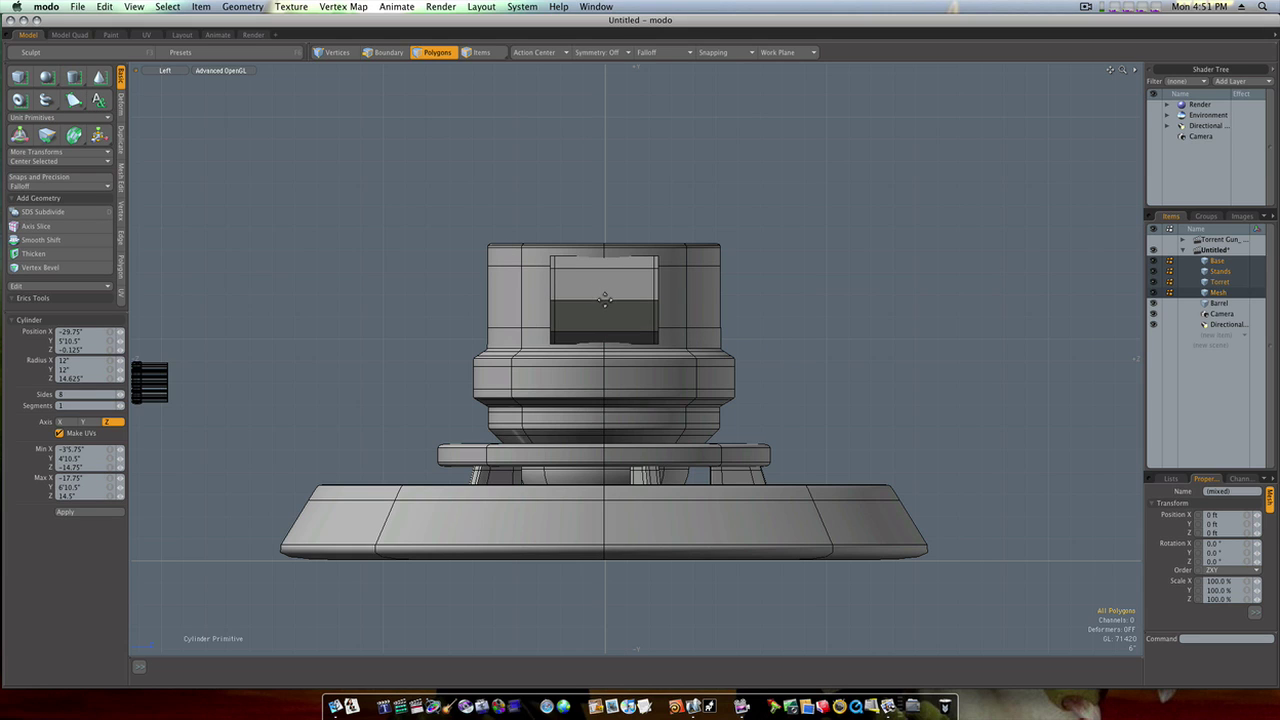
pyautogui.moveTo(605, 300)
pyautogui.keyDown('ctrl'); pyautogui.mouseDown()
pyautogui.moveTo(638, 334)
pyautogui.moveTo(602, 304)
pyautogui.mouseUp(); pyautogui.keyUp('ctrl')
# Move the second cylinder outward to protrude from the first and loop slice it with two symmetric slices at 4%.
pyautogui.hotkey('ctrl', 'space')
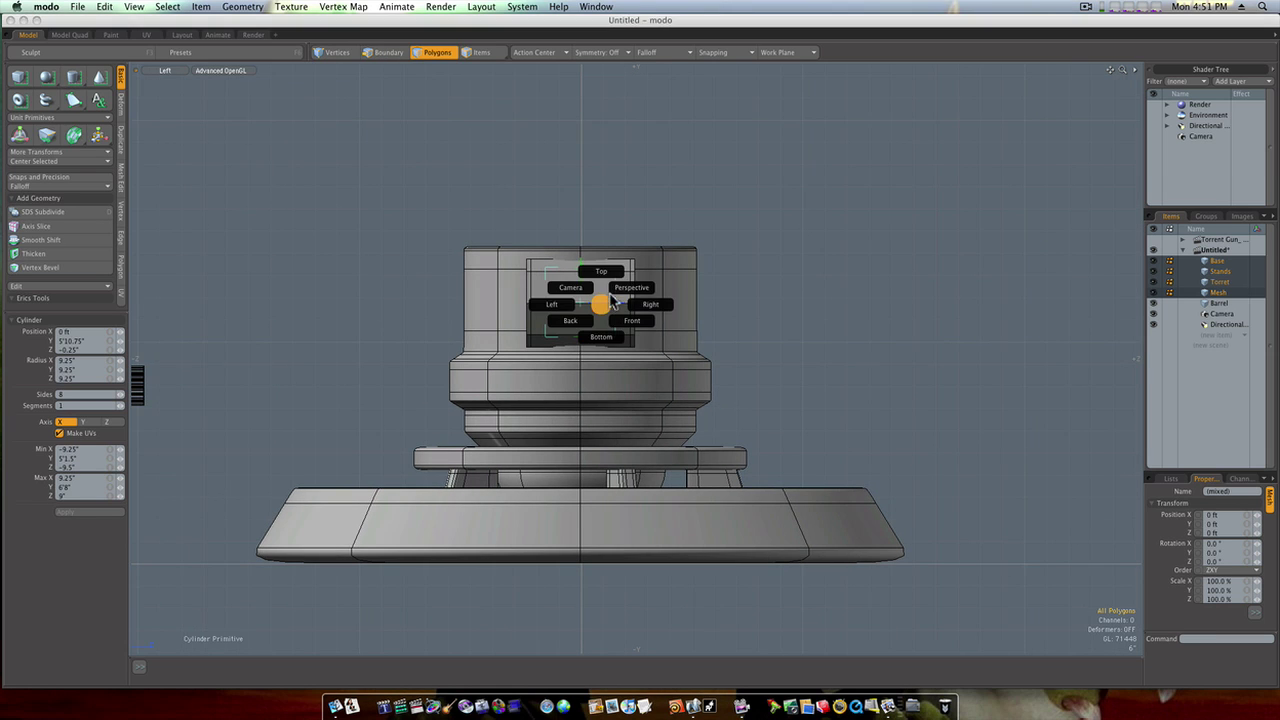
pyautogui.click(616, 299)
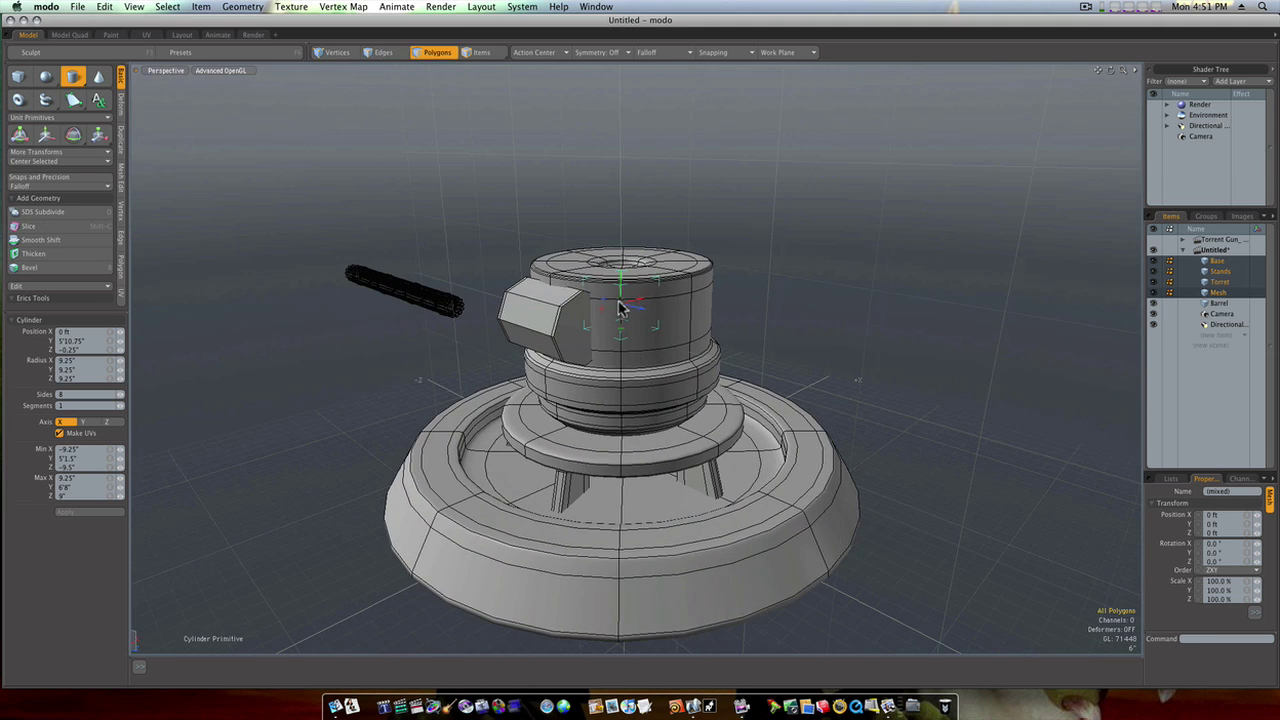
pyautogui.moveTo(634, 305); pyautogui.dragTo(557, 346)
pyautogui.press('q')
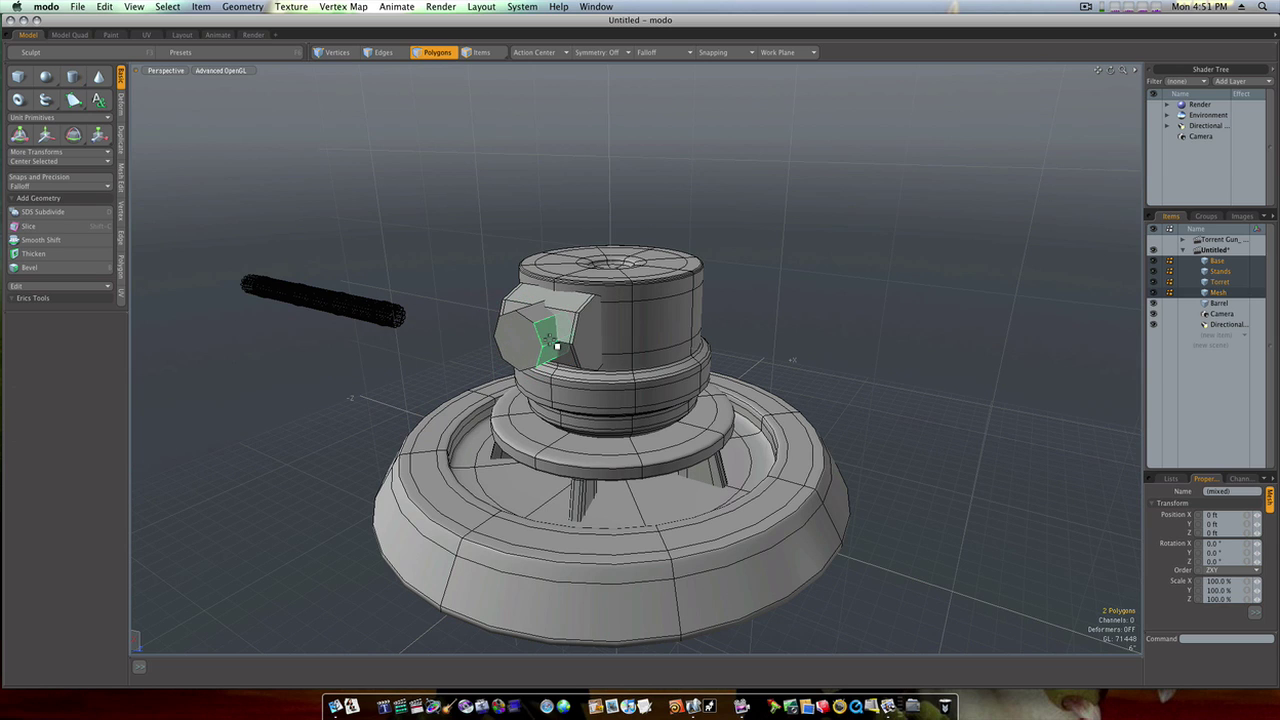
pyautogui.hotkey('alt', 'c')
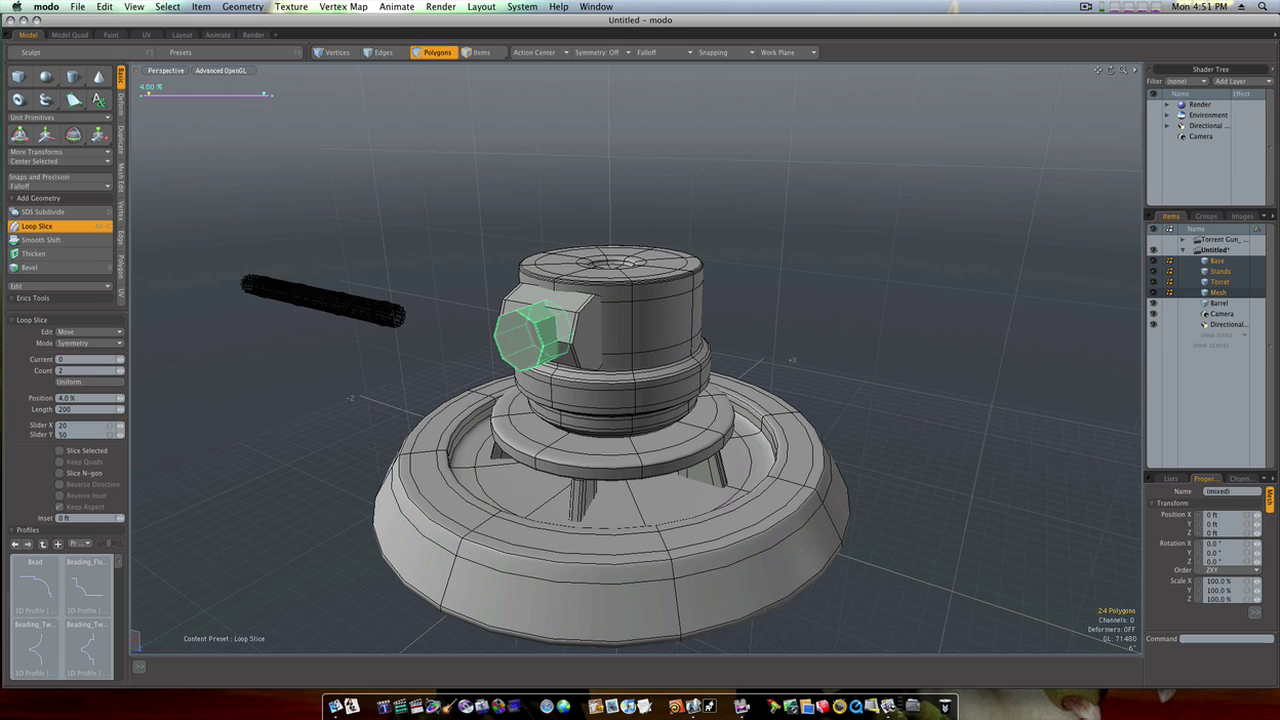
pyautogui.press('q')
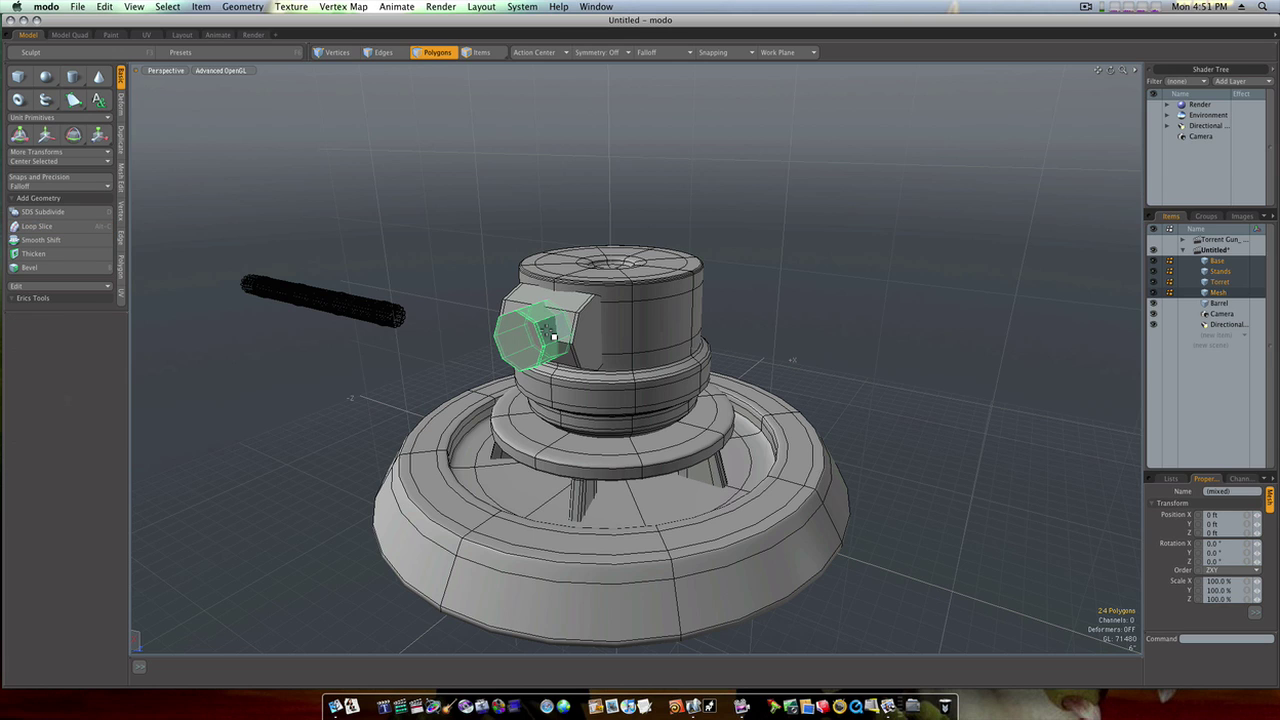
# Try subdivision smoothing on the protruding cylinder, with and without its end caps, and turn it back off.
pyautogui.press('Tab')
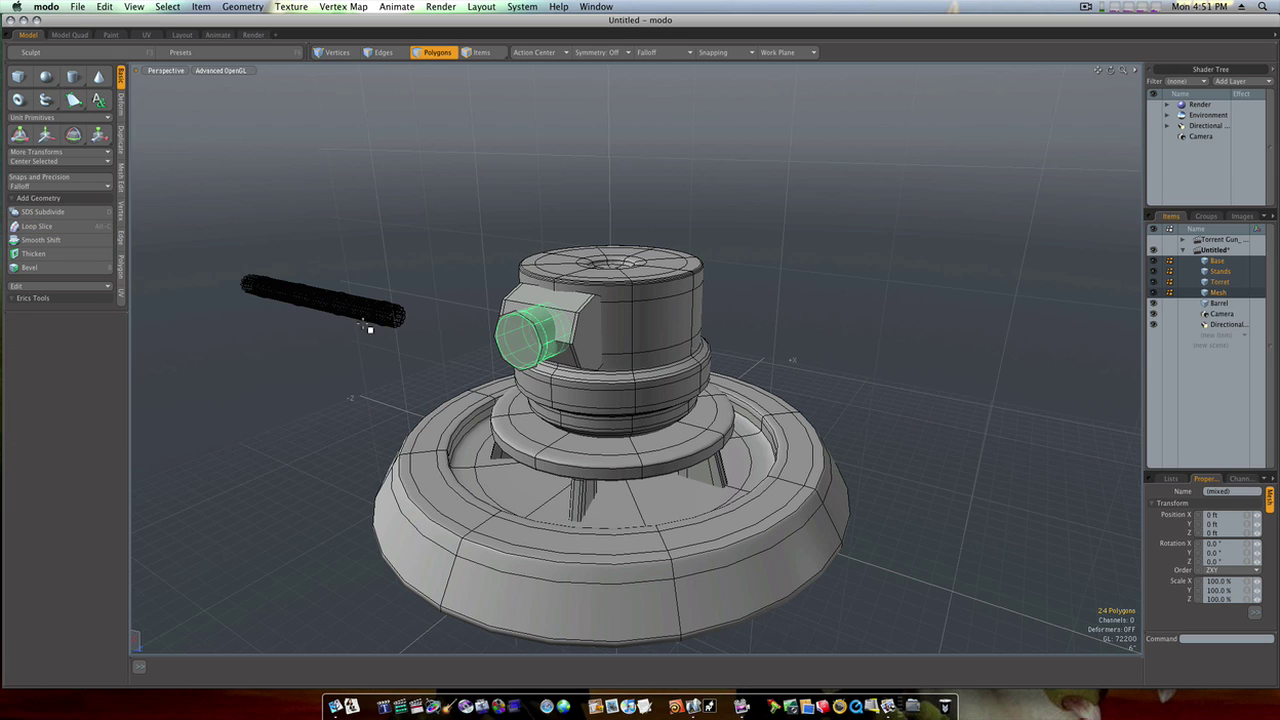
pyautogui.press('Tab')
pyautogui.press('Tab')
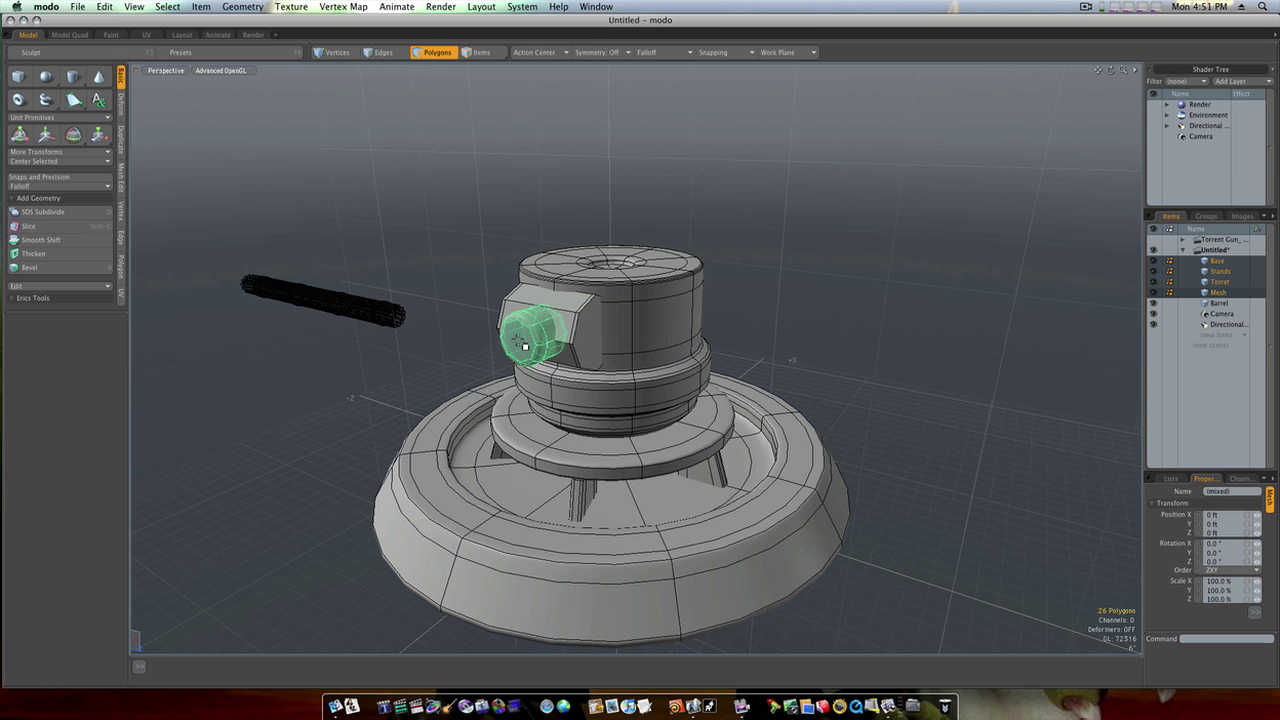
pyautogui.click(439, 286)
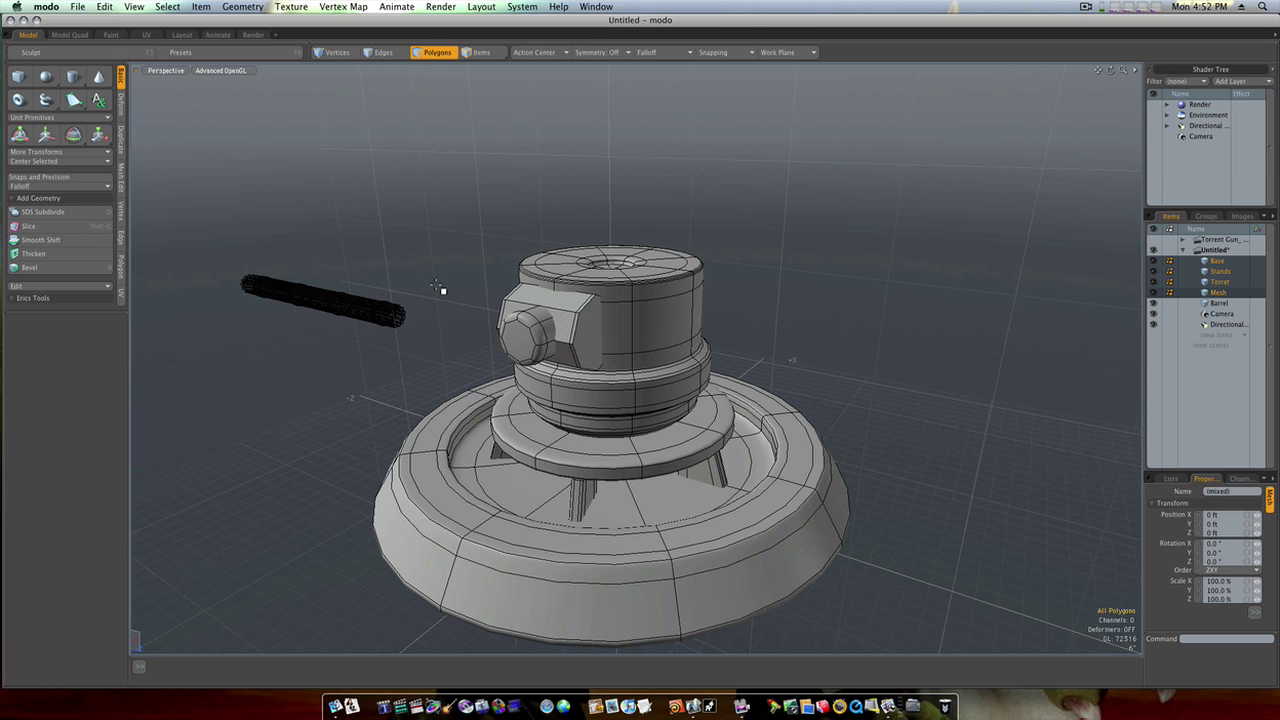
pyautogui.doubleClick(517, 348)
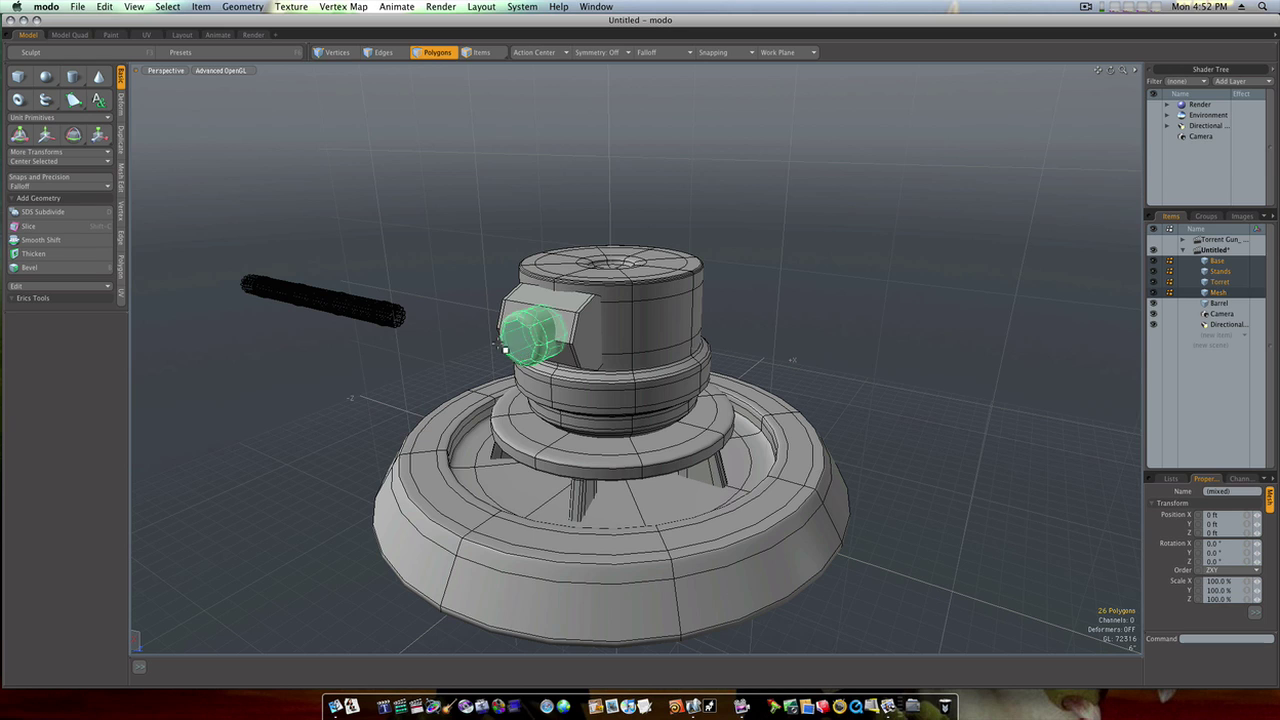
pyautogui.press('Tab')
pyautogui.click(472, 332)
# Bevel the protruding cylinder's end face with a 2.25" shift and 1.3" inset, and inset it again by 0.8".
pyautogui.click(529, 343)
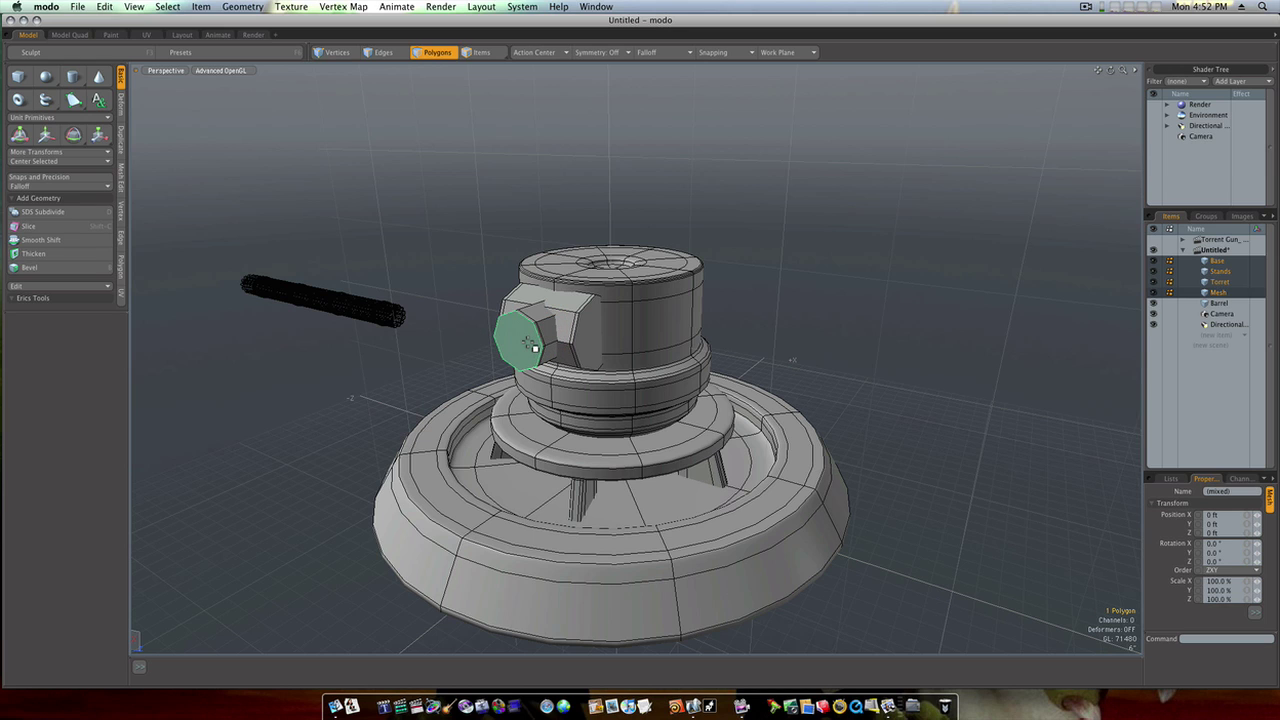
pyautogui.press('b')
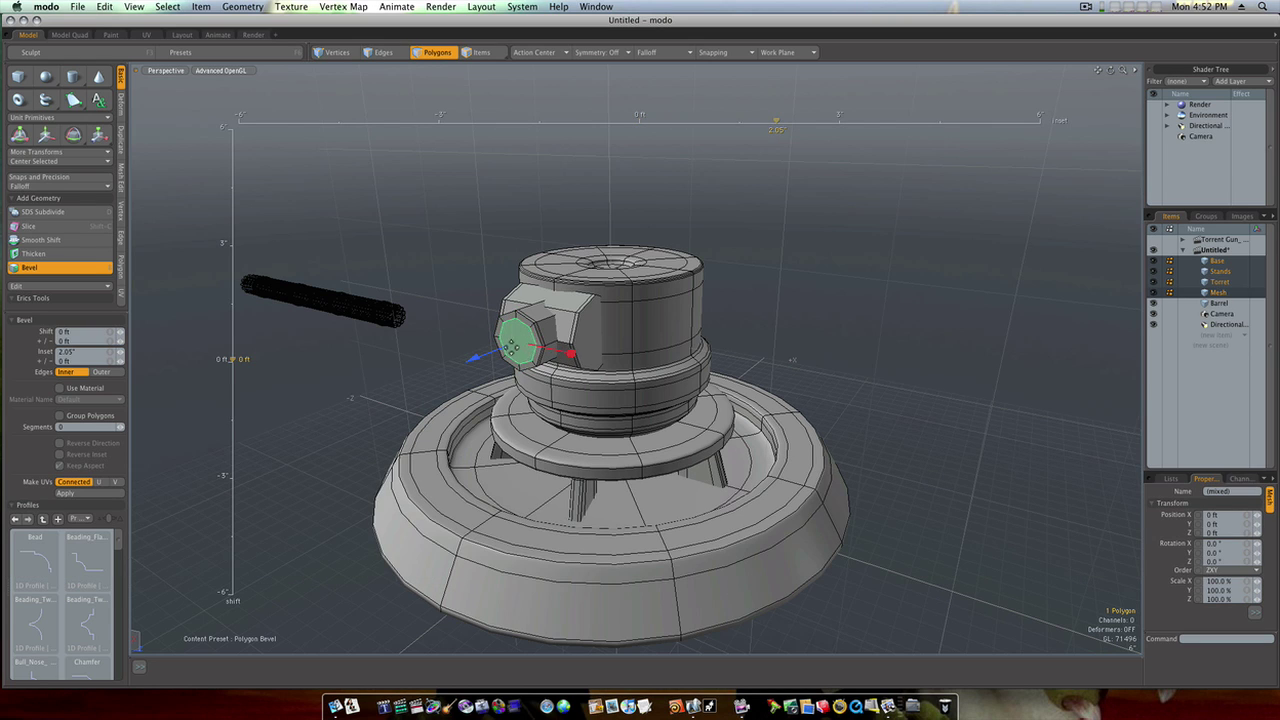
pyautogui.moveTo(472, 358); pyautogui.dragTo(465, 362)
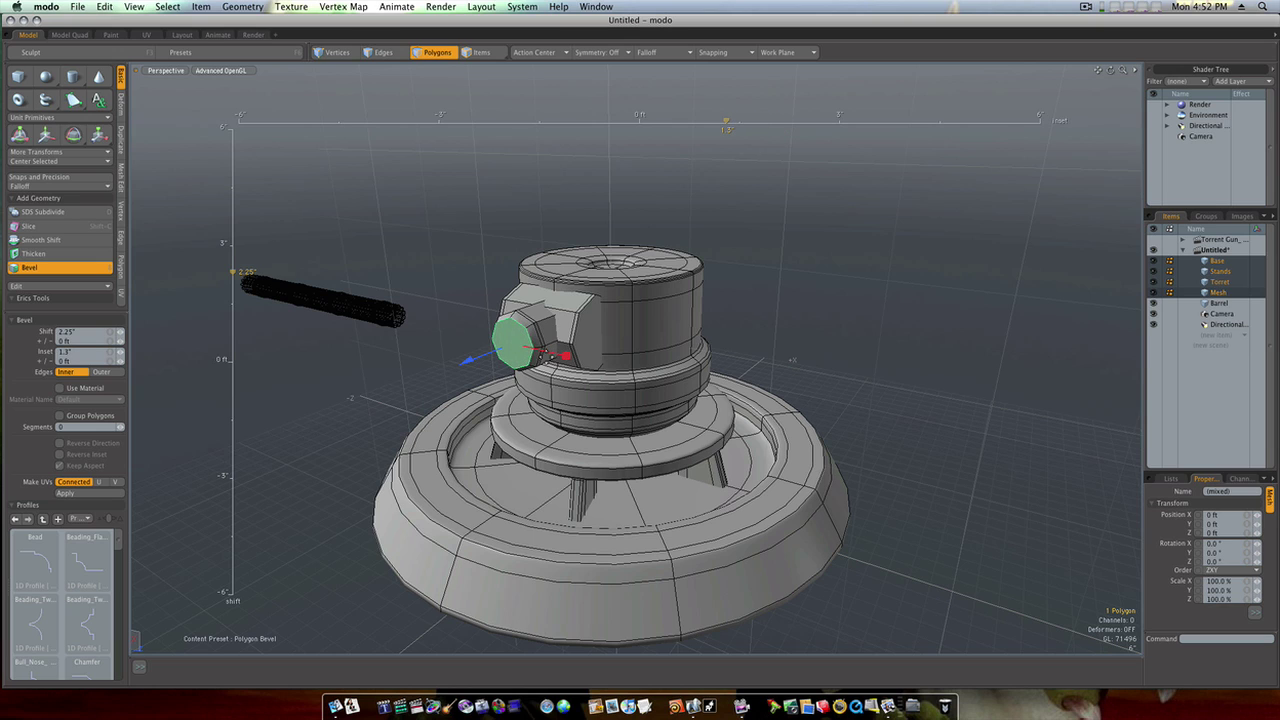
pyautogui.keyDown('shift'); pyautogui.click(573, 380); pyautogui.keyUp('shift')
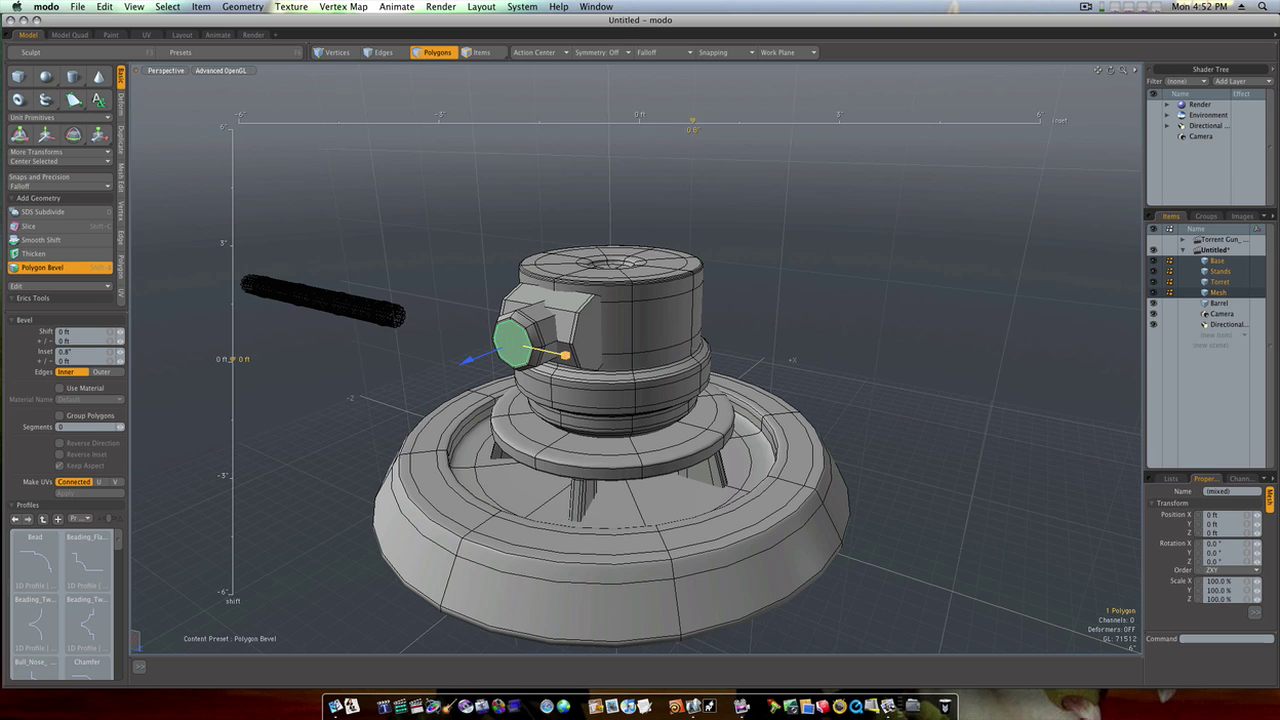
# Bevel the inset end face inward in repeated passes to form a stepped recess in the protruding cylinder.
pyautogui.press('space')
pyautogui.press('b')
pyautogui.moveTo(477, 368); pyautogui.dragTo(477, 385)
pyautogui.press('space')
pyautogui.press('b')
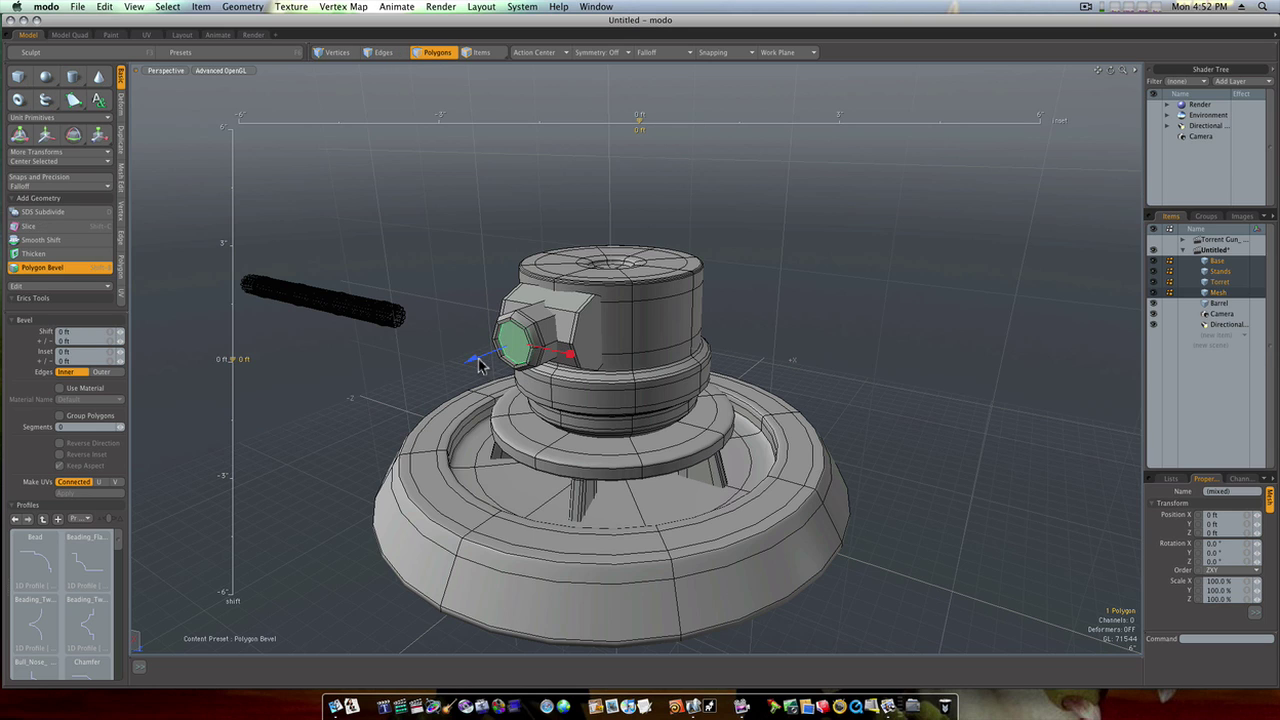
pyautogui.press('space')
pyautogui.press('b')
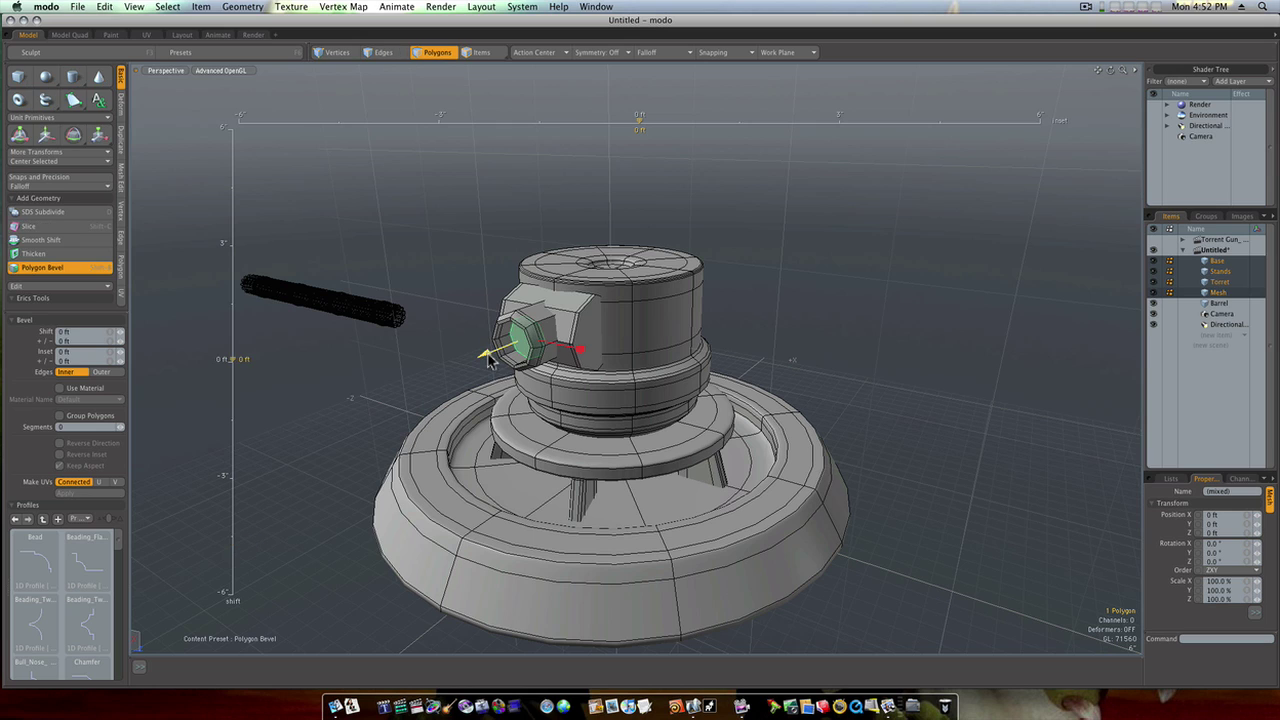
pyautogui.press('space')
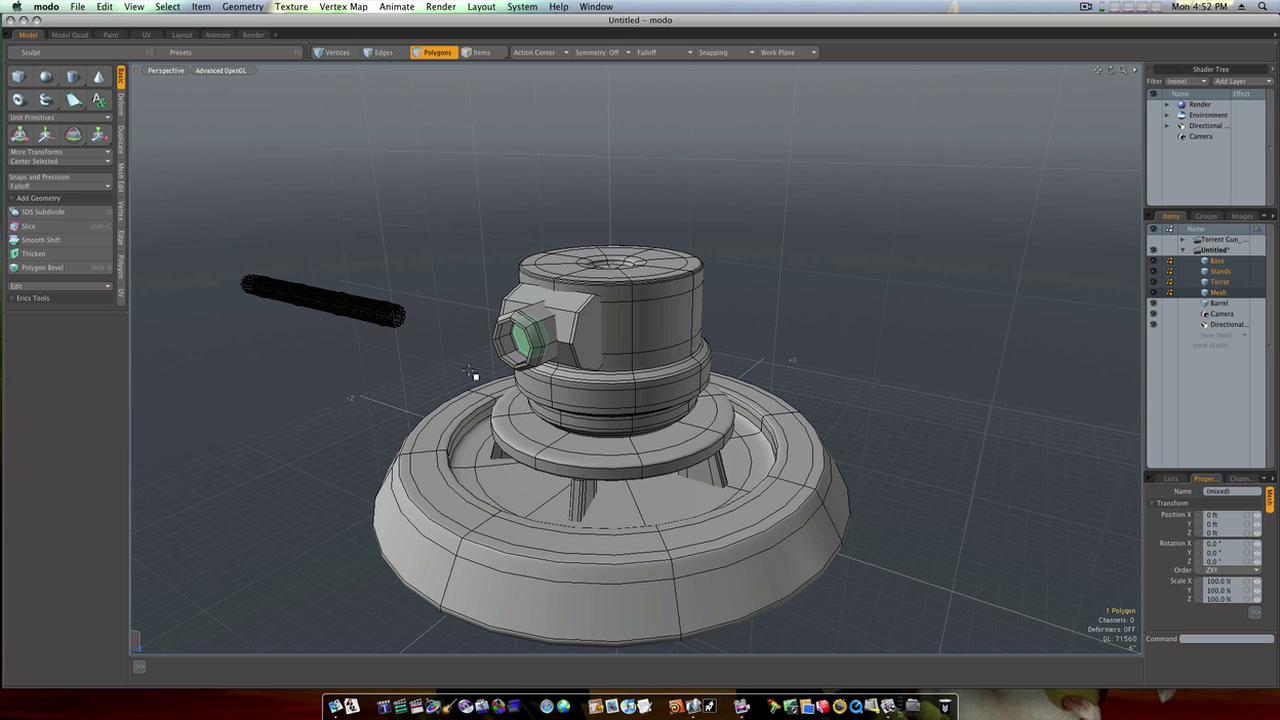
# Turn on subdivision smoothing for the protruding socket cylinder.
pyautogui.click(453, 346)
pyautogui.doubleClick(534, 348)
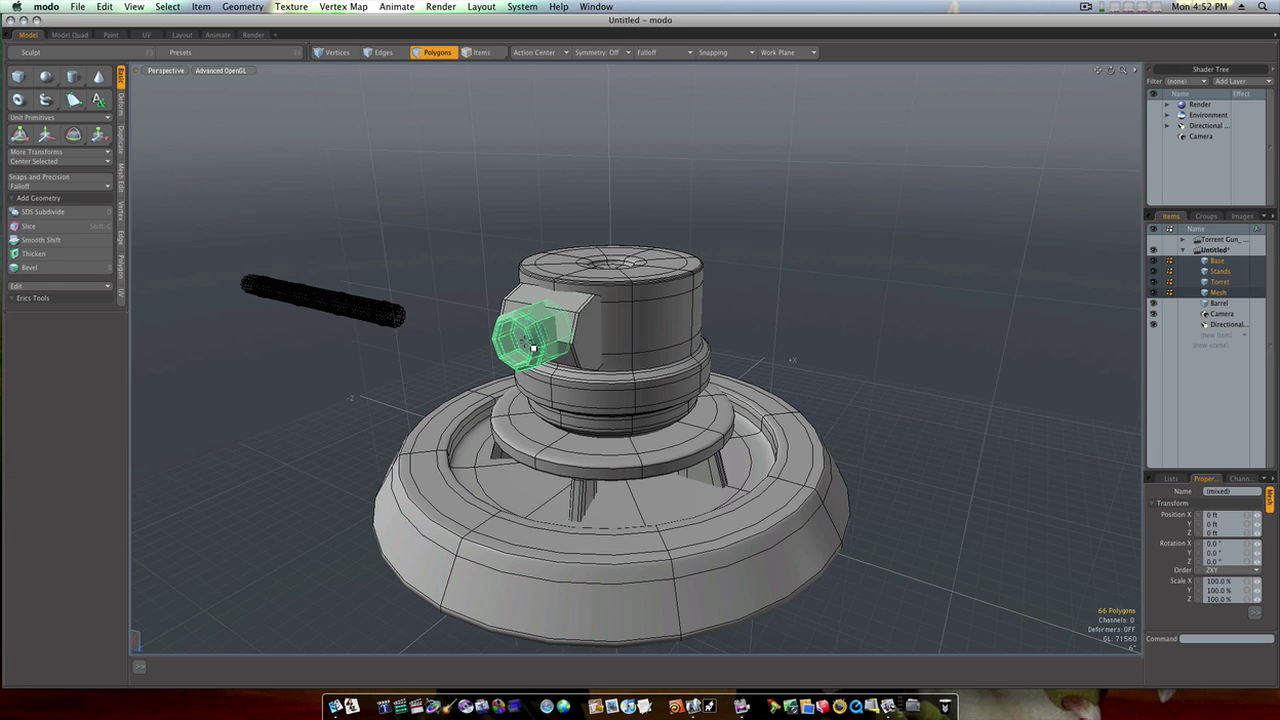
pyautogui.click(473, 352)
pyautogui.keyDown('alt'); pyautogui.moveTo(556, 360); pyautogui.dragTo(578, 343); pyautogui.keyUp('alt')
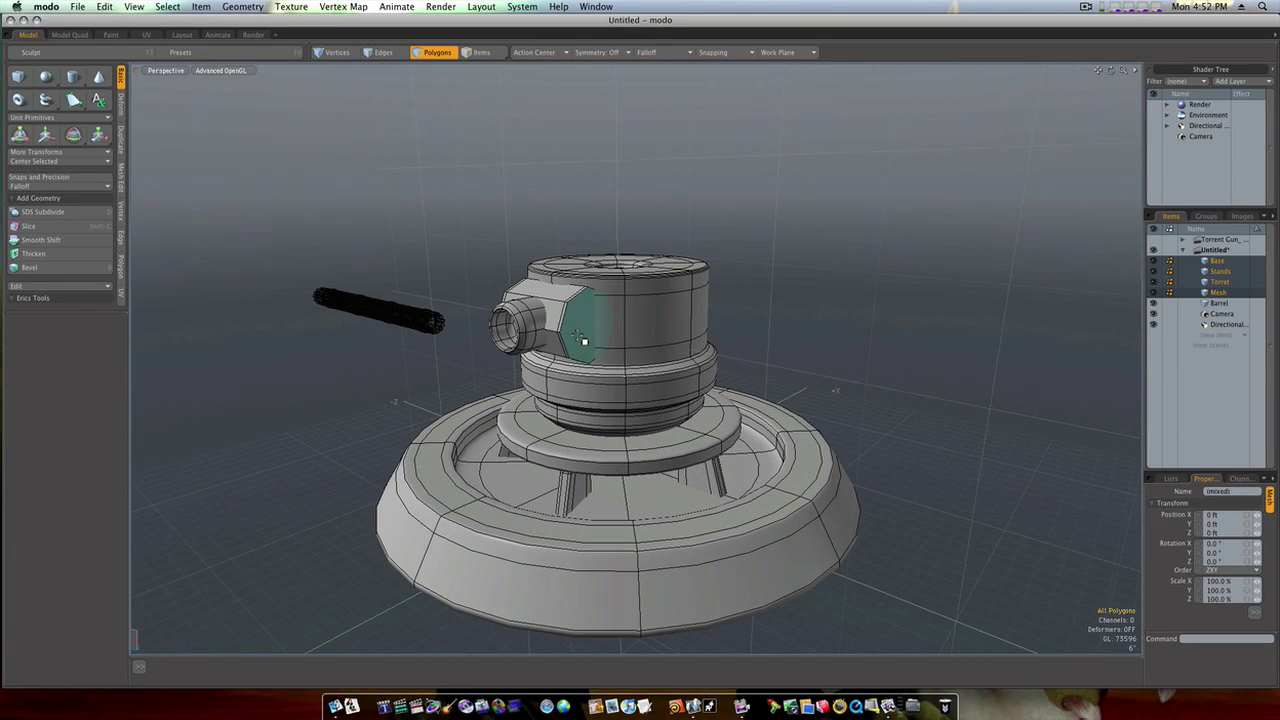
# Copy the end cap polygon of the horizontal mount cylinder and paste it into a new mesh item.
pyautogui.click(584, 340)
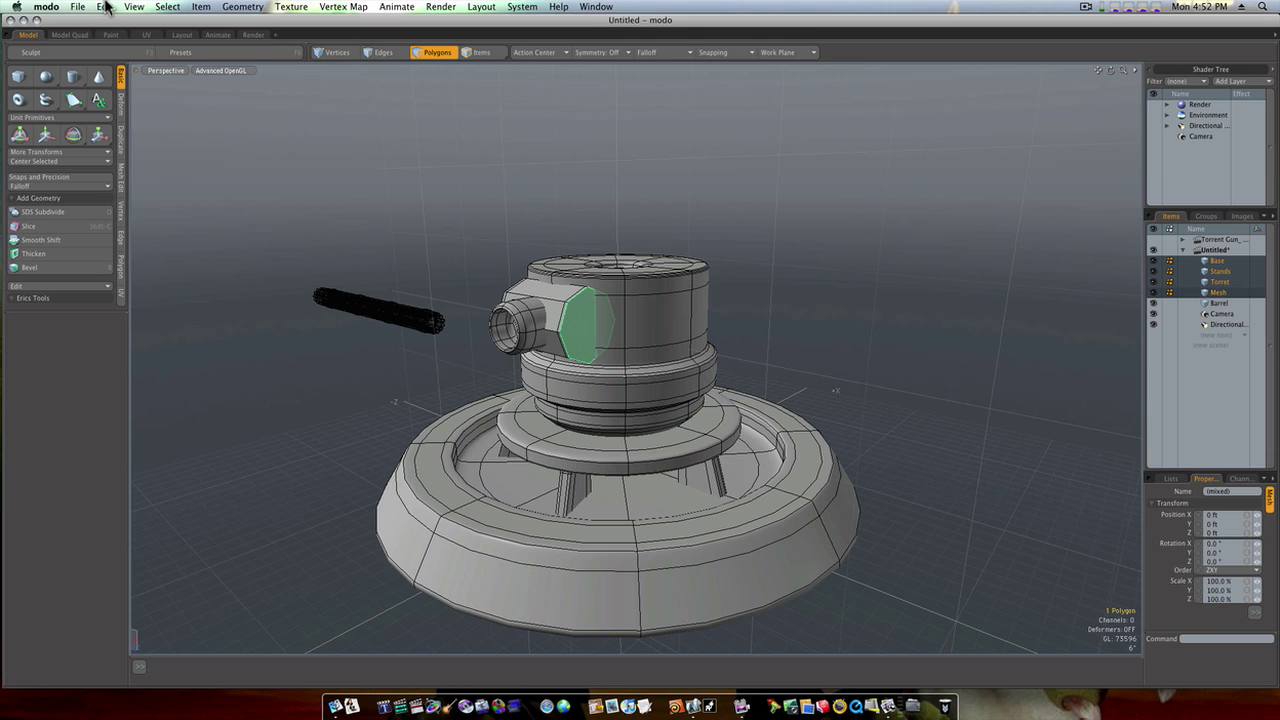
pyautogui.click(105, 7)
pyautogui.click(110, 66)
pyautogui.click(1221, 336)
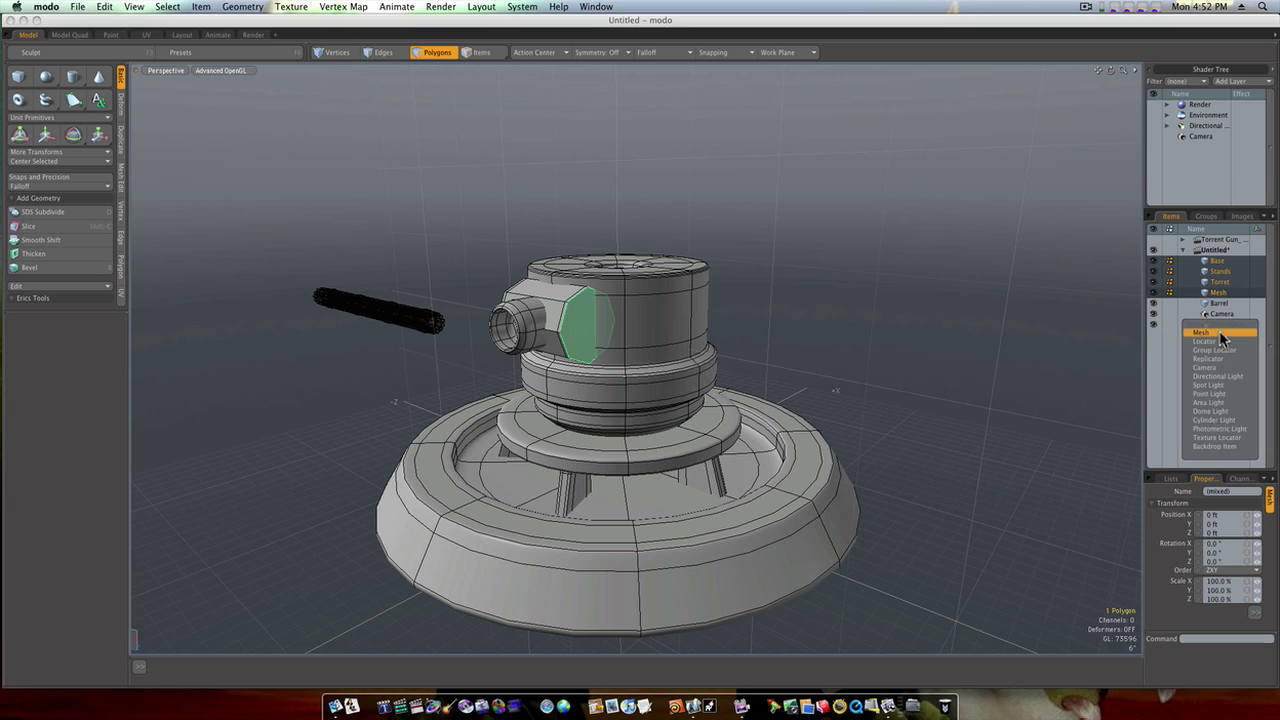
pyautogui.click(1222, 345)
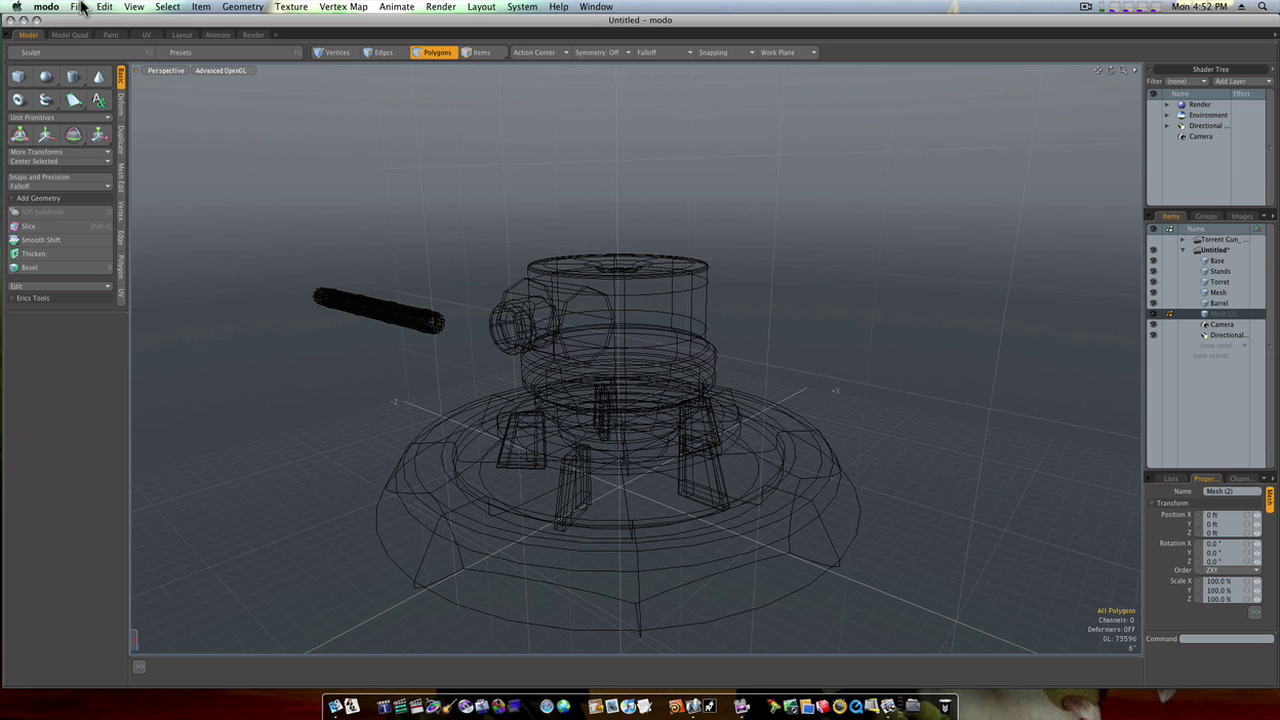
pyautogui.click(100, 7)
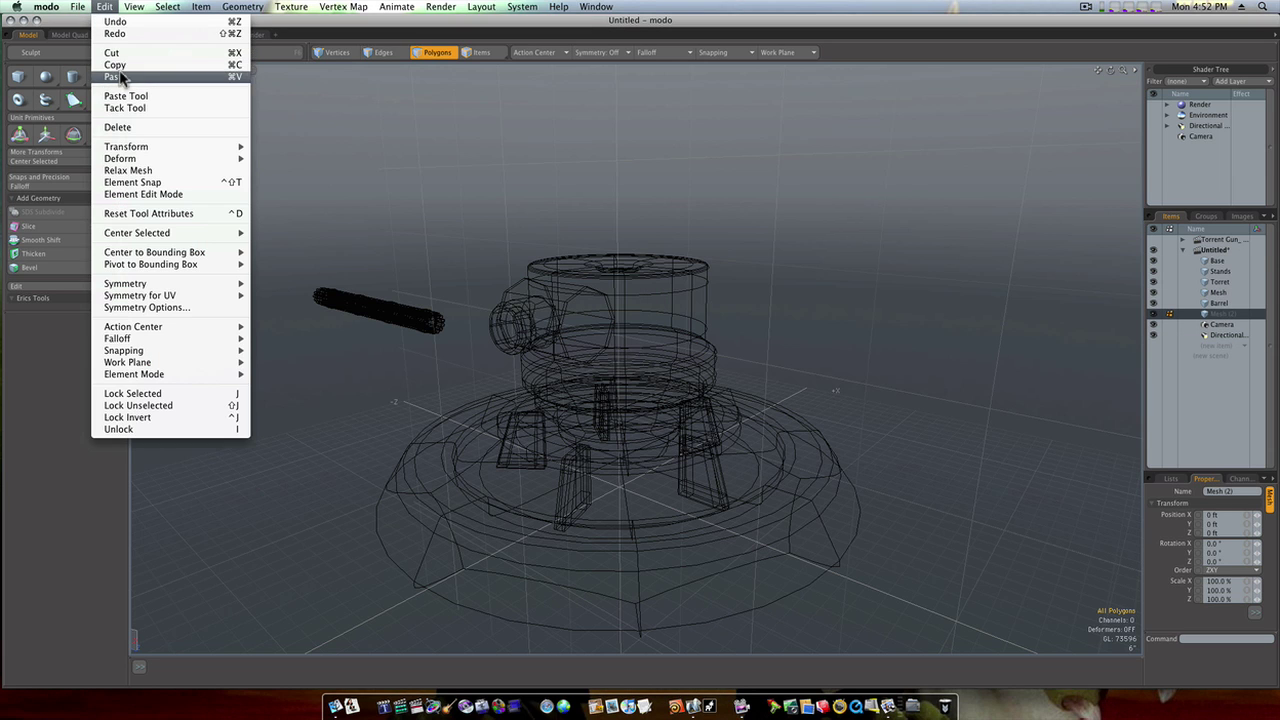
pyautogui.click(110, 75)
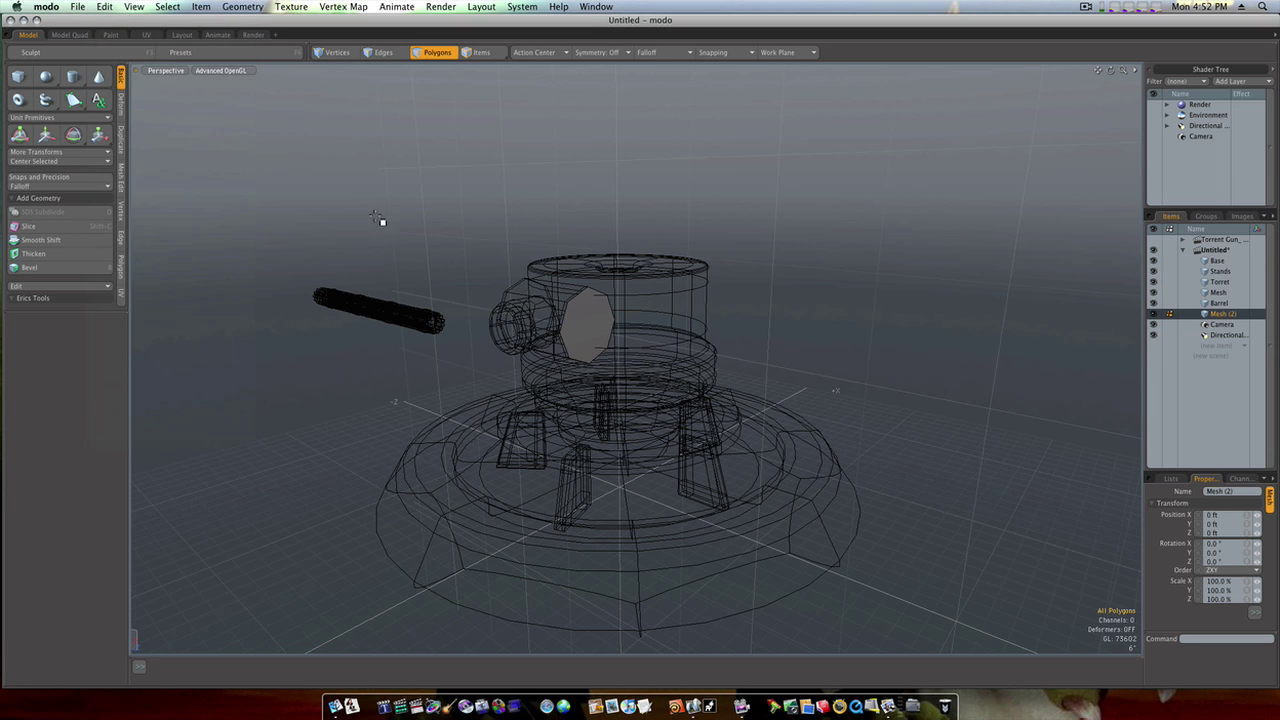
# Scale the pasted end cap polygon up slightly and uniformly.
pyautogui.click(585, 335)
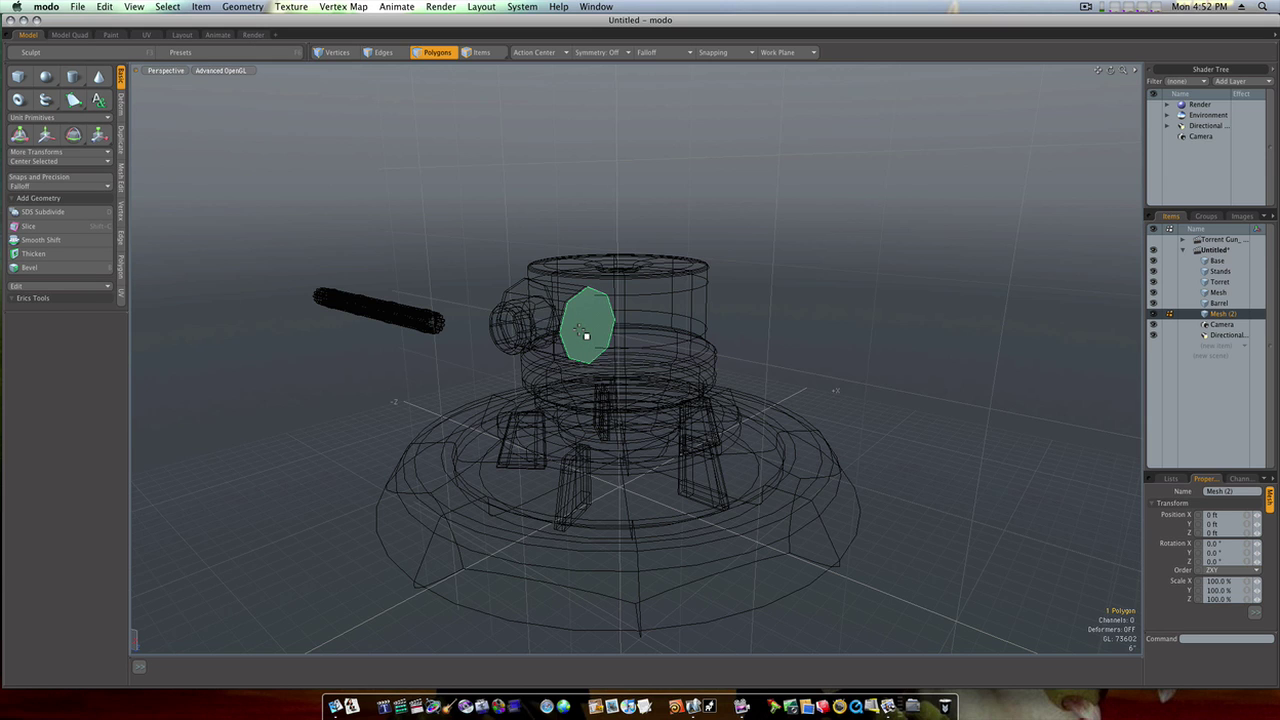
pyautogui.press('r')
pyautogui.moveTo(591, 326); pyautogui.dragTo(601, 326)
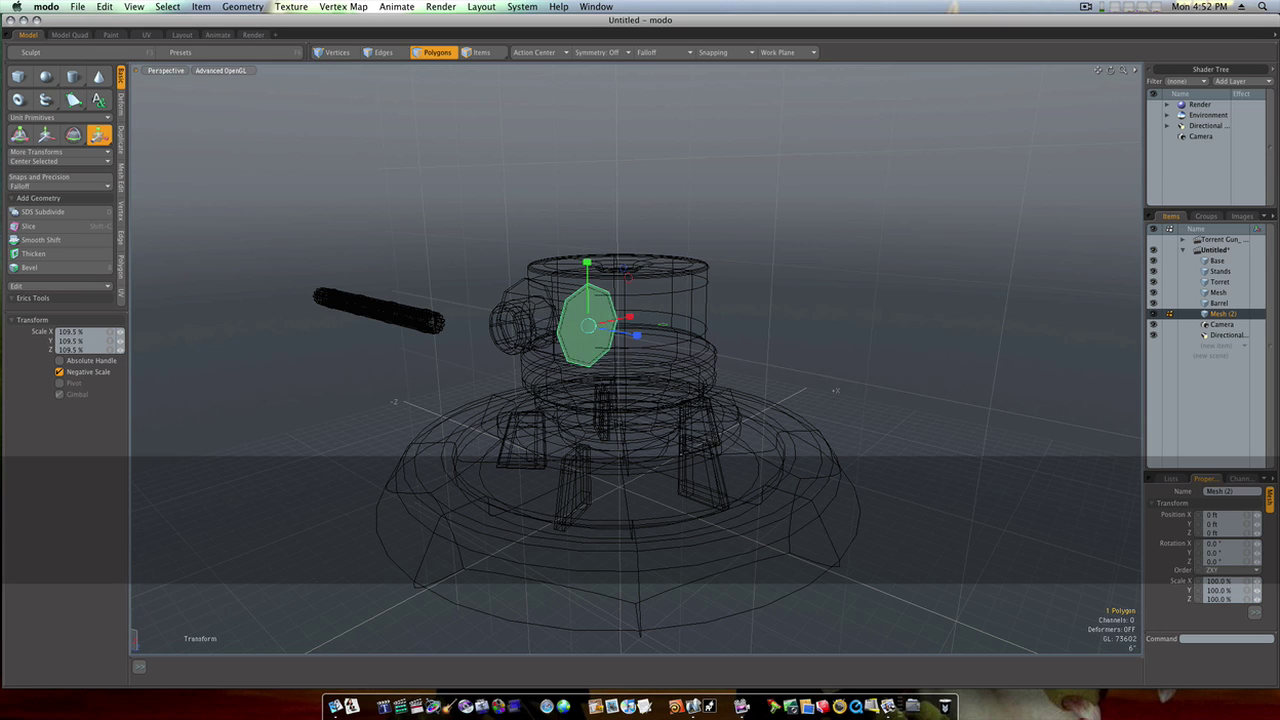
pyautogui.press('space')
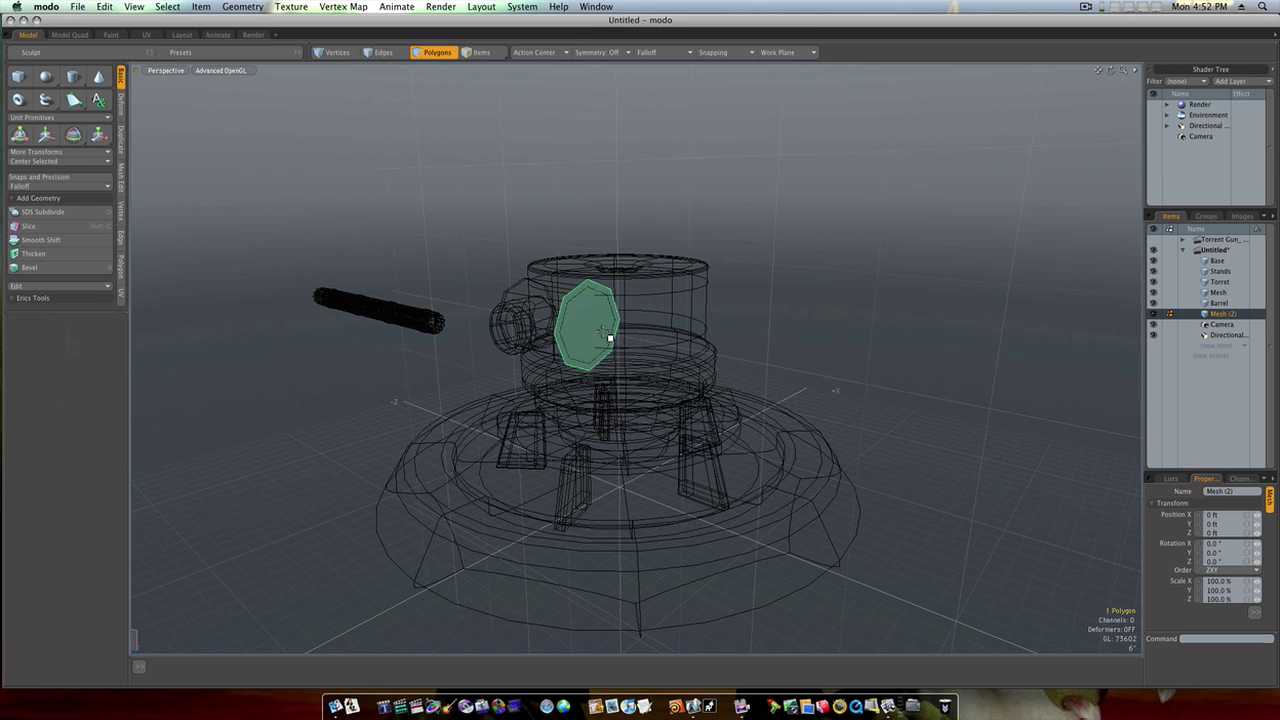
# Thicken the enlarged cap polygon into a disc with a 2.75" offset.
pyautogui.click(60, 253)
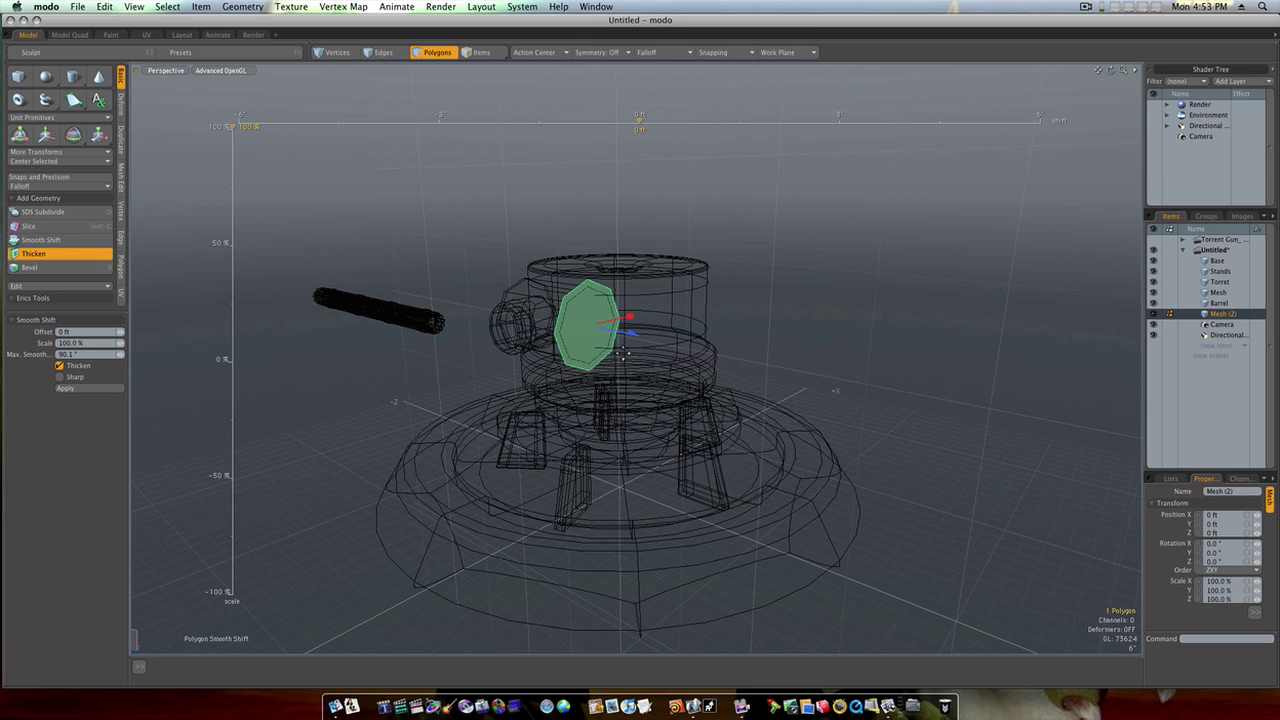
pyautogui.moveTo(628, 340); pyautogui.dragTo(690, 340)
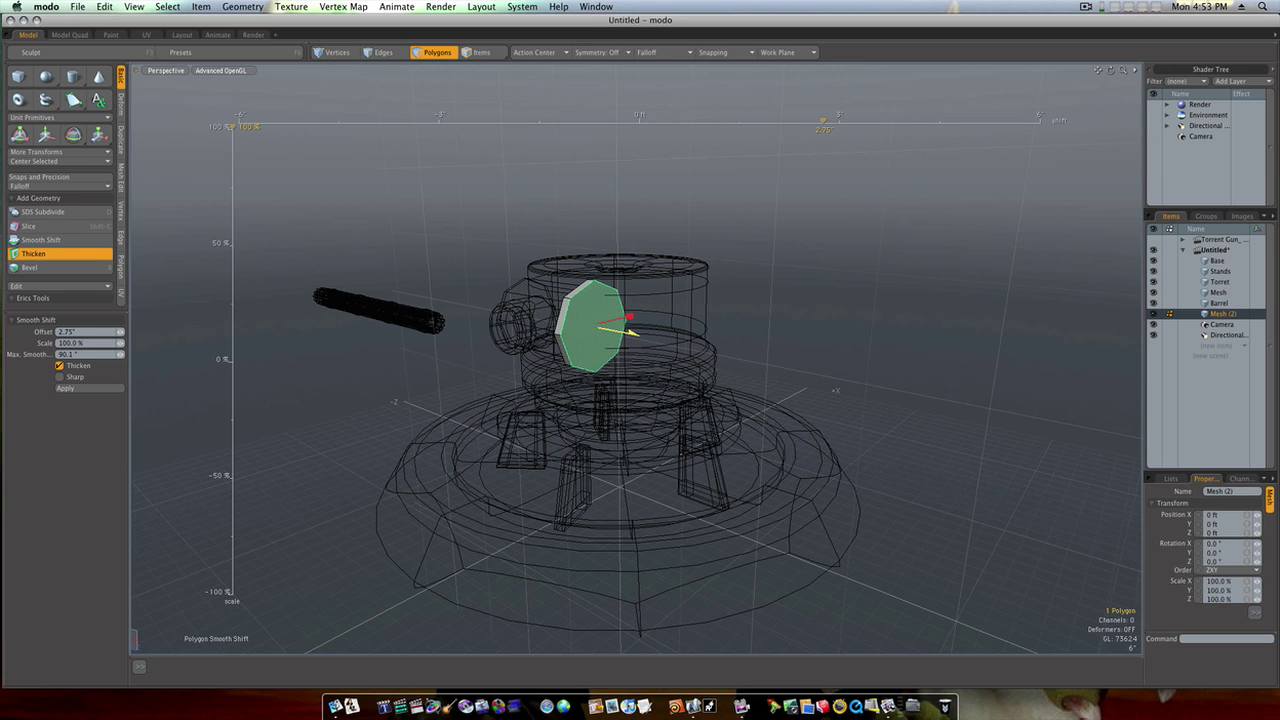
pyautogui.press('space')
# Loop slice the disc's rim with two symmetric slices at 12%.
pyautogui.scroll(5, 638, 340)
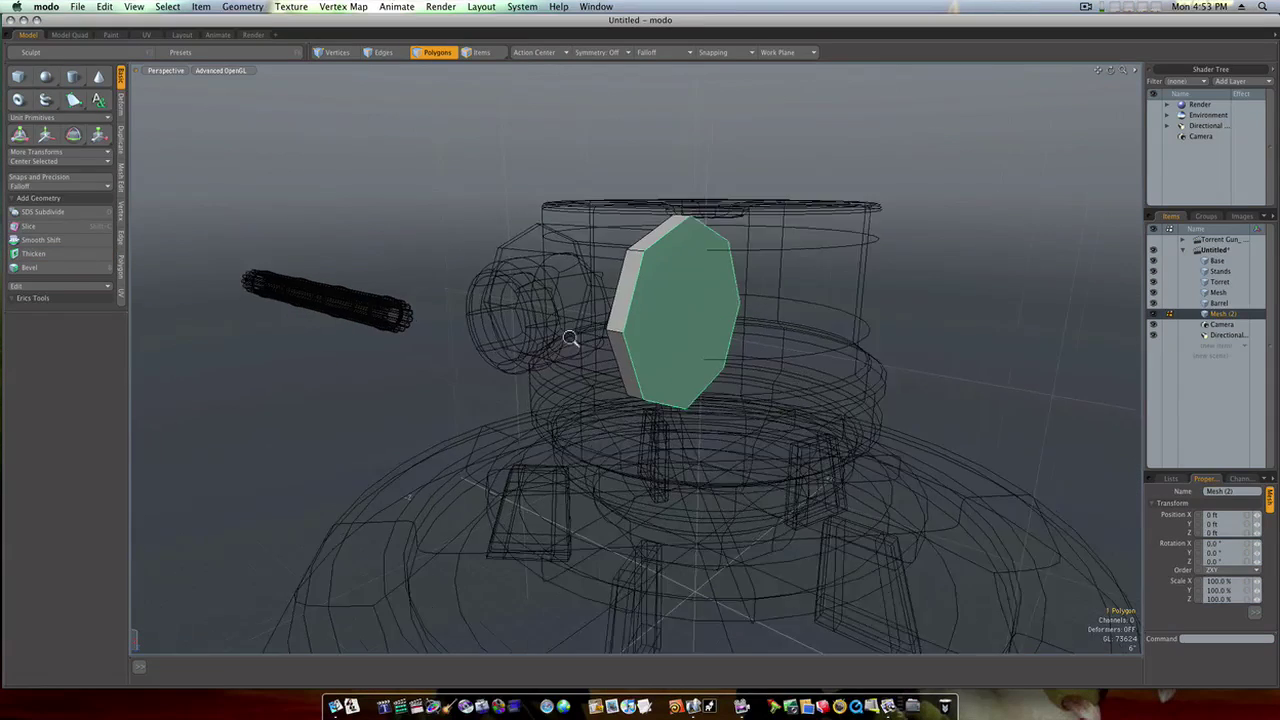
pyautogui.moveTo(645, 346); pyautogui.dragTo(651, 332)
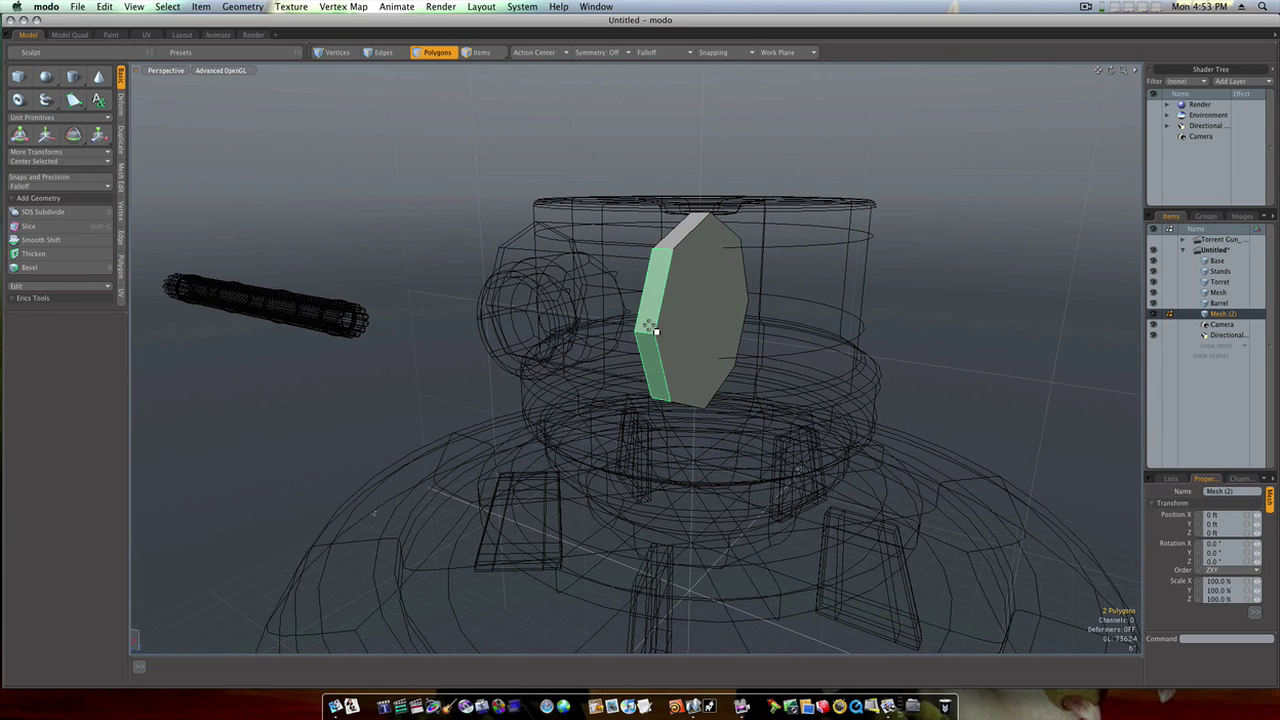
pyautogui.hotkey('alt', 'c')
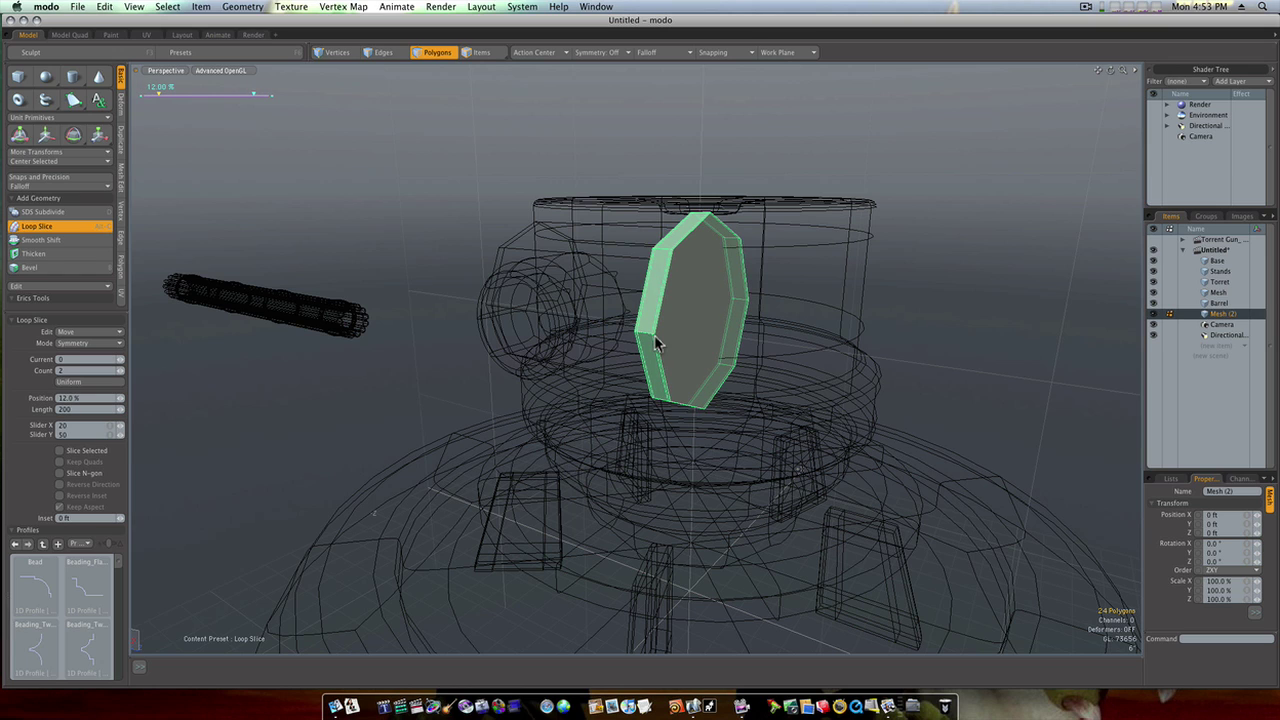
pyautogui.press('space')
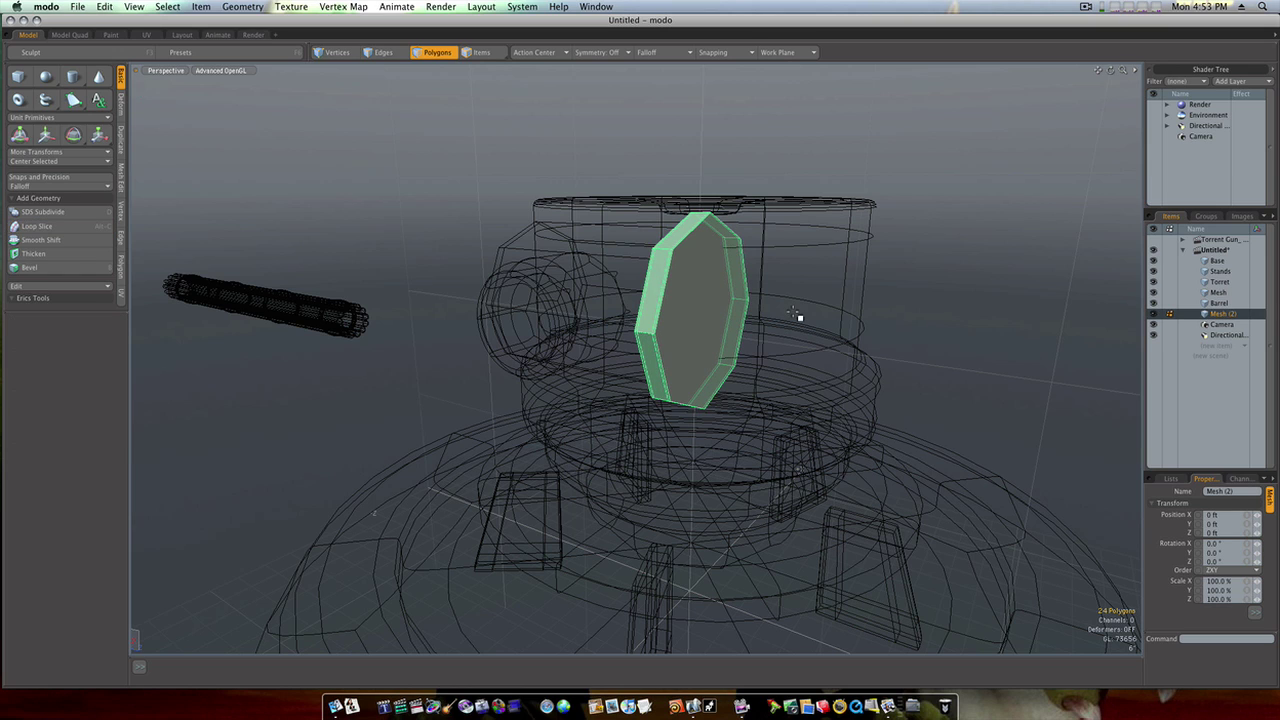
# Turn on subdivision smoothing for the whole disc.
pyautogui.click(800, 316)
pyautogui.doubleClick(725, 318)
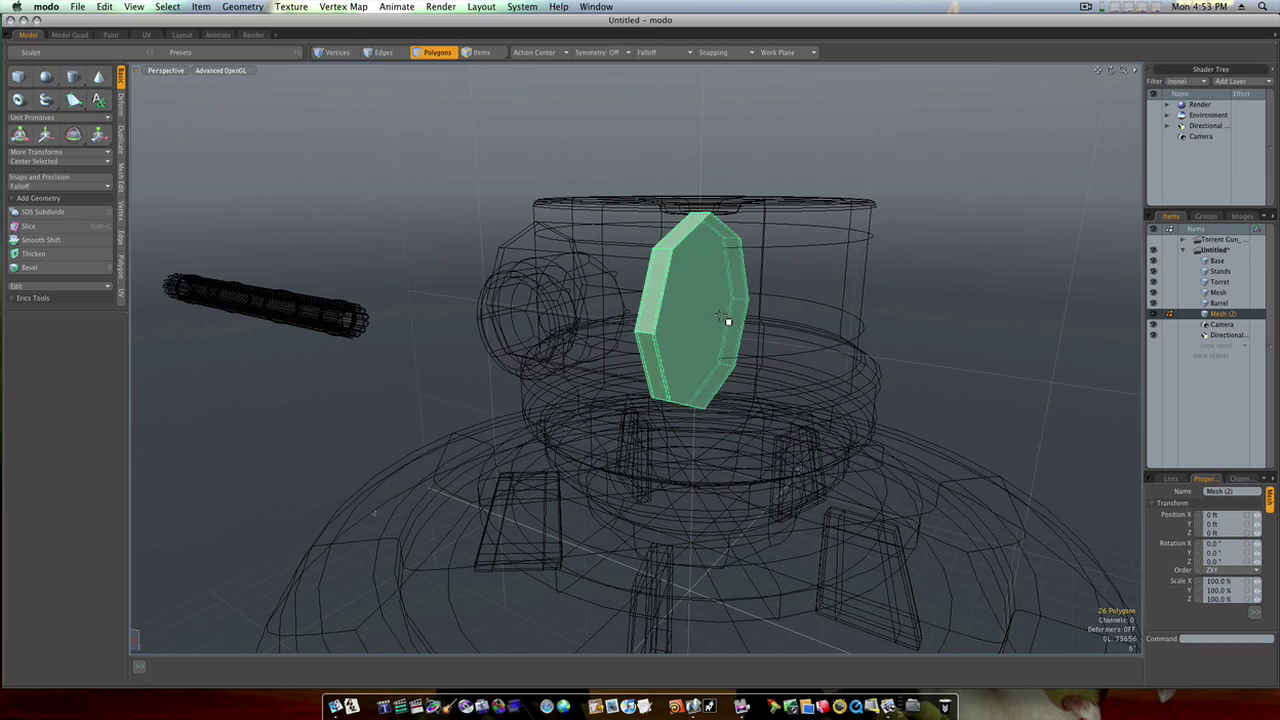
pyautogui.press('Tab')
pyautogui.click(860, 328)
pyautogui.moveTo(839, 324)
pyautogui.keyDown('alt'); pyautogui.mouseDown()
pyautogui.moveTo(960, 326)
pyautogui.moveTo(837, 317)
pyautogui.mouseUp(); pyautogui.keyUp('alt')
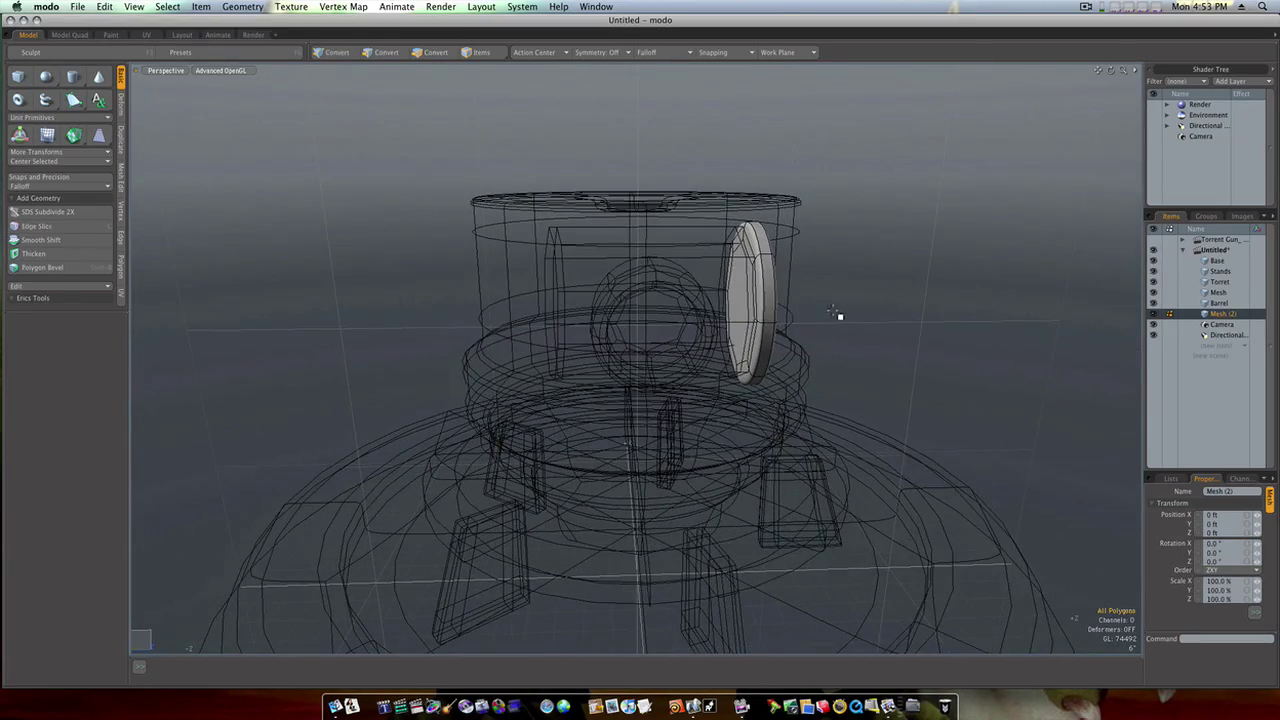
# Duplicate the smoothed disc within its mesh item and move the copy to the opposite end of the mount cylinder.
pyautogui.doubleClick(779, 309)
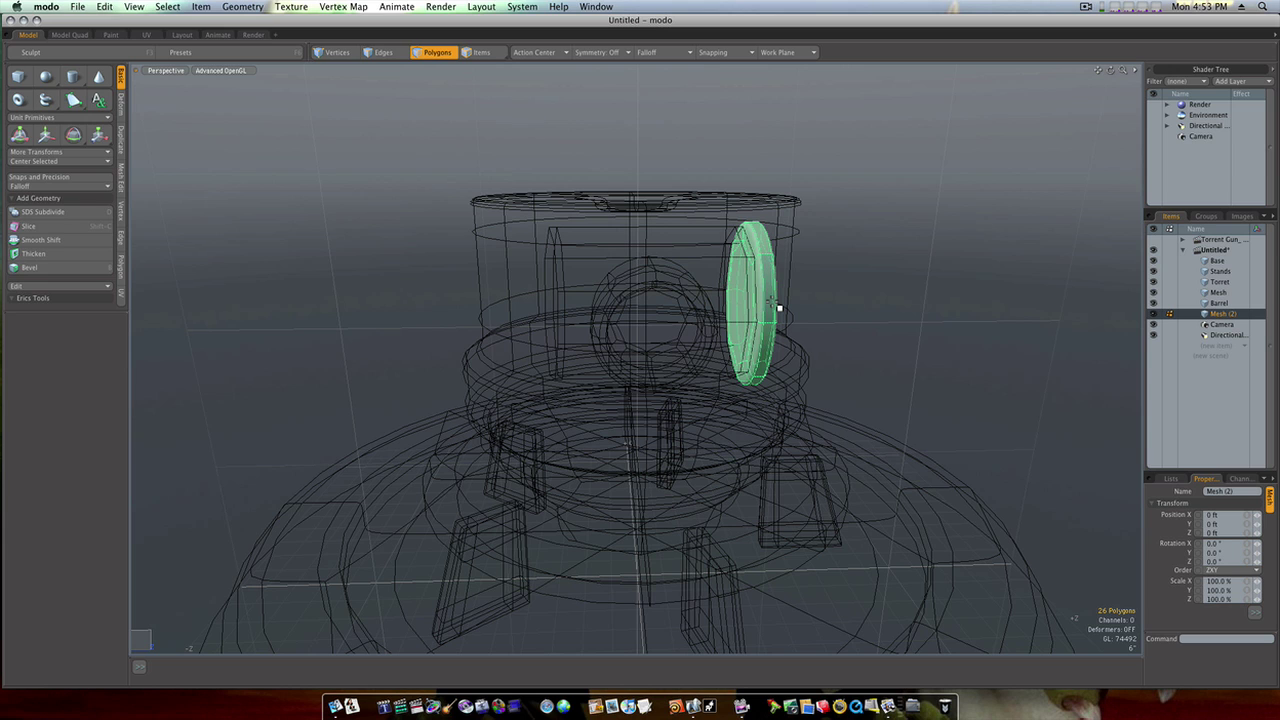
pyautogui.click(101, 6)
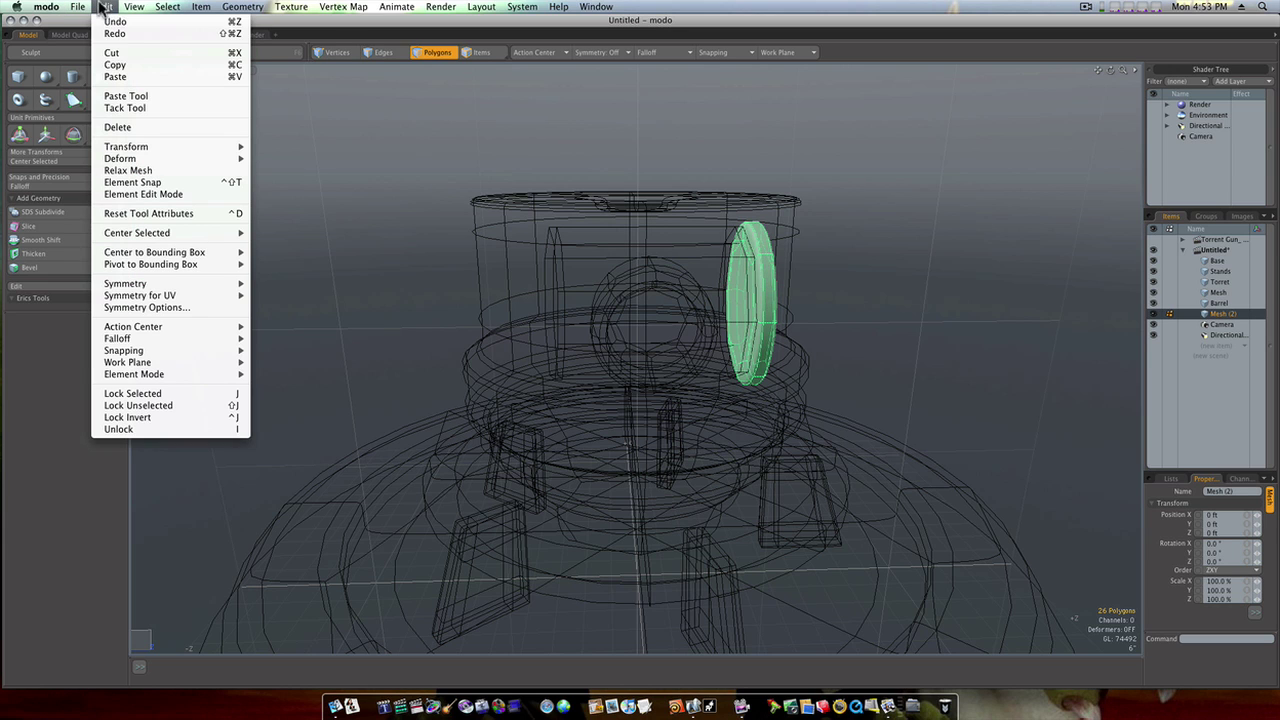
pyautogui.click(120, 62)
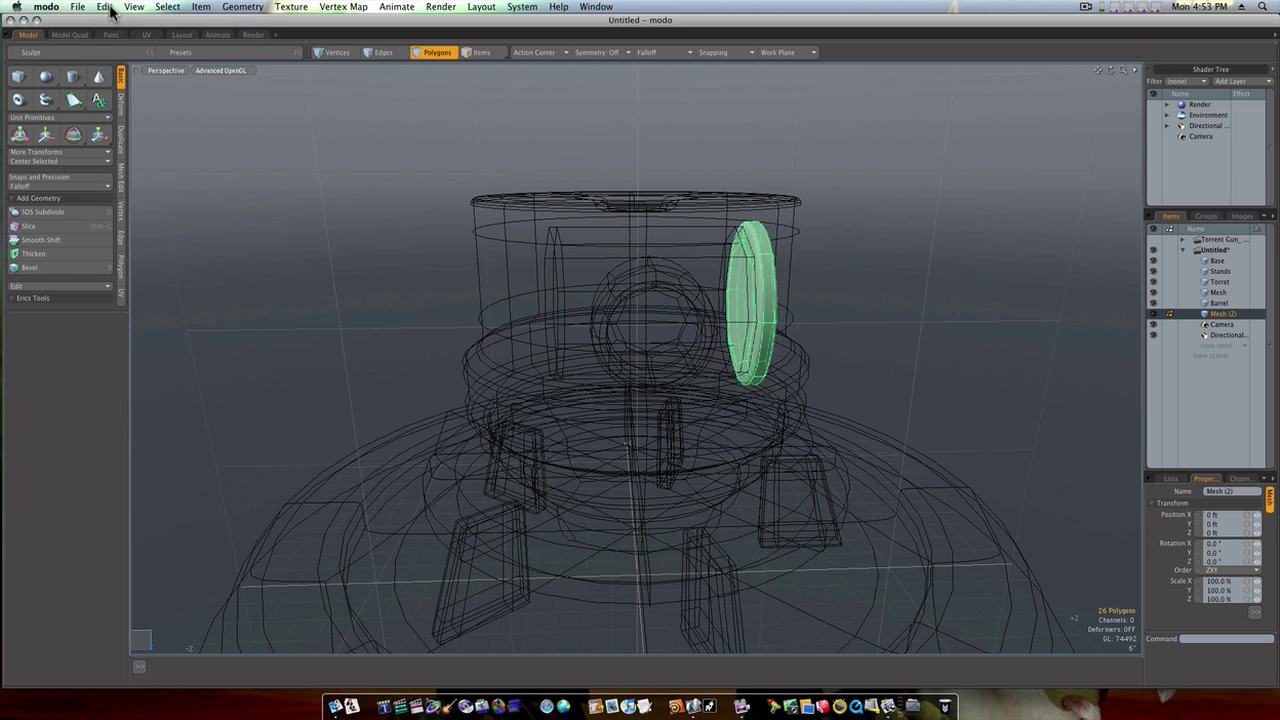
pyautogui.click(104, 7)
pyautogui.click(121, 76)
pyautogui.press('w')
pyautogui.moveTo(809, 308); pyautogui.dragTo(603, 302)
pyautogui.press('q')
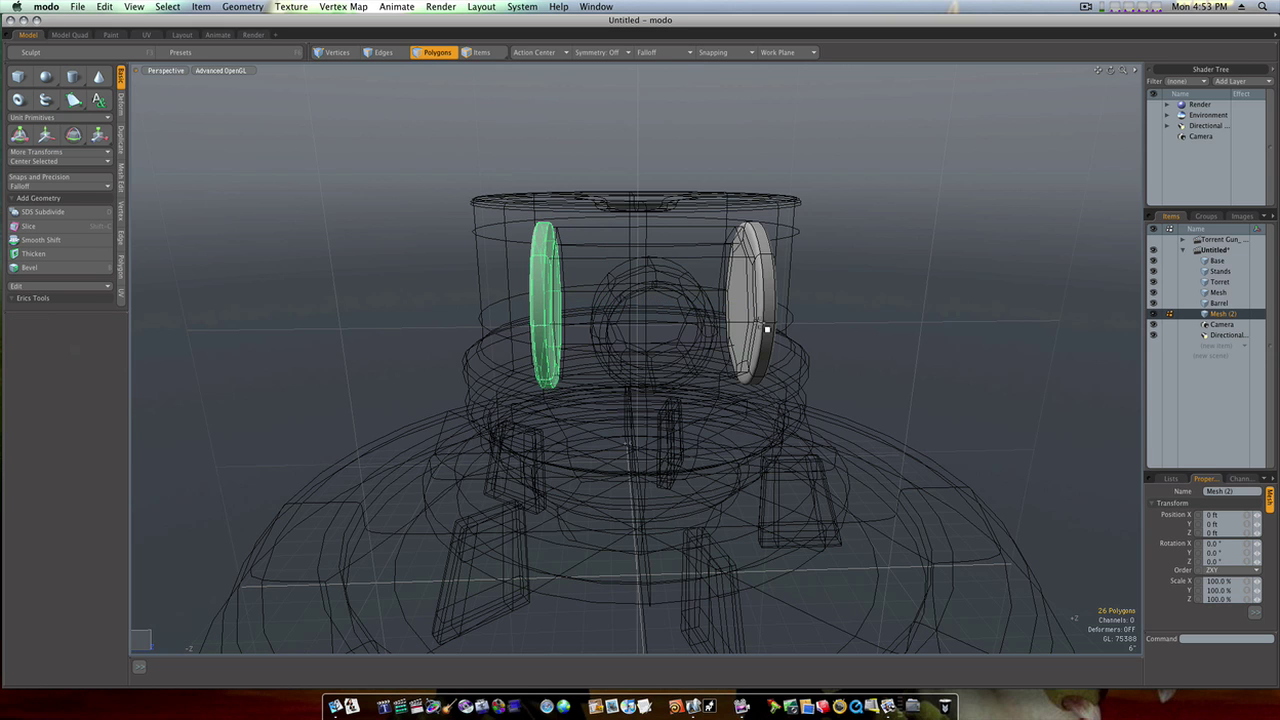
# Make all mesh items from Base to Mesh (2) active and turn on subdivision smoothing for the horizontal mount cylinder.
pyautogui.moveTo(1190, 316); pyautogui.dragTo(1192, 260)
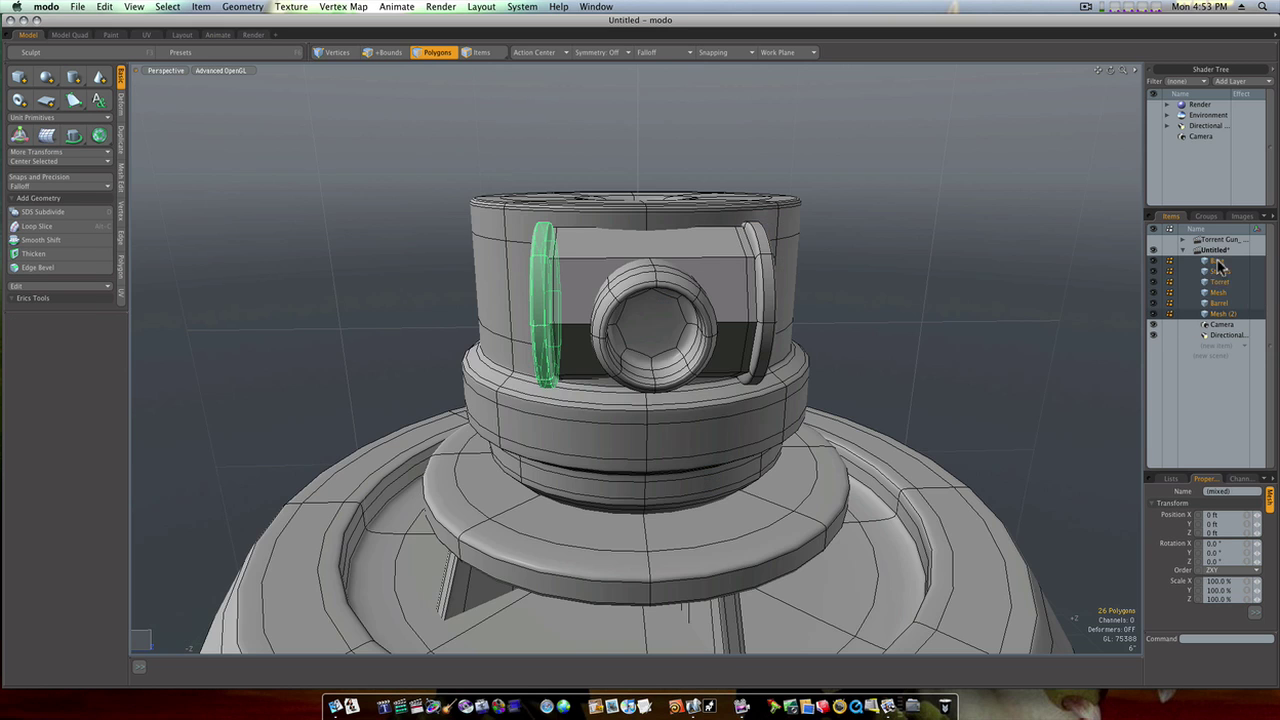
pyautogui.keyDown('alt'); pyautogui.moveTo(966, 353); pyautogui.dragTo(877, 354); pyautogui.keyUp('alt')
pyautogui.click(990, 356)
pyautogui.doubleClick(832, 330)
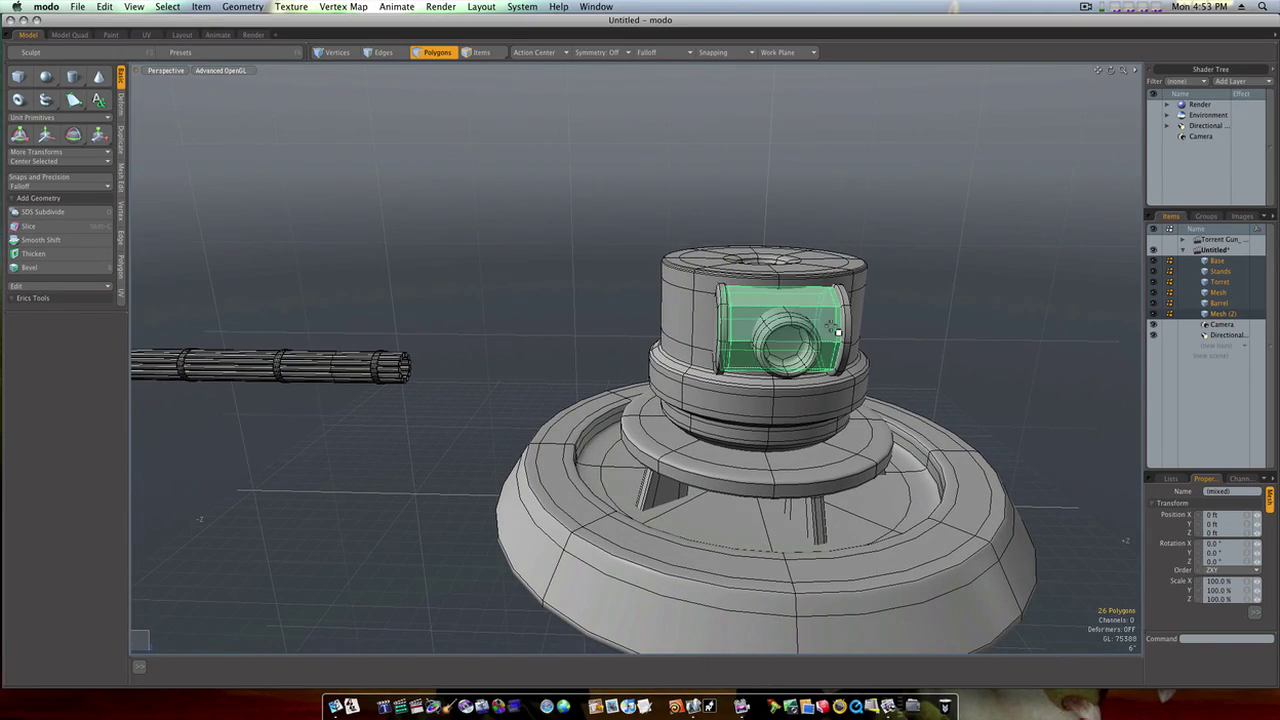
pyautogui.press('Tab')
pyautogui.click(907, 330)
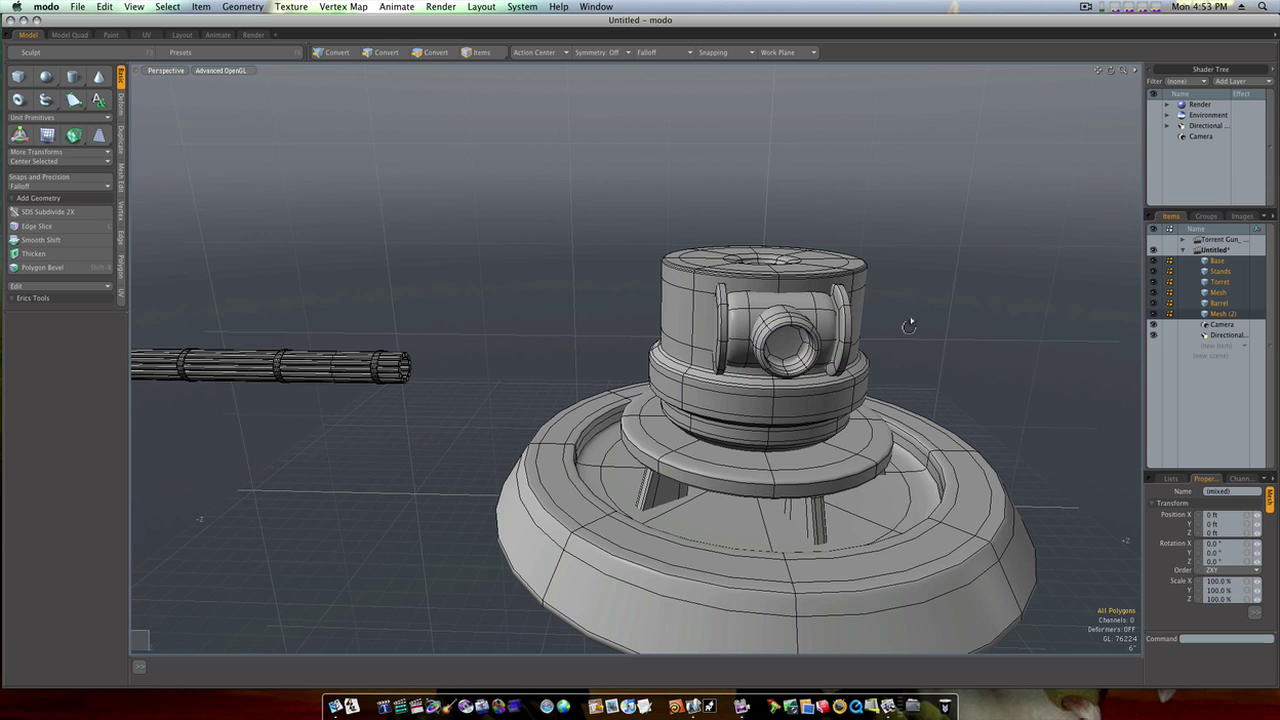
pyautogui.keyDown('alt'); pyautogui.moveTo(909, 325); pyautogui.dragTo(880, 319); pyautogui.keyUp('alt')
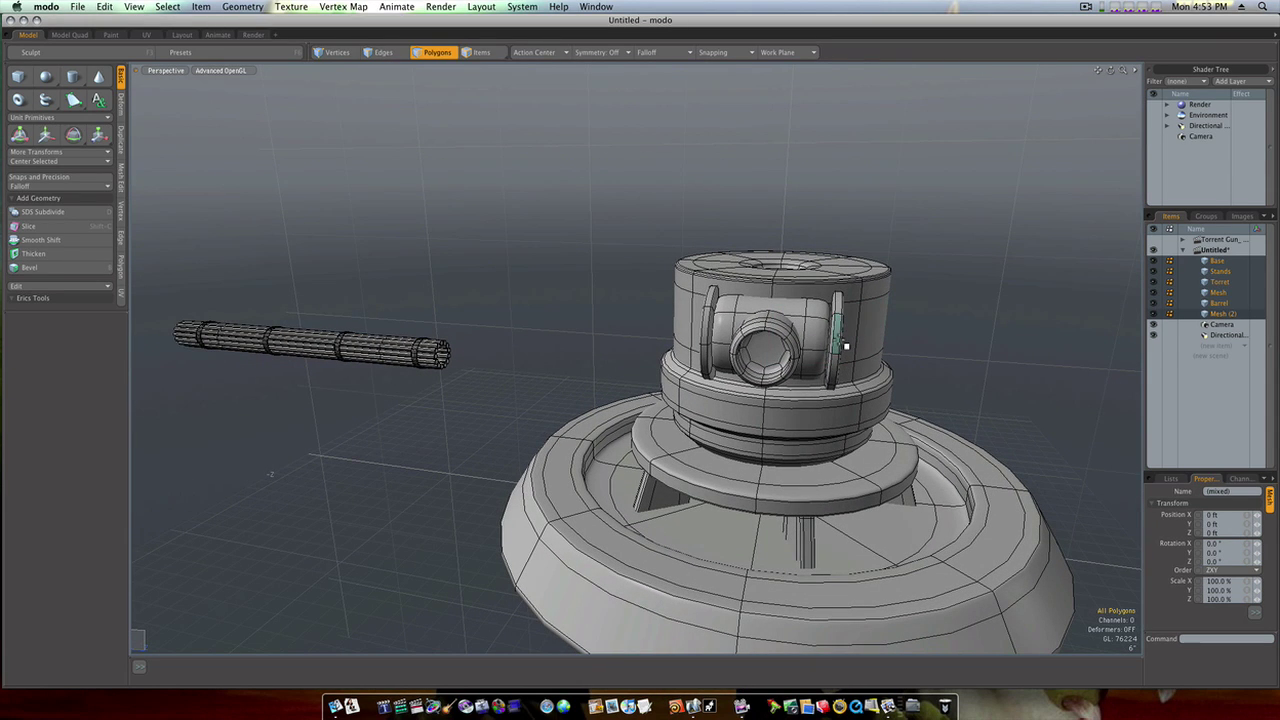
# Move both end discs slightly inward so they sit against the ends of the smoothed mount cylinder.
pyautogui.doubleClick(845, 346)
pyautogui.press('w')
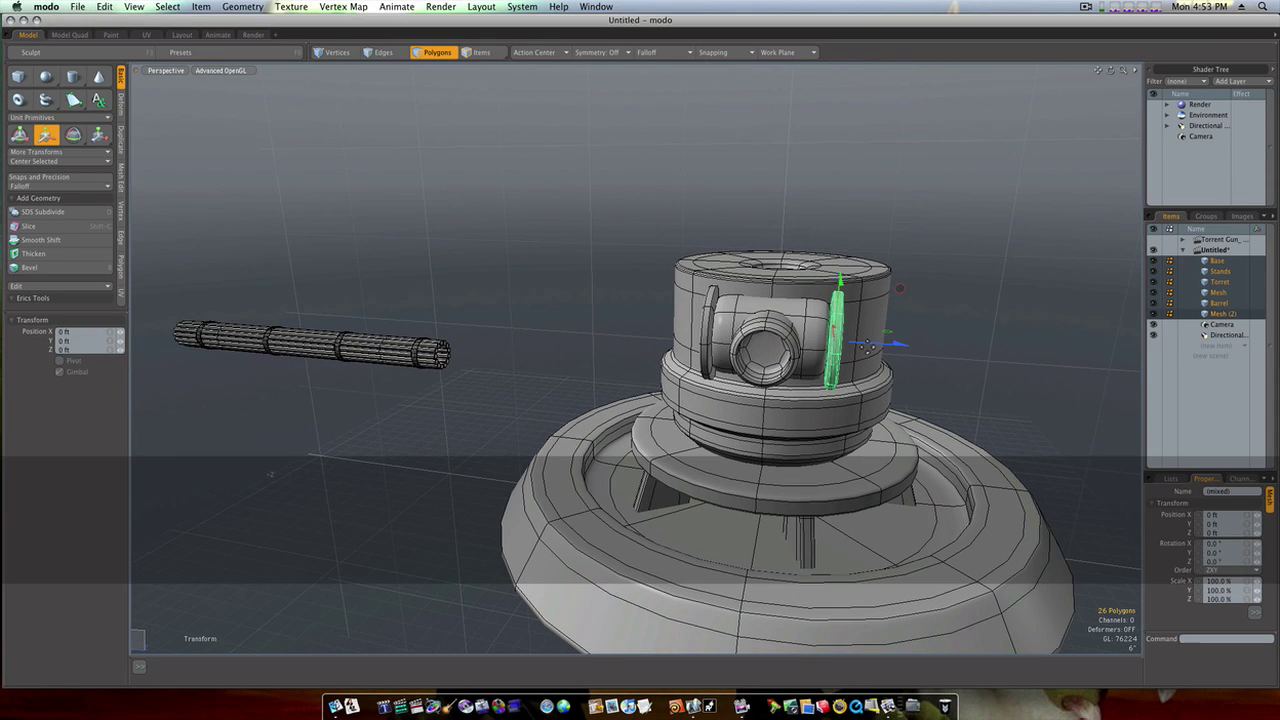
pyautogui.moveTo(869, 345); pyautogui.dragTo(861, 345)
pyautogui.press('q')
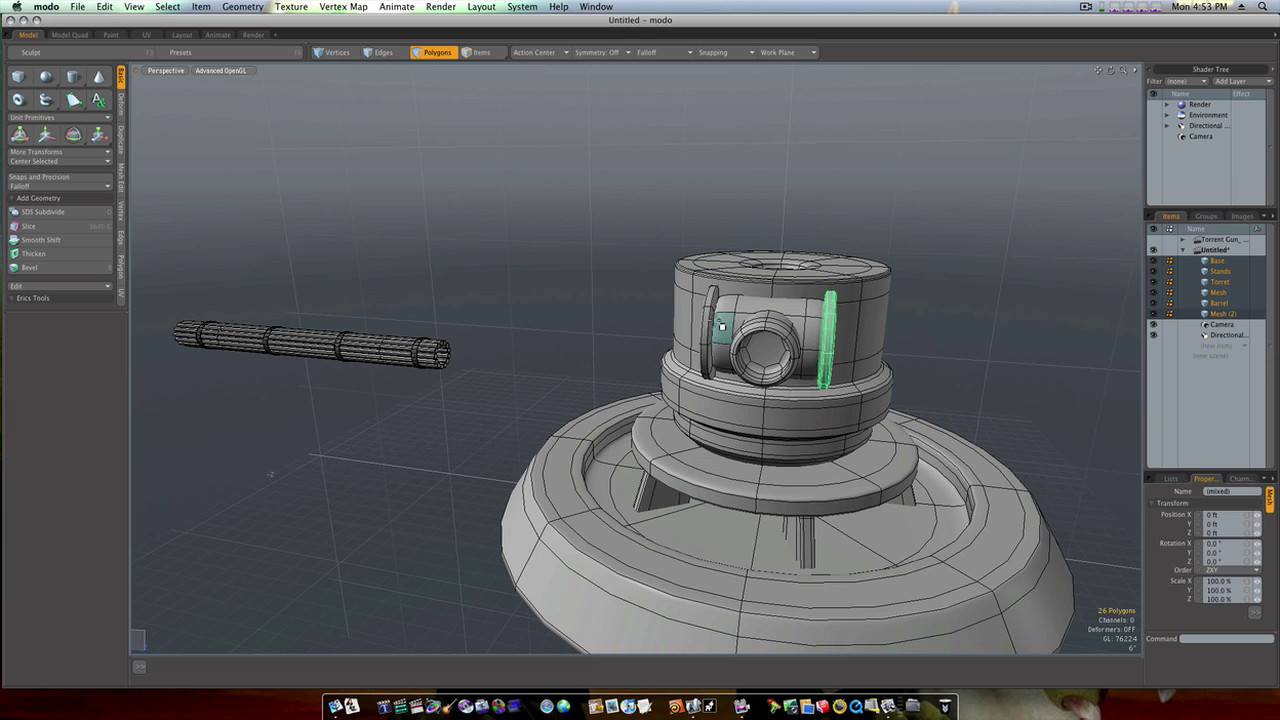
pyautogui.doubleClick(712, 325)
pyautogui.press('w')
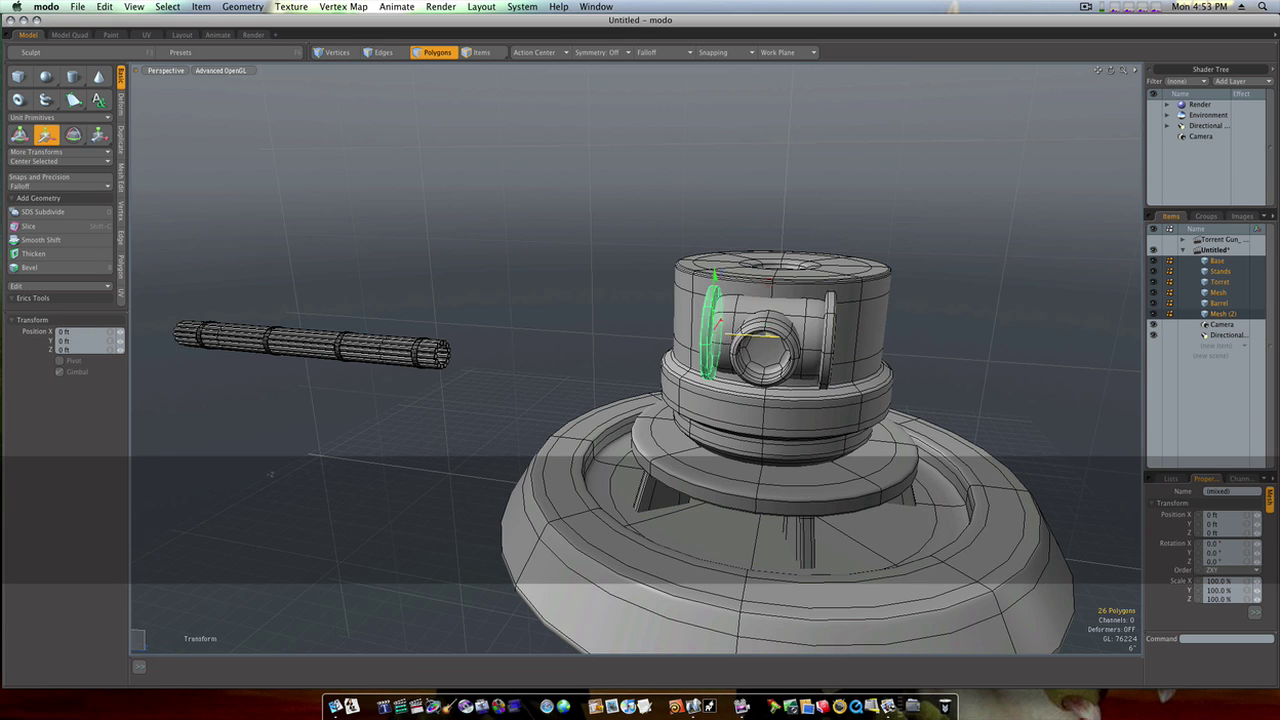
pyautogui.moveTo(762, 336); pyautogui.dragTo(766, 336)
pyautogui.press('q')
pyautogui.click(991, 327)
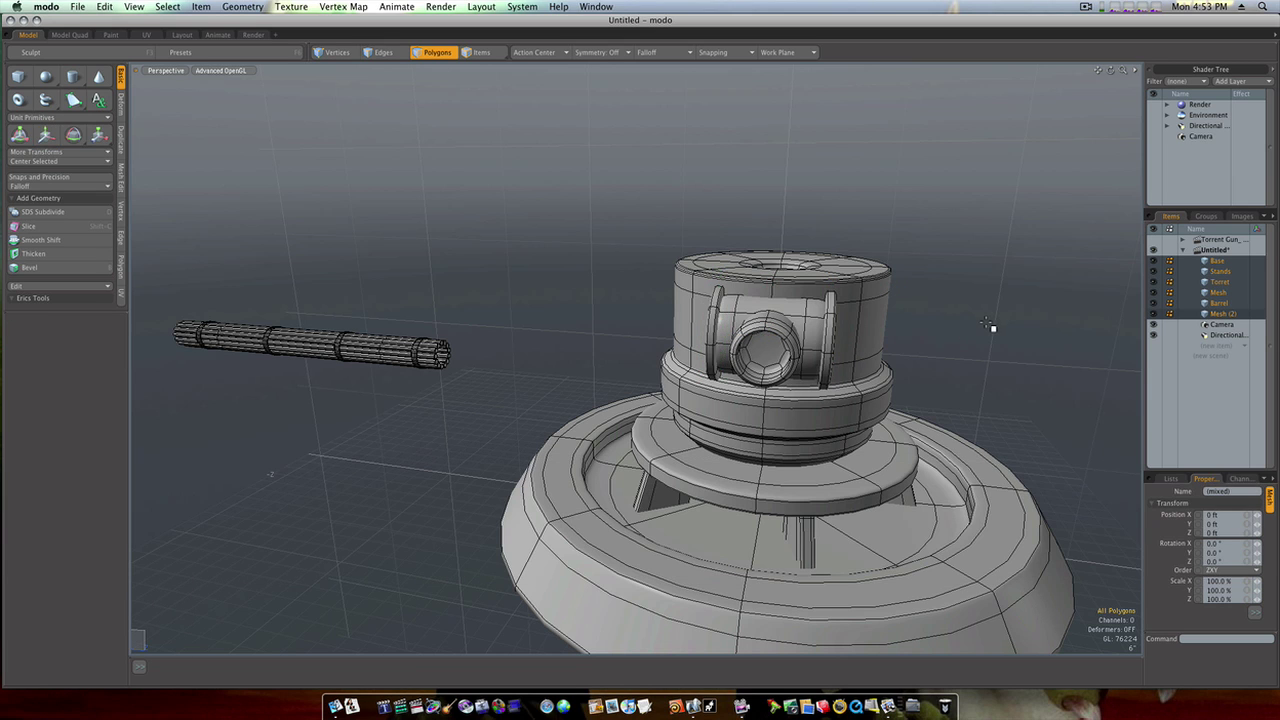
pyautogui.keyDown('alt'); pyautogui.moveTo(975, 325); pyautogui.dragTo(912, 326); pyautogui.keyUp('alt')
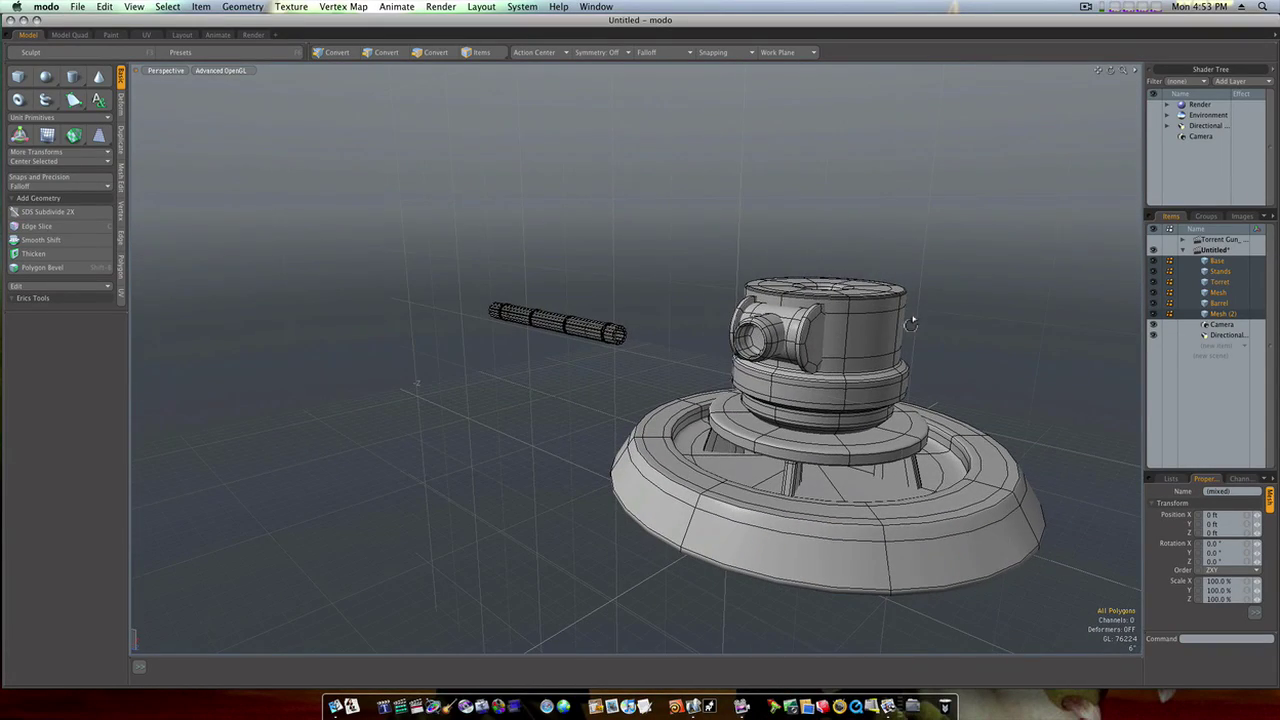
# Rotate the Barrel mesh -90° about the Y axis.
pyautogui.click(1214, 303)
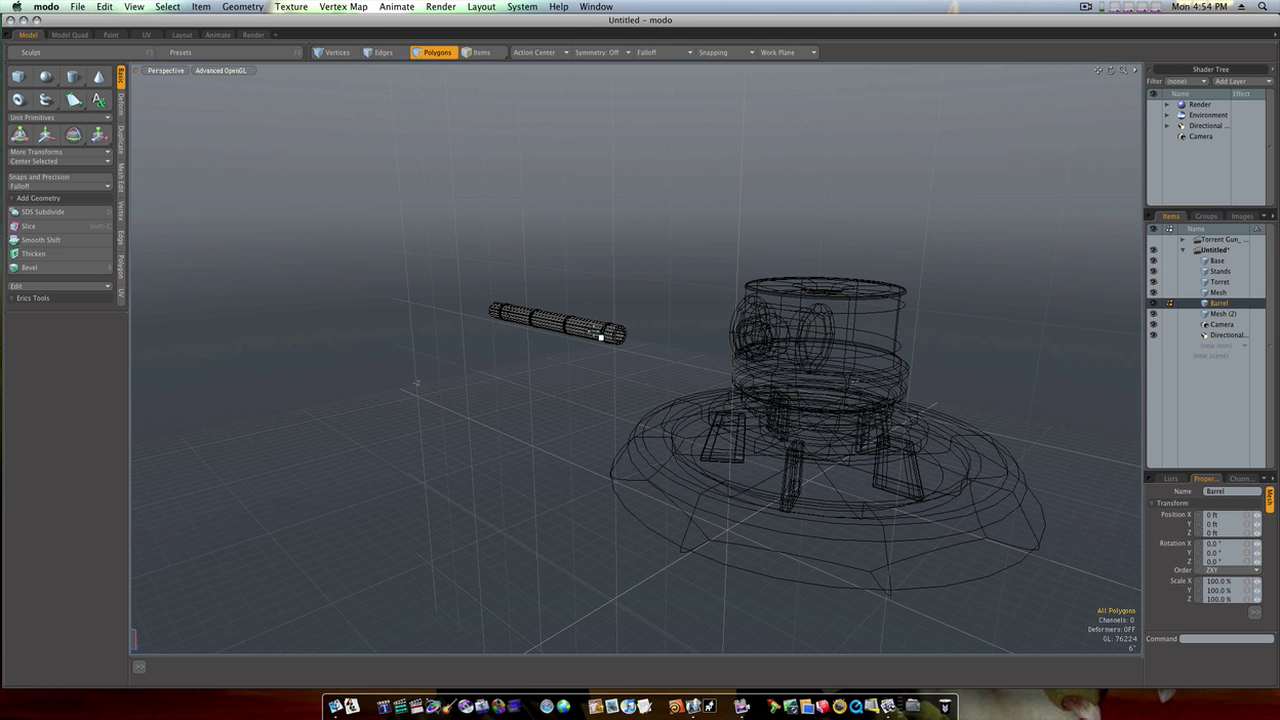
pyautogui.press('e')
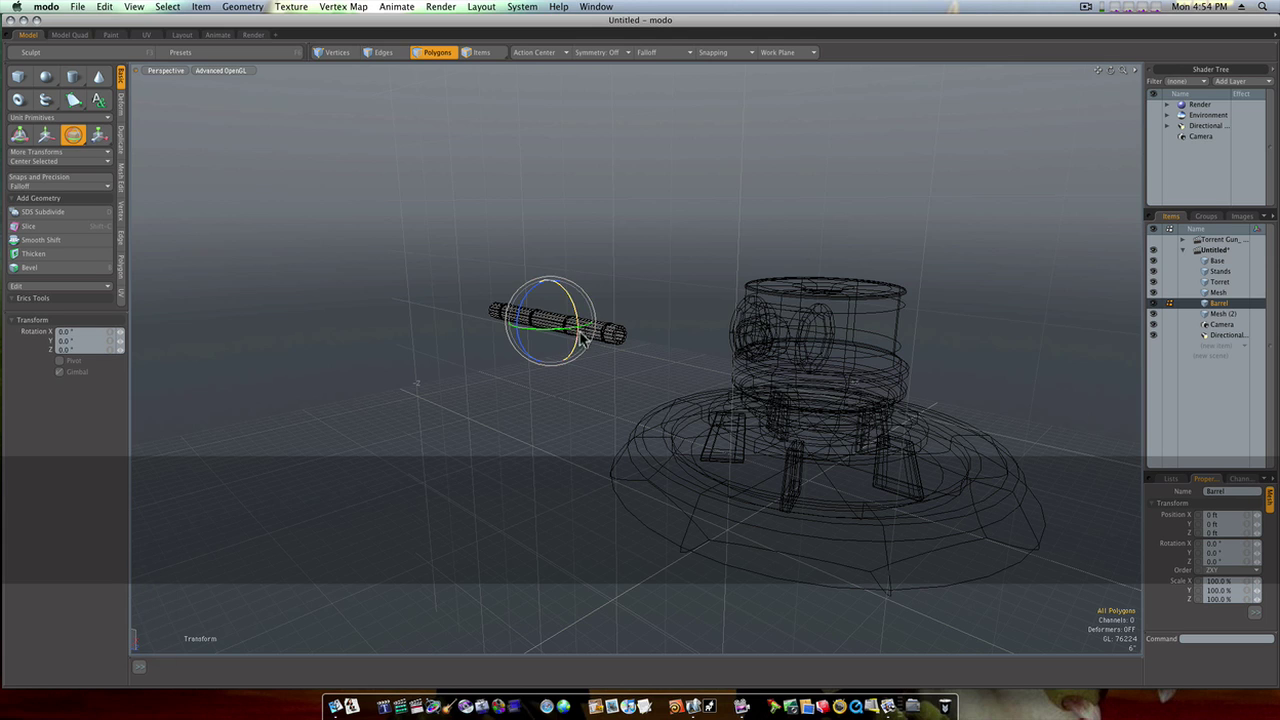
pyautogui.moveTo(570, 333); pyautogui.dragTo(524, 326)
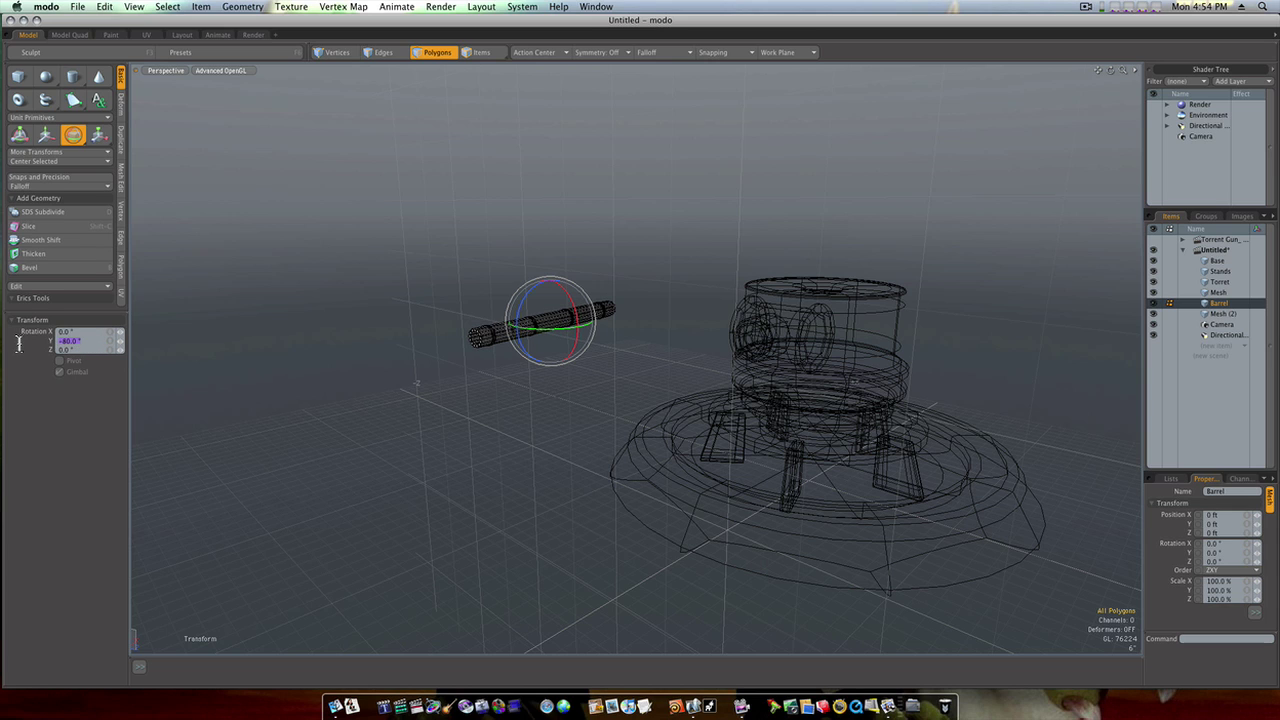
pyautogui.write('-90')
pyautogui.press('Return')
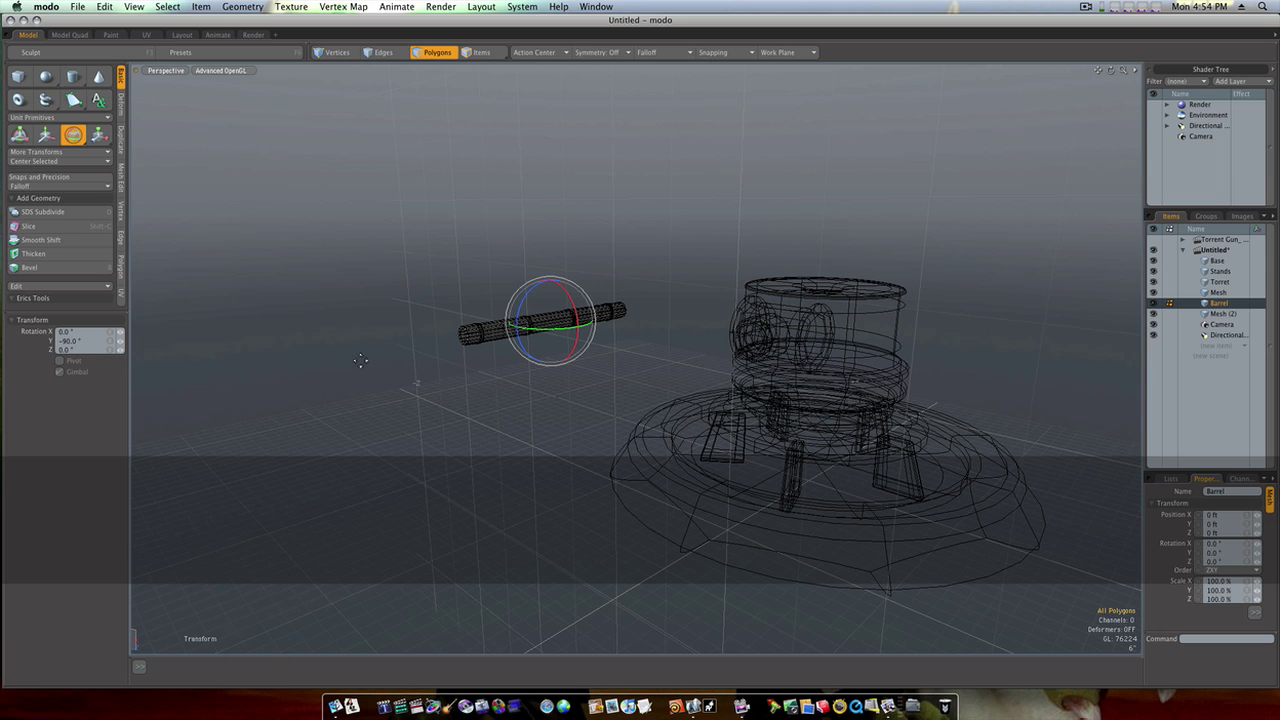
# Move the Barrel to the front of the turret, about -5'11.25" in X, 22.25" in Y and 15'7.75" in Z.
pyautogui.keyDown('alt'); pyautogui.moveTo(451, 354); pyautogui.dragTo(537, 371); pyautogui.keyUp('alt')
pyautogui.press('w')
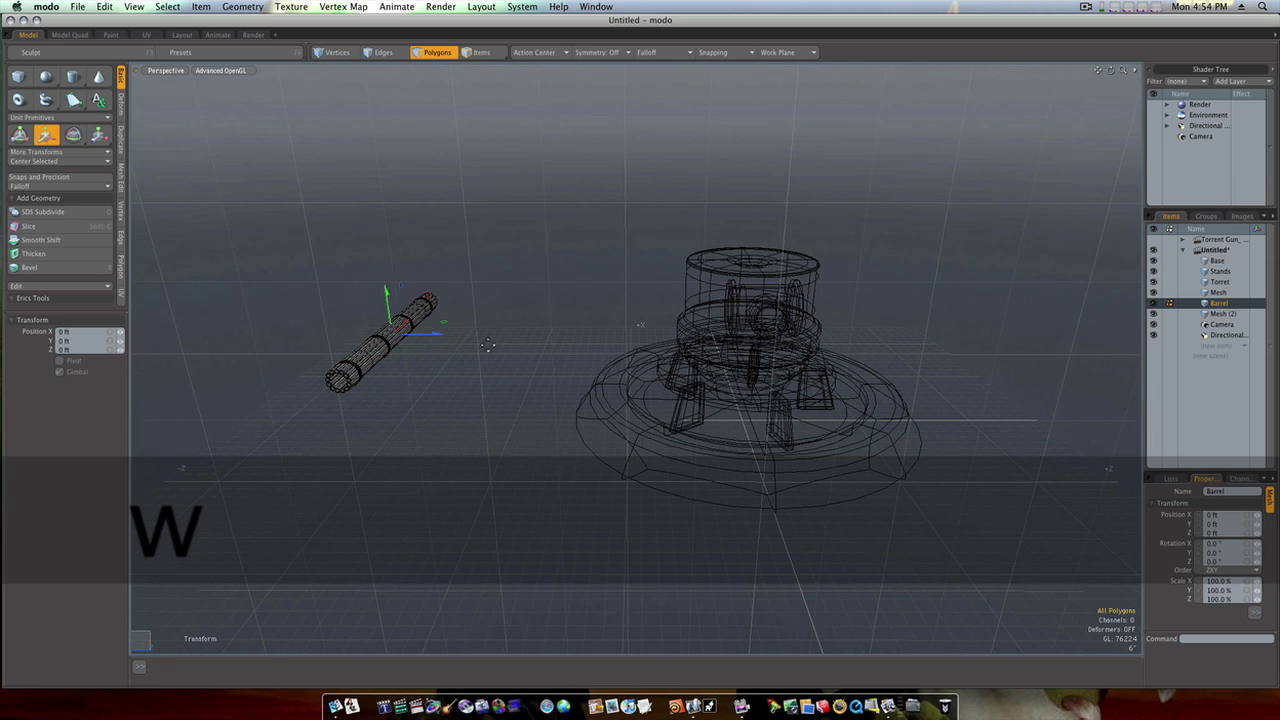
pyautogui.moveTo(445, 333); pyautogui.dragTo(762, 303)
pyautogui.hotkey('ctrl', 'space')
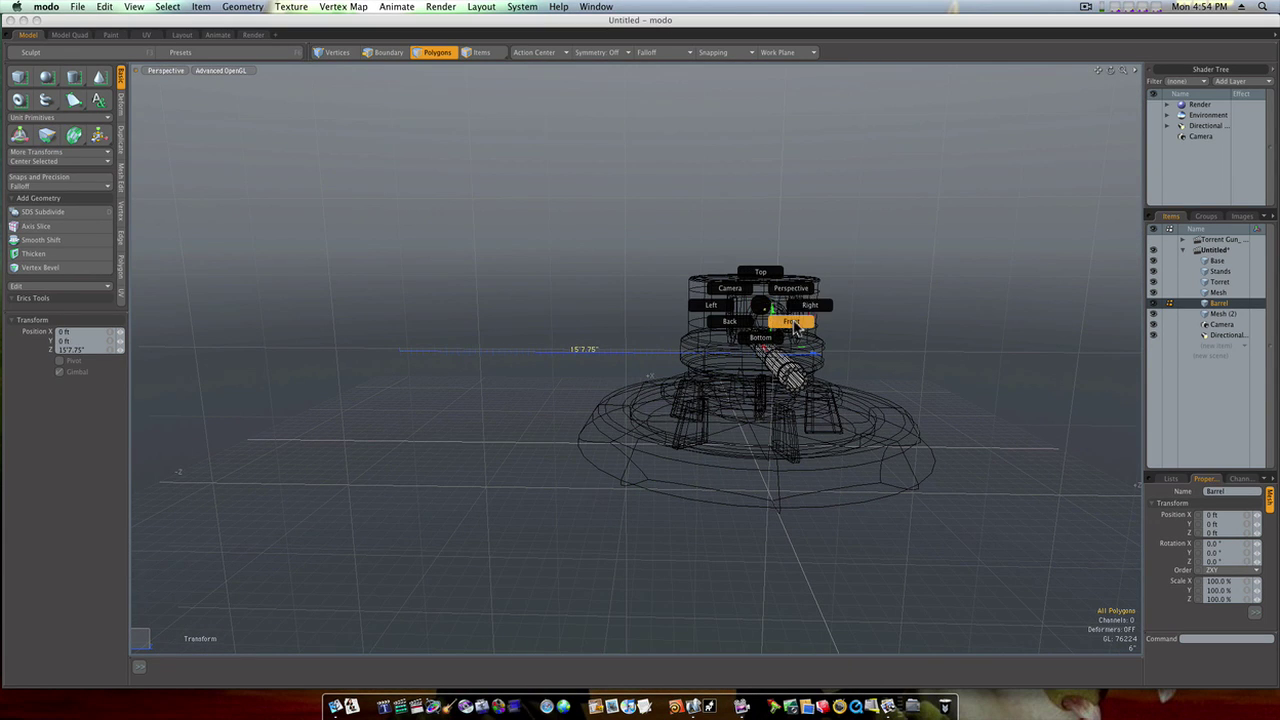
pyautogui.click(790, 321)
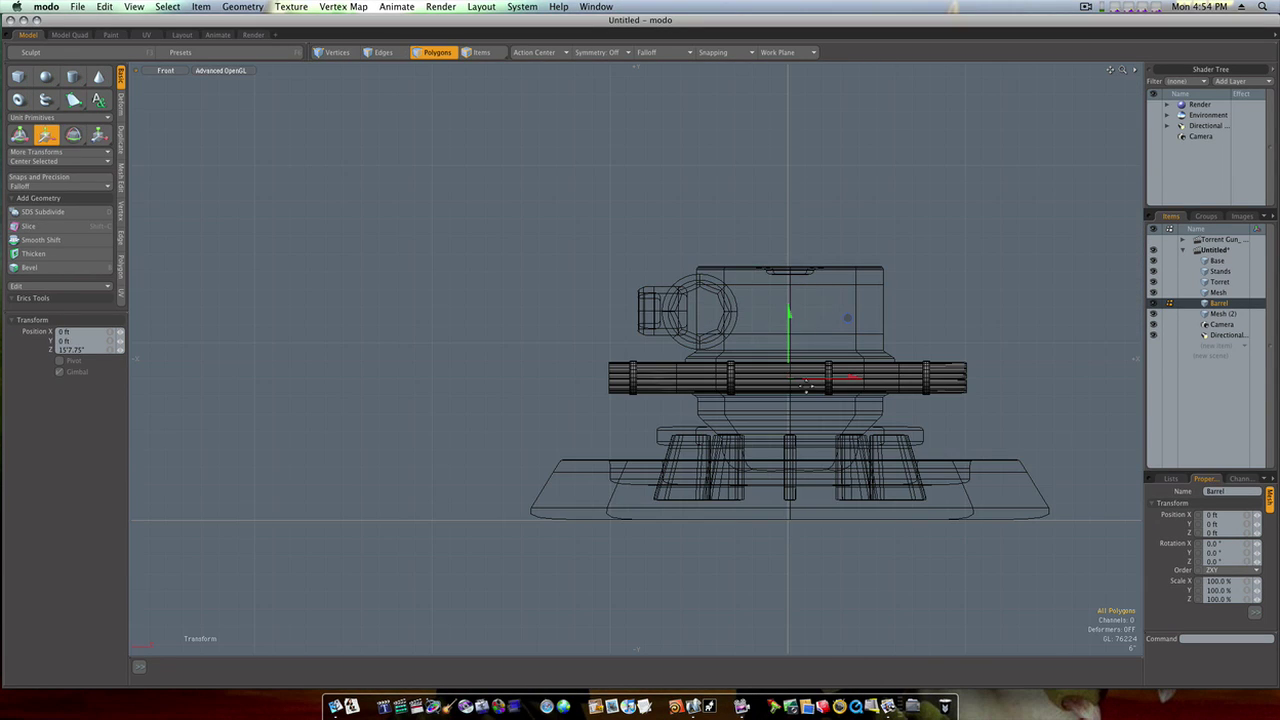
pyautogui.moveTo(845, 385); pyautogui.dragTo(557, 385)
pyautogui.moveTo(500, 352); pyautogui.dragTo(610, 313)
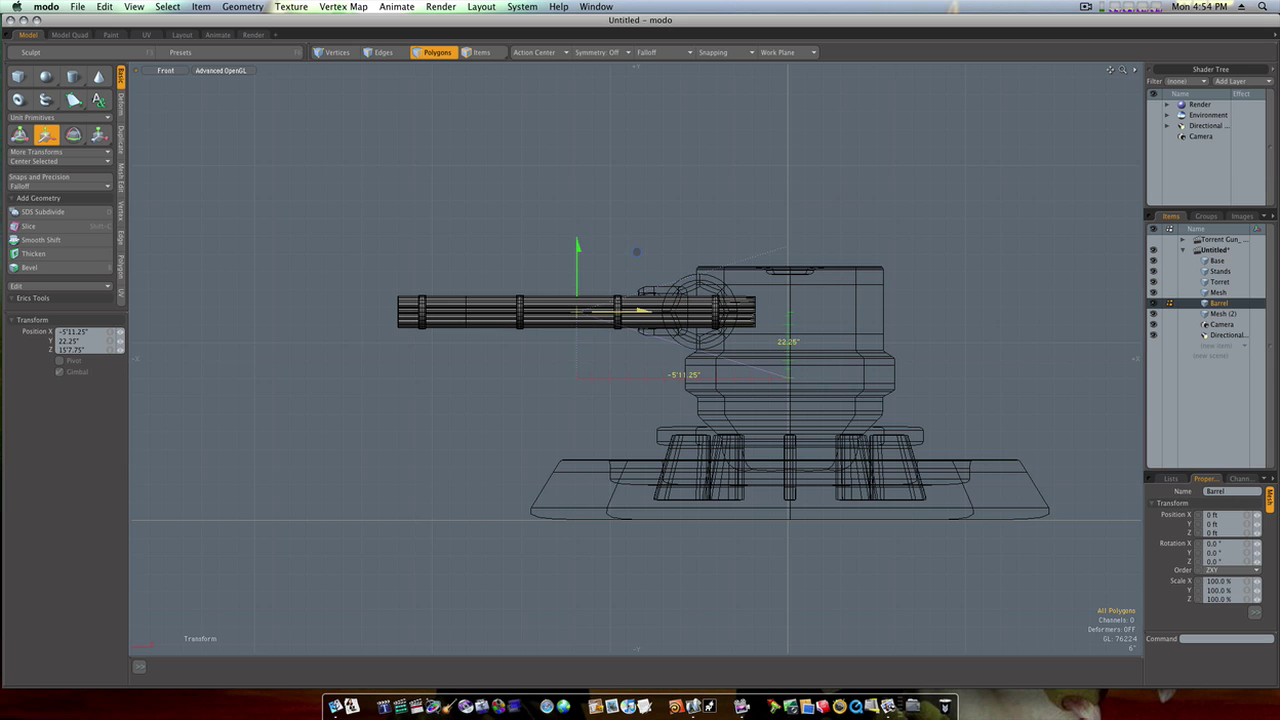
# Center the barrel in the mount's round socket, at an offset of about 22.5" in Y and 14'10.5" in Z.
pyautogui.hotkey('ctrl', 'space')
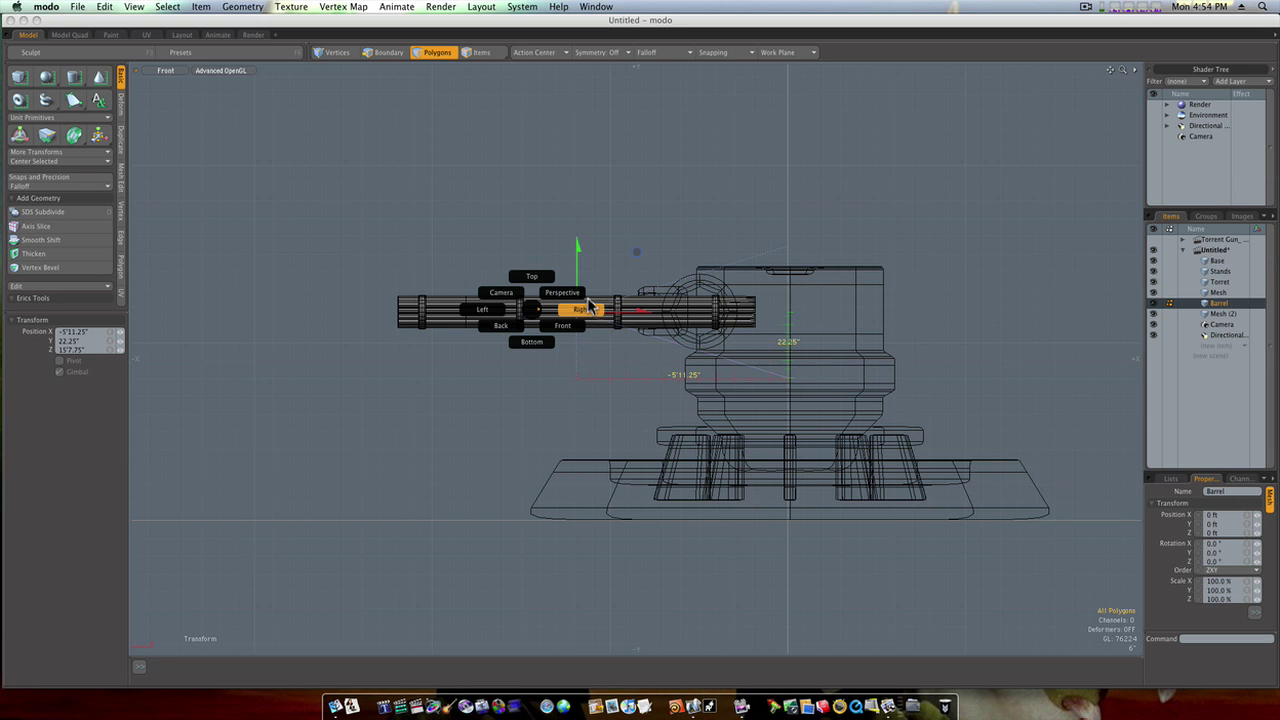
pyautogui.click(562, 293)
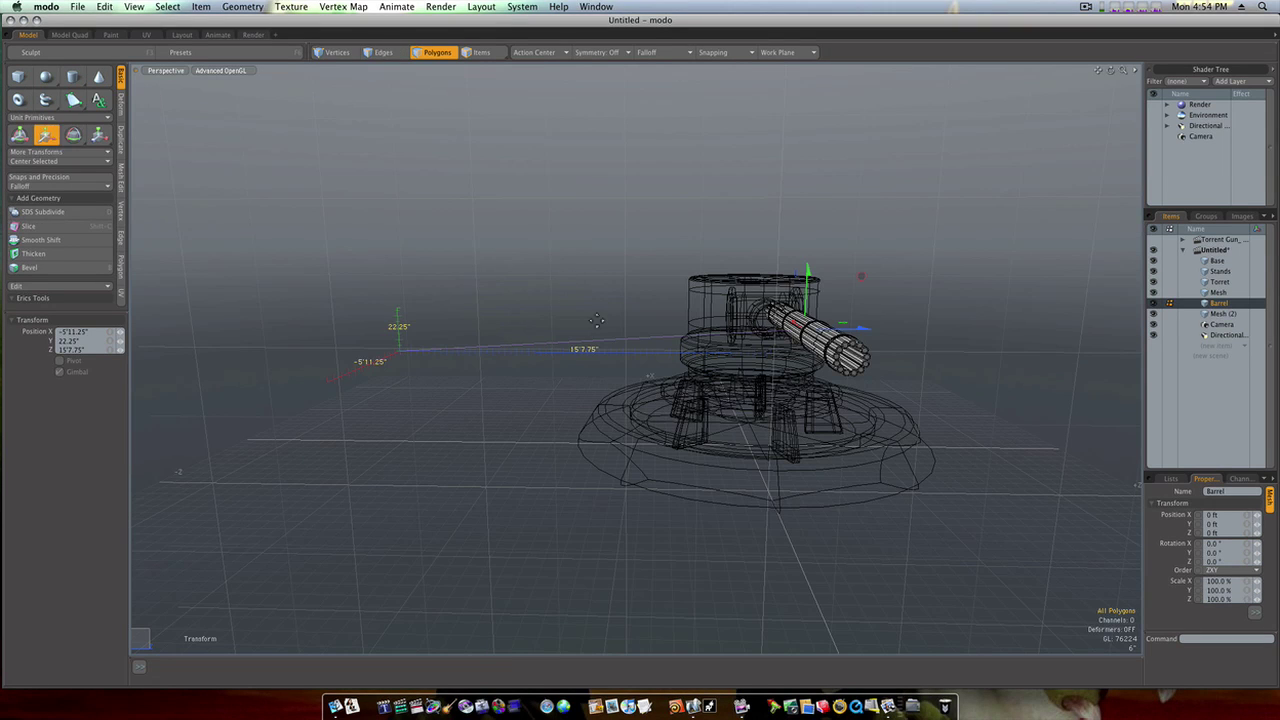
pyautogui.hotkey('ctrl', 'space')
pyautogui.click(838, 422)
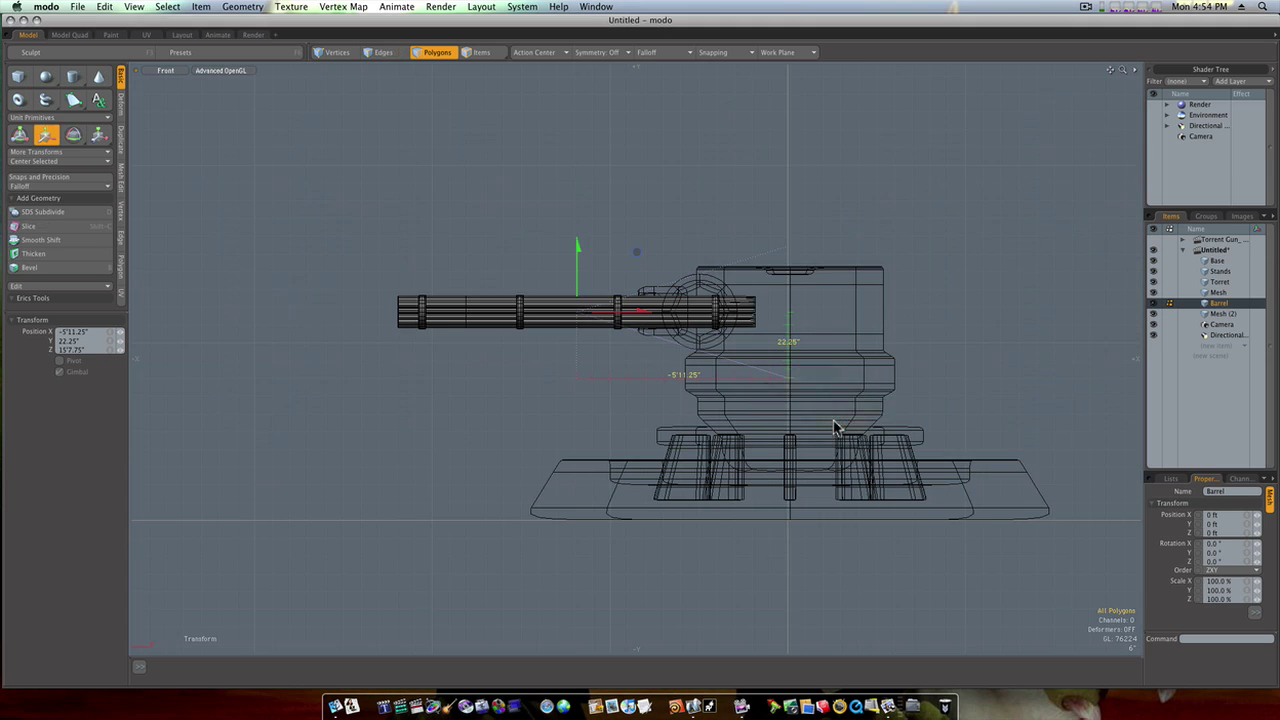
pyautogui.hotkey('ctrl', 'space')
pyautogui.click(858, 418)
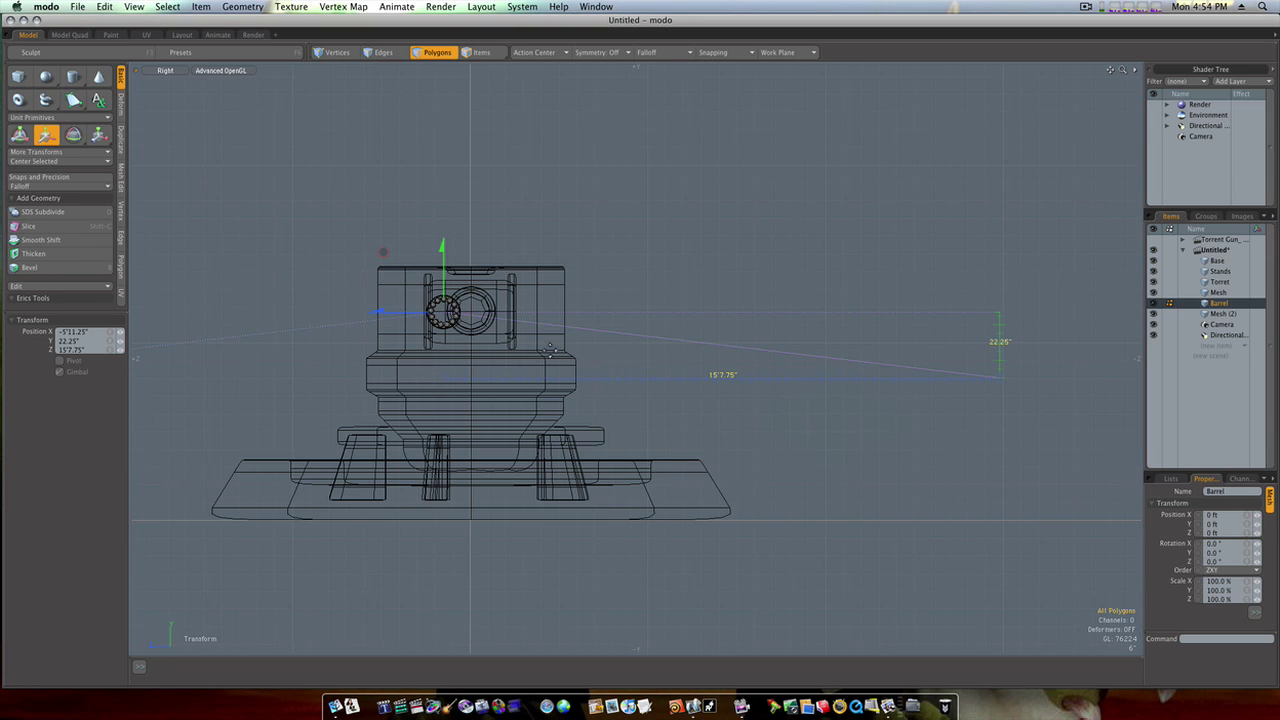
pyautogui.scroll(5, 549, 348)
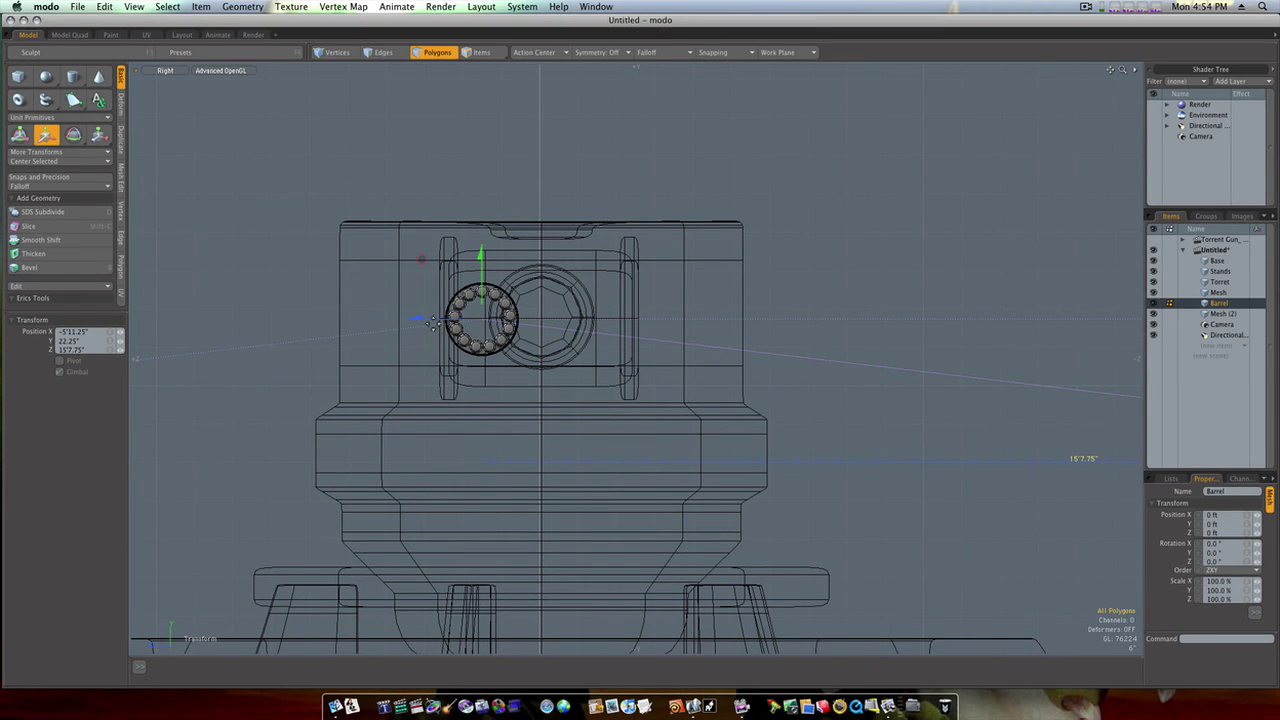
pyautogui.moveTo(423, 323); pyautogui.dragTo(481, 323)
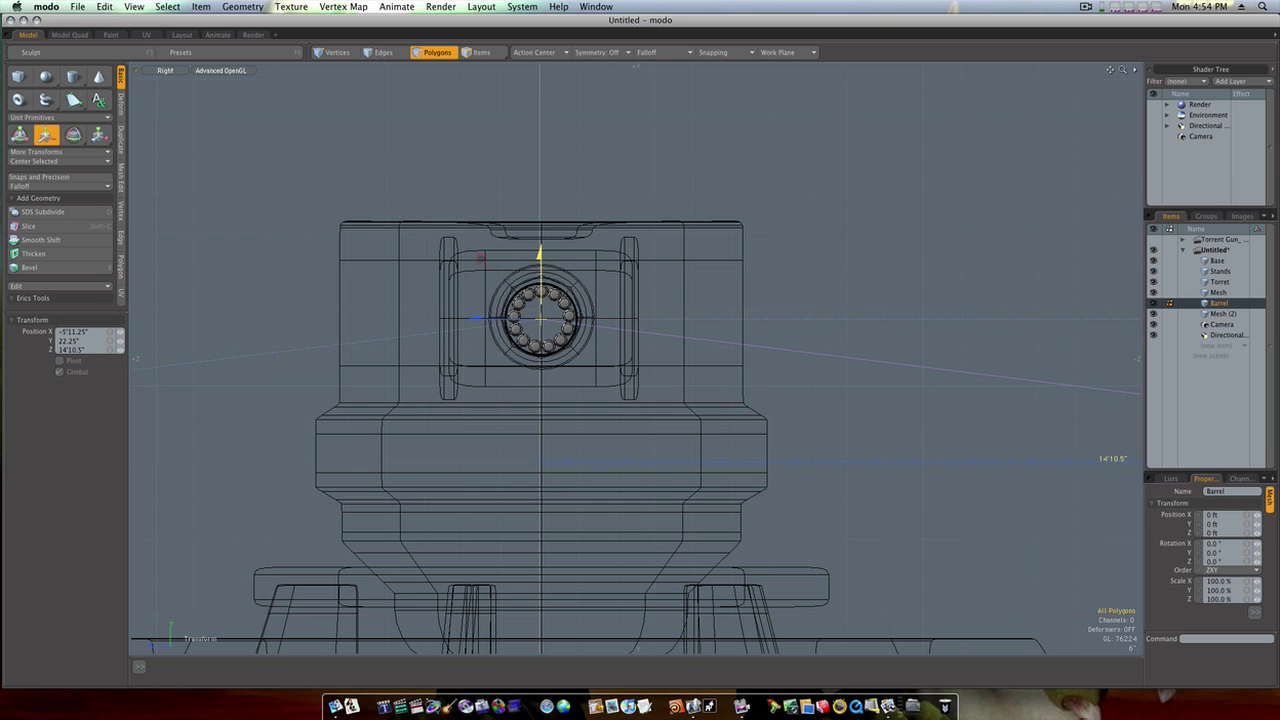
pyautogui.hotkey('ctrl', 'space')
pyautogui.click(556, 266)
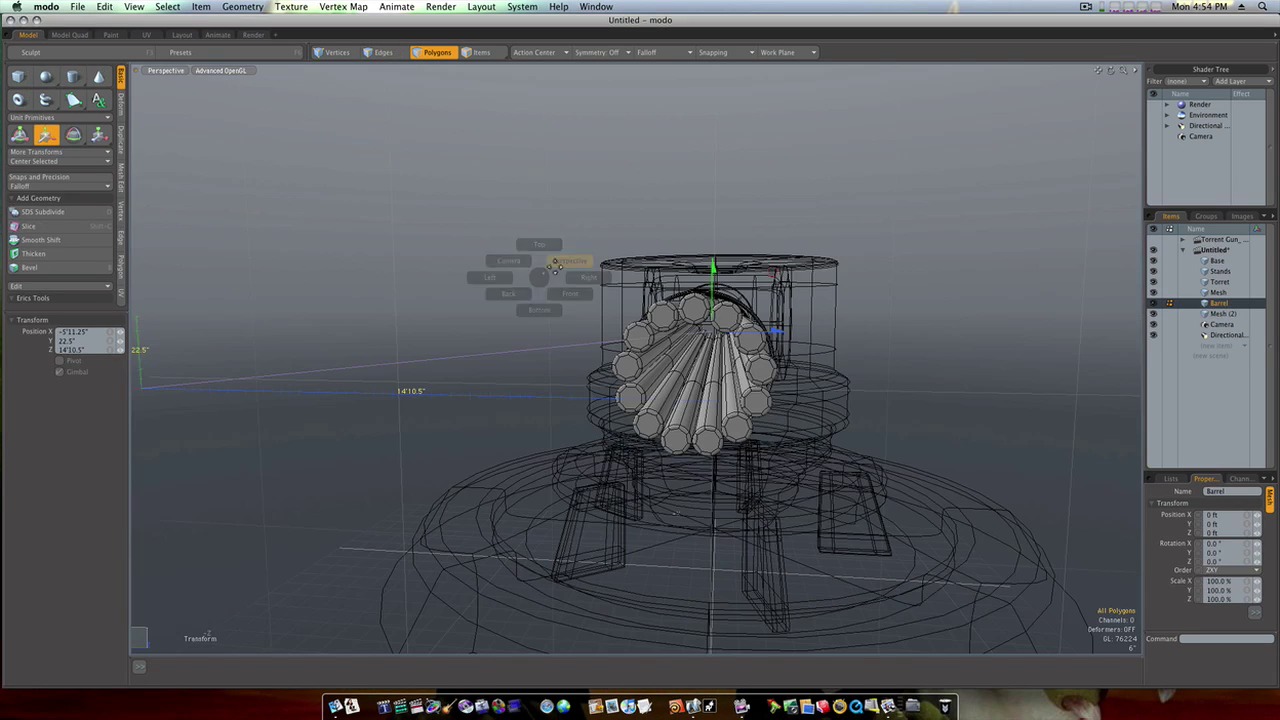
pyautogui.keyDown('alt'); pyautogui.moveTo(627, 366); pyautogui.dragTo(515, 374); pyautogui.keyUp('alt')
pyautogui.press('q')
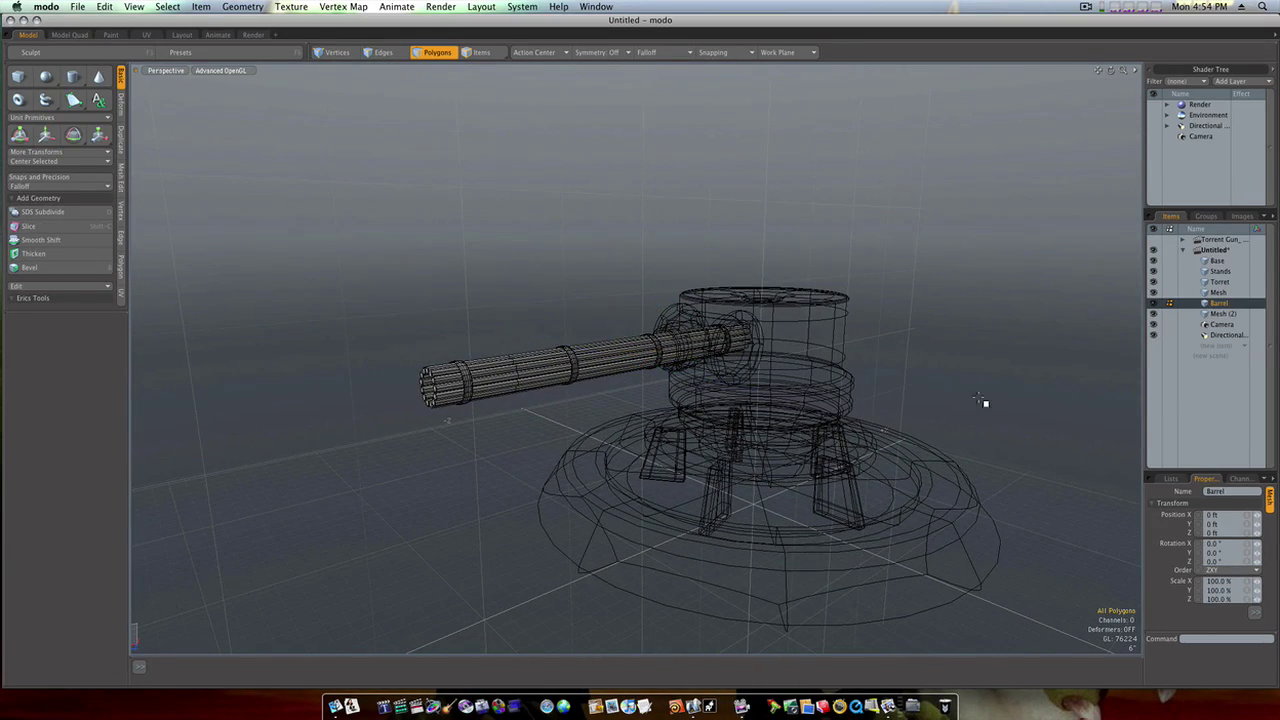
# Make the mesh items from Base to Barrel active and examine how the barrel fits the mount.
pyautogui.press('shift')
pyautogui.keyDown('shift'); pyautogui.click(1238, 264); pyautogui.keyUp('shift')
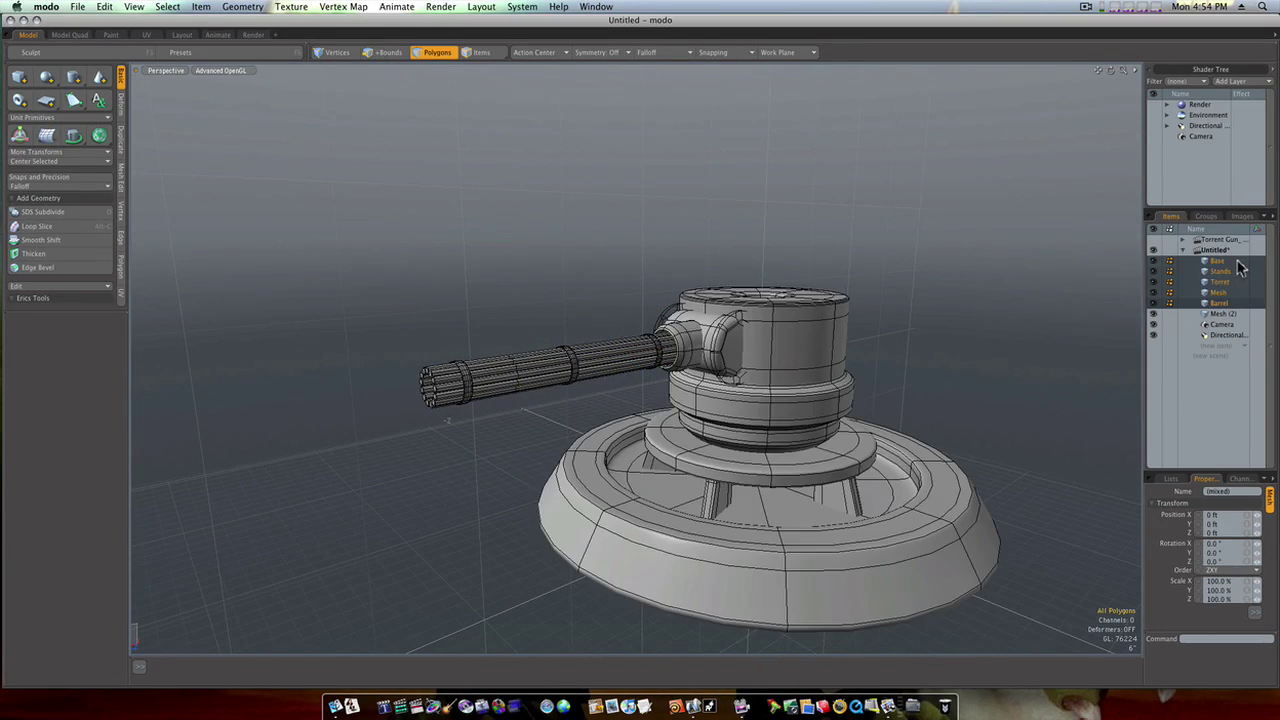
pyautogui.moveTo(946, 354)
pyautogui.keyDown('alt'); pyautogui.mouseDown()
pyautogui.moveTo(906, 369)
pyautogui.moveTo(876, 362)
pyautogui.moveTo(920, 360)
pyautogui.moveTo(727, 369)
pyautogui.mouseUp(); pyautogui.keyUp('alt')
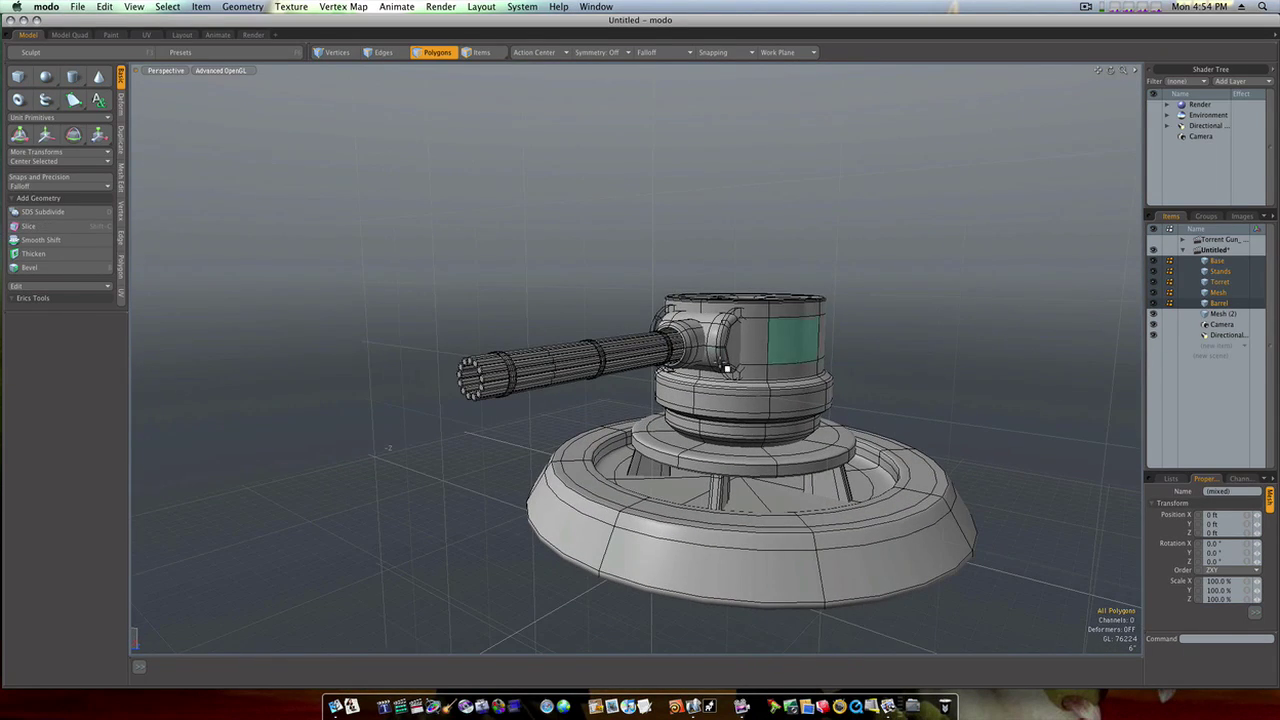
# Scale only the Barrel mesh up slightly and uniformly.
pyautogui.click(1219, 303)
pyautogui.press('r')
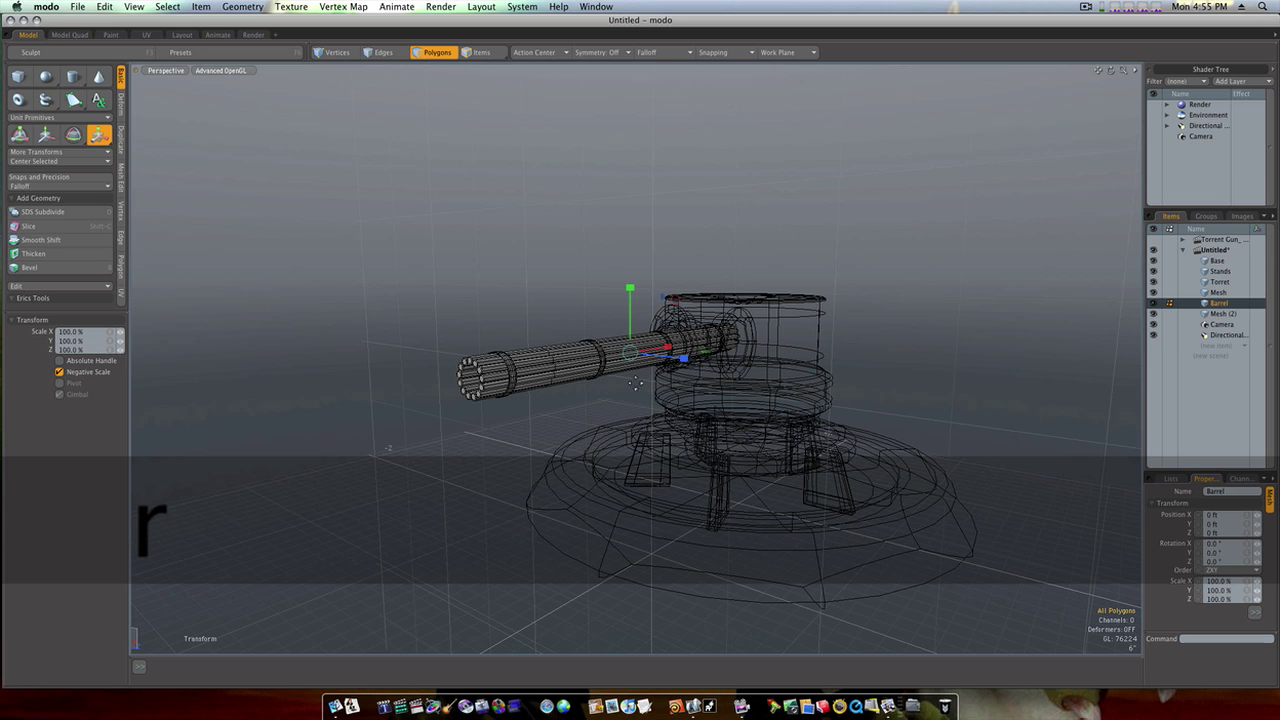
pyautogui.moveTo(630, 352); pyautogui.dragTo(640, 352)
pyautogui.press('space')
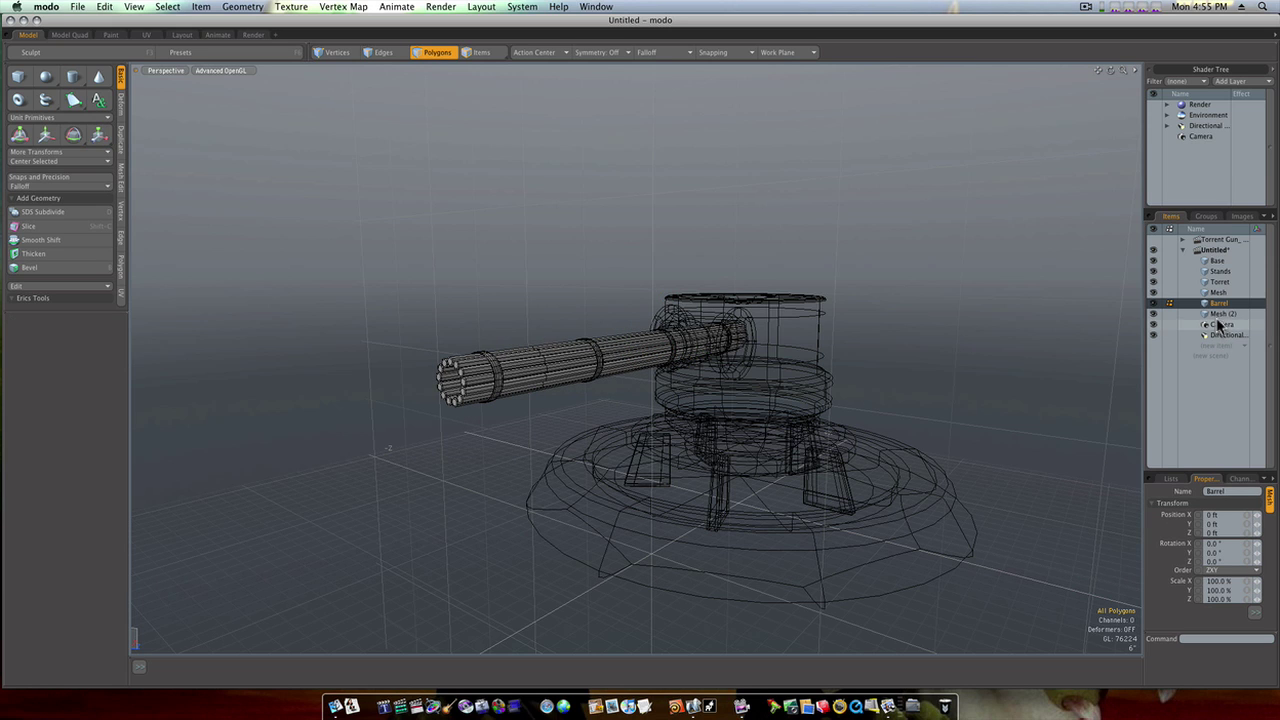
# Make all mesh items from Base to Mesh (2) active.
pyautogui.click(1219, 314)
pyautogui.keyDown('shift'); pyautogui.click(1217, 261); pyautogui.keyUp('shift')
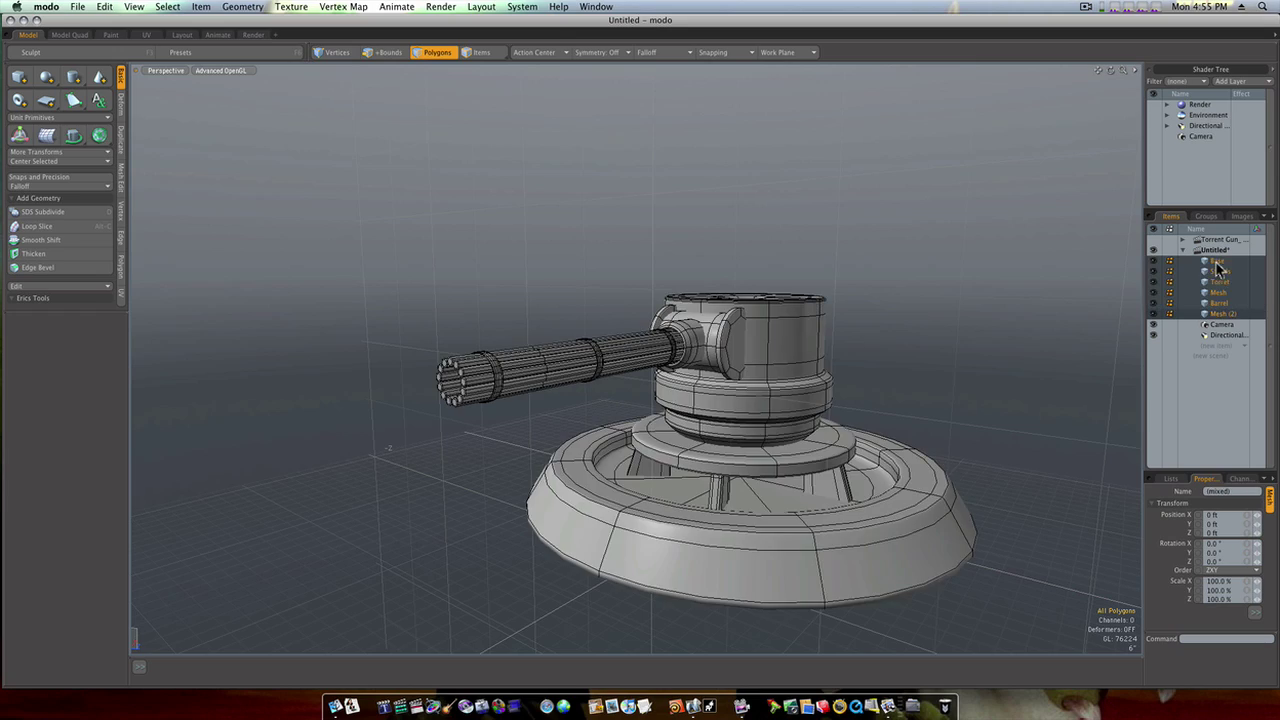
pyautogui.keyDown('alt'); pyautogui.moveTo(905, 404); pyautogui.dragTo(826, 417); pyautogui.keyUp('alt')
pyautogui.scroll(-3, 871, 419)
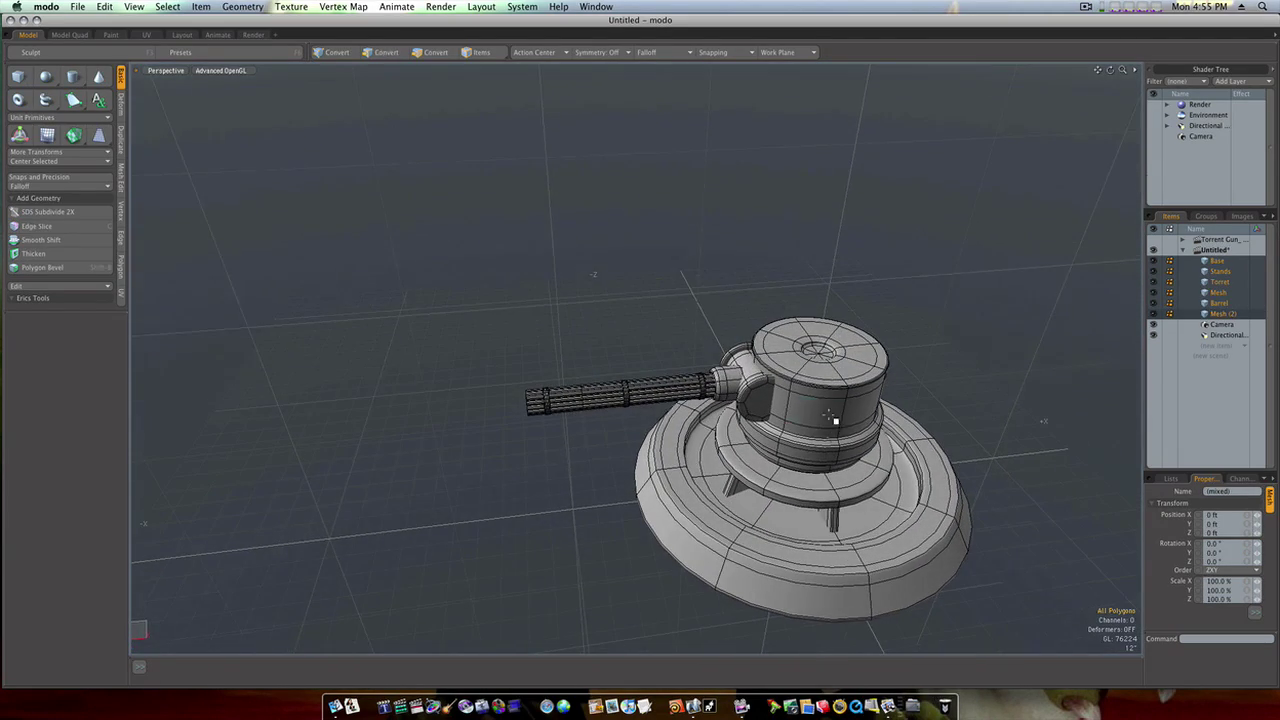
# Try to raise the ten selected polygons on the turret's top by about 10.75" in Y.
pyautogui.press('3')
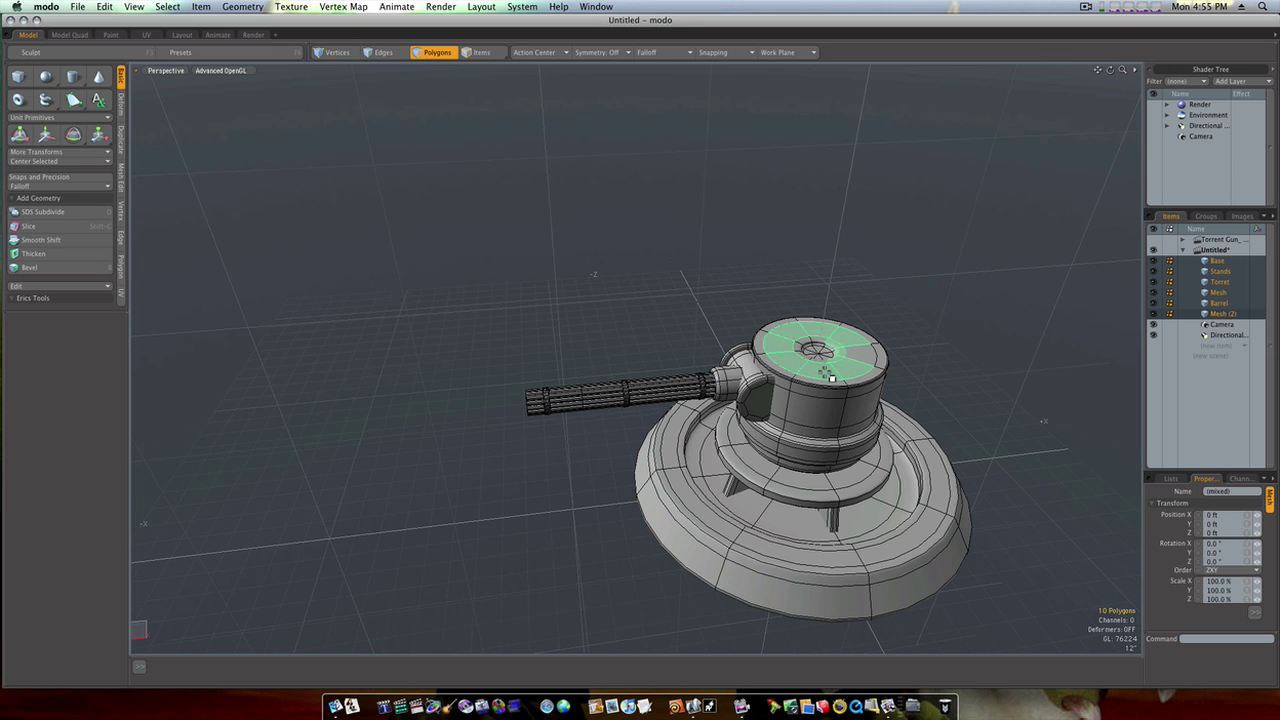
pyautogui.press('w')
pyautogui.moveTo(824, 337); pyautogui.dragTo(824, 315)
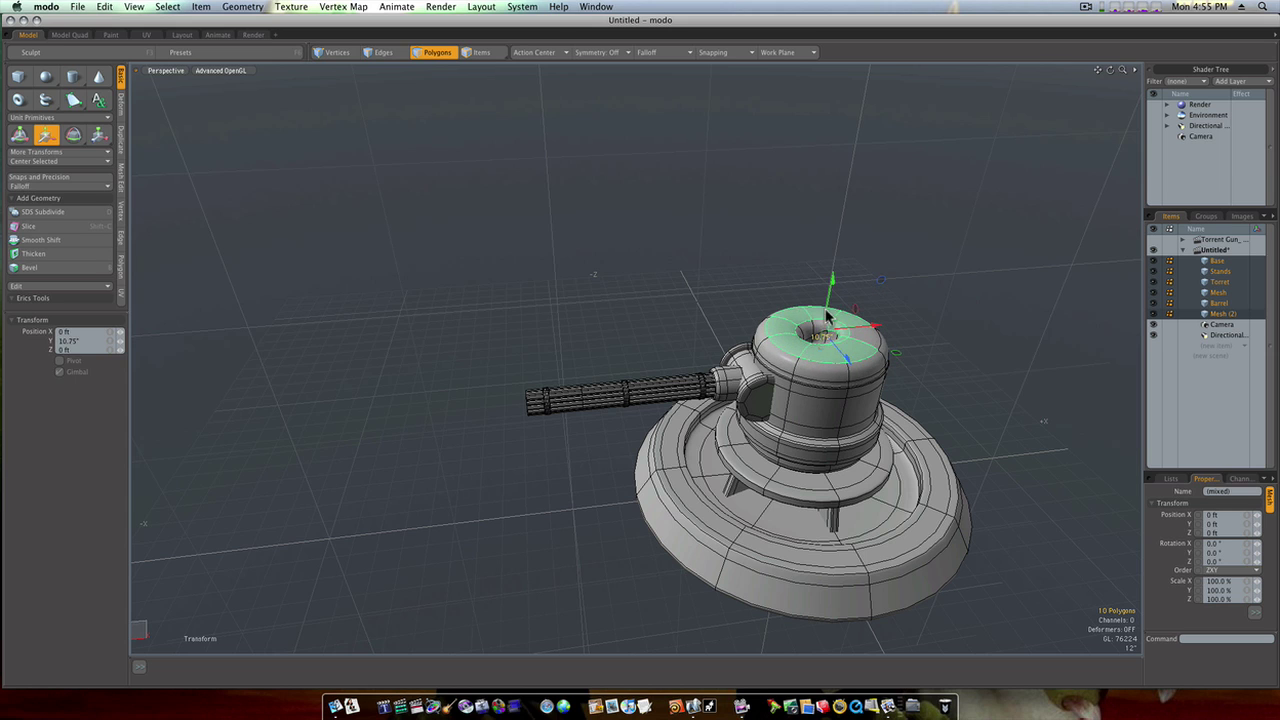
pyautogui.press('space')
pyautogui.click(920, 349)
pyautogui.keyDown('alt'); pyautogui.moveTo(902, 354); pyautogui.dragTo(889, 386); pyautogui.keyUp('alt')
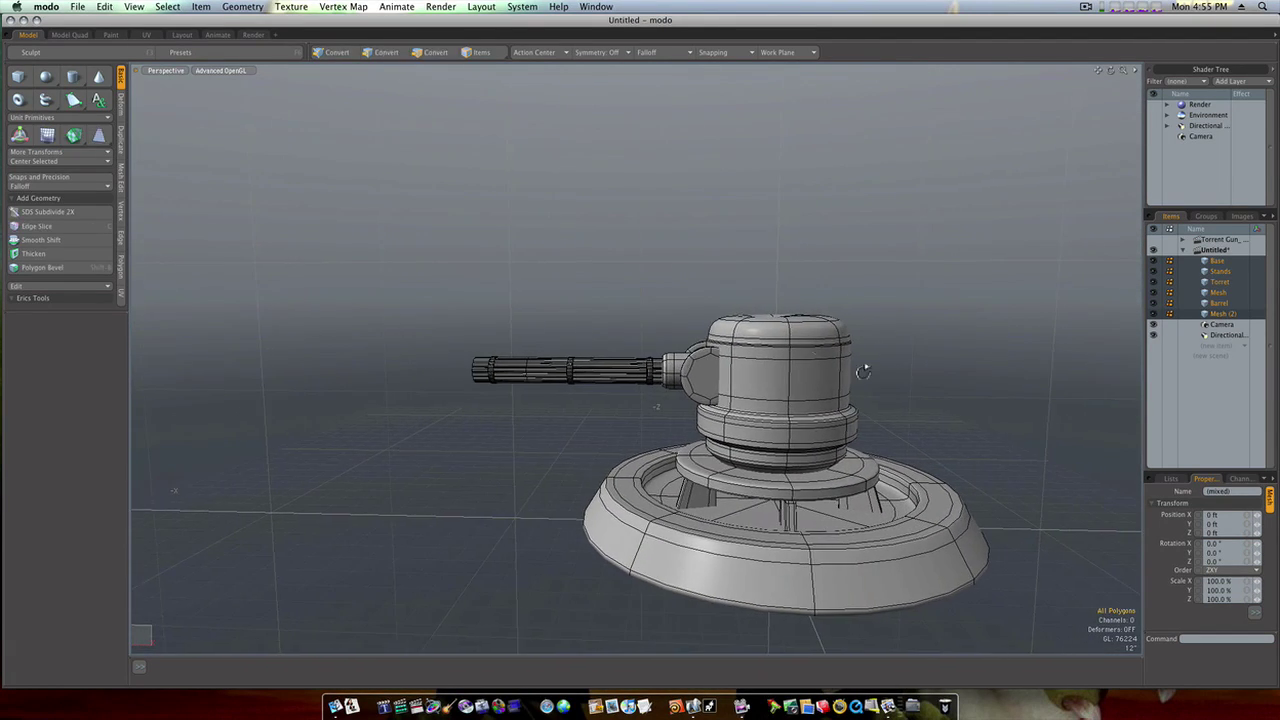
# Delete the closely spaced edge loops just below the turret's rounded top.
pyautogui.keyDown('ctrl'); pyautogui.keyDown('alt'); pyautogui.moveTo(738, 314); pyautogui.dragTo(758, 314); pyautogui.keyUp('alt'); pyautogui.keyUp('ctrl')
pyautogui.scroll(5, 758, 315)
pyautogui.press('2')
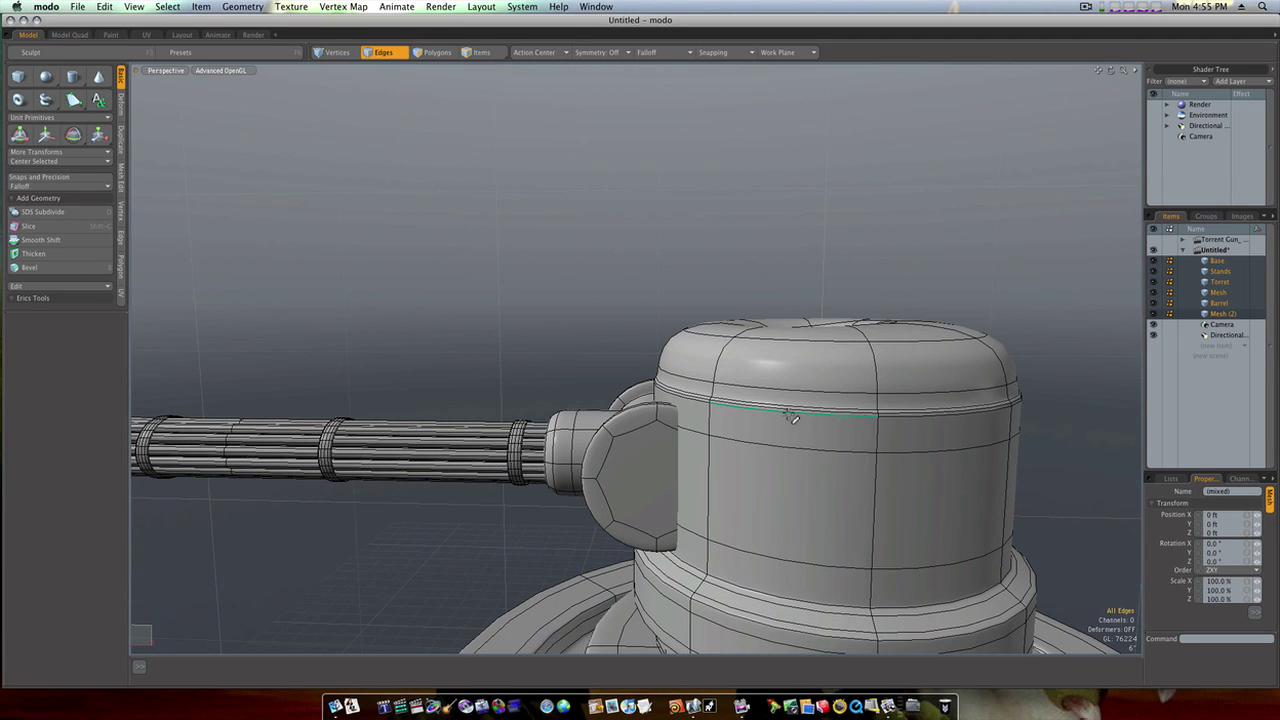
pyautogui.doubleClick(793, 416)
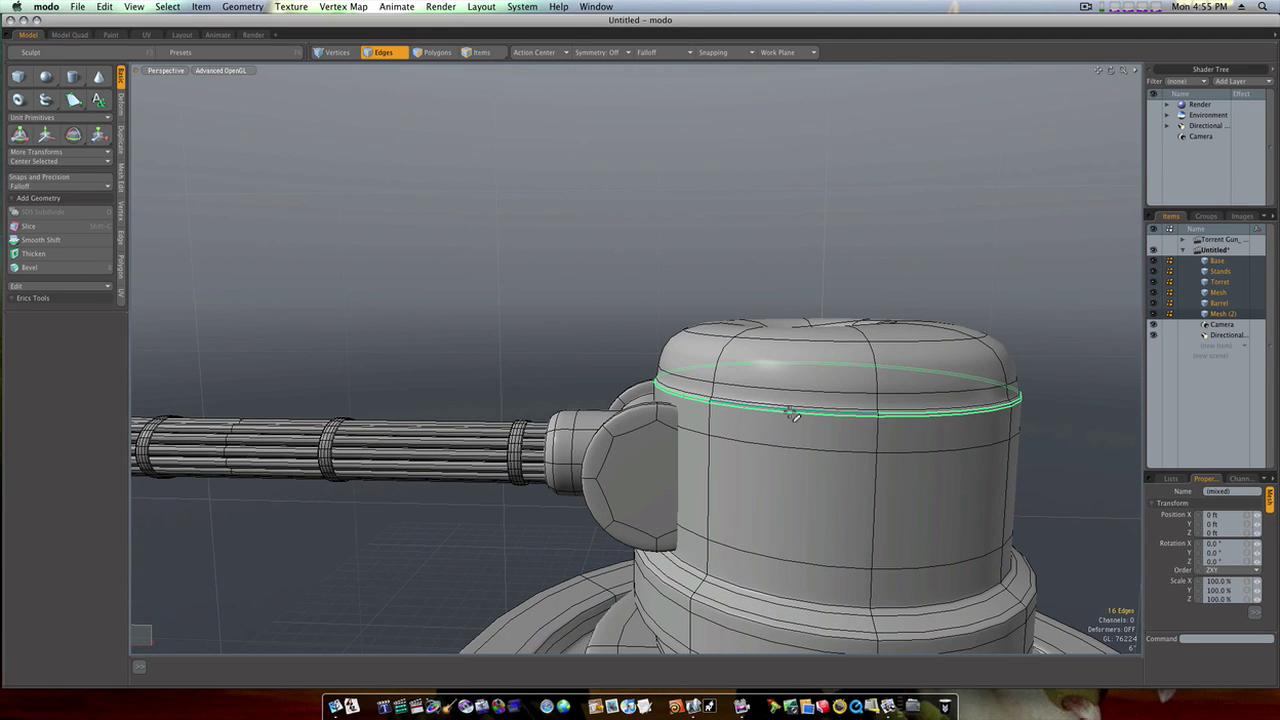
pyautogui.click(816, 488)
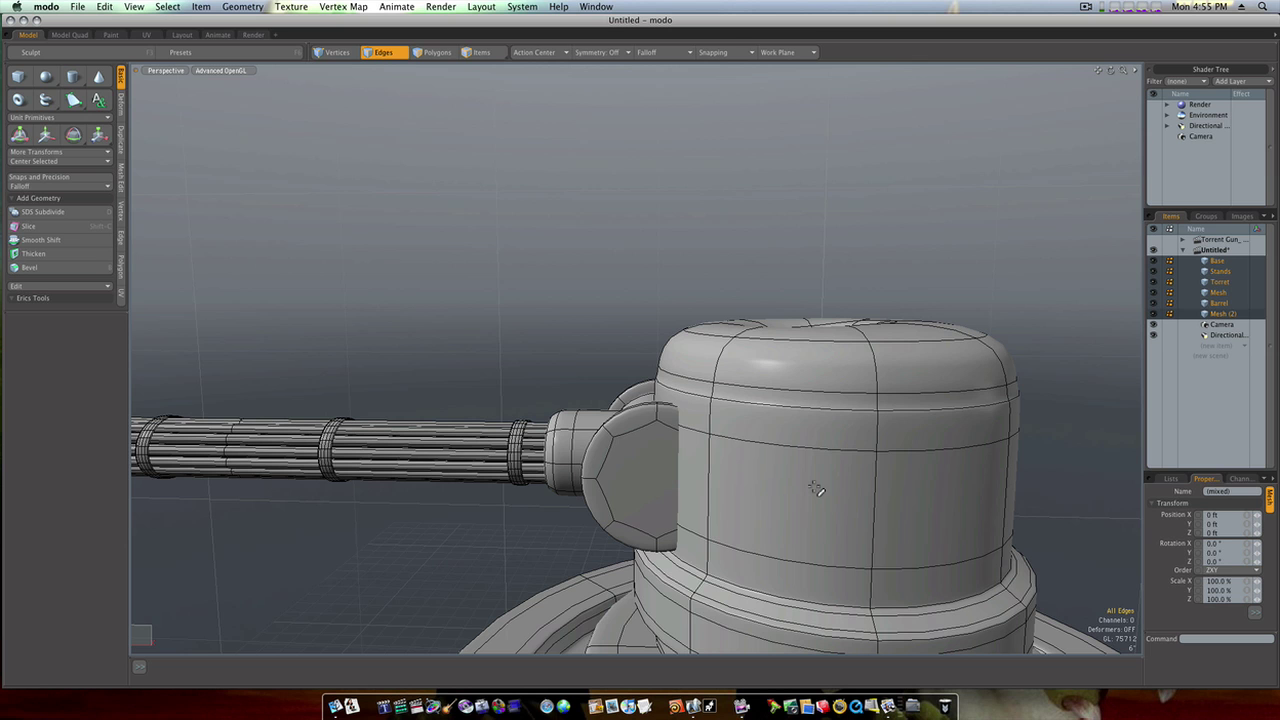
pyautogui.doubleClick(812, 412)
pyautogui.press('BackSpace')
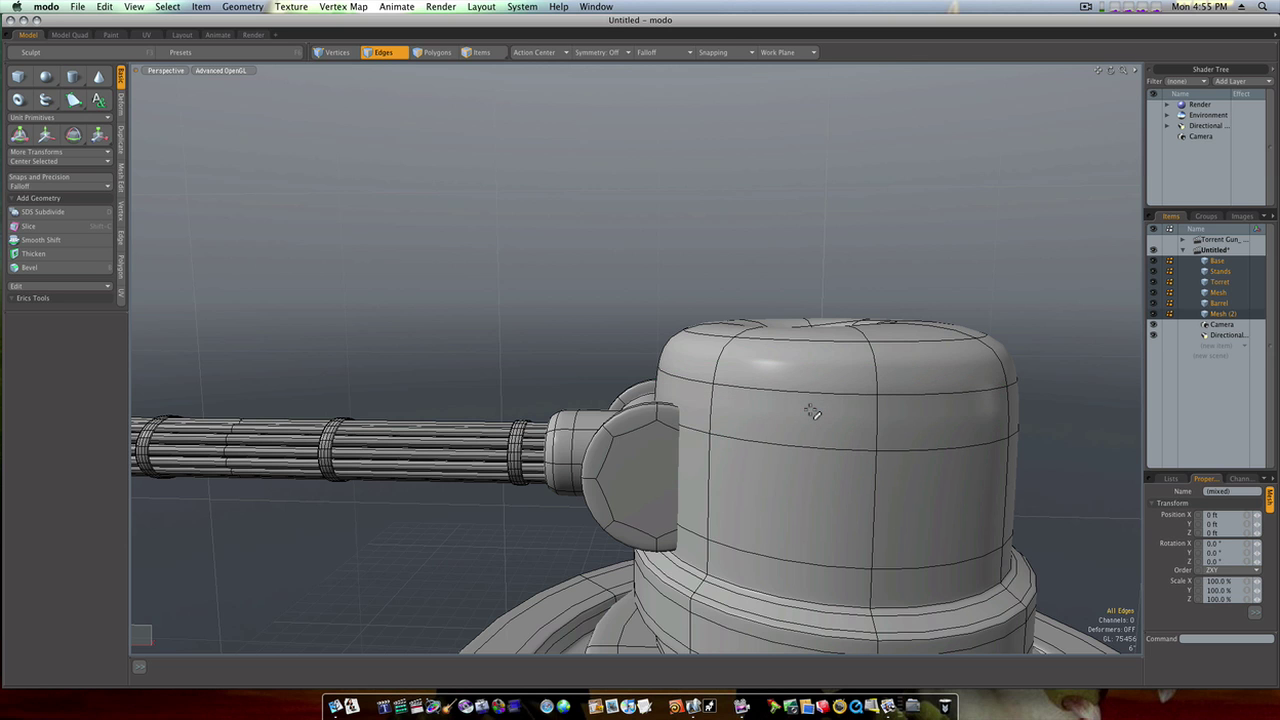
pyautogui.keyDown('alt'); pyautogui.moveTo(822, 431); pyautogui.dragTo(830, 500); pyautogui.keyUp('alt')
# Undo the edge loop deletions and the raising of the turret's top polygons.
pyautogui.press('super+z')
pyautogui.press('super+z')
pyautogui.press('super+z')
pyautogui.press('super+z')
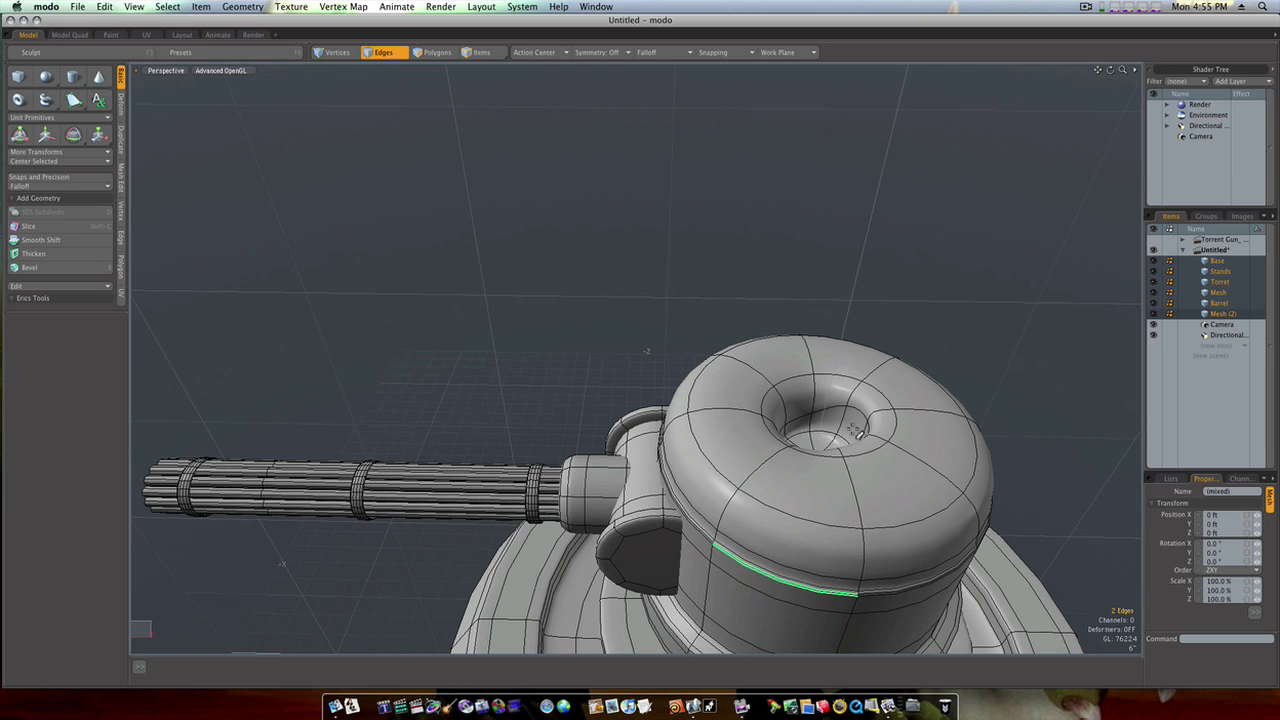
pyautogui.press('super+z')
pyautogui.press('super+z')
pyautogui.press('super+z')
pyautogui.press('super+z')
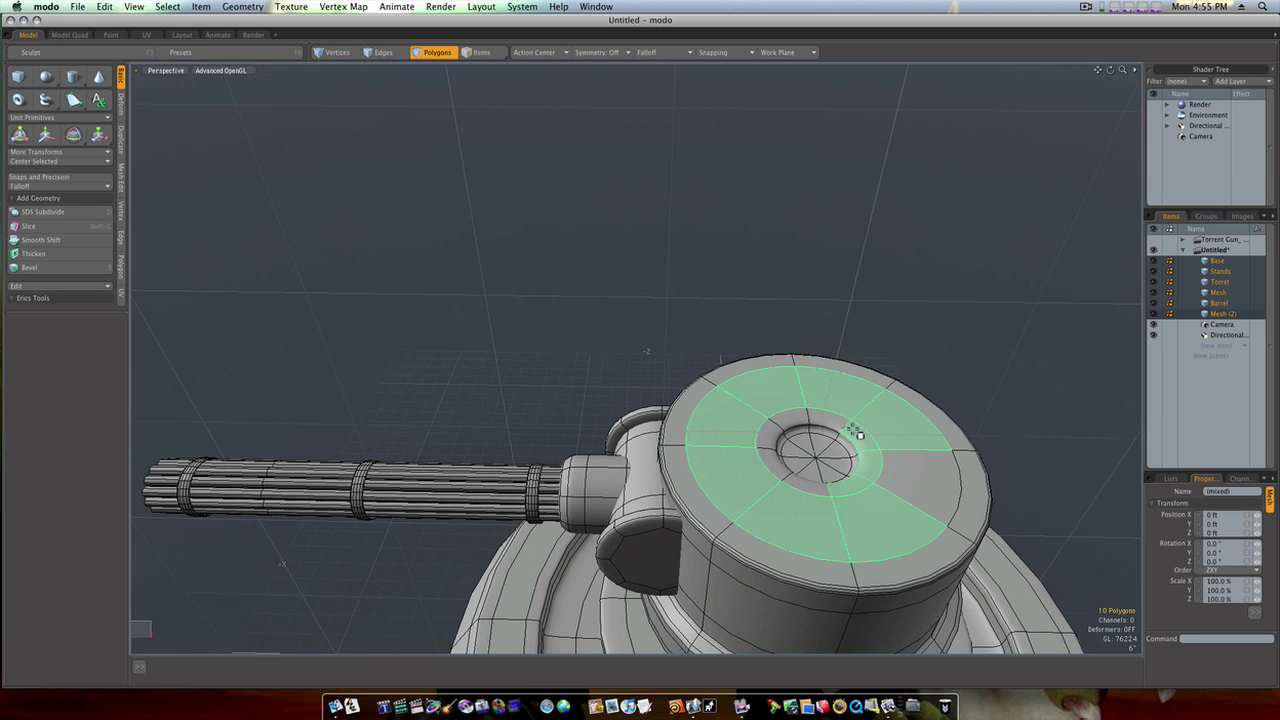
# Limit the selection to the complete ring of eight large polygons on the turret's top and raise it into a rounded dome.
pyautogui.keyDown('ctrl'); pyautogui.click(863, 446); pyautogui.keyUp('ctrl')
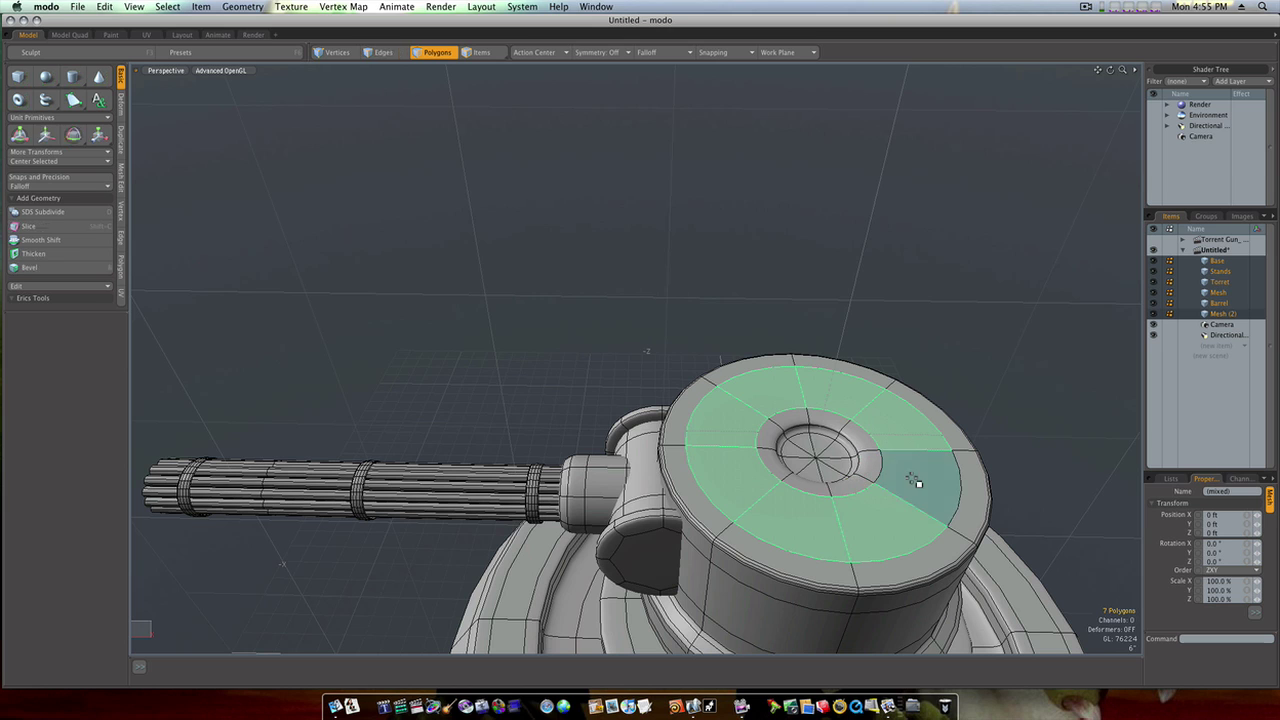
pyautogui.press('w')
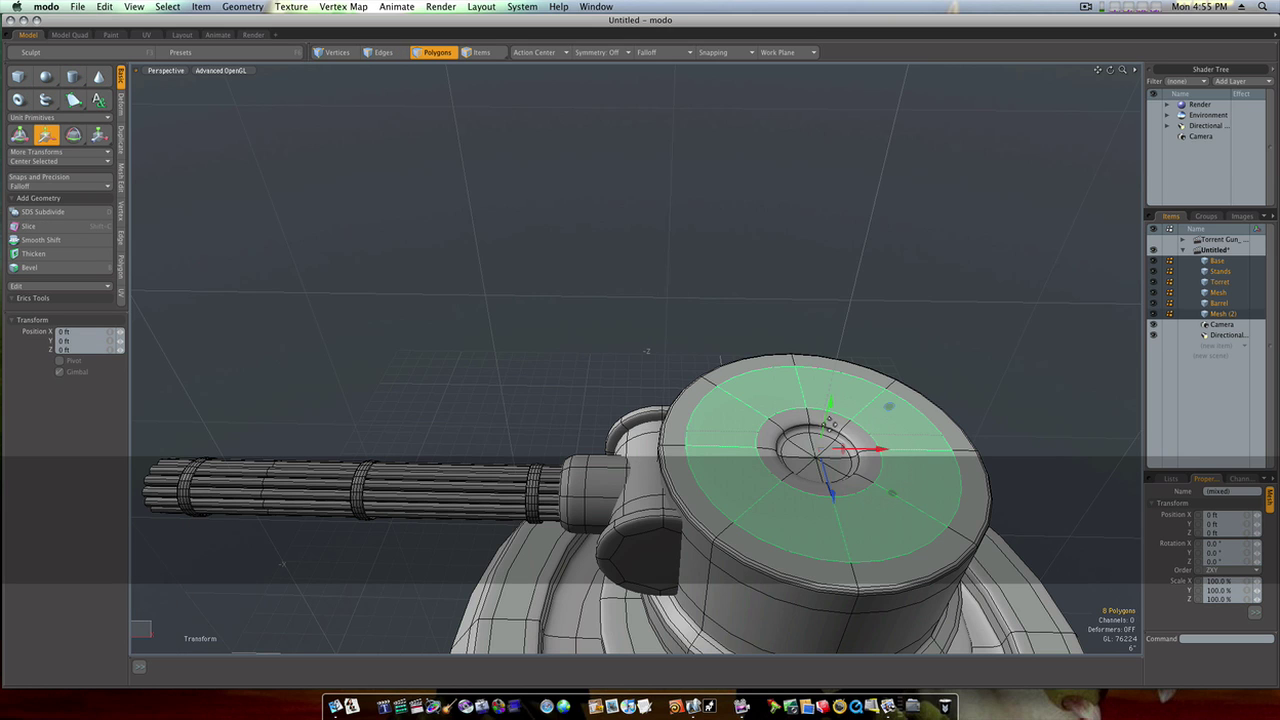
pyautogui.moveTo(823, 422); pyautogui.dragTo(840, 372)
pyautogui.press('space')
pyautogui.keyDown('alt'); pyautogui.moveTo(815, 444); pyautogui.dragTo(835, 389); pyautogui.keyUp('alt')
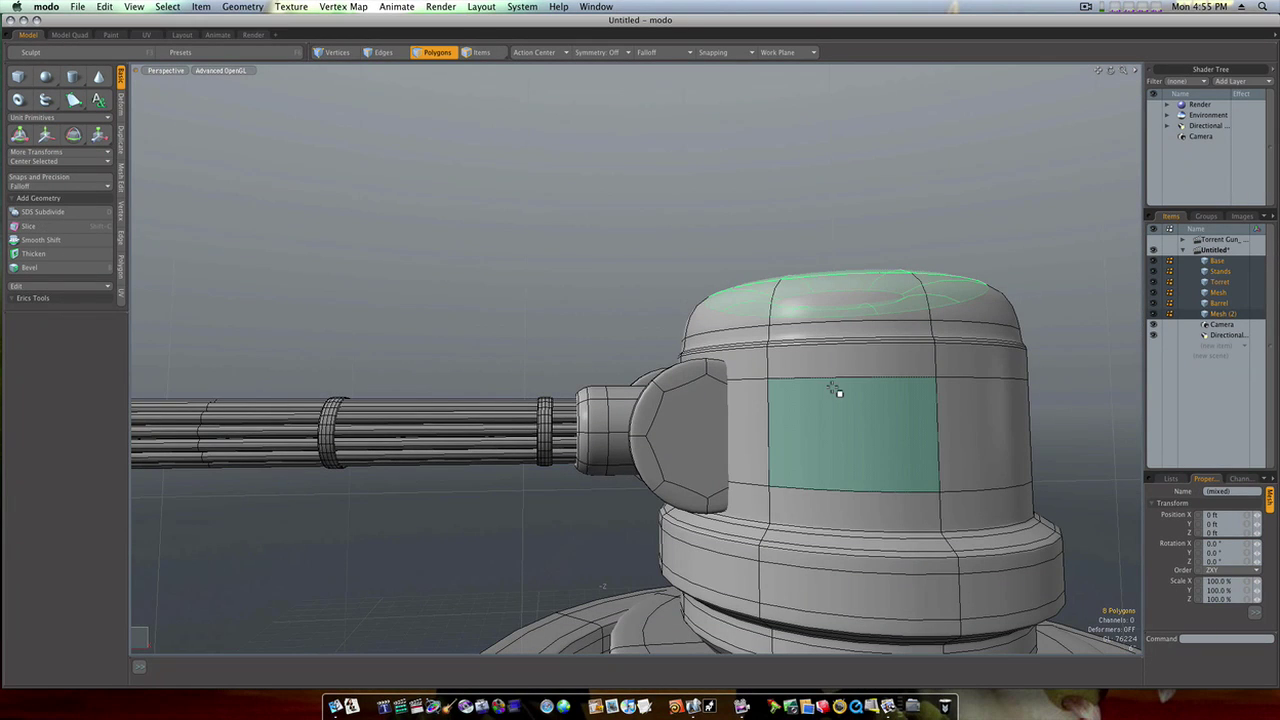
# Select the closely spaced edge loops around the turret just below the raised top and delete them.
pyautogui.press('space')
pyautogui.press('2')
pyautogui.click(830, 341)
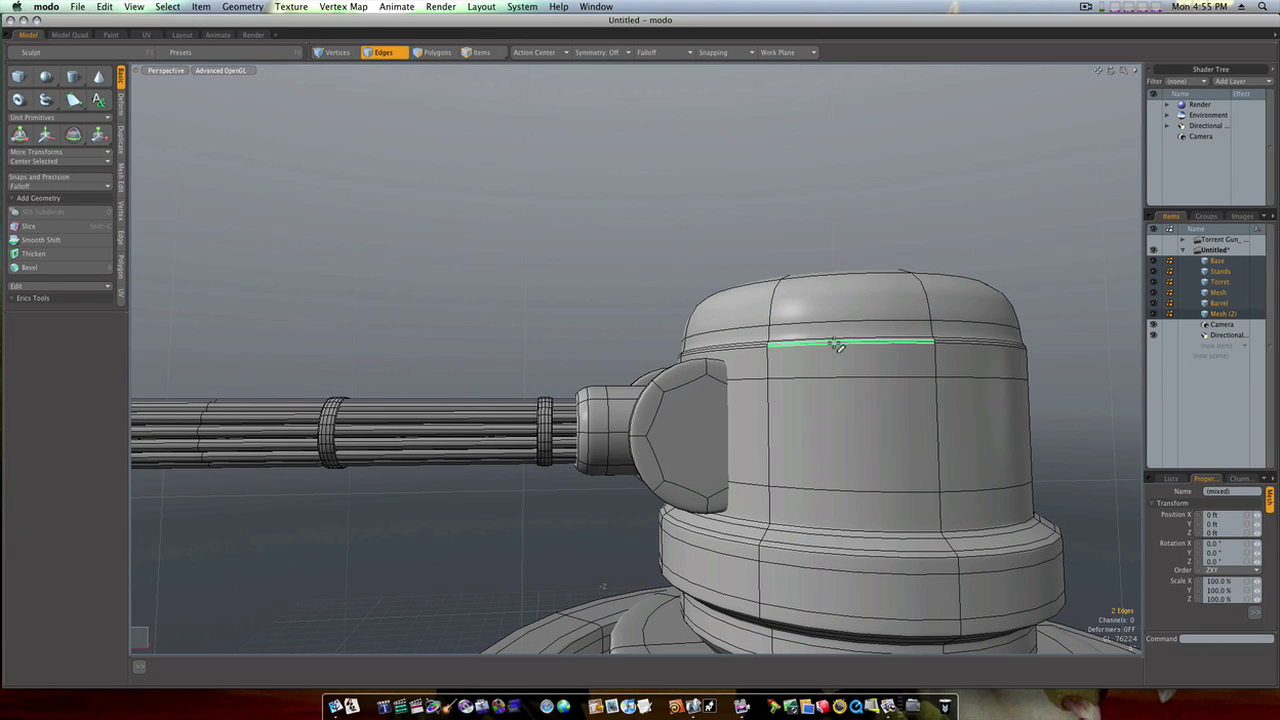
pyautogui.doubleClick(835, 342)
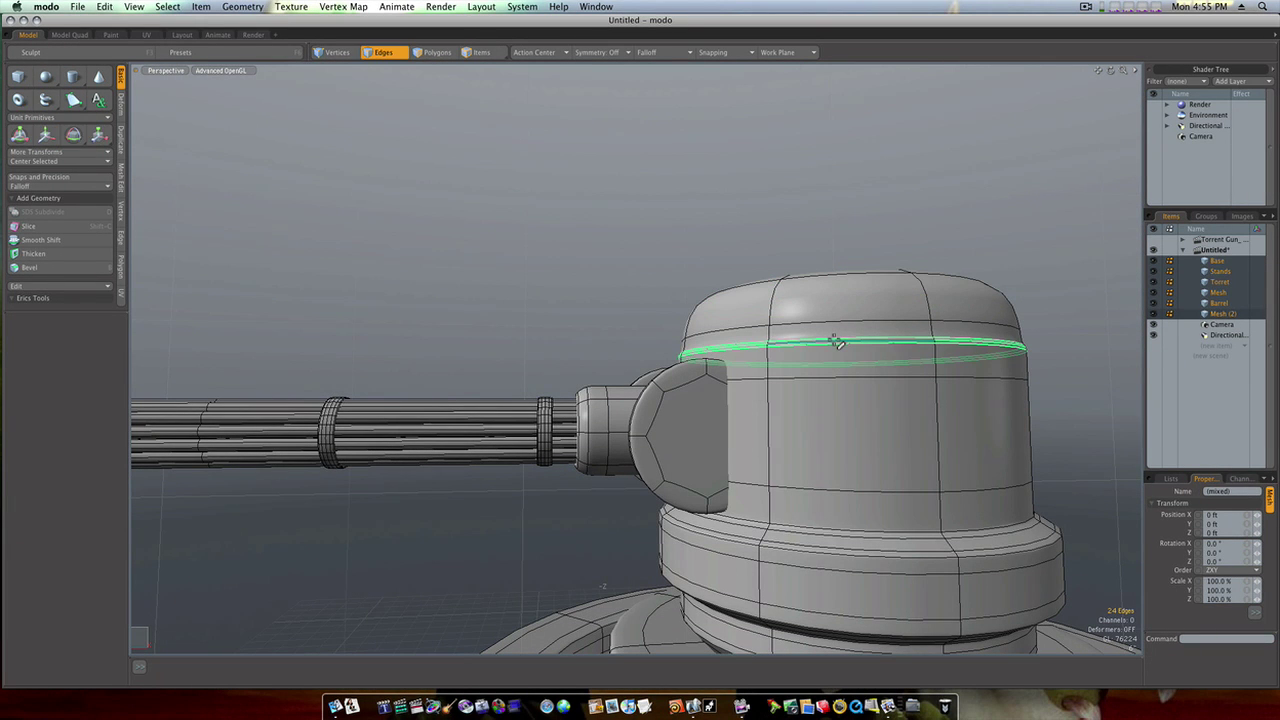
pyautogui.press('Delete')
pyautogui.scroll(-10, 826, 398)
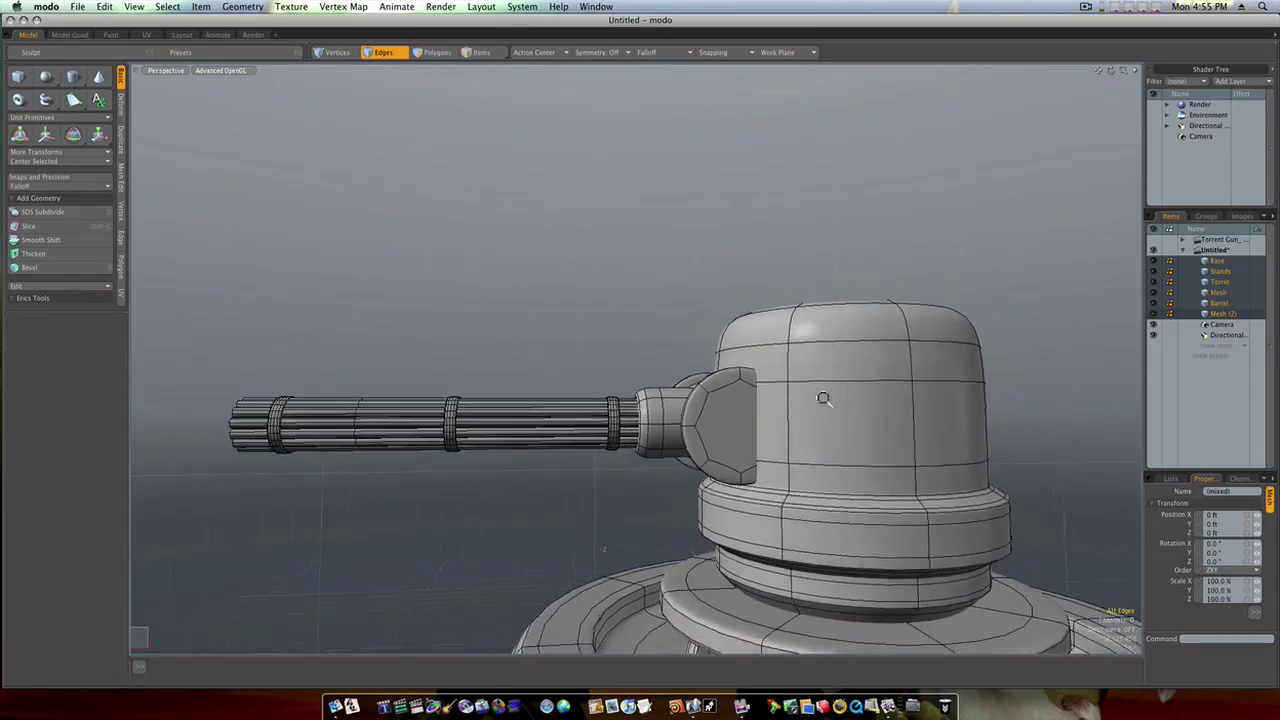
pyautogui.keyDown('alt'); pyautogui.moveTo(820, 398); pyautogui.dragTo(818, 446); pyautogui.keyUp('alt')
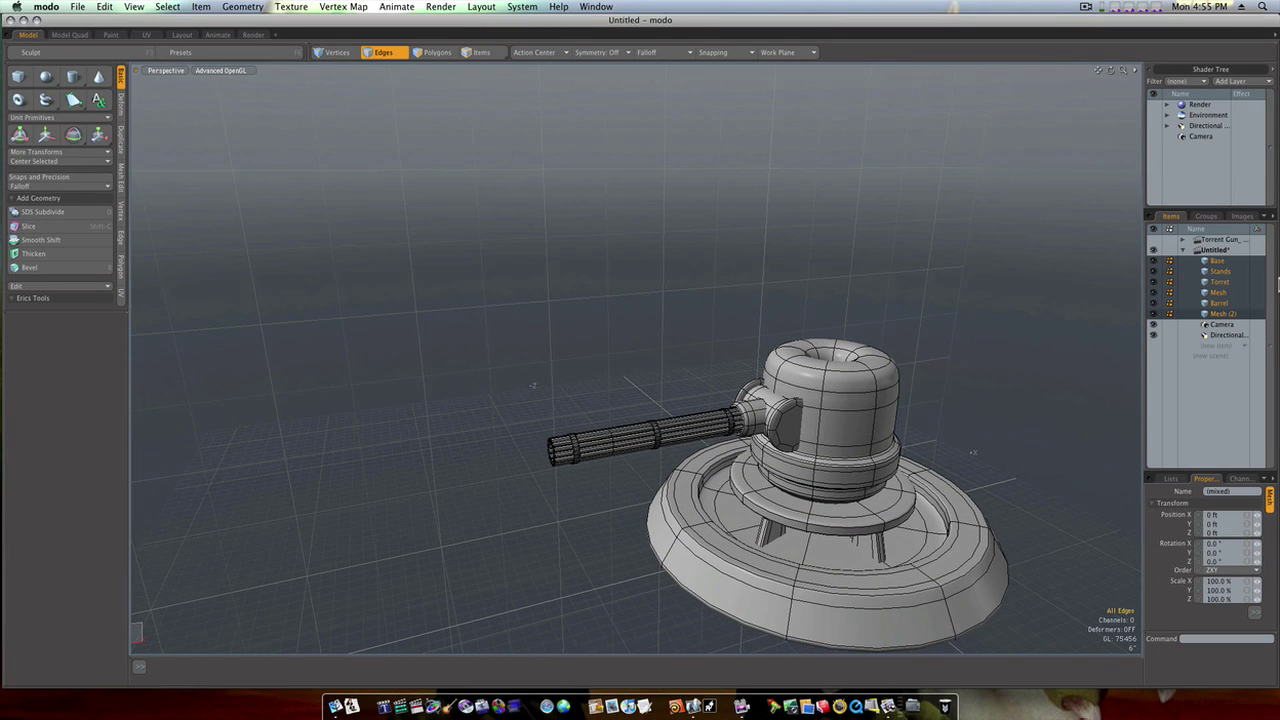
# Select the barrel and the two mount discs together and raise them about 4.75 inches along Y.
pyautogui.click(1229, 294)
pyautogui.keyDown('shift'); pyautogui.click(1222, 303); pyautogui.keyUp('shift')
pyautogui.keyDown('shift'); pyautogui.click(1222, 313); pyautogui.keyUp('shift')
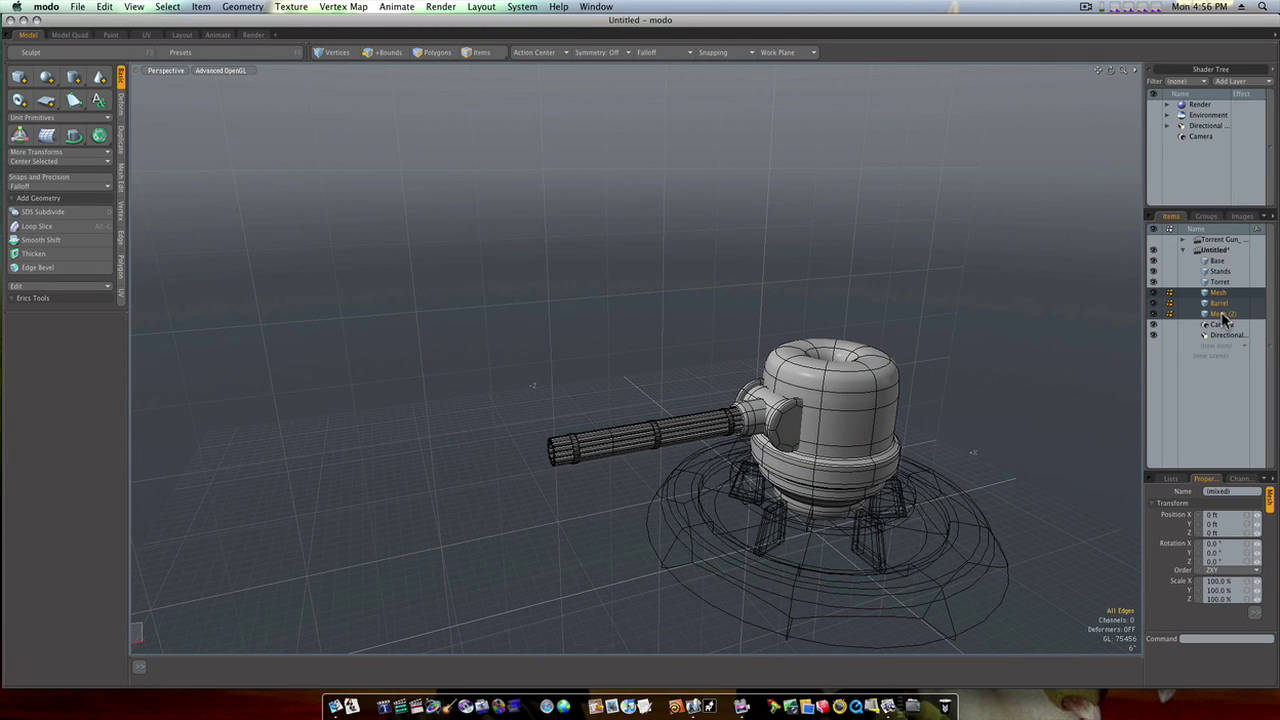
pyautogui.click(1220, 283)
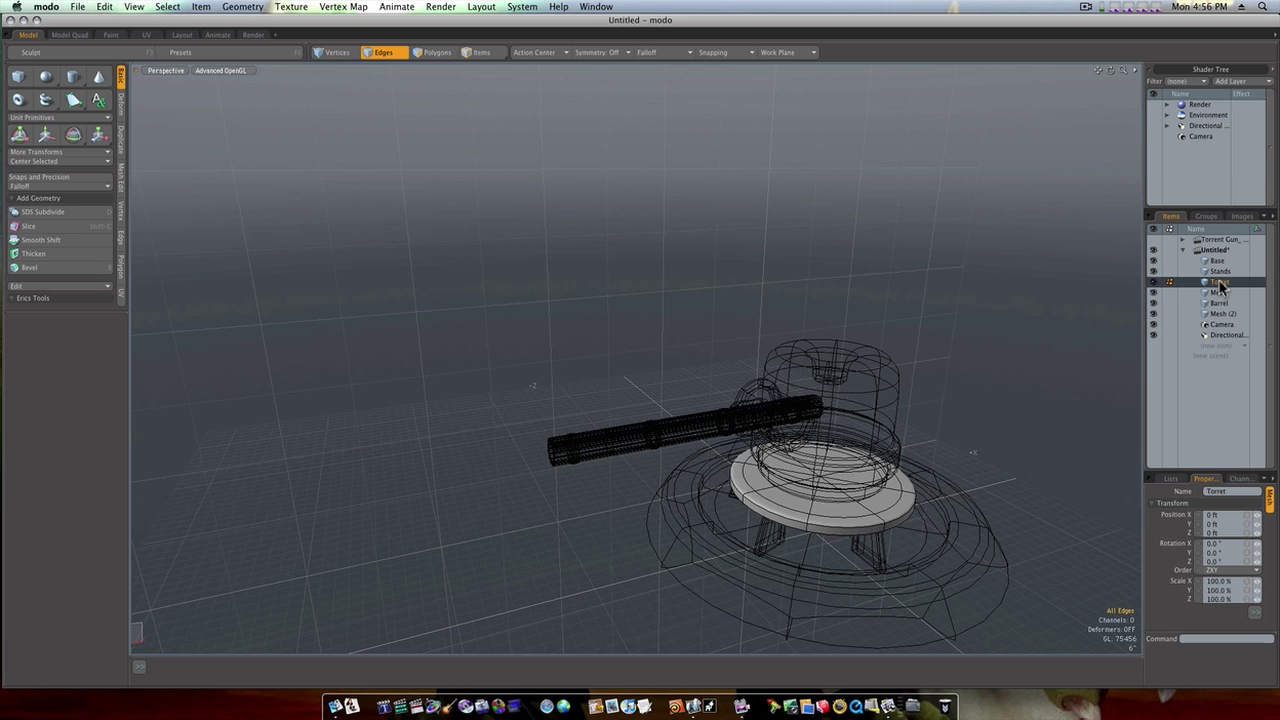
pyautogui.click(1218, 292)
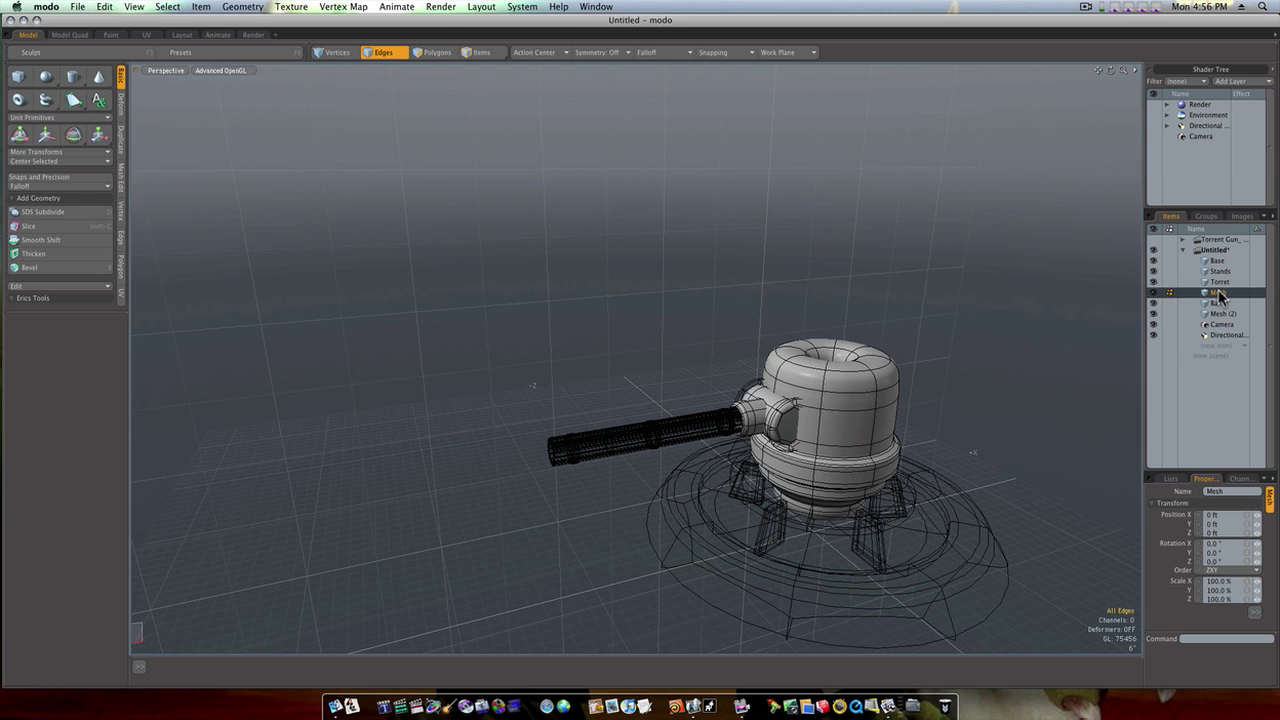
pyautogui.keyDown('shift'); pyautogui.click(1217, 303); pyautogui.keyUp('shift')
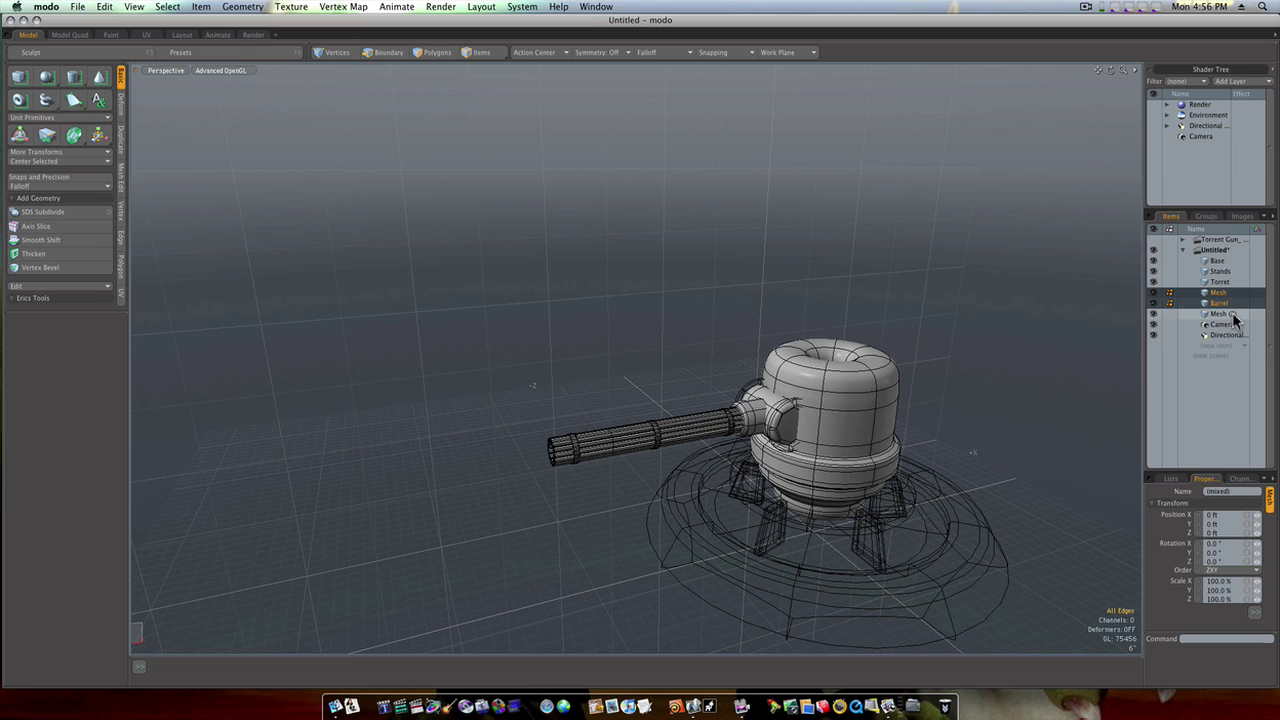
pyautogui.press('2')
pyautogui.click(1231, 315)
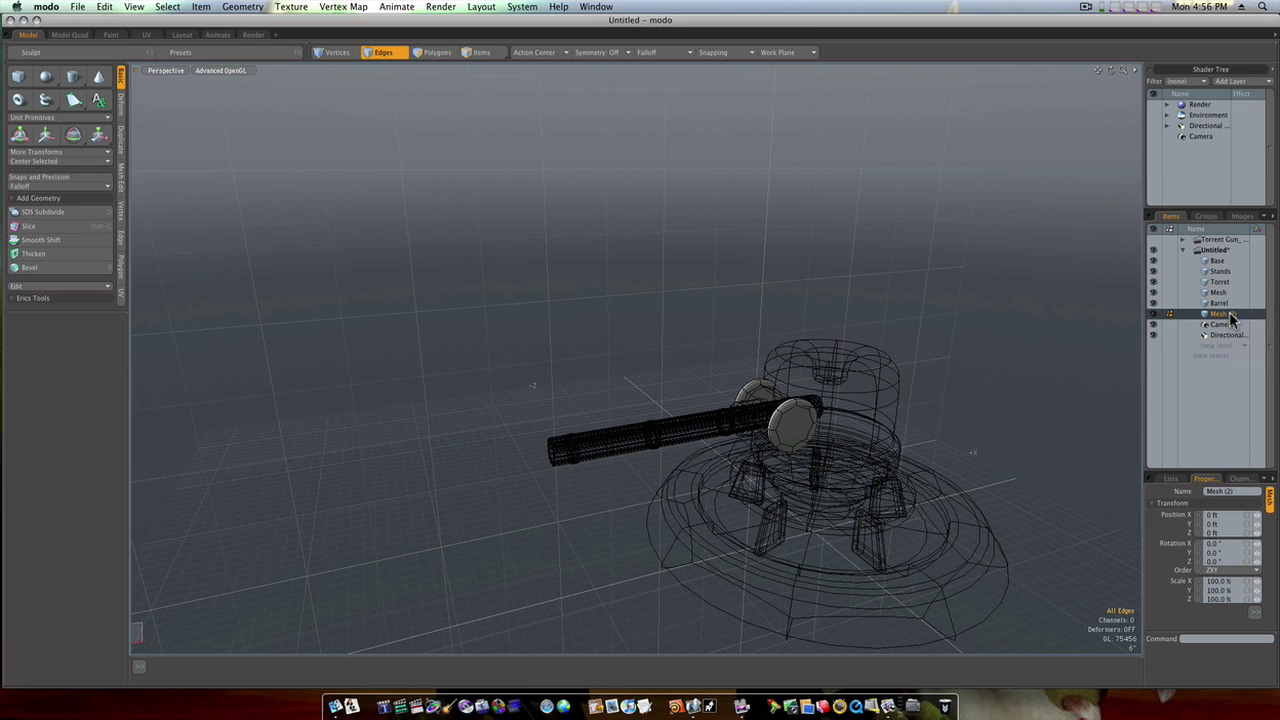
pyautogui.keyDown('shift'); pyautogui.click(1226, 303); pyautogui.keyUp('shift')
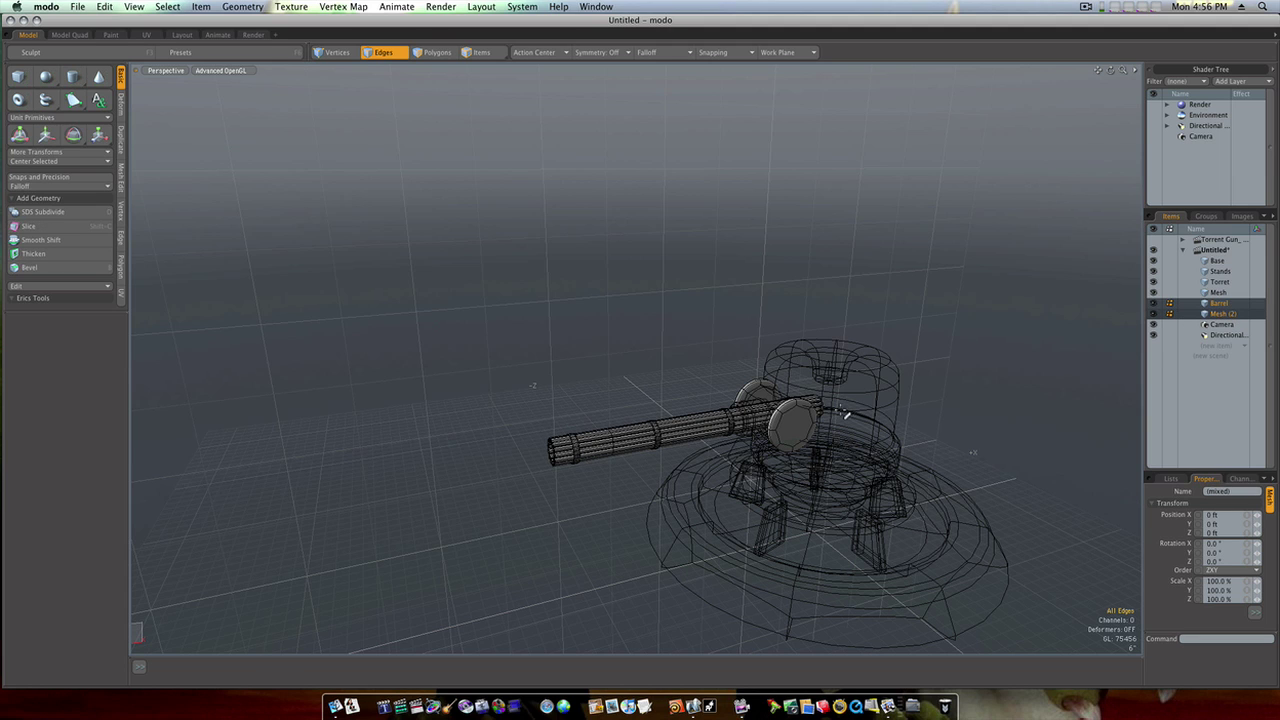
pyautogui.press('w')
pyautogui.moveTo(698, 375); pyautogui.dragTo(697, 382)
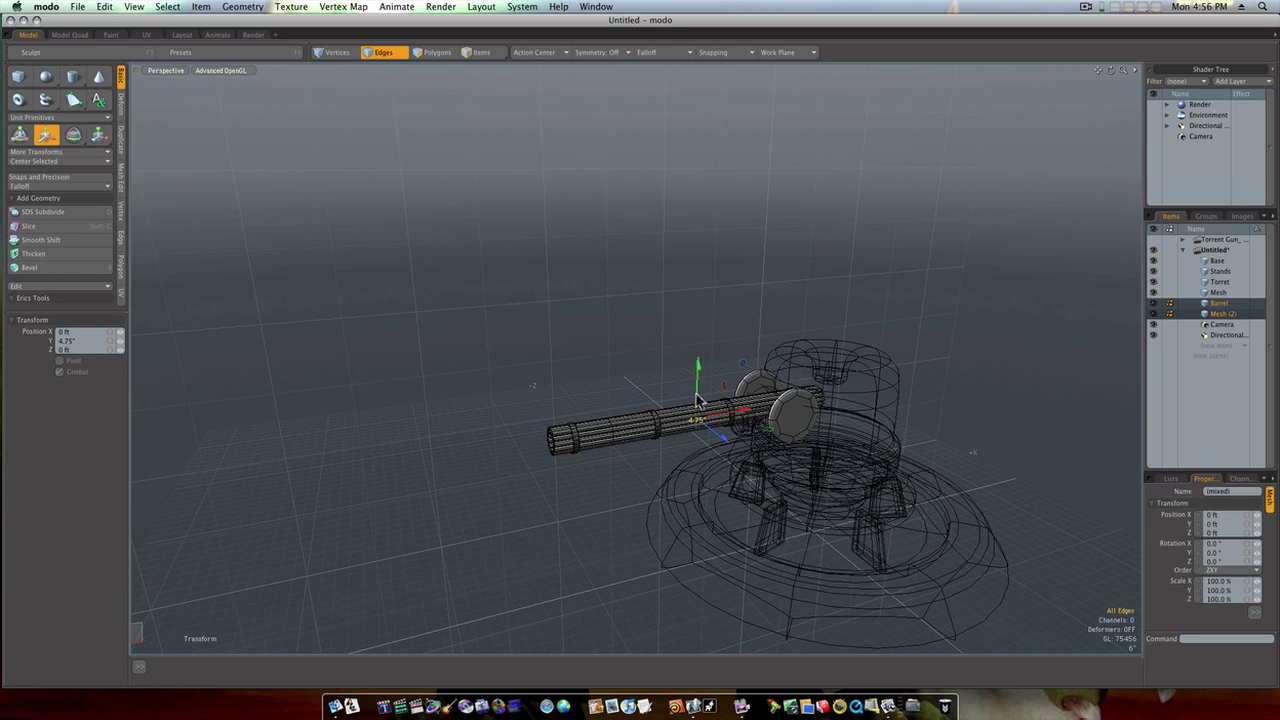
# Select the cylindrical barrel housing between the discs in the turret mesh and raise it about 4.5 inches.
pyautogui.click(1203, 294)
pyautogui.scroll(5, 755, 371)
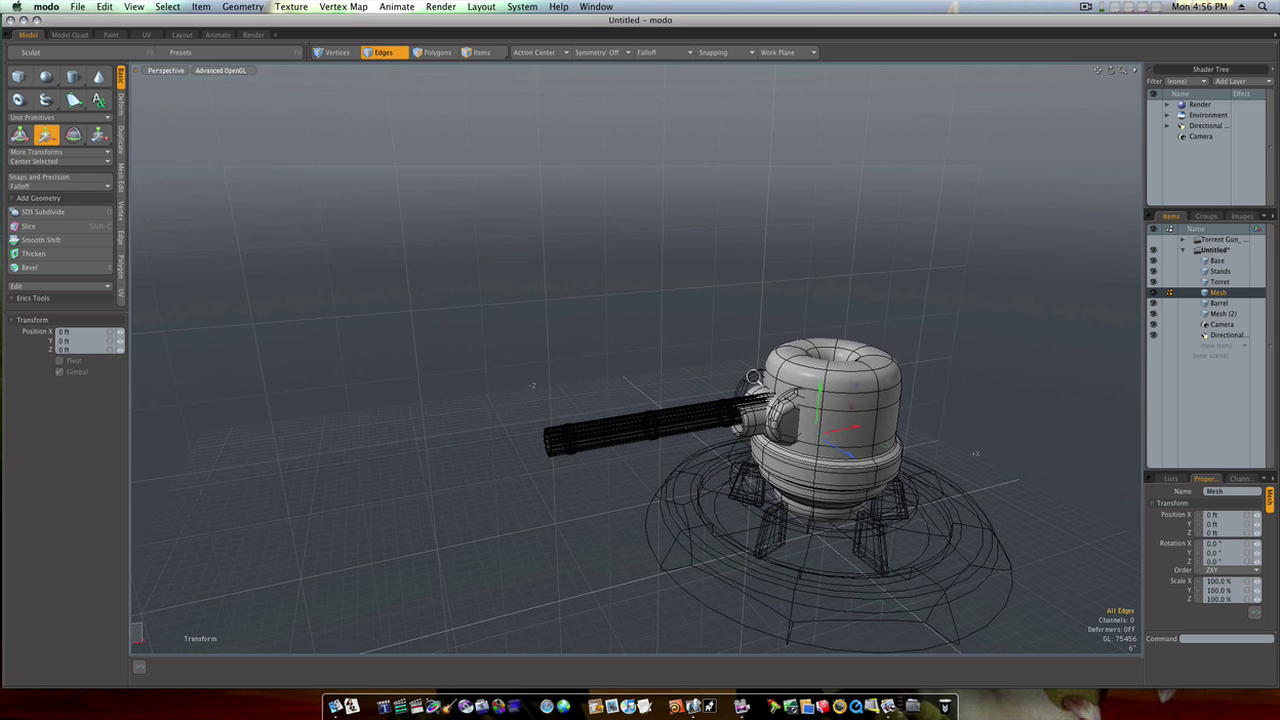
pyautogui.press('space')
pyautogui.press('space')
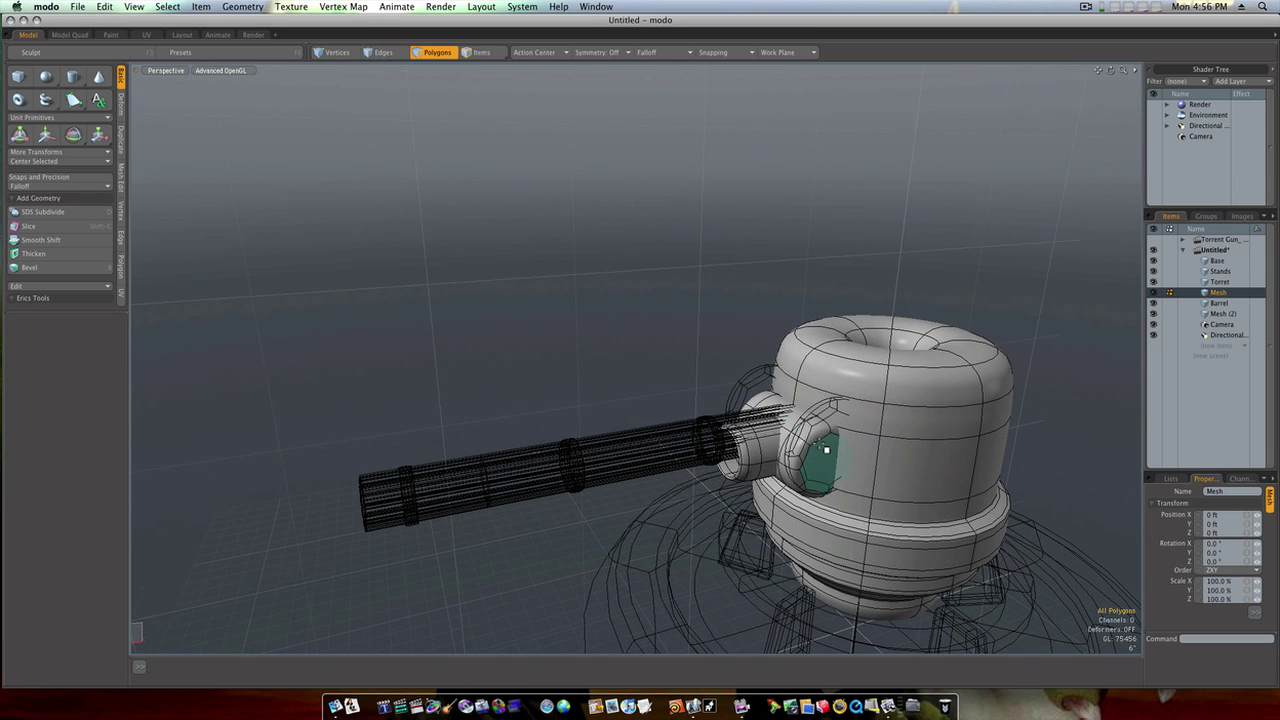
pyautogui.doubleClick(827, 451)
pyautogui.press('w')
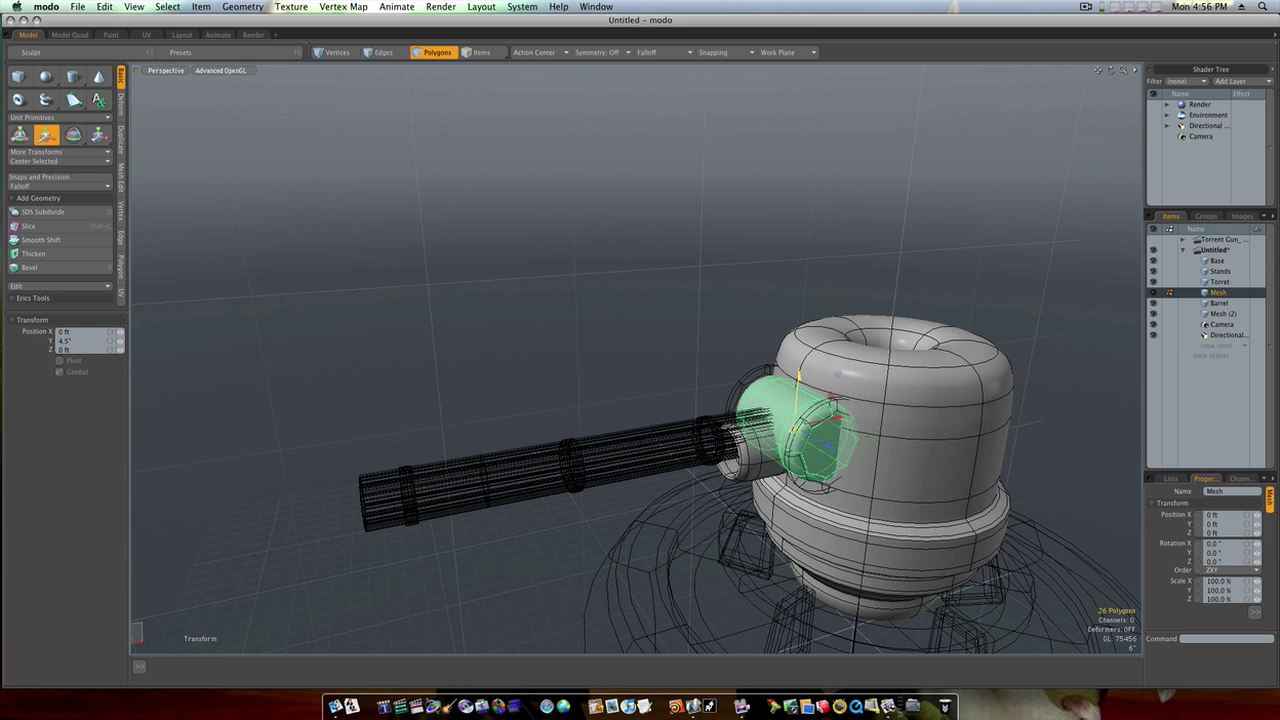
# Select the hollow collar around the barrel and raise it about 5 inches to line up with the housing.
pyautogui.press('space')
pyautogui.click(602, 292)
pyautogui.keyDown('alt'); pyautogui.moveTo(674, 424); pyautogui.dragTo(695, 371); pyautogui.keyUp('alt')
pyautogui.doubleClick(764, 444)
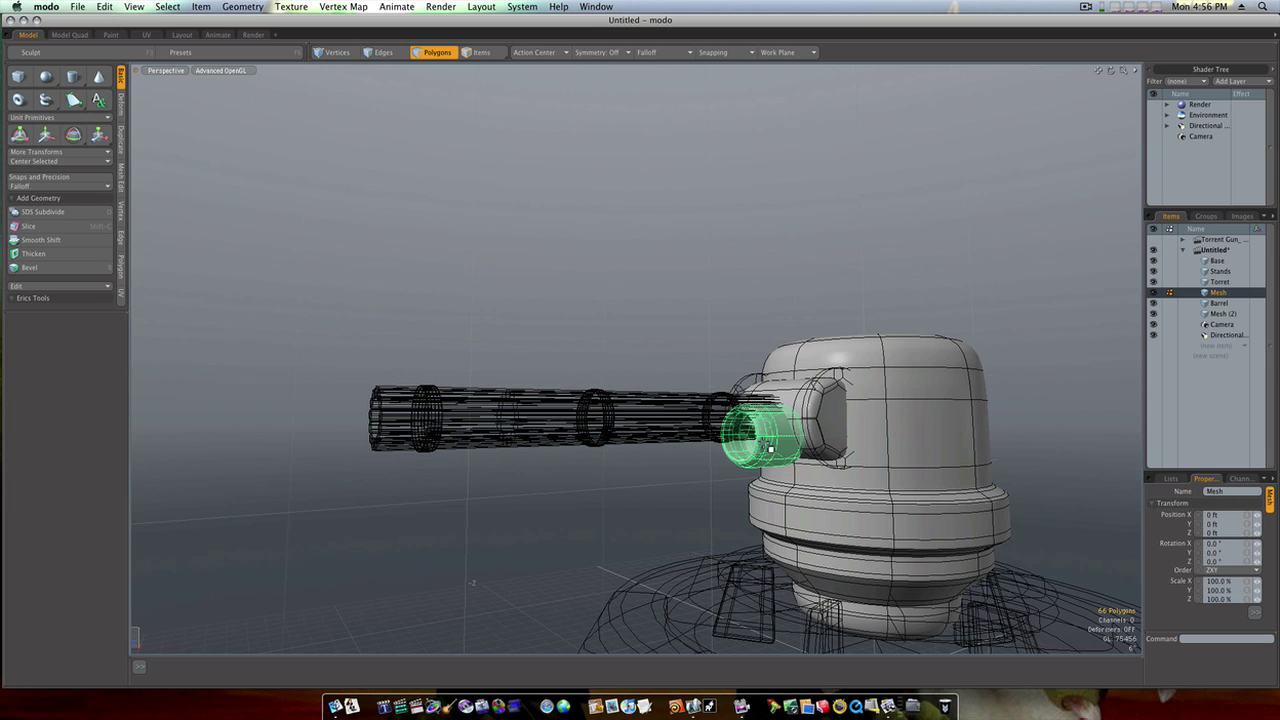
pyautogui.press('w')
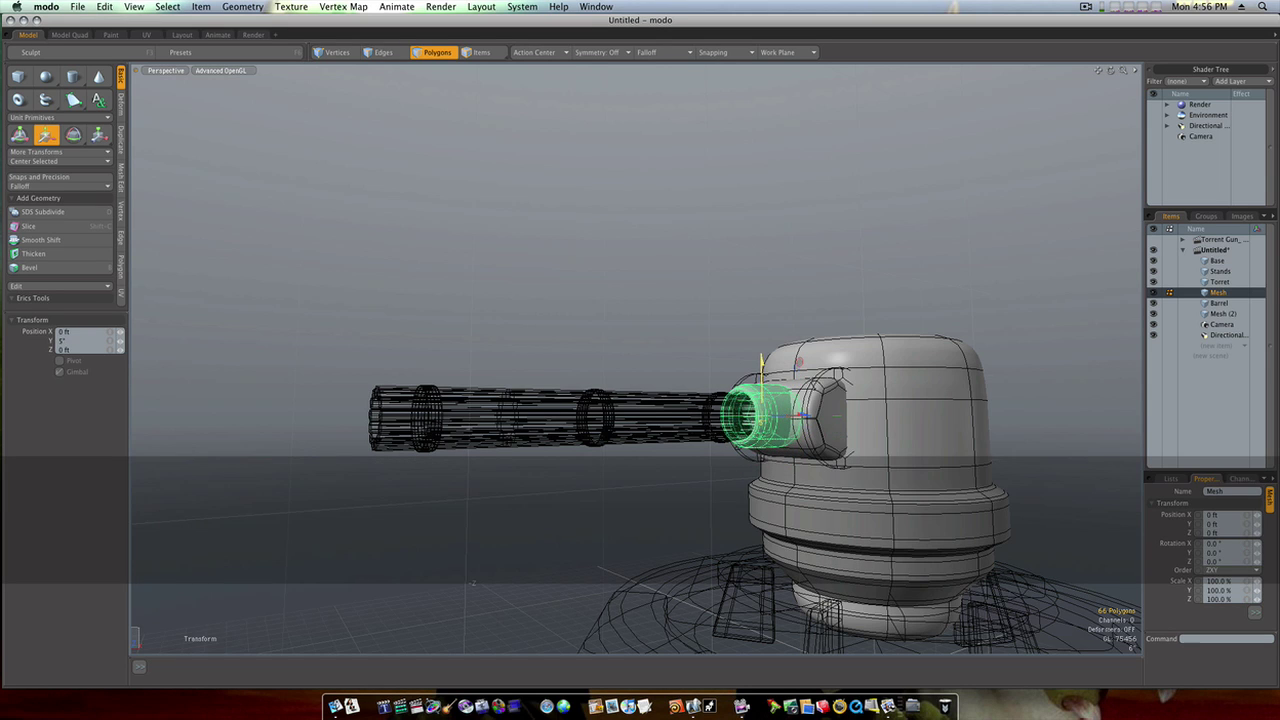
pyautogui.click(853, 323)
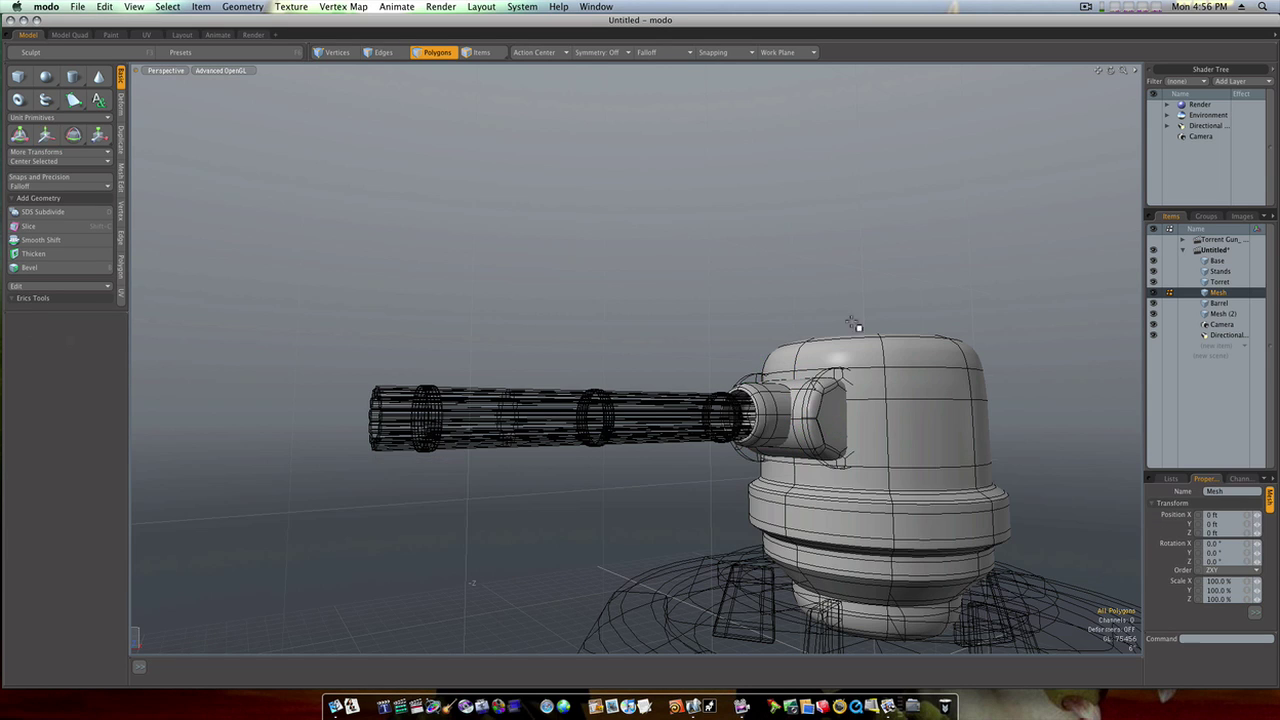
# Display all six mesh items together and examine the complete turret assembly.
pyautogui.keyDown('shift'); pyautogui.click(1222, 315); pyautogui.keyUp('shift')
pyautogui.keyDown('alt'); pyautogui.moveTo(820, 468); pyautogui.dragTo(658, 504); pyautogui.keyUp('alt')
pyautogui.scroll(-10, 836, 514)
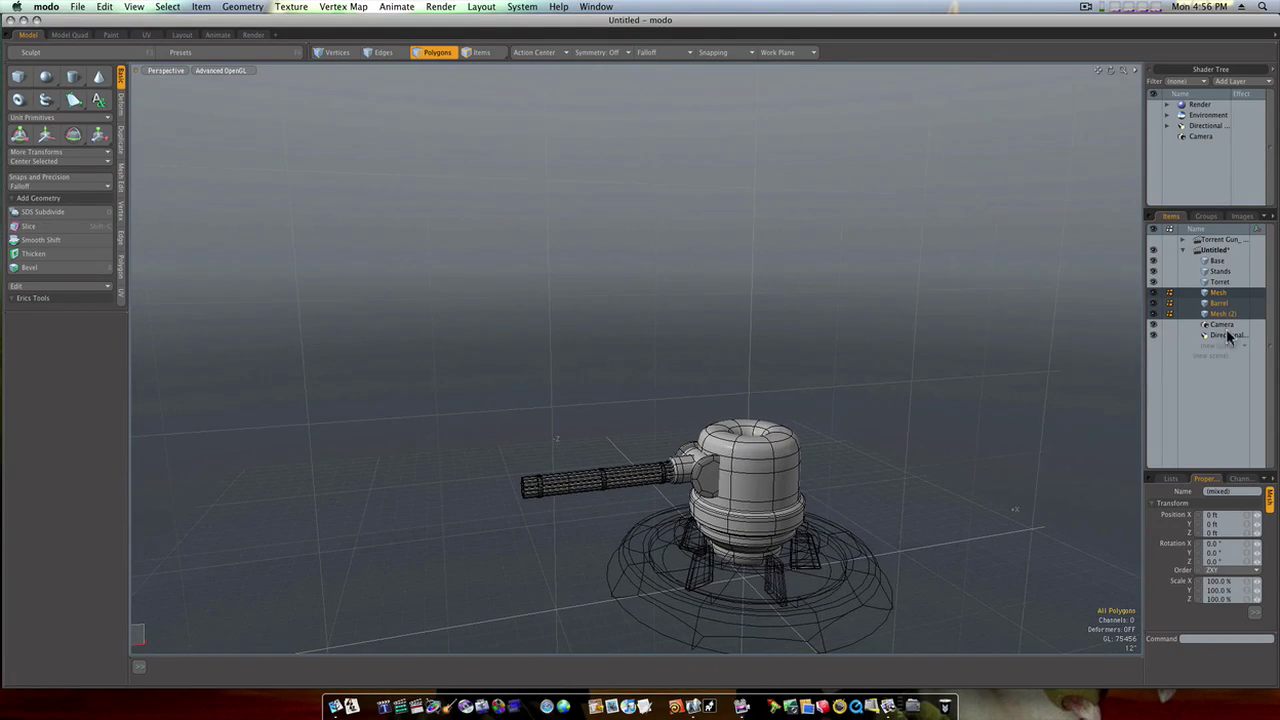
pyautogui.keyDown('shift'); pyautogui.click(1227, 261); pyautogui.keyUp('shift')
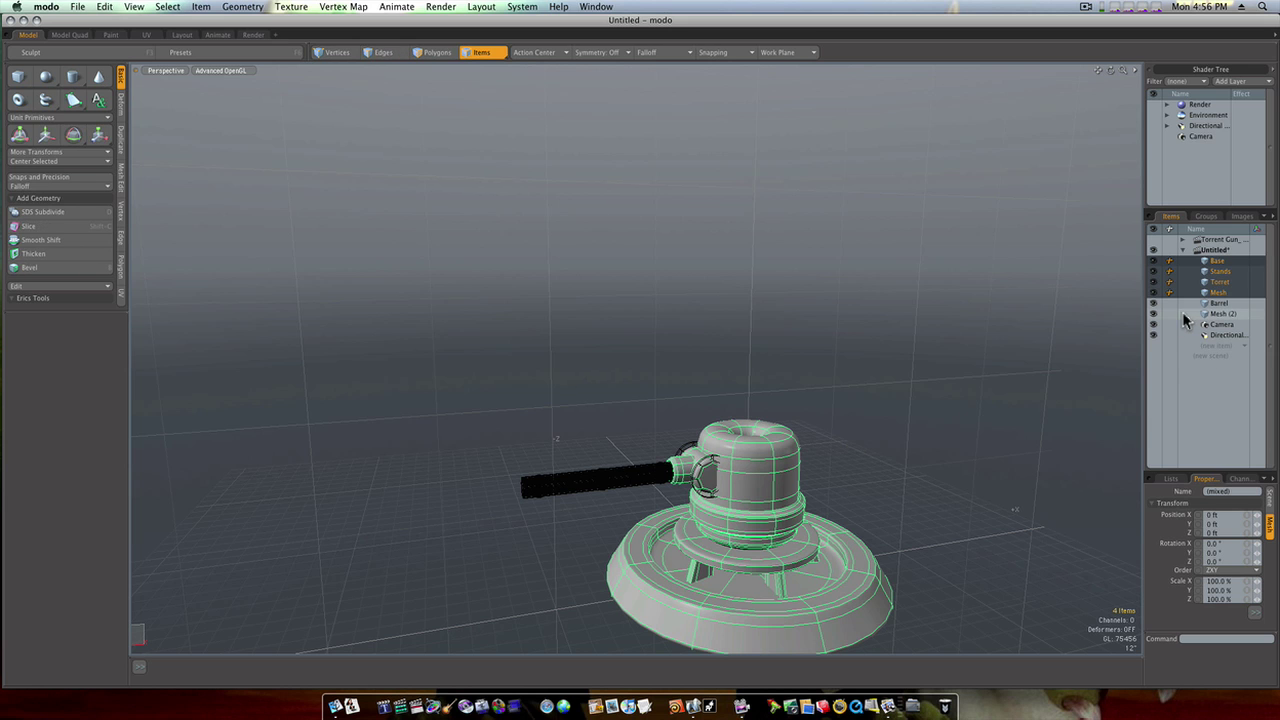
pyautogui.keyDown('ctrl'); pyautogui.click(1218, 303); pyautogui.keyUp('ctrl')
pyautogui.keyDown('ctrl'); pyautogui.click(1218, 314); pyautogui.keyUp('ctrl')
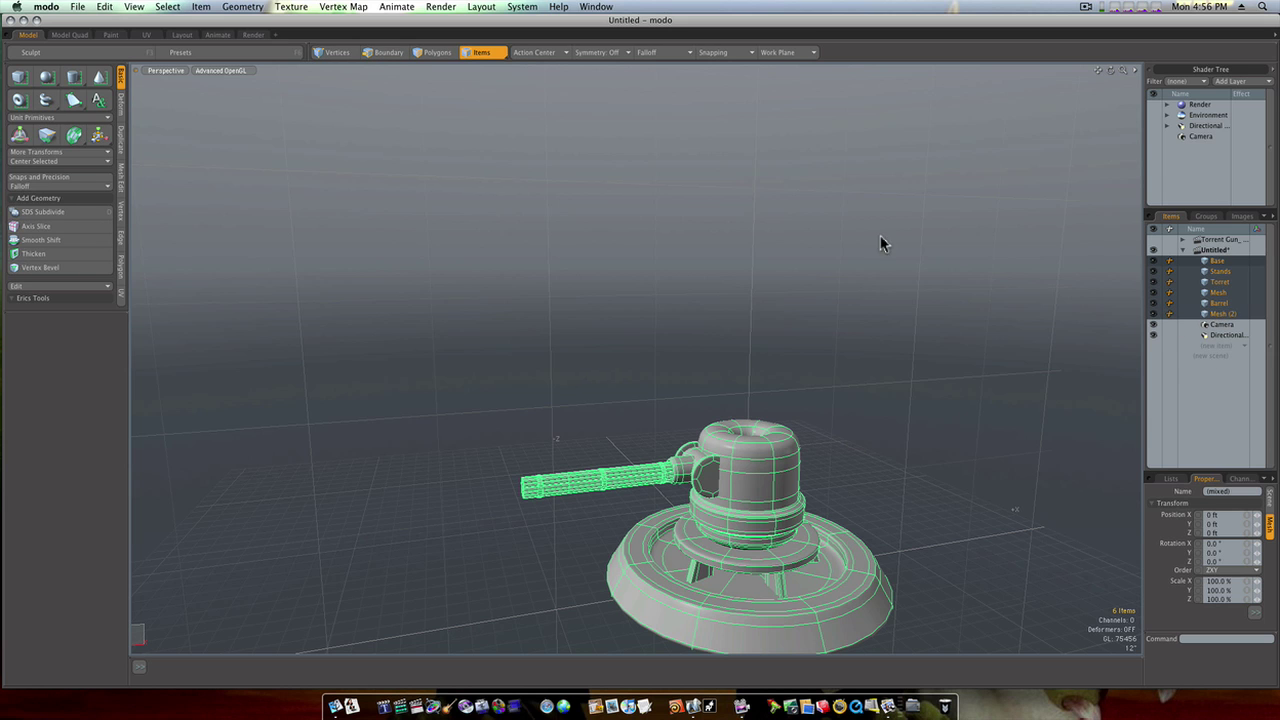
pyautogui.click(420, 59)
pyautogui.keyDown('alt'); pyautogui.moveTo(752, 444); pyautogui.dragTo(641, 393); pyautogui.keyUp('alt')
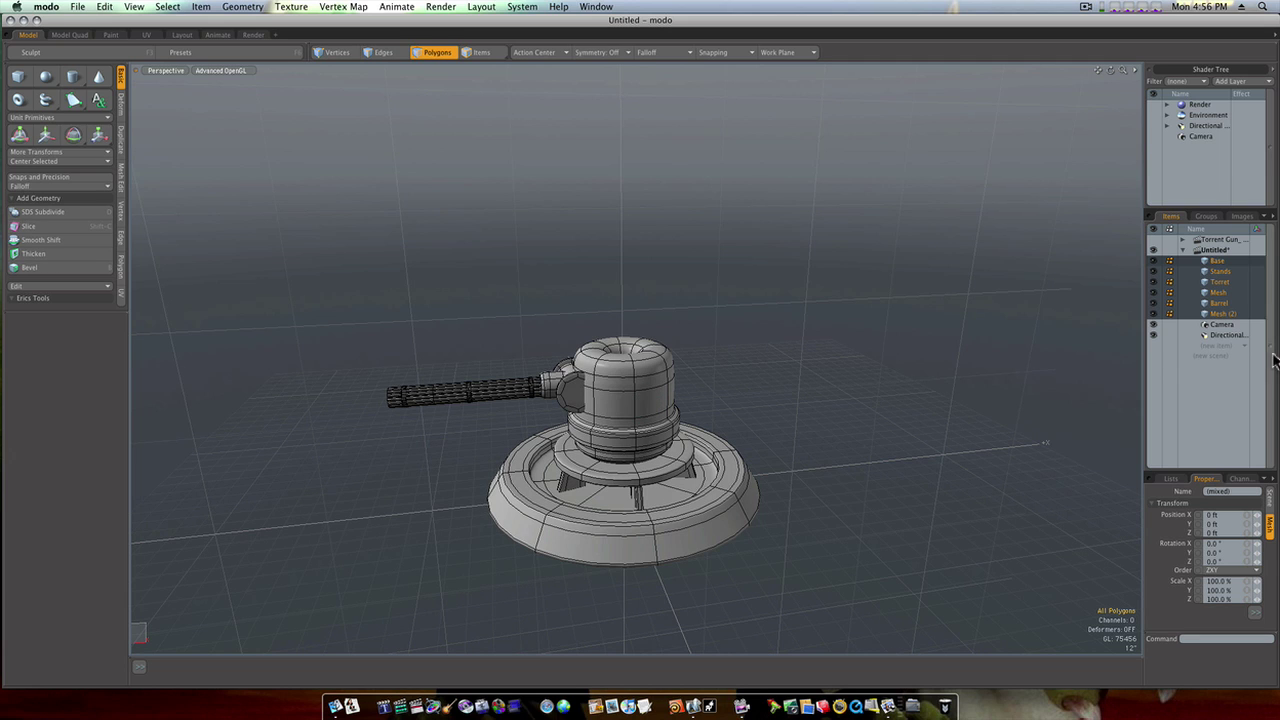
# Add a new mesh item and draw a flat upright rectangle about 6.5 by 20.5 inches in the Front view at the turret's centre.
pyautogui.click(1222, 345)
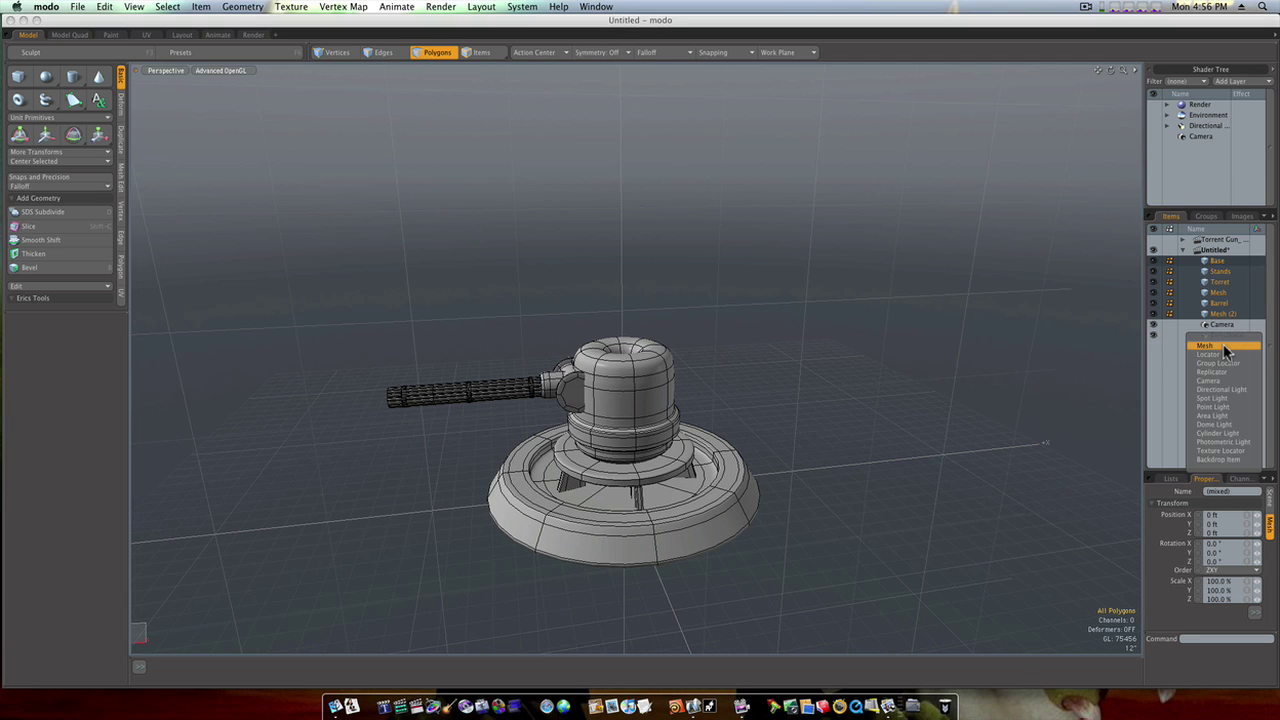
pyautogui.click(1222, 346)
pyautogui.hotkey('ctrl', 'space')
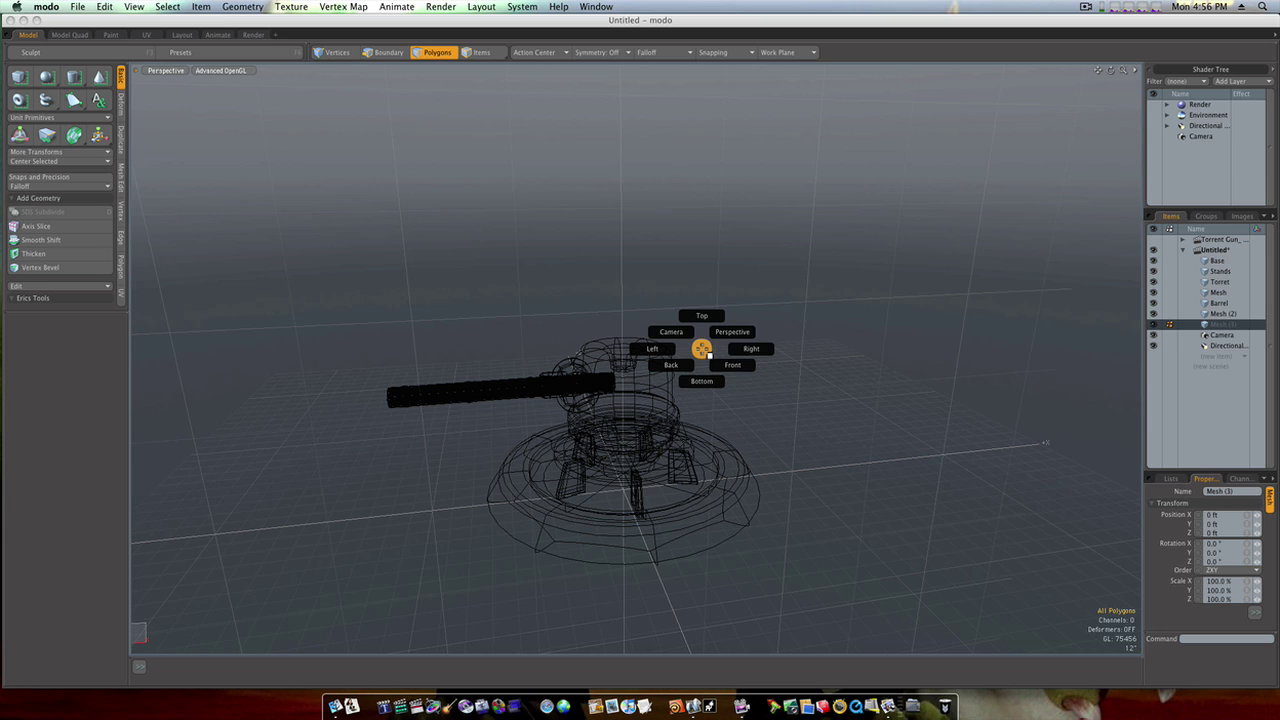
pyautogui.click(733, 366)
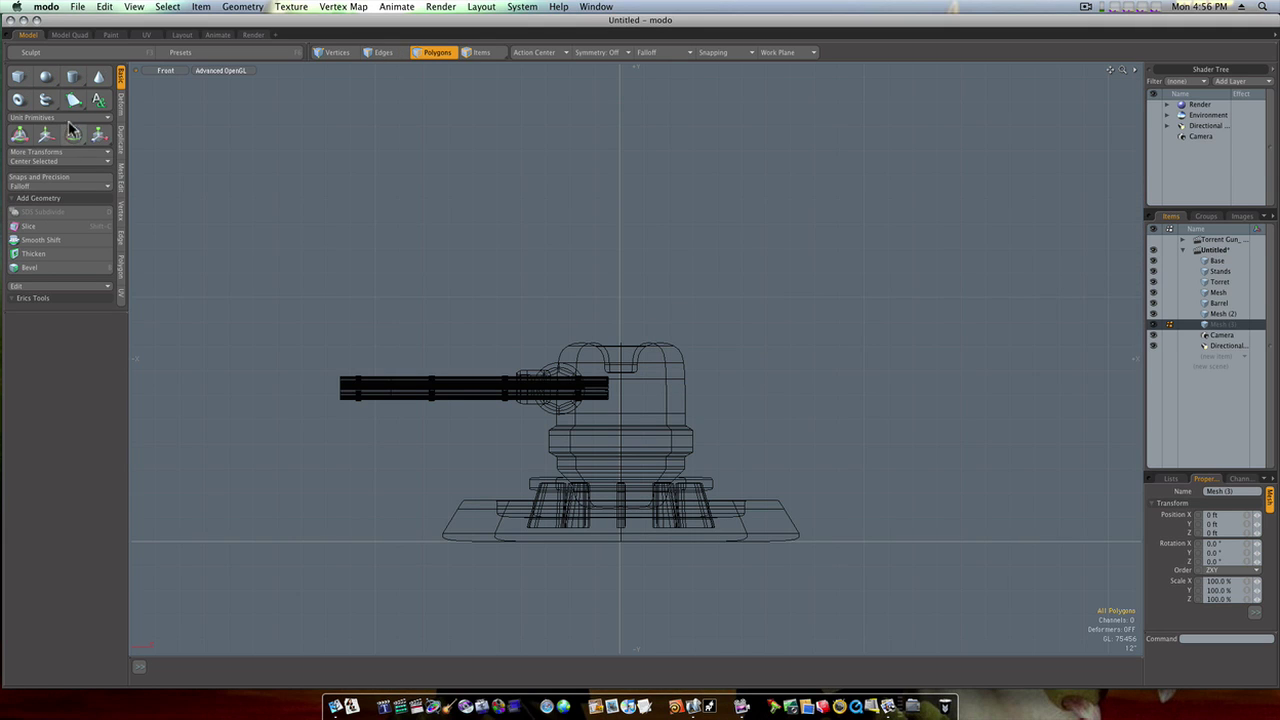
pyautogui.click(19, 78)
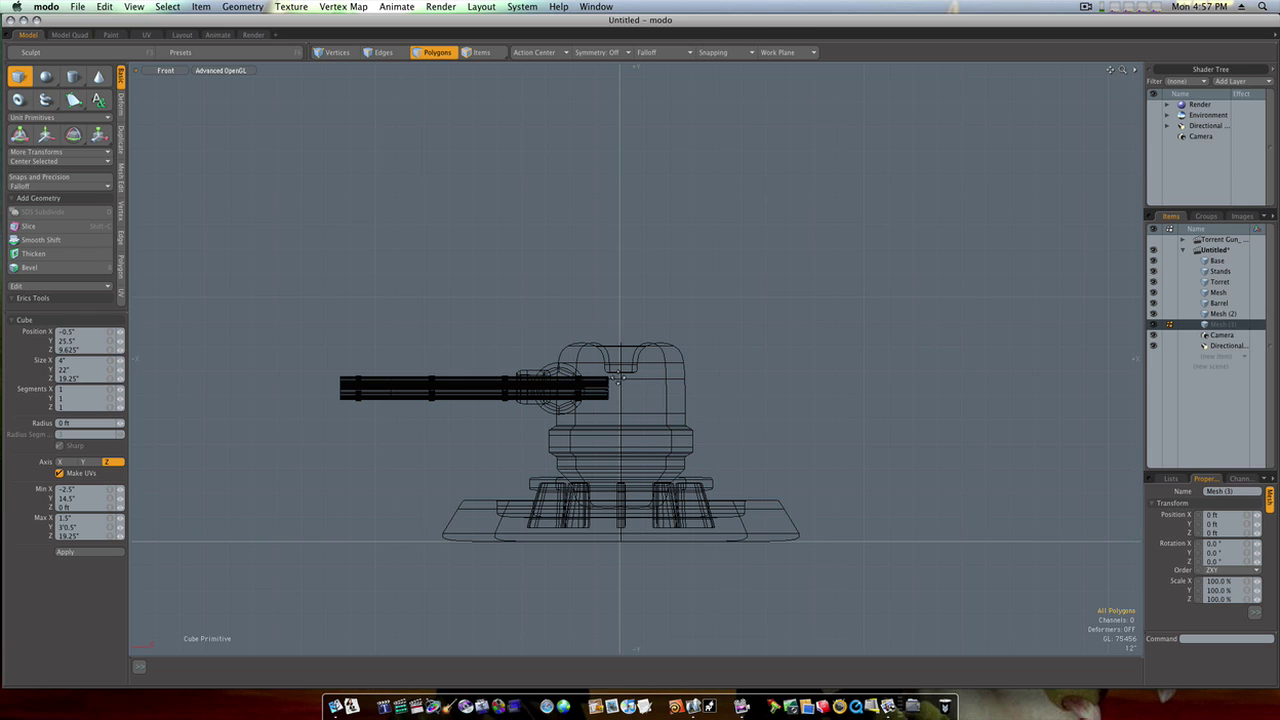
pyautogui.moveTo(617, 378); pyautogui.dragTo(618, 398)
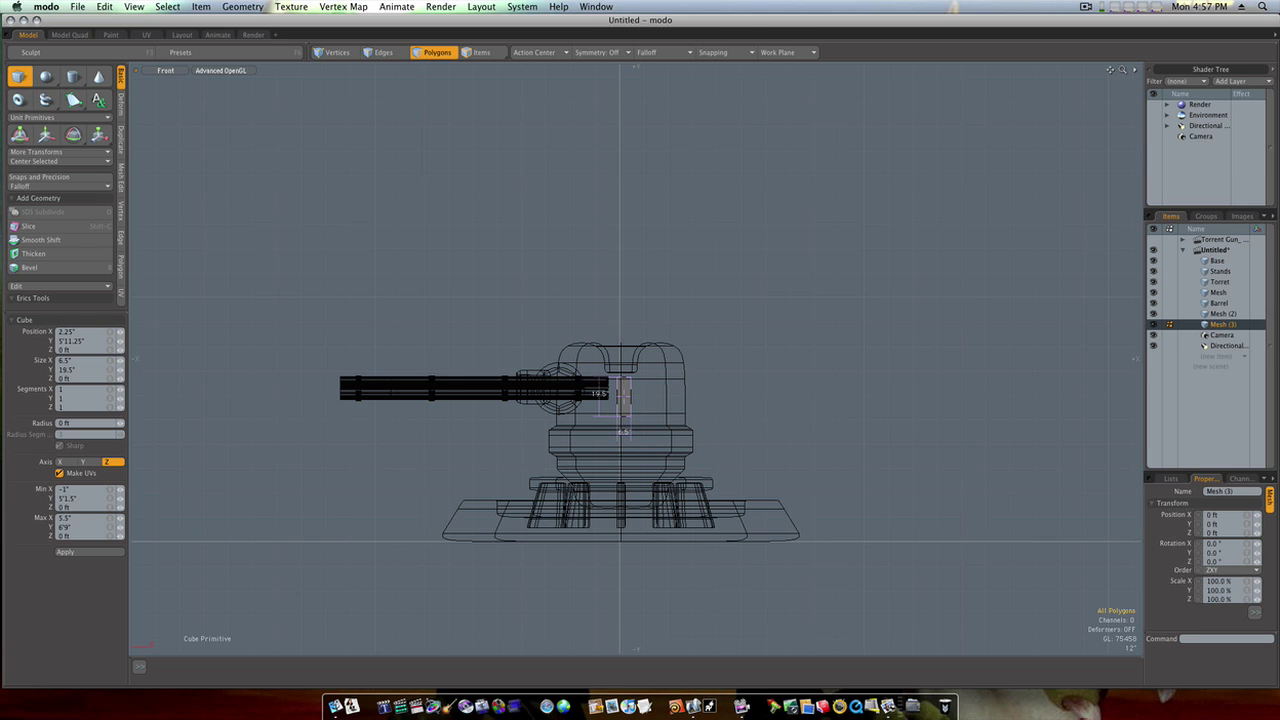
# Pull the rectangle into a box about 4.25 inches wide and 17.25 inches deep, placed at the turret's side about 33 inches along Z.
pyautogui.hotkey('ctrl', 'space')
pyautogui.click(651, 363)
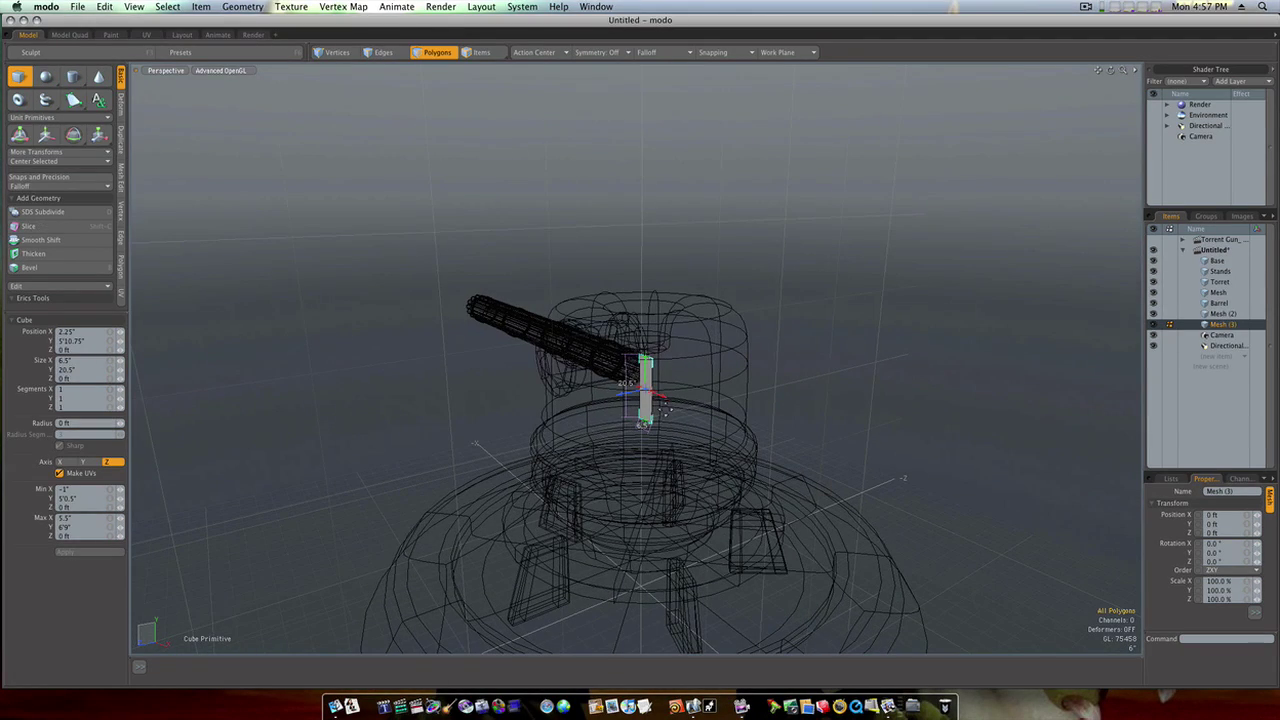
pyautogui.moveTo(642, 400); pyautogui.dragTo(691, 417)
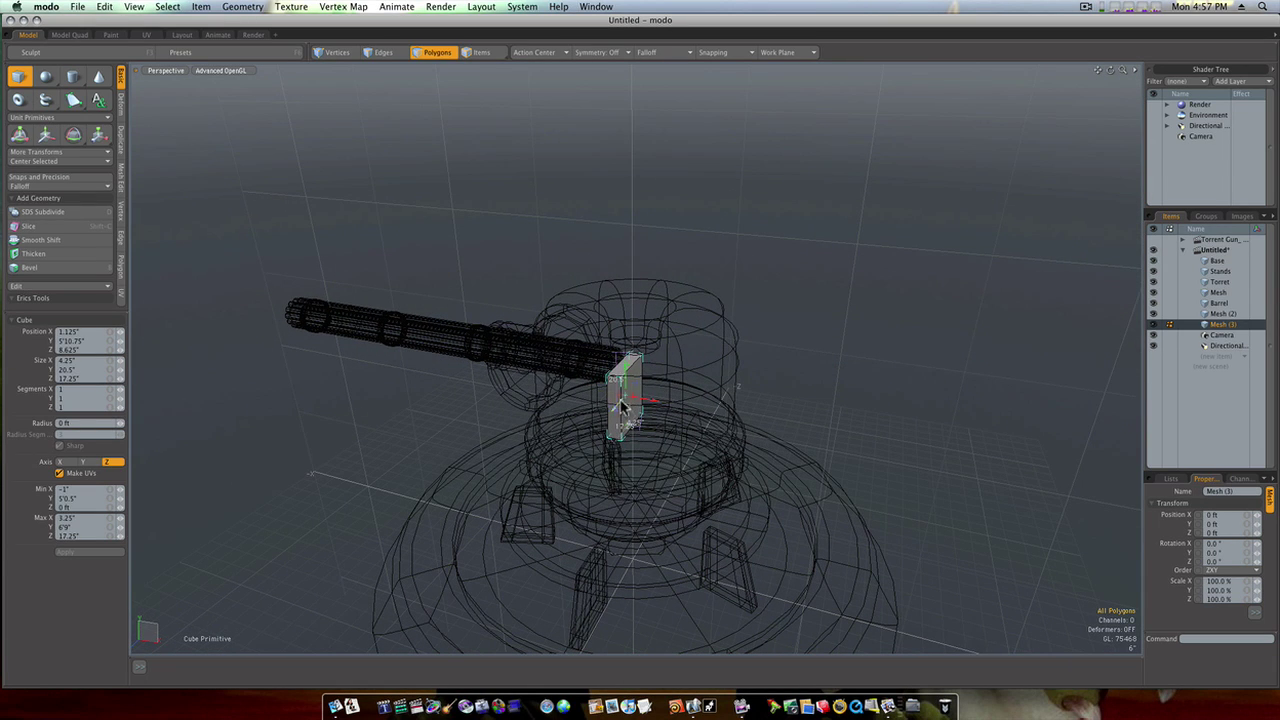
pyautogui.moveTo(620, 405); pyautogui.dragTo(586, 447)
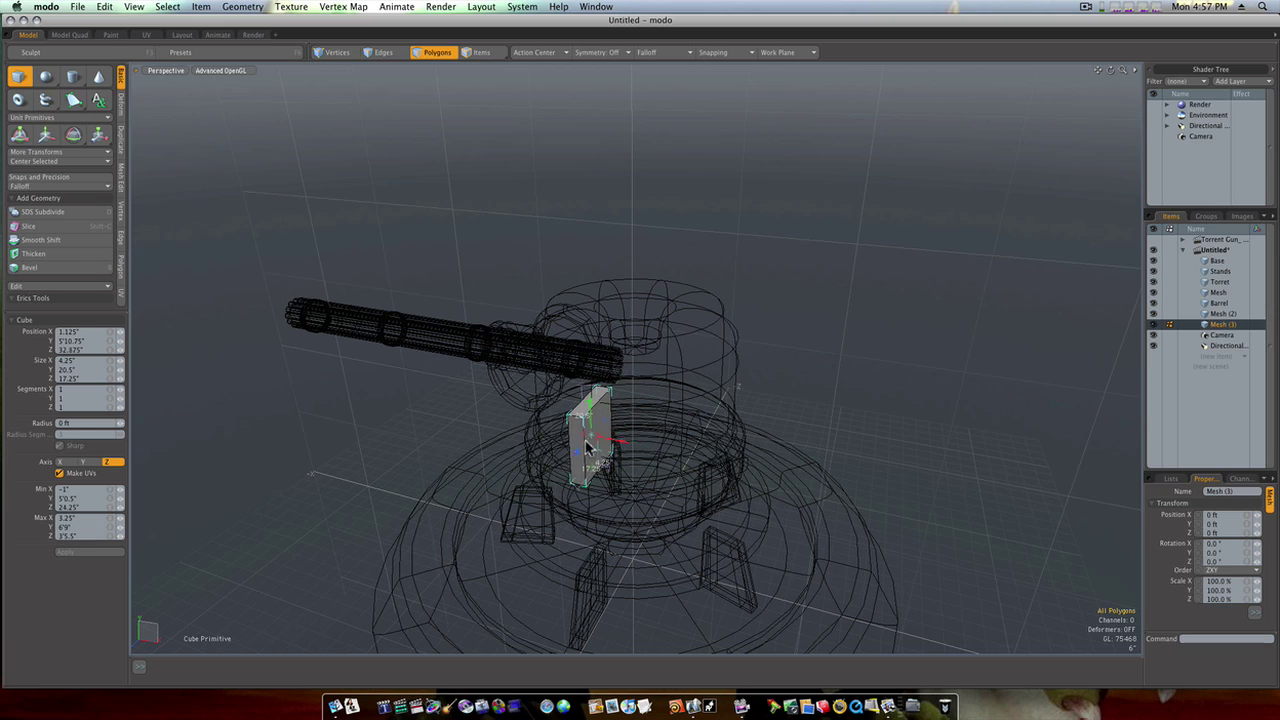
# Select the short top edge on the box's outer end and shift it slightly inward toward the turret.
pyautogui.keyDown('alt'); pyautogui.moveTo(690, 410); pyautogui.dragTo(588, 382); pyautogui.keyUp('alt')
pyautogui.press('space')
pyautogui.press('space')
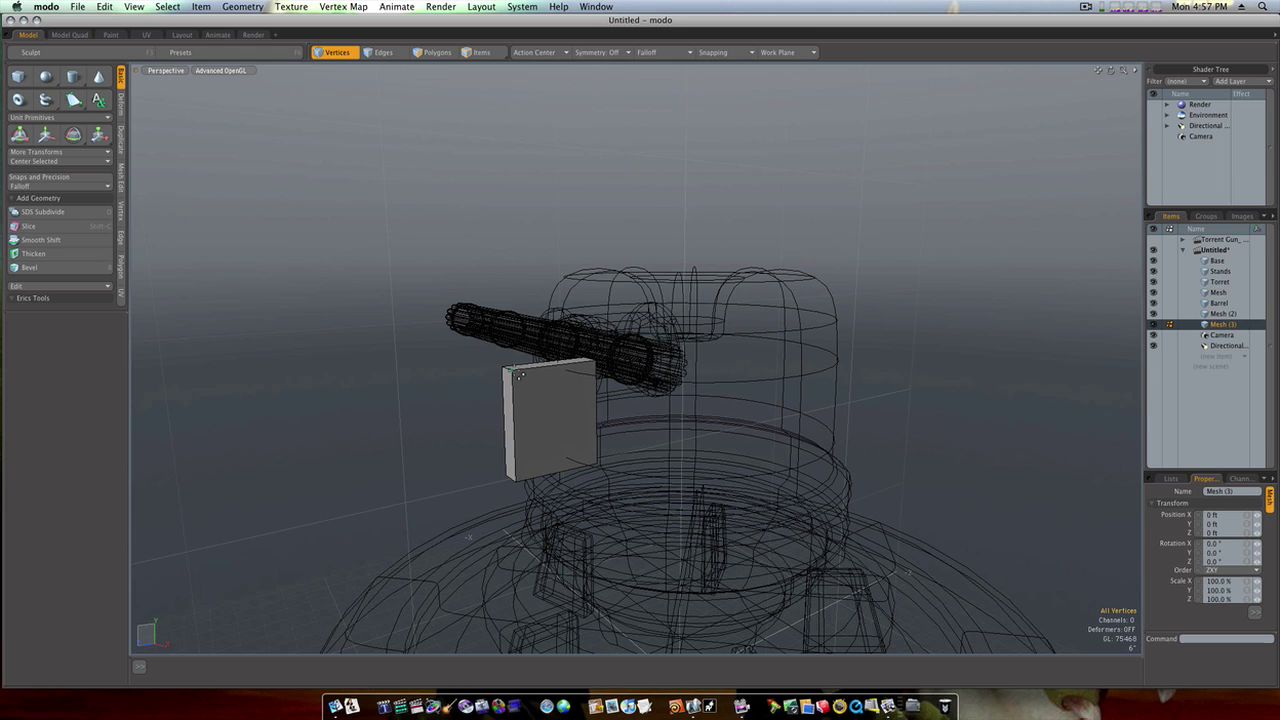
pyautogui.press('2')
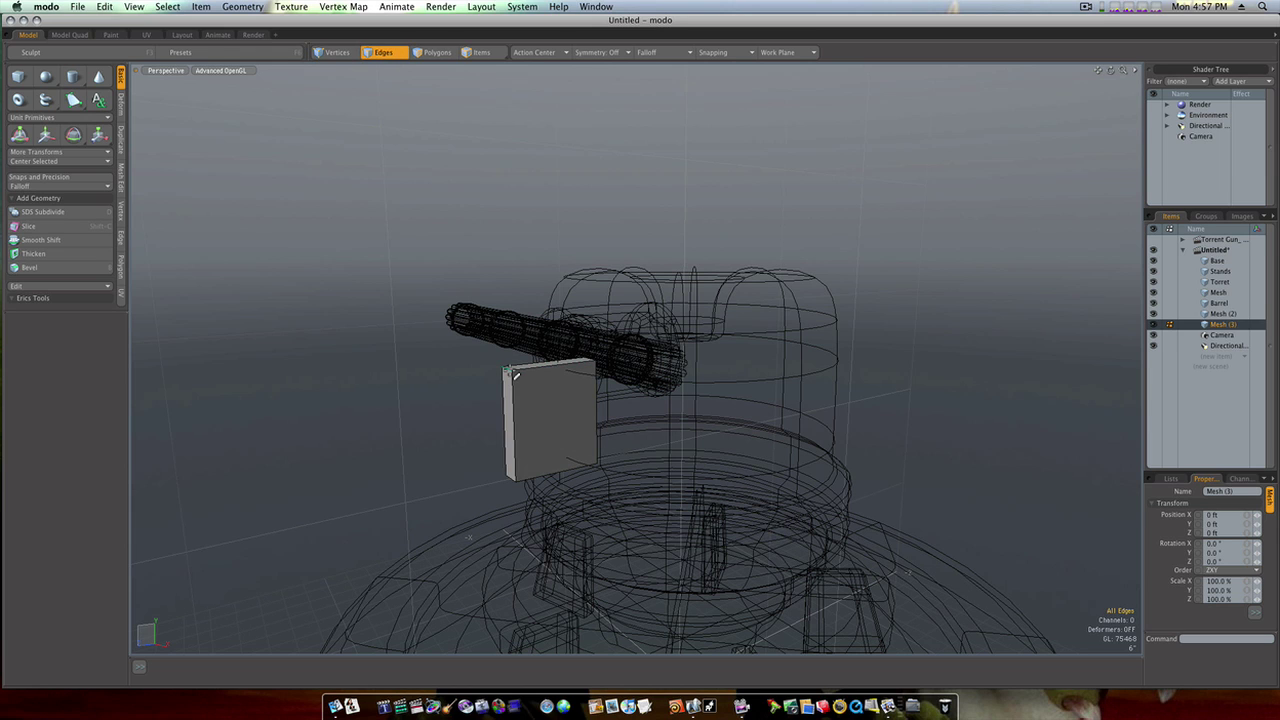
pyautogui.press('w')
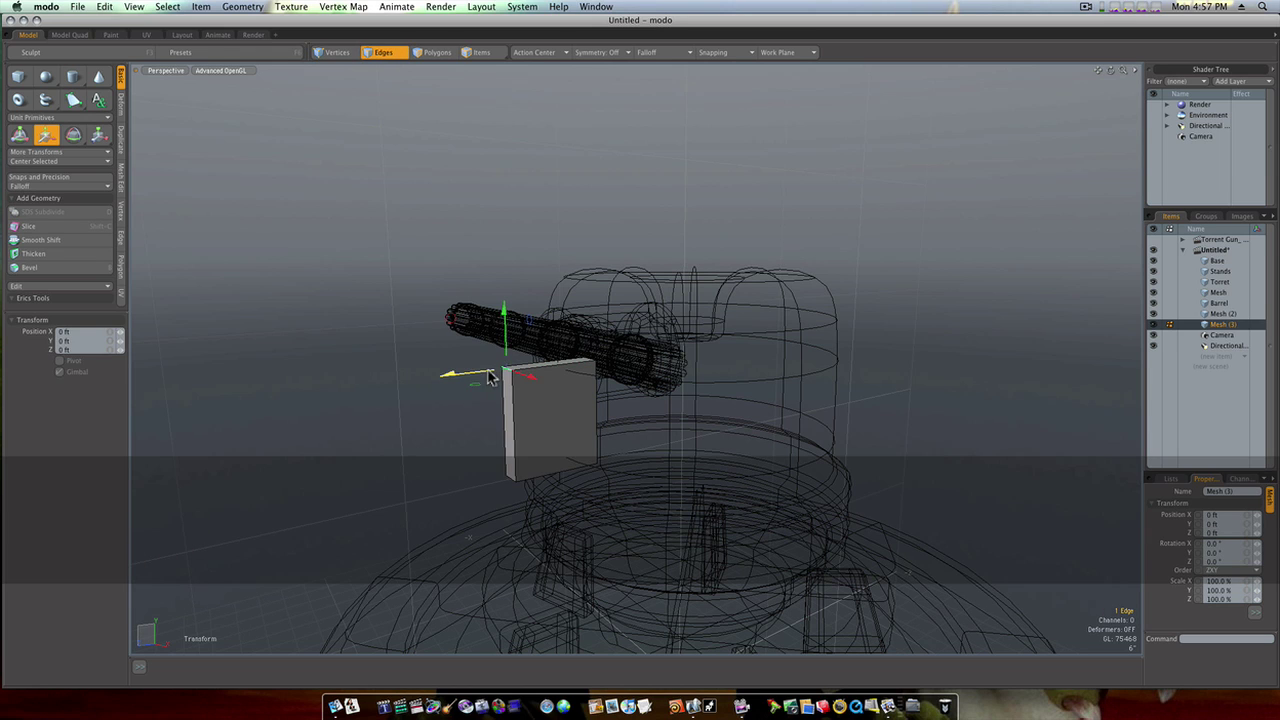
pyautogui.press('space')
pyautogui.click(490, 367)
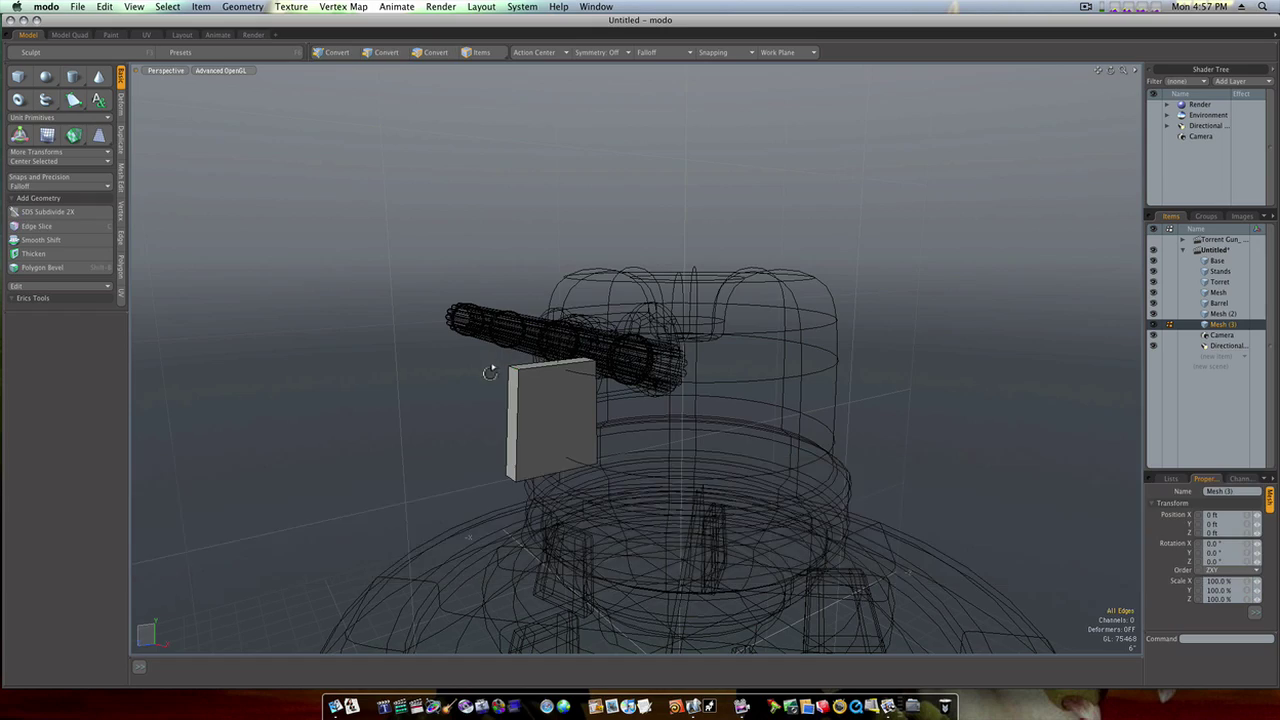
# Show the turret and barrel meshes together with the box, select the whole box and raise it along the turret's side.
pyautogui.keyDown('alt'); pyautogui.moveTo(490, 370); pyautogui.dragTo(649, 379); pyautogui.keyUp('alt')
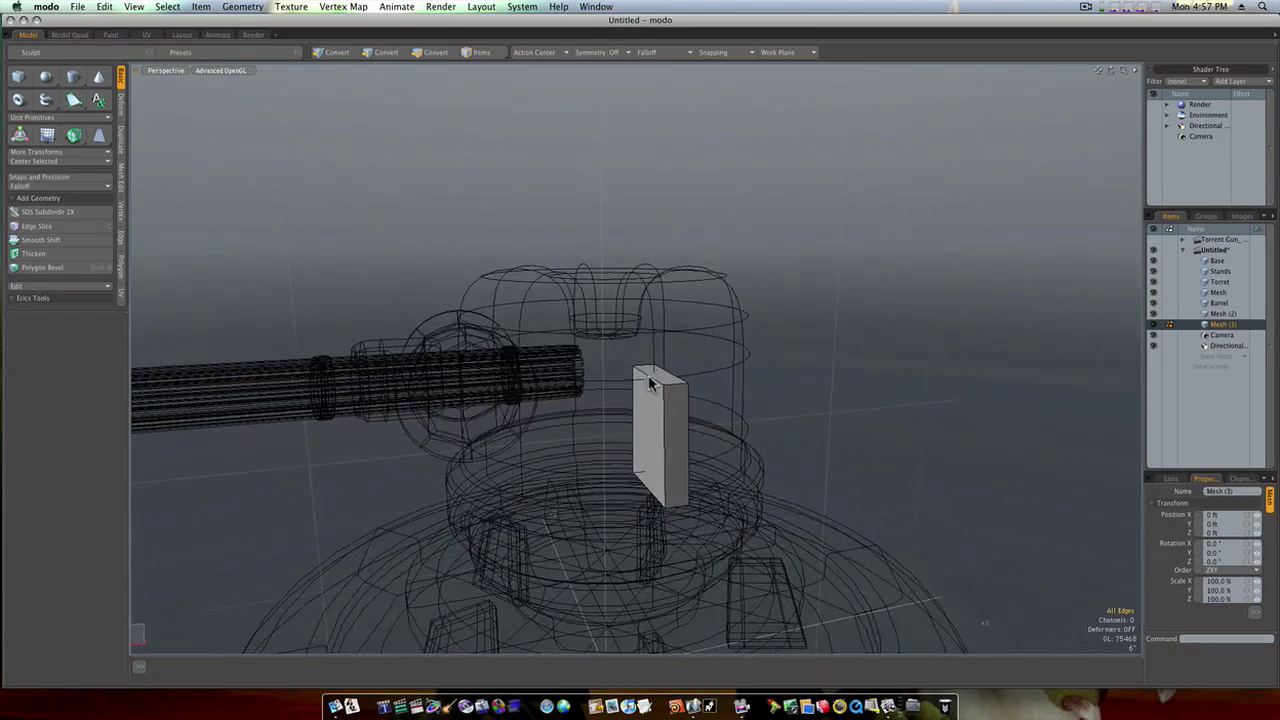
pyautogui.keyDown('shift'); pyautogui.click(1218, 293); pyautogui.keyUp('shift')
pyautogui.keyDown('alt'); pyautogui.moveTo(897, 379); pyautogui.dragTo(766, 407); pyautogui.keyUp('alt')
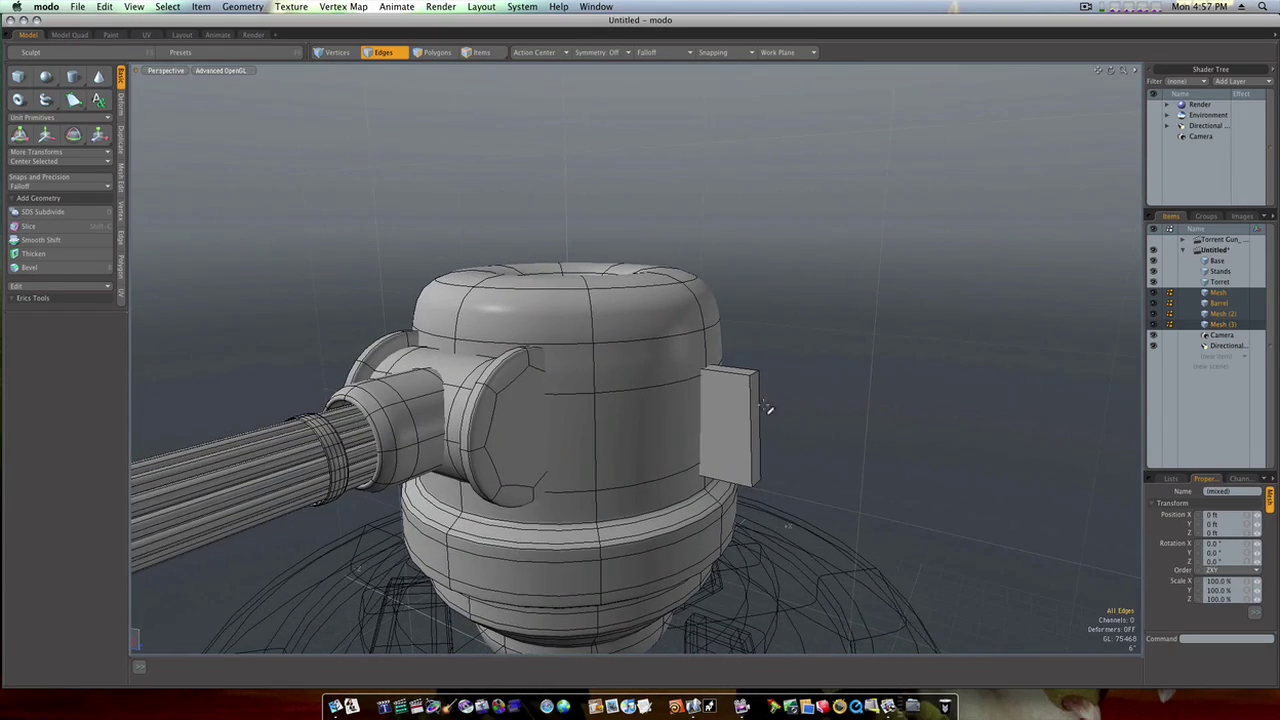
pyautogui.press('3')
pyautogui.click(741, 415)
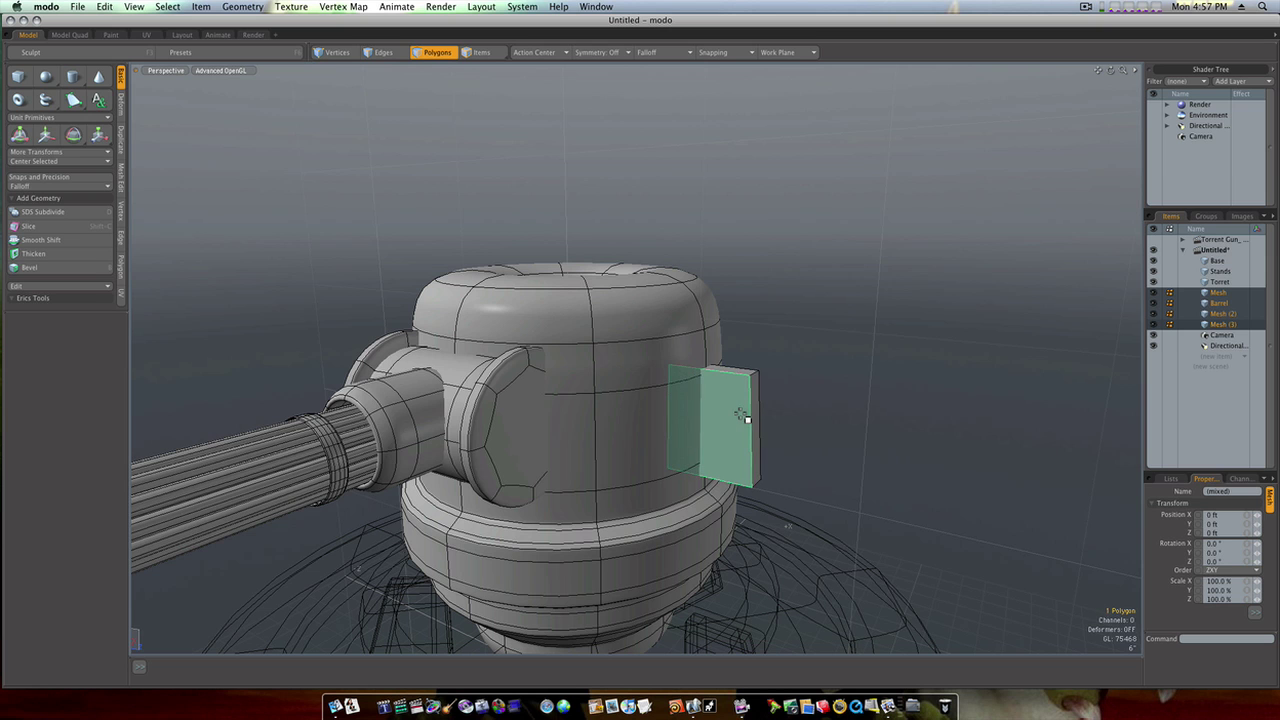
pyautogui.doubleClick(752, 425)
pyautogui.press('w')
pyautogui.keyDown('alt'); pyautogui.moveTo(749, 429); pyautogui.dragTo(784, 402); pyautogui.keyUp('alt')
pyautogui.press('space')
# Loop Slice around the box's side faces with two symmetric cuts placed close to its top and bottom edges.
pyautogui.click(757, 388)
pyautogui.keyDown('shift'); pyautogui.click(764, 387); pyautogui.keyUp('shift')
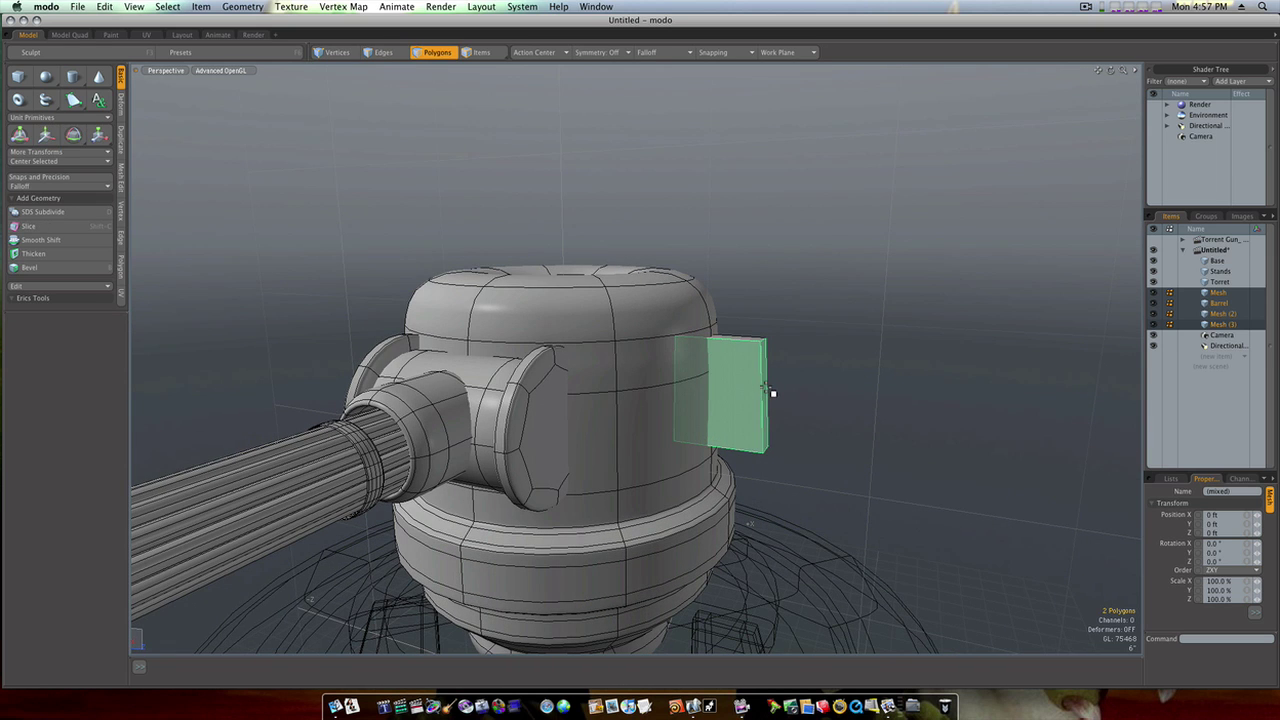
pyautogui.hotkey('alt', 'c')
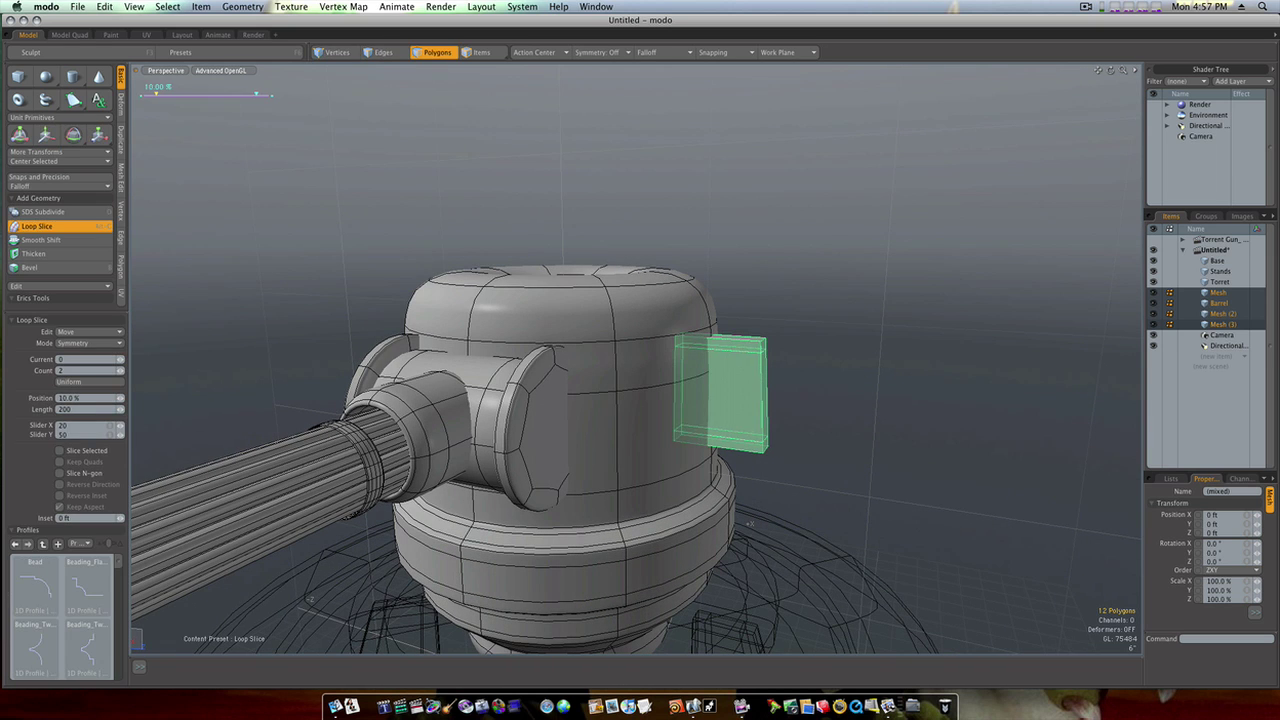
pyautogui.moveTo(120, 398); pyautogui.dragTo(114, 398)
pyautogui.press('space')
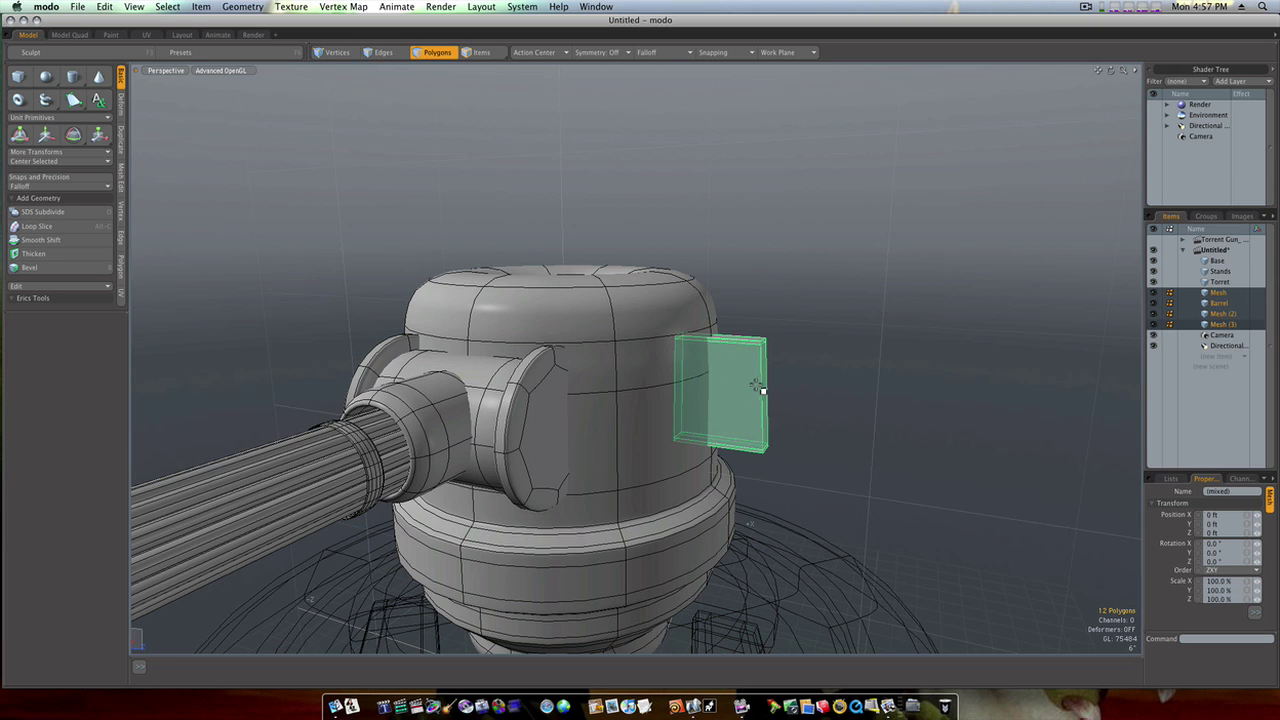
# Loop Slice the side box with two symmetric cuts at 3% close to its inner and outer ends.
pyautogui.click(750, 368)
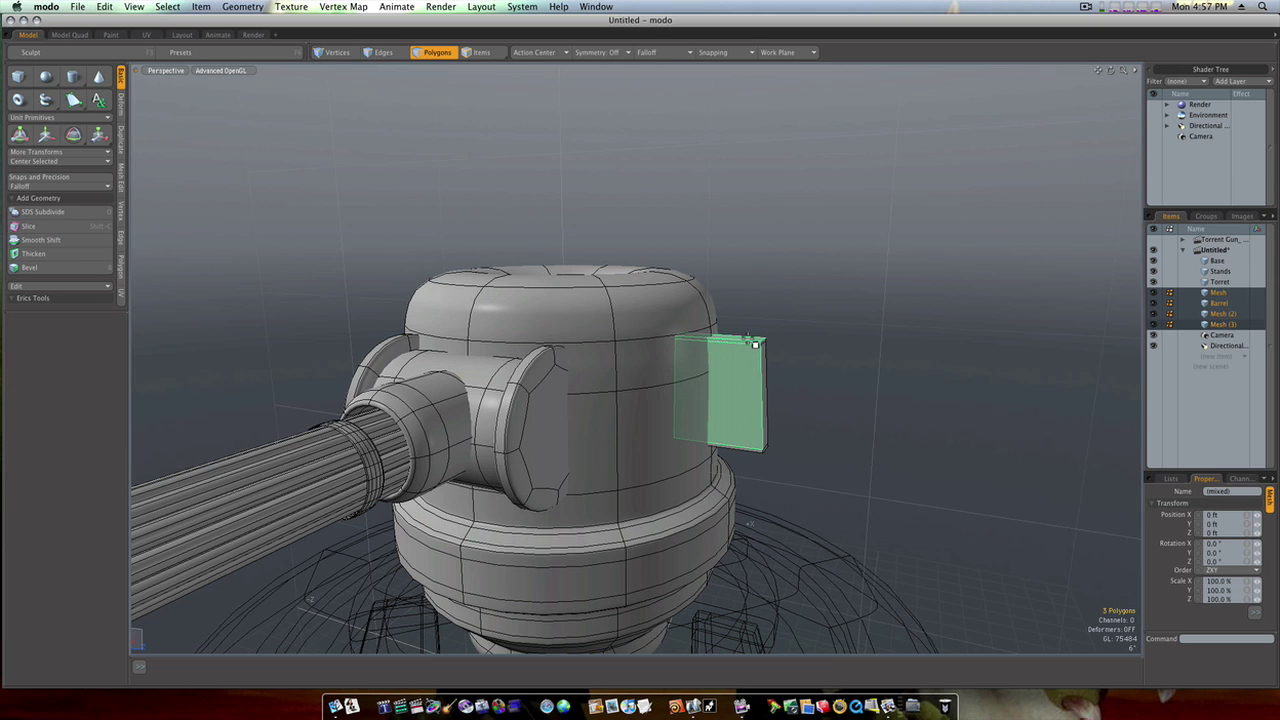
pyautogui.hotkey('alt', 'c')
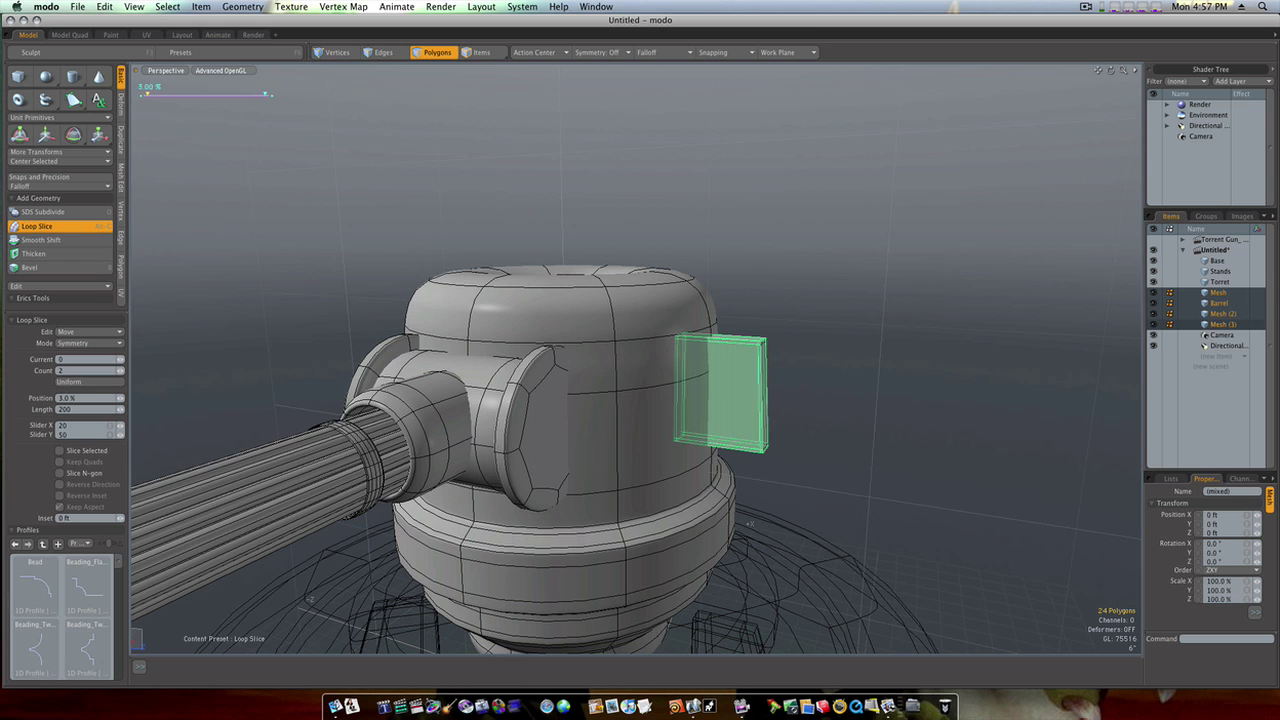
pyautogui.press('space')
# Loop Slice the box across its thickness with two symmetric cuts at 10%, close to both broad faces.
pyautogui.keyDown('alt'); pyautogui.moveTo(800, 365); pyautogui.dragTo(724, 384); pyautogui.keyUp('alt')
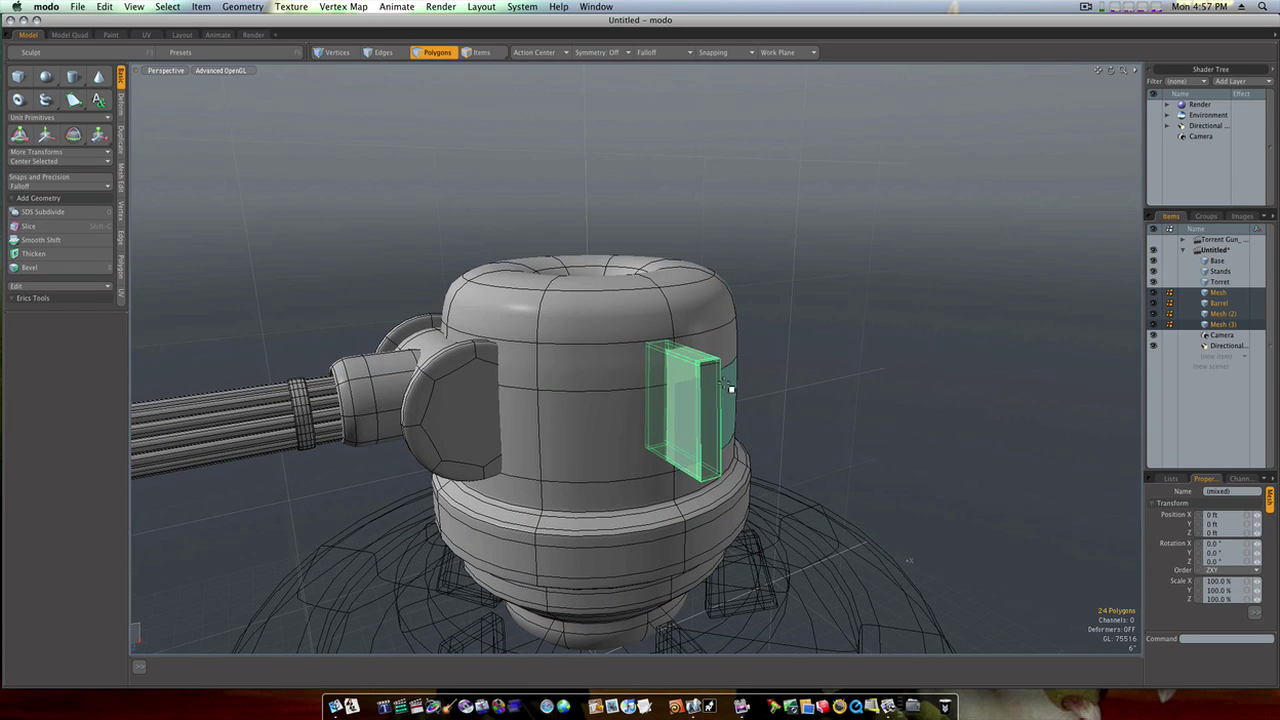
pyautogui.click(714, 369)
pyautogui.hotkey('alt', 'c')
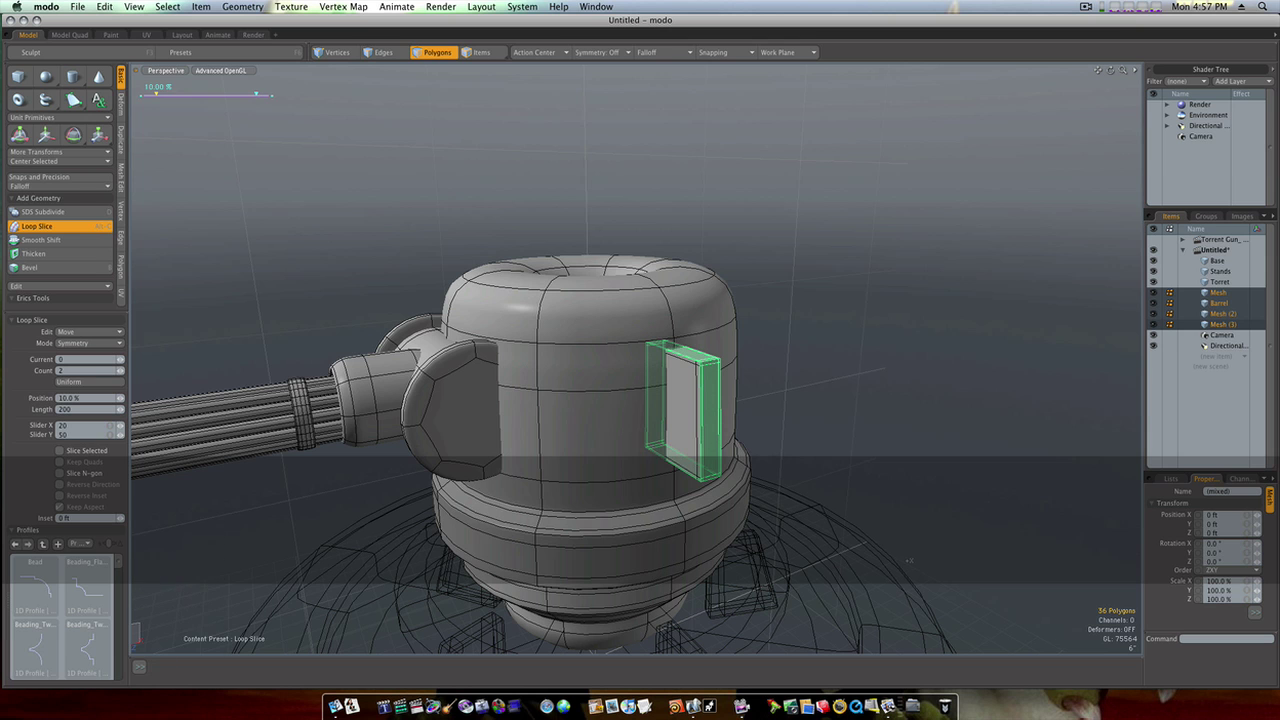
pyautogui.moveTo(711, 369); pyautogui.dragTo(806, 371)
pyautogui.press('space')
pyautogui.click(801, 373)
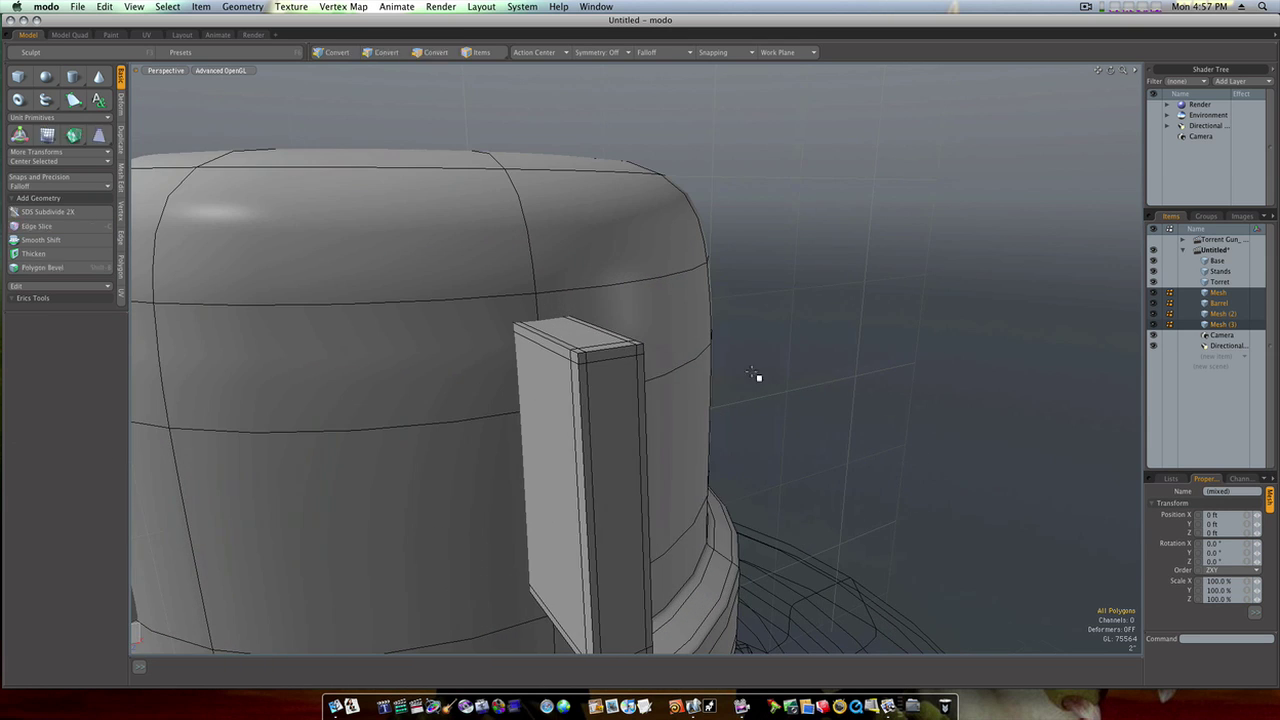
# Select the whole sliced box and convert it to a subdivision surface.
pyautogui.keyDown('alt'); pyautogui.moveTo(577, 338); pyautogui.dragTo(608, 359); pyautogui.keyUp('alt')
pyautogui.press('3')
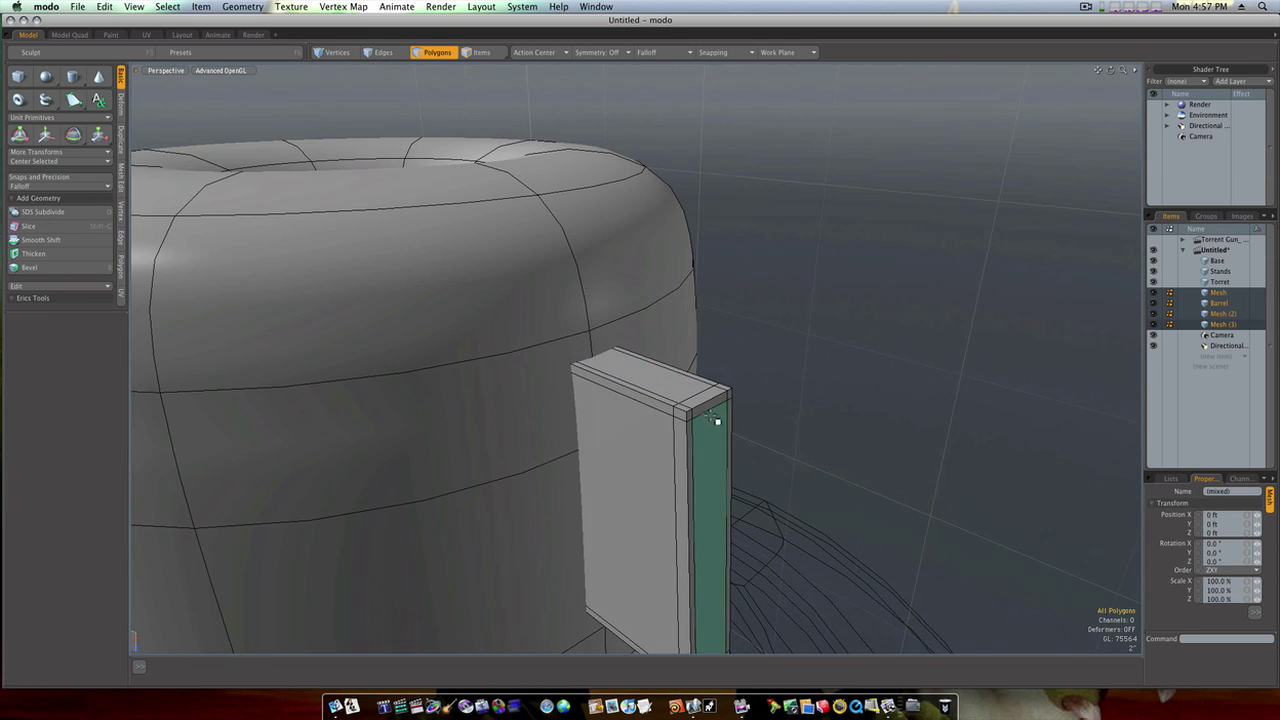
pyautogui.doubleClick(712, 421)
pyautogui.click(808, 412)
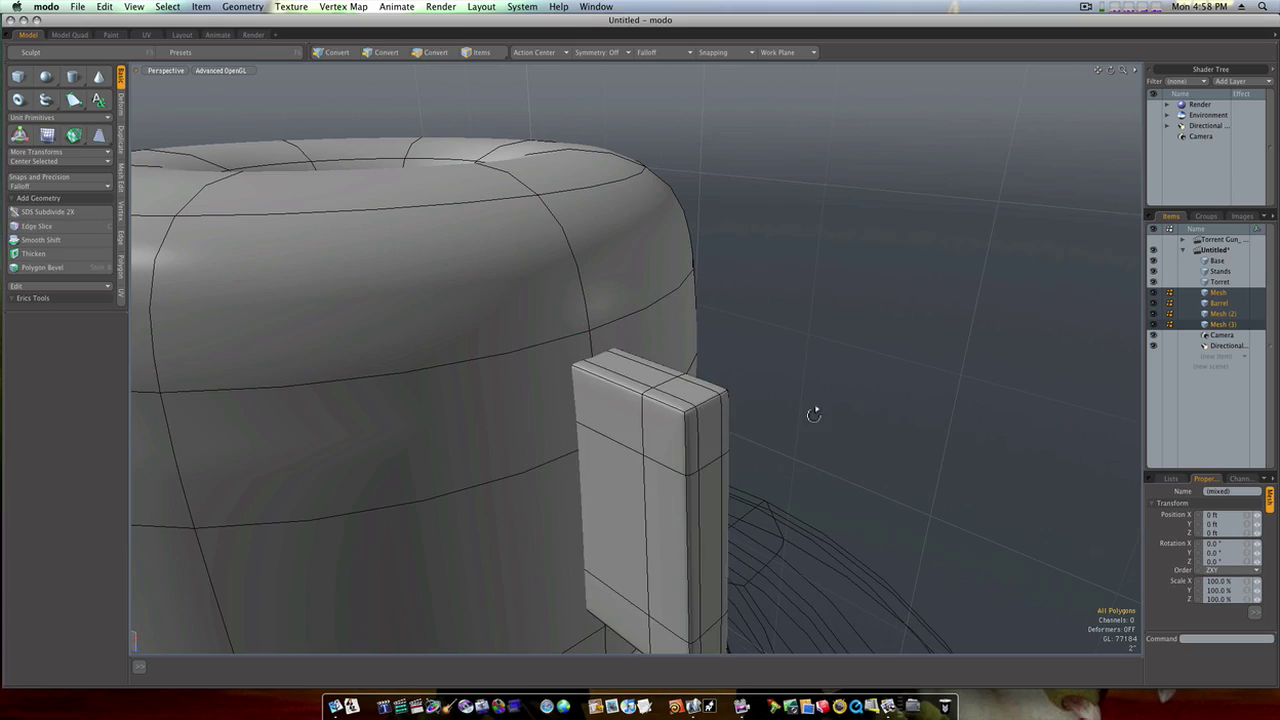
# Select the polygon ring around the turret's top and bevel it with Group Polygons on and a 2-inch shift.
pyautogui.keyDown('ctrl'); pyautogui.keyDown('alt'); pyautogui.moveTo(814, 411); pyautogui.dragTo(760, 436); pyautogui.keyUp('alt'); pyautogui.keyUp('ctrl')
pyautogui.moveTo(890, 444)
pyautogui.keyDown('alt'); pyautogui.mouseDown()
pyautogui.moveTo(854, 446)
pyautogui.moveTo(831, 403)
pyautogui.moveTo(860, 440)
pyautogui.moveTo(846, 432)
pyautogui.mouseUp(); pyautogui.keyUp('alt')
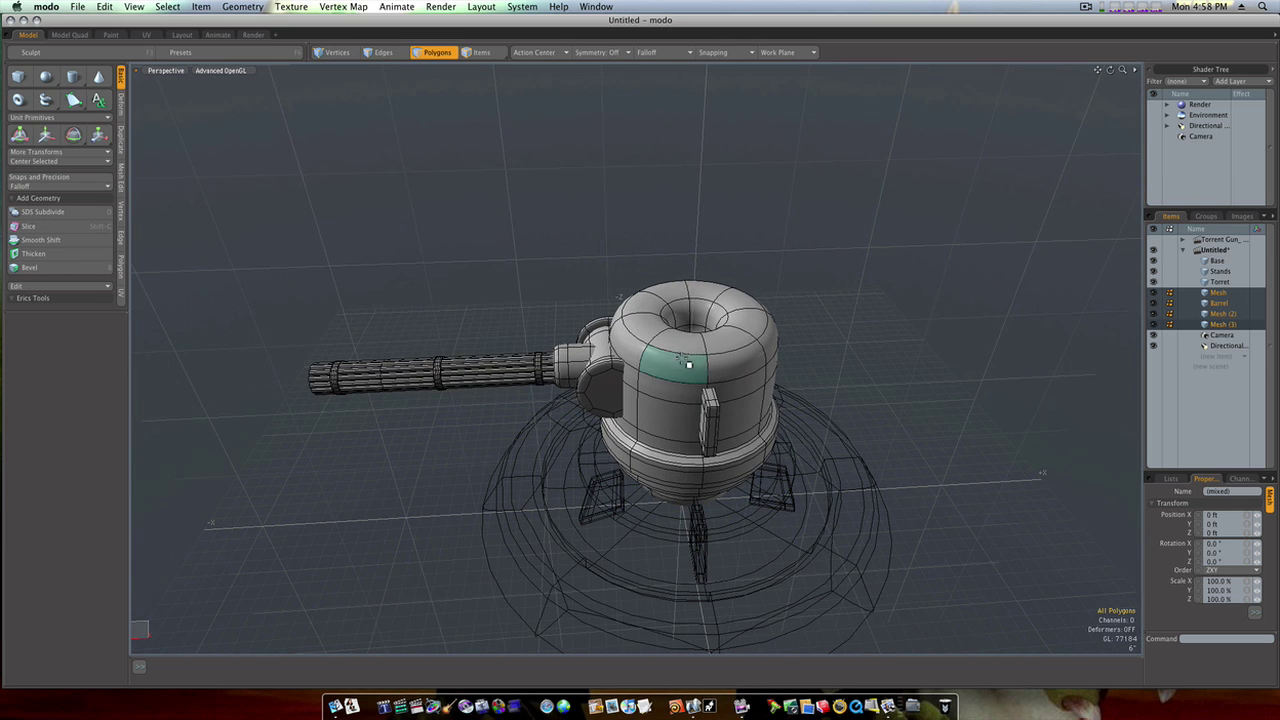
pyautogui.moveTo(675, 346); pyautogui.dragTo(724, 343)
pyautogui.press('l')
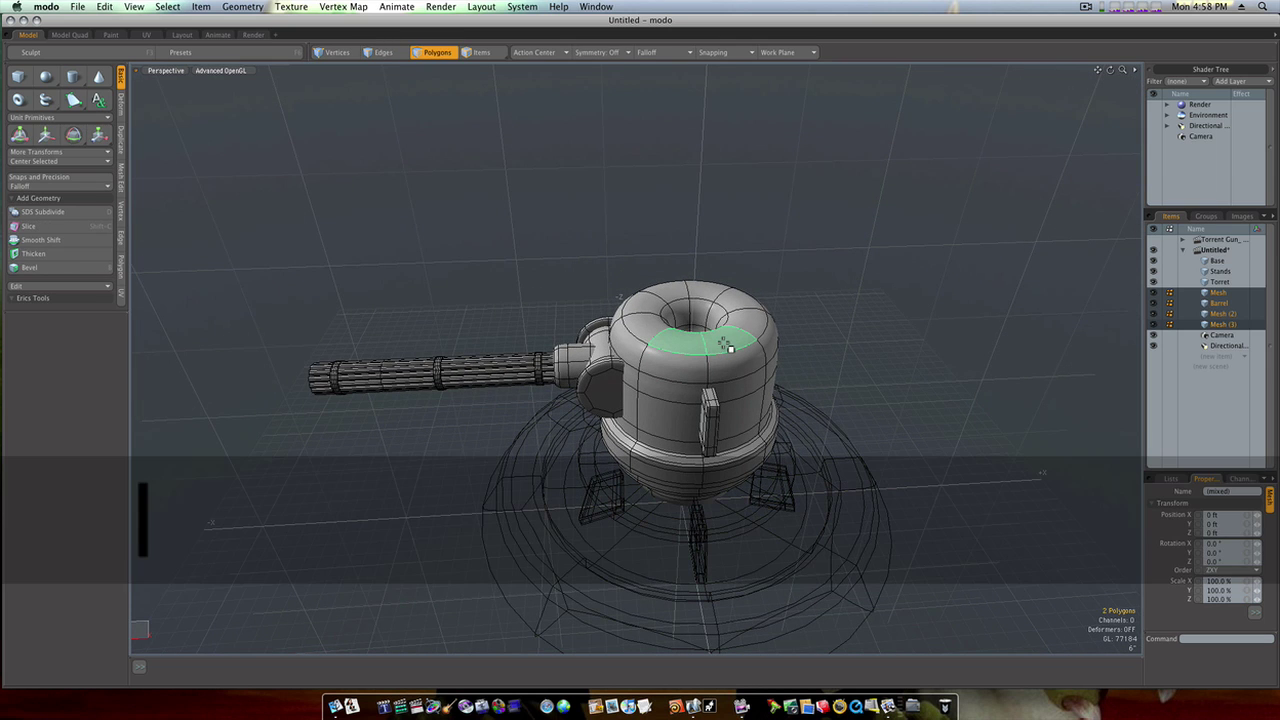
pyautogui.press('b')
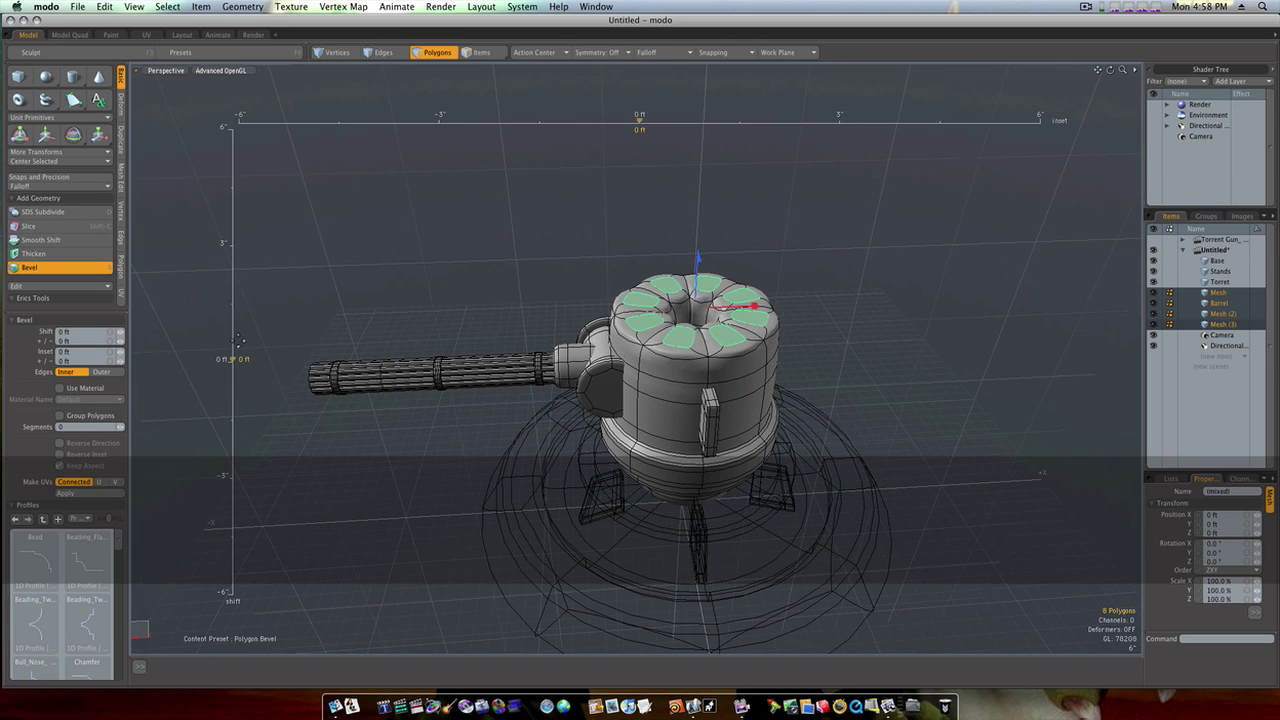
pyautogui.click(60, 415)
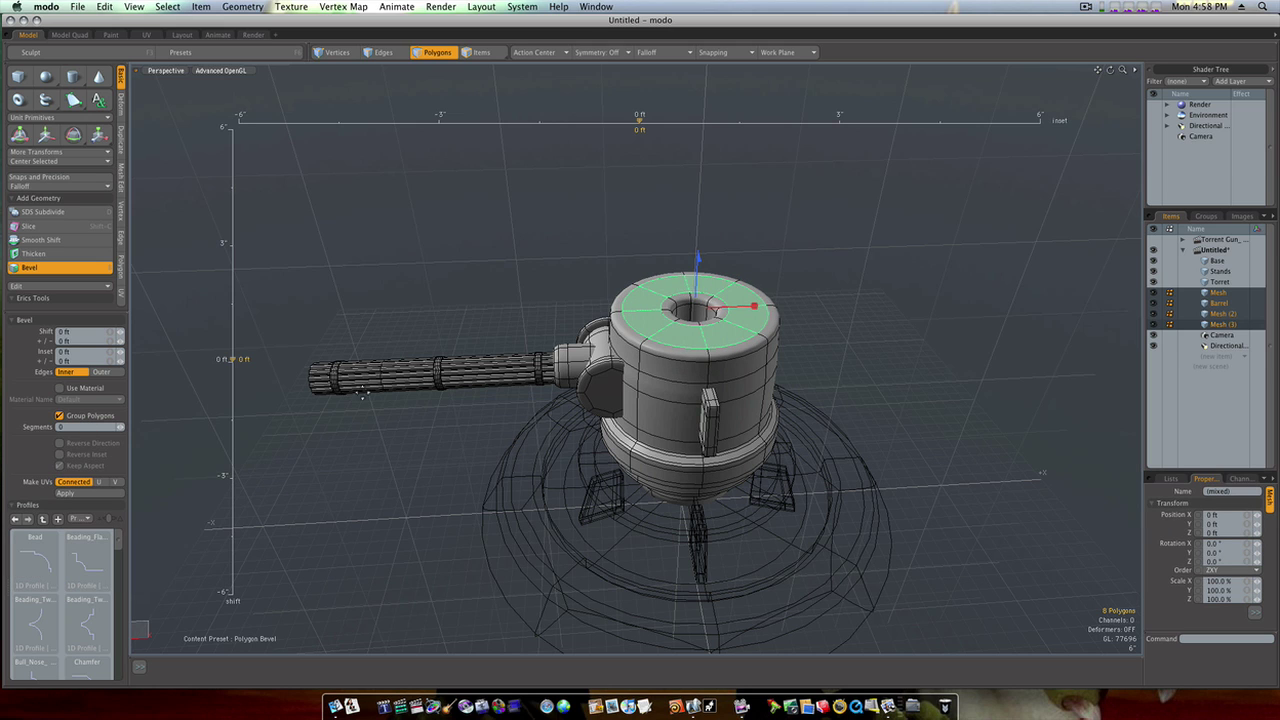
pyautogui.moveTo(240, 359); pyautogui.dragTo(240, 281)
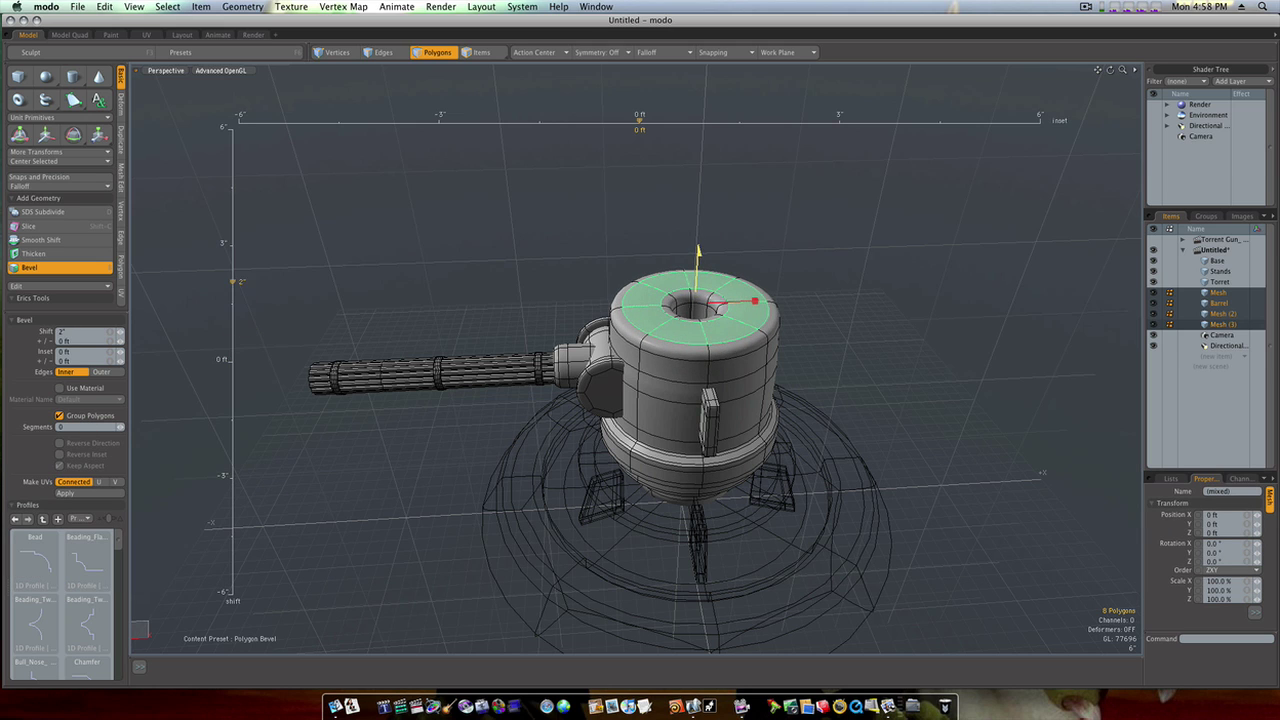
pyautogui.press('space')
pyautogui.click(838, 344)
# Scale the whole side box taller along Y and nudge it vertically against the turret wall.
pyautogui.keyDown('alt'); pyautogui.moveTo(840, 346); pyautogui.dragTo(784, 370); pyautogui.keyUp('alt')
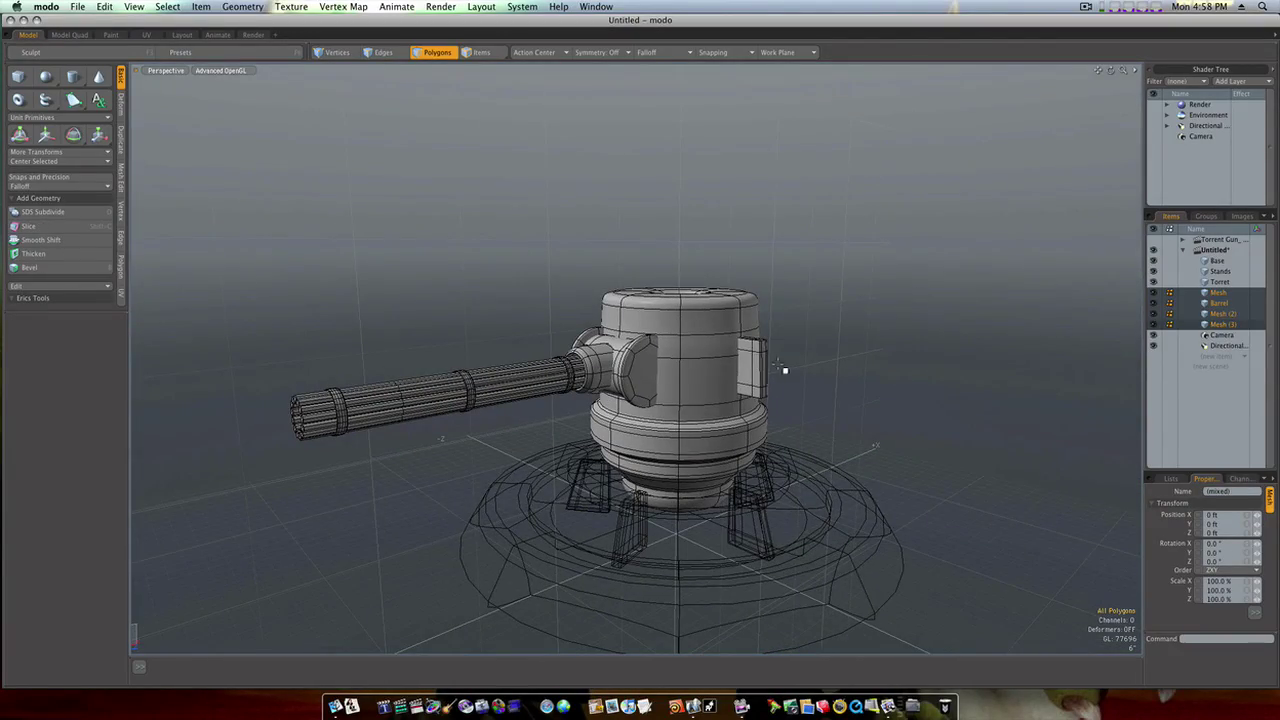
pyautogui.doubleClick(768, 374)
pyautogui.press('r')
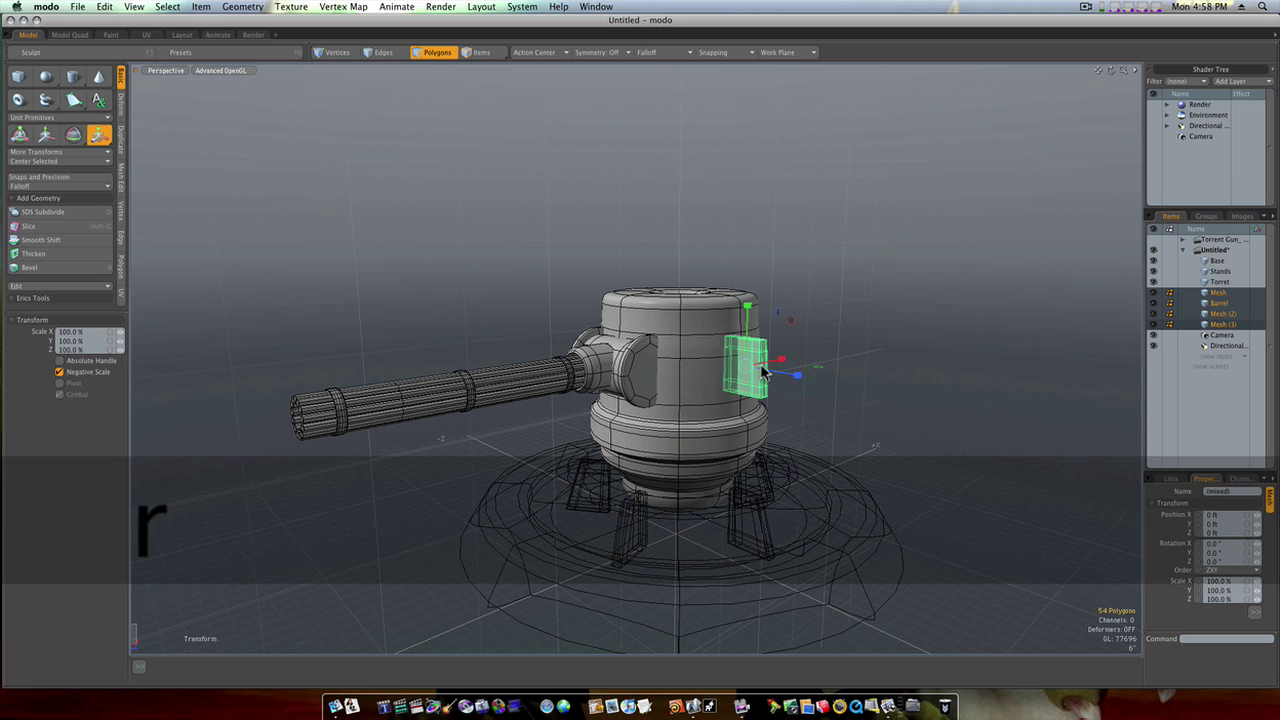
pyautogui.moveTo(748, 304); pyautogui.dragTo(748, 281)
pyautogui.press('w')
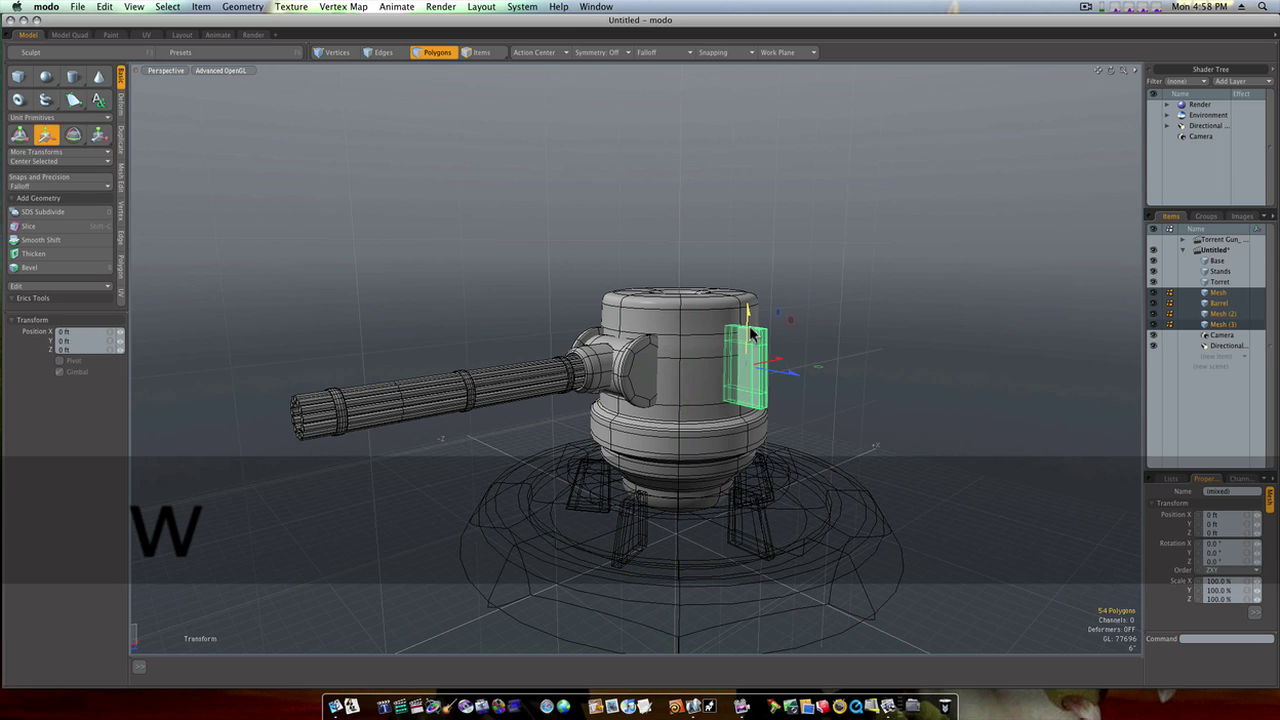
pyautogui.moveTo(748, 328); pyautogui.dragTo(749, 322)
pyautogui.press('space')
pyautogui.click(871, 368)
pyautogui.keyDown('alt'); pyautogui.moveTo(871, 368); pyautogui.dragTo(752, 368); pyautogui.keyUp('alt')
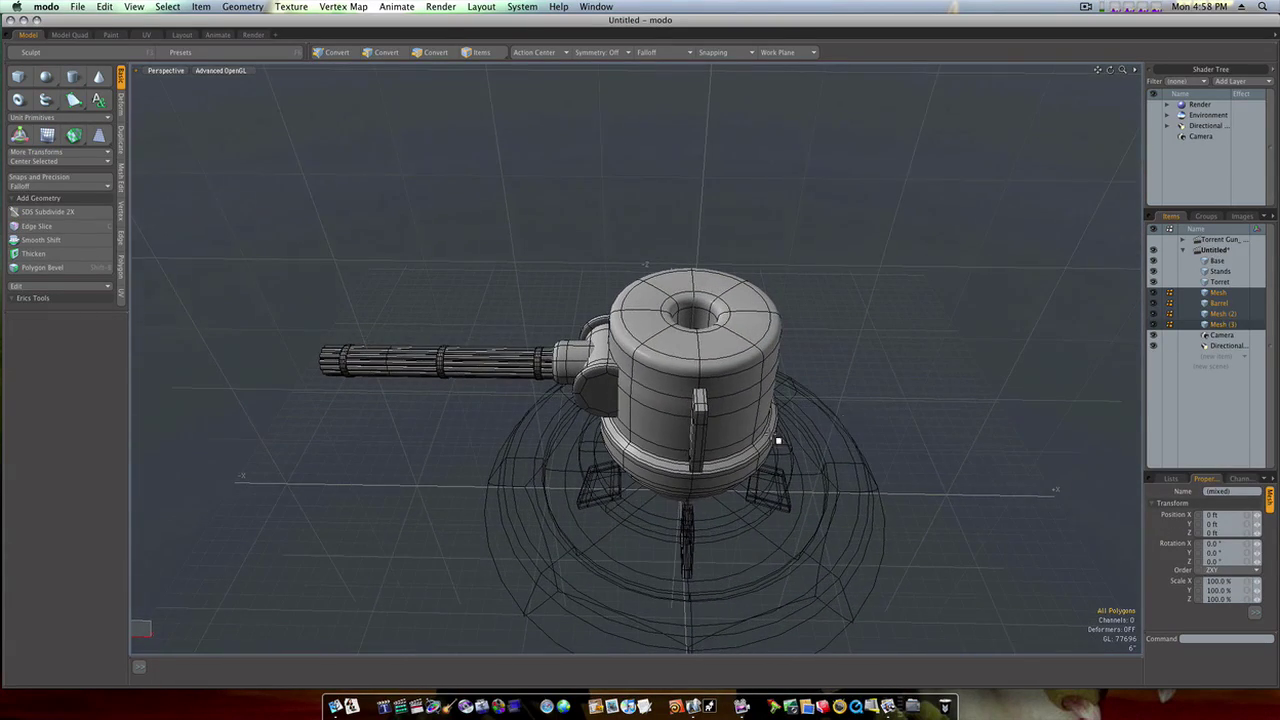
# Isolate the box mesh in the top view and move it -0.5 inches in X.
pyautogui.click(1220, 324)
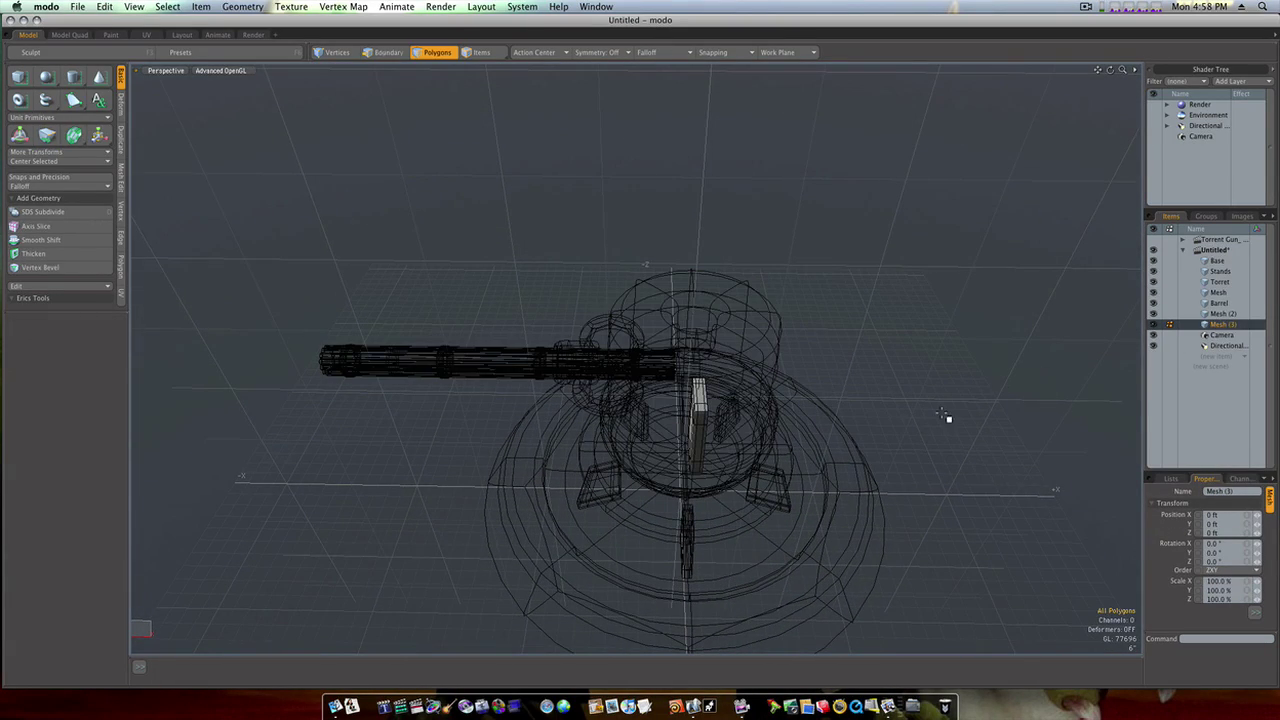
pyautogui.hotkey('ctrl', 'space')
pyautogui.click(941, 380)
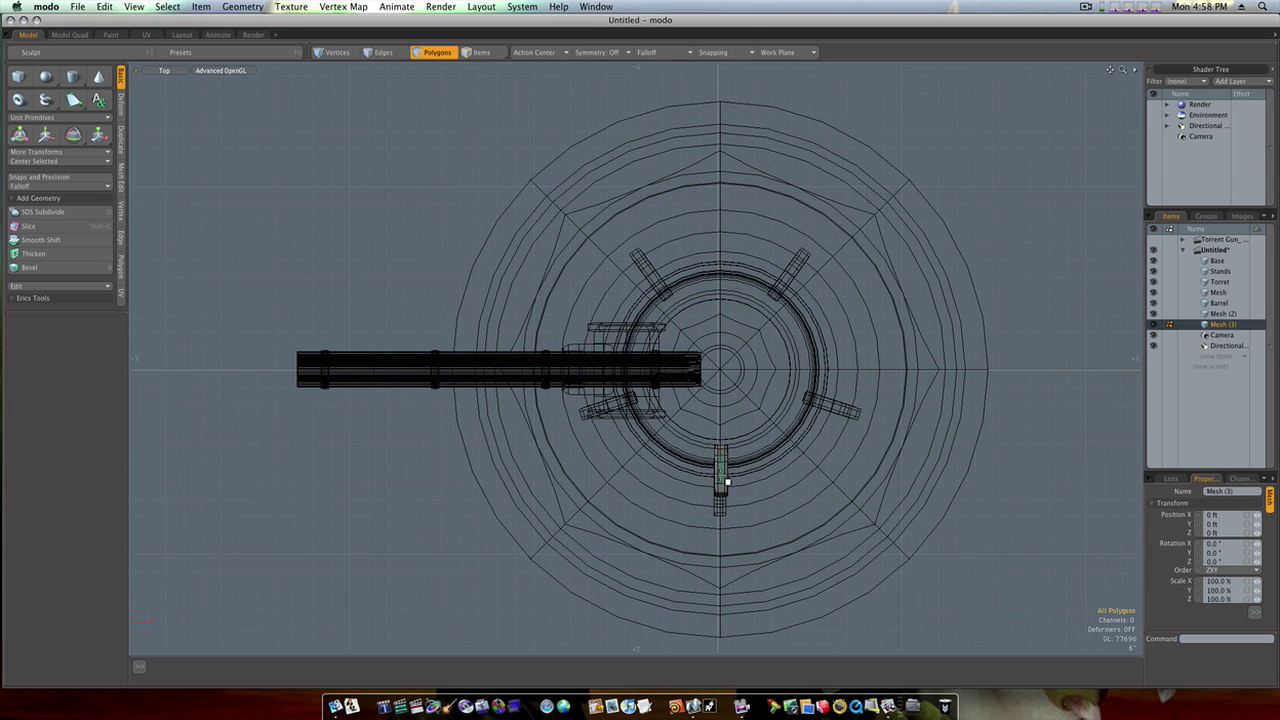
pyautogui.press('w')
pyautogui.moveTo(757, 476); pyautogui.dragTo(722, 470)
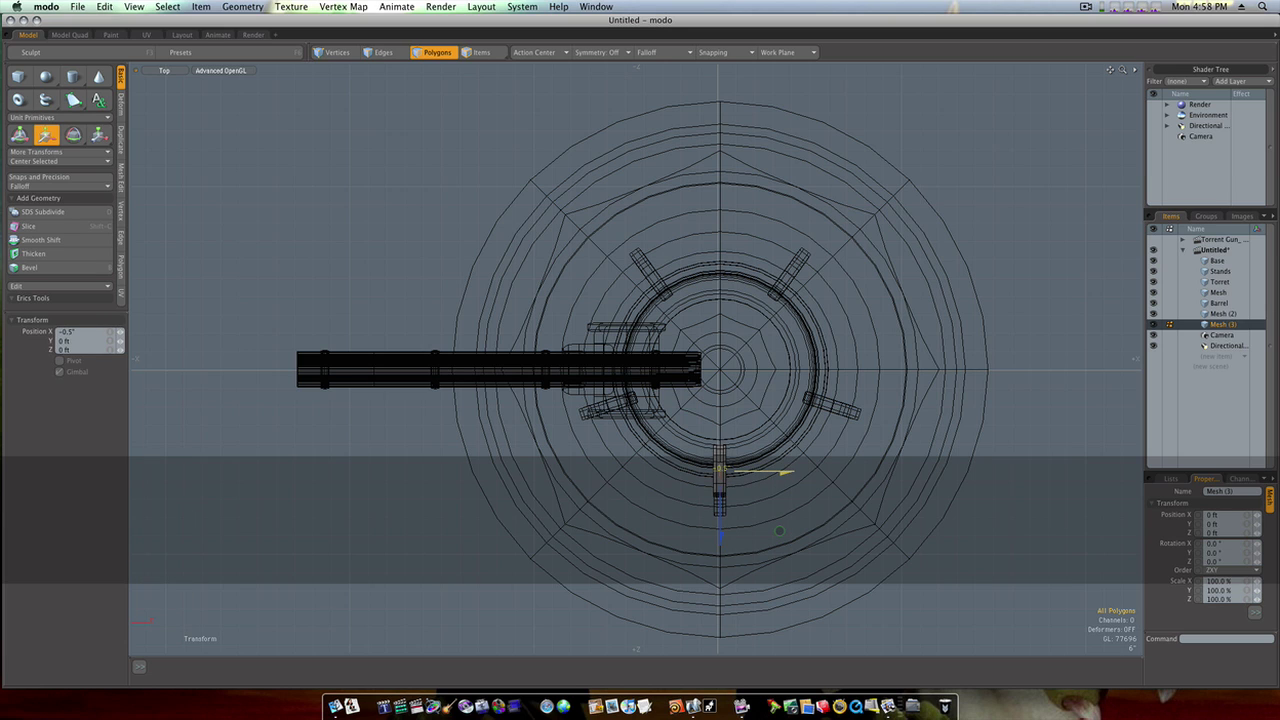
pyautogui.press('q')
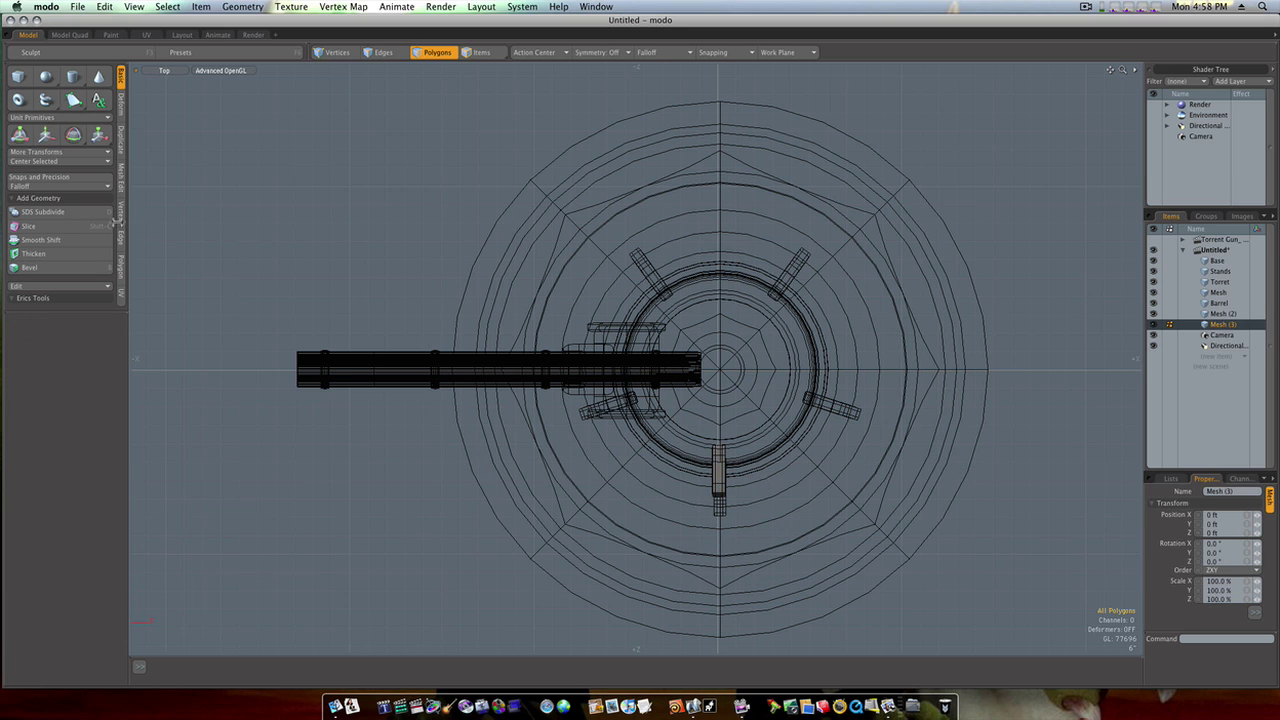
# Create a Radial Array of the box about the Y axis, centred on the turret, with a 180° end angle.
pyautogui.click(121, 148)
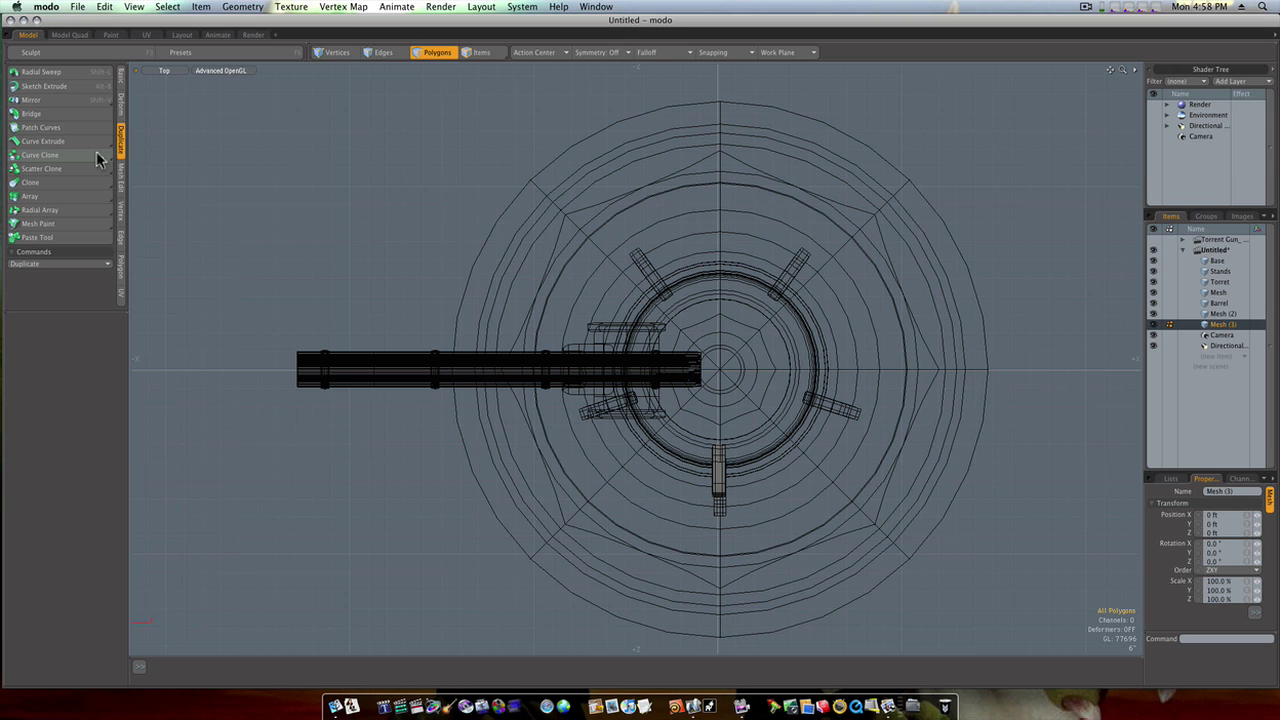
pyautogui.click(63, 208)
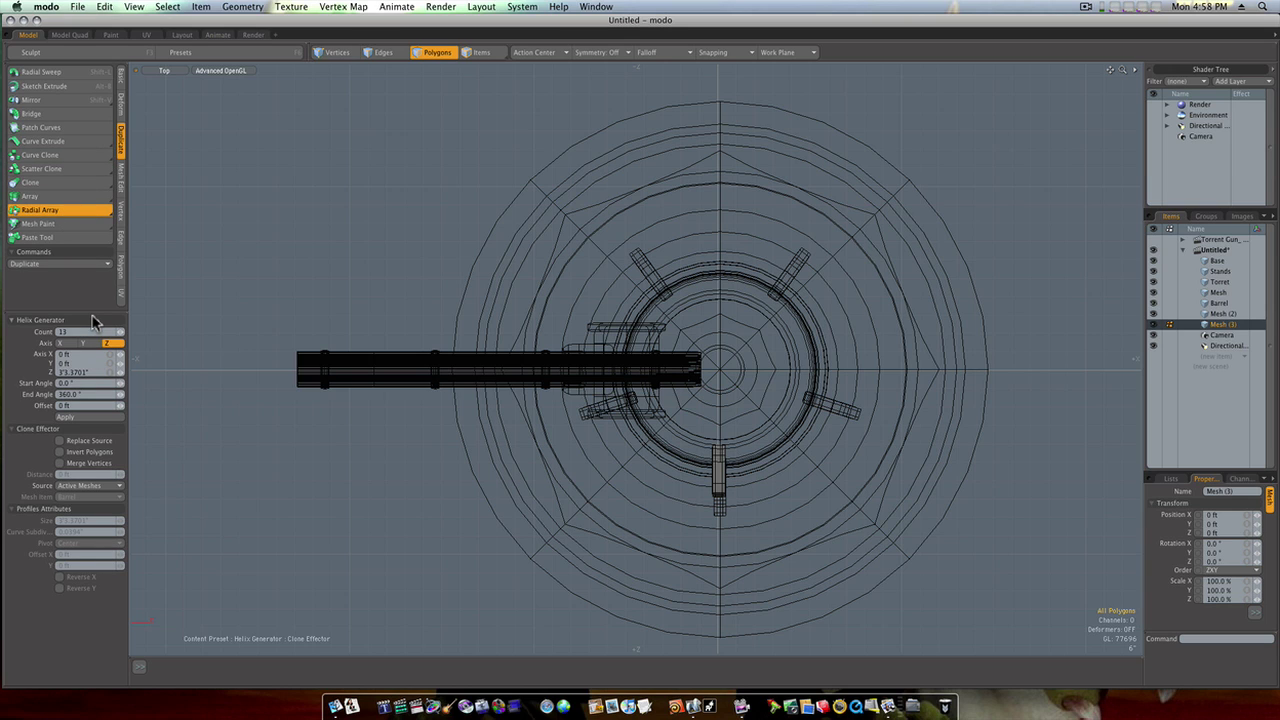
pyautogui.click(719, 369)
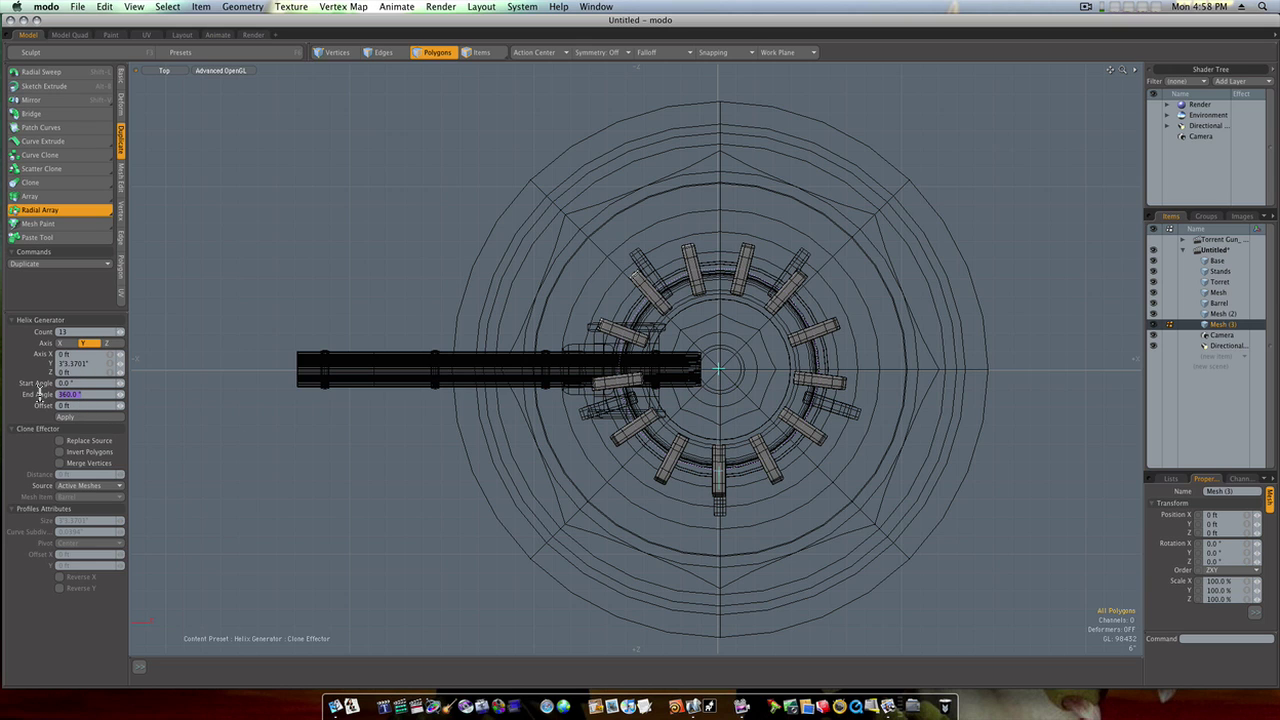
pyautogui.write('180')
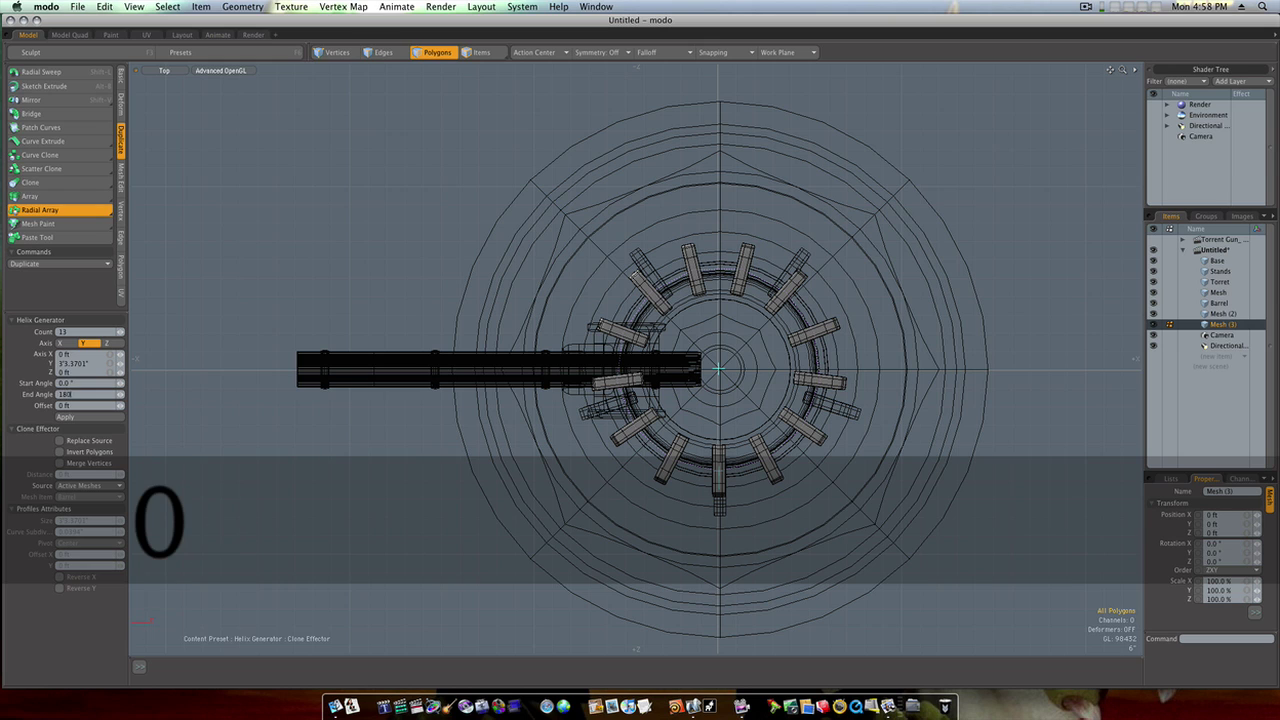
pyautogui.press('Return')
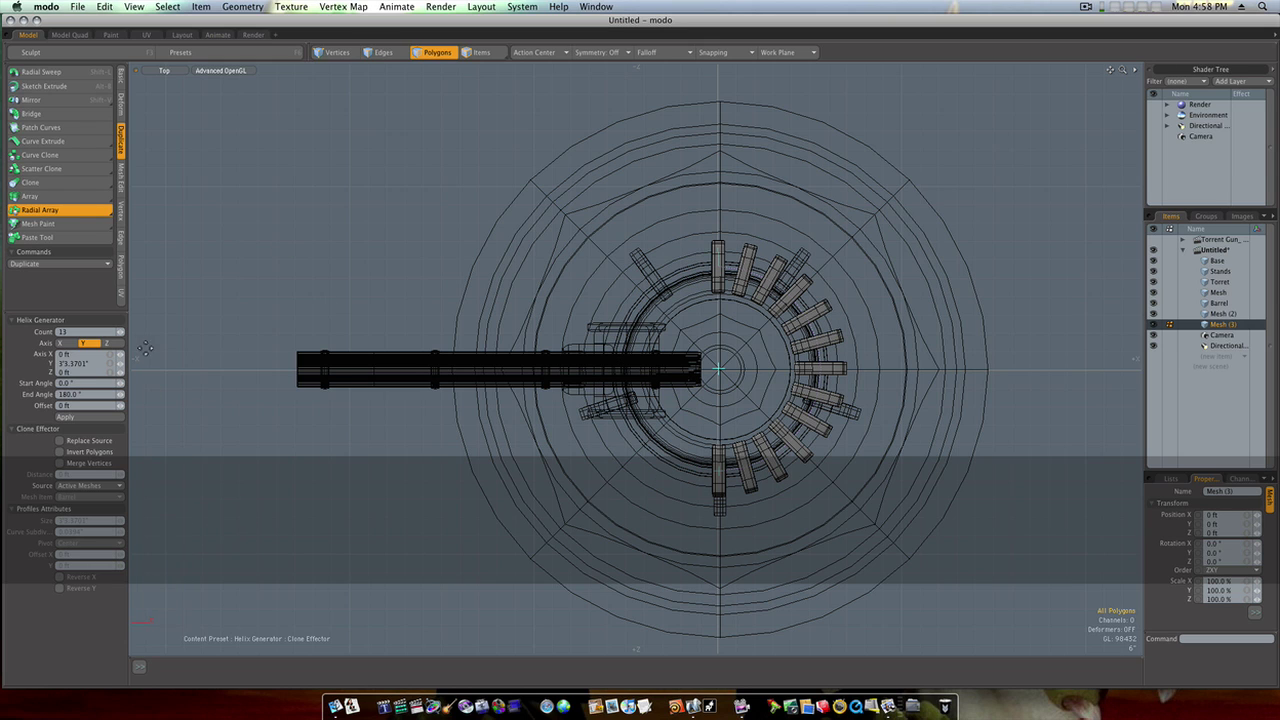
# Set the radial array's count to 20 and finish it in the perspective view.
pyautogui.moveTo(121, 333); pyautogui.dragTo(134, 332)
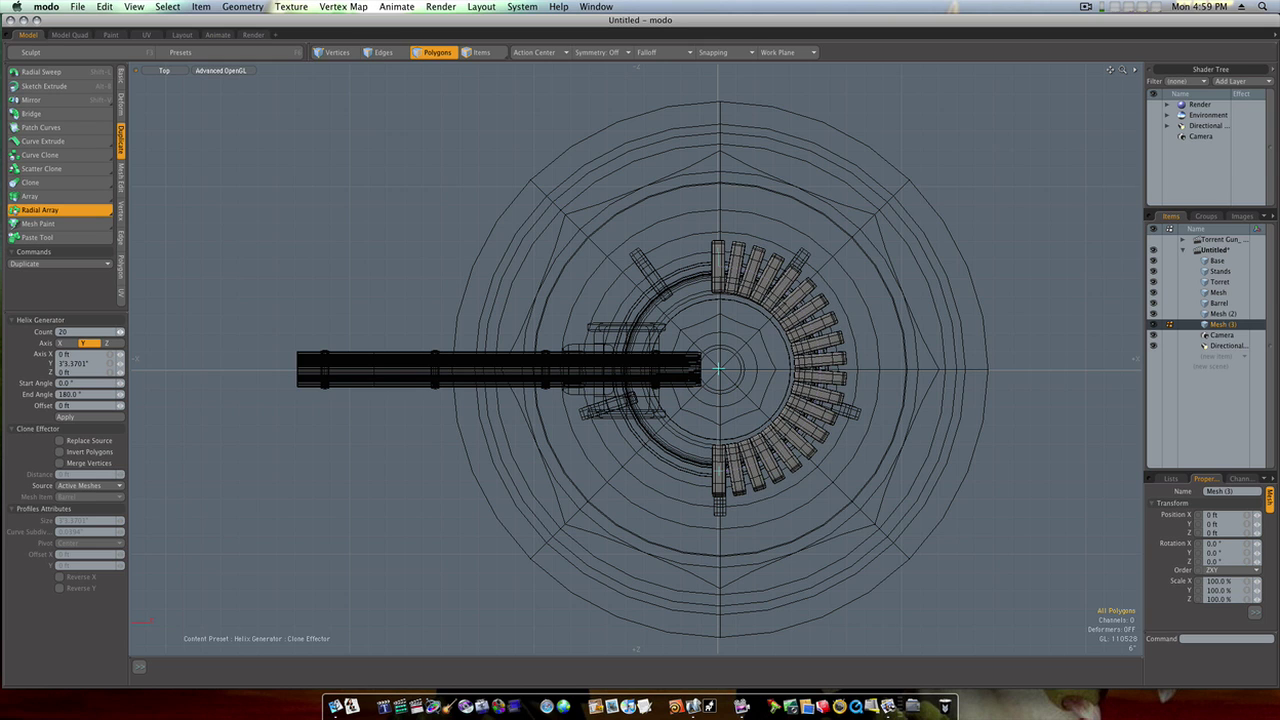
pyautogui.moveTo(123, 316); pyautogui.dragTo(123, 317)
pyautogui.hotkey('ctrl', 'space')
pyautogui.click(364, 335)
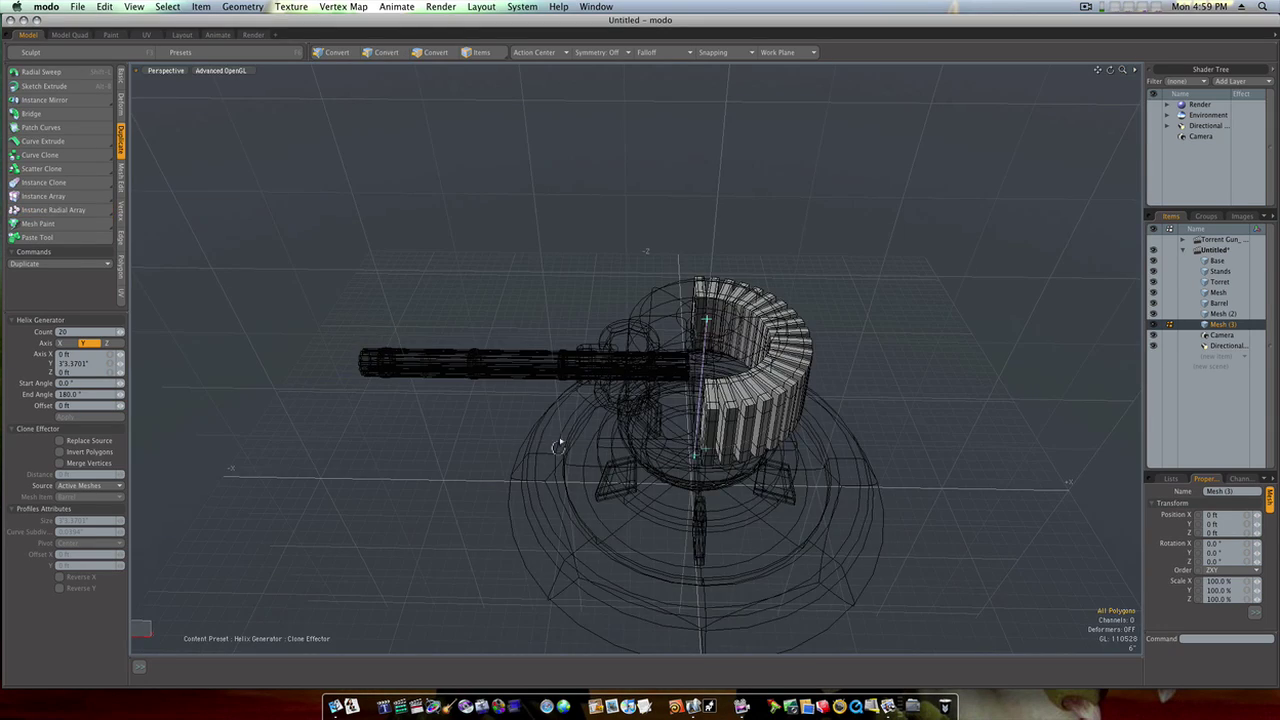
pyautogui.keyDown('alt'); pyautogui.moveTo(558, 447); pyautogui.dragTo(610, 400); pyautogui.keyUp('alt')
pyautogui.press('q')
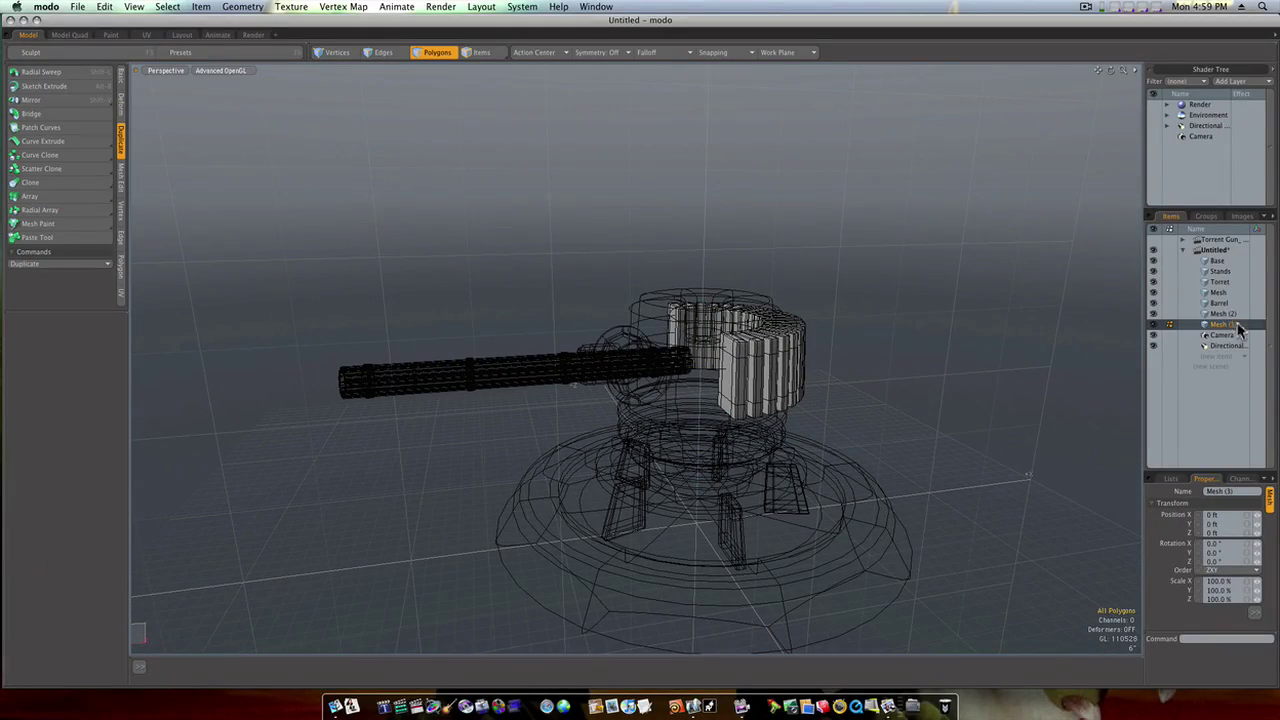
# Show all meshes from Base to the arrayed boxes together around the turret.
pyautogui.keyDown('shift'); pyautogui.click(1218, 261); pyautogui.keyUp('shift')
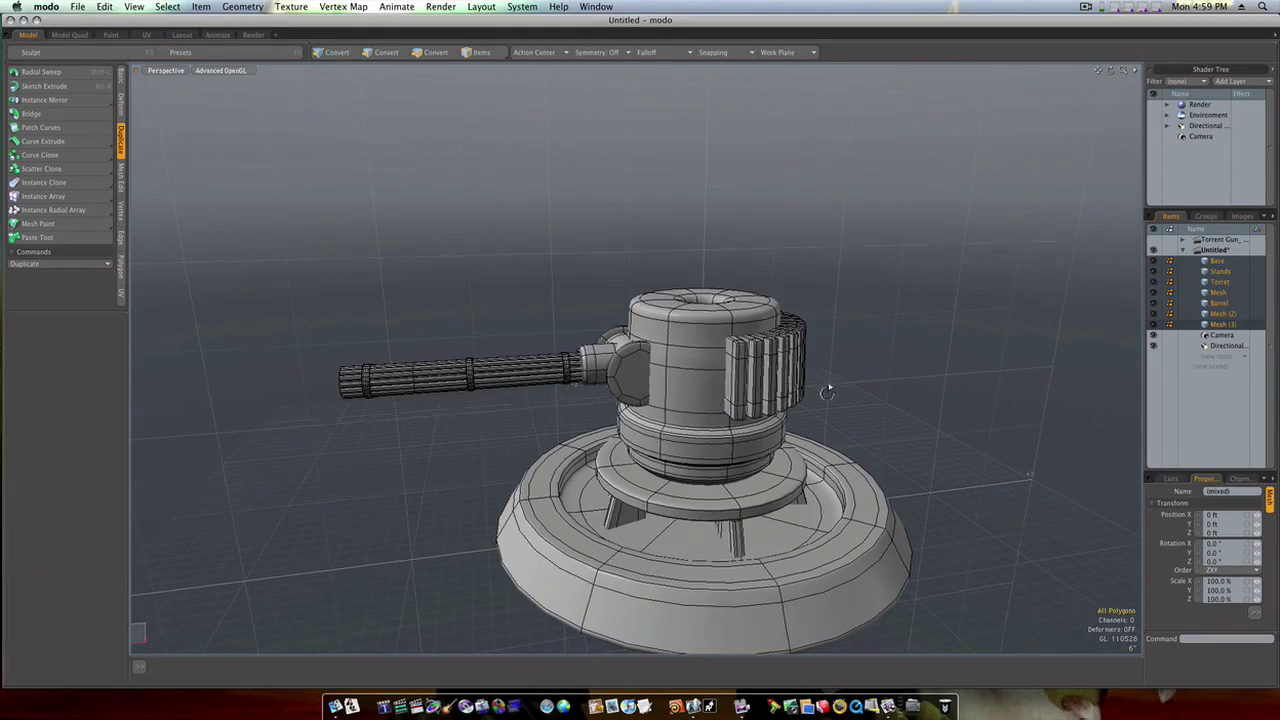
pyautogui.keyDown('alt'); pyautogui.moveTo(826, 392); pyautogui.dragTo(925, 366); pyautogui.keyUp('alt')
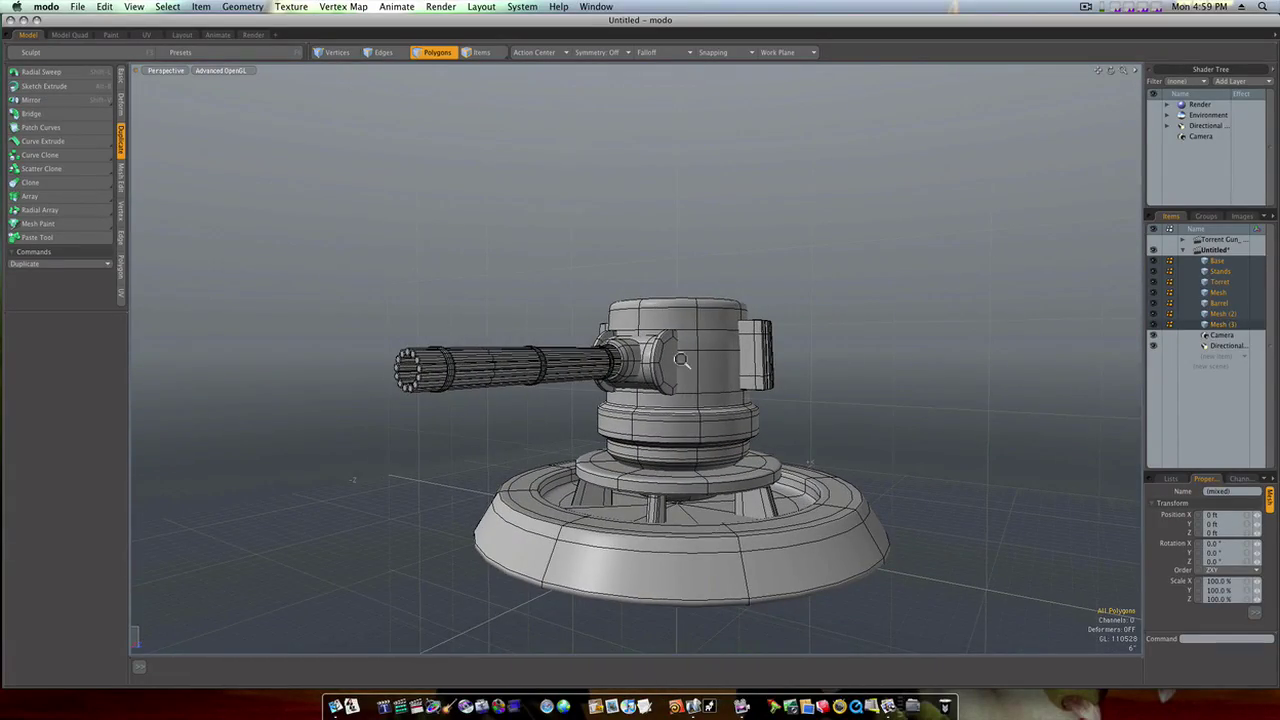
pyautogui.keyDown('ctrl'); pyautogui.keyDown('alt'); pyautogui.moveTo(807, 387); pyautogui.dragTo(722, 345); pyautogui.keyUp('alt'); pyautogui.keyUp('ctrl')
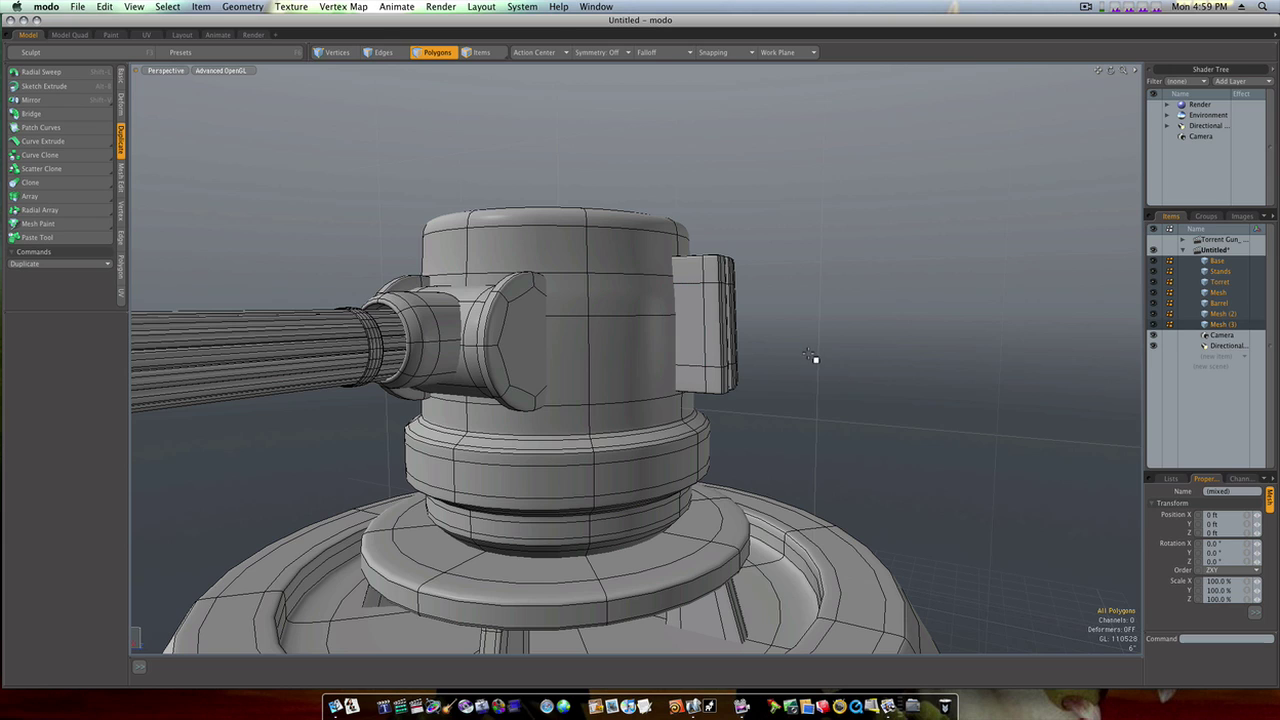
# Align the Work Plane to the broad side polygon of the first arrayed box and clear the selection.
pyautogui.click(773, 53)
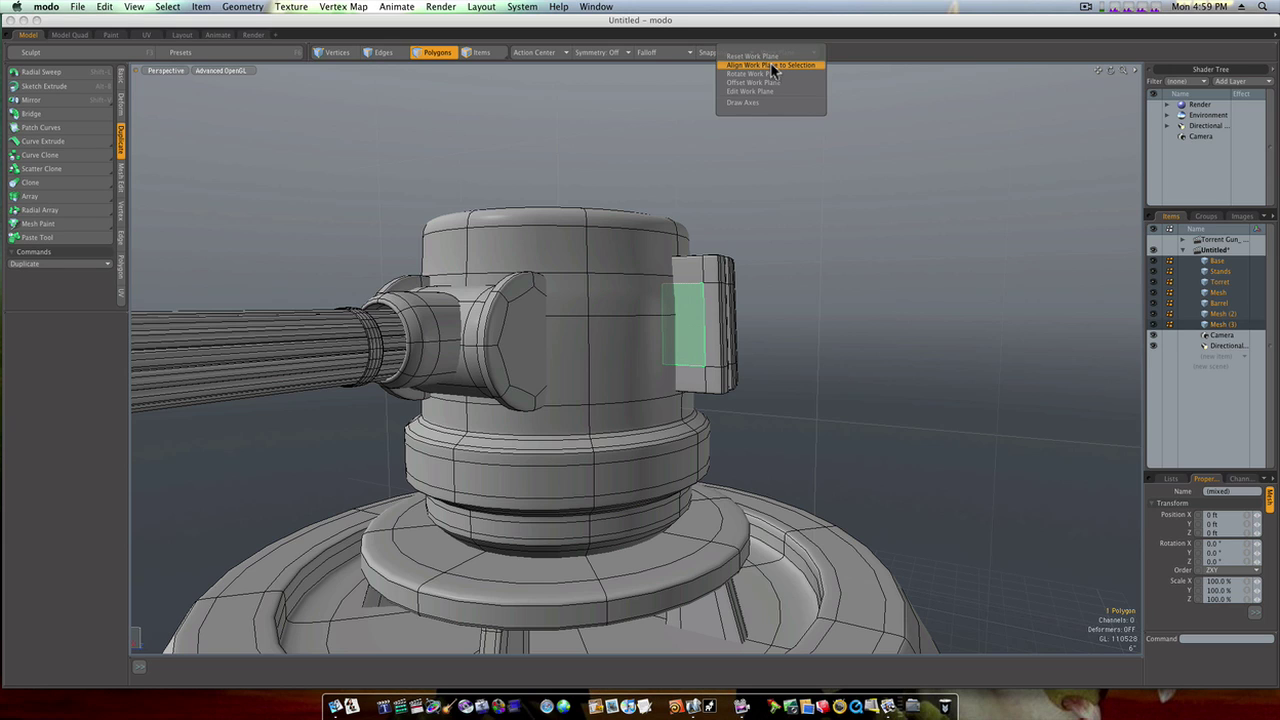
pyautogui.click(772, 66)
pyautogui.press('5')
pyautogui.keyDown('alt'); pyautogui.moveTo(790, 293); pyautogui.dragTo(766, 326); pyautogui.keyUp('alt')
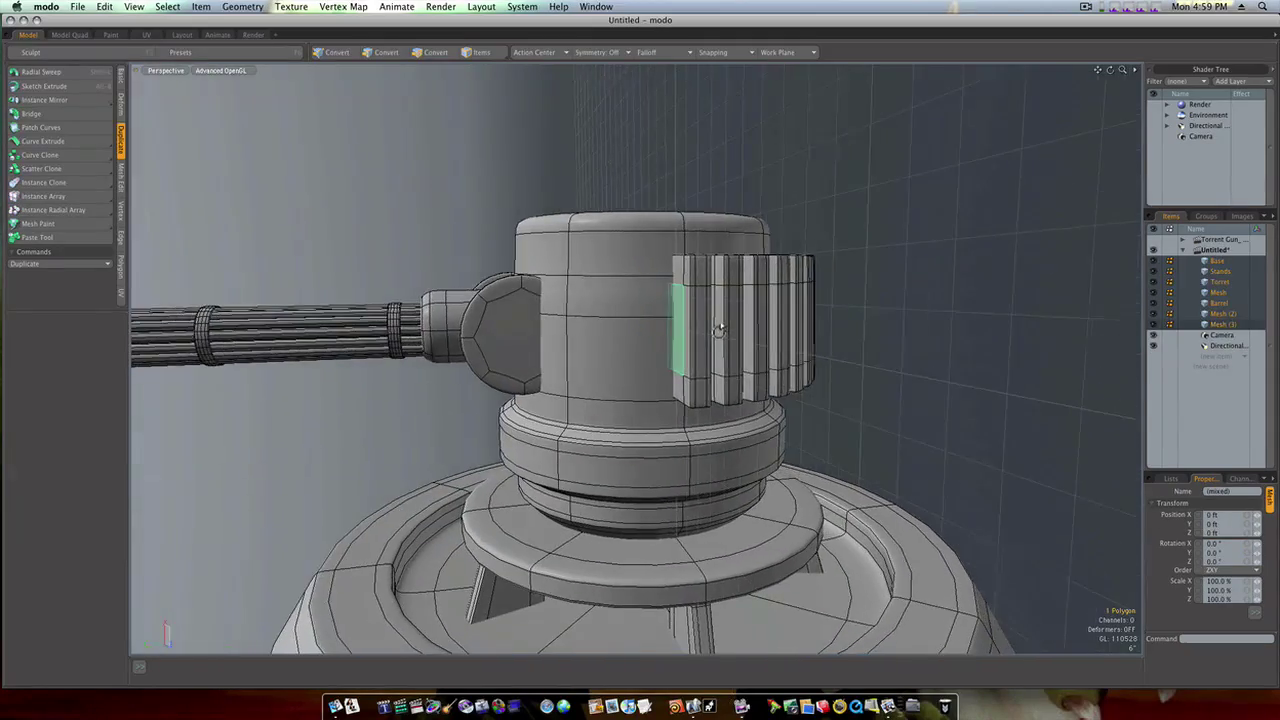
pyautogui.moveTo(735, 335)
pyautogui.keyDown('alt'); pyautogui.mouseDown()
pyautogui.moveTo(723, 331)
pyautogui.moveTo(733, 370)
pyautogui.moveTo(794, 371)
pyautogui.mouseUp(); pyautogui.keyUp('alt')
pyautogui.press('3')
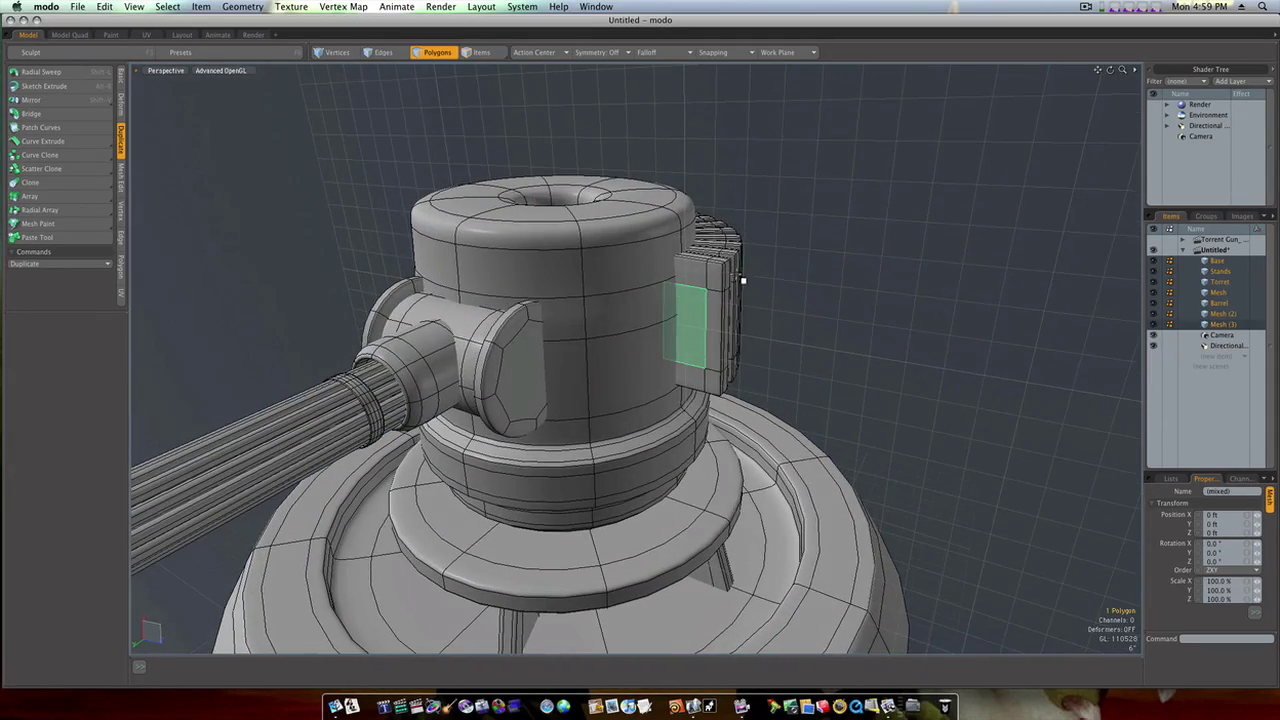
pyautogui.click(787, 334)
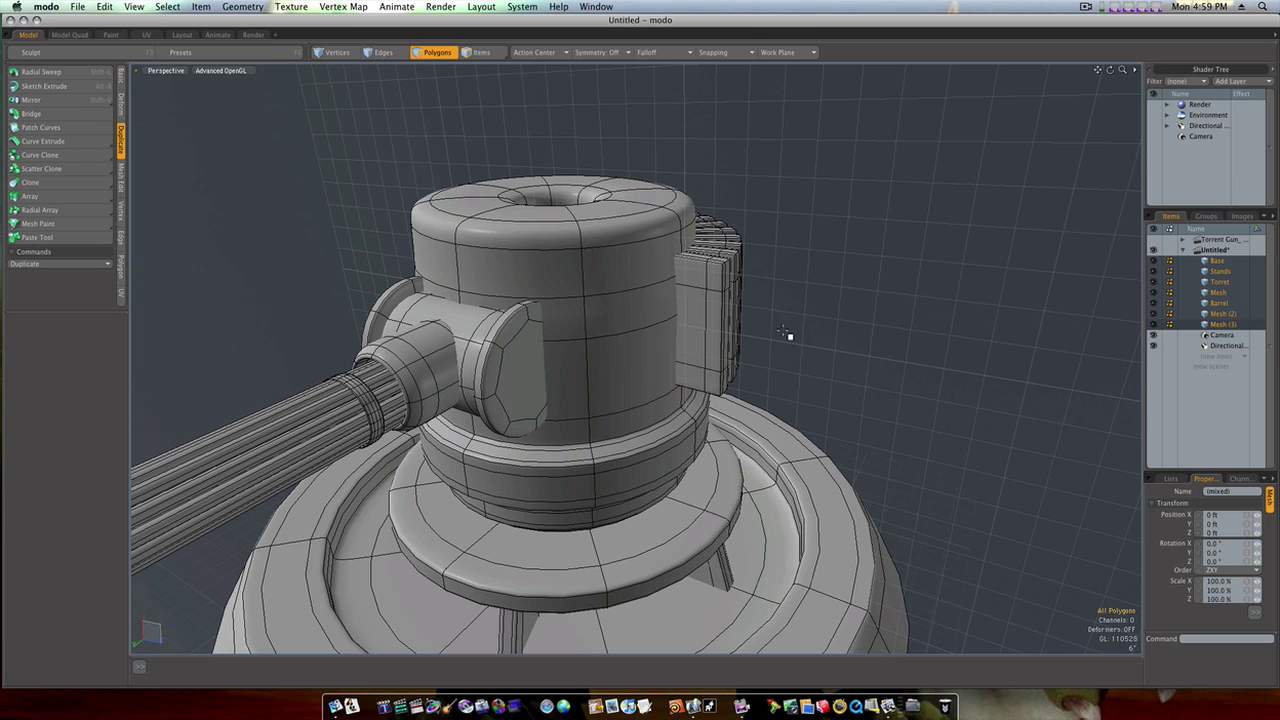
# Start a Tube at the first arrayed box in the right view and run its first segment beside the turret towards the barrel mount.
pyautogui.click(122, 80)
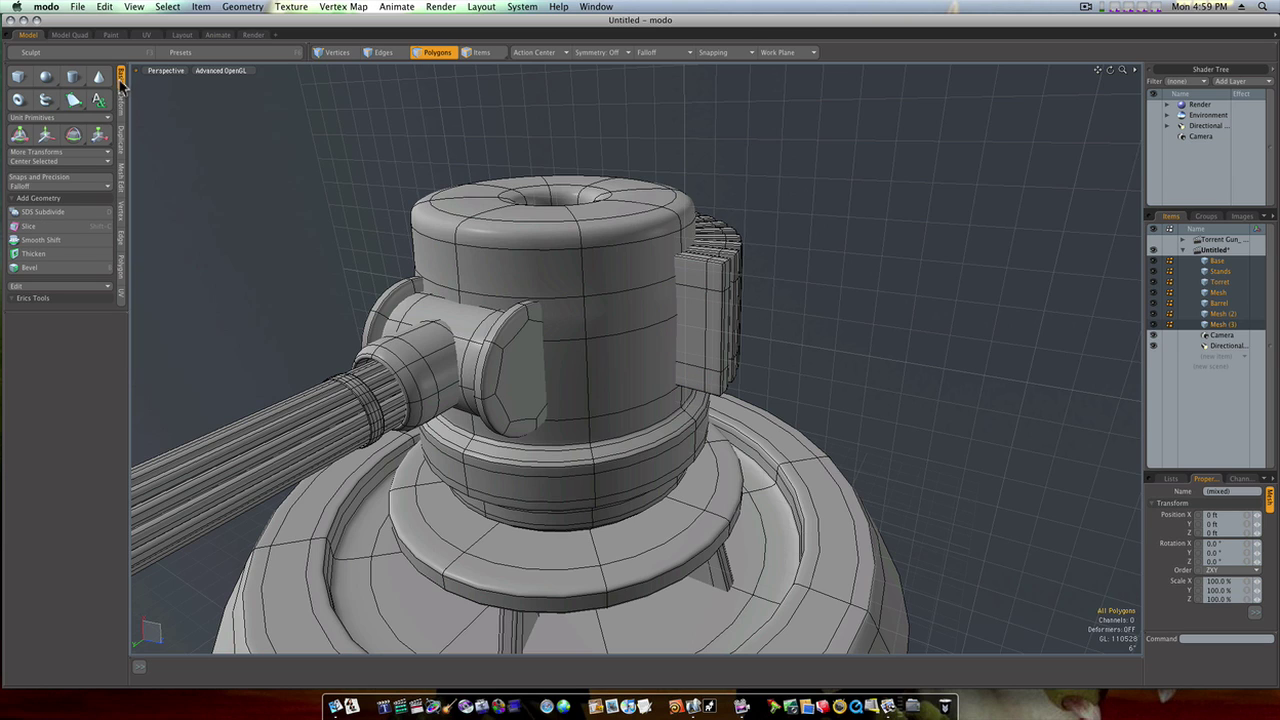
pyautogui.click(47, 100)
pyautogui.keyDown('alt'); pyautogui.moveTo(352, 338); pyautogui.dragTo(495, 340); pyautogui.keyUp('alt')
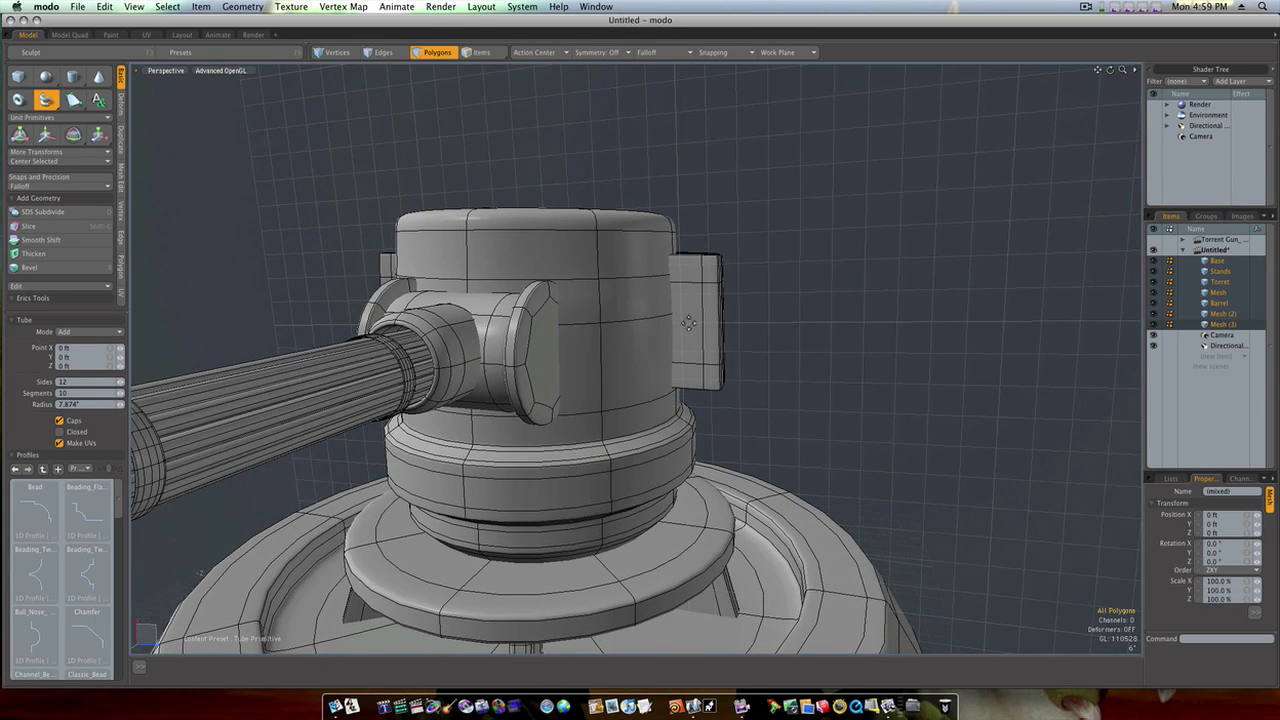
pyautogui.keyDown('alt'); pyautogui.moveTo(686, 338); pyautogui.dragTo(571, 374); pyautogui.keyUp('alt')
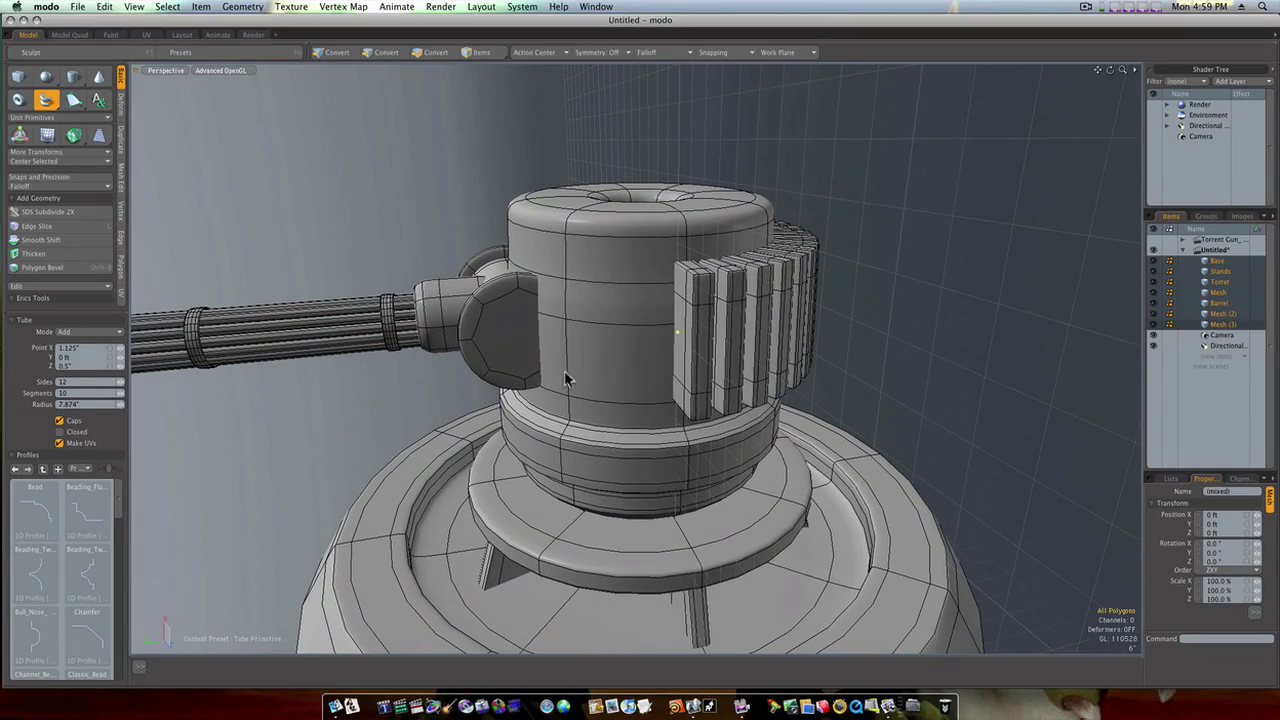
pyautogui.hotkey('ctrl', 'space')
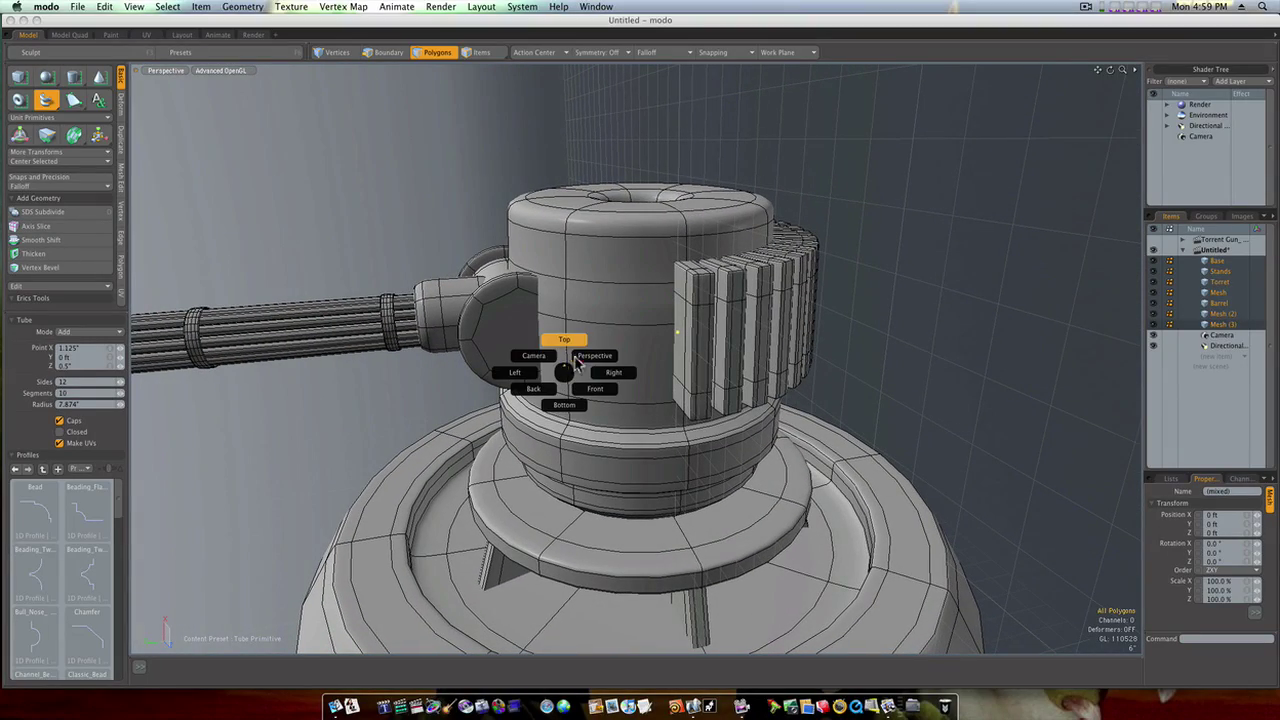
pyautogui.click(600, 374)
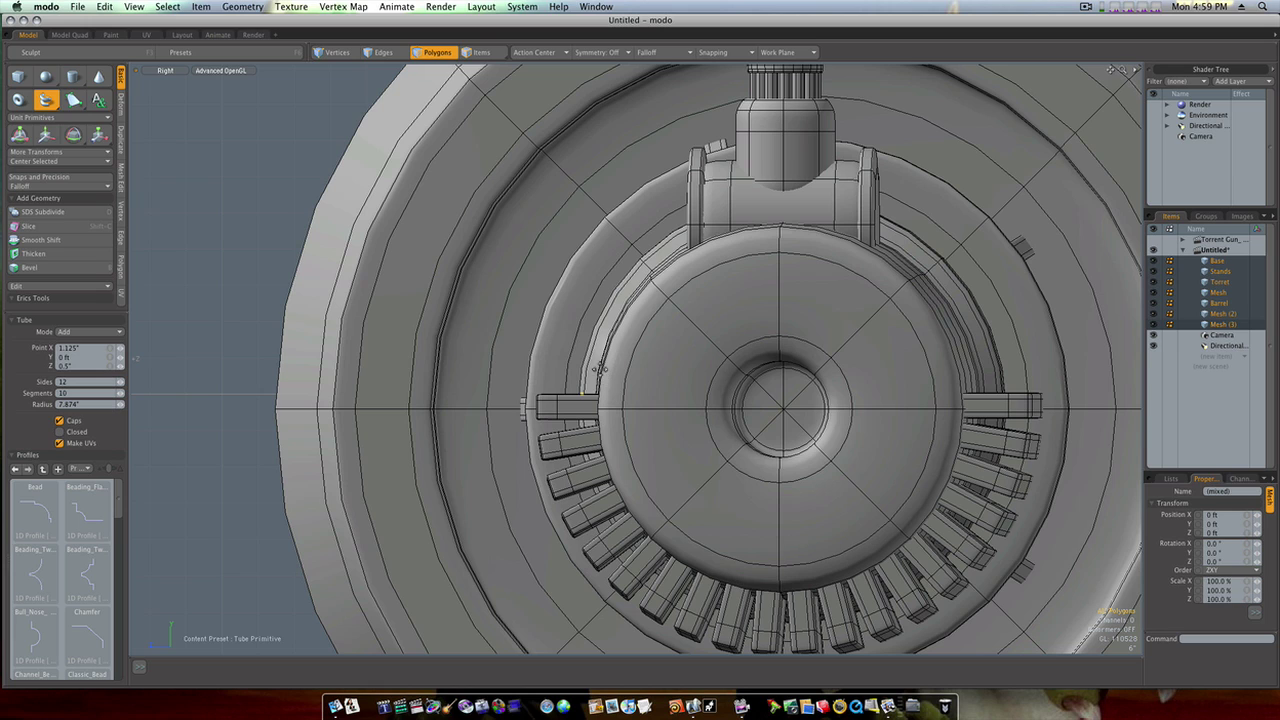
pyautogui.scroll(-5, 631, 382)
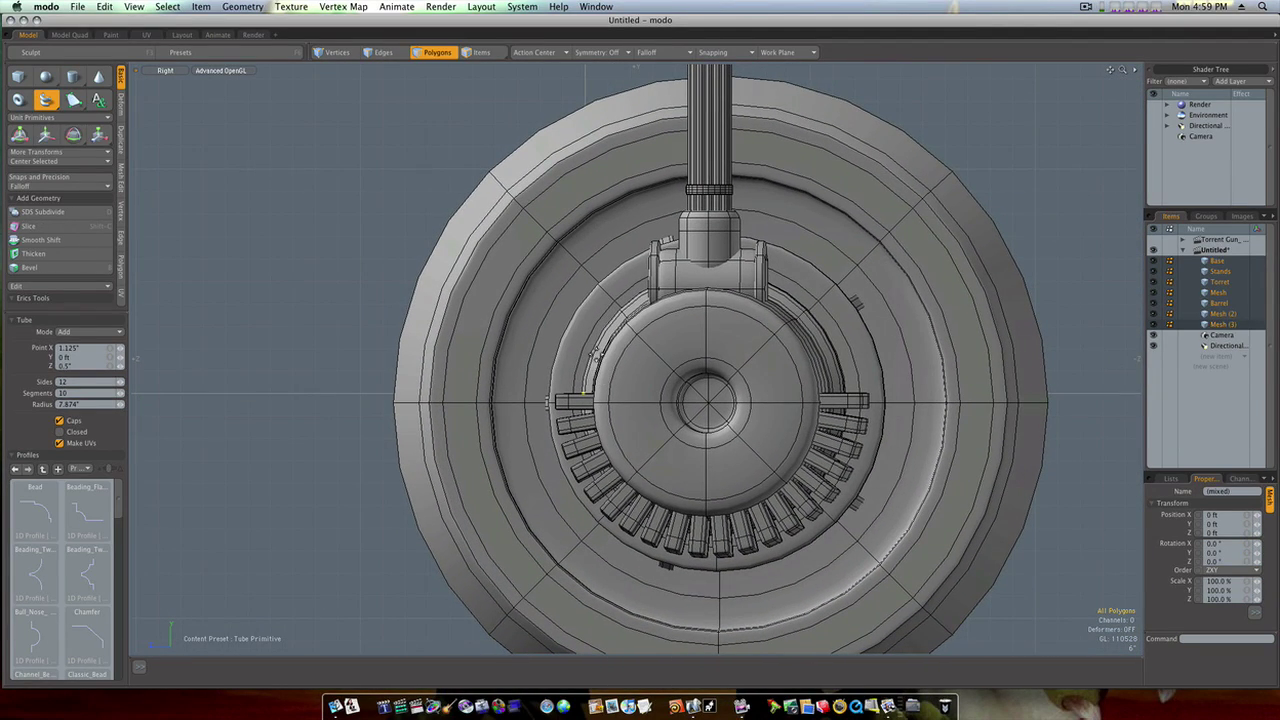
pyautogui.moveTo(587, 346); pyautogui.dragTo(593, 332)
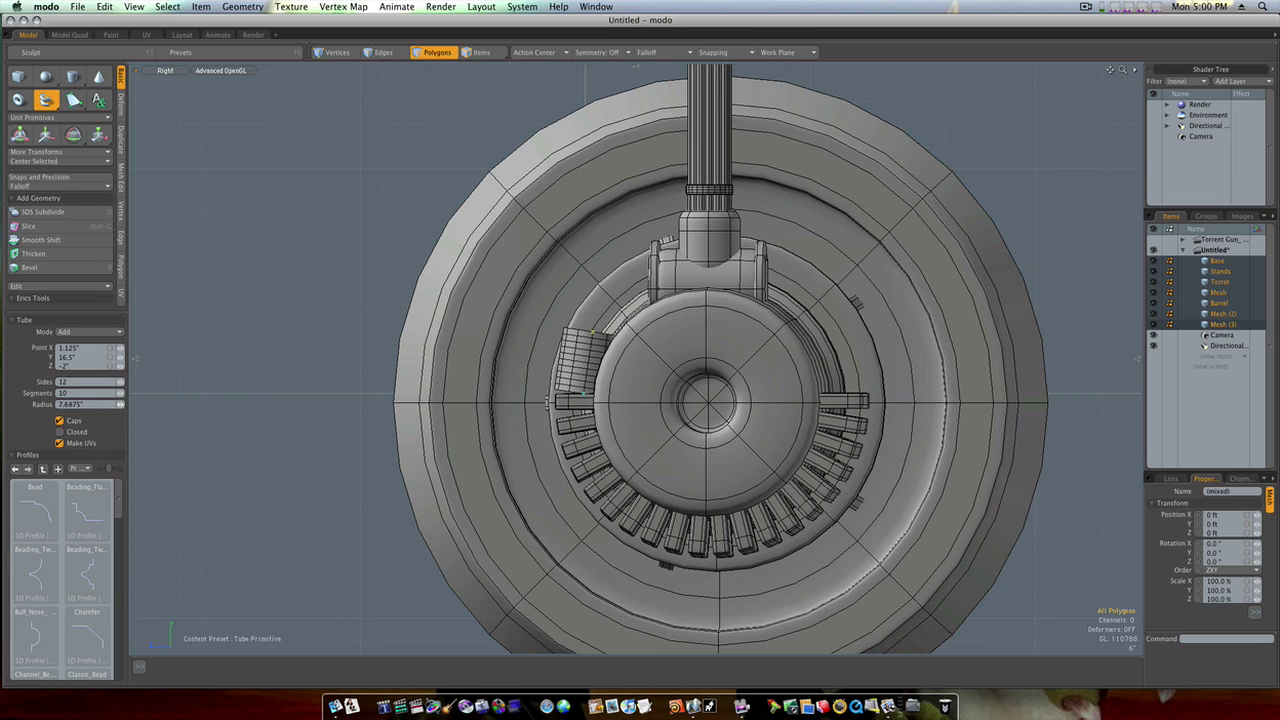
# Set the tube's radius to 1".
pyautogui.write('6')
pyautogui.press('Return')
pyautogui.write('2')
pyautogui.press('Return')
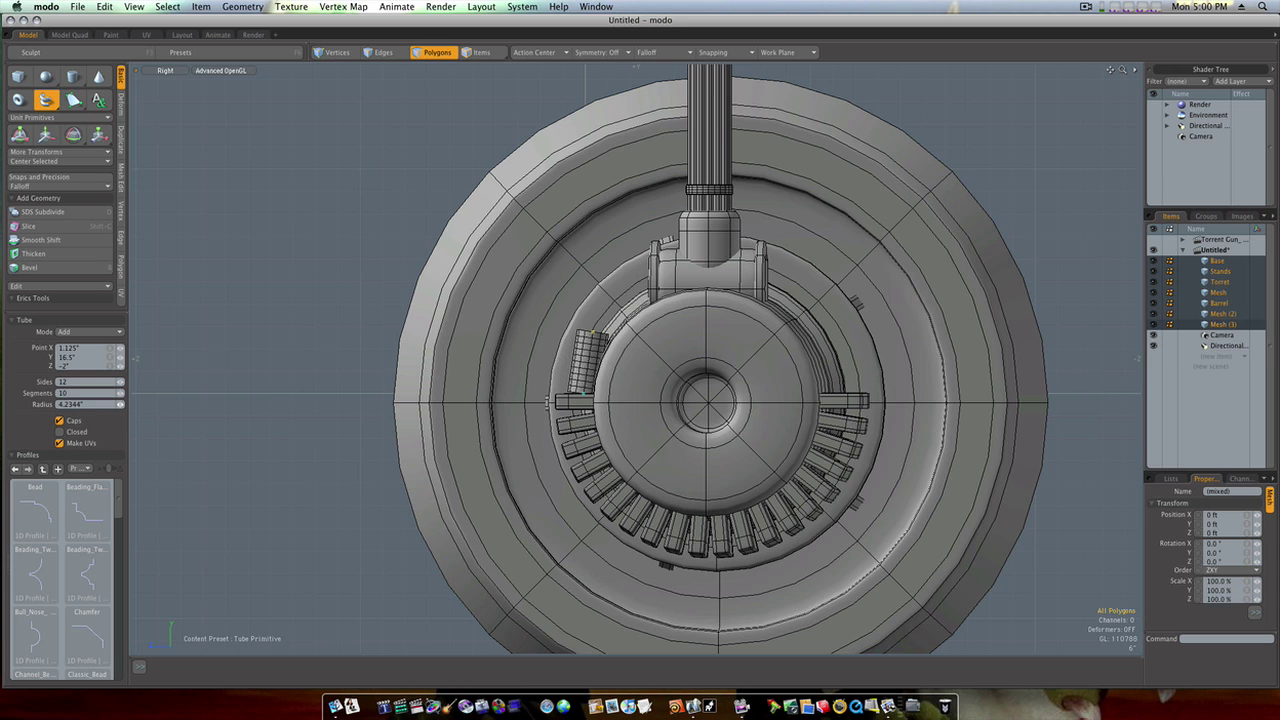
pyautogui.write('1')
pyautogui.press('Return')
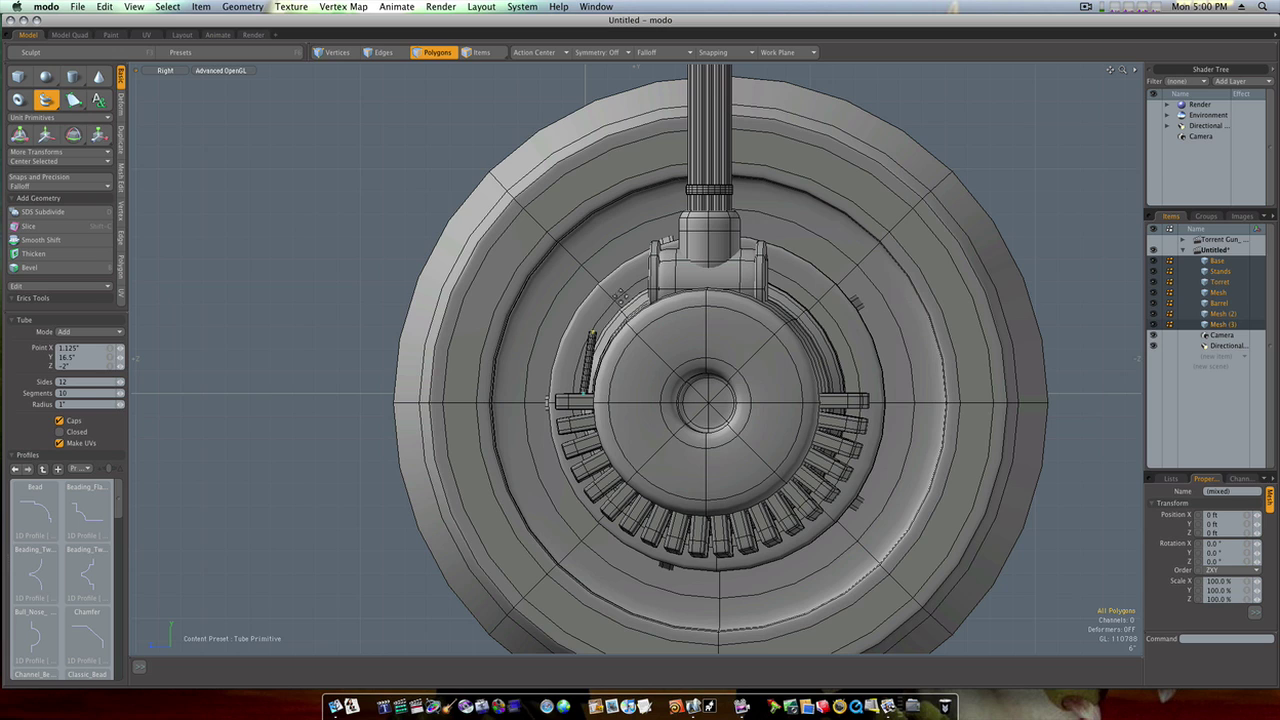
# Extend the tube into the barrel mount and adjust its points in Edit mode so it curves around the turret.
pyautogui.moveTo(624, 290); pyautogui.dragTo(654, 281)
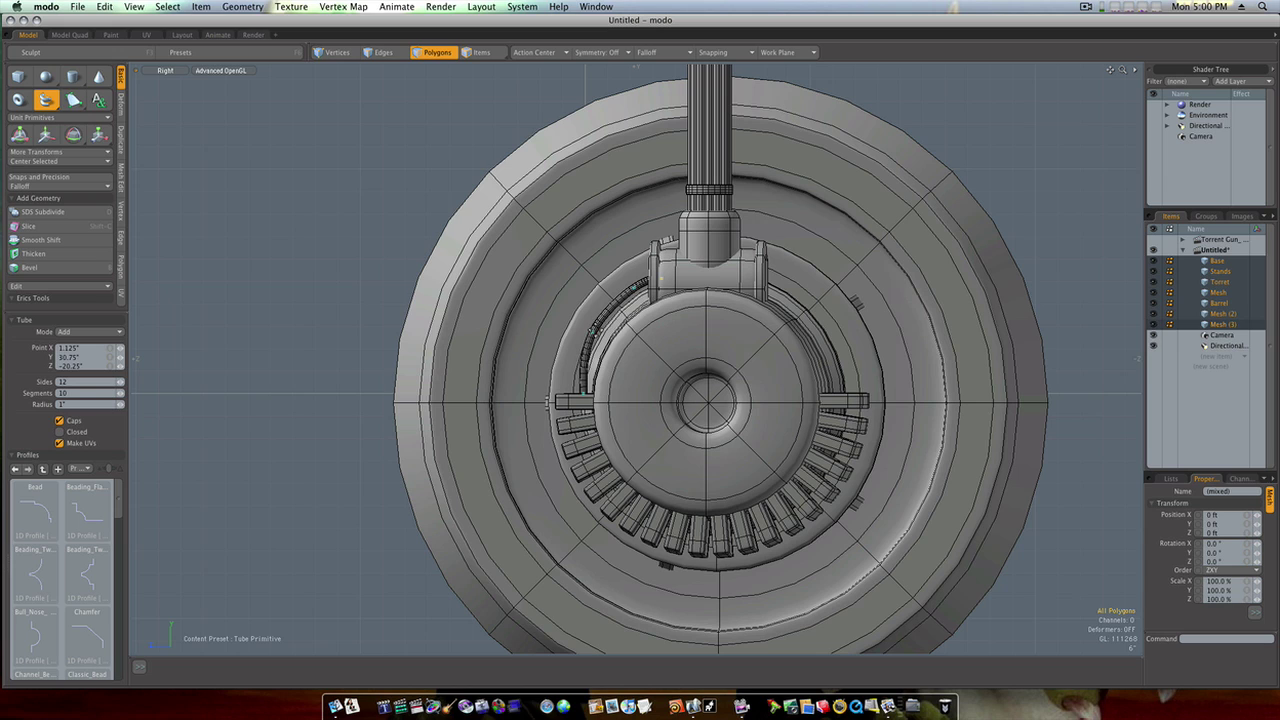
pyautogui.moveTo(595, 338); pyautogui.dragTo(579, 390)
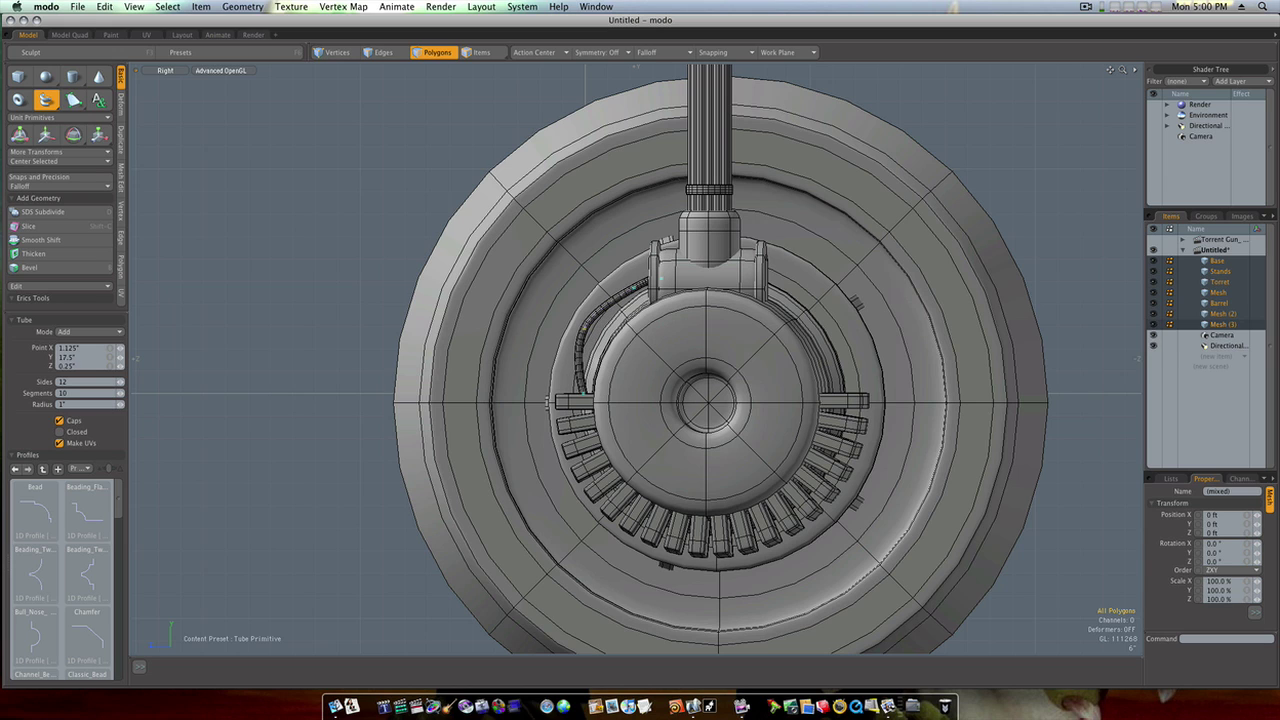
pyautogui.click(90, 333)
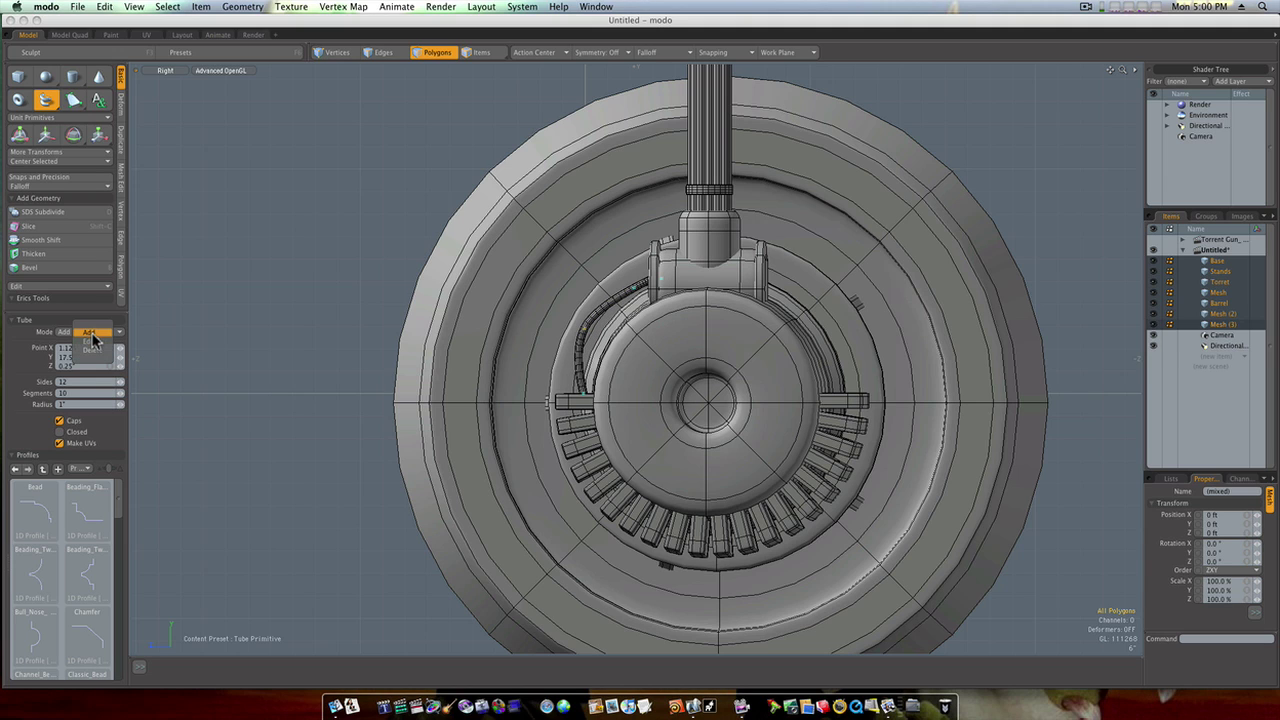
pyautogui.click(97, 342)
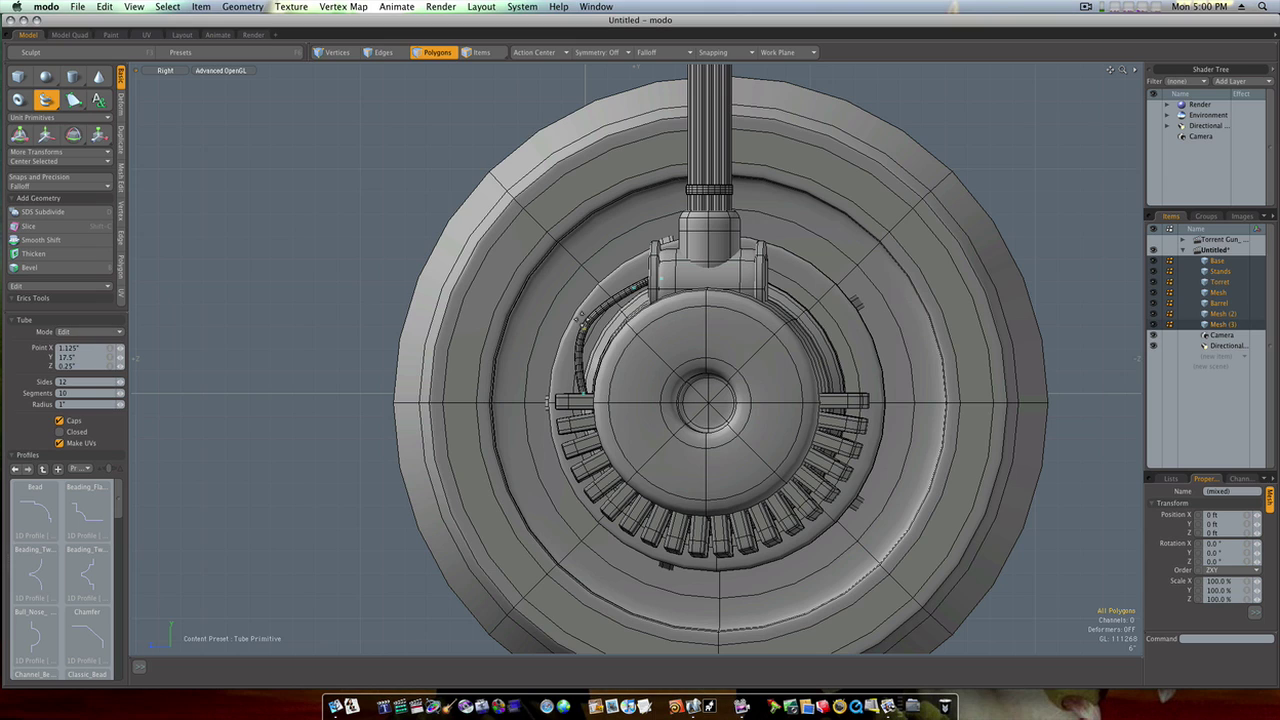
pyautogui.moveTo(636, 292); pyautogui.dragTo(657, 279)
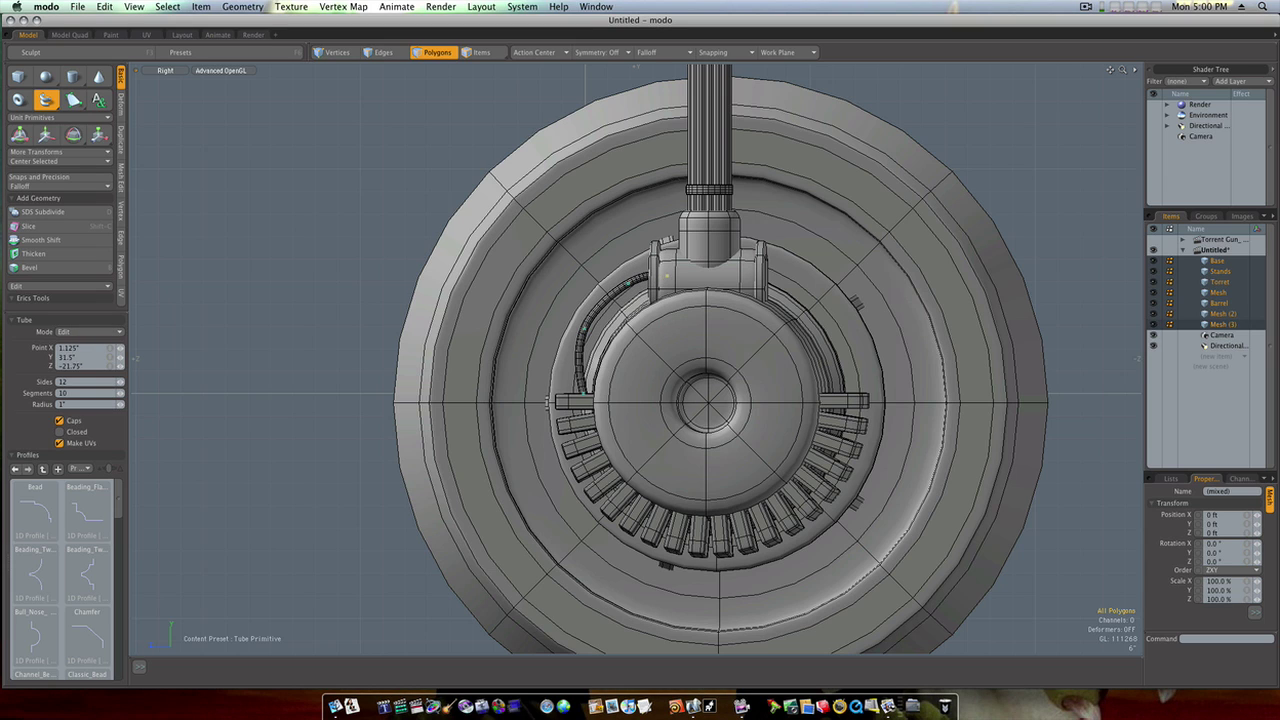
# Bend the tube in the perspective view so it sags between the barrel mount and the first box, and finish it.
pyautogui.hotkey('ctrl', 'space')
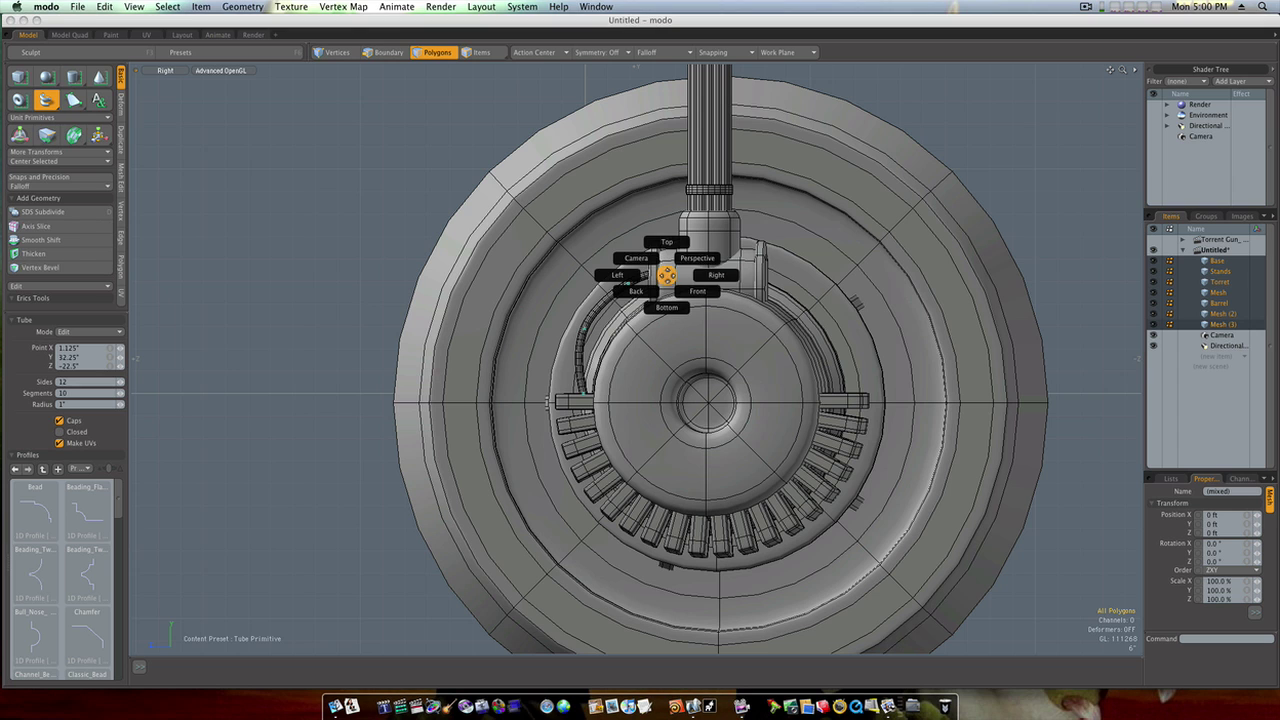
pyautogui.click(694, 258)
pyautogui.keyDown('alt'); pyautogui.moveTo(666, 291); pyautogui.dragTo(684, 290); pyautogui.keyUp('alt')
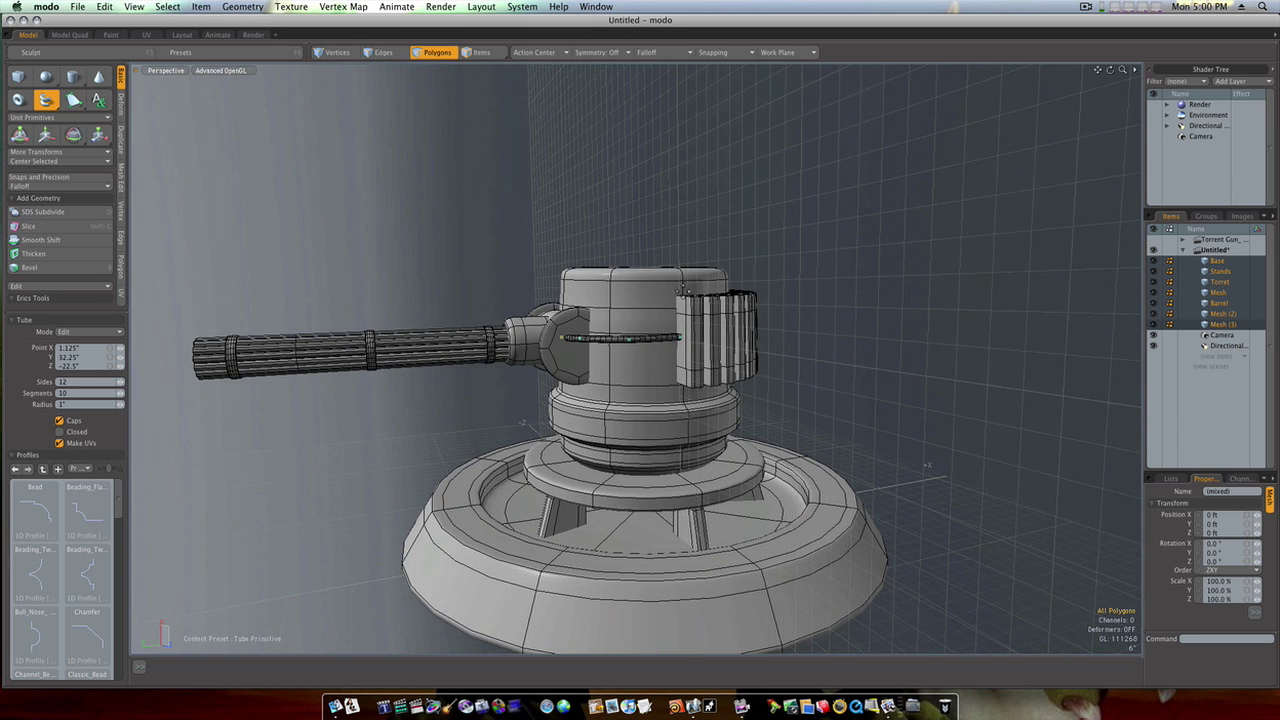
pyautogui.moveTo(681, 339)
pyautogui.mouseDown()
pyautogui.moveTo(684, 349)
pyautogui.moveTo(630, 346)
pyautogui.moveTo(678, 358)
pyautogui.mouseUp()
pyautogui.press('space')
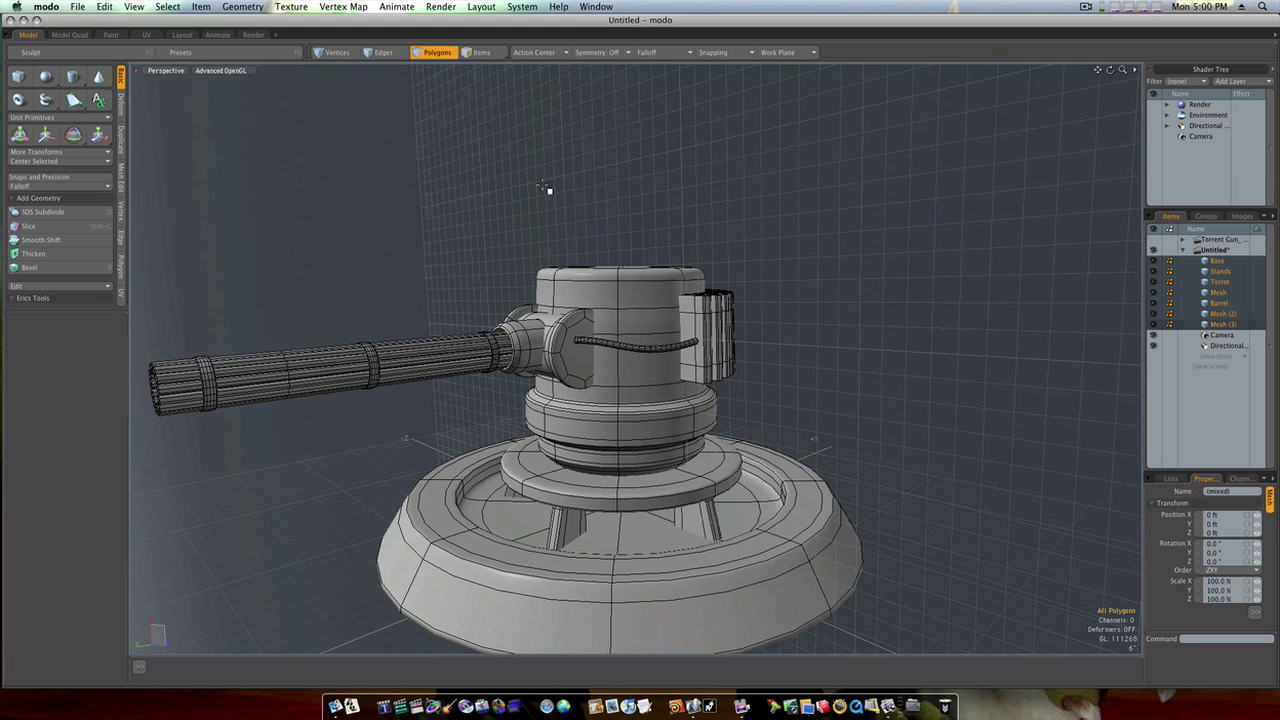
# Duplicate the tube, place the copy just below the original, and clear the selection.
pyautogui.doubleClick(619, 351)
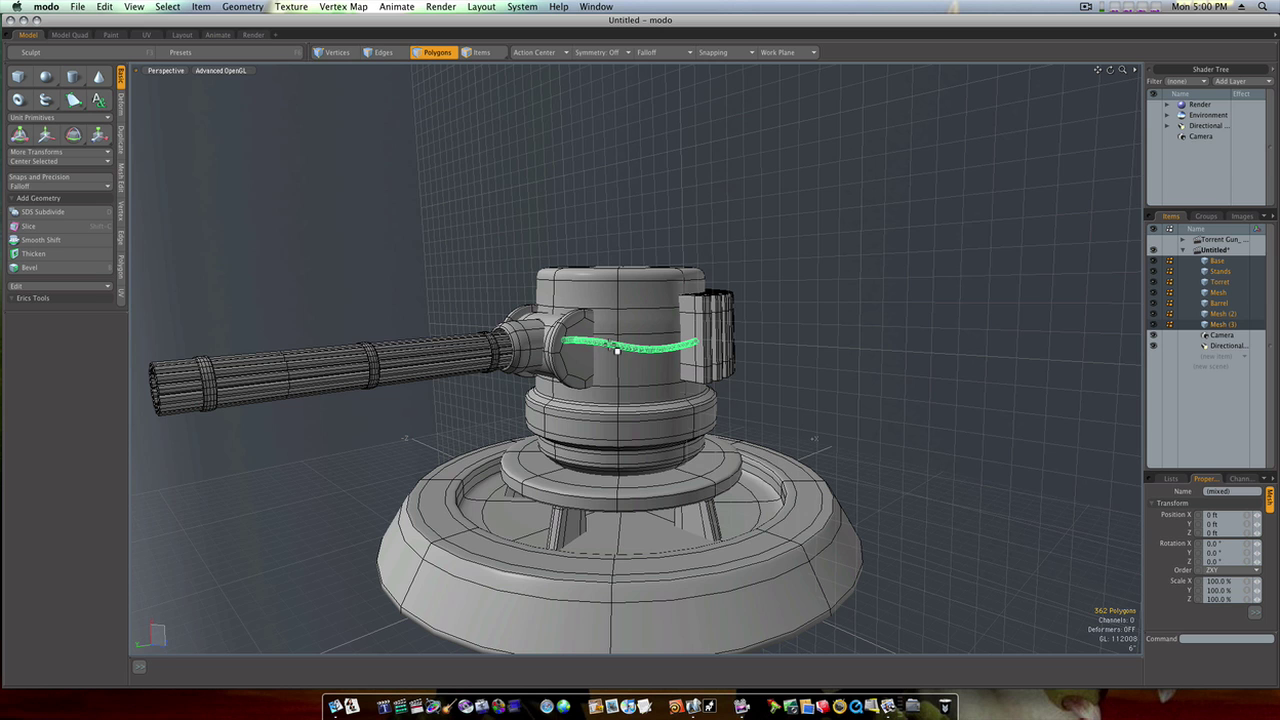
pyautogui.press('w')
pyautogui.moveTo(629, 288); pyautogui.dragTo(629, 300)
pyautogui.press('space')
pyautogui.click(782, 309)
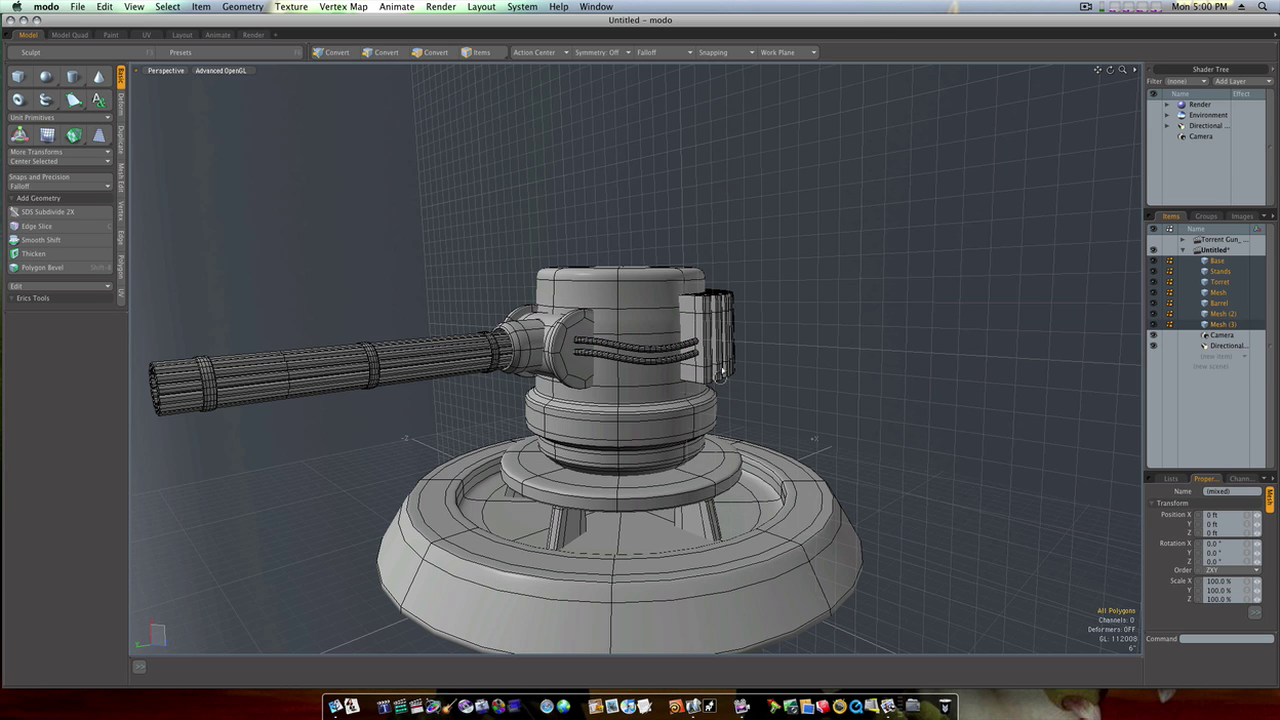
# Cut both tubes out of the current meshes and paste them into a new mesh item.
pyautogui.keyDown('alt'); pyautogui.moveTo(687, 383); pyautogui.dragTo(804, 380); pyautogui.keyUp('alt')
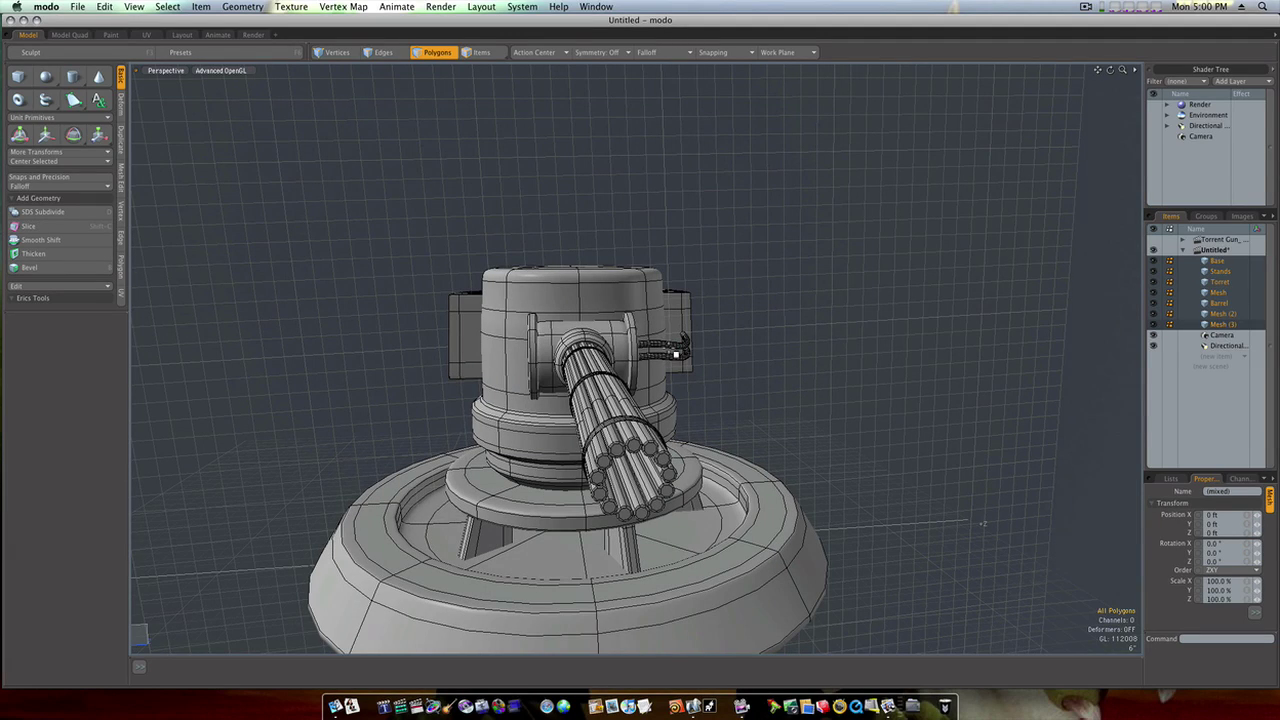
pyautogui.doubleClick(676, 351)
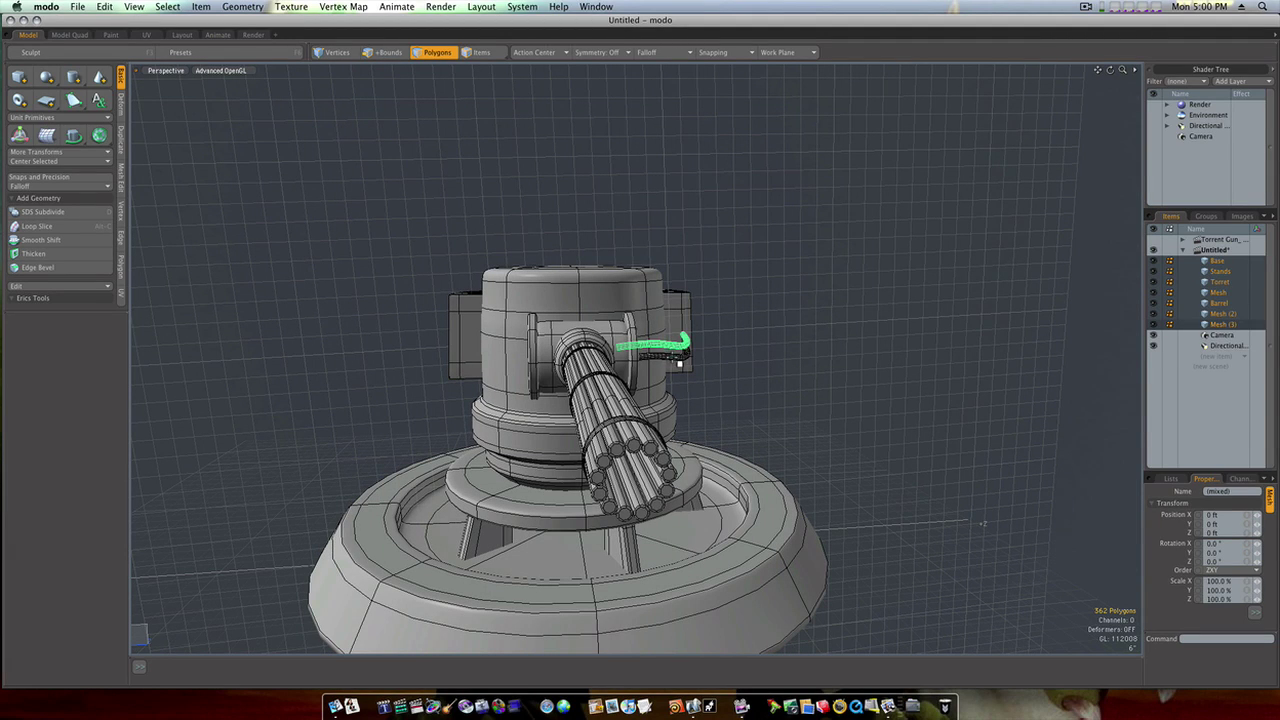
pyautogui.keyDown('shift'); pyautogui.doubleClick(673, 356); pyautogui.keyUp('shift')
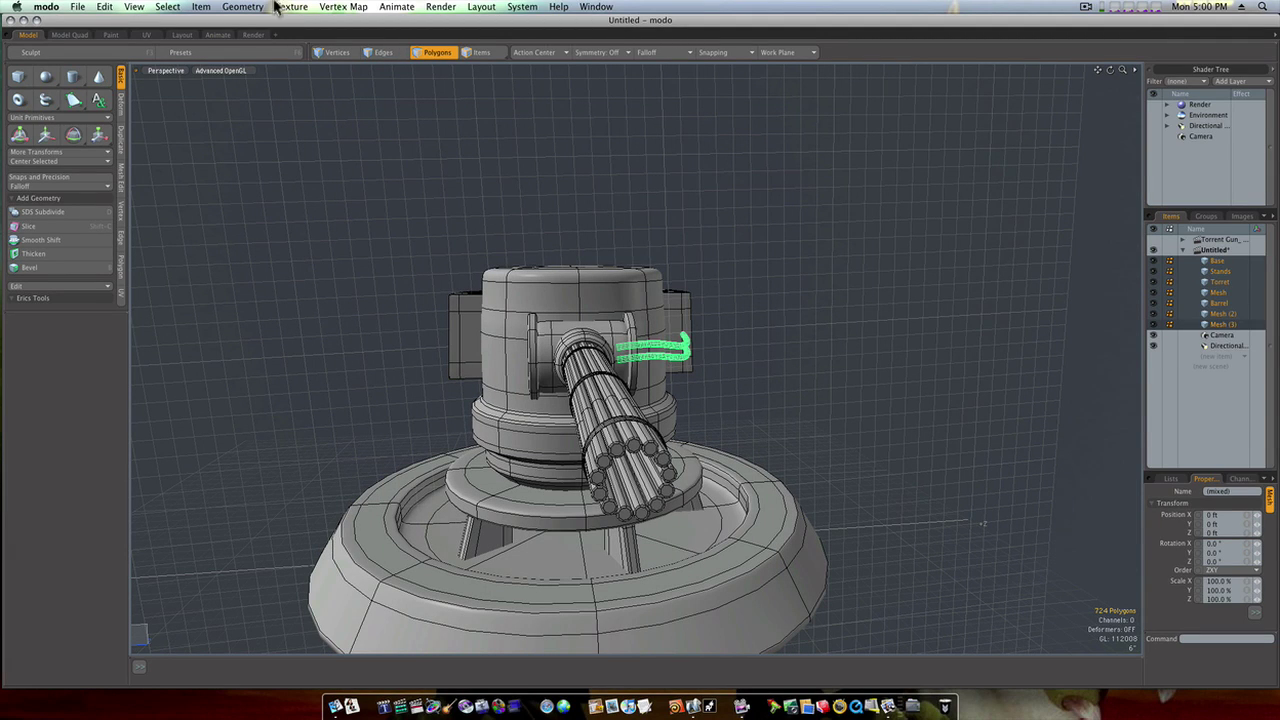
pyautogui.click(108, 7)
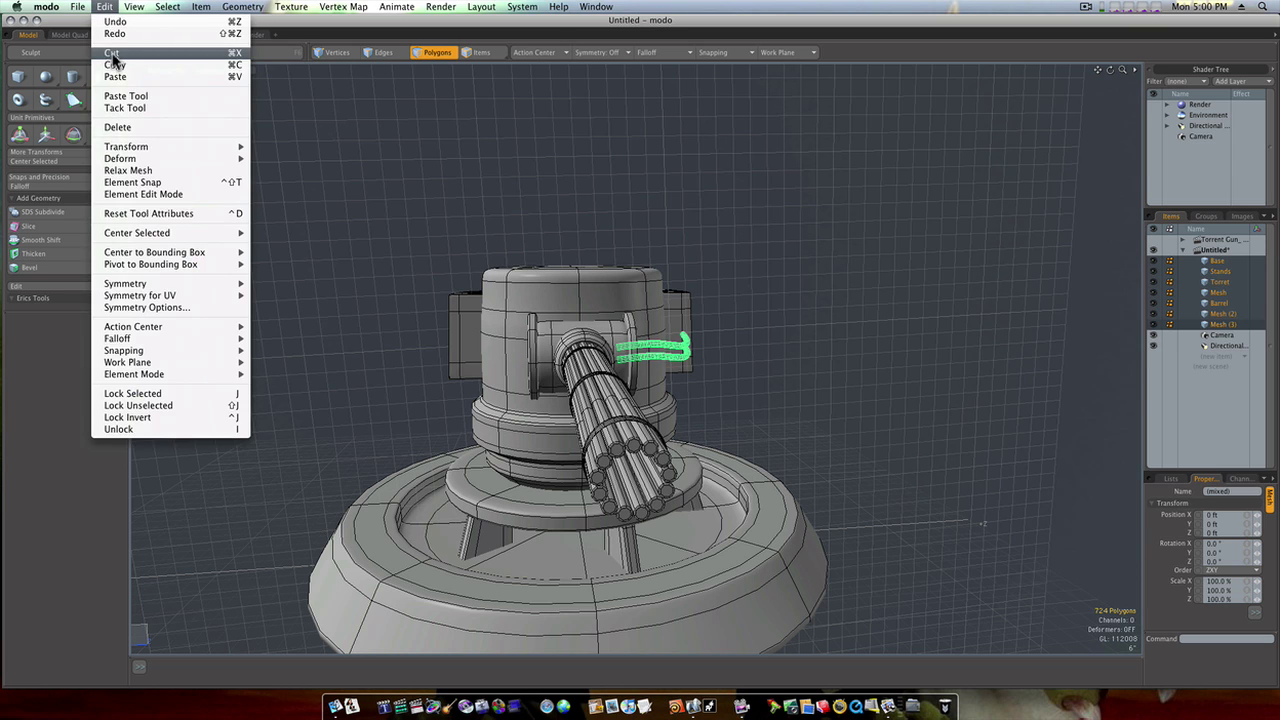
pyautogui.click(115, 60)
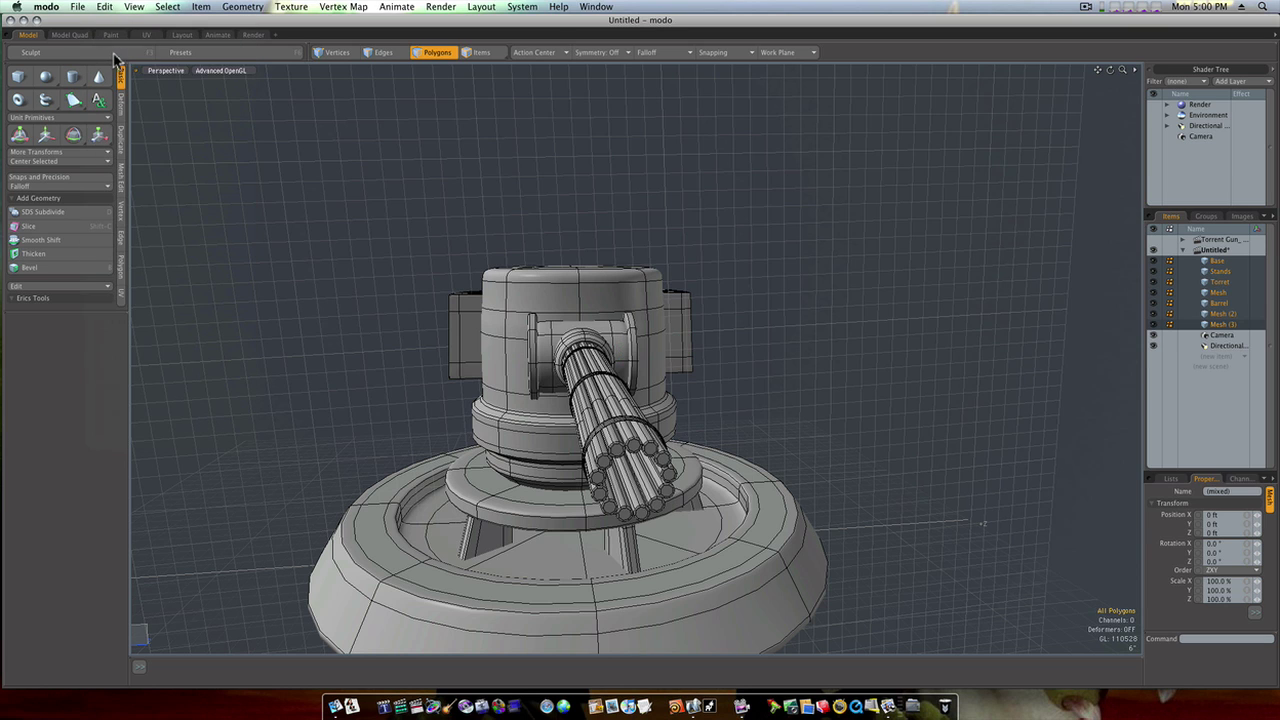
pyautogui.click(1208, 364)
pyautogui.click(1210, 358)
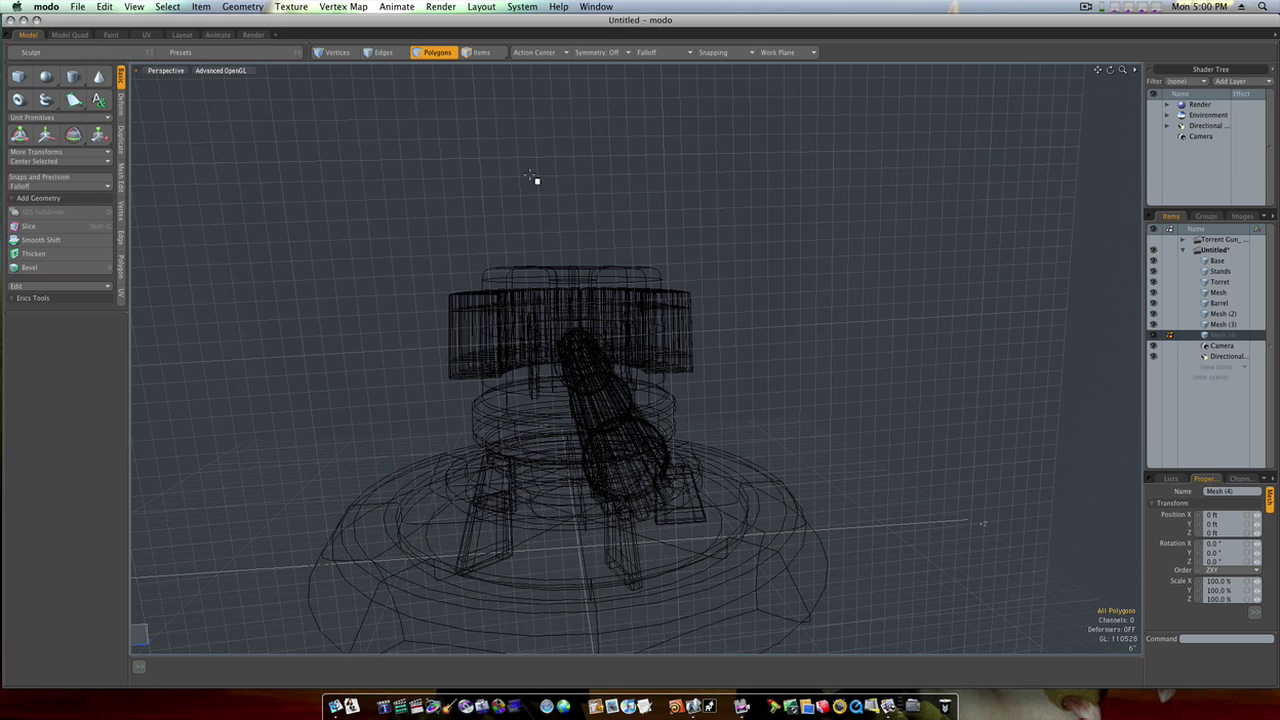
pyautogui.click(104, 7)
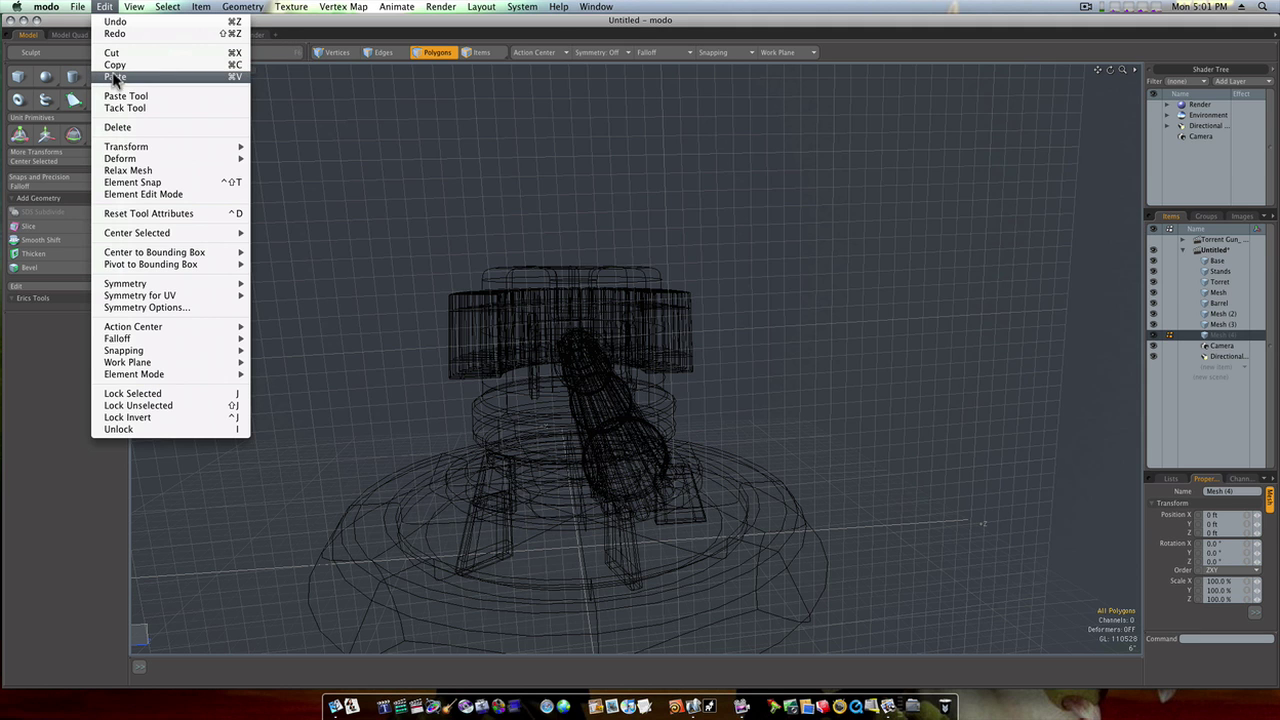
pyautogui.click(115, 77)
# Check the tubes in the front and right views, return to perspective, and reset the Work Plane.
pyautogui.keyDown('alt'); pyautogui.moveTo(658, 322); pyautogui.dragTo(653, 317); pyautogui.keyUp('alt')
pyautogui.hotkey('ctrl', 'space')
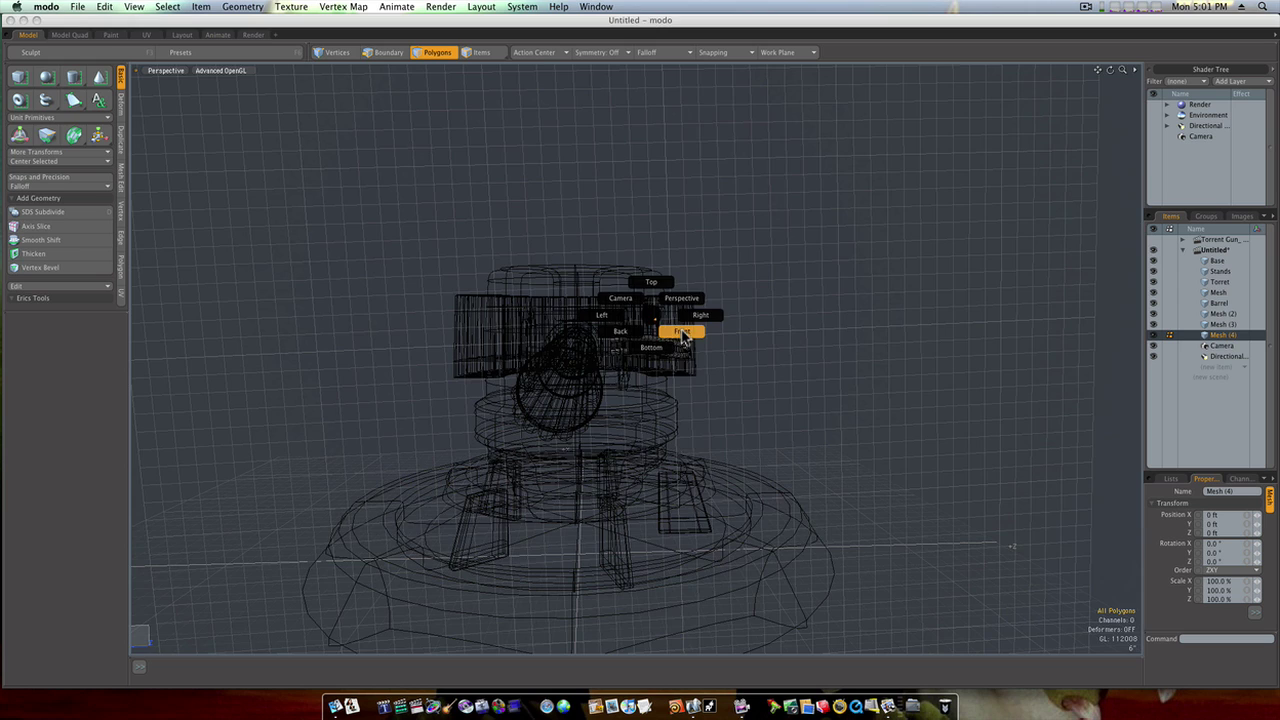
pyautogui.click(683, 329)
pyautogui.hotkey('ctrl', 'space')
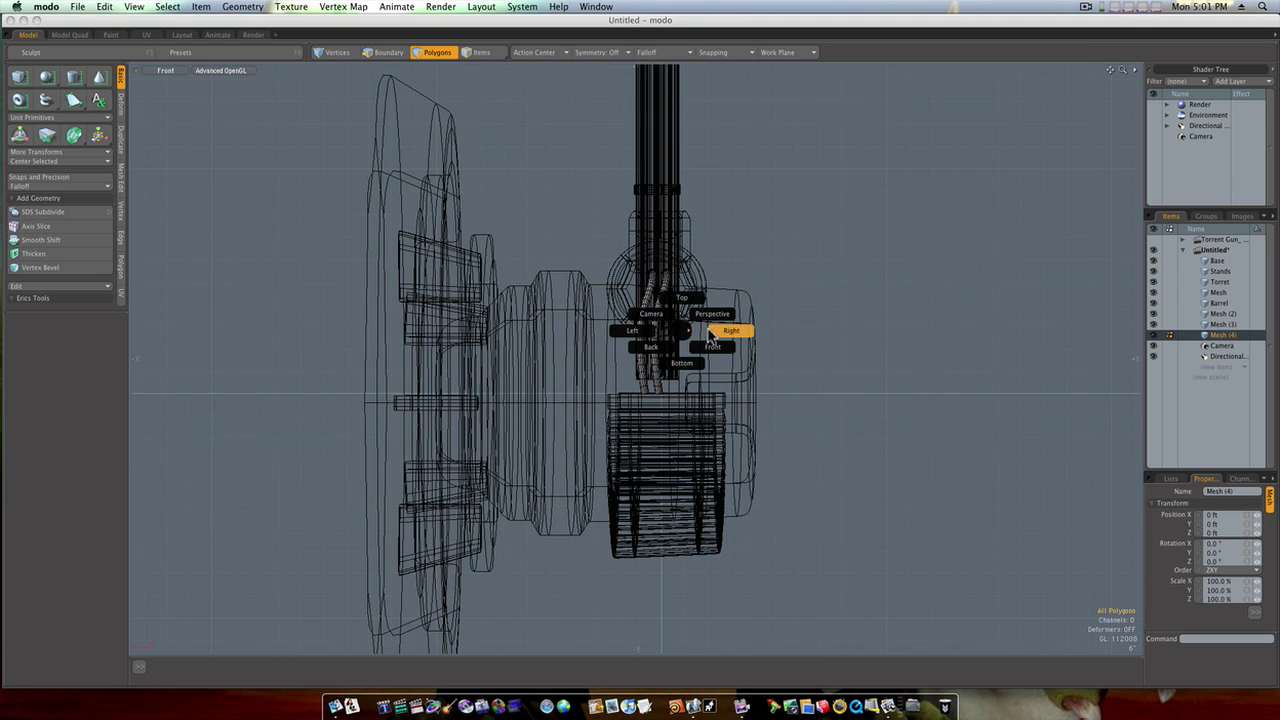
pyautogui.click(731, 330)
pyautogui.hotkey('ctrl', 'space')
pyautogui.click(732, 321)
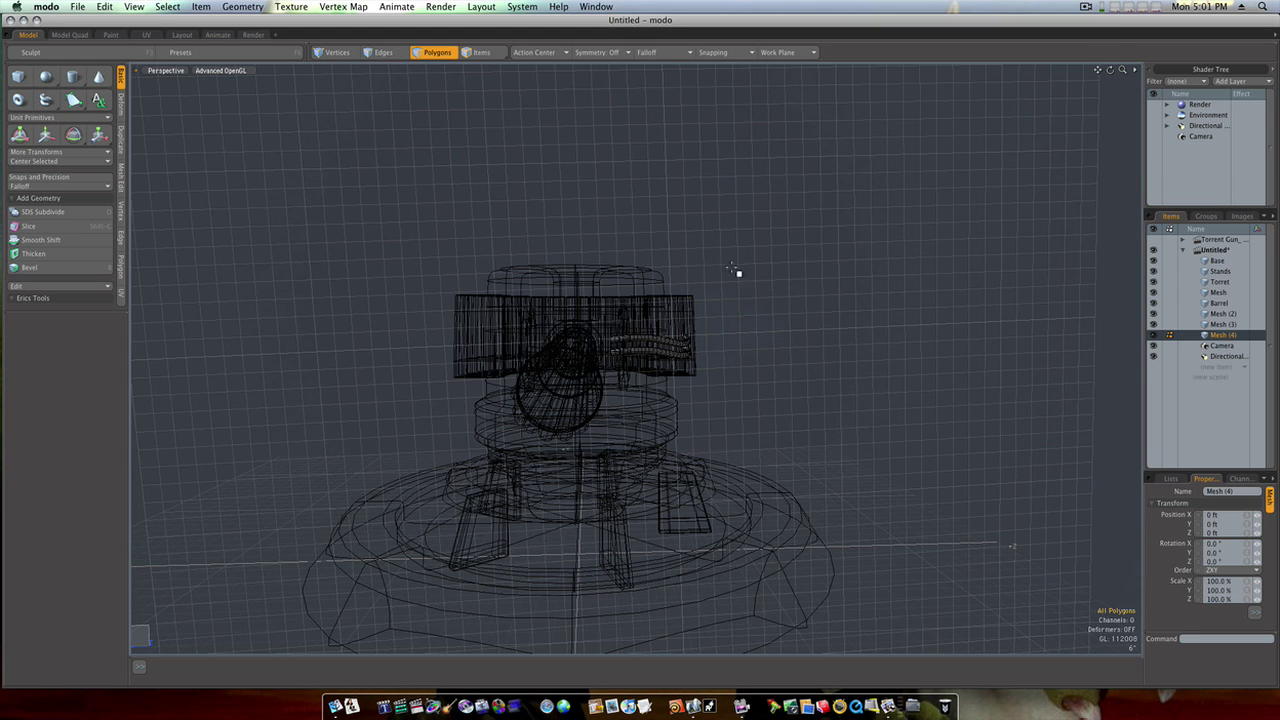
pyautogui.click(792, 54)
pyautogui.click(789, 60)
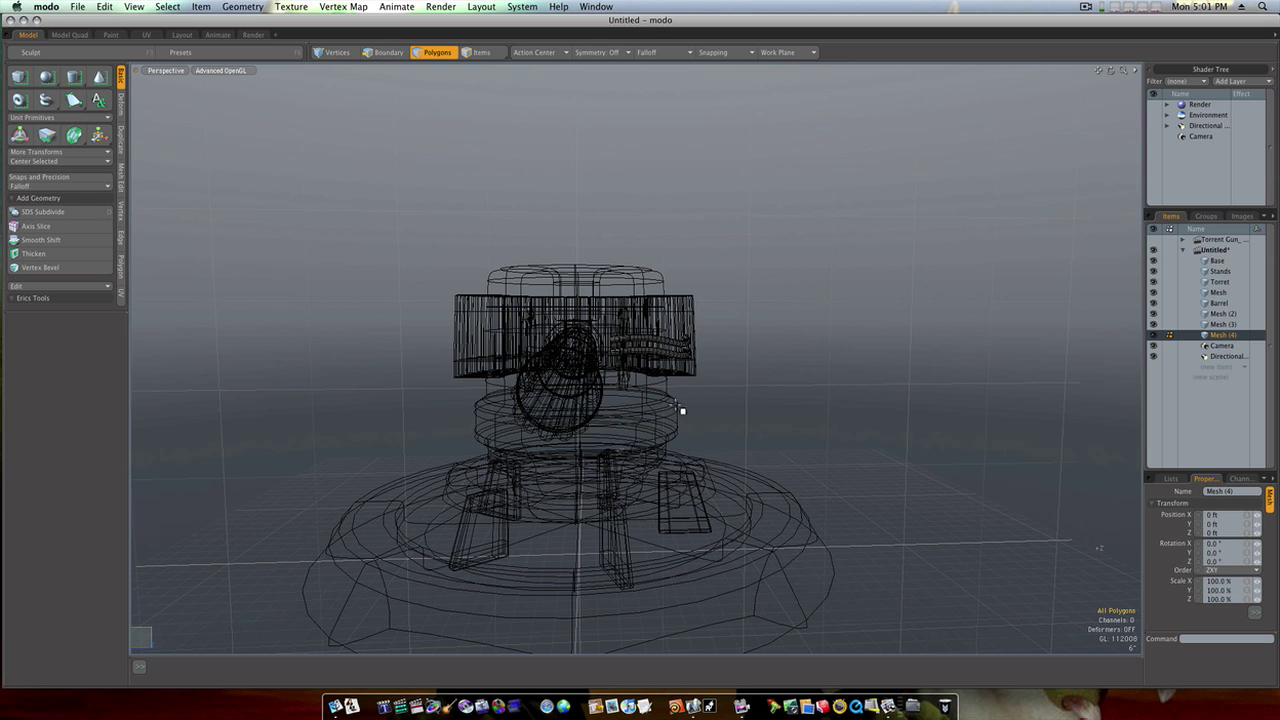
# Examine the paired tubes in the front, right and back views, finishing in the left view.
pyautogui.hotkey('ctrl', 'space')
pyautogui.click(704, 420)
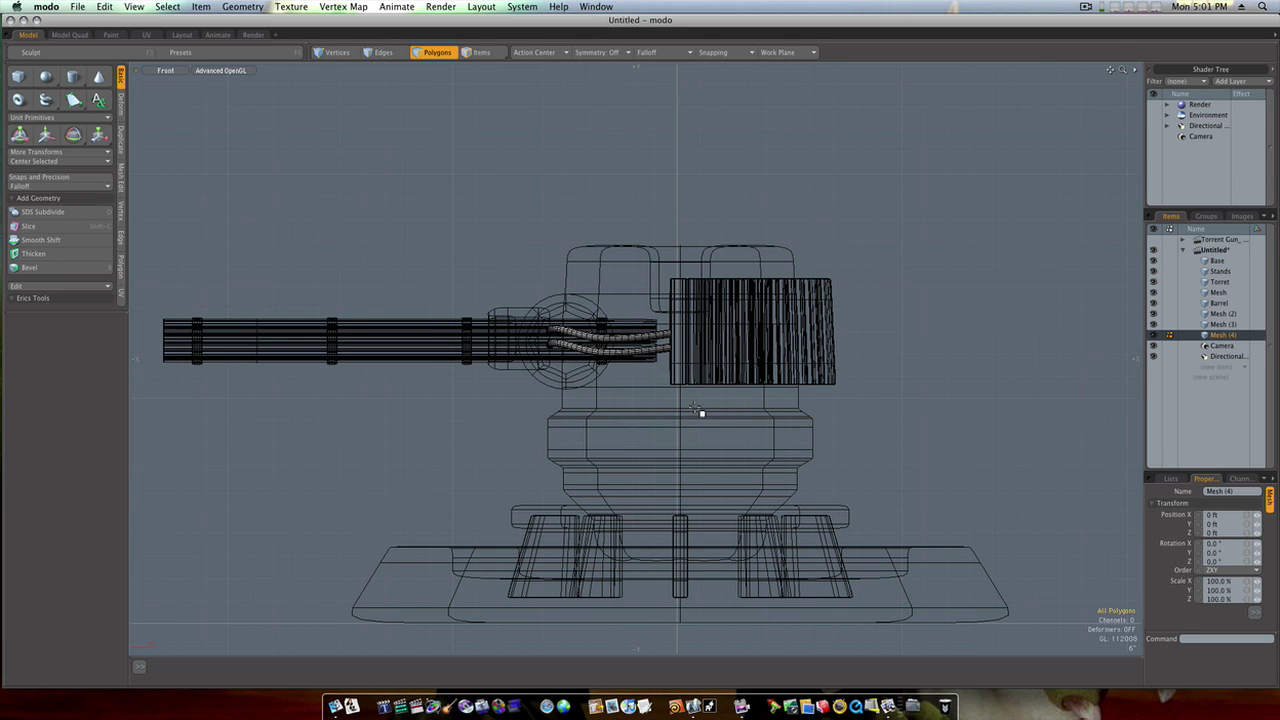
pyautogui.hotkey('ctrl', 'space')
pyautogui.click(737, 409)
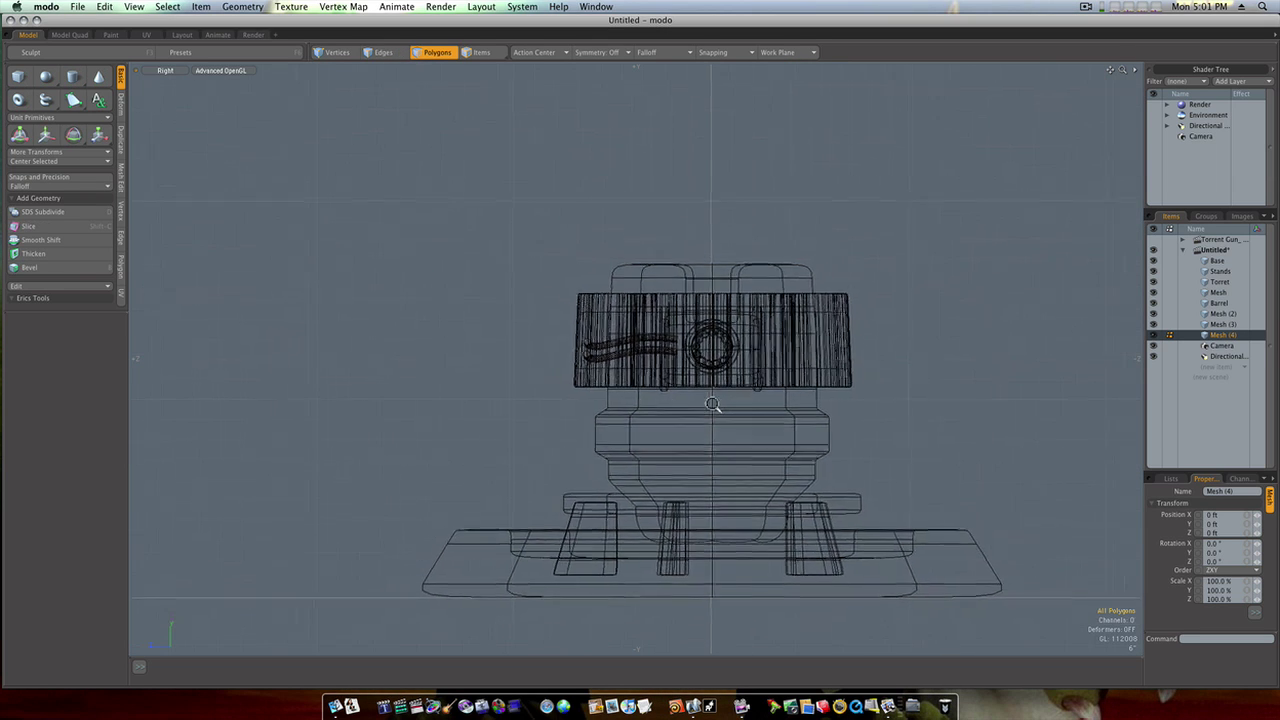
pyautogui.hotkey('ctrl', 'space')
pyautogui.click(700, 421)
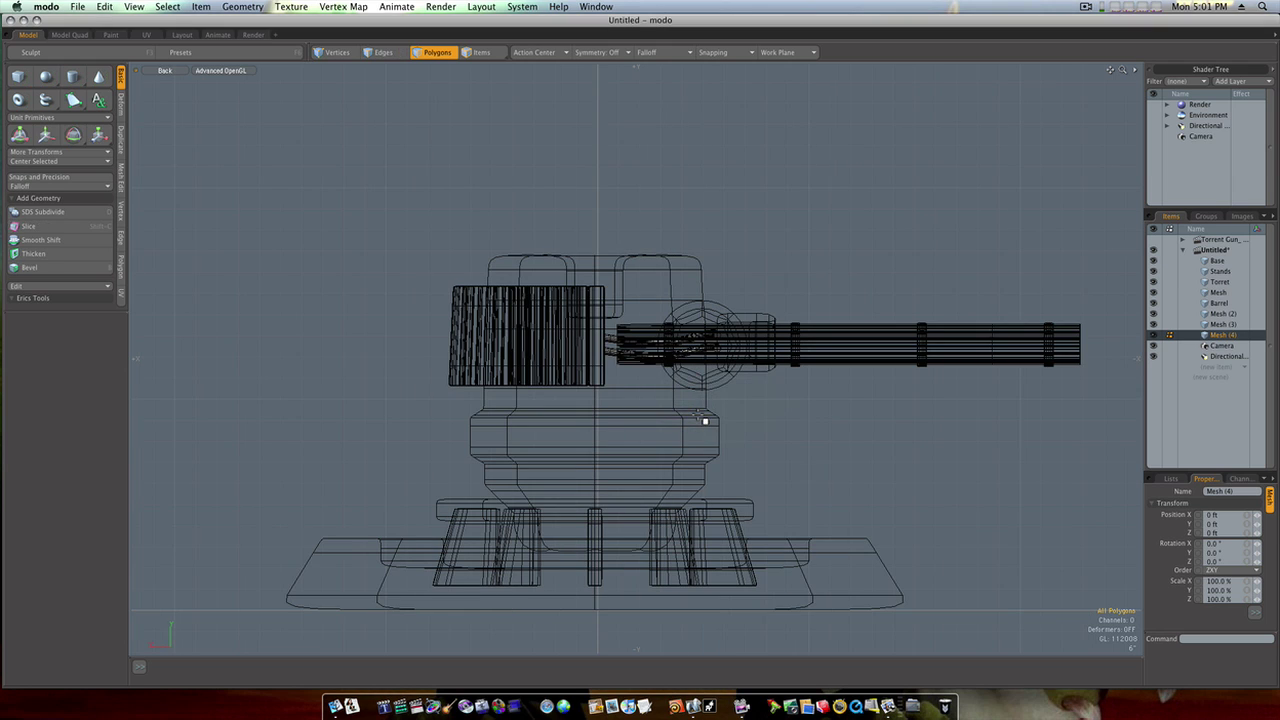
pyautogui.hotkey('ctrl', 'space')
pyautogui.click(665, 419)
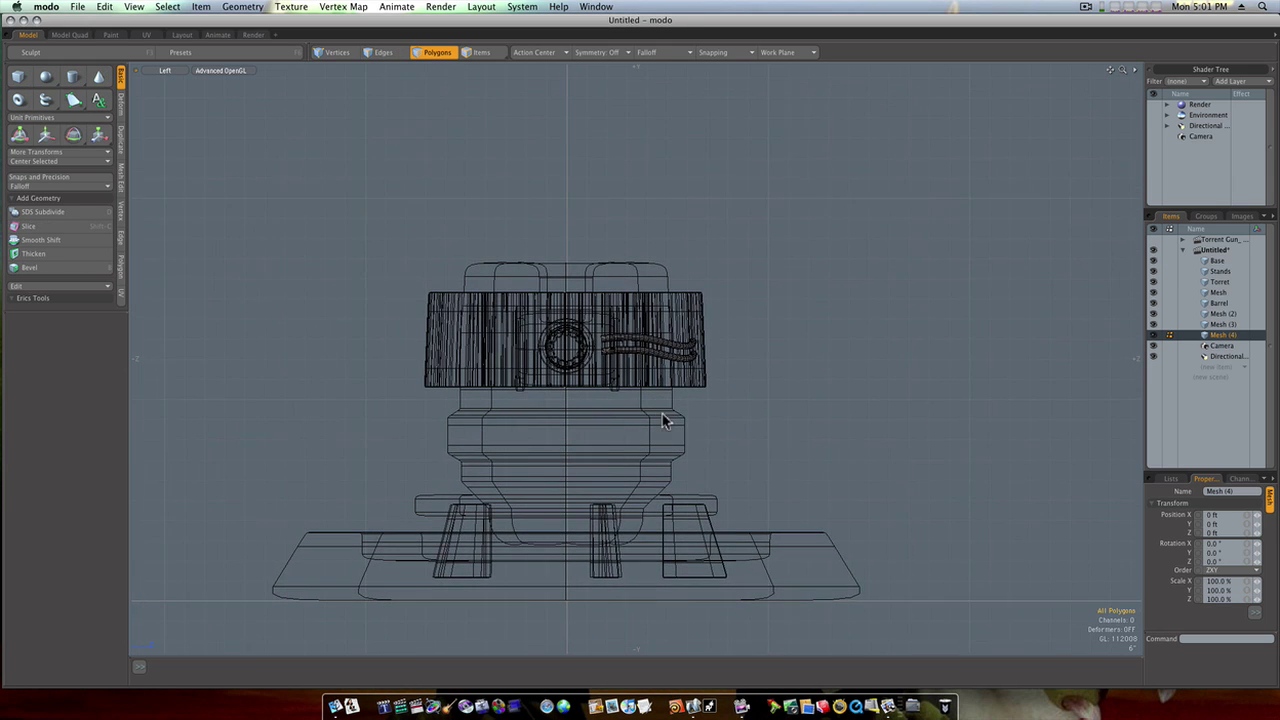
# Mirror both tubes across the Z axis about the barrel's center, and return to the perspective view.
pyautogui.click(121, 140)
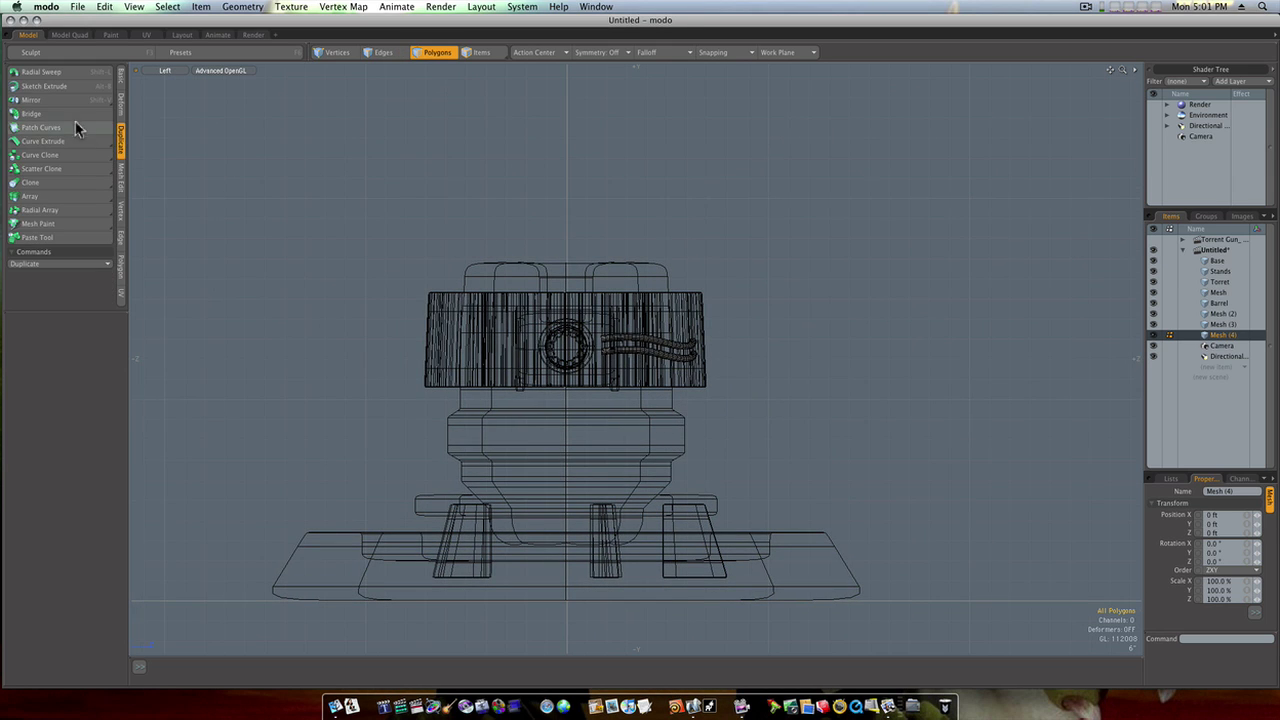
pyautogui.click(56, 100)
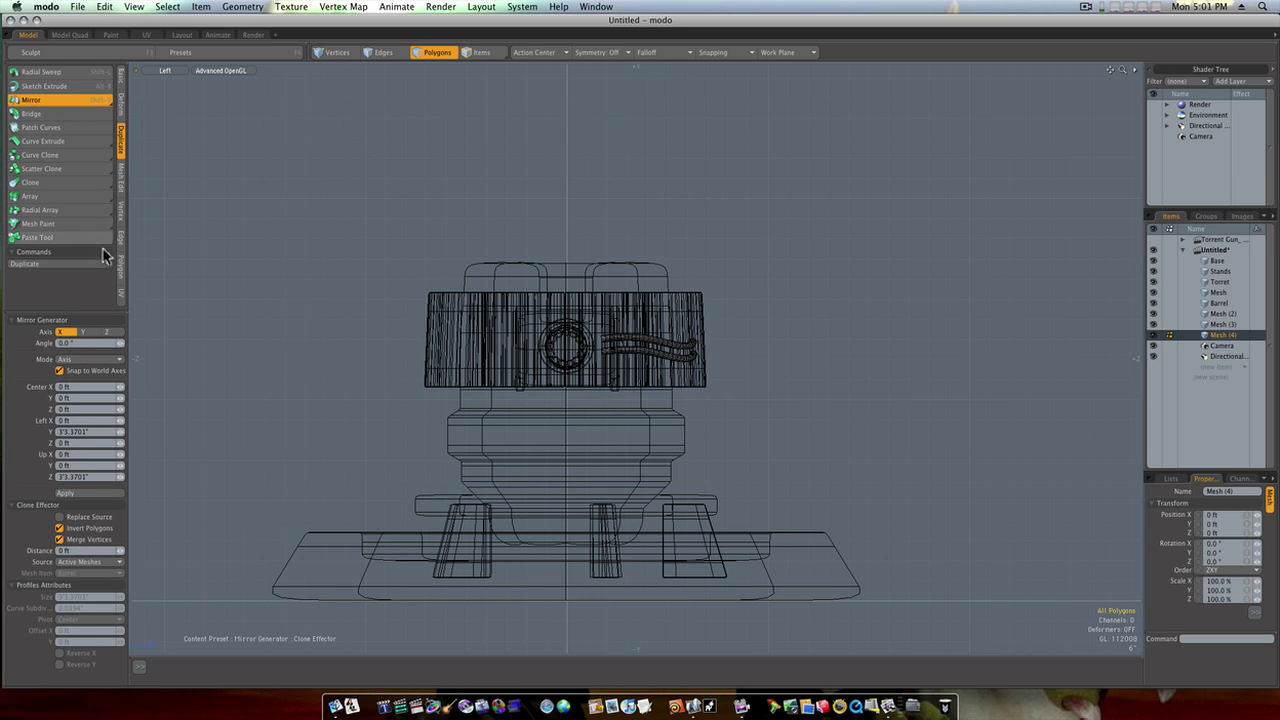
pyautogui.click(110, 331)
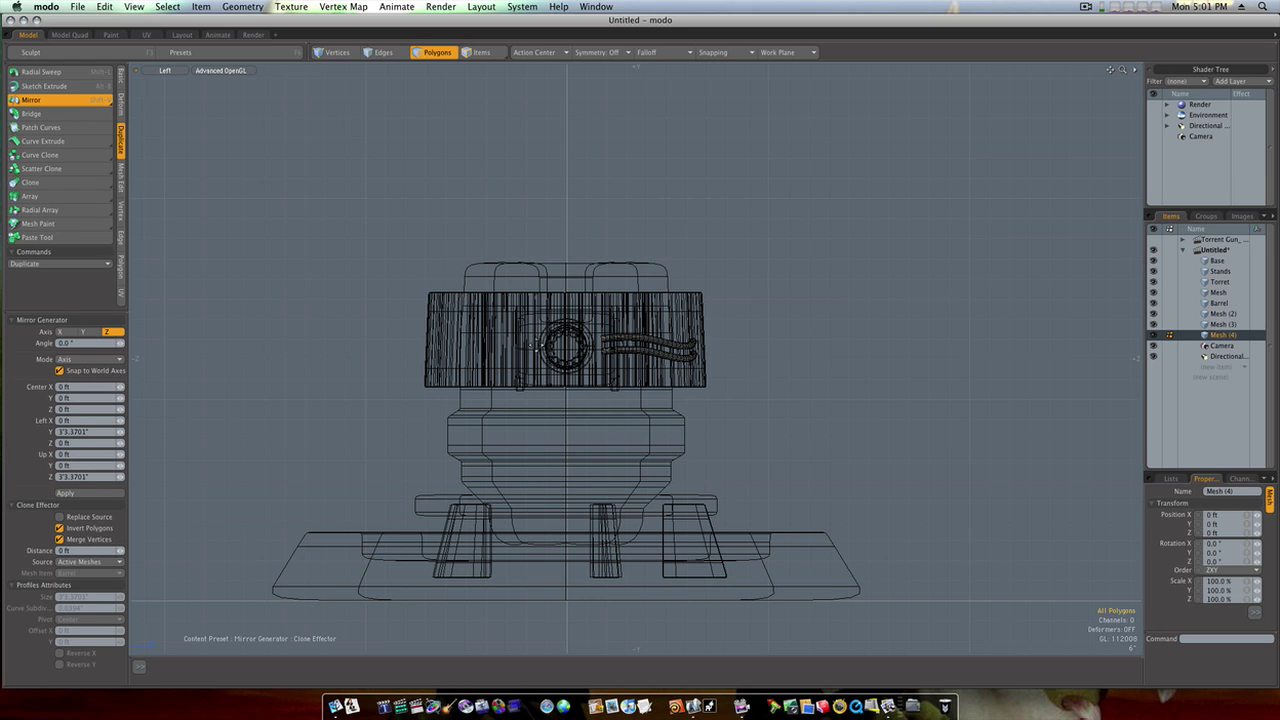
pyautogui.click(566, 348)
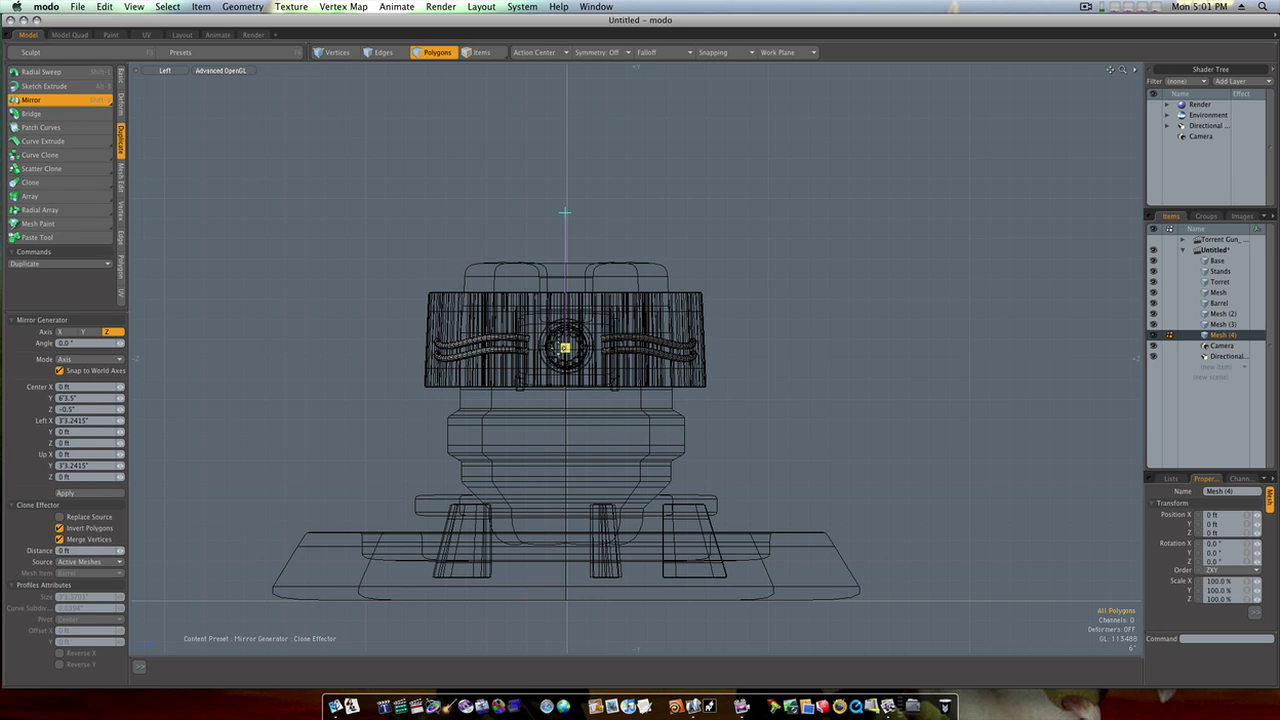
pyautogui.press('space')
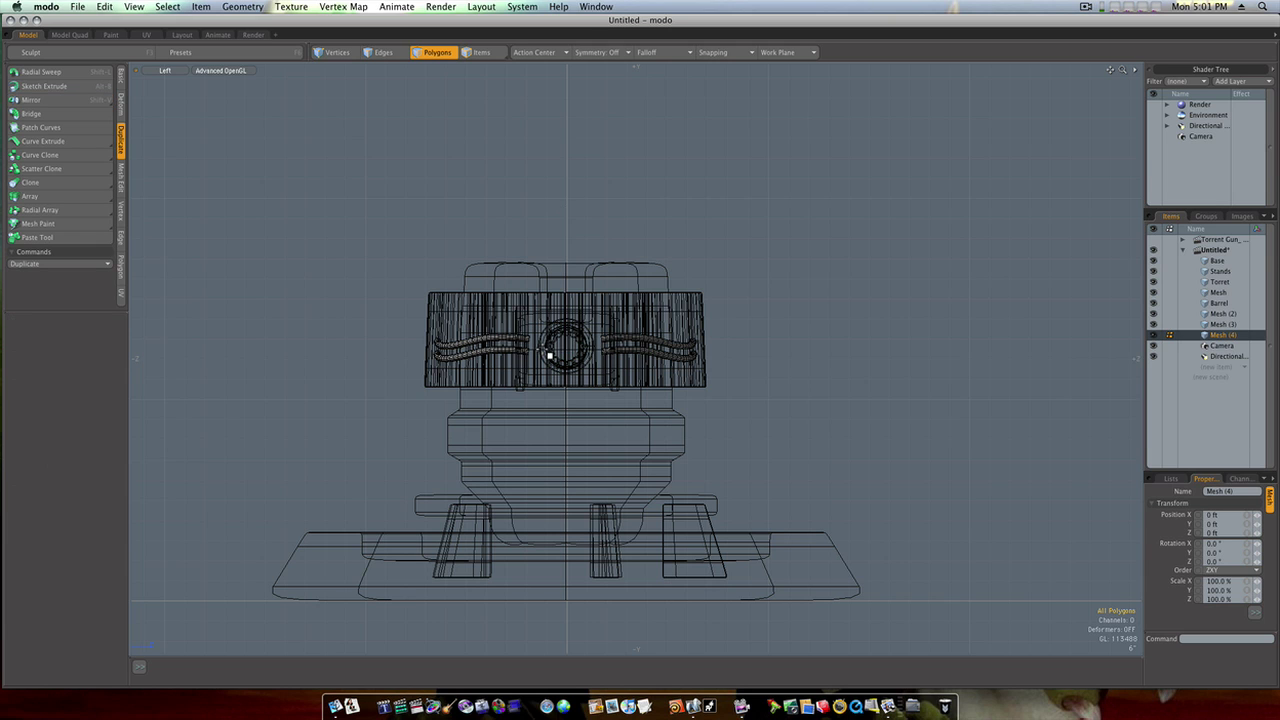
pyautogui.hotkey('ctrl', 'space')
pyautogui.click(571, 338)
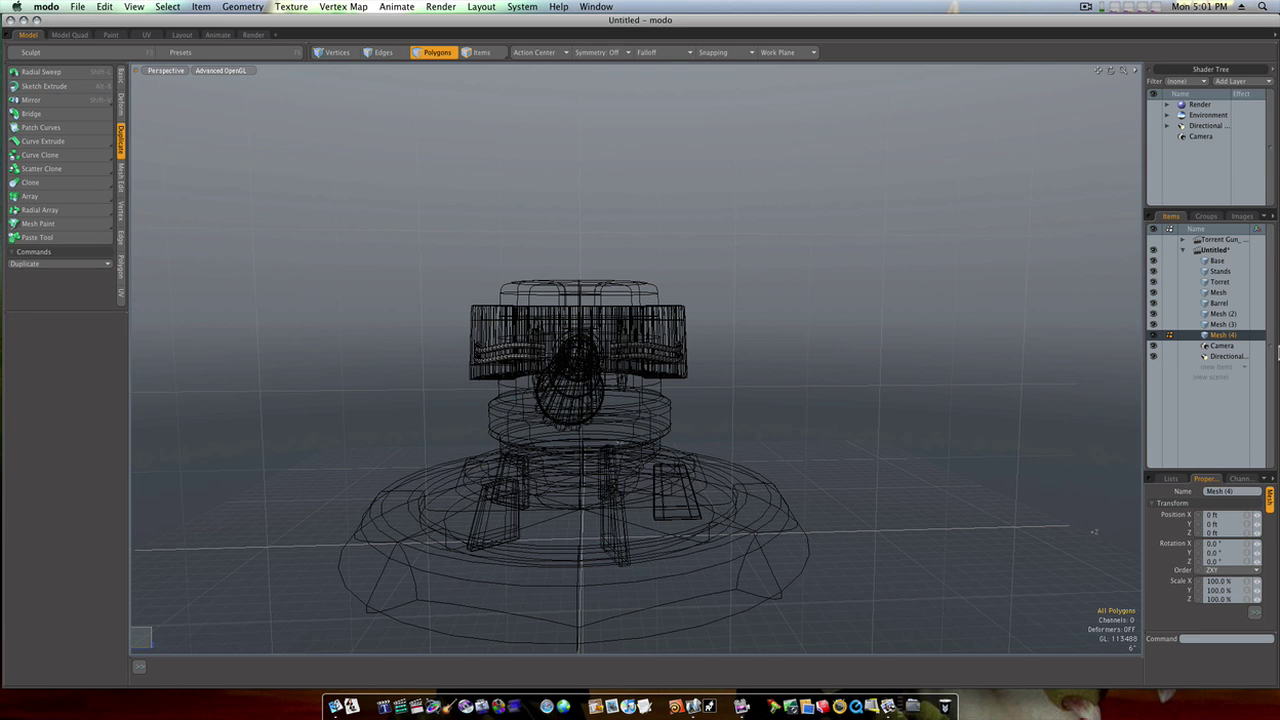
# Select all mesh items from Base through Mesh (4) and view the shaded turret from the tube side.
pyautogui.keyDown('shift'); pyautogui.click(1217, 261); pyautogui.keyUp('shift')
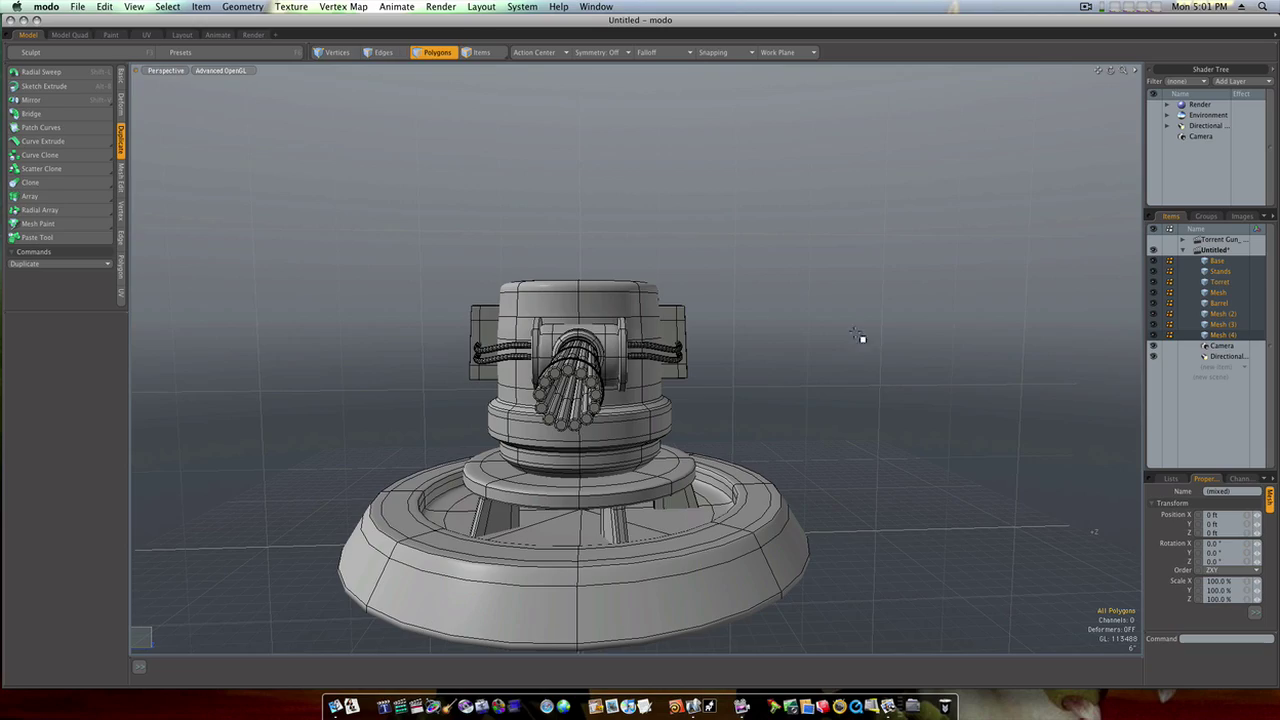
pyautogui.keyDown('alt'); pyautogui.moveTo(744, 421); pyautogui.dragTo(601, 426); pyautogui.keyUp('alt')
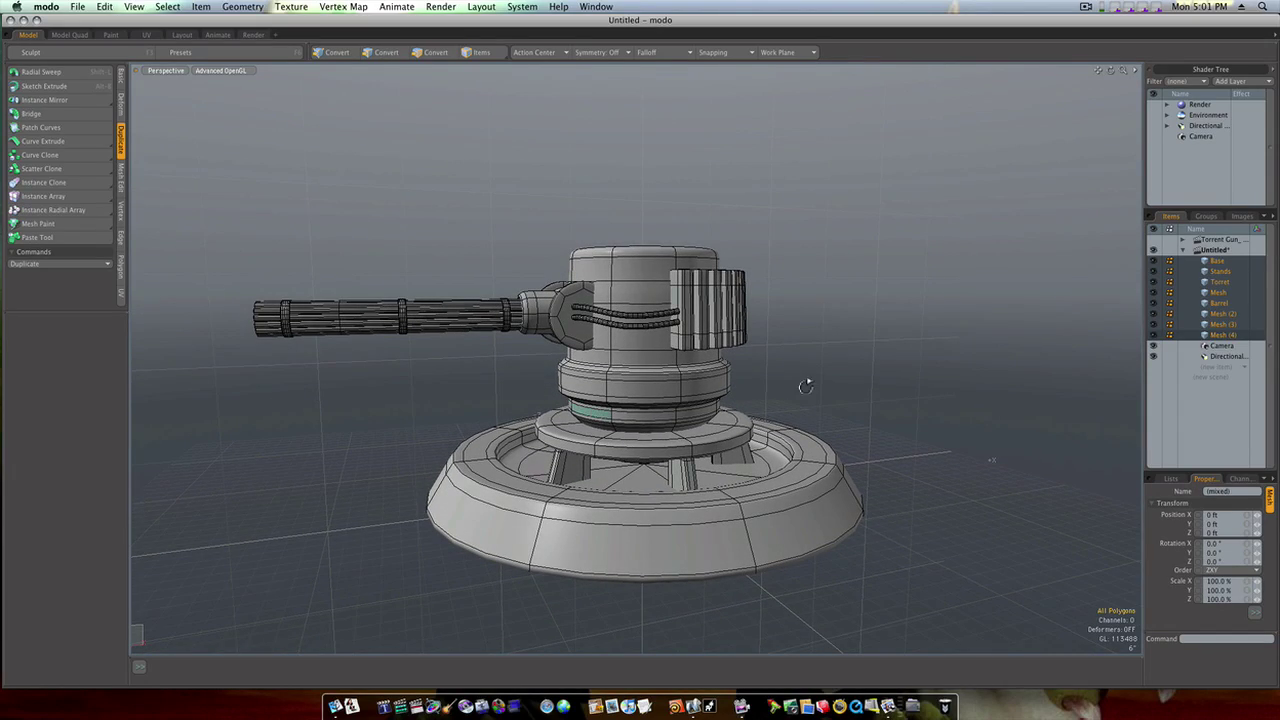
pyautogui.keyDown('alt'); pyautogui.moveTo(809, 380); pyautogui.dragTo(572, 400); pyautogui.keyUp('alt')
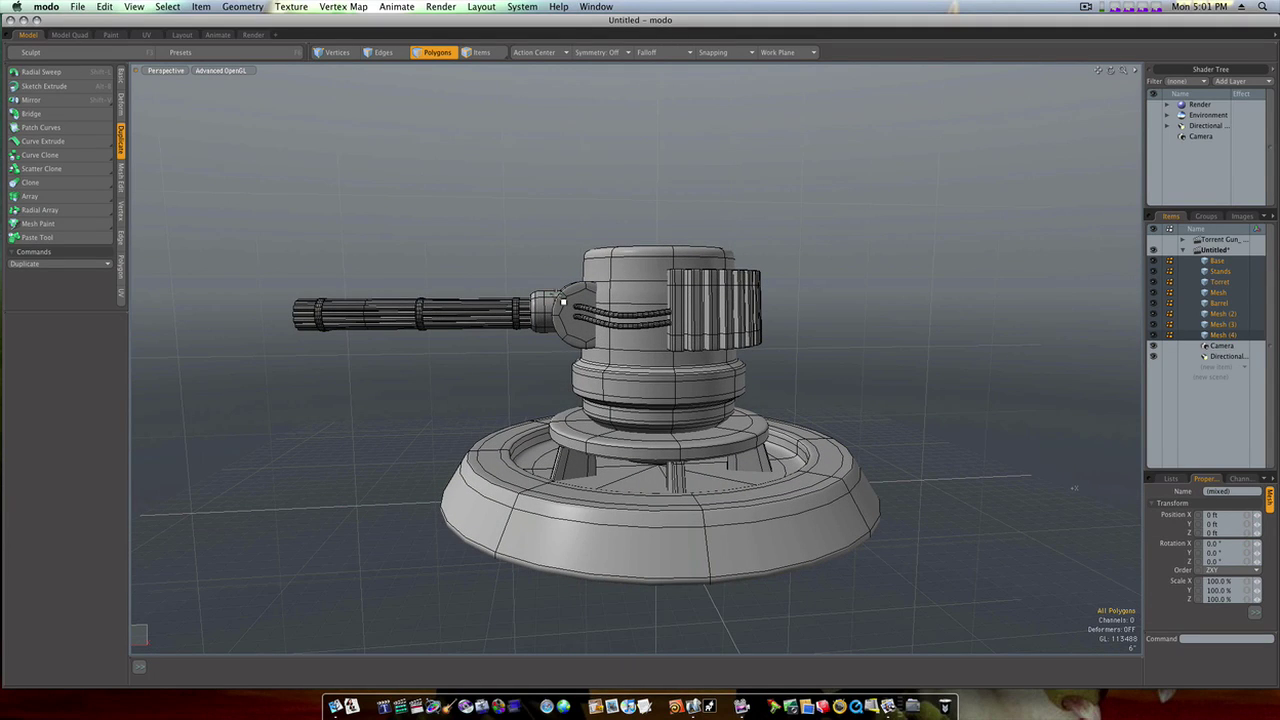
pyautogui.click(442, 7)
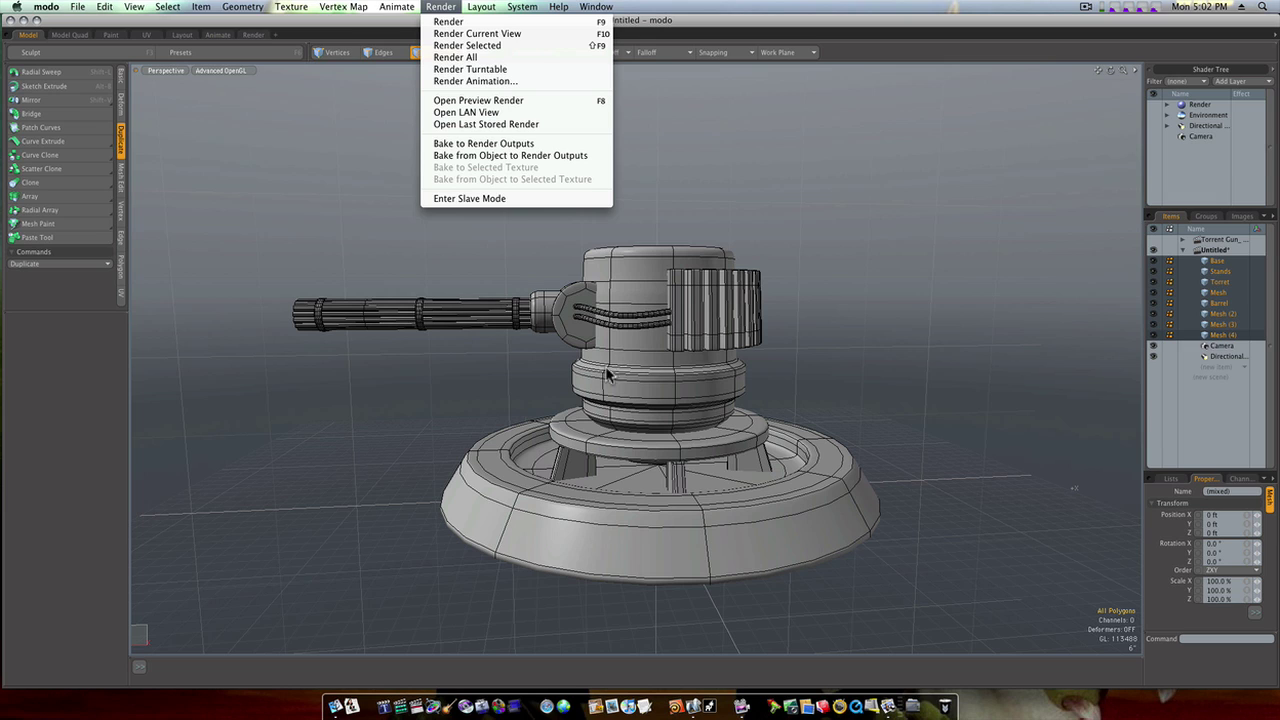
pyautogui.click(500, 82)
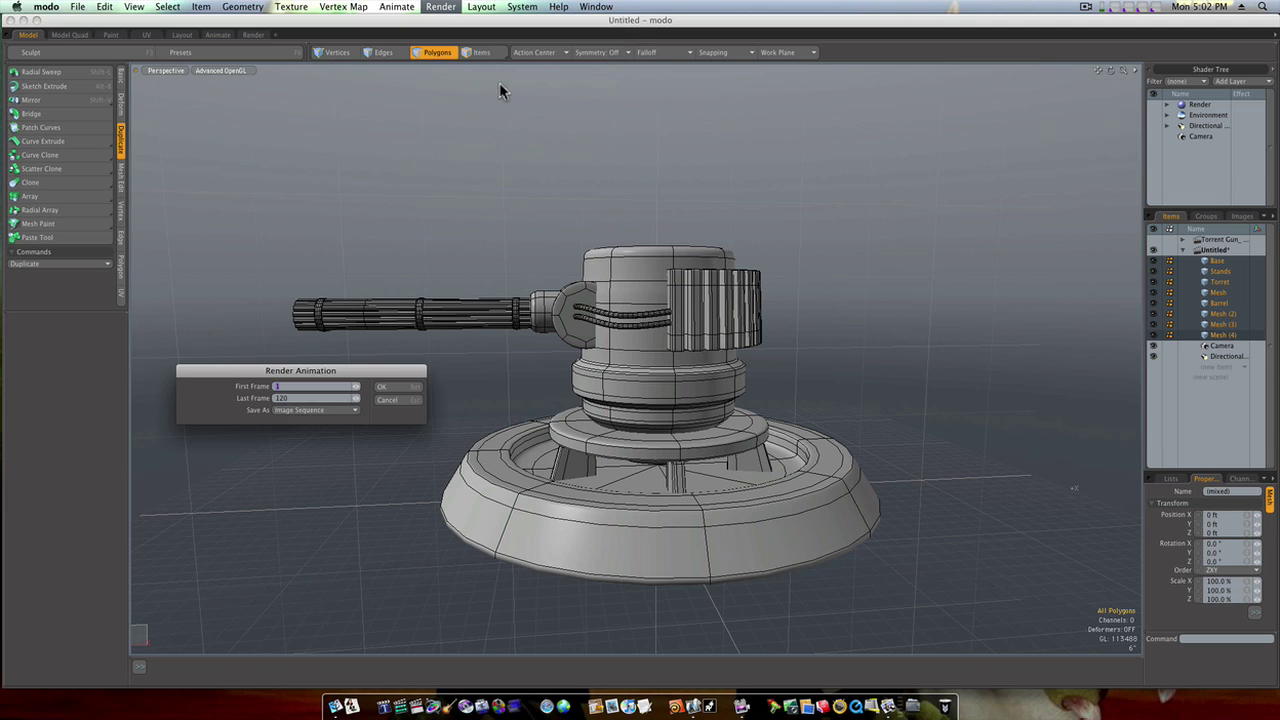
pyautogui.click(312, 410)
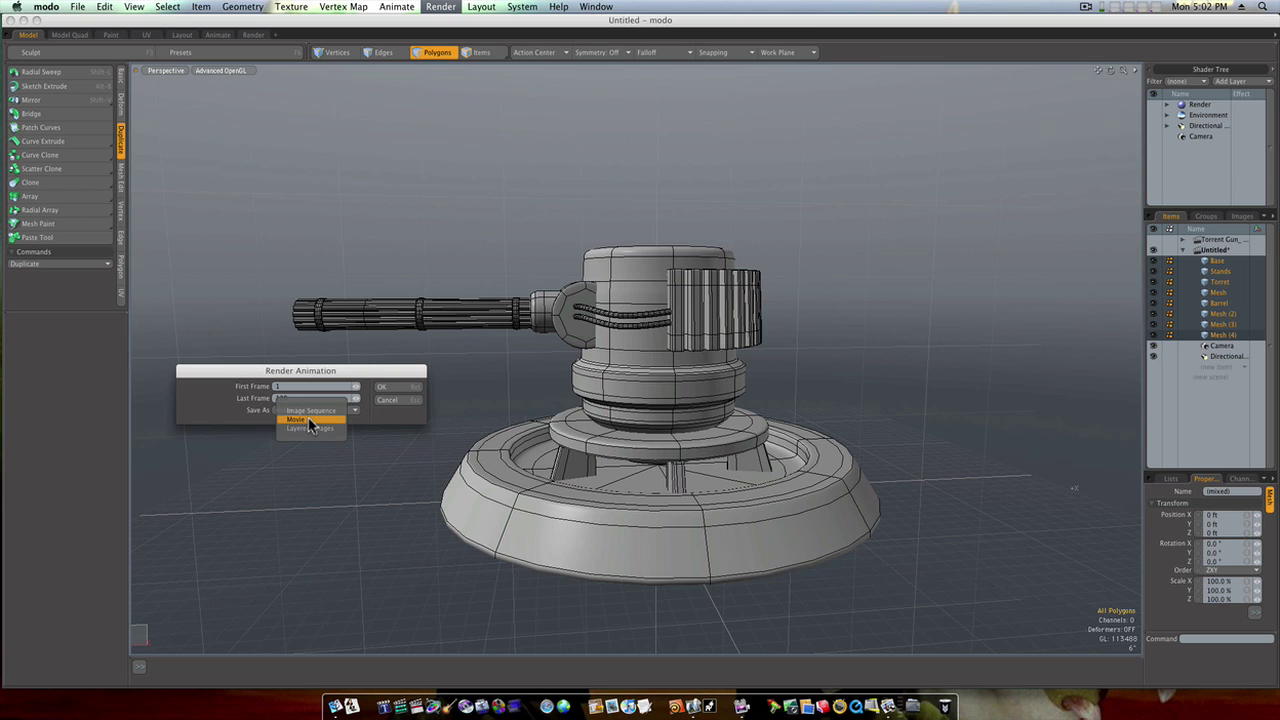
pyautogui.click(309, 420)
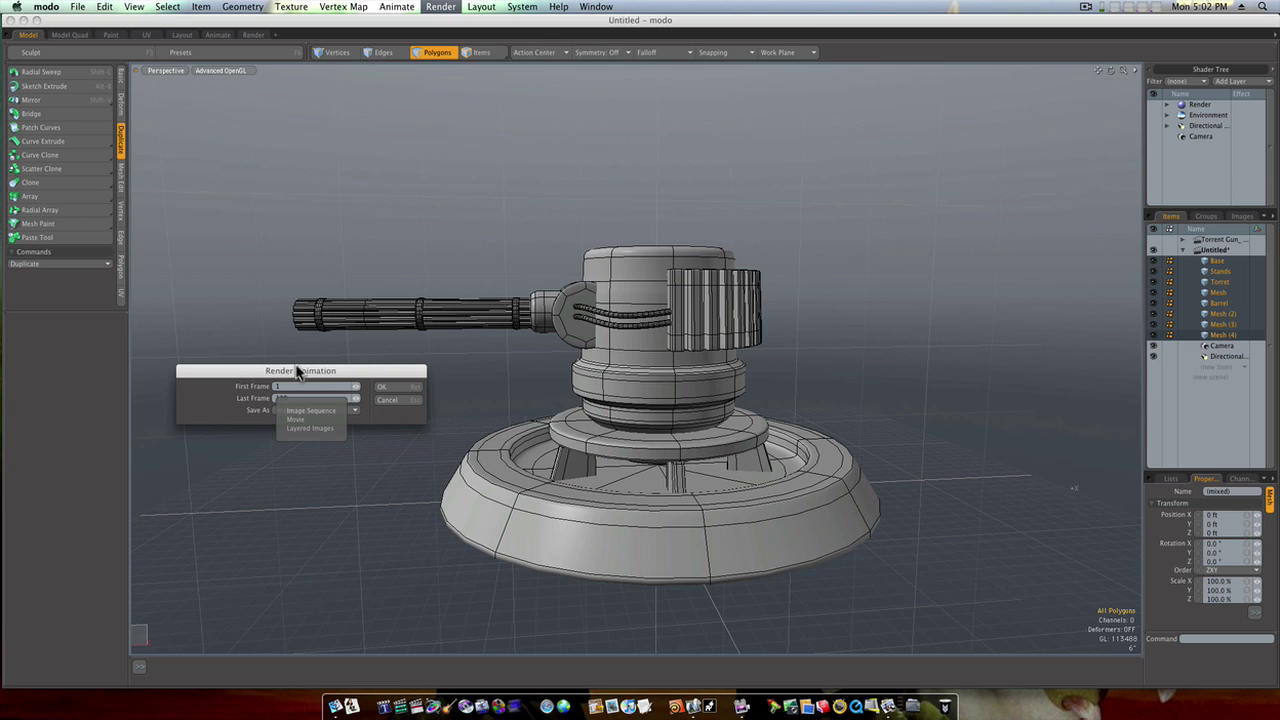
pyautogui.click(316, 420)
pyautogui.click(418, 401)
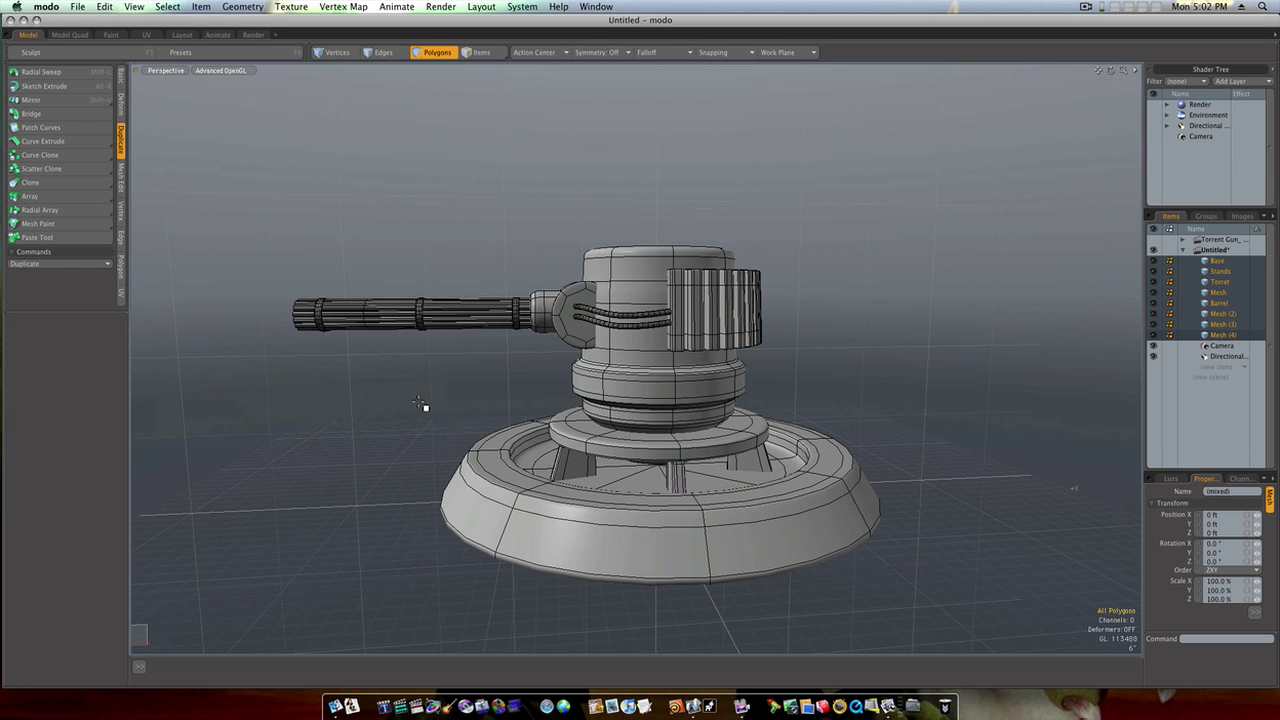
# Examine the complete turret from several angles and distances in the perspective view.
pyautogui.keyDown('alt'); pyautogui.moveTo(397, 390); pyautogui.dragTo(481, 375); pyautogui.keyUp('alt')
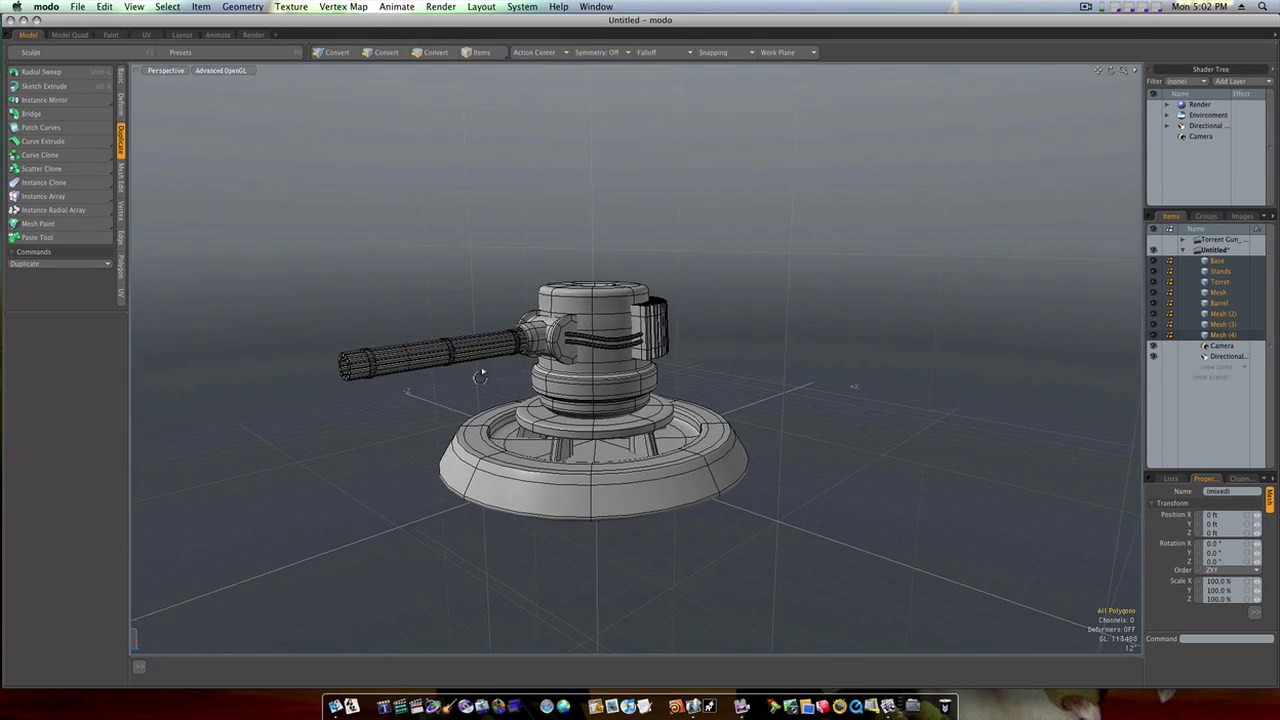
pyautogui.keyDown('alt'); pyautogui.moveTo(651, 384); pyautogui.dragTo(628, 404); pyautogui.keyUp('alt')
pyautogui.press('3')
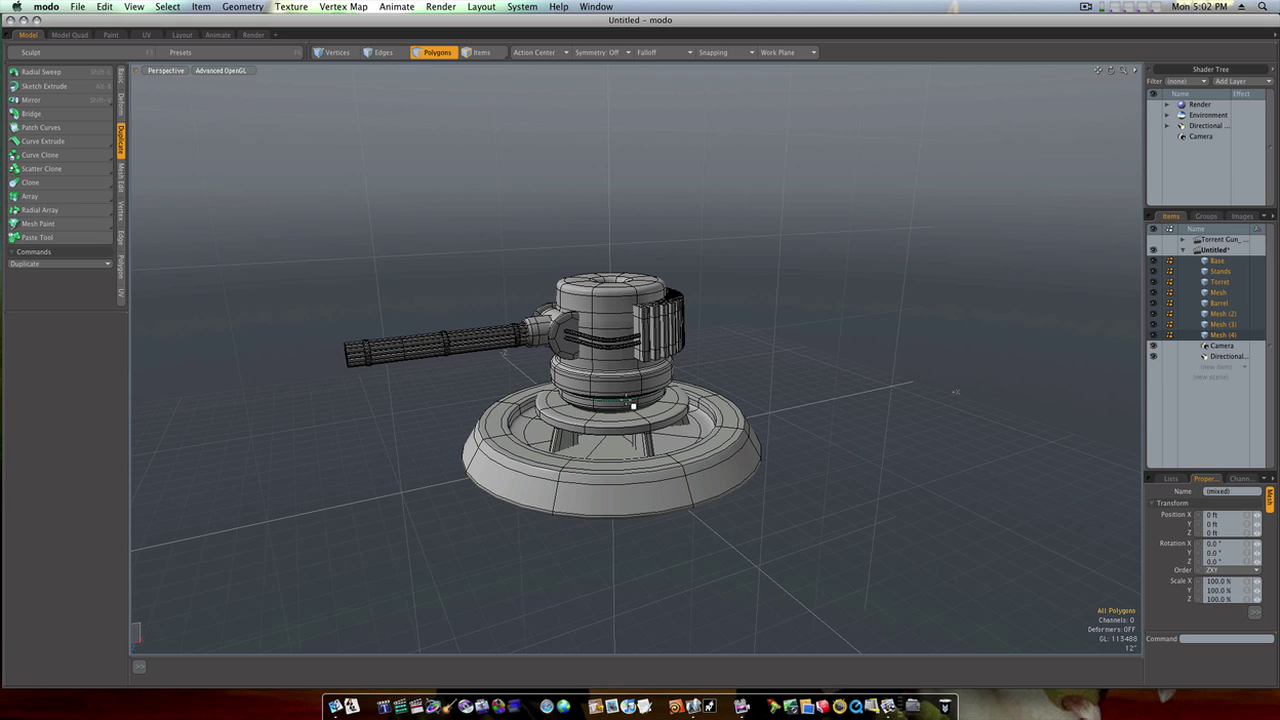
pyautogui.scroll(3, 620, 372)
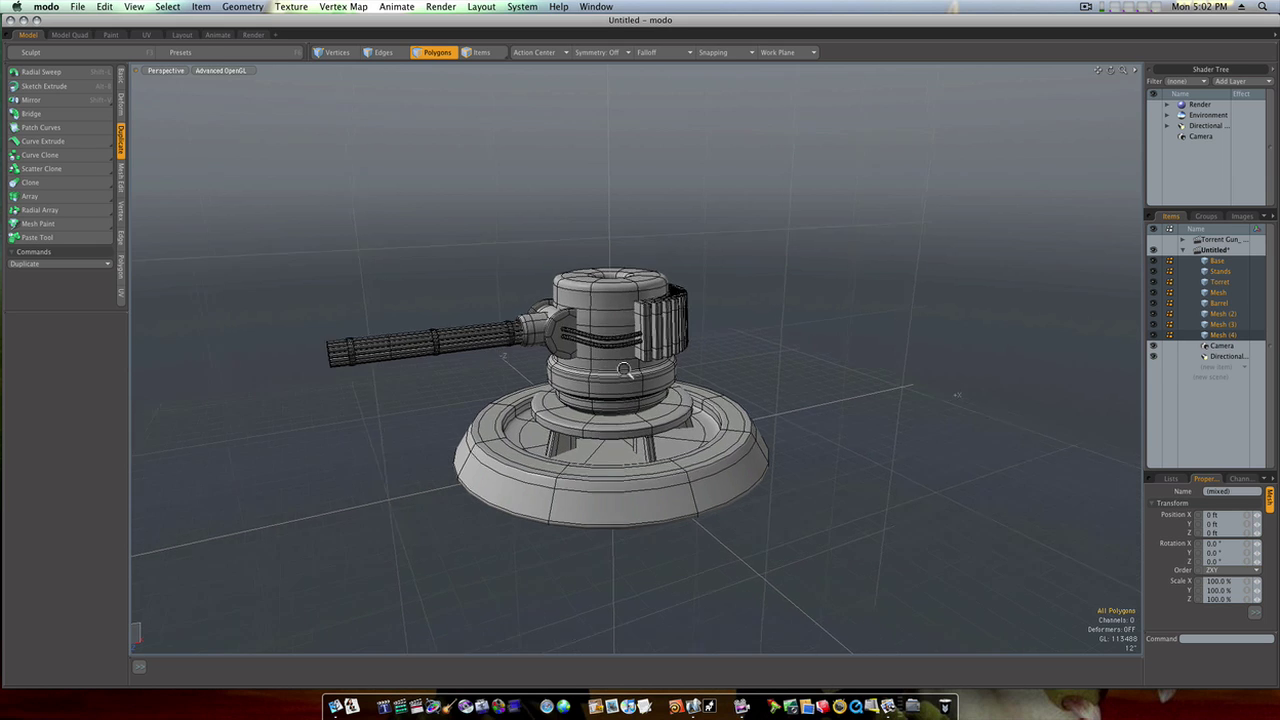
pyautogui.keyDown('ctrl'); pyautogui.keyDown('alt'); pyautogui.moveTo(646, 371); pyautogui.dragTo(653, 366); pyautogui.keyUp('alt'); pyautogui.keyUp('ctrl')
pyautogui.keyDown('alt'); pyautogui.moveTo(482, 380); pyautogui.dragTo(593, 348); pyautogui.keyUp('alt')
pyautogui.keyDown('alt'); pyautogui.moveTo(628, 355); pyautogui.dragTo(456, 377); pyautogui.keyUp('alt')
pyautogui.keyDown('ctrl'); pyautogui.keyDown('alt'); pyautogui.moveTo(635, 388); pyautogui.dragTo(701, 393); pyautogui.keyUp('alt'); pyautogui.keyUp('ctrl')
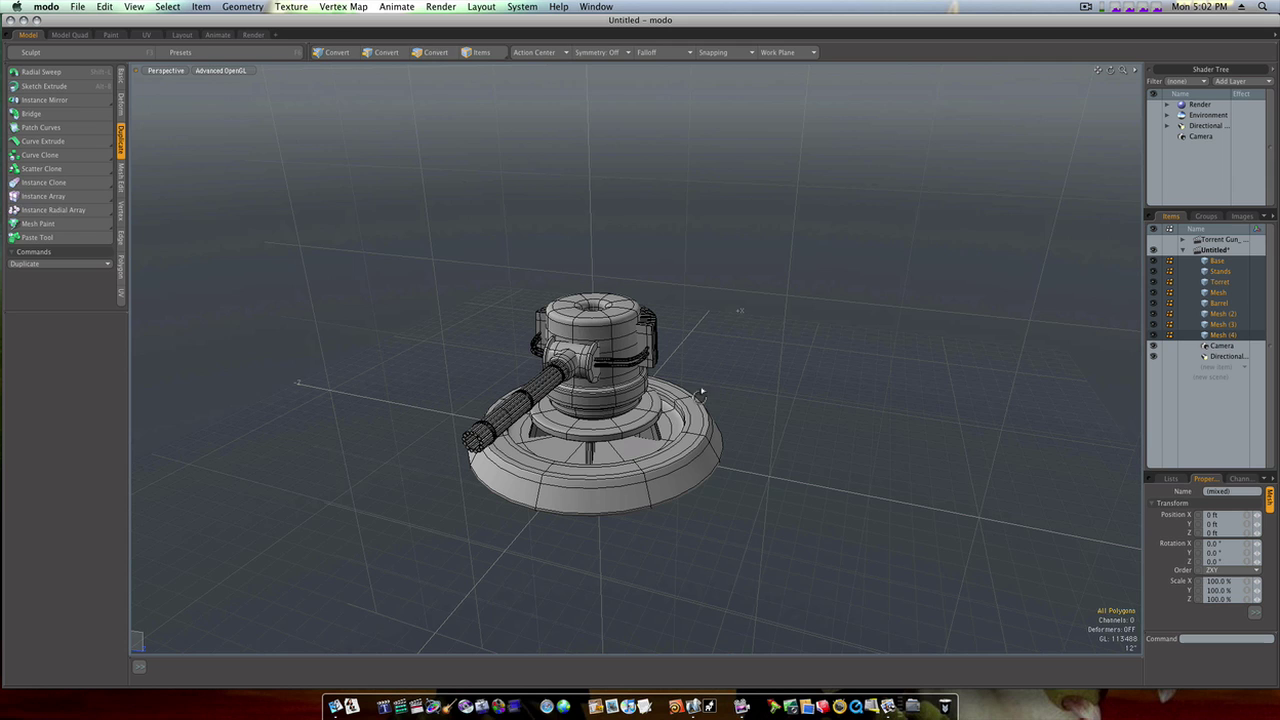
# Switch to the render layout and reframe the camera view so the whole turret is inside the frame.
pyautogui.click(253, 35)
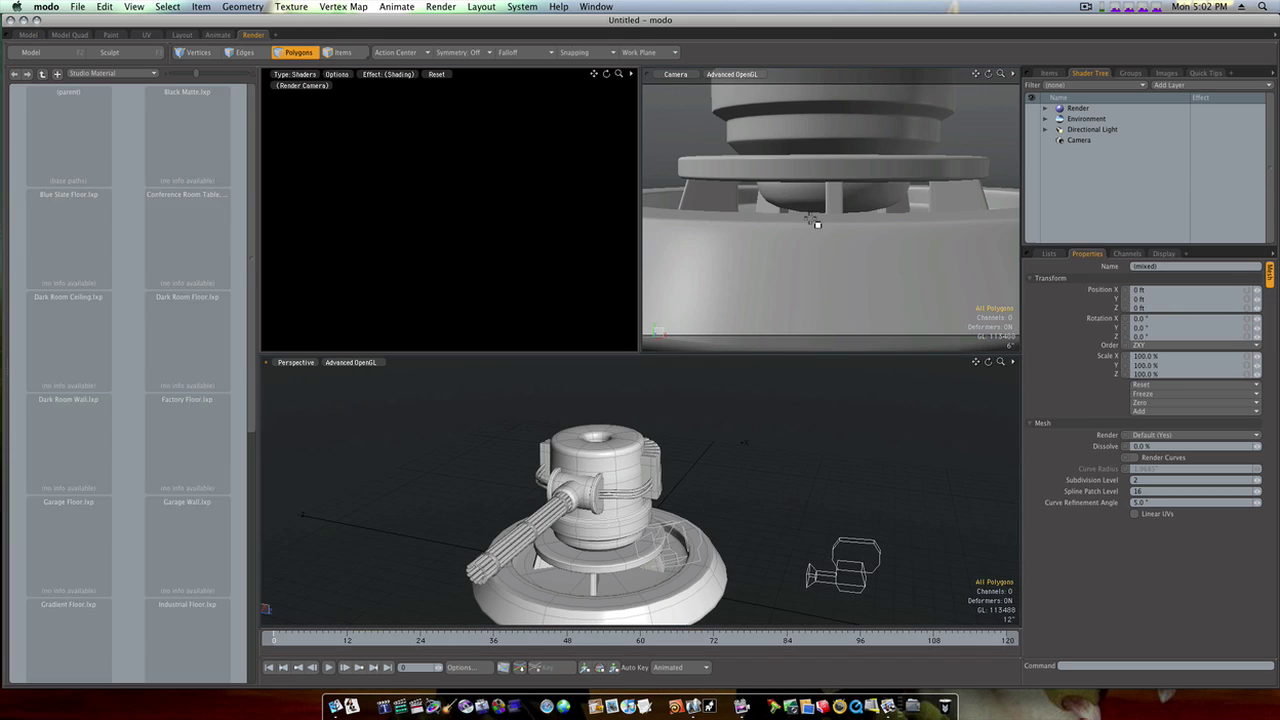
pyautogui.keyDown('ctrl'); pyautogui.keyDown('alt'); pyautogui.moveTo(711, 250); pyautogui.dragTo(701, 248); pyautogui.keyUp('alt'); pyautogui.keyUp('ctrl')
pyautogui.keyDown('ctrl'); pyautogui.keyDown('alt'); pyautogui.moveTo(826, 226); pyautogui.dragTo(893, 224); pyautogui.keyUp('alt'); pyautogui.keyUp('ctrl')
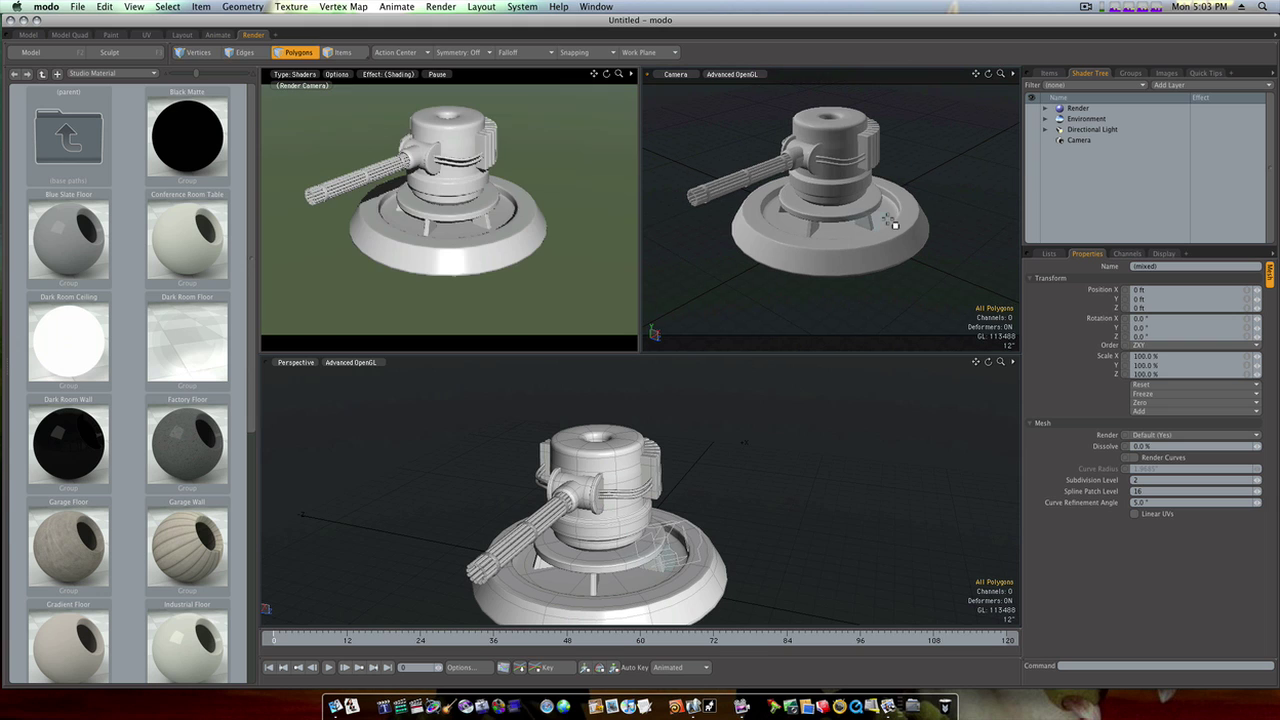
# Return to the model layout, add a unit plane in a new mesh, and scale it uniformly to about 5032.5% as a ground.
pyautogui.click(29, 36)
pyautogui.click(122, 84)
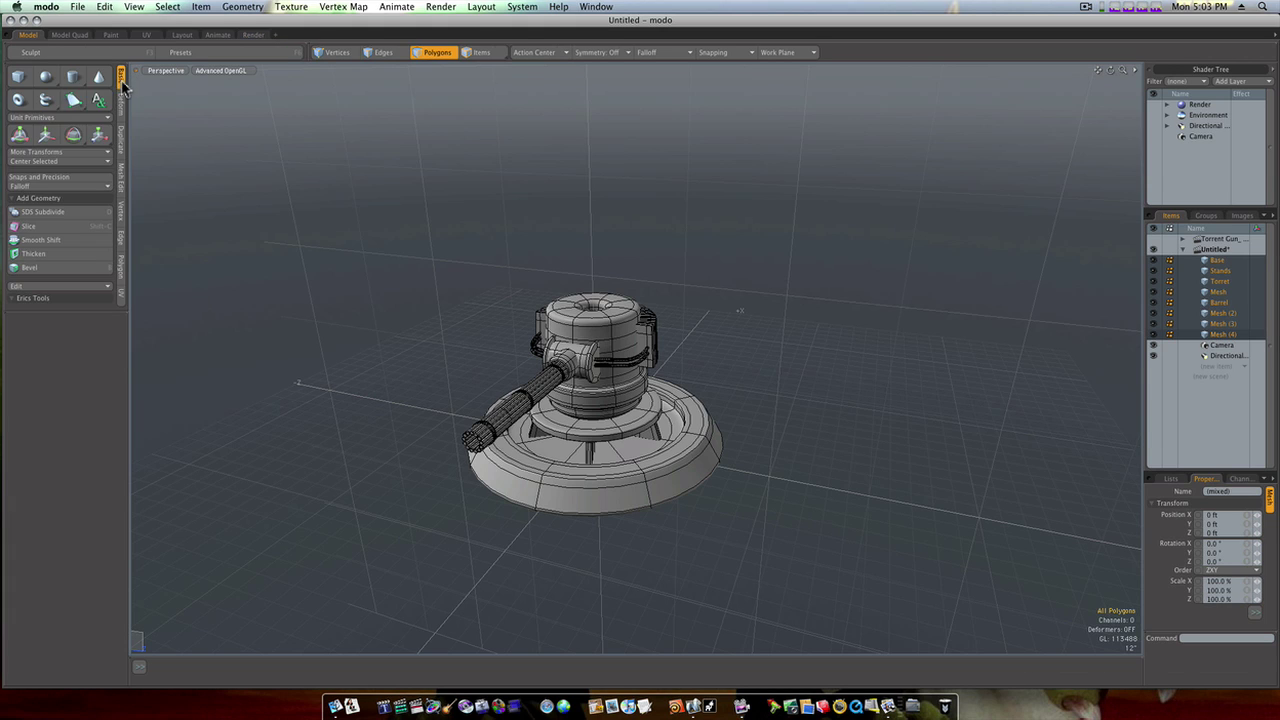
pyautogui.click(69, 119)
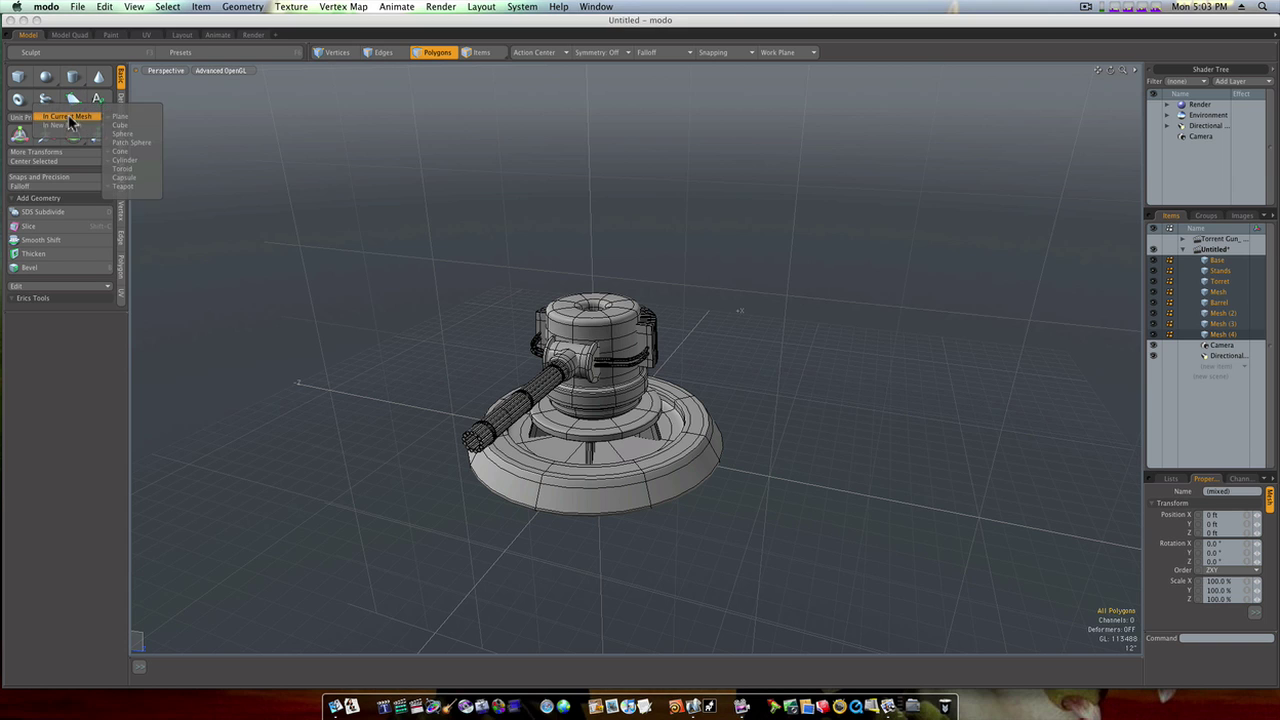
pyautogui.click(70, 128)
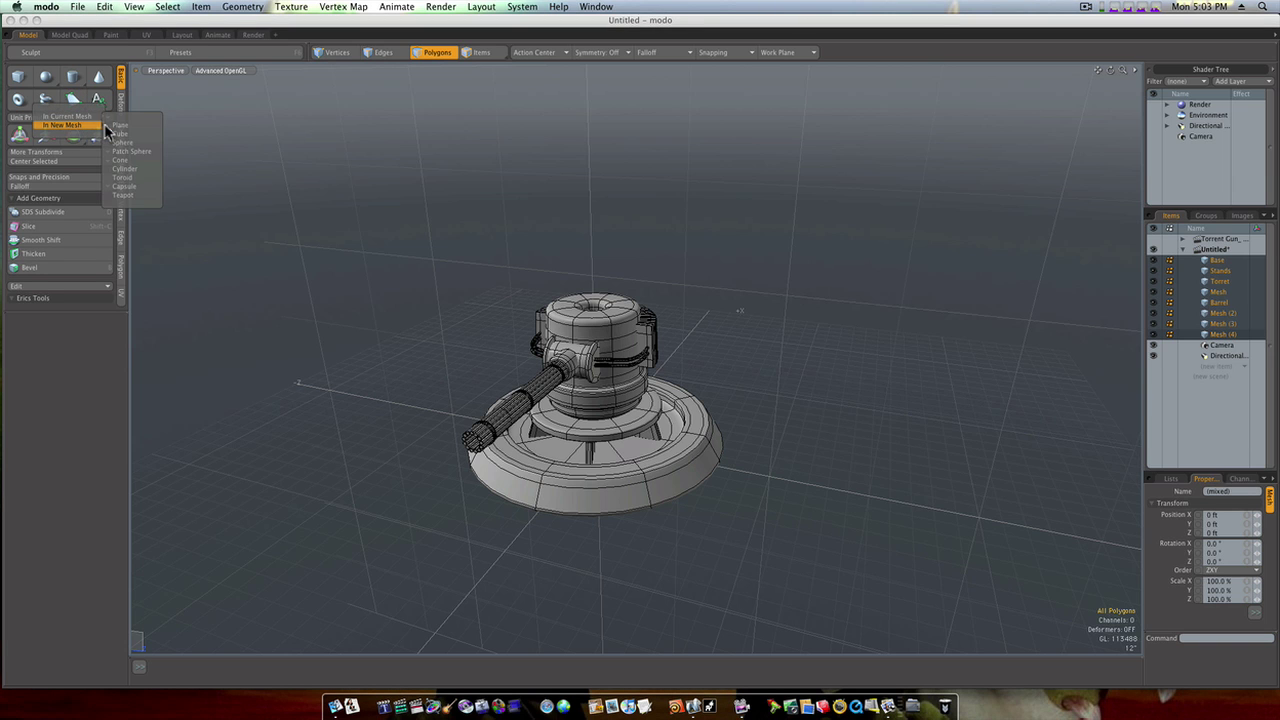
pyautogui.click(112, 126)
pyautogui.keyDown('alt'); pyautogui.moveTo(425, 350); pyautogui.dragTo(548, 432); pyautogui.keyUp('alt')
pyautogui.press('r')
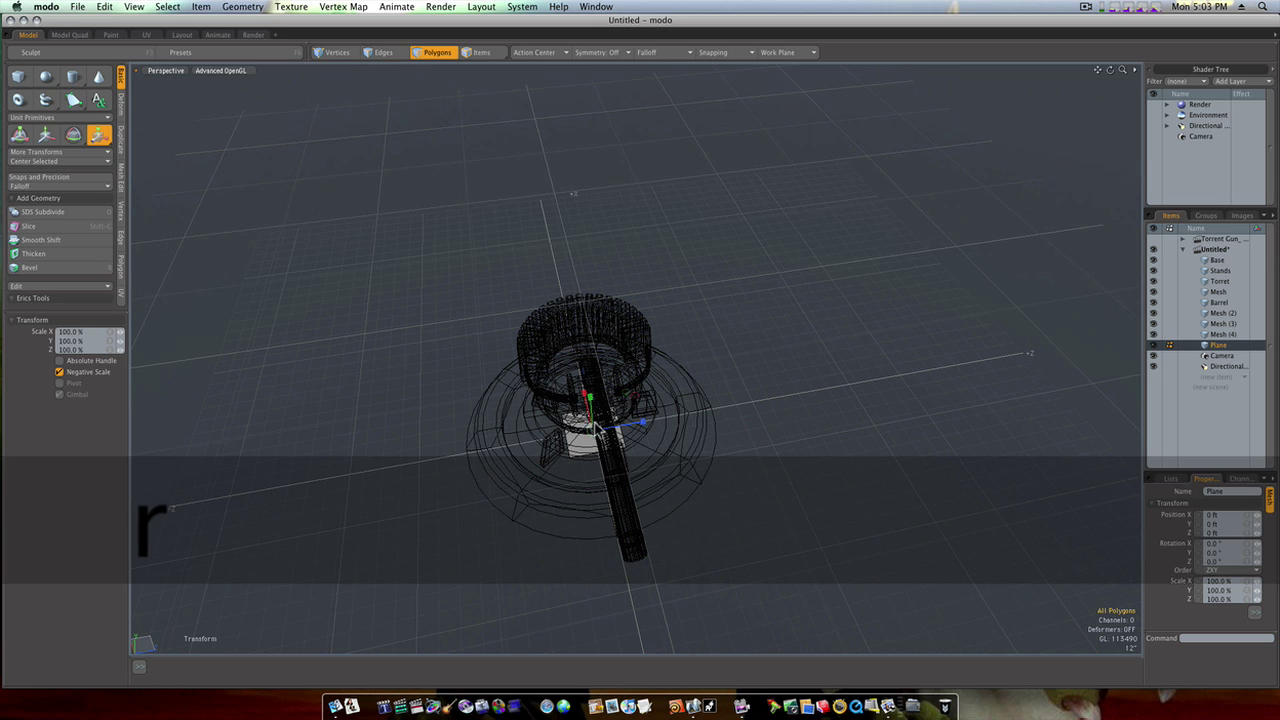
pyautogui.moveTo(594, 430); pyautogui.dragTo(1000, 430)
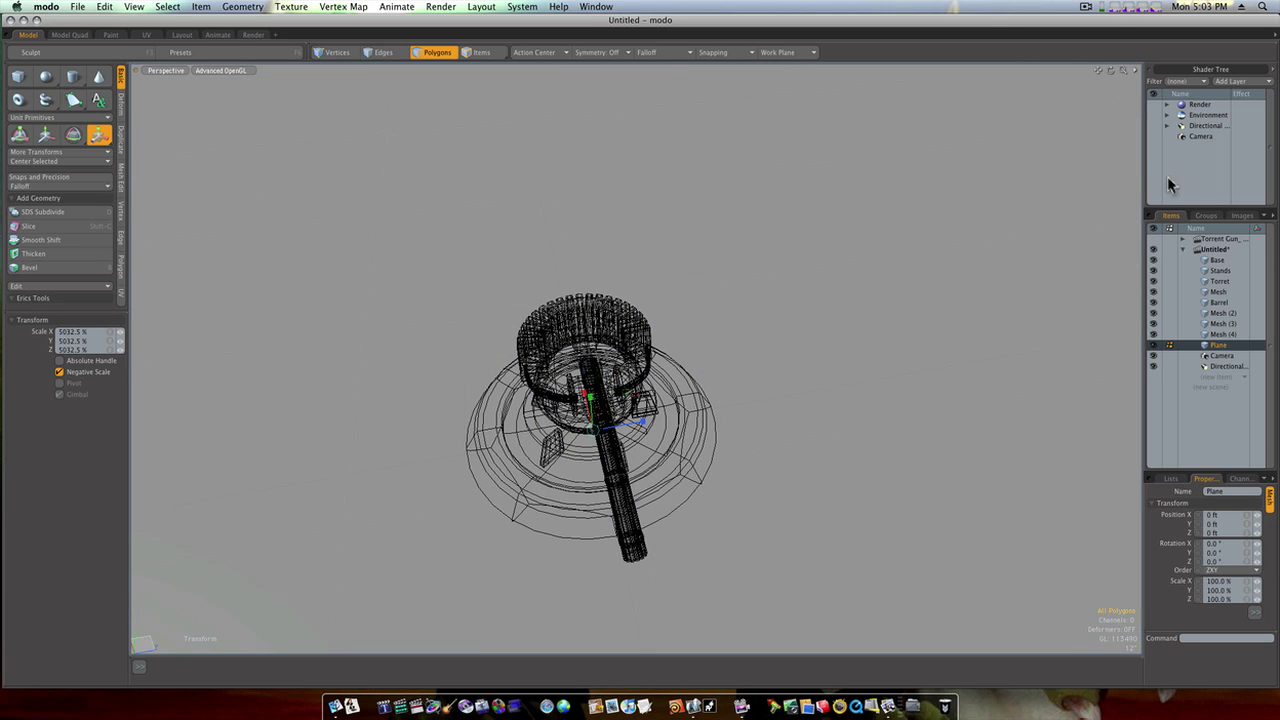
pyautogui.press('space')
# In the render layout, lower the camera's viewing angle and apply the Outdoor Probe 08 environment preset to the scene.
pyautogui.click(254, 36)
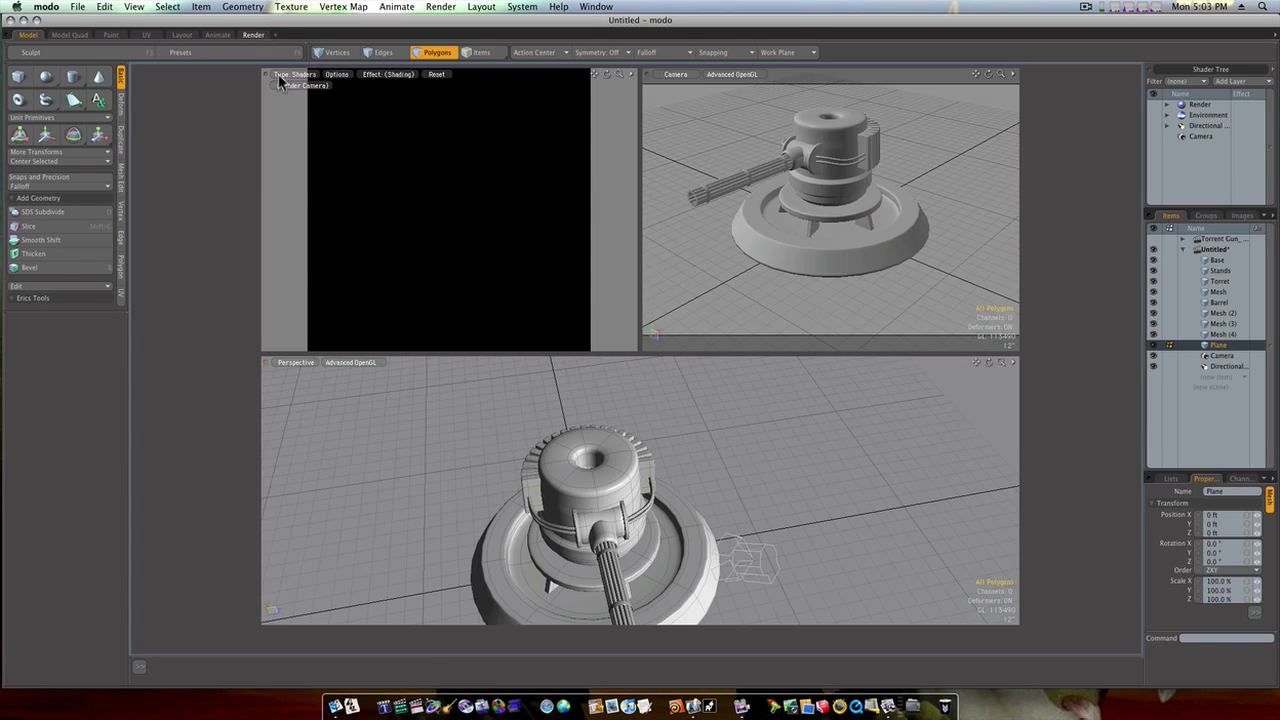
pyautogui.keyDown('alt'); pyautogui.moveTo(745, 236); pyautogui.dragTo(736, 207); pyautogui.keyUp('alt')
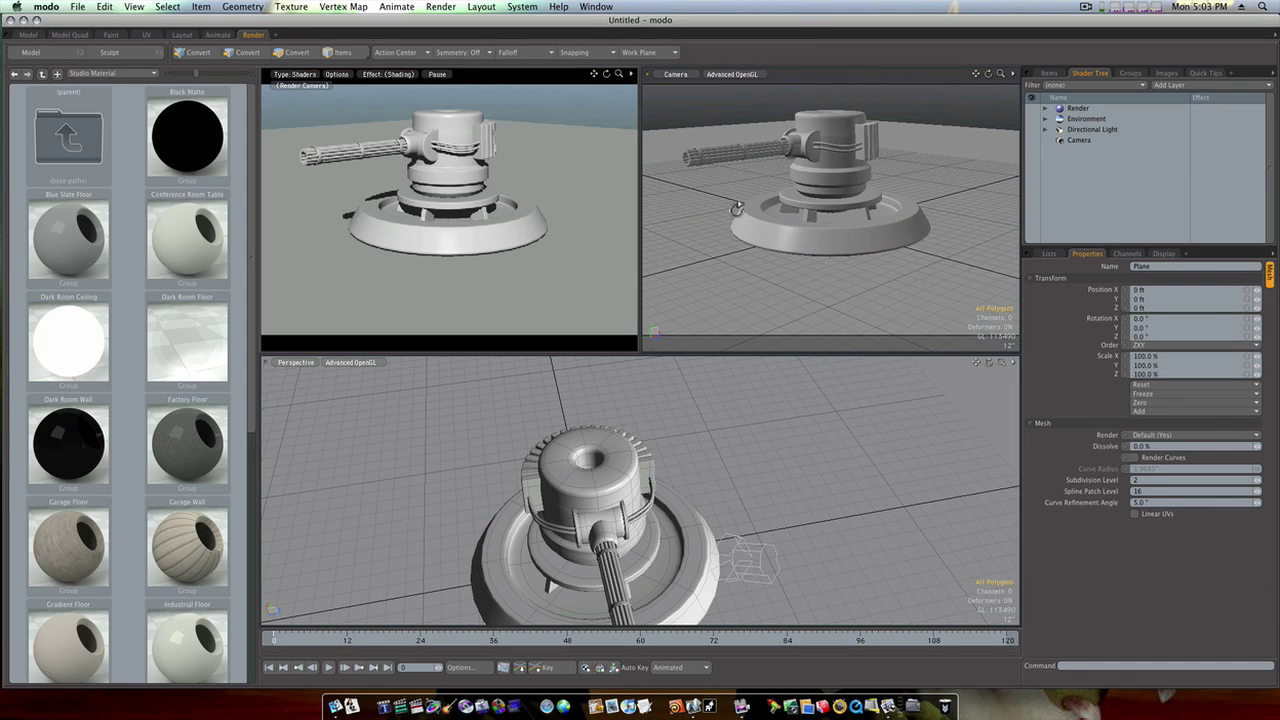
pyautogui.click(85, 73)
pyautogui.moveTo(91, 14)
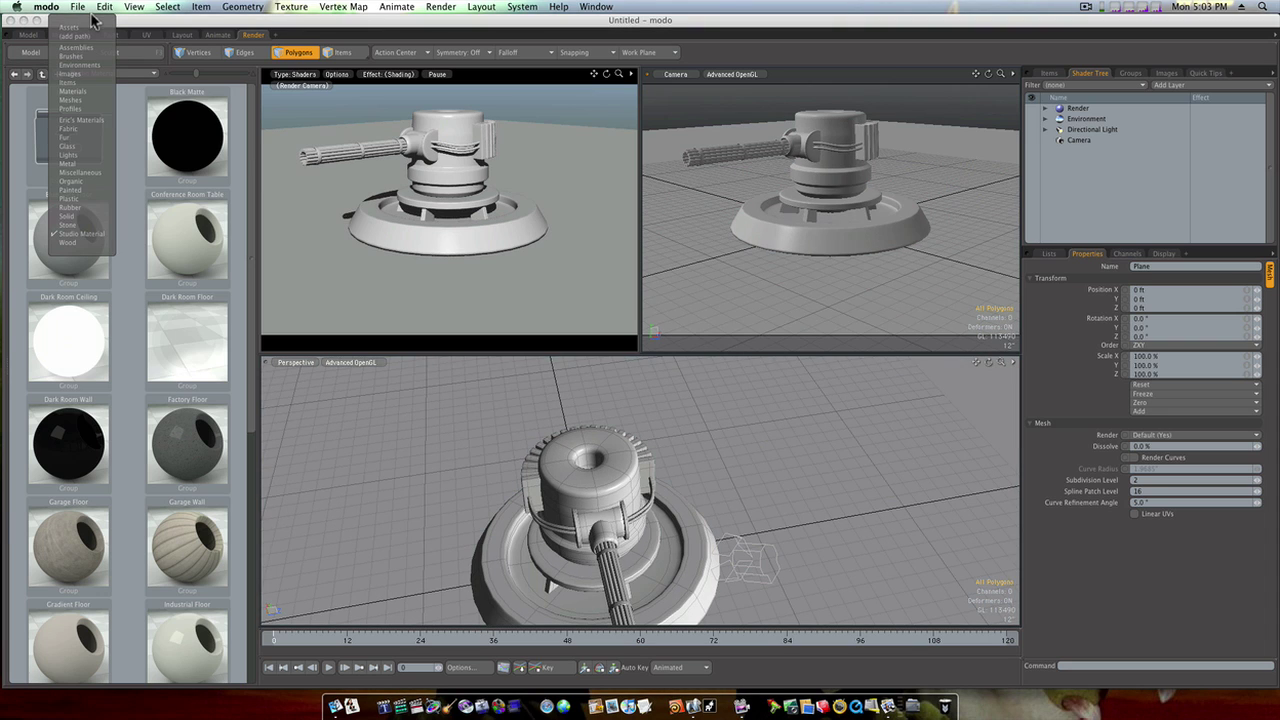
pyautogui.click(90, 65)
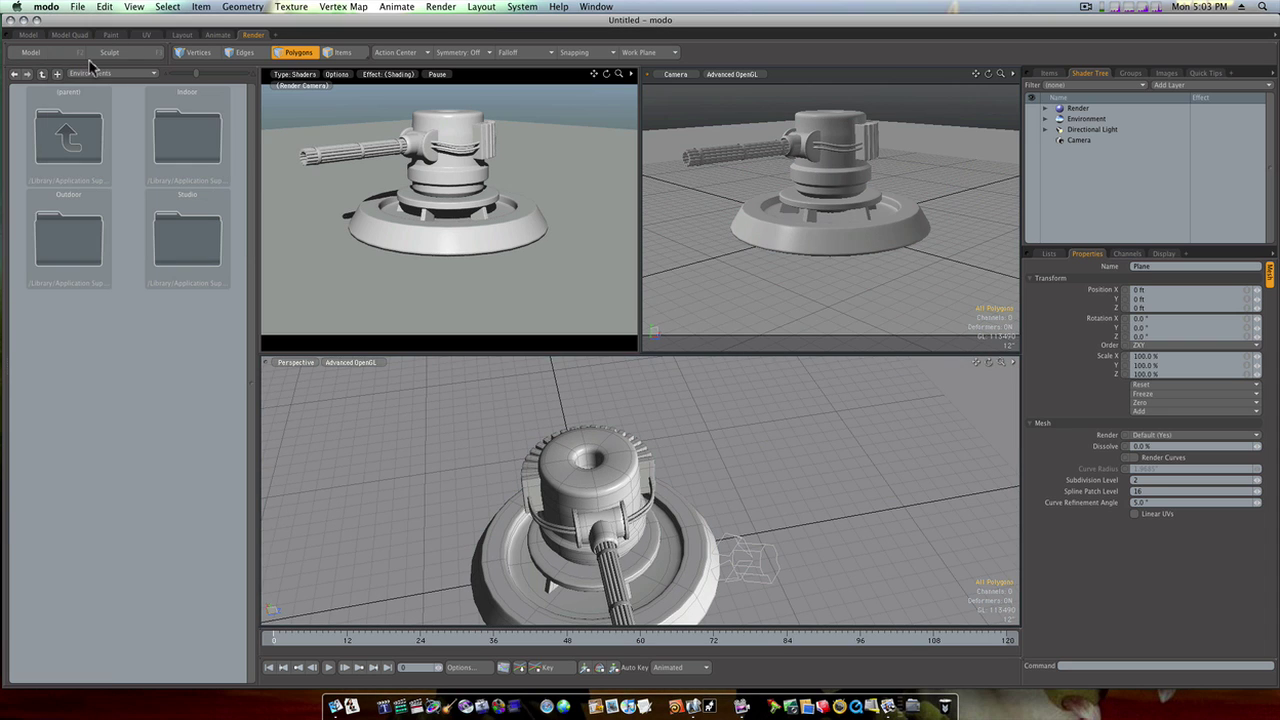
pyautogui.doubleClick(99, 242)
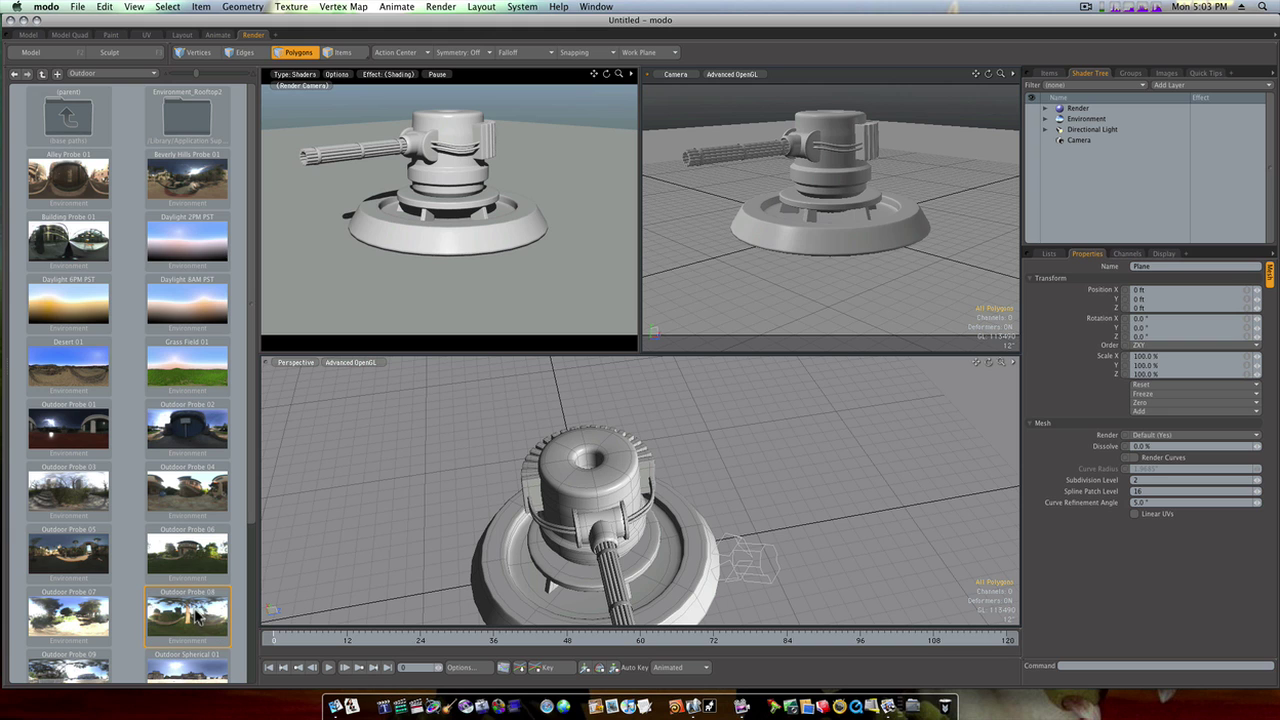
pyautogui.moveTo(197, 617); pyautogui.dragTo(443, 277)
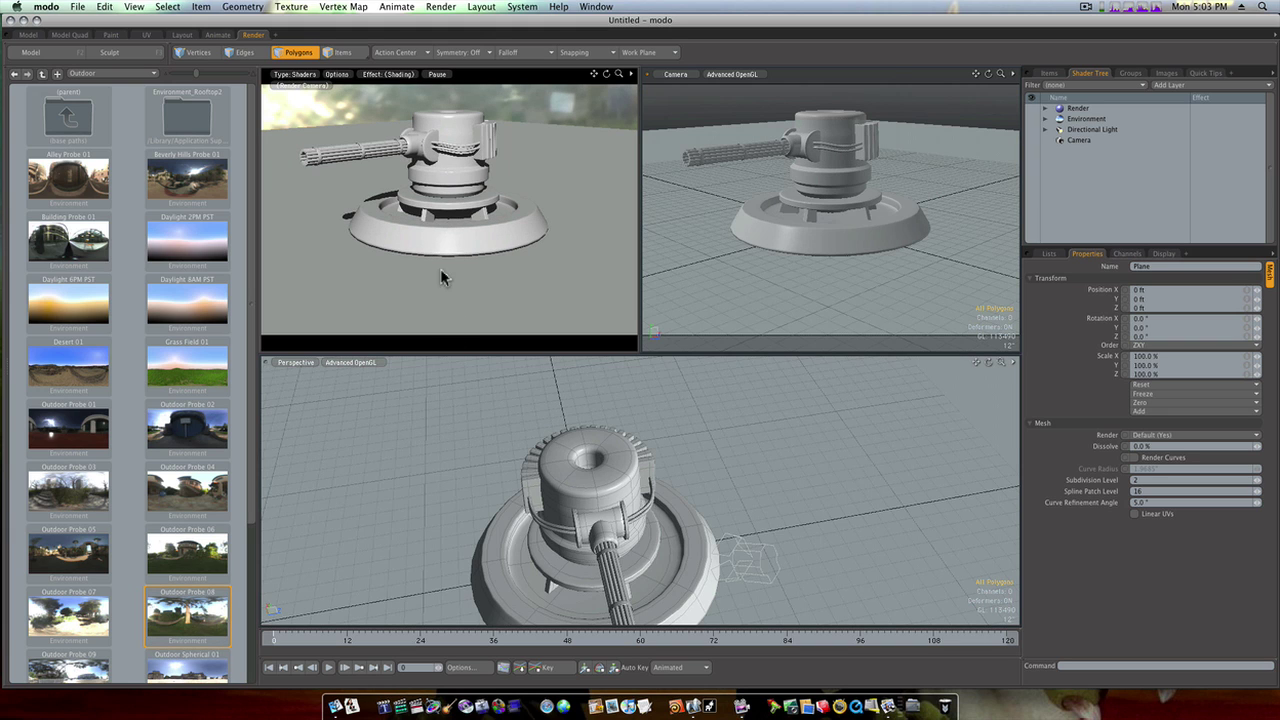
# Reframe the camera to look down on the whole turret standing on the ground plane.
pyautogui.keyDown('alt'); pyautogui.moveTo(487, 143); pyautogui.dragTo(271, 215); pyautogui.keyUp('alt')
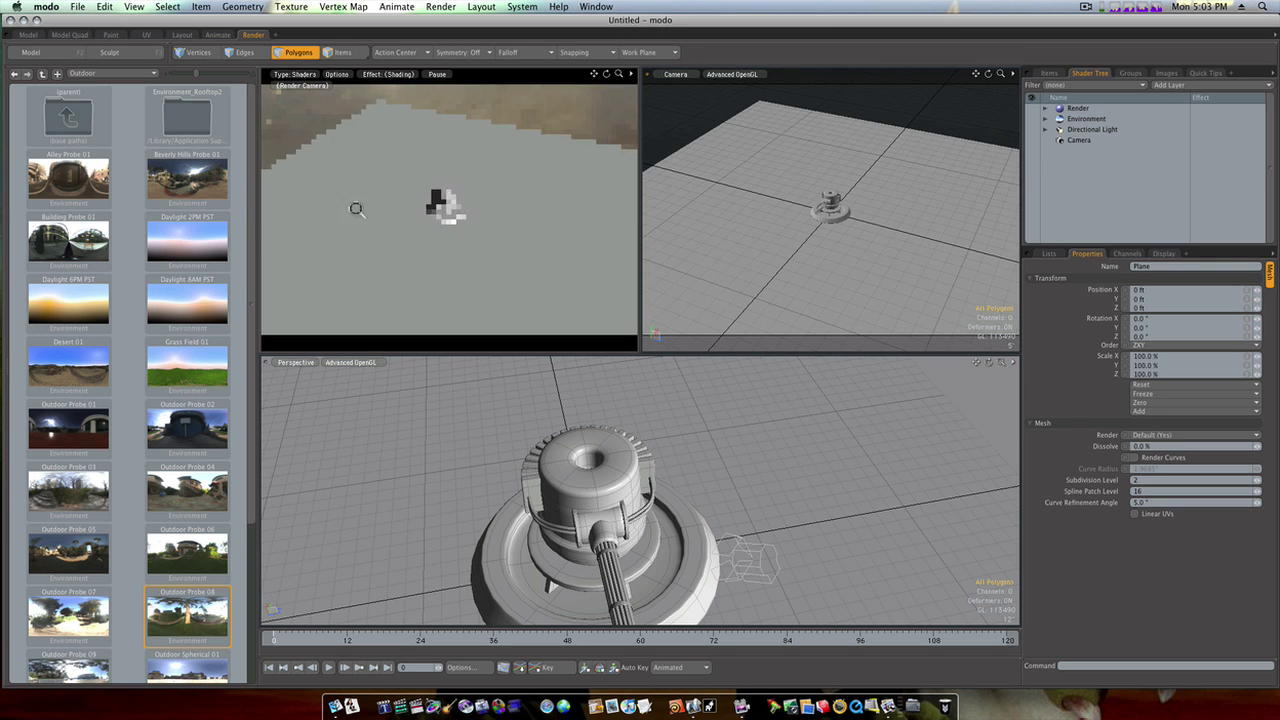
pyautogui.keyDown('ctrl'); pyautogui.keyDown('alt'); pyautogui.moveTo(357, 209); pyautogui.dragTo(280, 213); pyautogui.keyUp('alt'); pyautogui.keyUp('ctrl')
pyautogui.keyDown('alt'); pyautogui.moveTo(486, 226); pyautogui.dragTo(898, 242); pyautogui.keyUp('alt')
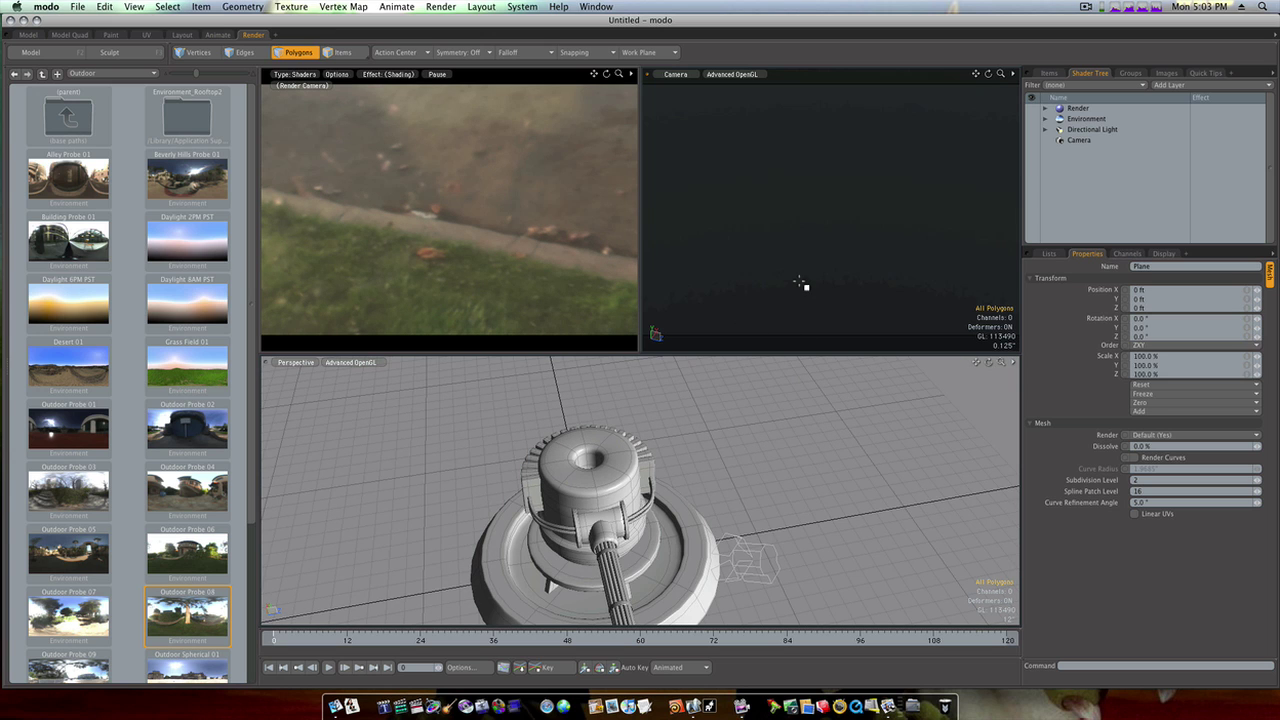
pyautogui.press('a')
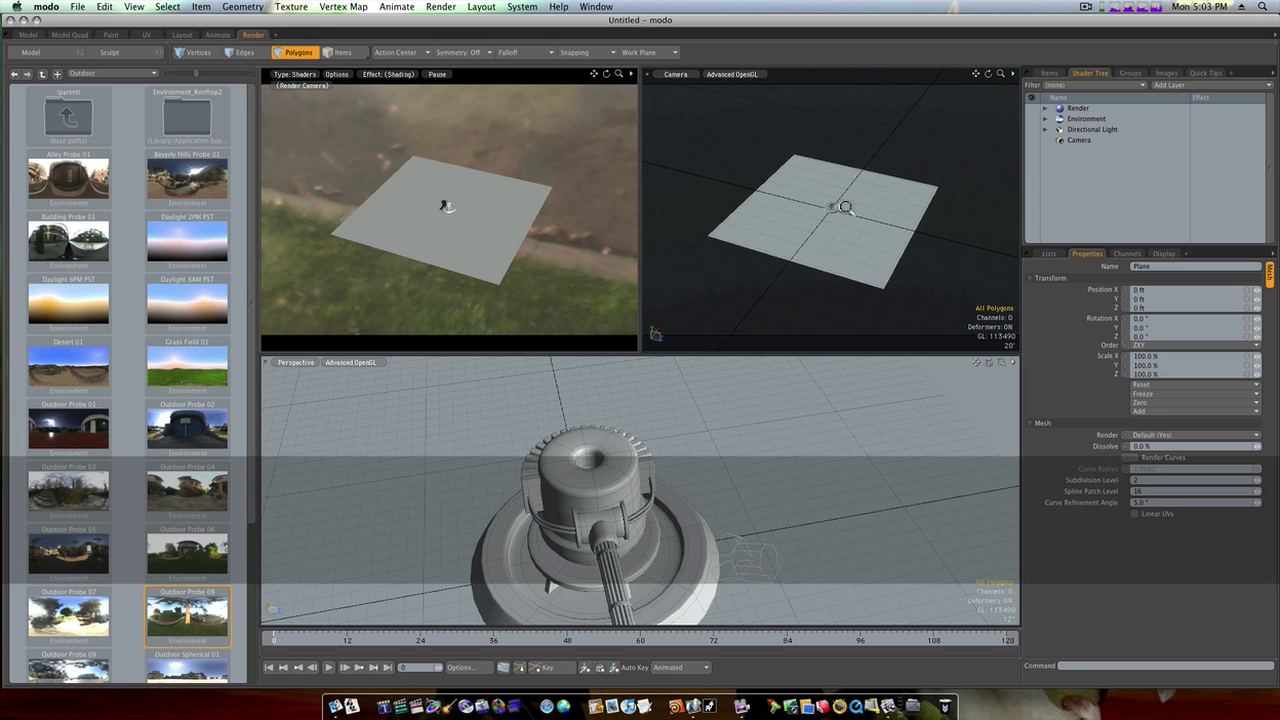
pyautogui.keyDown('ctrl'); pyautogui.keyDown('alt'); pyautogui.moveTo(845, 206); pyautogui.dragTo(919, 217); pyautogui.keyUp('alt'); pyautogui.keyUp('ctrl')
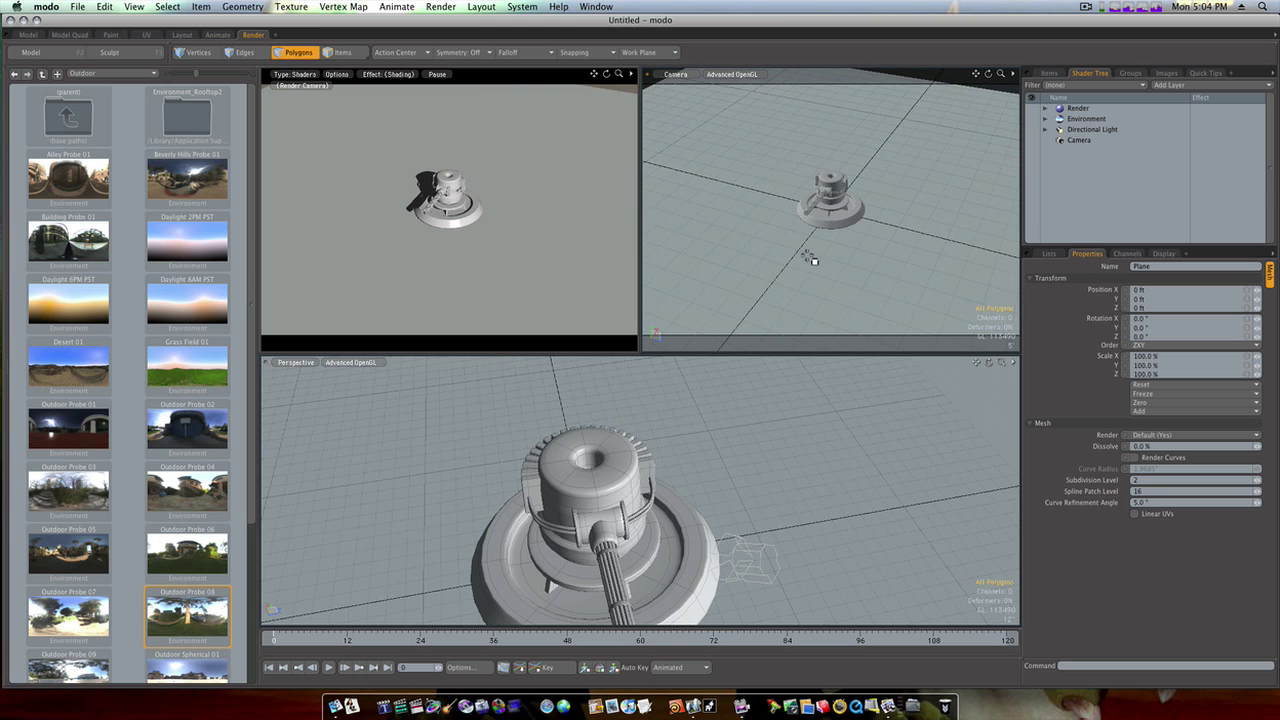
# Apply the Shadow Catcher 01 preset from the Studio Material presets to the selected ground plane polygon.
pyautogui.click(117, 76)
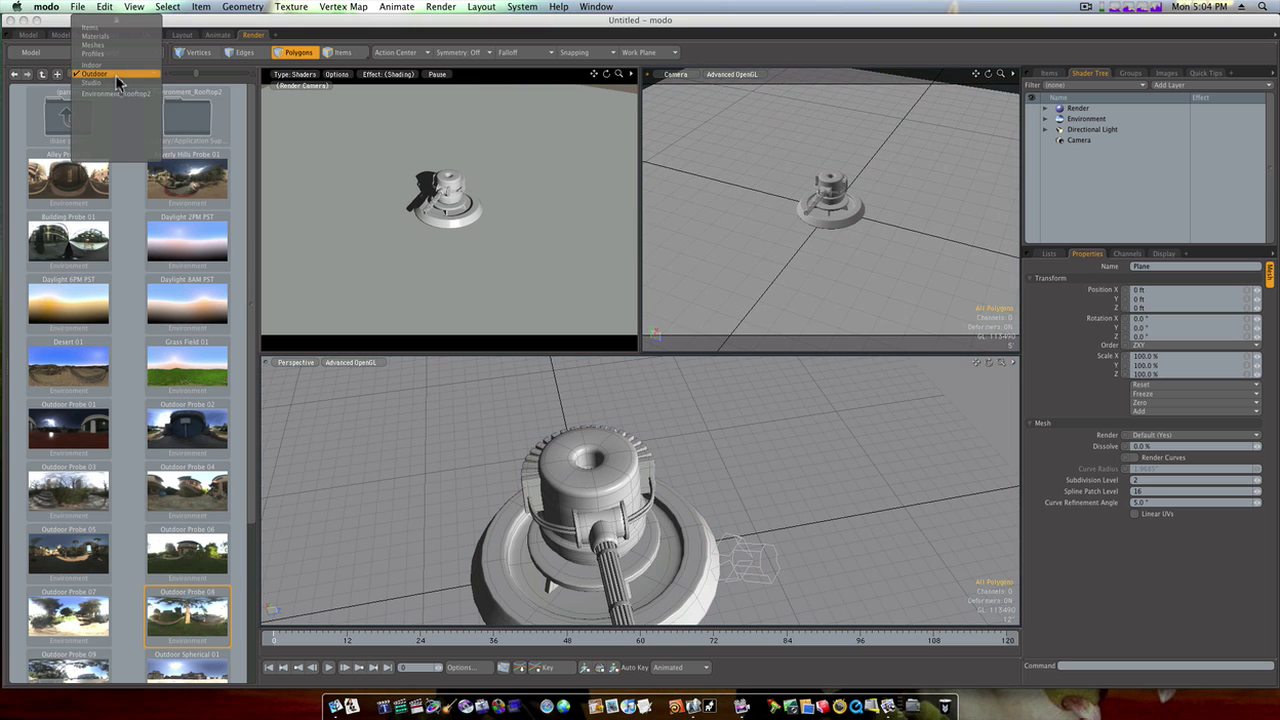
pyautogui.moveTo(115, 3)
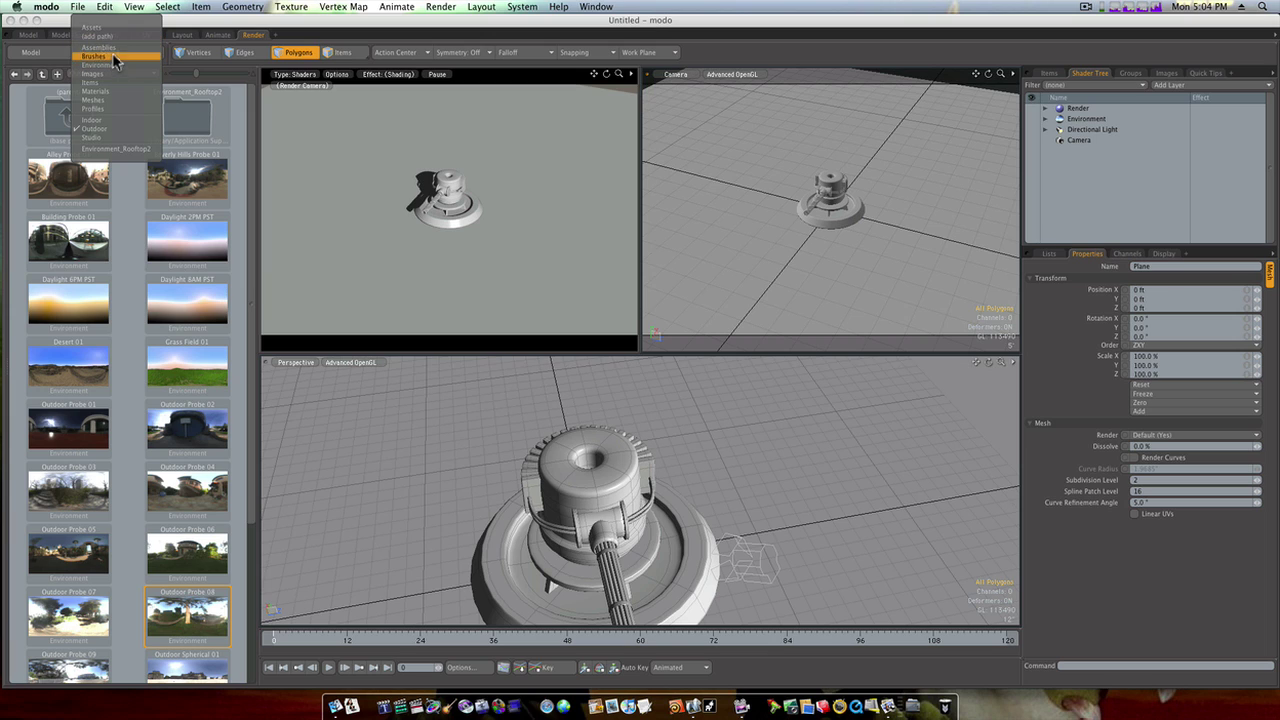
pyautogui.click(115, 92)
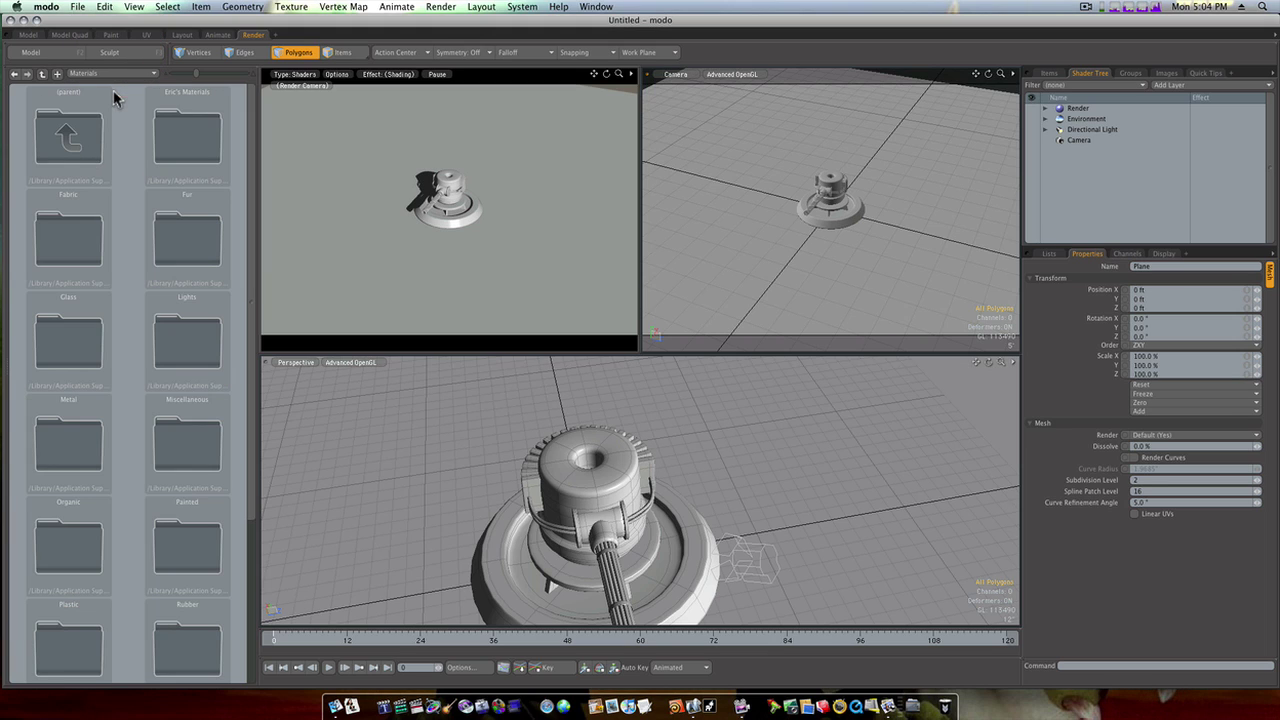
pyautogui.scroll(-3, 123, 289)
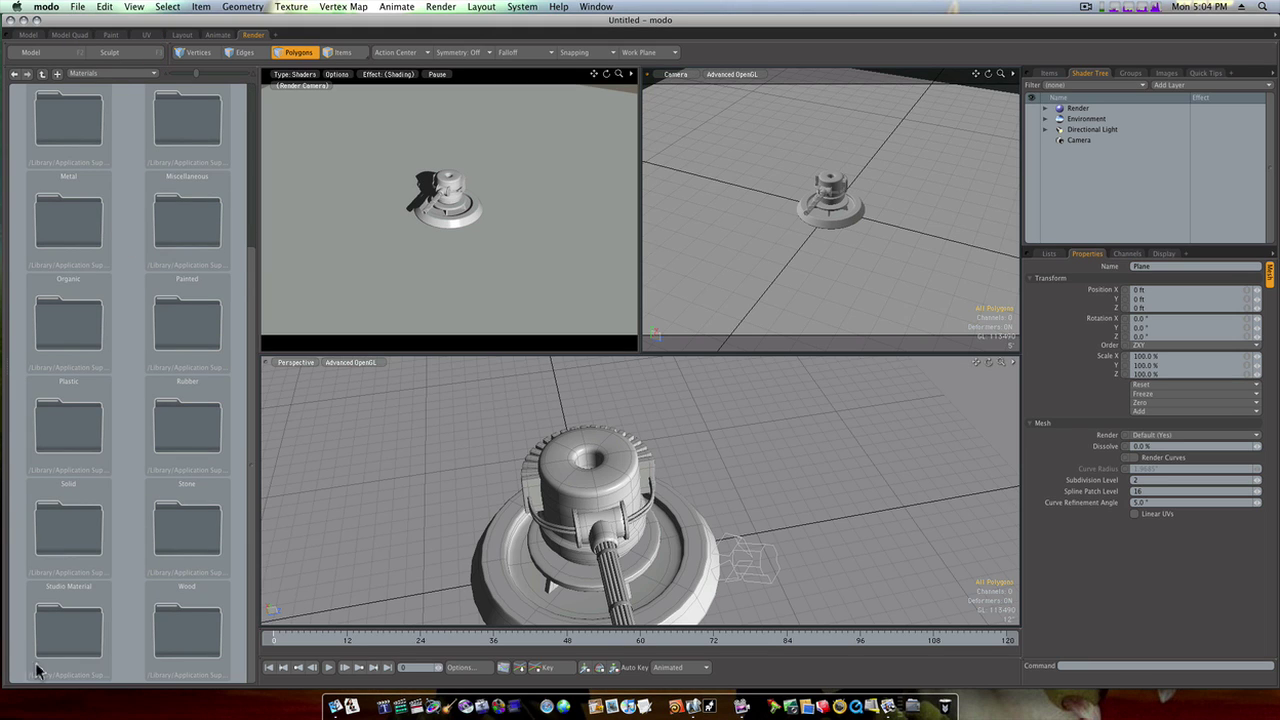
pyautogui.doubleClick(53, 632)
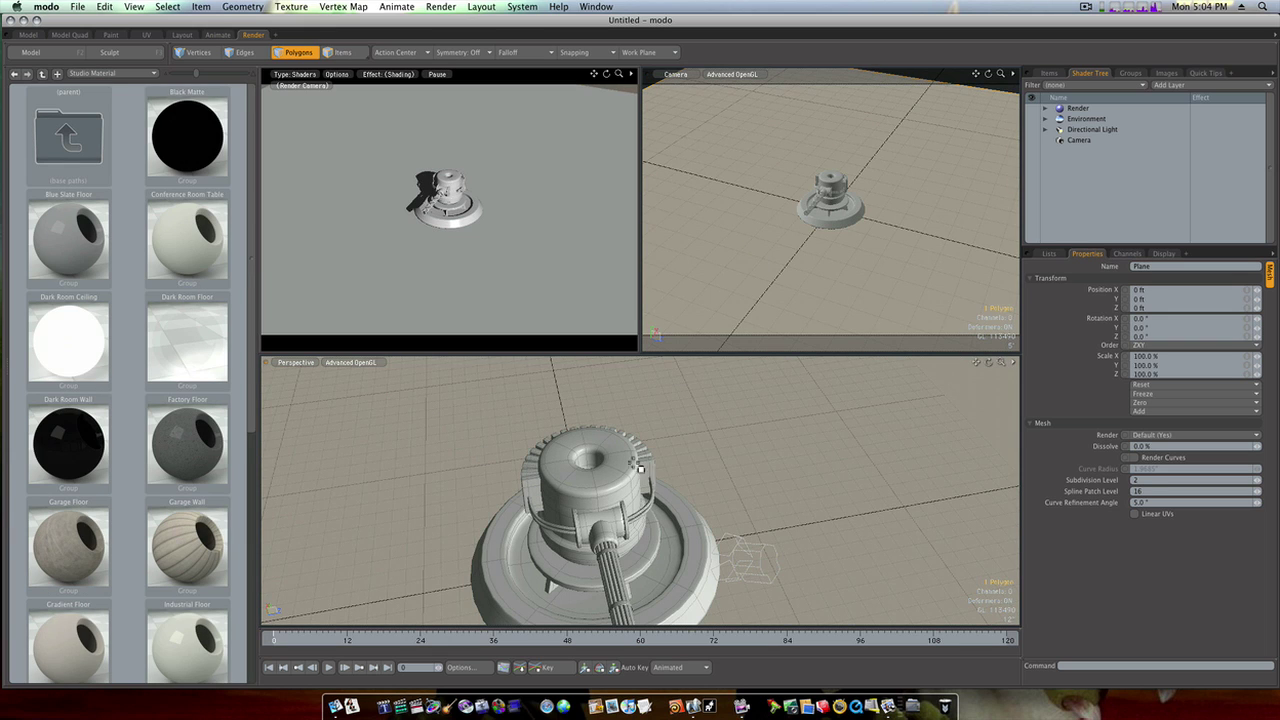
pyautogui.scroll(-5, 151, 494)
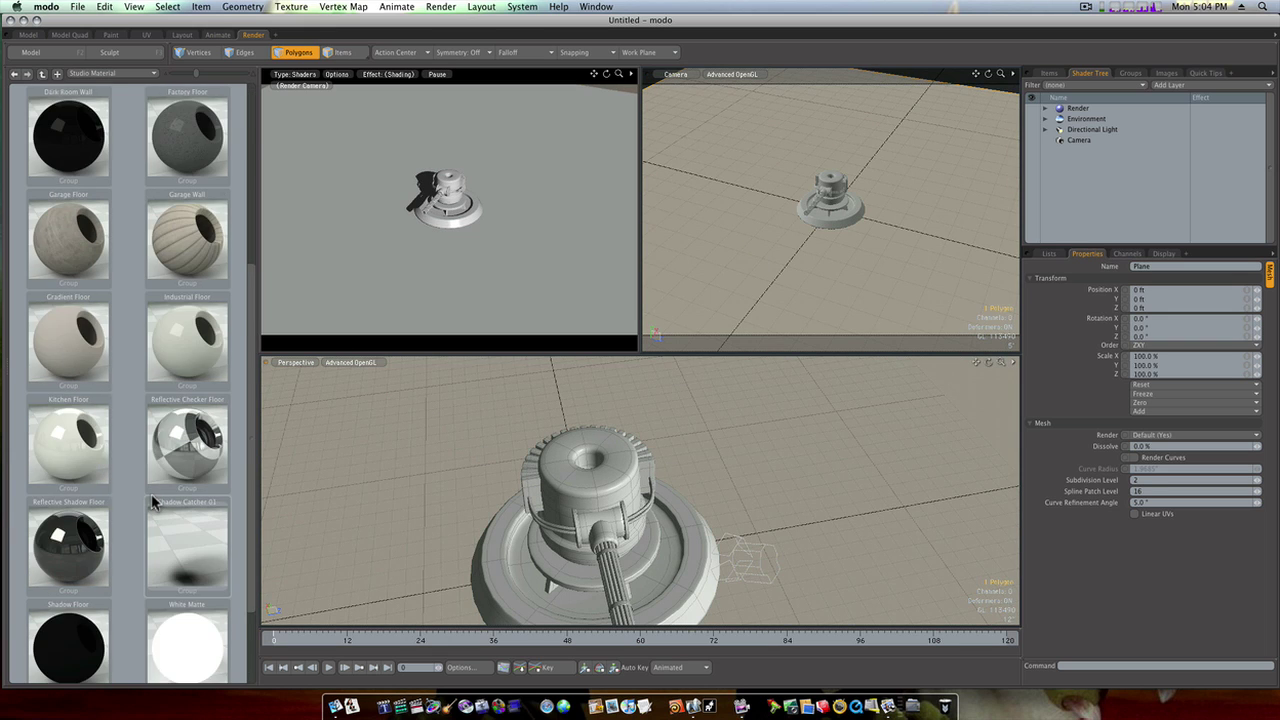
pyautogui.moveTo(181, 476); pyautogui.dragTo(366, 423)
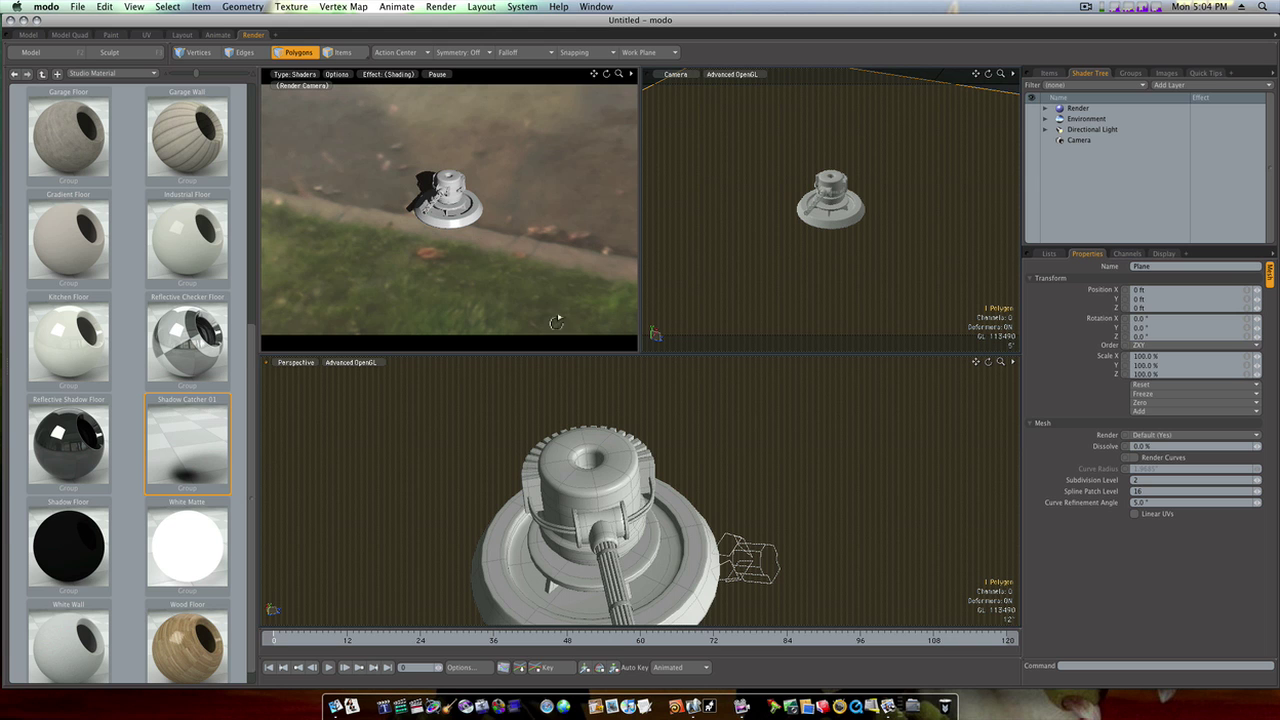
# Make the render preview and camera views taller, and orbit the camera around the turret until the barrel points towards the viewer.
pyautogui.moveTo(586, 350); pyautogui.dragTo(608, 421)
pyautogui.keyDown('ctrl'); pyautogui.keyDown('alt'); pyautogui.moveTo(458, 230); pyautogui.dragTo(657, 227); pyautogui.keyUp('alt'); pyautogui.keyUp('ctrl')
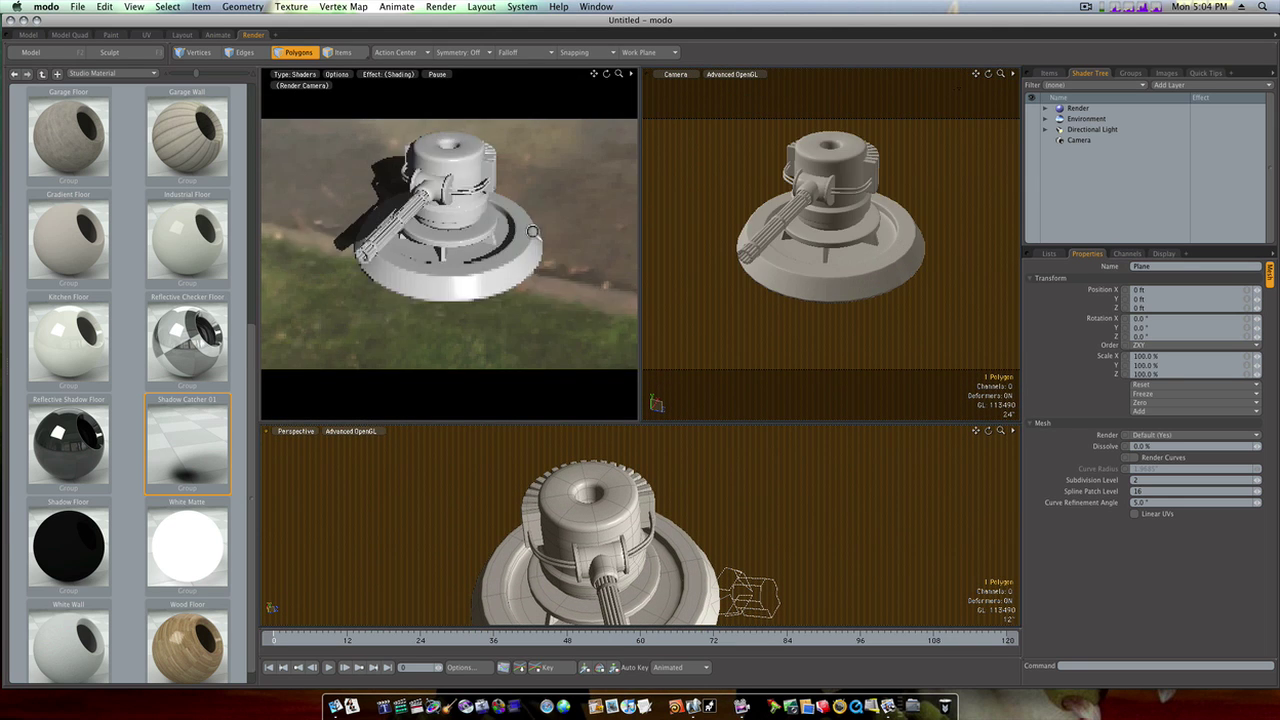
pyautogui.keyDown('ctrl'); pyautogui.keyDown('alt'); pyautogui.moveTo(532, 231); pyautogui.dragTo(274, 273); pyautogui.keyUp('alt'); pyautogui.keyUp('ctrl')
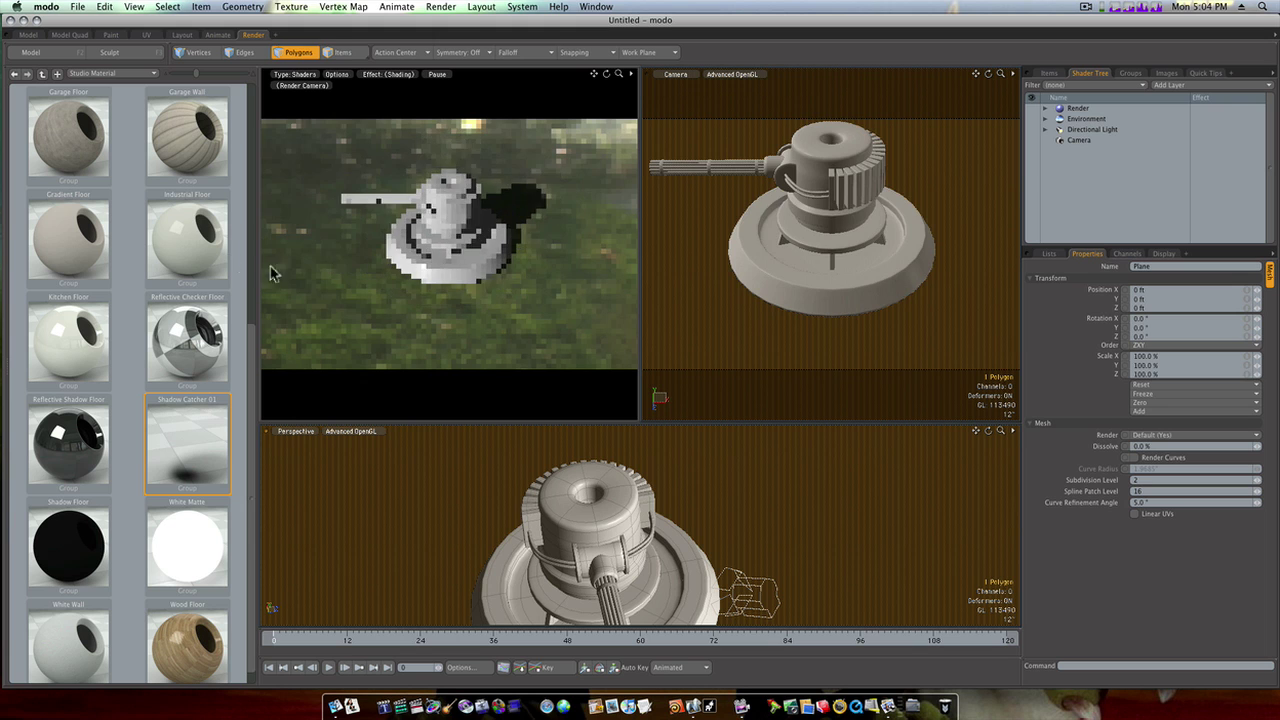
pyautogui.keyDown('alt'); pyautogui.moveTo(412, 254); pyautogui.dragTo(453, 266); pyautogui.keyUp('alt')
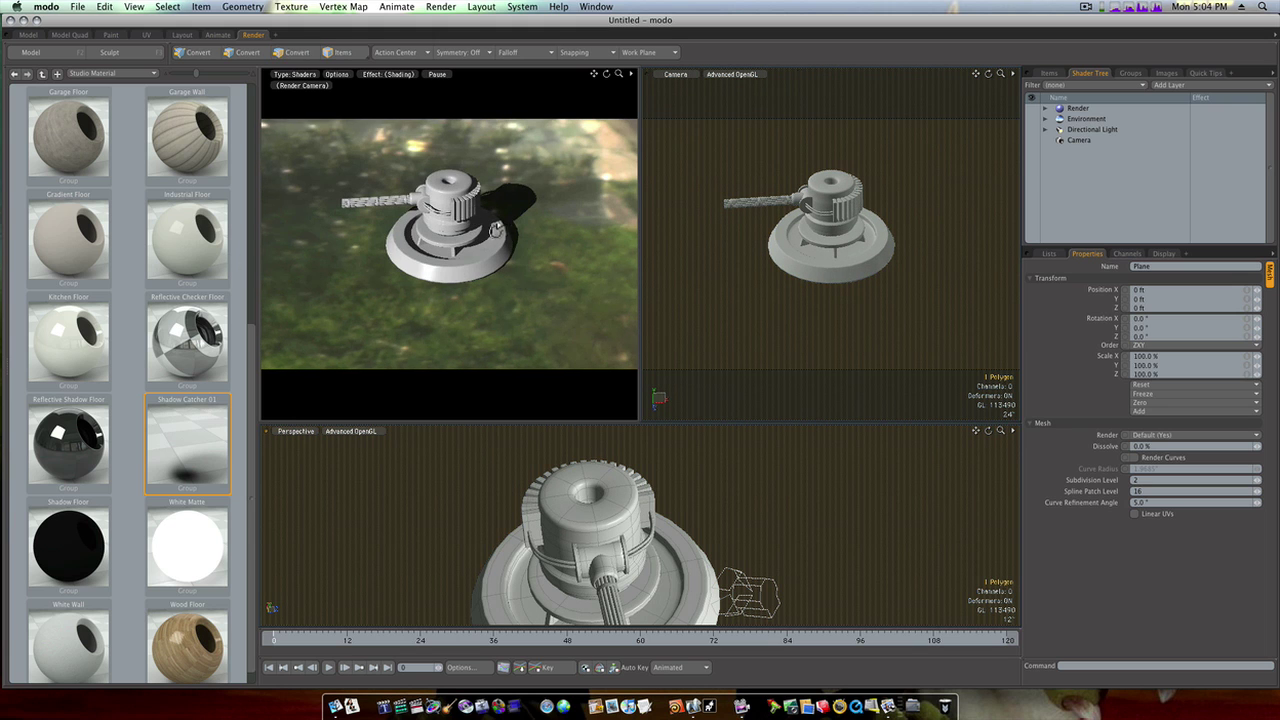
pyautogui.keyDown('alt'); pyautogui.moveTo(496, 229); pyautogui.dragTo(717, 262); pyautogui.keyUp('alt')
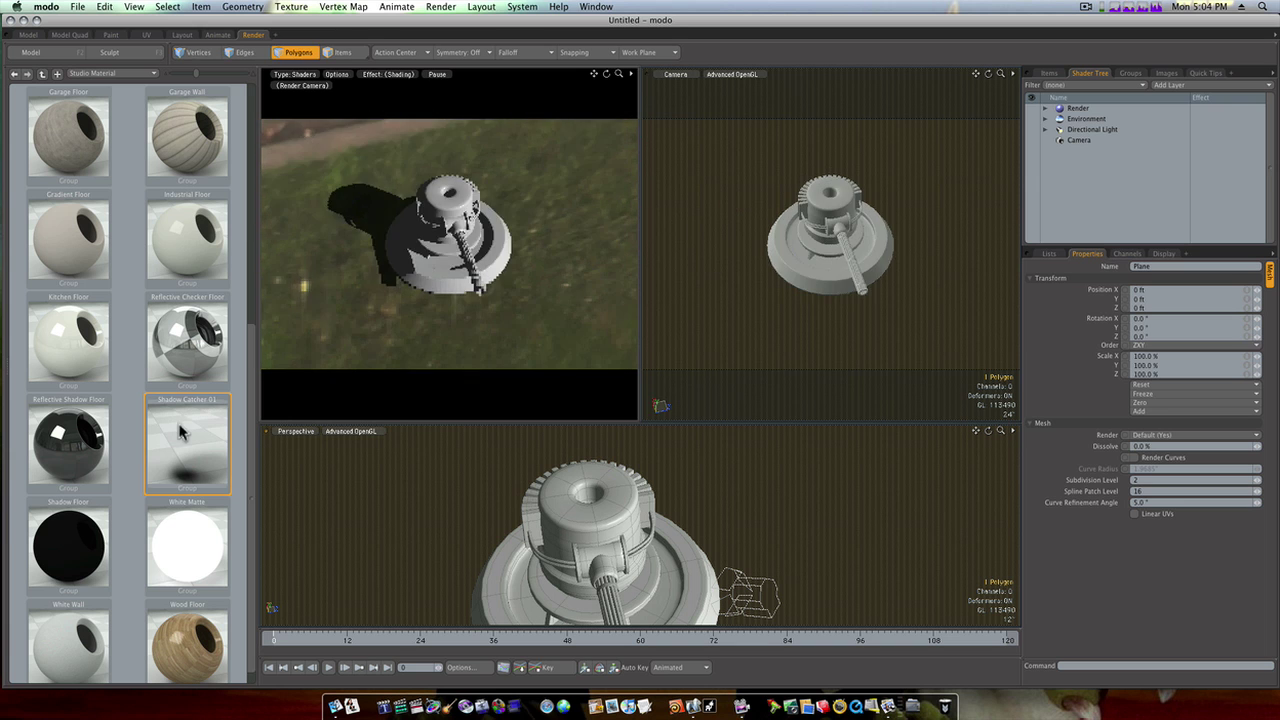
# Replace the scene's environment with the outdoor Desert 01 preset and bring the camera closer to the turret.
pyautogui.click(108, 75)
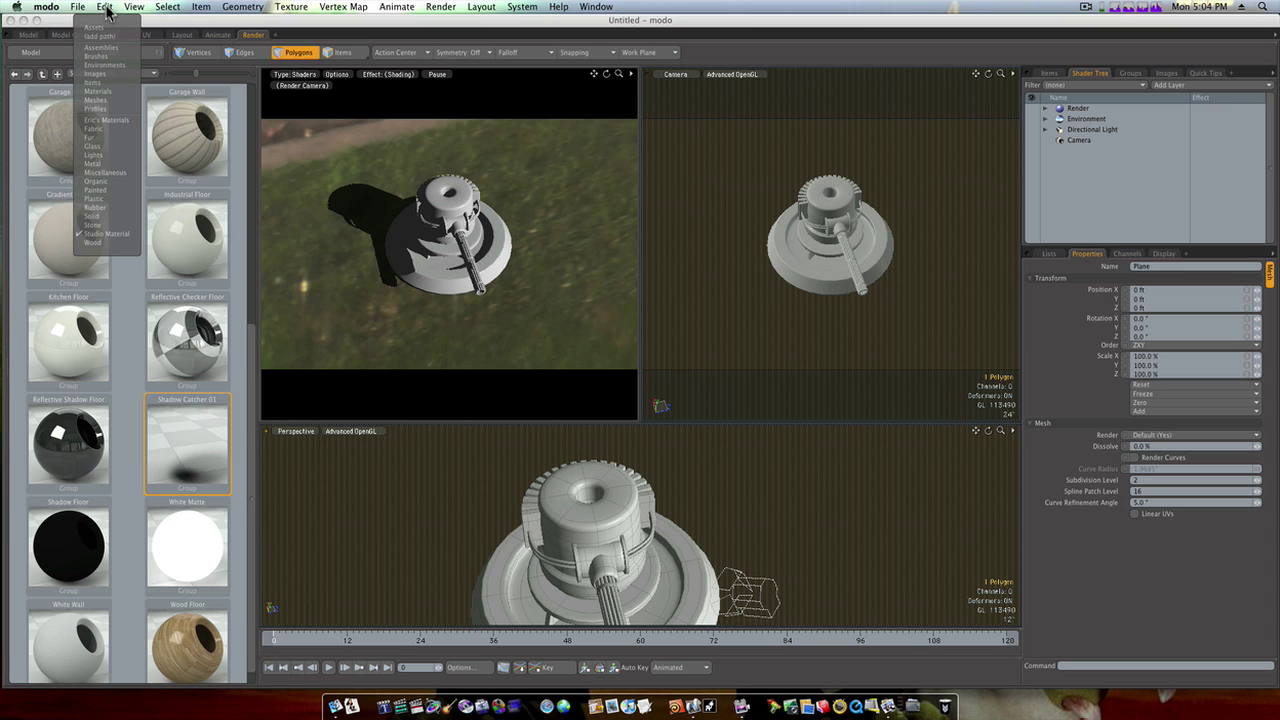
pyautogui.click(112, 66)
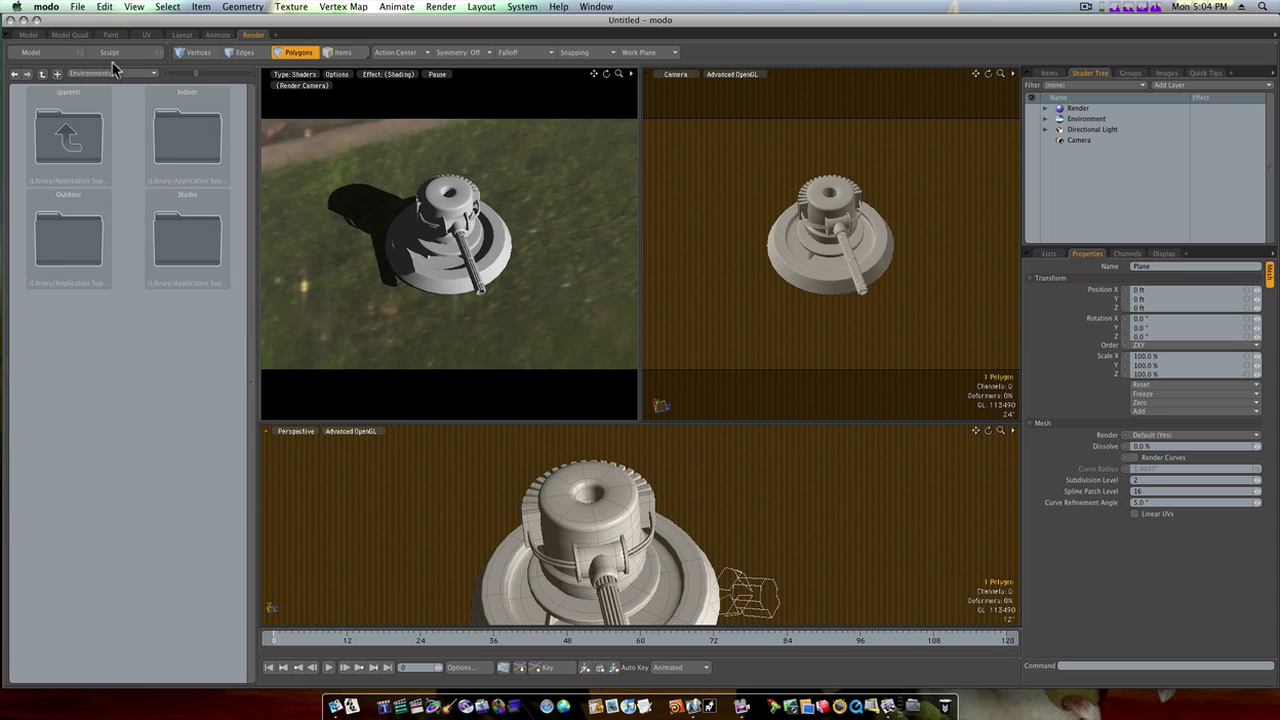
pyautogui.doubleClick(100, 236)
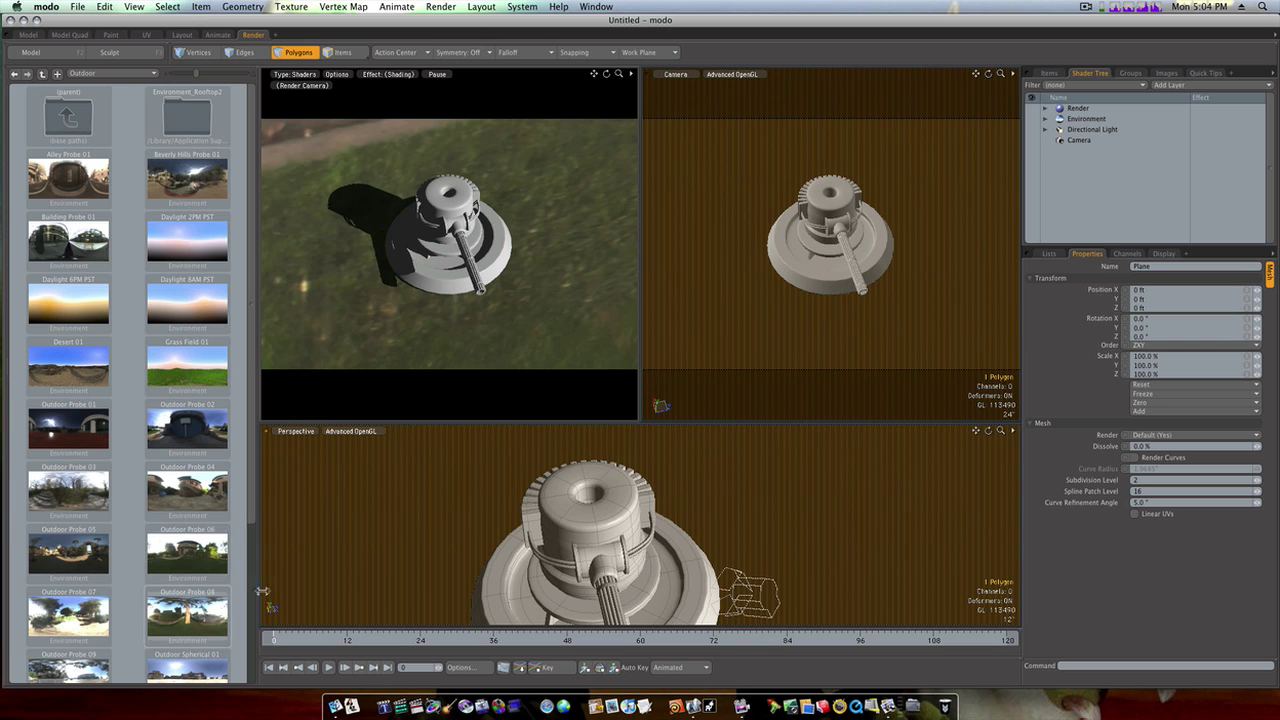
pyautogui.scroll(-2, 125, 627)
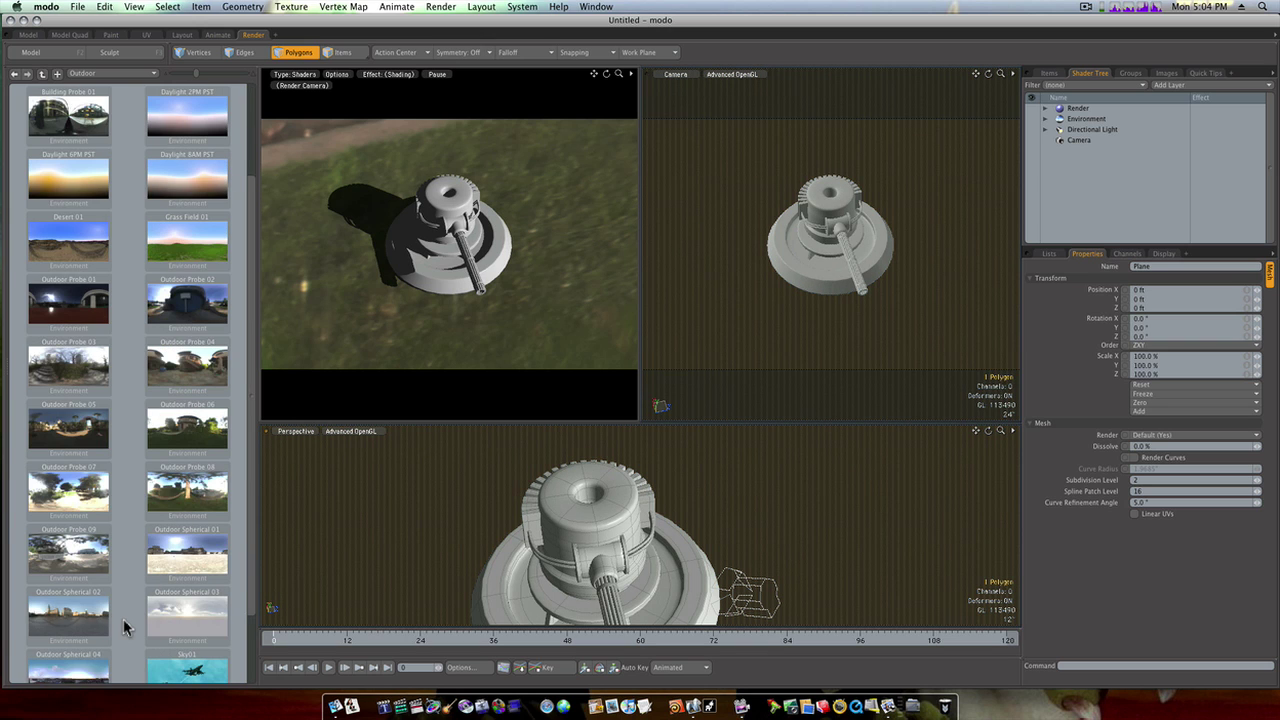
pyautogui.scroll(2, 125, 627)
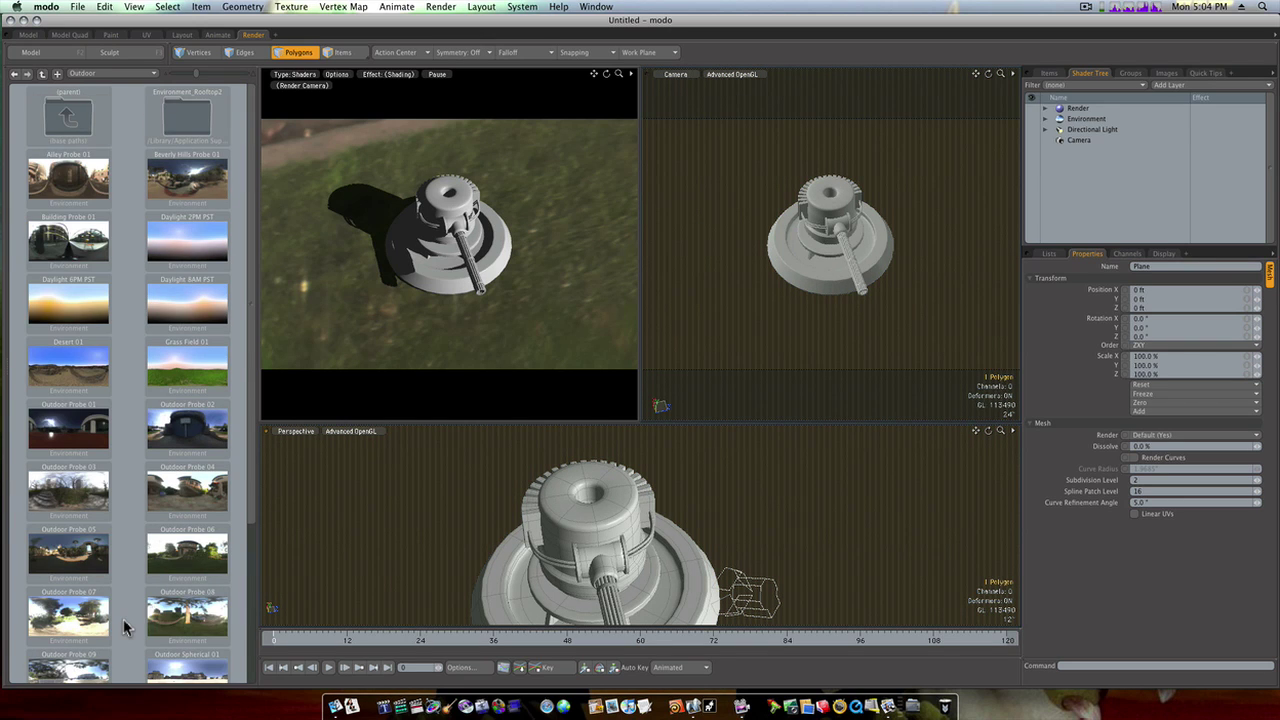
pyautogui.doubleClick(80, 375)
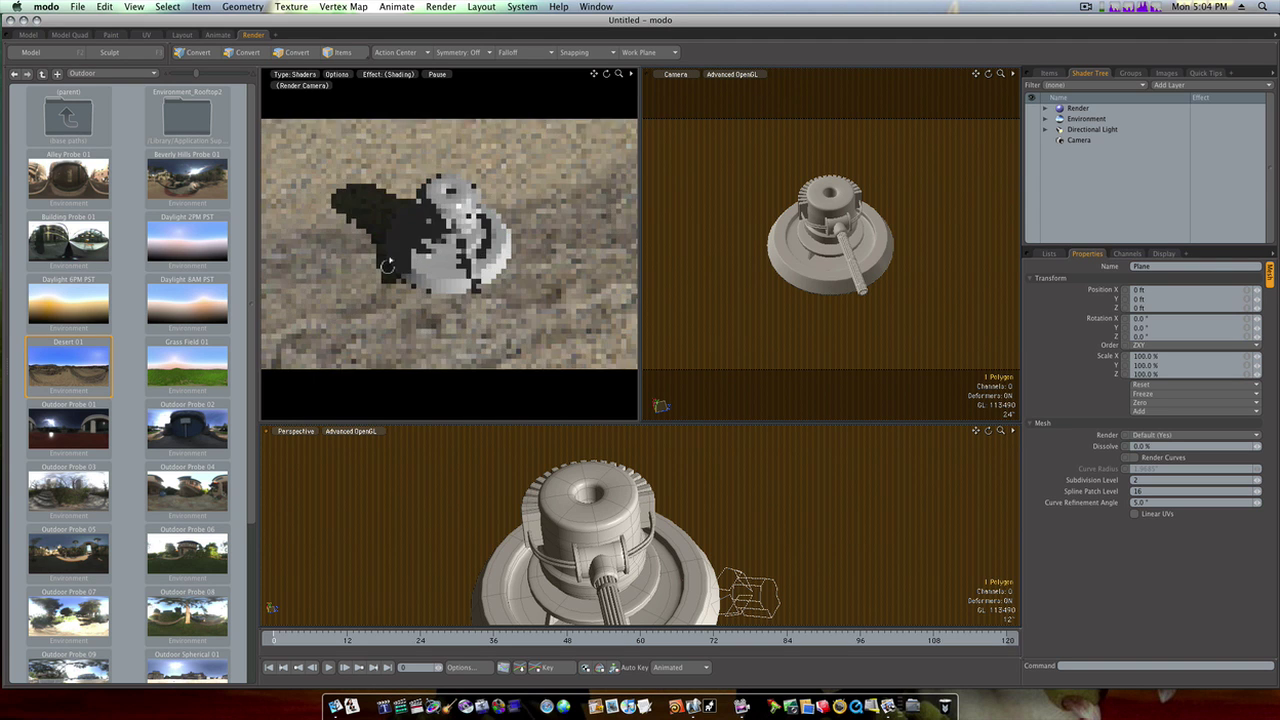
pyautogui.keyDown('ctrl'); pyautogui.keyDown('alt'); pyautogui.moveTo(393, 264); pyautogui.dragTo(510, 273); pyautogui.keyUp('alt'); pyautogui.keyUp('ctrl')
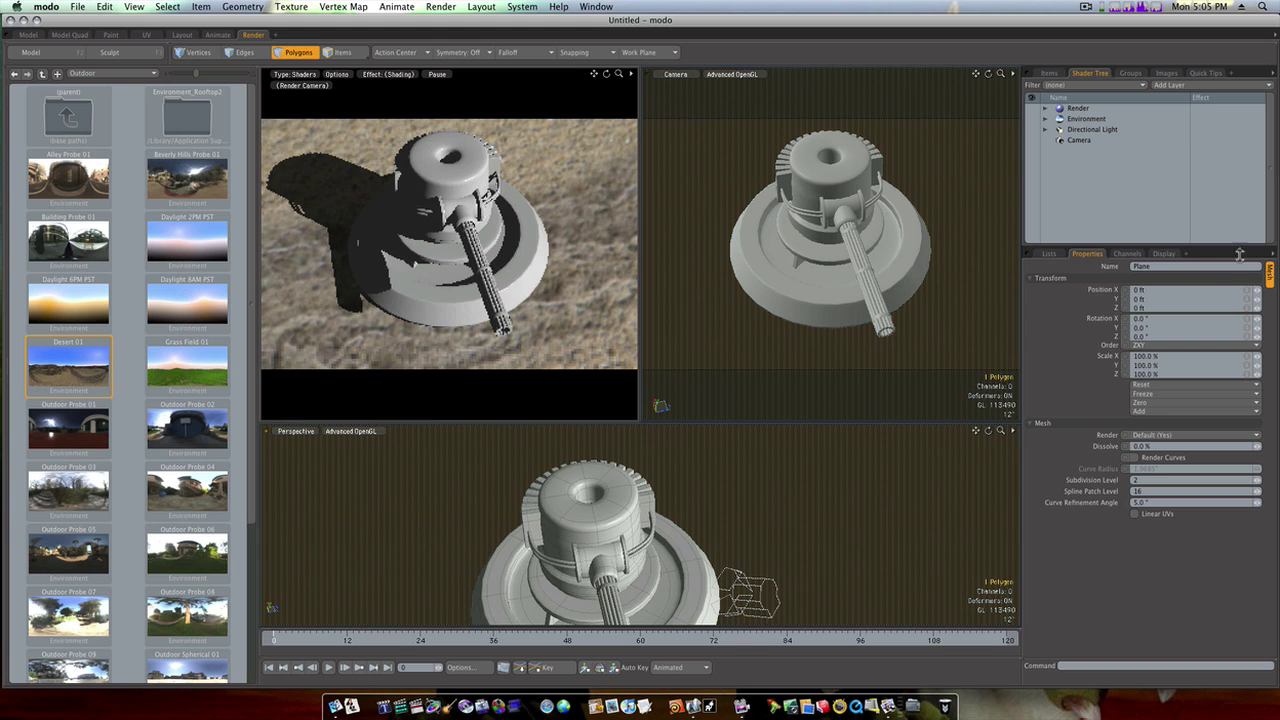
# Enable indirect illumination in the render item's global illumination settings.
pyautogui.click(1077, 108)
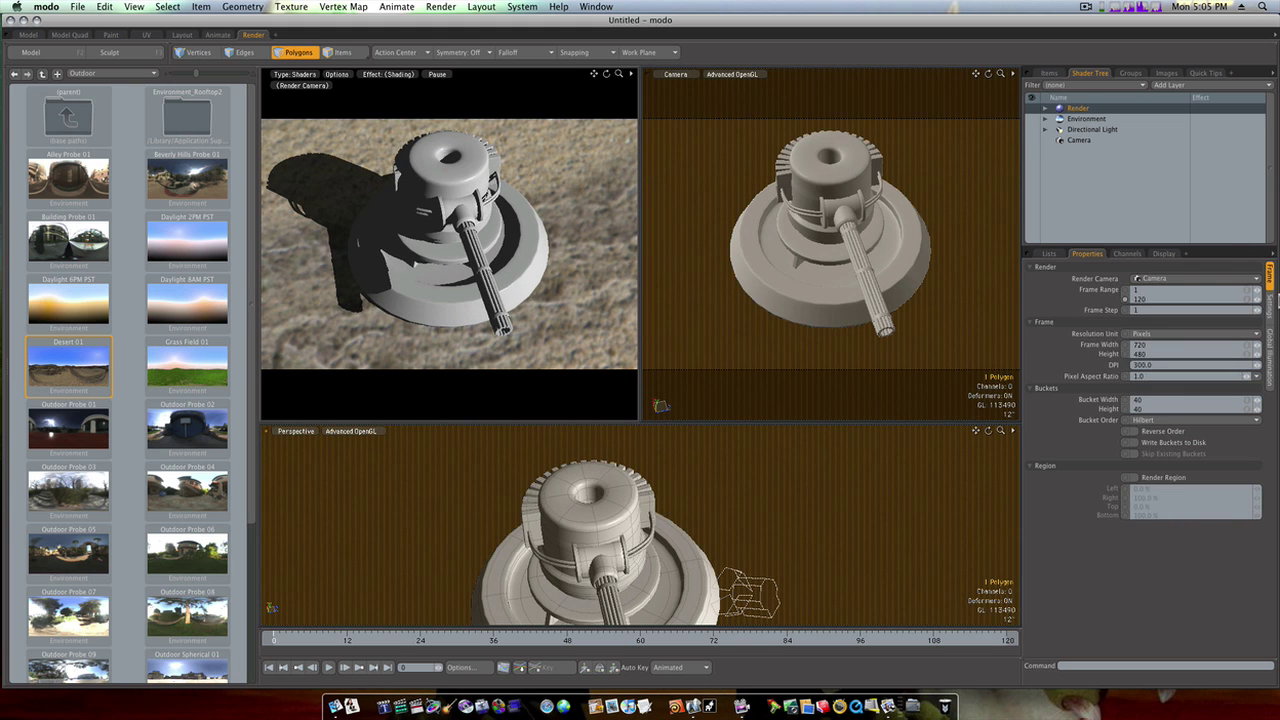
pyautogui.click(1273, 366)
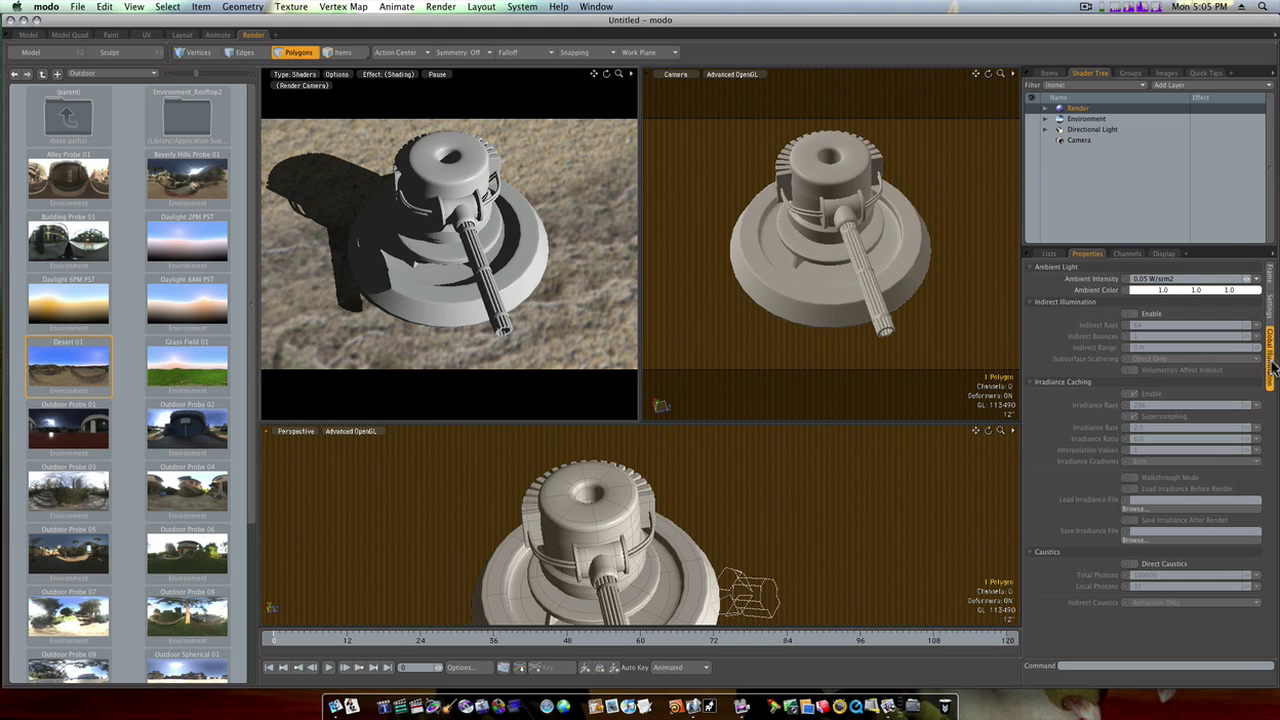
pyautogui.click(1134, 314)
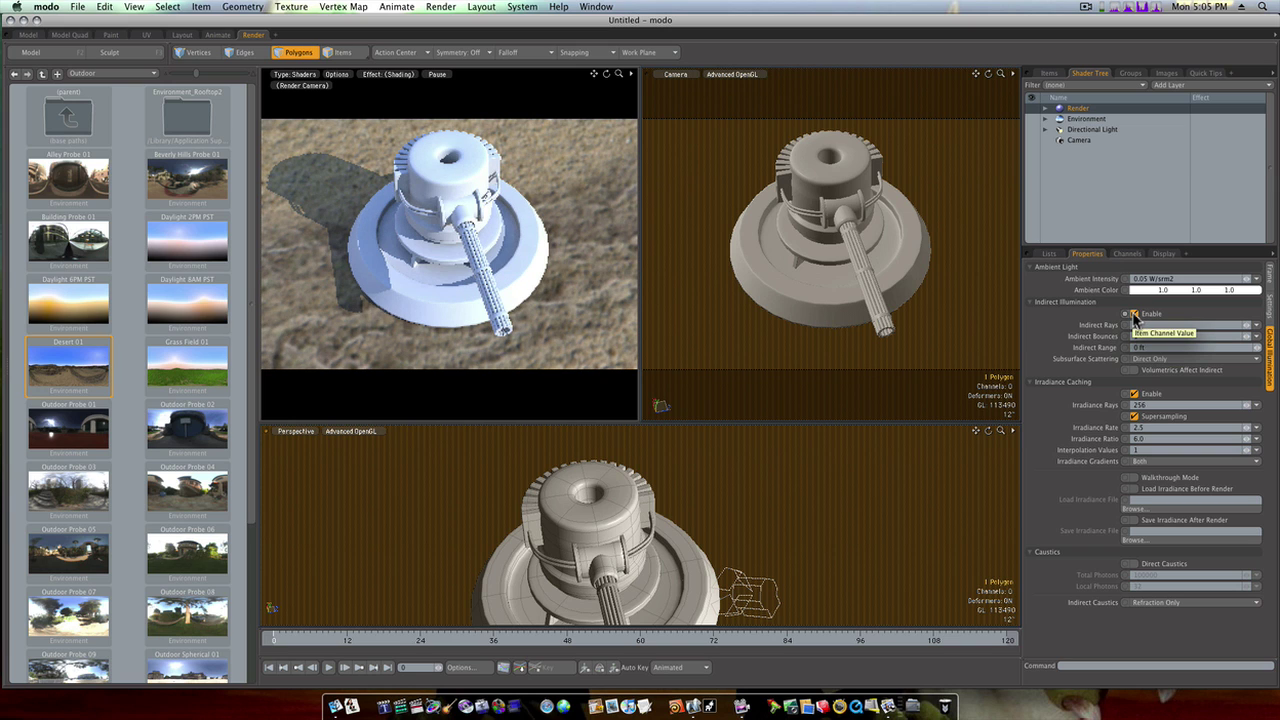
# Set the Environment Material's environment type to Physically-based Daylight.
pyautogui.click(1046, 119)
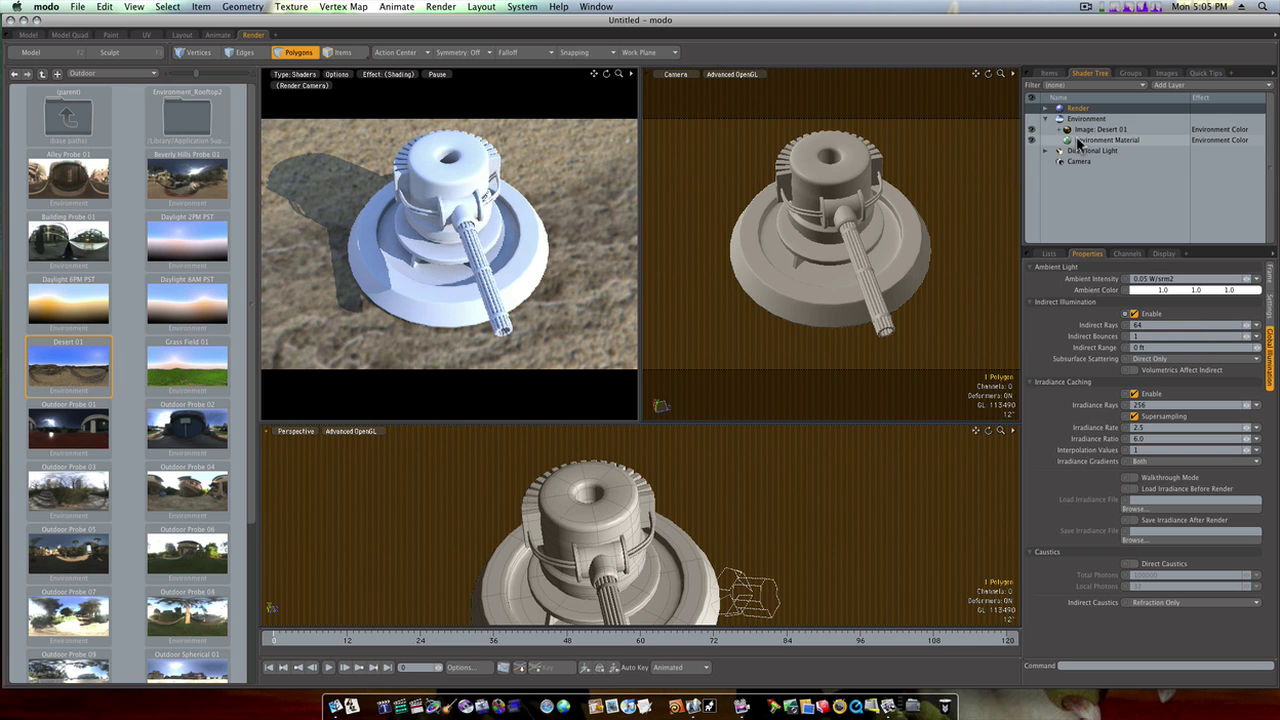
pyautogui.click(1076, 138)
pyautogui.click(1153, 336)
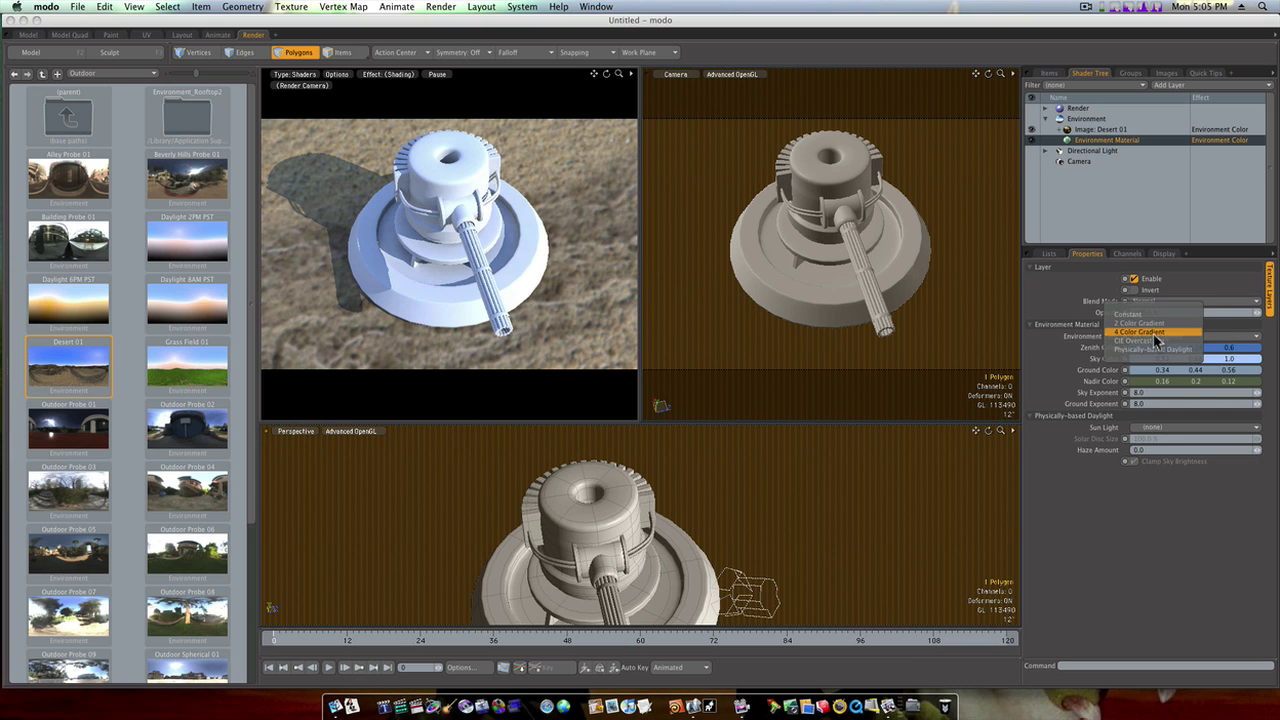
pyautogui.click(1157, 349)
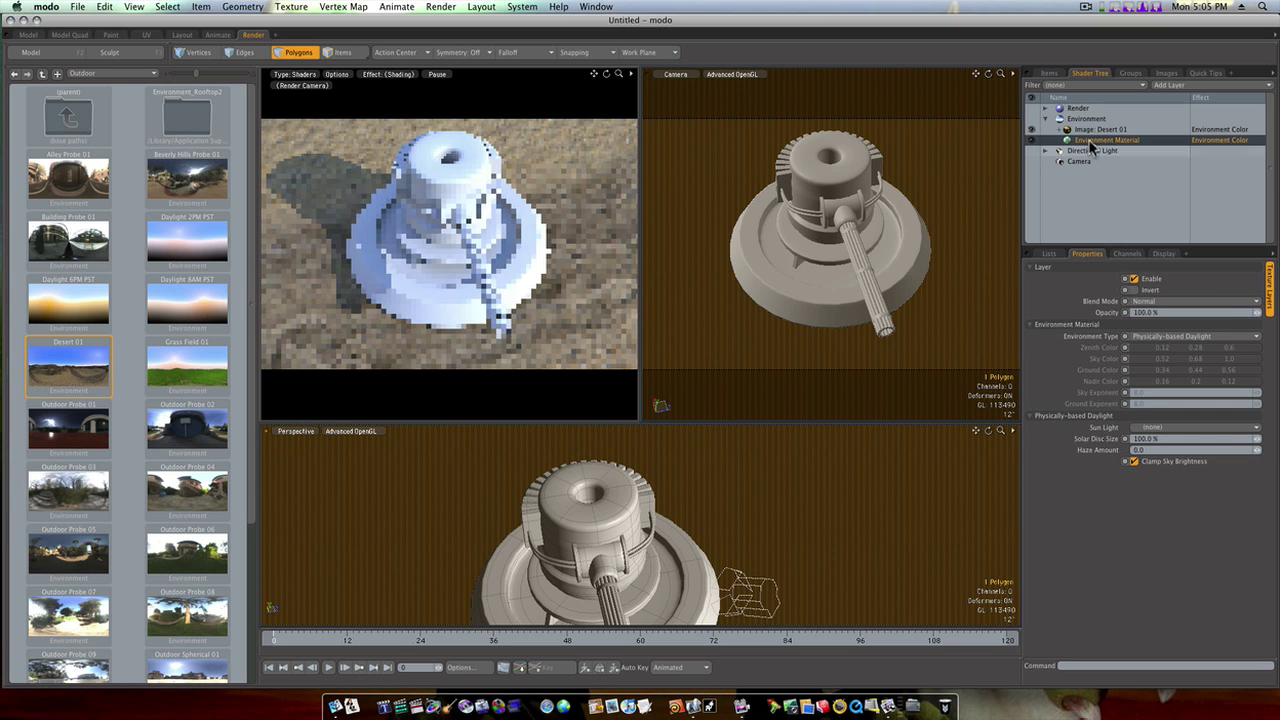
# Lower the camera to a near-horizontal side view of the turret against the desert hills and render the frame.
pyautogui.keyDown('alt'); pyautogui.moveTo(837, 243); pyautogui.dragTo(902, 226); pyautogui.keyUp('alt')
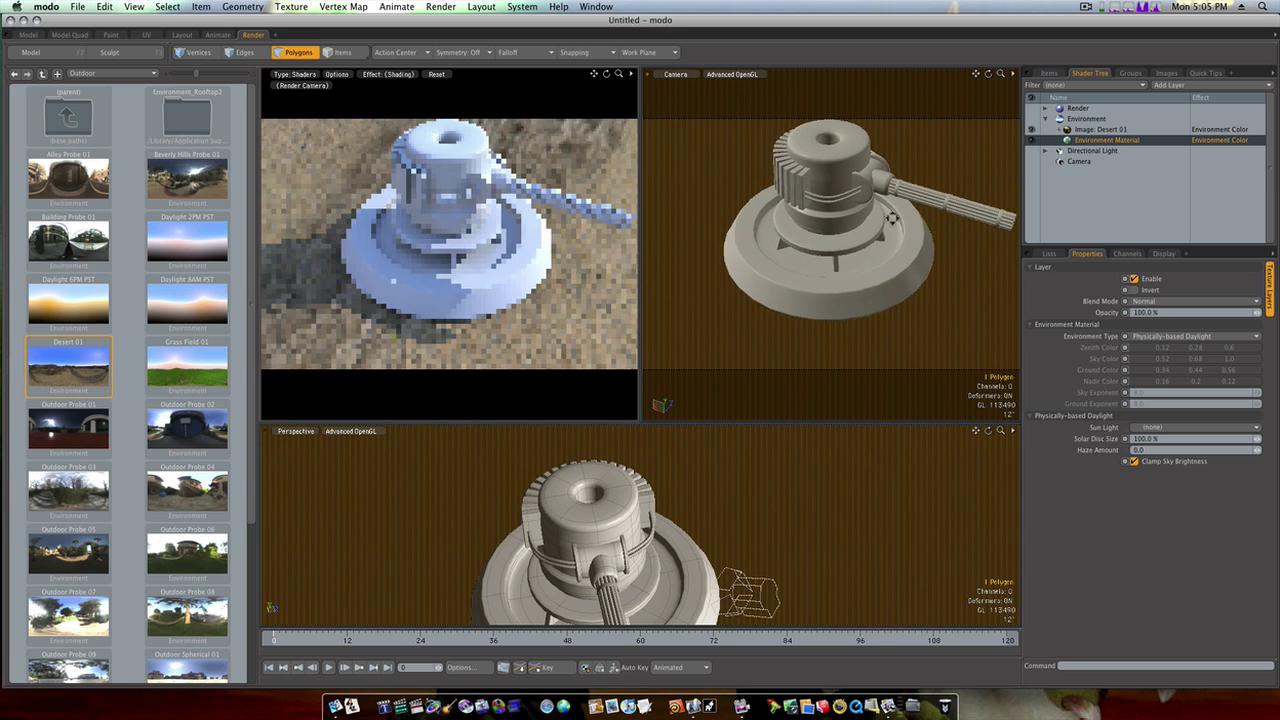
pyautogui.keyDown('alt'); pyautogui.moveTo(902, 226); pyautogui.dragTo(873, 258); pyautogui.keyUp('alt')
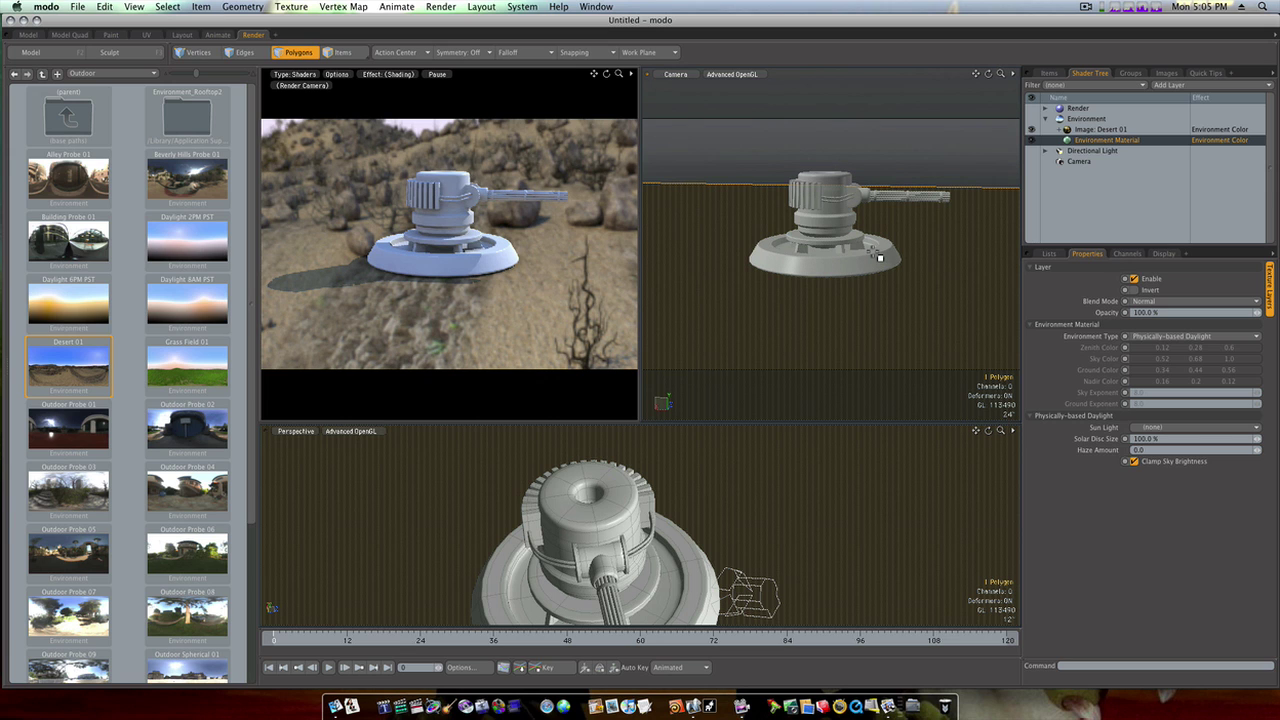
pyautogui.keyDown('alt'); pyautogui.moveTo(872, 255); pyautogui.dragTo(844, 251); pyautogui.keyUp('alt')
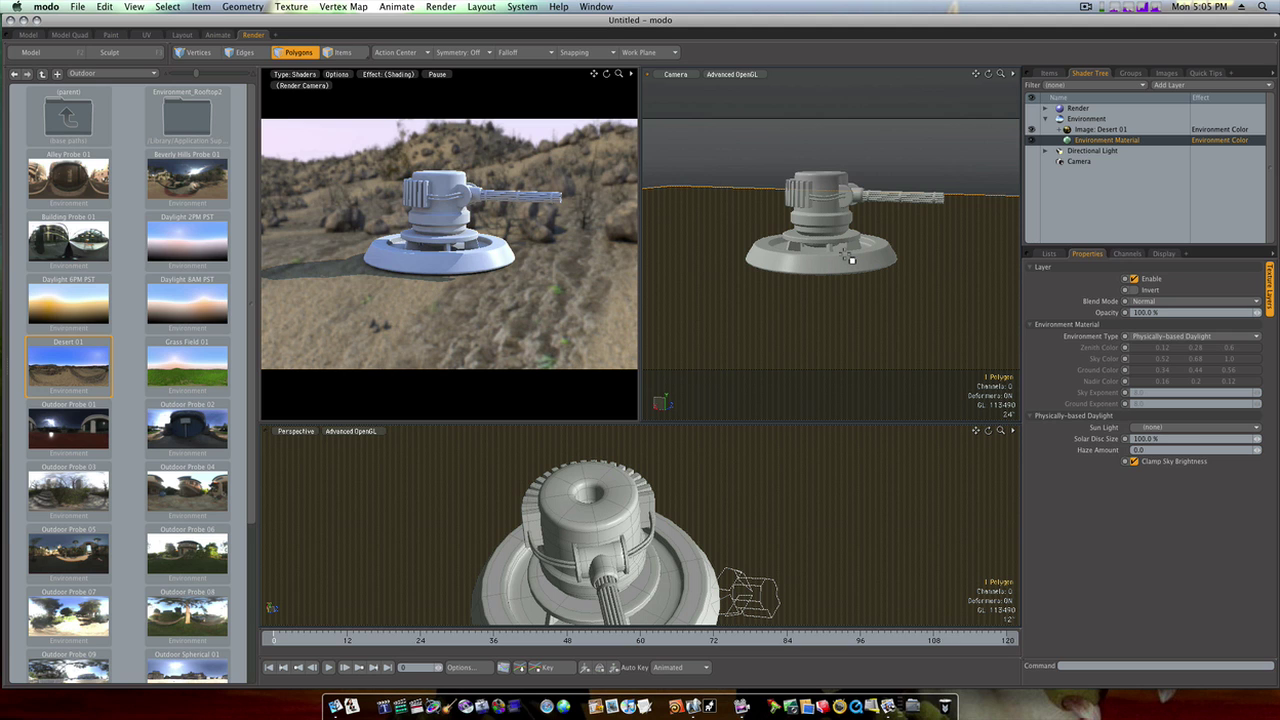
pyautogui.press('F9')
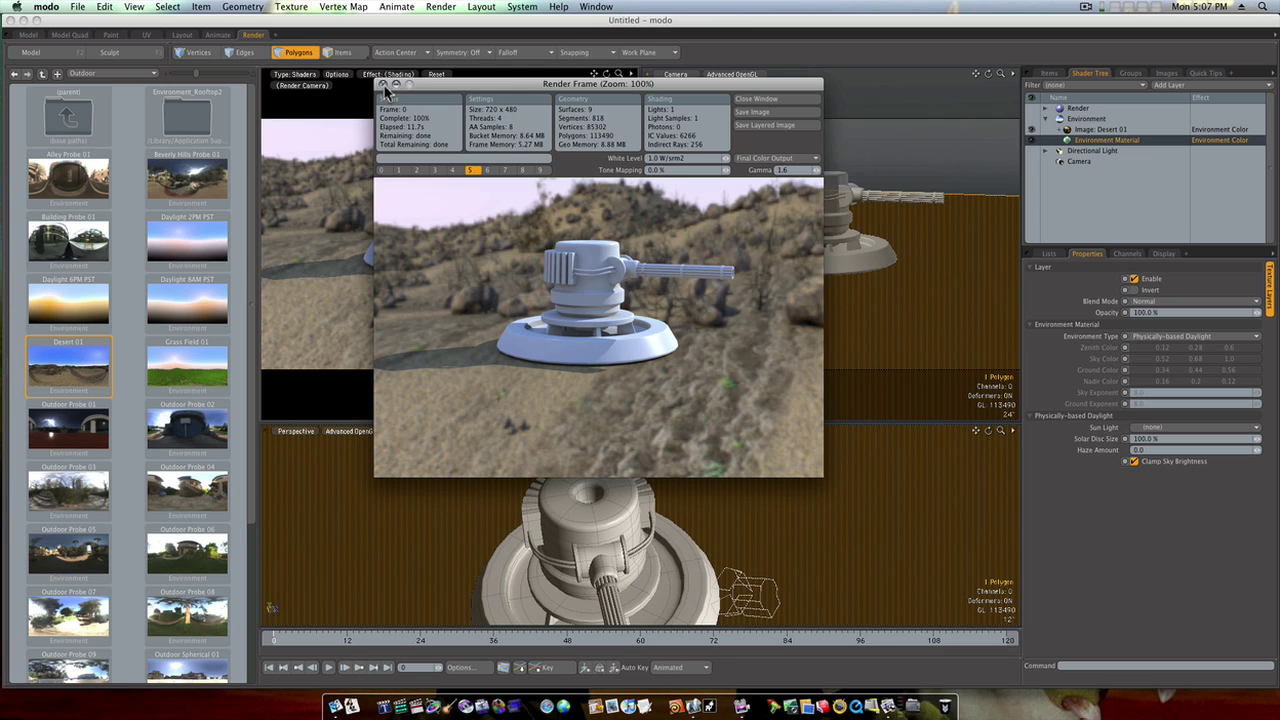
pyautogui.click(1085, 6)
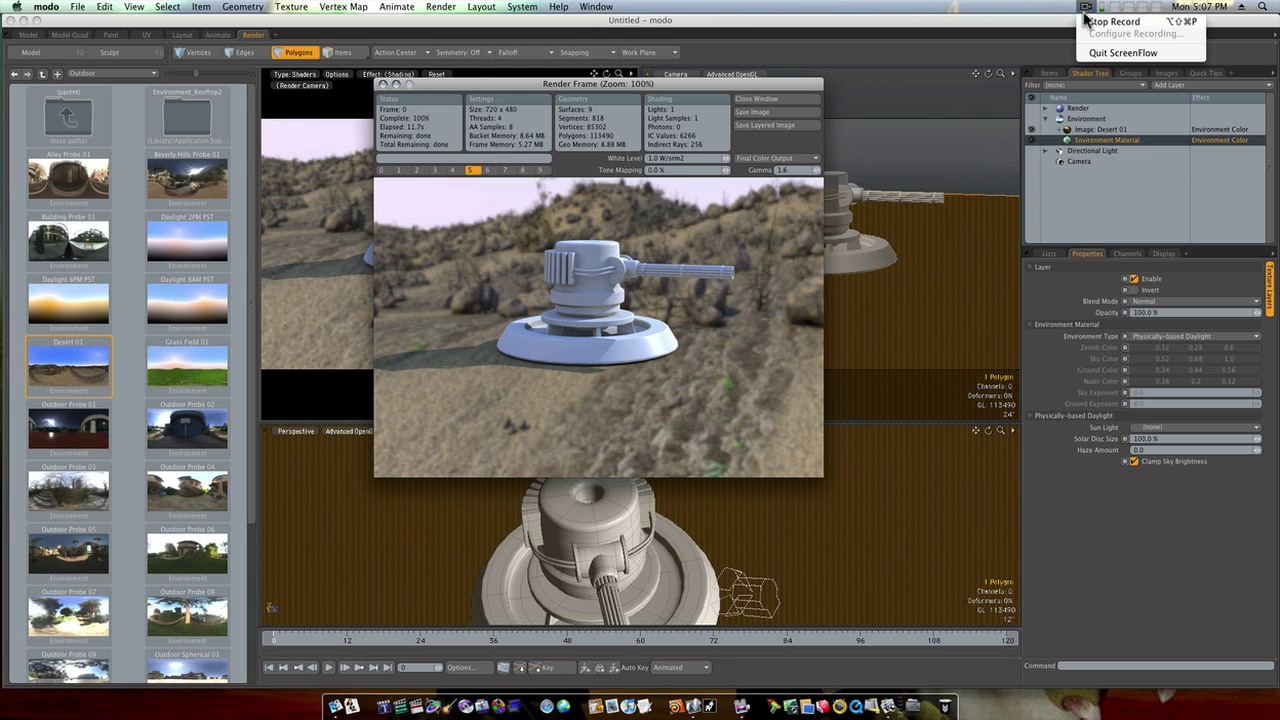